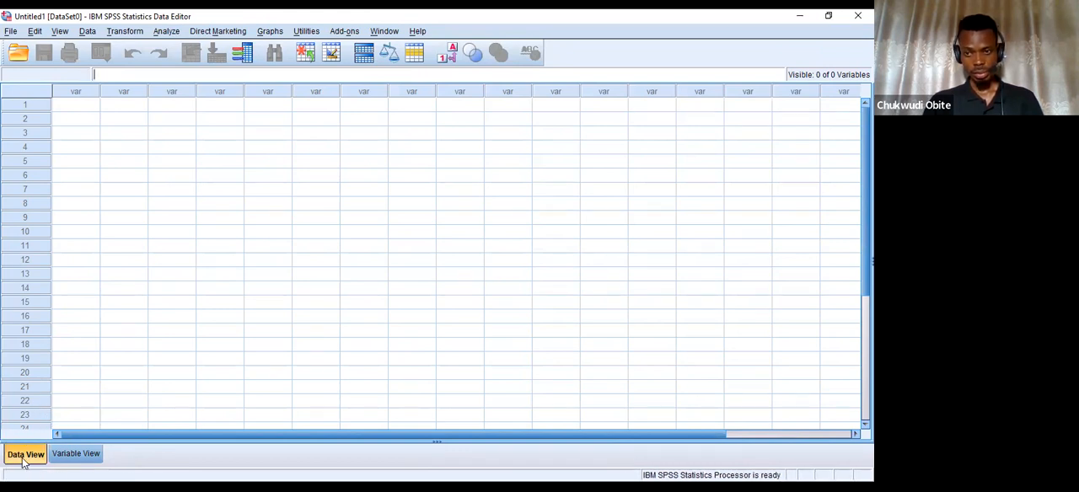
Compare the empty Data View and Variable View layouts of the untitled dataset.
{"action": "left_click", "coordinate": [87, 456]}
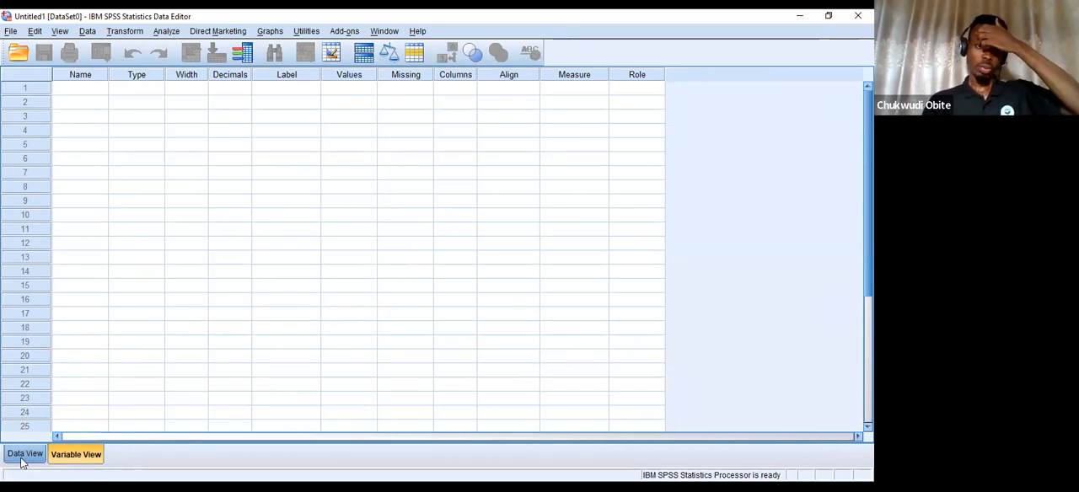
{"action": "left_click", "coordinate": [24, 455]}
{"action": "left_click", "coordinate": [67, 455]}
{"action": "left_click", "coordinate": [25, 455]}
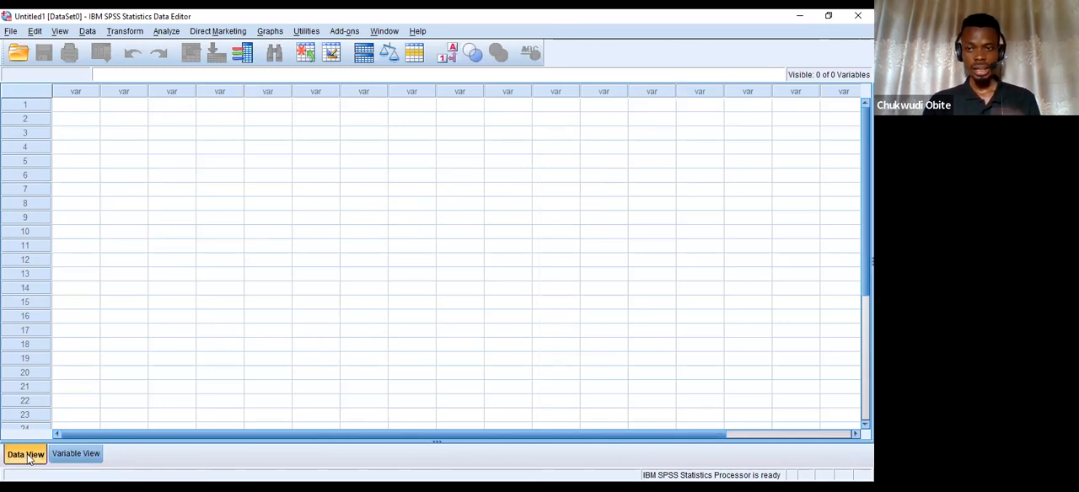
{"action": "left_click", "coordinate": [88, 457]}
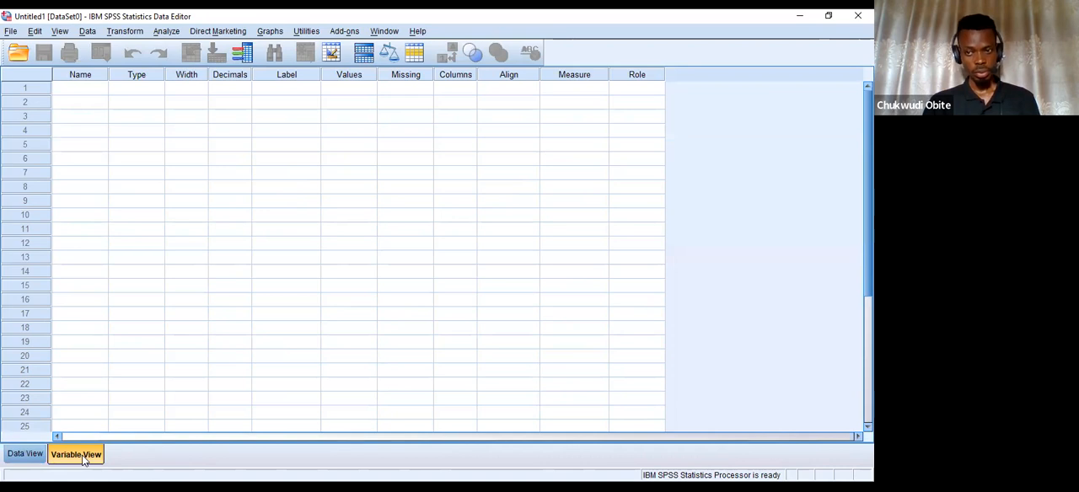
{"action": "left_click", "coordinate": [26, 455]}
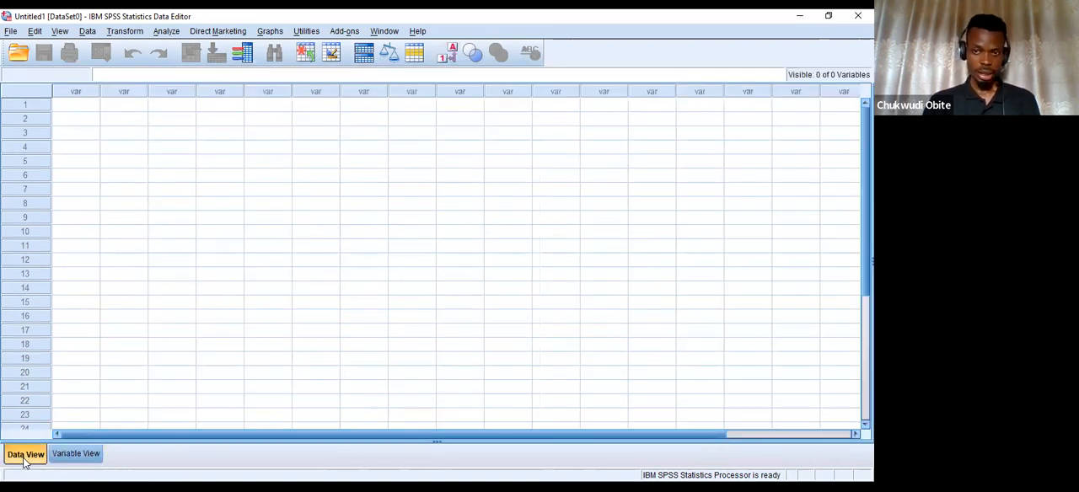
{"action": "left_click", "coordinate": [70, 455]}
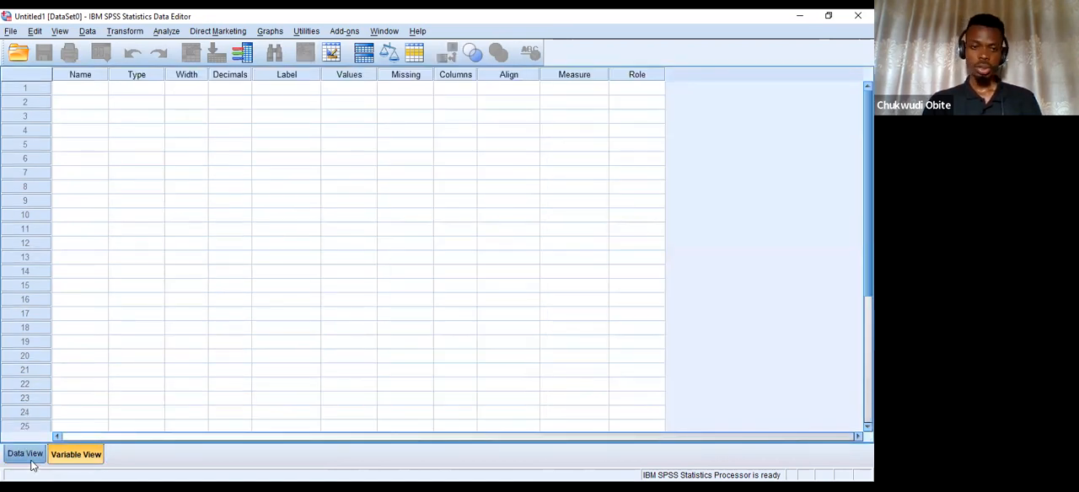
{"action": "left_click", "coordinate": [28, 457]}
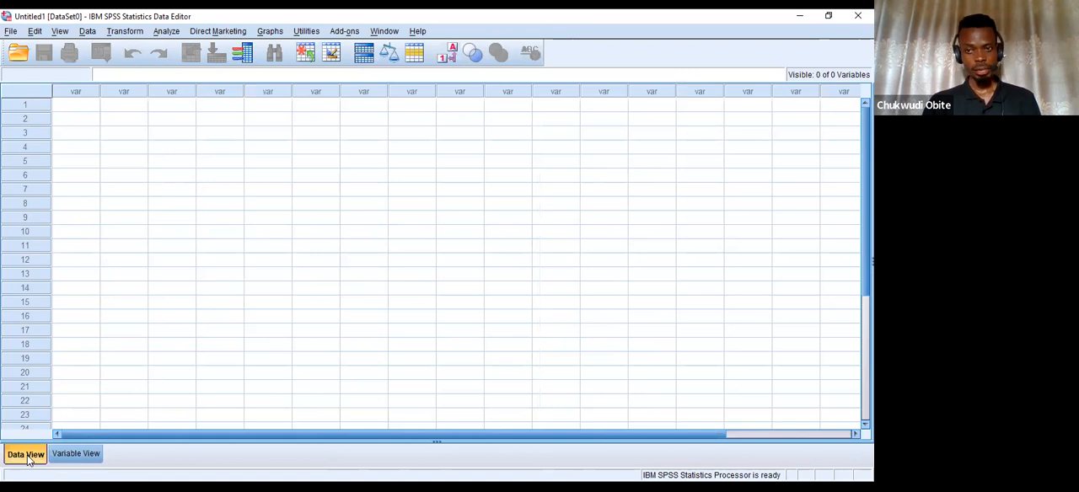
{"action": "left_click", "coordinate": [74, 459]}
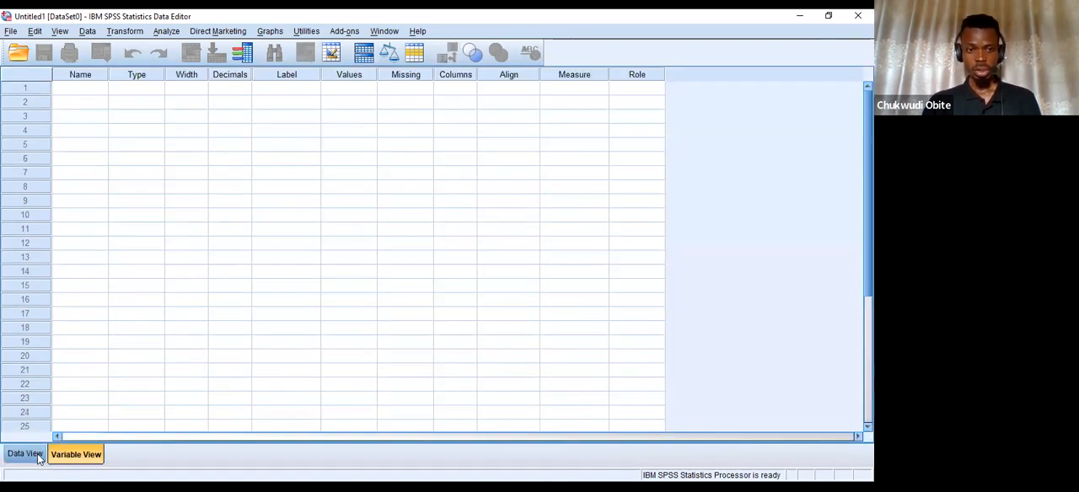
{"action": "left_click", "coordinate": [31, 458]}
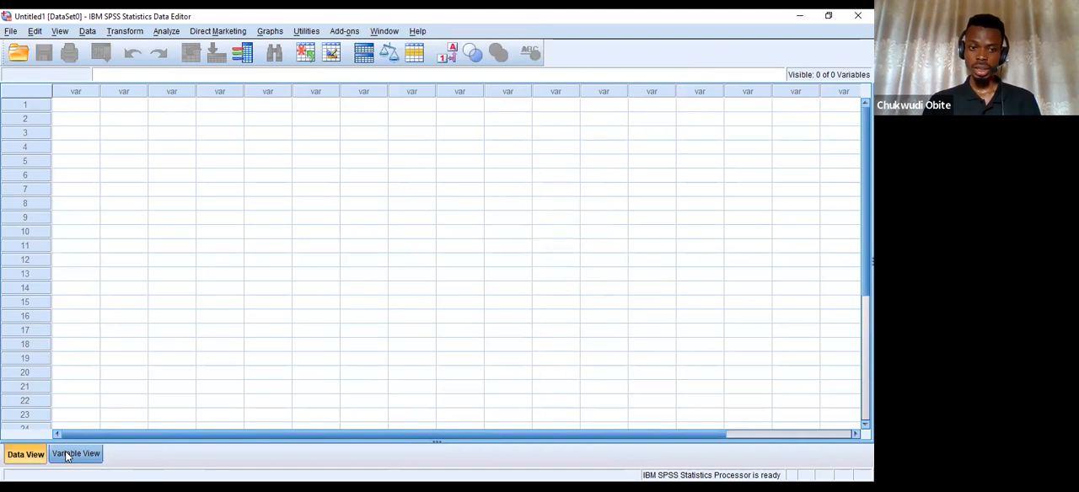
{"action": "left_click", "coordinate": [68, 456]}
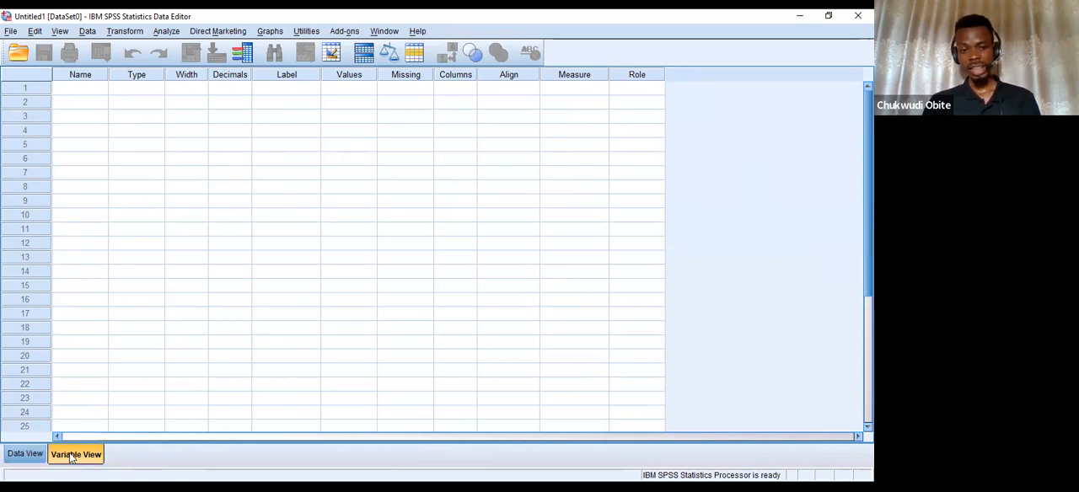
Enter 2 in the first row of the first data column and inspect the resulting variable definition.
{"action": "left_click", "coordinate": [26, 455]}
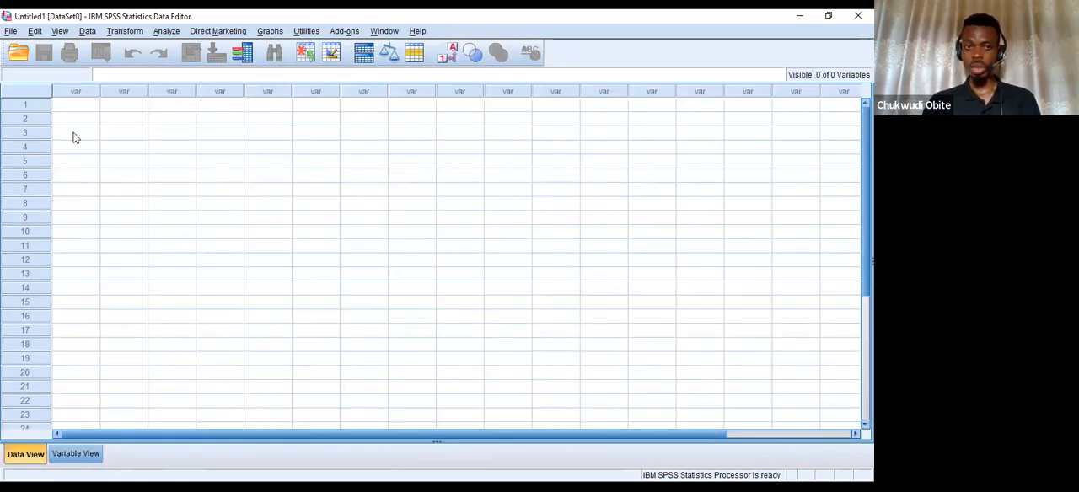
{"action": "left_click", "coordinate": [90, 108]}
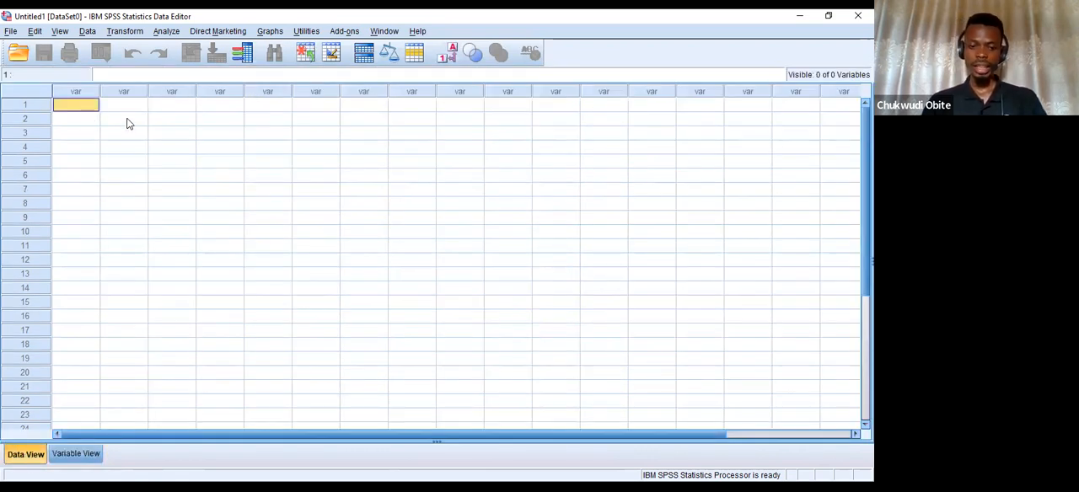
{"action": "type", "text": "2"}
{"action": "key", "text": "Return"}
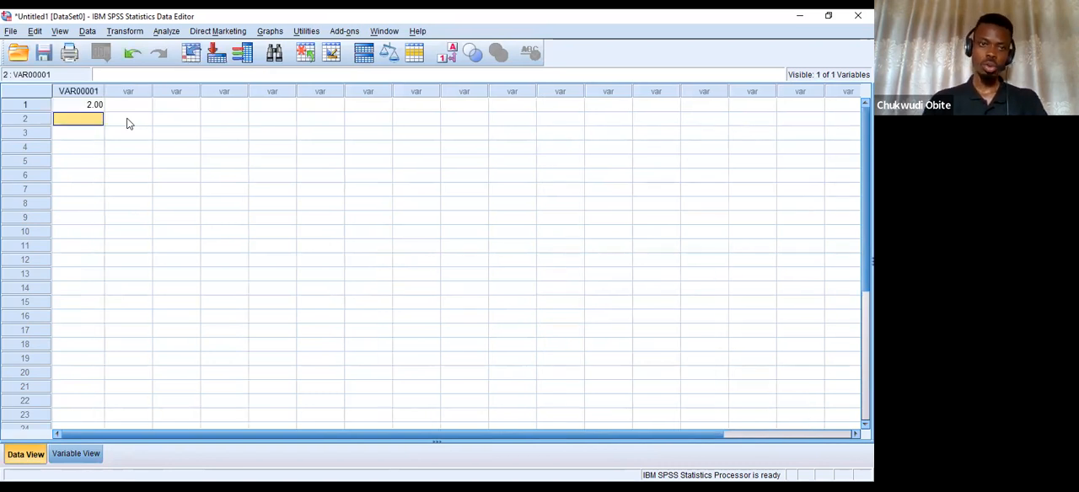
{"action": "left_click", "coordinate": [75, 455]}
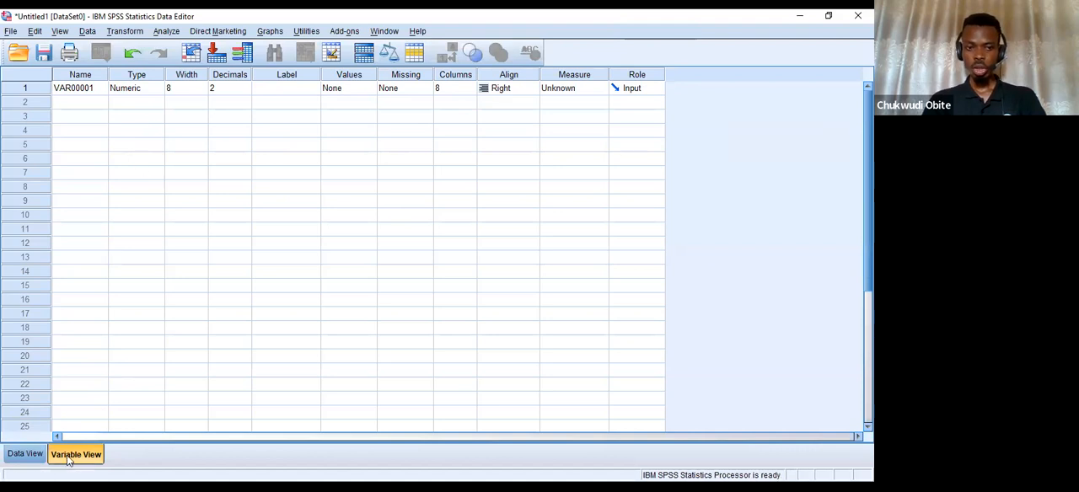
Enter the text r in the first row of the second data column and inspect the resulting variable definition.
{"action": "left_click", "coordinate": [41, 457]}
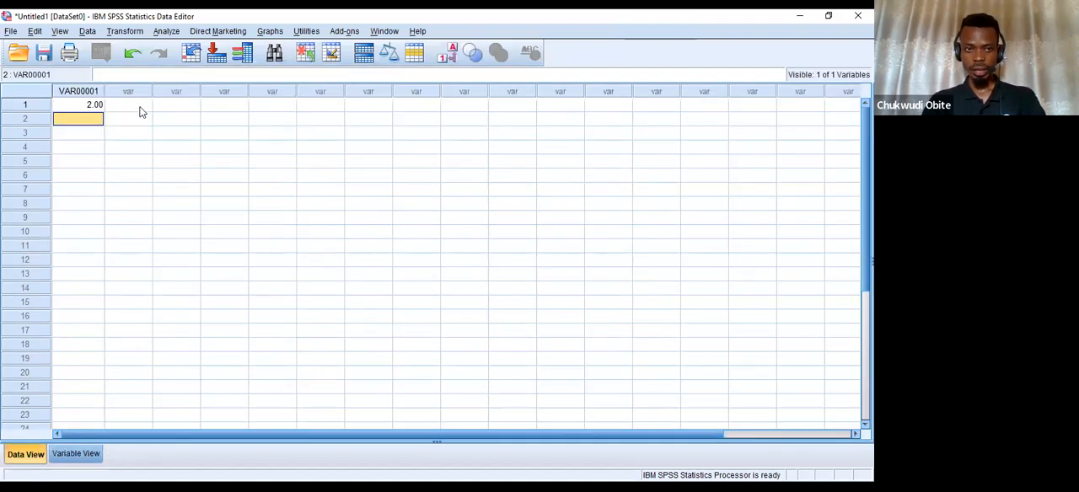
{"action": "left_click", "coordinate": [140, 107]}
{"action": "type", "text": "r"}
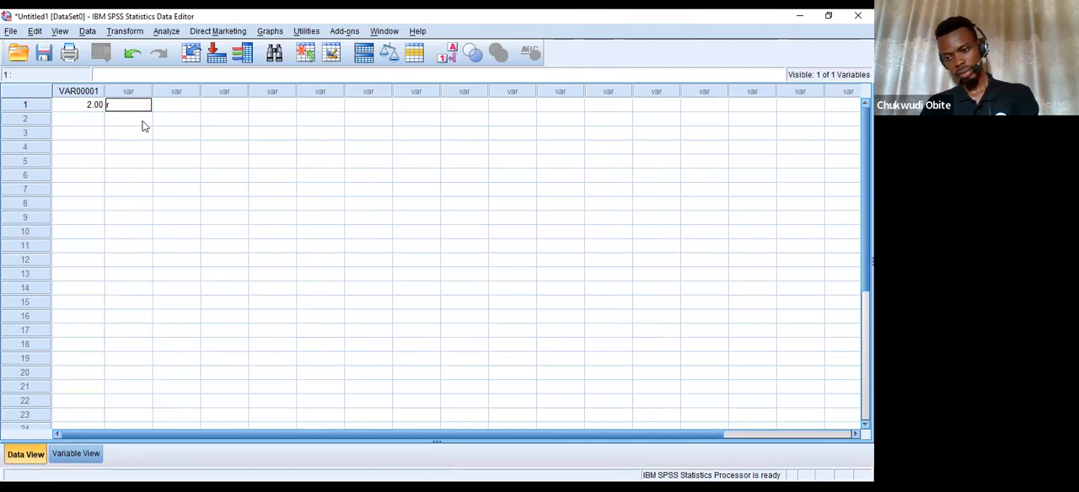
{"action": "left_click", "coordinate": [142, 121]}
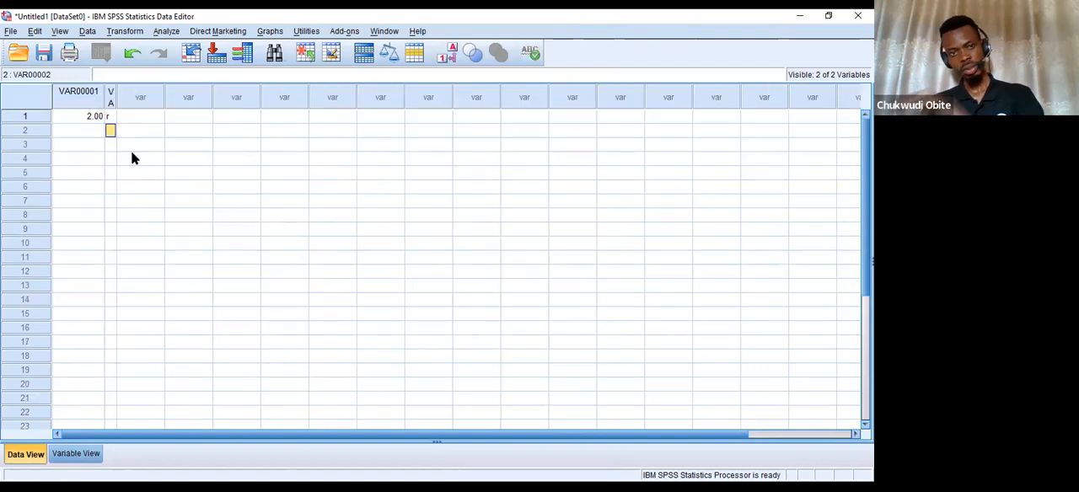
{"action": "left_click", "coordinate": [79, 454]}
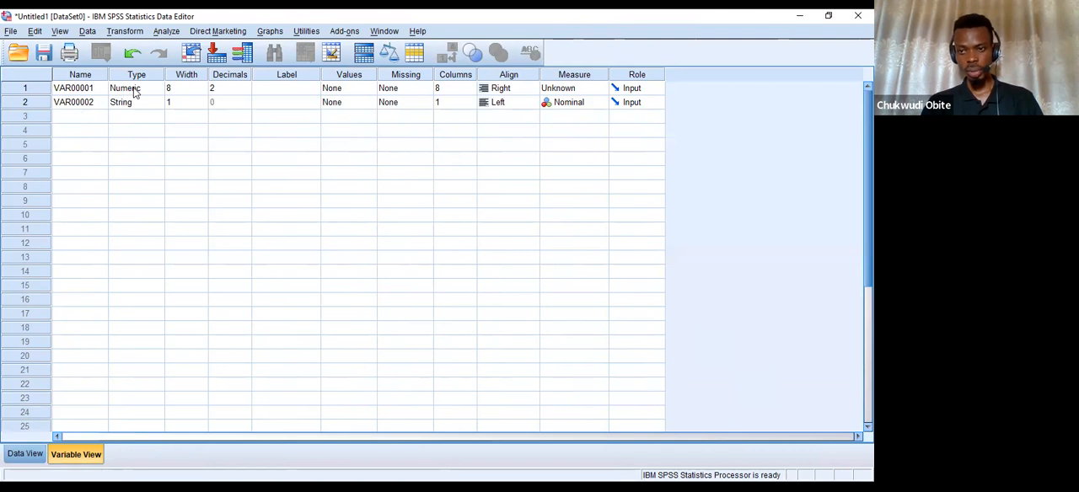
Add a third variable called Name below the two automatically created variables.
{"action": "left_click", "coordinate": [94, 115]}
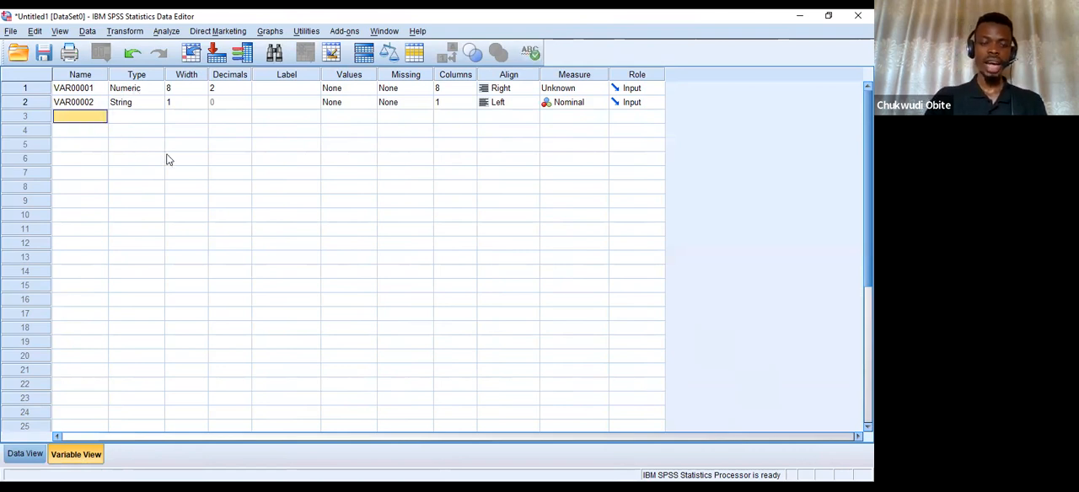
{"action": "type", "text": "Nam"}
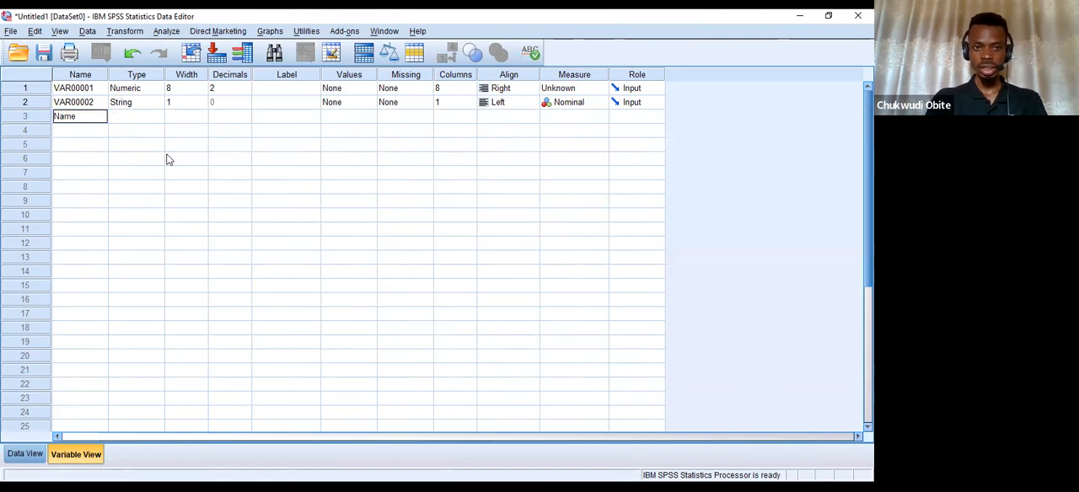
{"action": "type", "text": "e"}
{"action": "key", "text": "Return"}
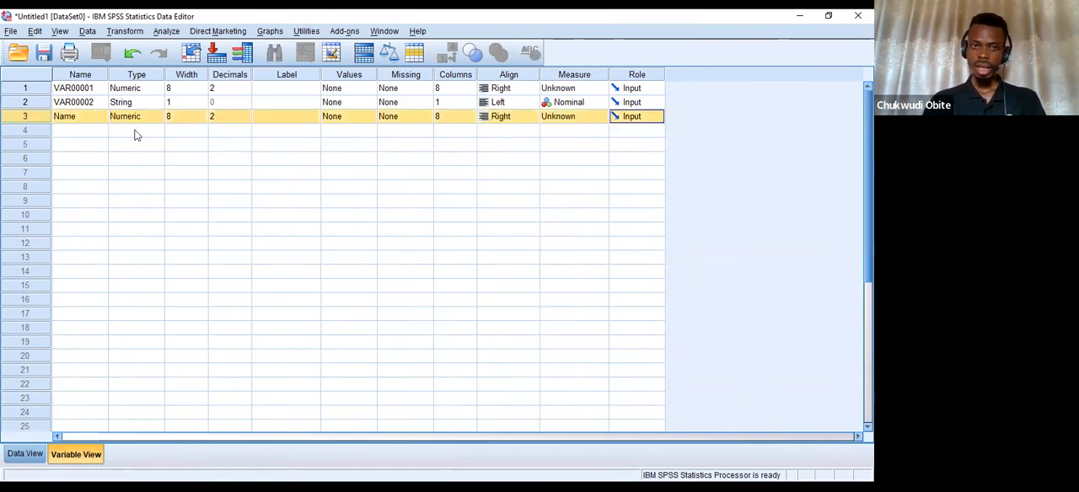
Change the Name variable's type to String and set its width to 10.
{"action": "left_click", "coordinate": [156, 117]}
{"action": "left_click", "coordinate": [157, 117]}
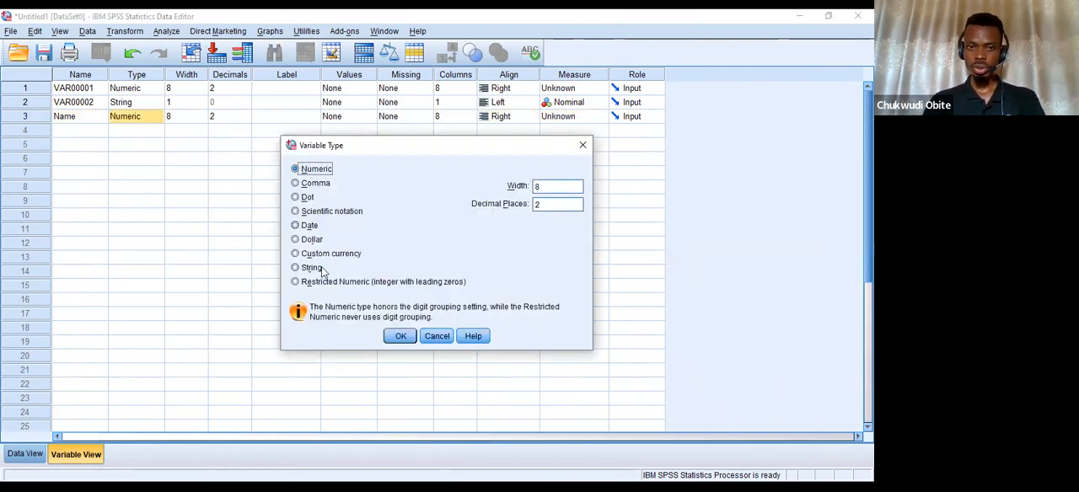
{"action": "left_click", "coordinate": [307, 268]}
{"action": "left_click", "coordinate": [400, 336]}
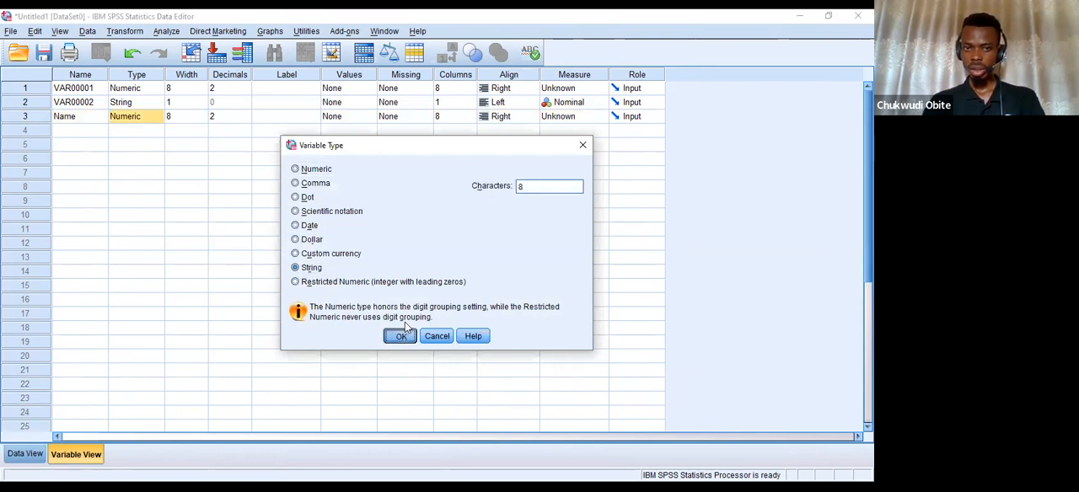
{"action": "left_click", "coordinate": [203, 117]}
{"action": "type", "text": "20"}
Enter a sample person's first name in the first data row of the Name column.
{"action": "left_click", "coordinate": [25, 453]}
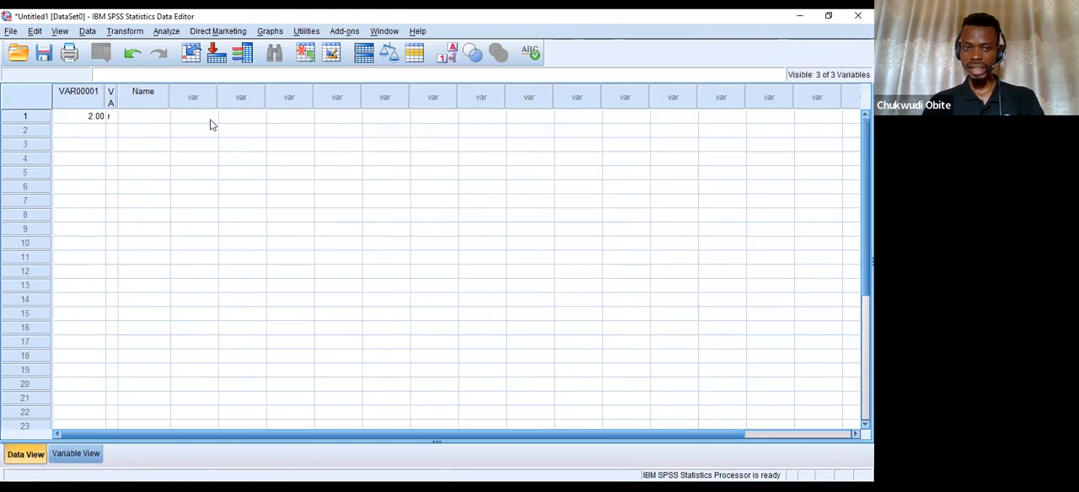
{"action": "left_click", "coordinate": [156, 118]}
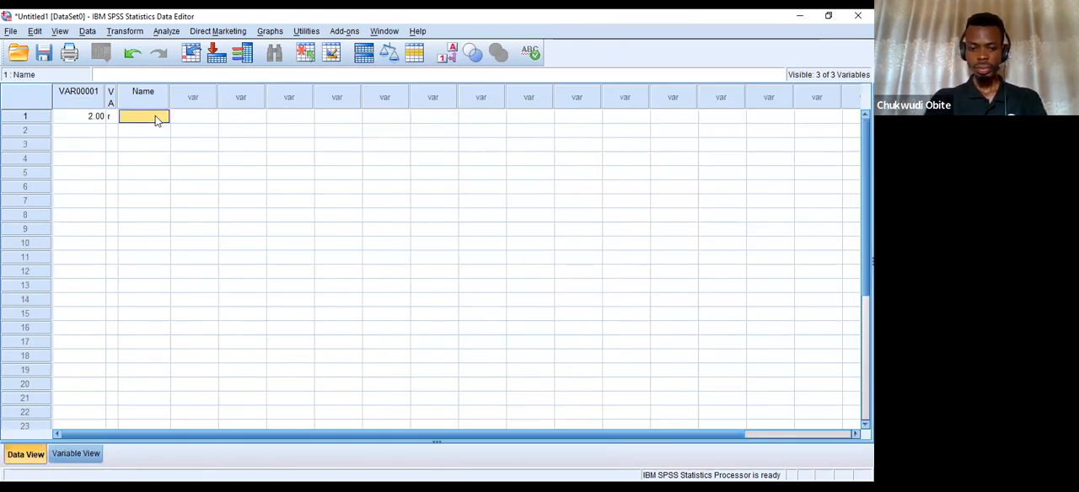
{"action": "type", "text": "Emeka"}
{"action": "key", "text": "Return"}
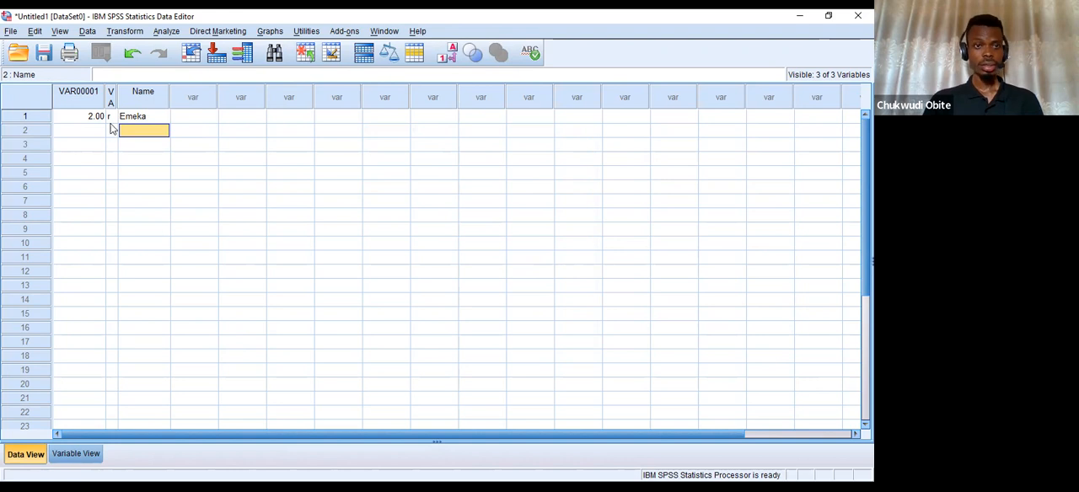
Clear all three variable definitions from Variable View.
{"action": "left_click", "coordinate": [75, 459]}
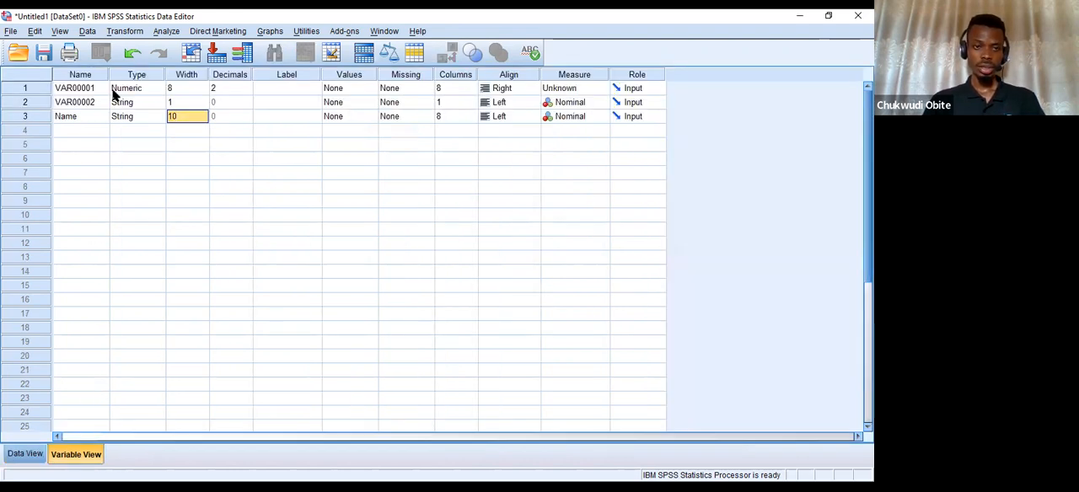
{"action": "left_click_drag", "start_coordinate": [73, 93], "coordinate": [80, 132]}
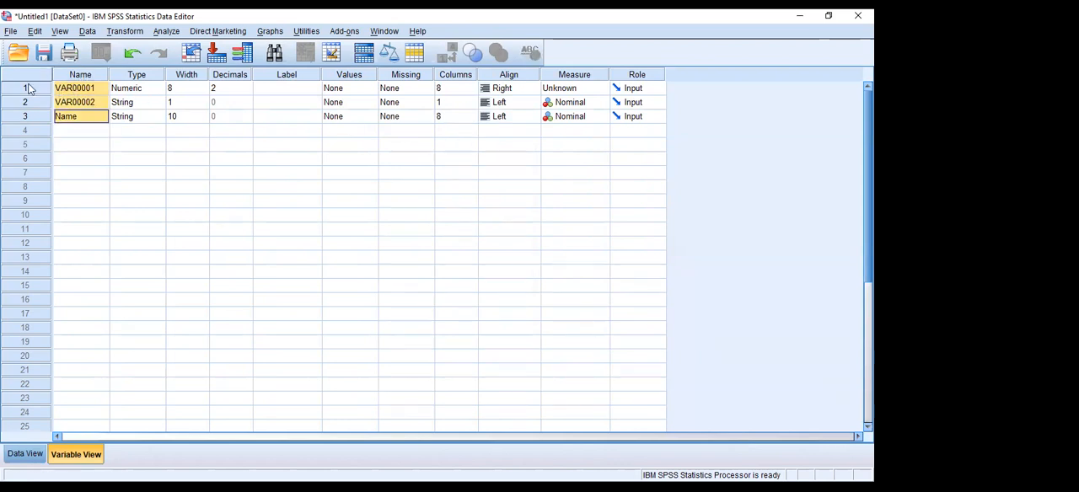
{"action": "left_click_drag", "start_coordinate": [32, 90], "coordinate": [28, 126]}
{"action": "right_click", "coordinate": [28, 127]}
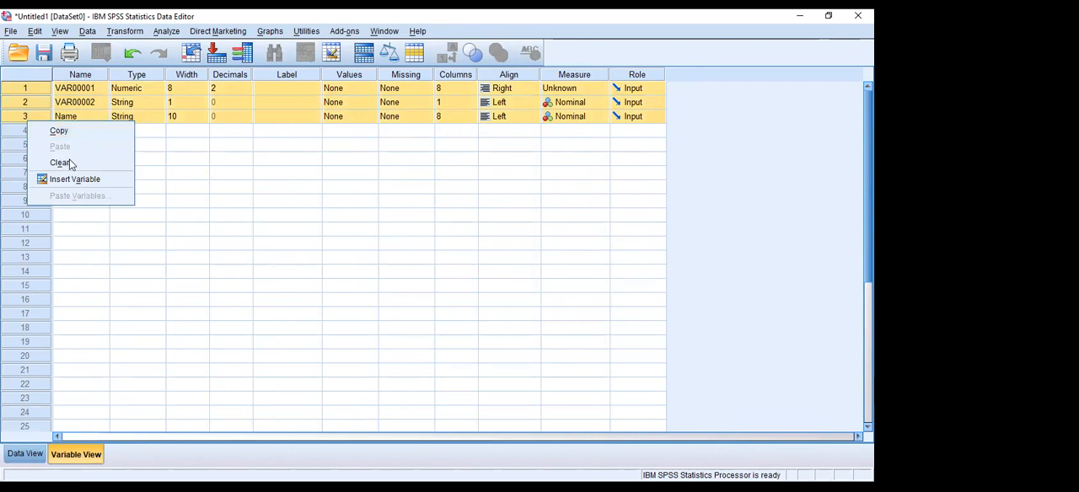
{"action": "left_click", "coordinate": [72, 160]}
Define three variables called Name, Sex and Age in the first three rows of Variable View.
{"action": "type", "text": "Name"}
{"action": "key", "text": "Return"}
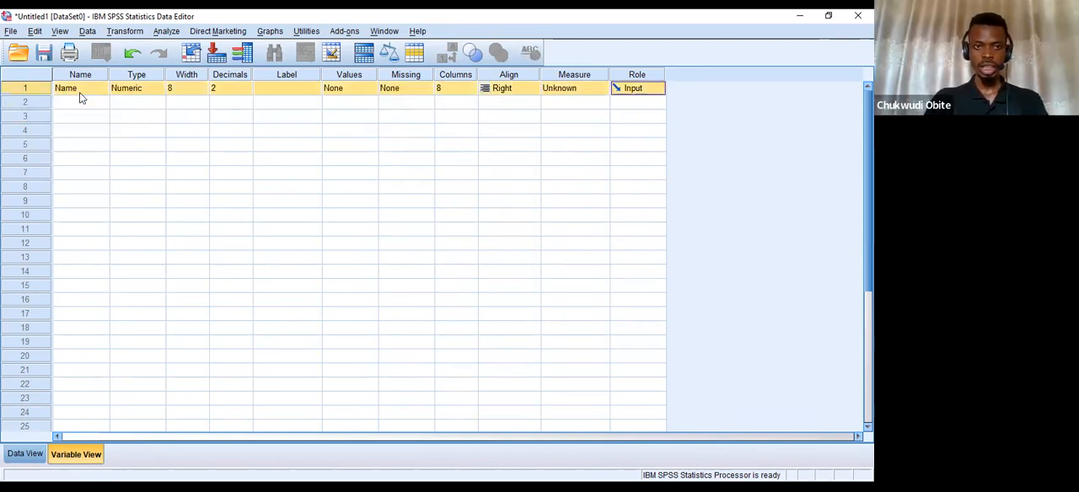
{"action": "left_click", "coordinate": [81, 103]}
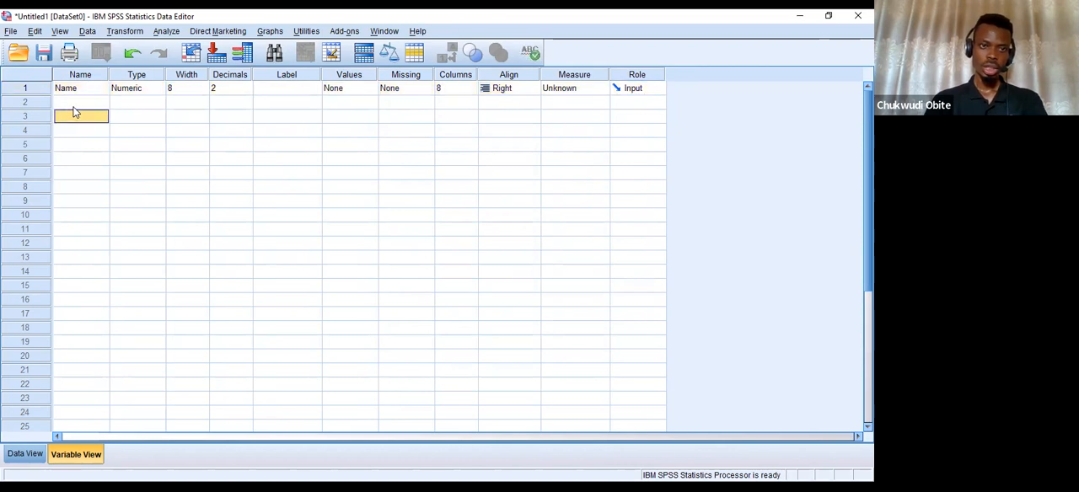
{"action": "type", "text": "Sex"}
{"action": "key", "text": "Return"}
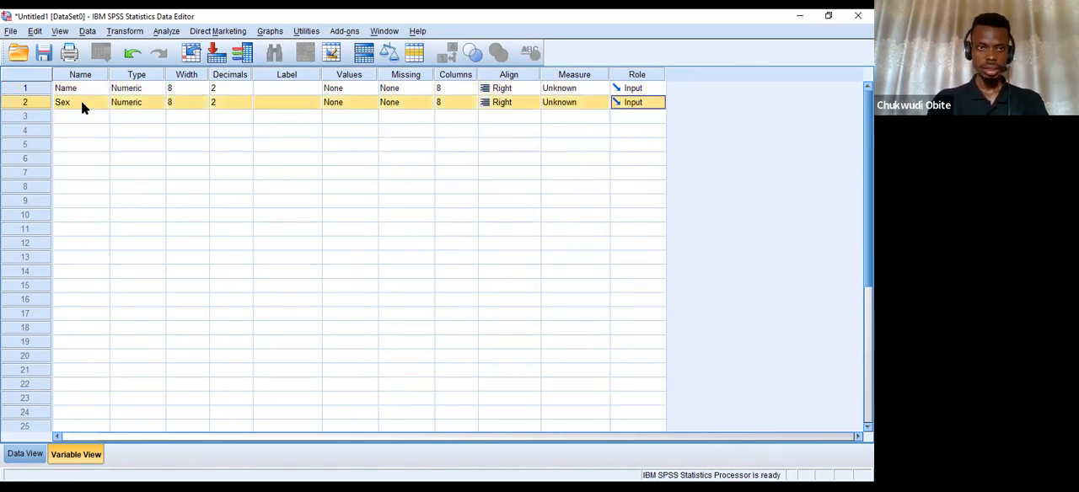
{"action": "left_click", "coordinate": [88, 116]}
{"action": "type", "text": "Age"}
{"action": "key", "text": "Return"}
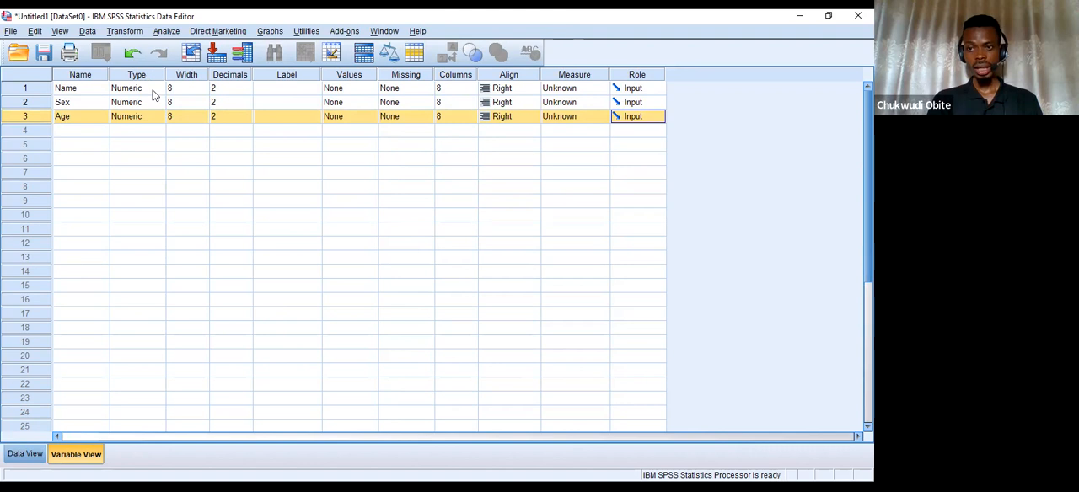
Change the Name variable's type to String, keeping 8 characters.
{"action": "left_click", "coordinate": [75, 92]}
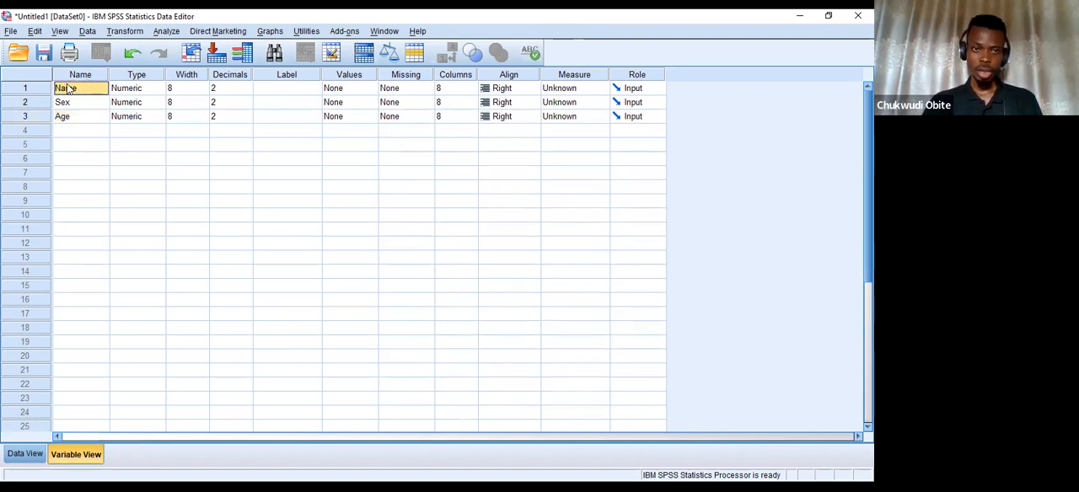
{"action": "left_click", "coordinate": [158, 89]}
{"action": "left_click", "coordinate": [158, 90]}
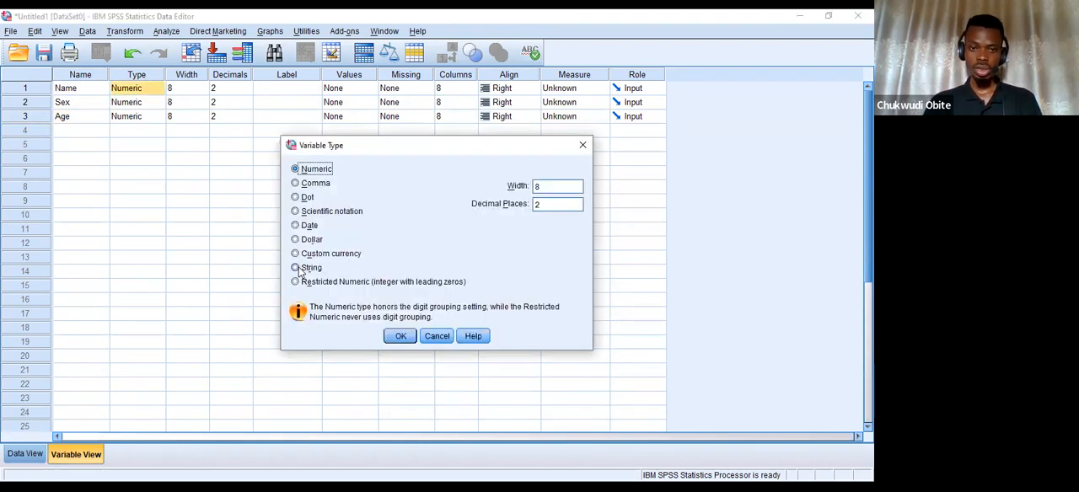
{"action": "left_click", "coordinate": [295, 268]}
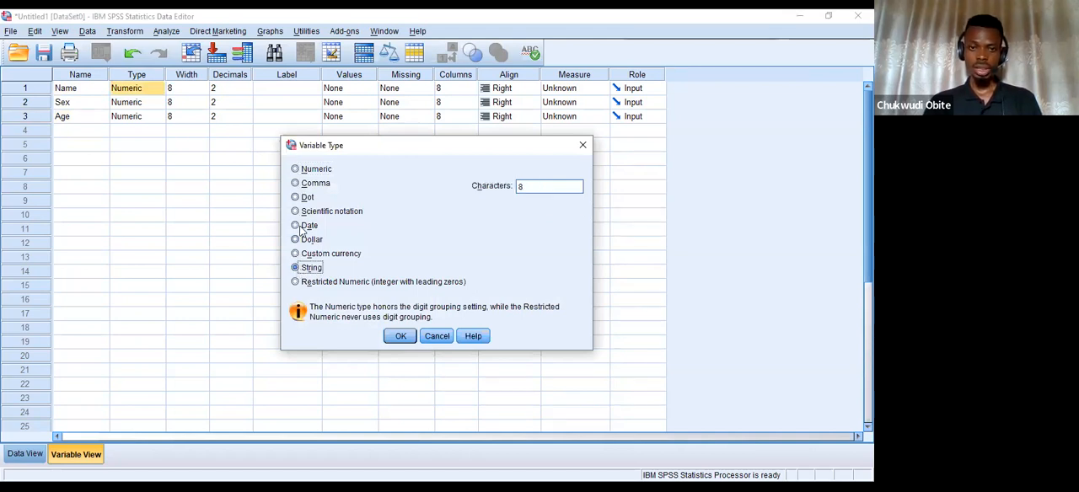
{"action": "left_click", "coordinate": [295, 169]}
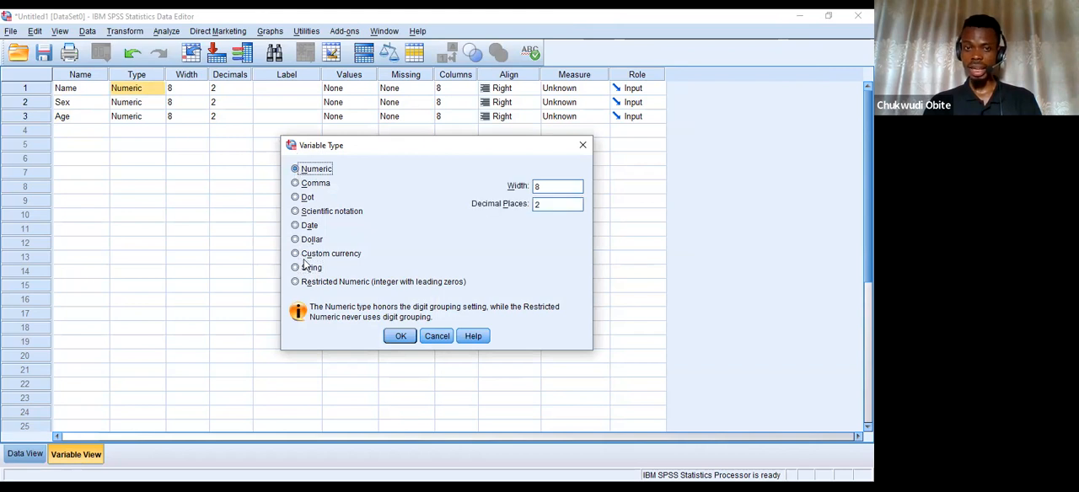
{"action": "left_click", "coordinate": [298, 267]}
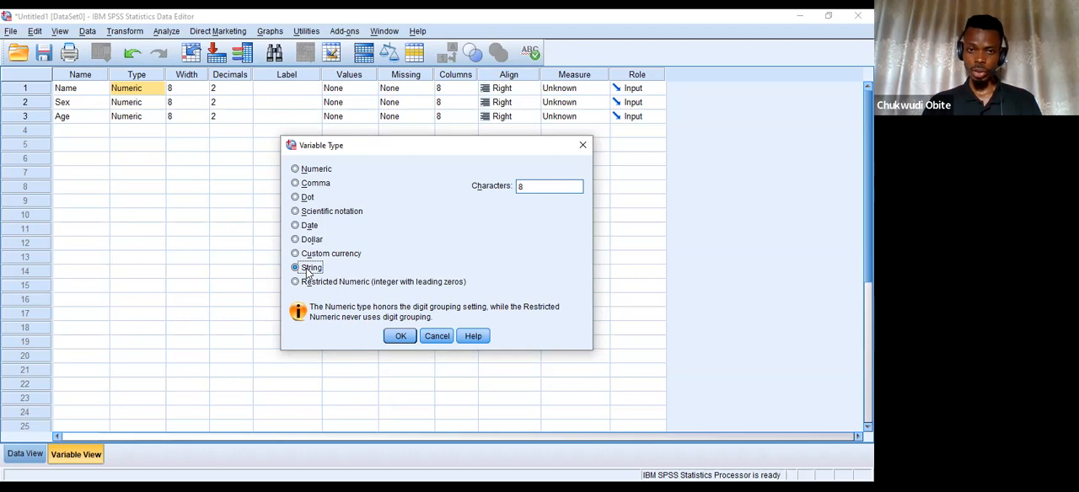
{"action": "left_click", "coordinate": [401, 337]}
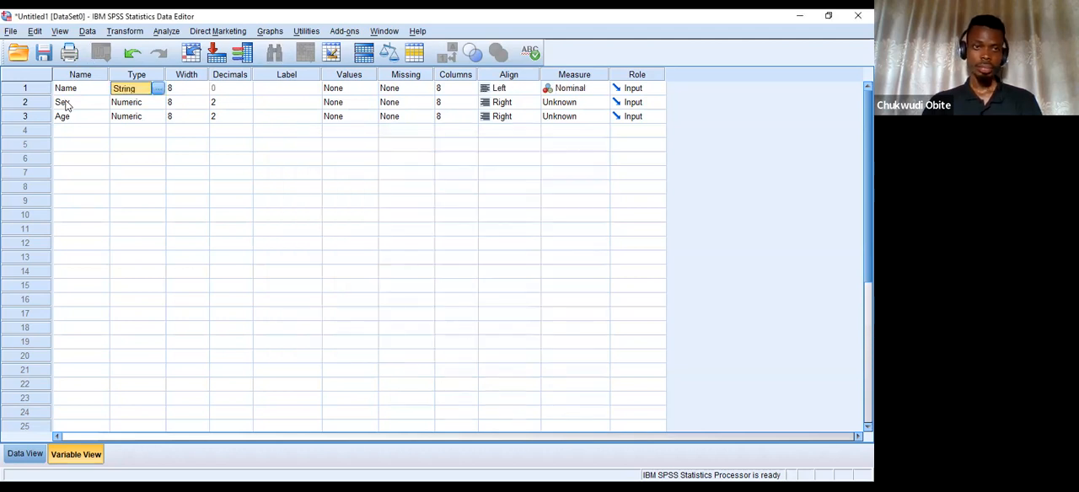
Change the Sex variable's type to String.
{"action": "left_click", "coordinate": [157, 102]}
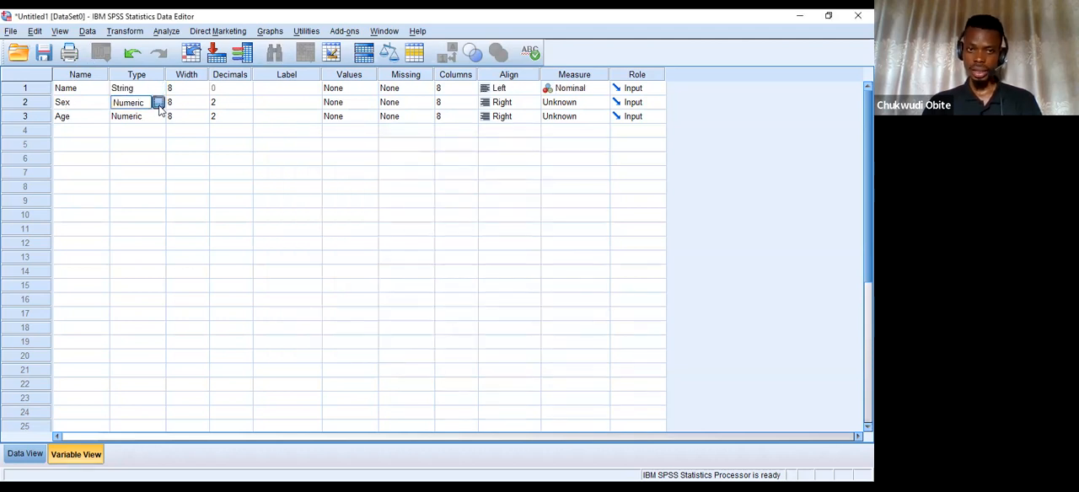
{"action": "left_click", "coordinate": [158, 102]}
{"action": "left_click", "coordinate": [295, 267]}
{"action": "left_click", "coordinate": [393, 336]}
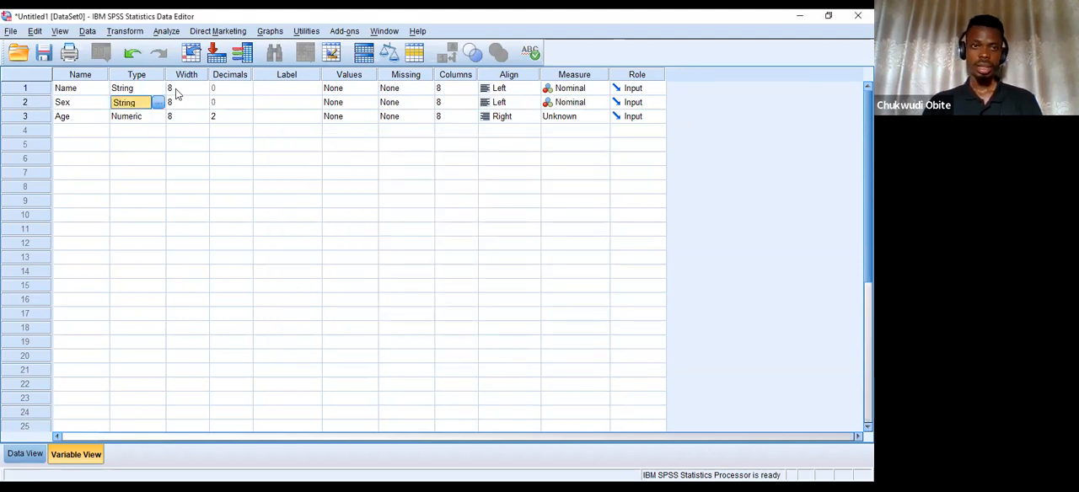
Set the Name variable's width to 15.
{"action": "left_click", "coordinate": [179, 89]}
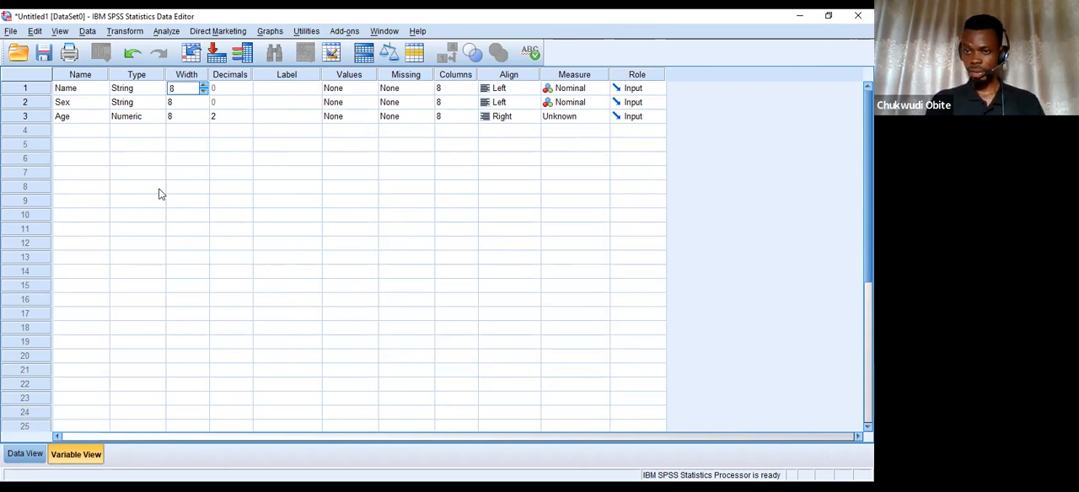
{"action": "left_click", "coordinate": [203, 84]}
{"action": "left_click", "coordinate": [203, 84]}
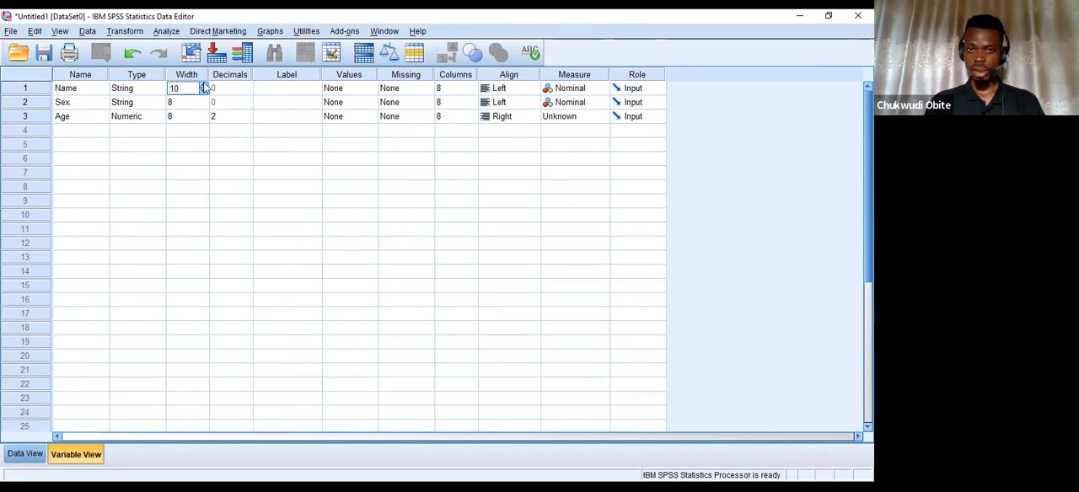
{"action": "left_click", "coordinate": [203, 84]}
{"action": "left_click", "coordinate": [203, 85]}
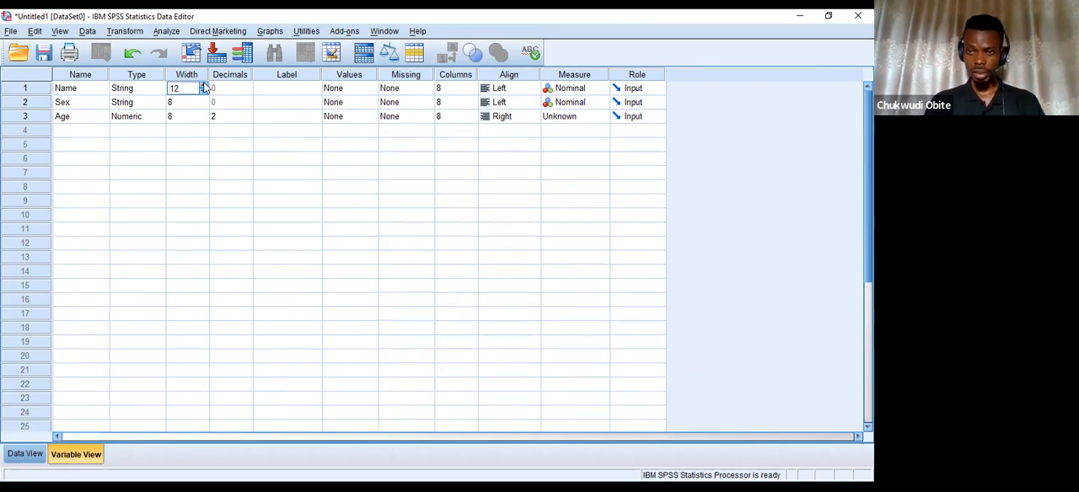
{"action": "left_click", "coordinate": [203, 85]}
{"action": "left_click", "coordinate": [203, 85]}
{"action": "left_click", "coordinate": [203, 85]}
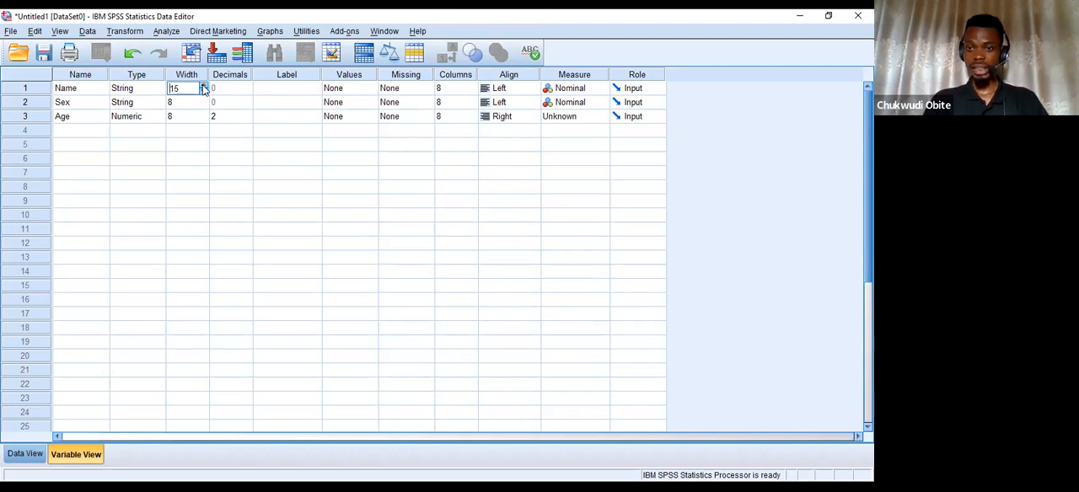
{"action": "left_click", "coordinate": [179, 102]}
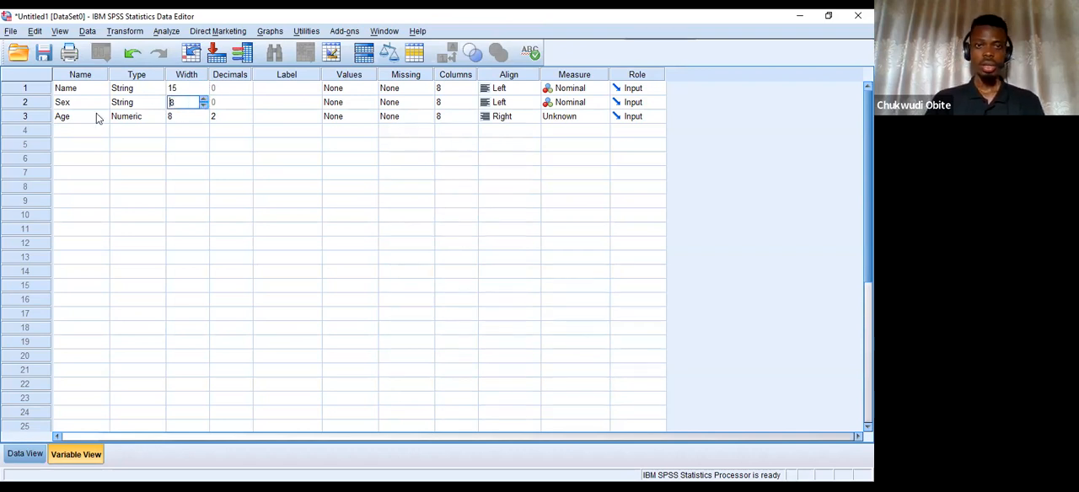
{"action": "left_click", "coordinate": [191, 117]}
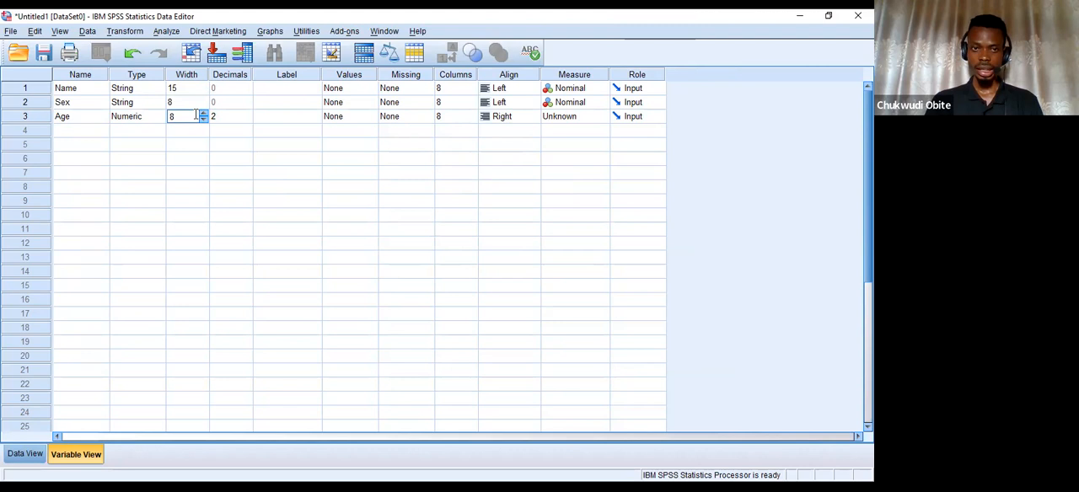
{"action": "left_click", "coordinate": [229, 75]}
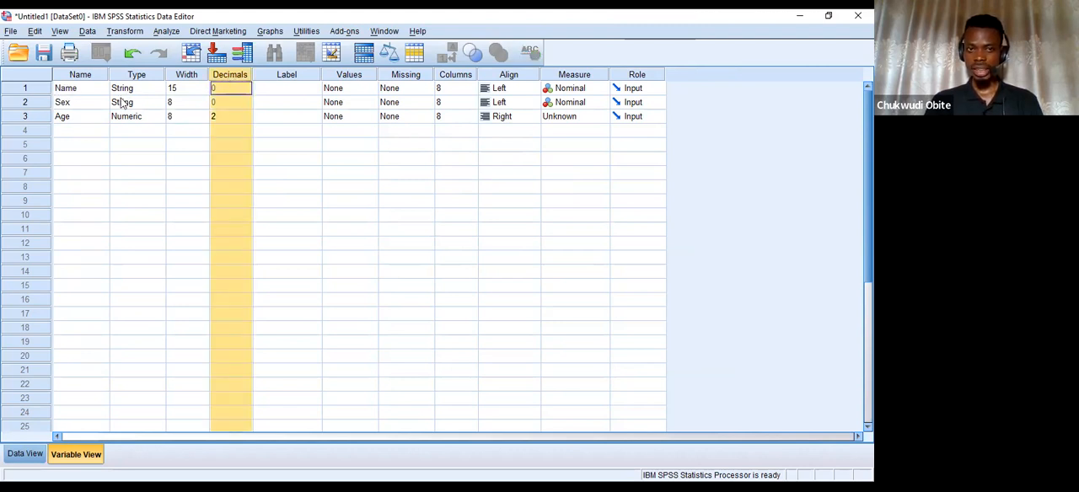
{"action": "left_click", "coordinate": [223, 102]}
{"action": "left_click", "coordinate": [226, 91]}
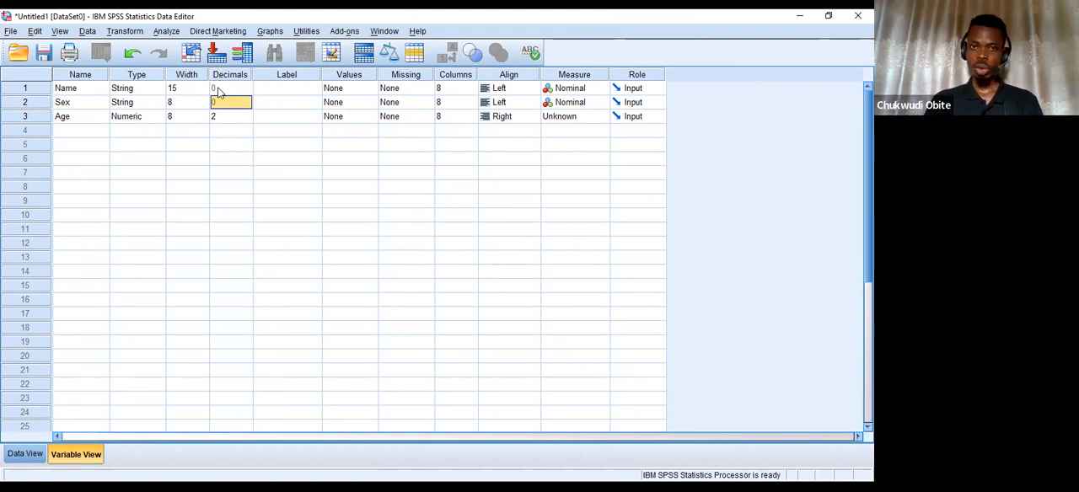
Try 0 decimals for the Age variable, then restore the setting to 2.
{"action": "left_click", "coordinate": [244, 118]}
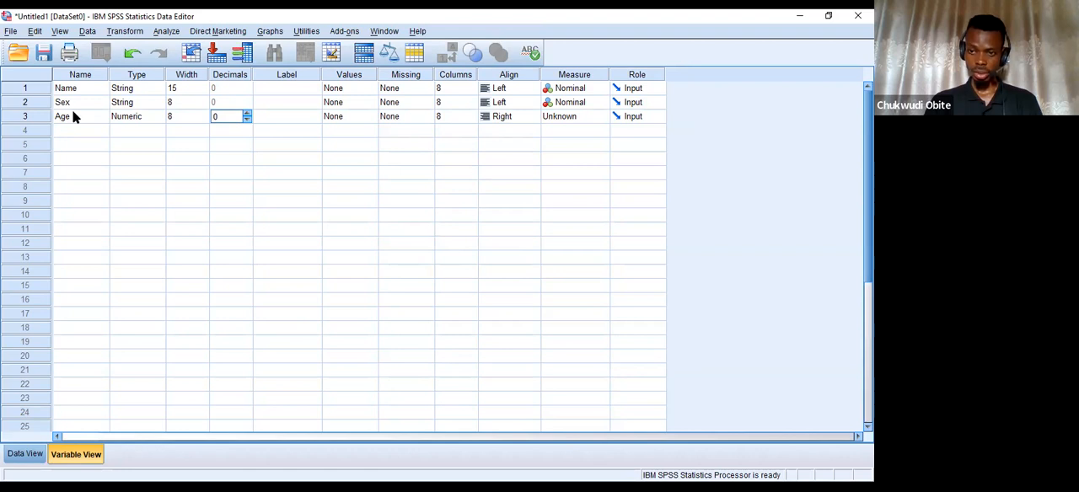
{"action": "left_click", "coordinate": [247, 113]}
{"action": "left_click", "coordinate": [247, 113]}
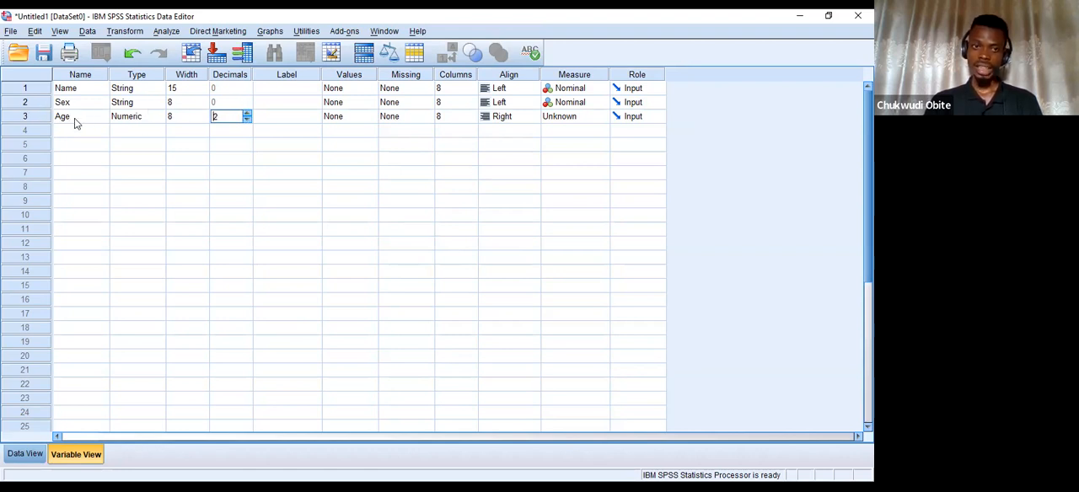
{"action": "left_click", "coordinate": [28, 118]}
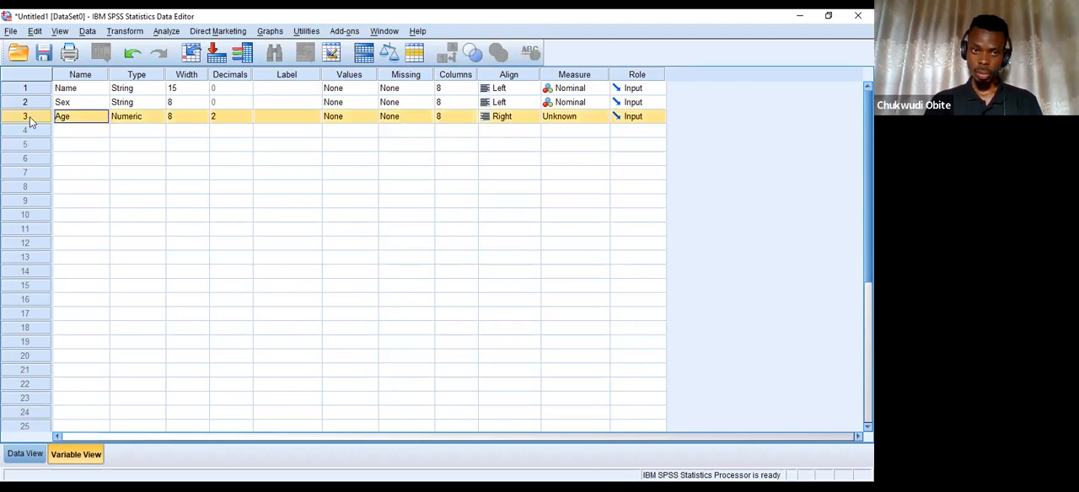
Enter 5 as the age in the first data row of Data View.
{"action": "left_click", "coordinate": [24, 453]}
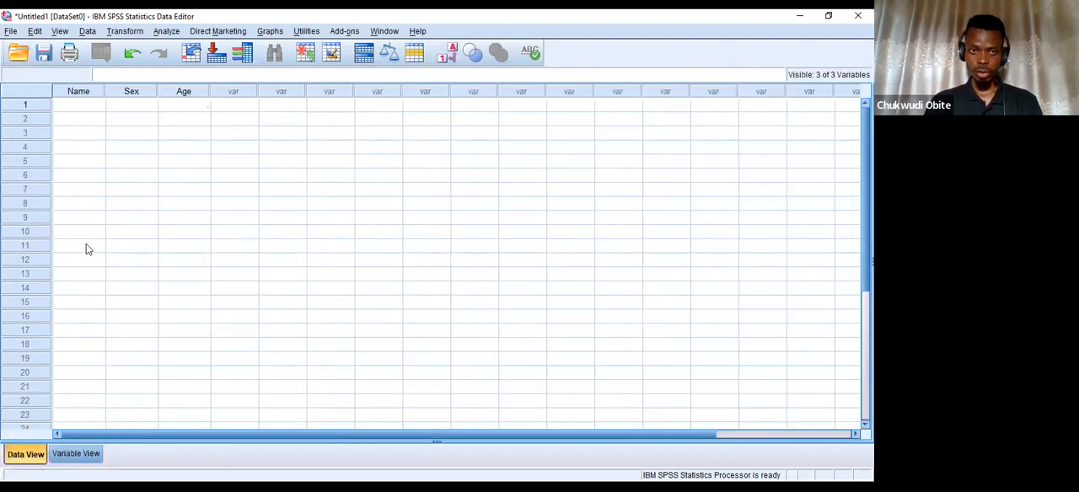
{"action": "left_click", "coordinate": [173, 103]}
{"action": "type", "text": "5"}
{"action": "key", "text": "Return"}
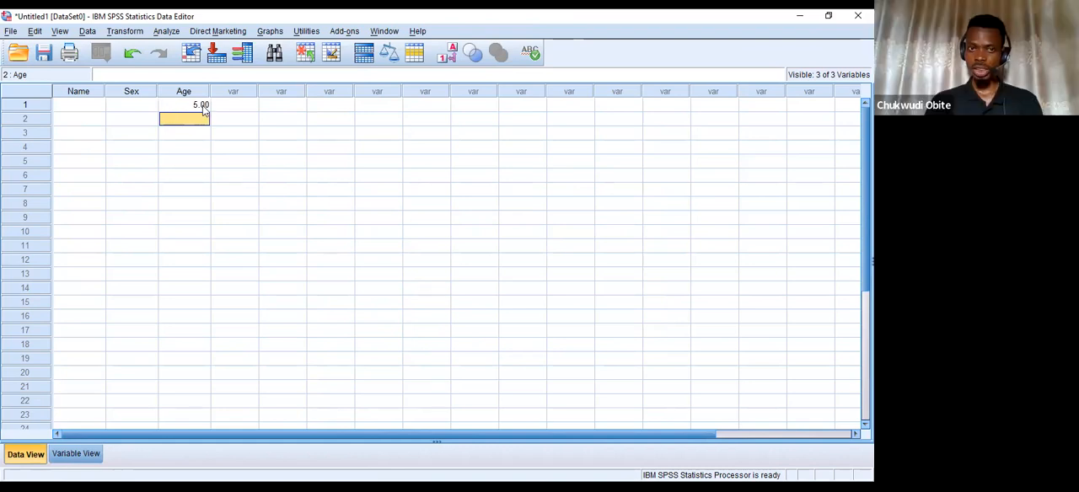
Set the Age variable's decimals to 0 in Variable View and check the age entry in Data View.
{"action": "left_click", "coordinate": [75, 455]}
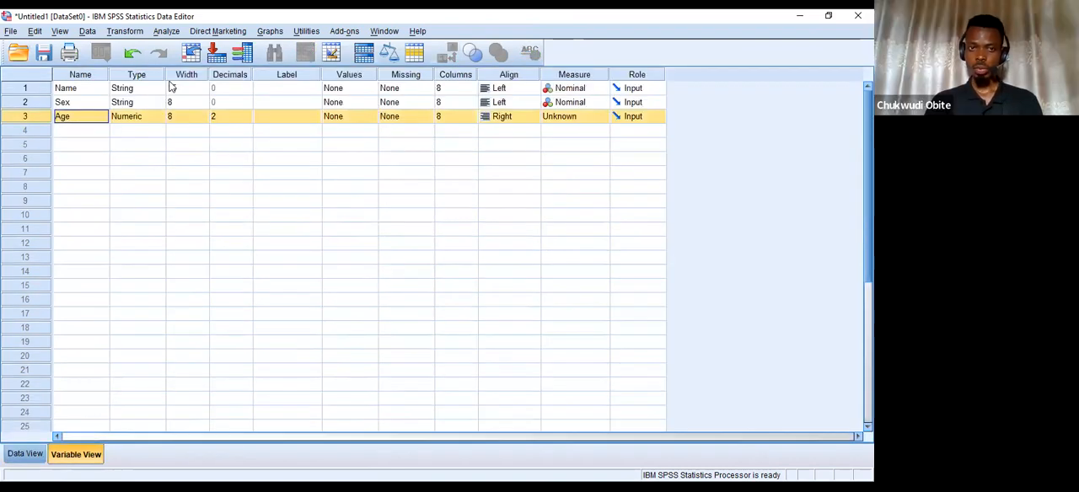
{"action": "left_click", "coordinate": [230, 121]}
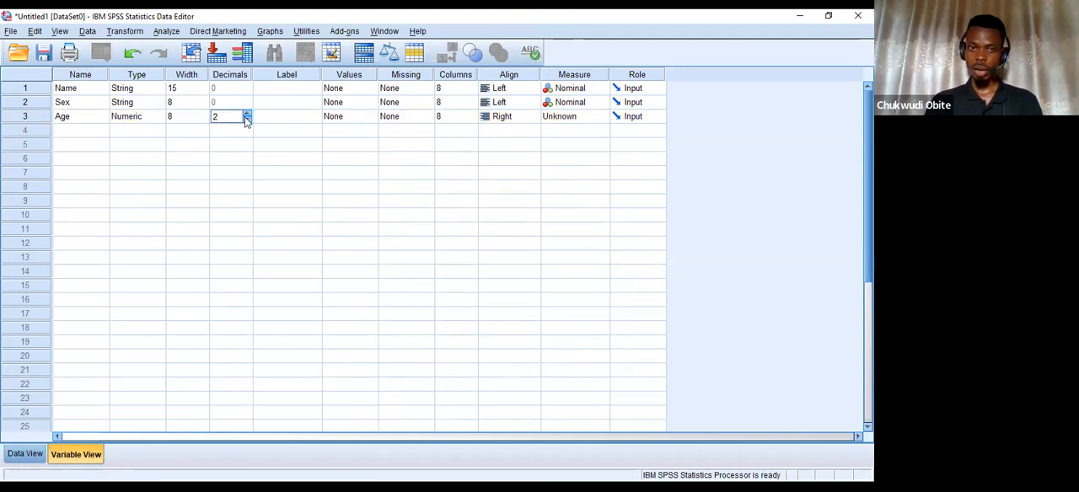
{"action": "double_click", "coordinate": [246, 120]}
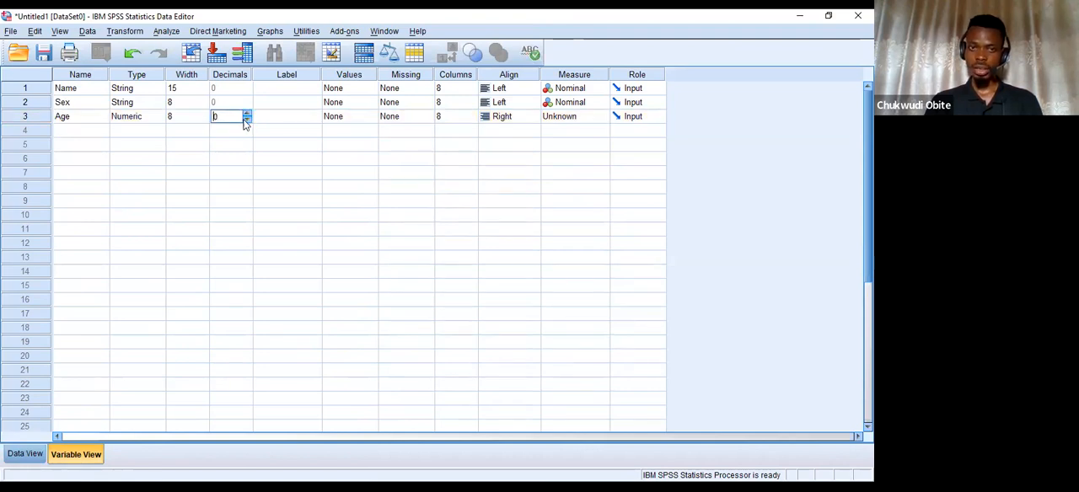
{"action": "left_click", "coordinate": [25, 454]}
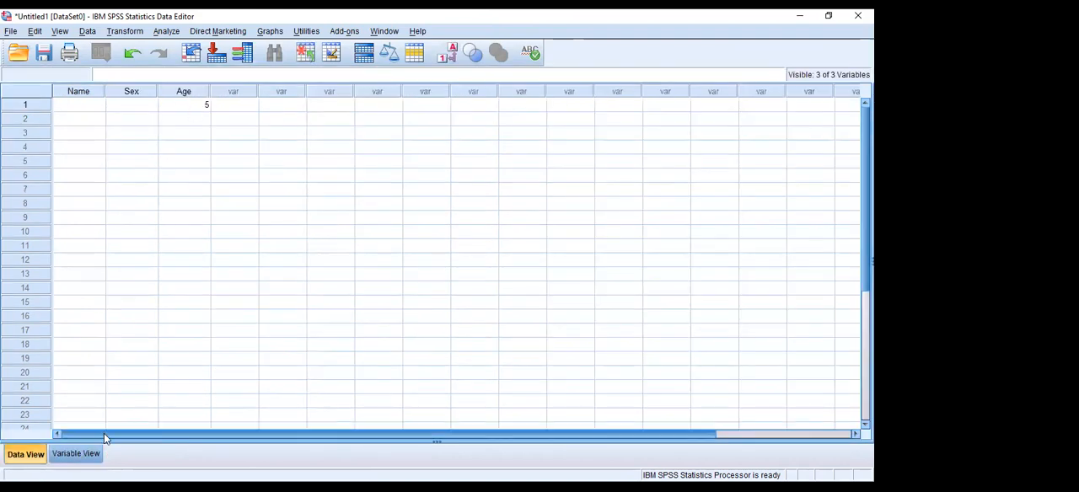
Open the value labels of the Sex variable in Variable View and add the label Male for value 0.
{"action": "left_click", "coordinate": [76, 455]}
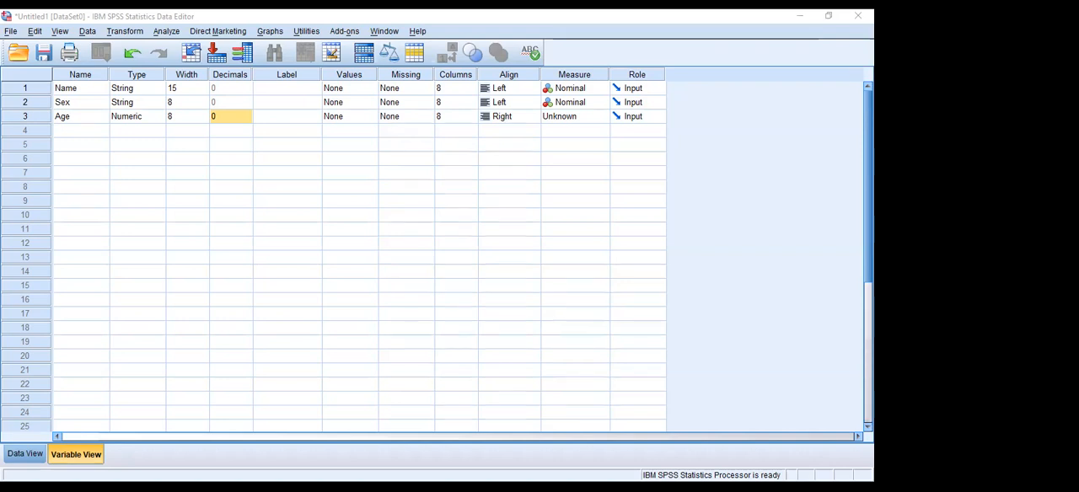
{"action": "left_click", "coordinate": [106, 202]}
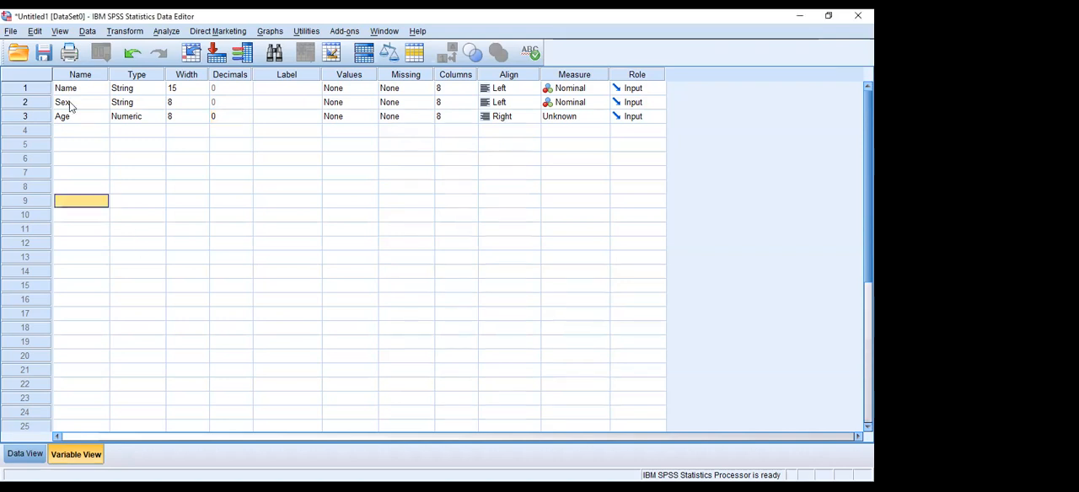
{"action": "left_click", "coordinate": [376, 104]}
{"action": "left_click", "coordinate": [372, 102]}
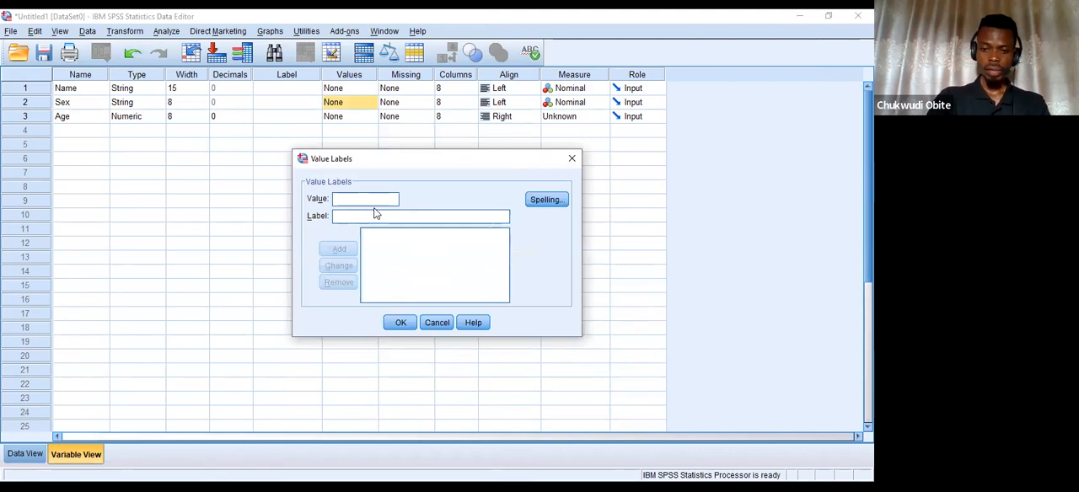
{"action": "type", "text": "0"}
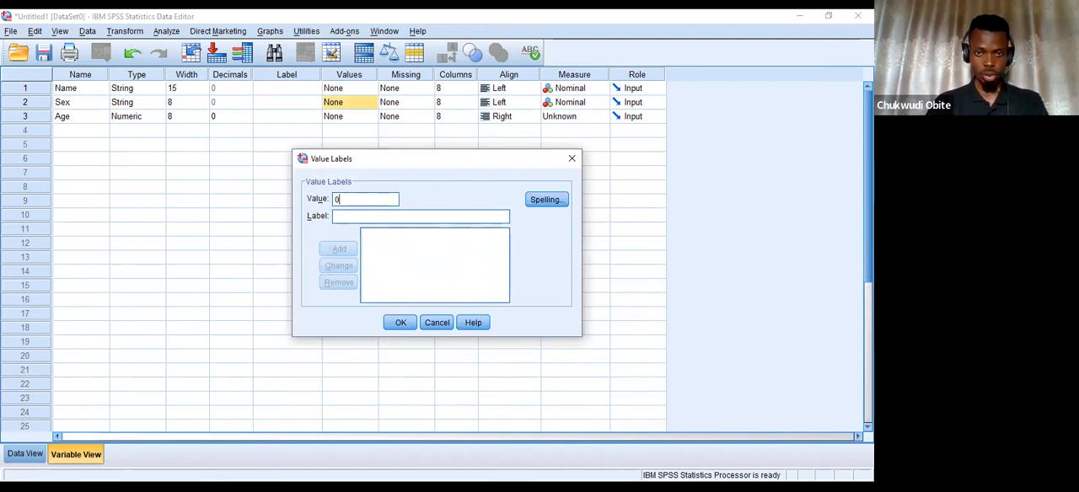
{"action": "left_click", "coordinate": [337, 216]}
{"action": "type", "text": "Male"}
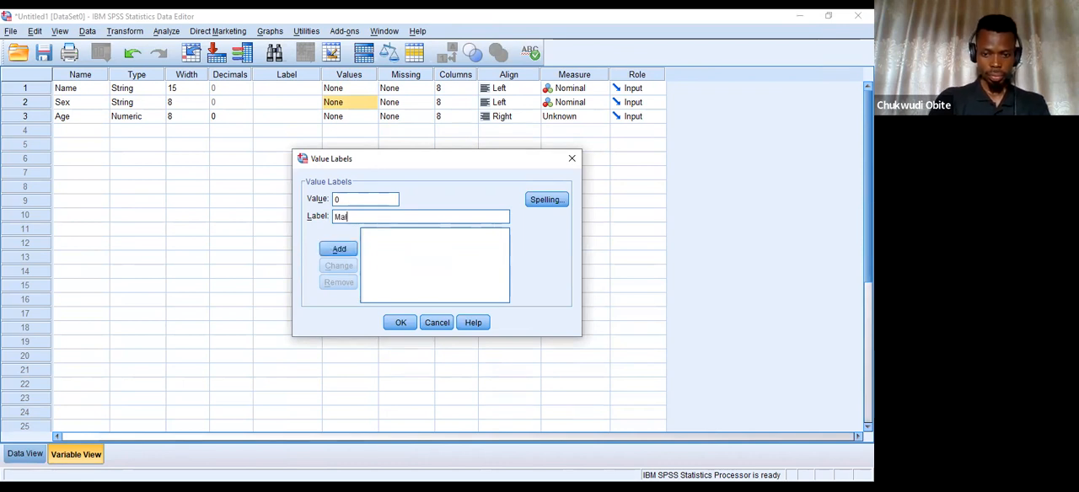
{"action": "left_click", "coordinate": [338, 251]}
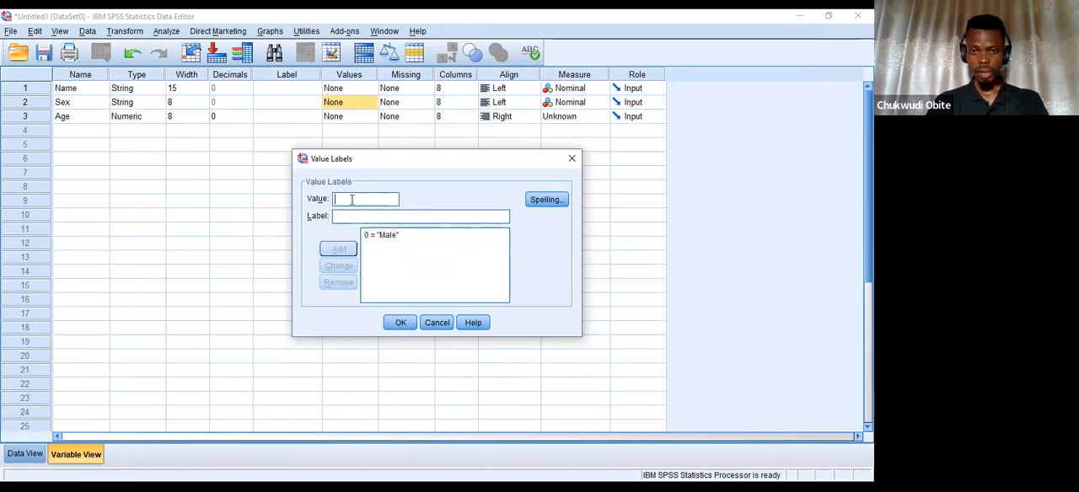
Add the label Female for value 1 and apply the Sex variable's value labels.
{"action": "type", "text": "1"}
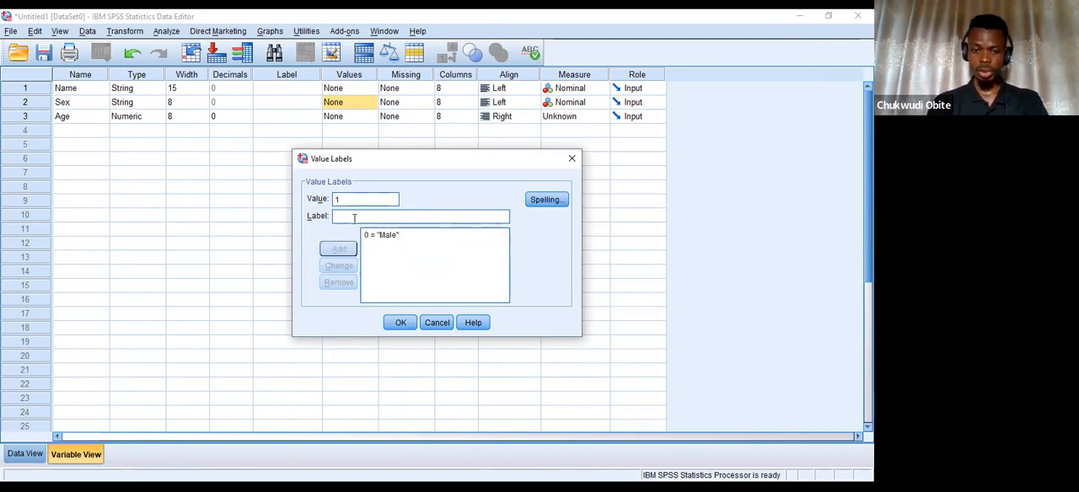
{"action": "type", "text": "Fe"}
{"action": "type", "text": "le"}
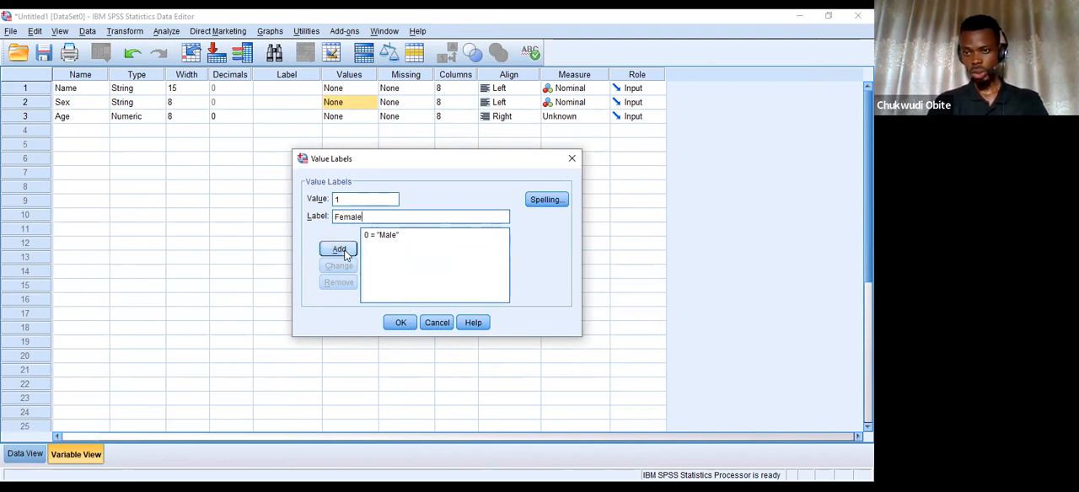
{"action": "left_click", "coordinate": [339, 249]}
{"action": "left_click", "coordinate": [396, 324]}
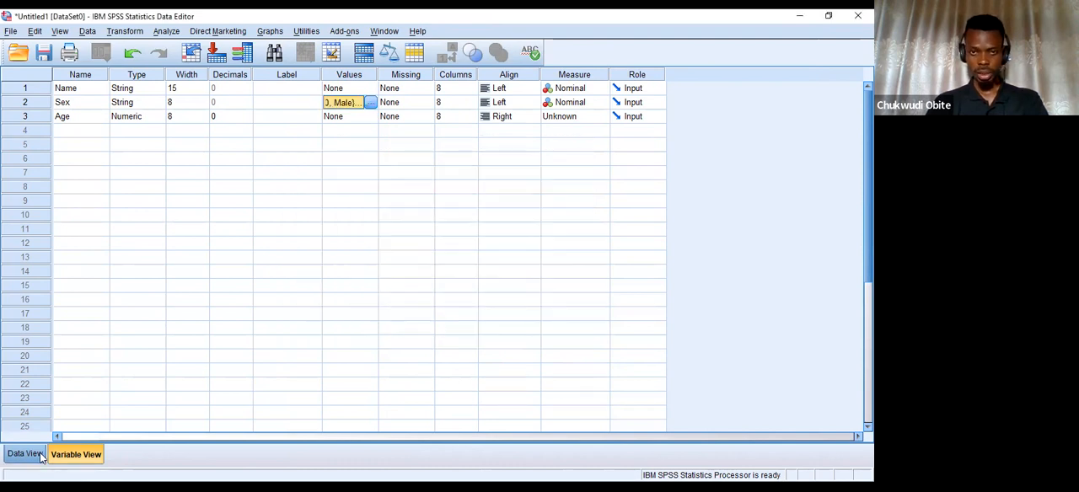
Enter the sex codes 0, 1, 1, 1 and 0 in rows 1 to 5 of the Sex column in Data View.
{"action": "left_click", "coordinate": [39, 456]}
{"action": "left_click", "coordinate": [128, 104]}
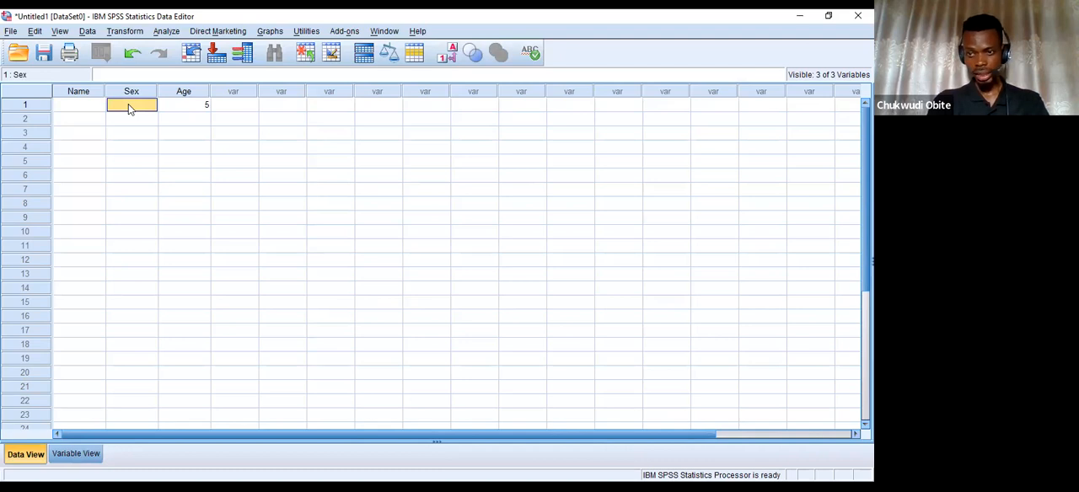
{"action": "type", "text": "0"}
{"action": "key", "text": "Return"}
{"action": "type", "text": "1"}
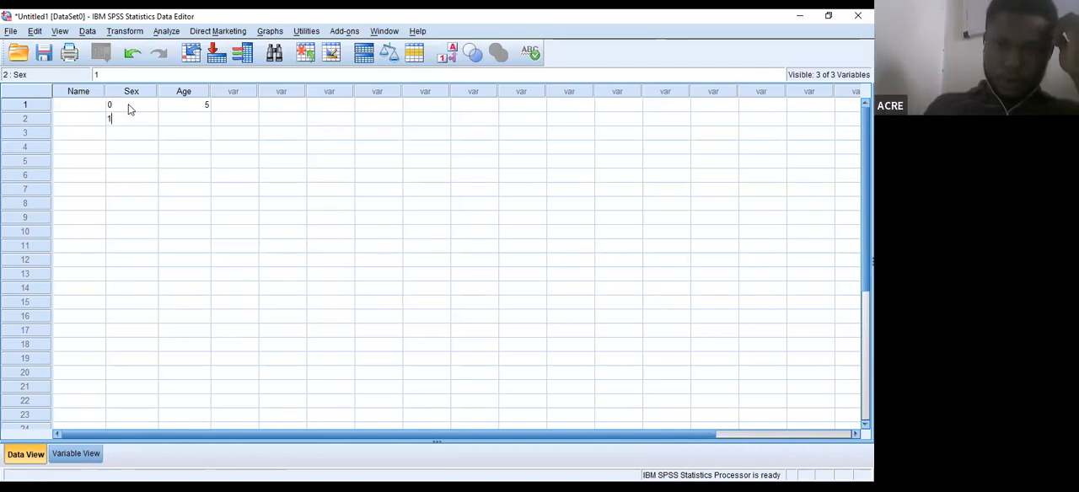
{"action": "key", "text": "Return"}
{"action": "type", "text": "1"}
{"action": "key", "text": "Return"}
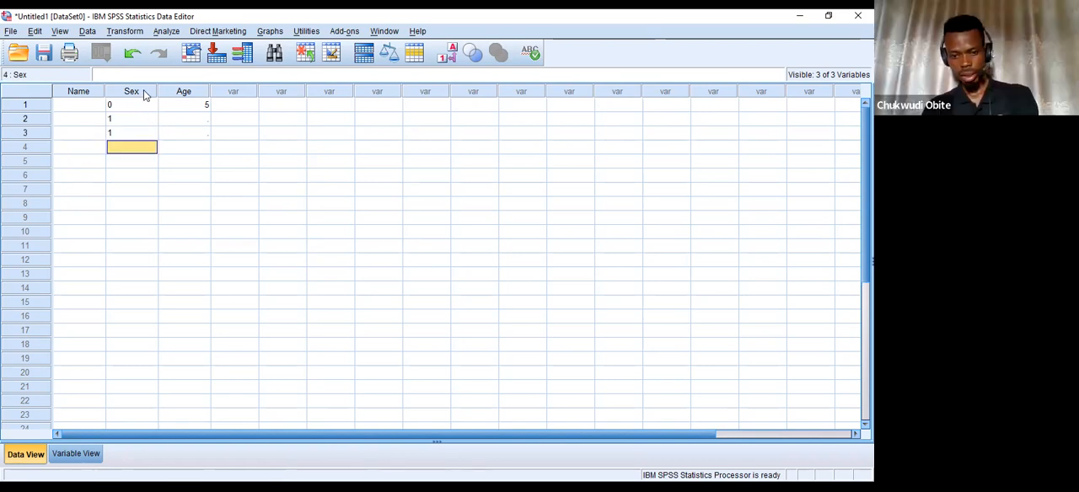
{"action": "type", "text": "1"}
{"action": "key", "text": "Return"}
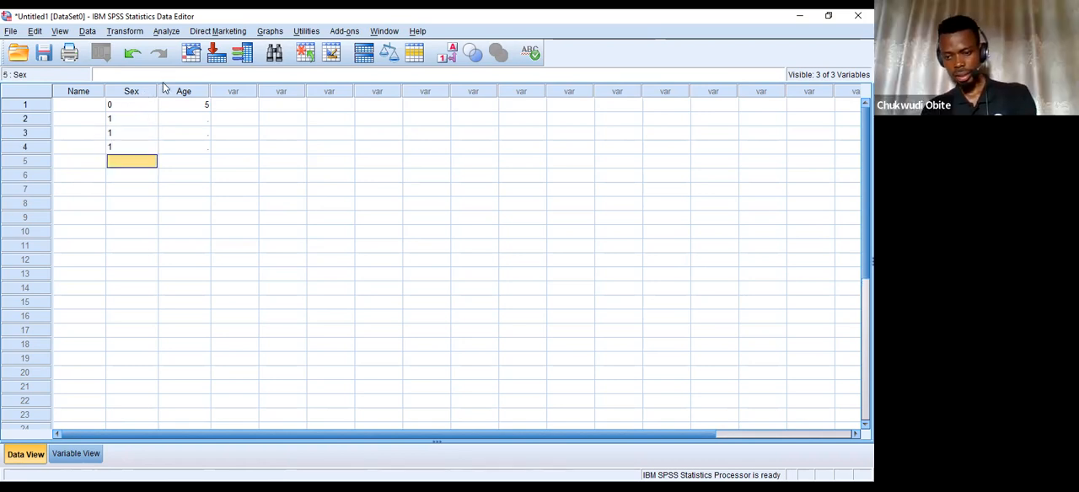
{"action": "type", "text": "0"}
{"action": "key", "text": "Return"}
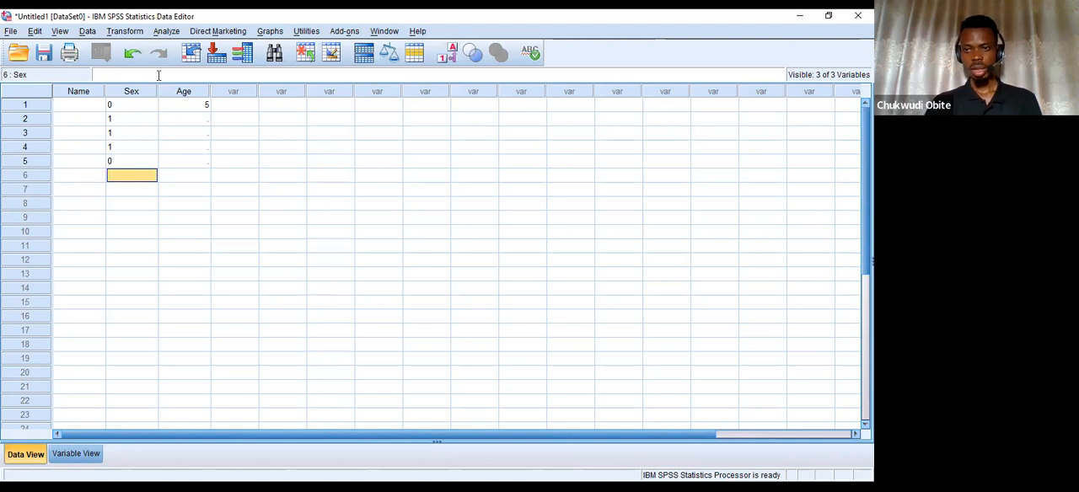
Change the Sex variable's type from String to Numeric in Variable View.
{"action": "left_click", "coordinate": [72, 455]}
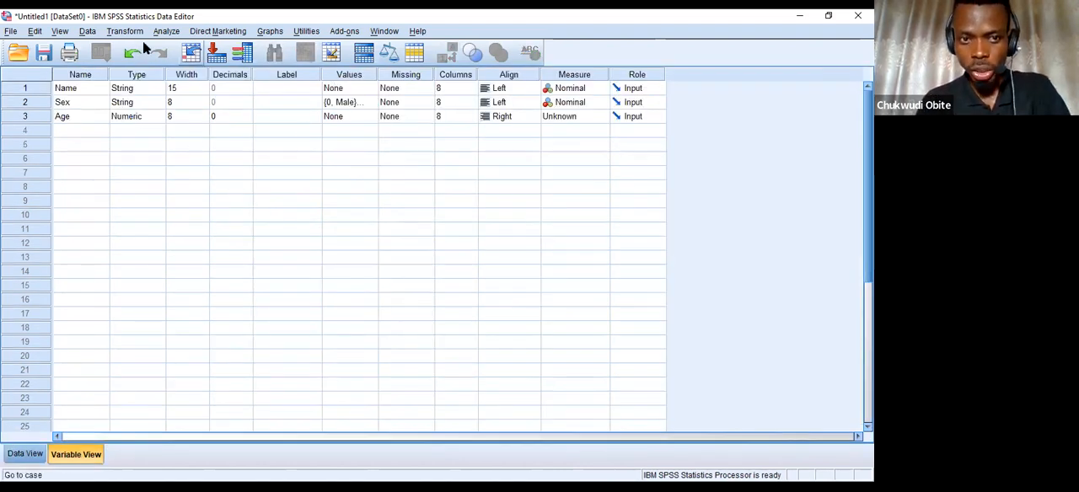
{"action": "left_click", "coordinate": [158, 105]}
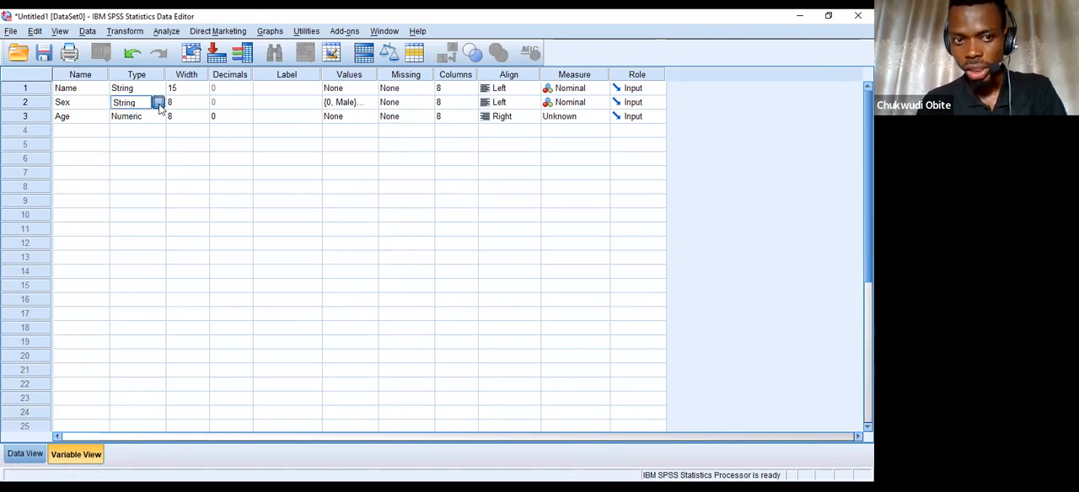
{"action": "left_click", "coordinate": [157, 102]}
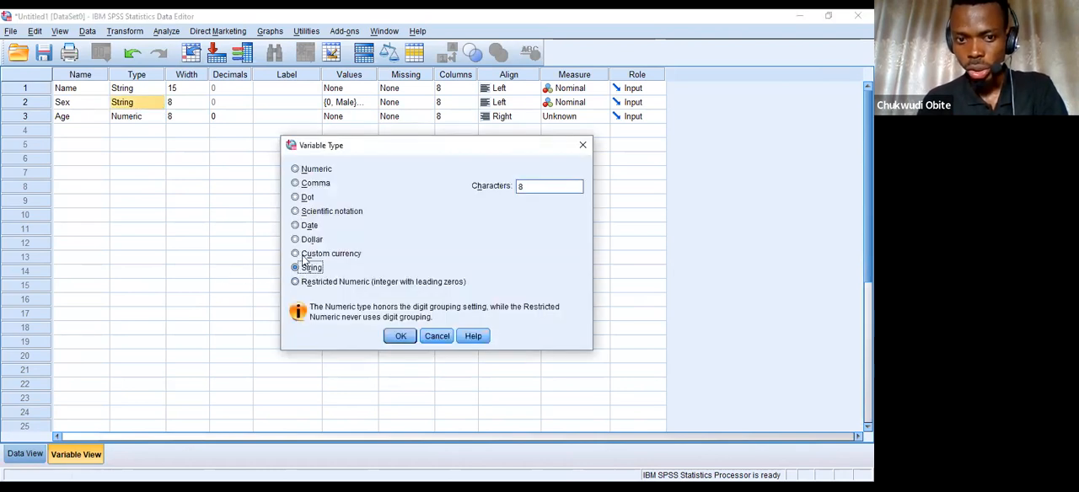
{"action": "left_click", "coordinate": [310, 171]}
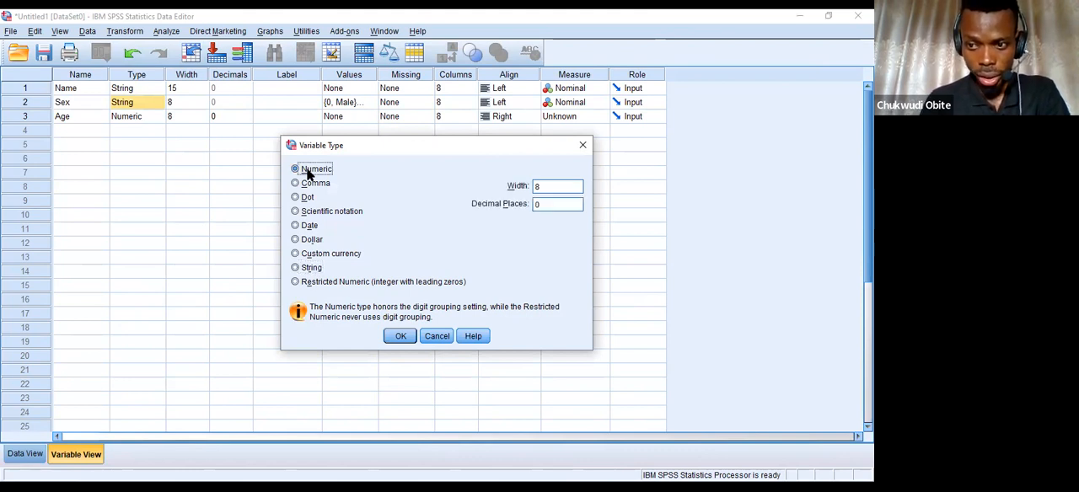
{"action": "left_click", "coordinate": [402, 336]}
{"action": "left_click", "coordinate": [404, 269]}
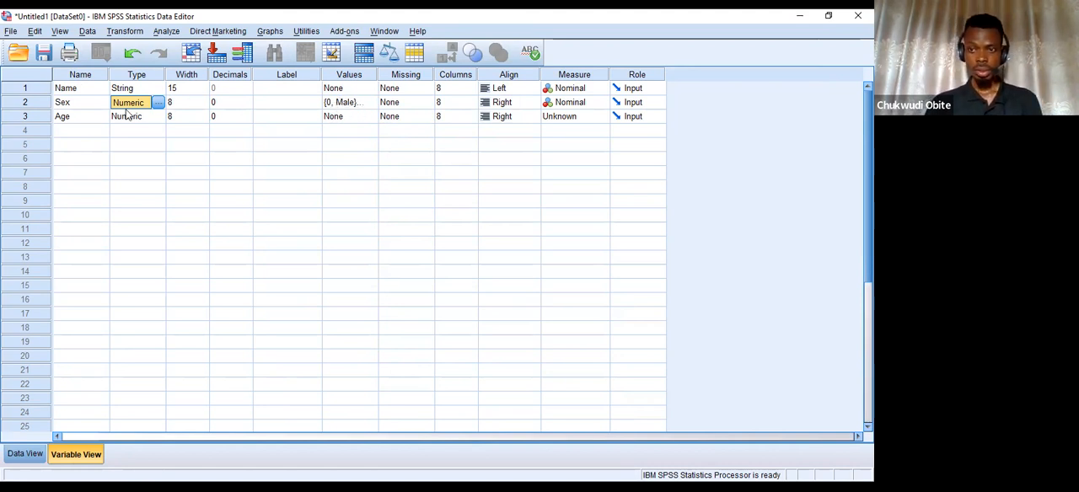
Switch the Sex column in Data View back and forth between value labels and numeric codes, ending on the codes.
{"action": "left_click", "coordinate": [32, 454]}
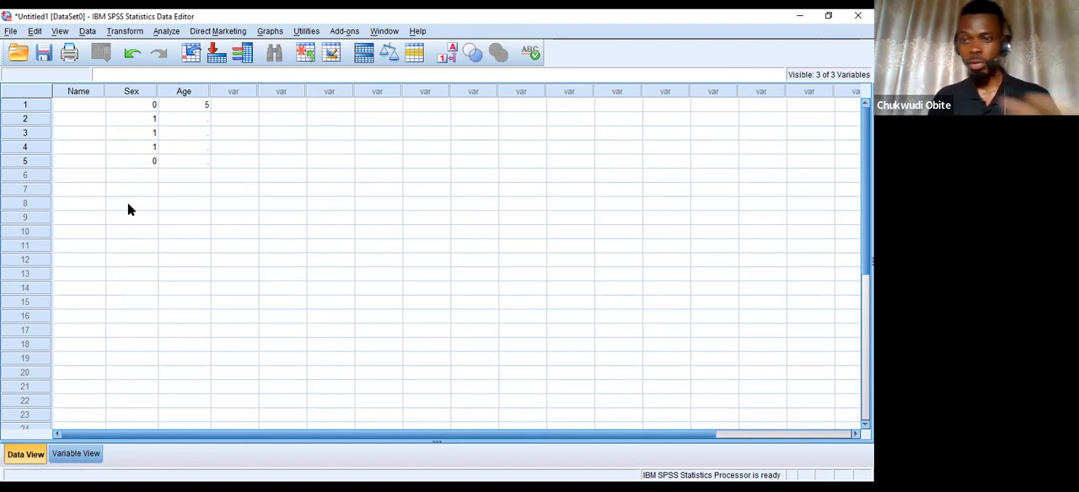
{"action": "left_click", "coordinate": [445, 65]}
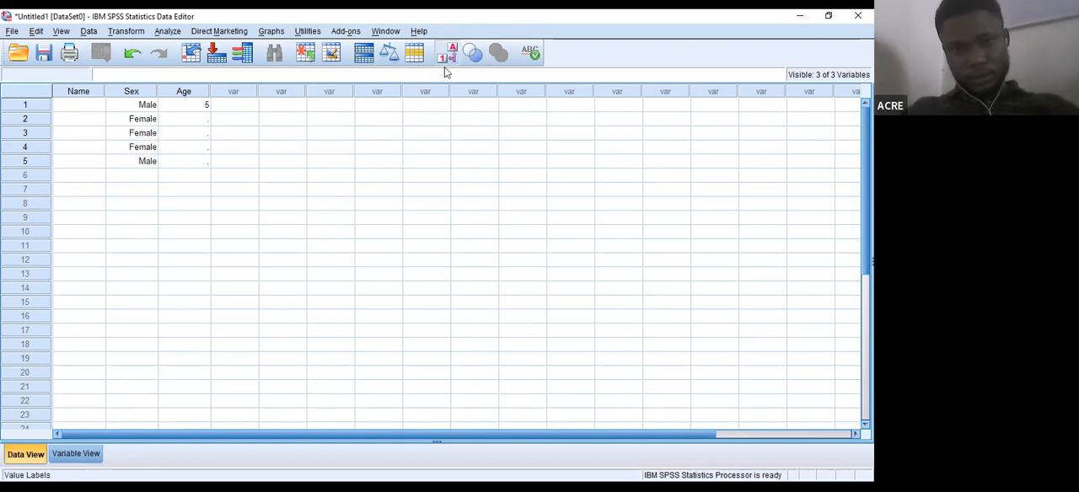
{"action": "left_click", "coordinate": [446, 66]}
{"action": "left_click", "coordinate": [448, 58]}
{"action": "left_click", "coordinate": [448, 58]}
{"action": "left_click", "coordinate": [448, 57]}
{"action": "left_click", "coordinate": [448, 57]}
{"action": "left_click", "coordinate": [448, 58]}
{"action": "left_click", "coordinate": [448, 57]}
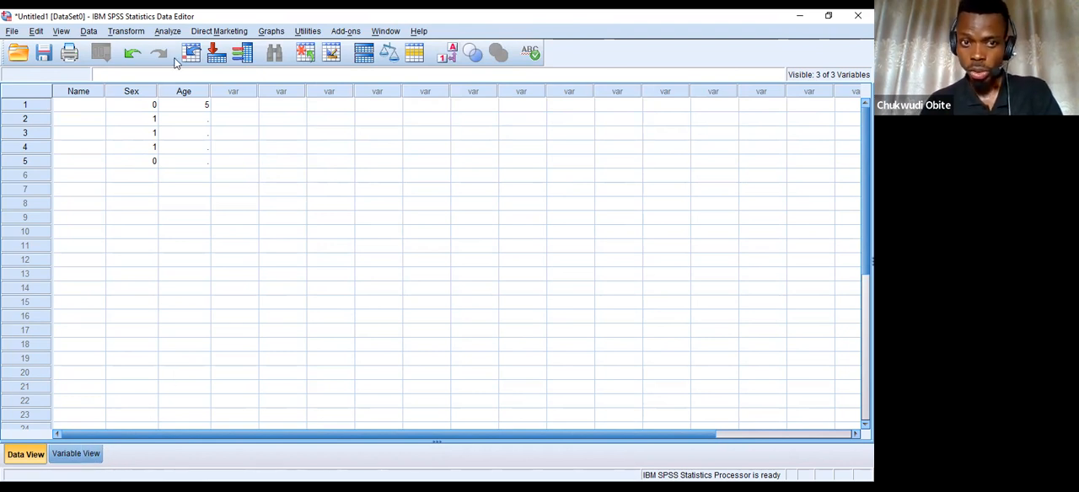
{"action": "left_click", "coordinate": [451, 57]}
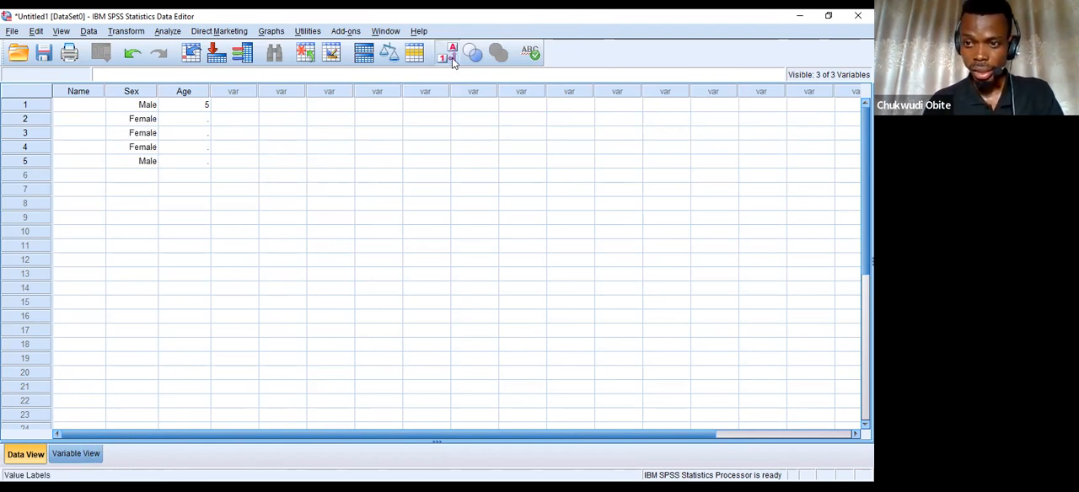
{"action": "left_click", "coordinate": [452, 58]}
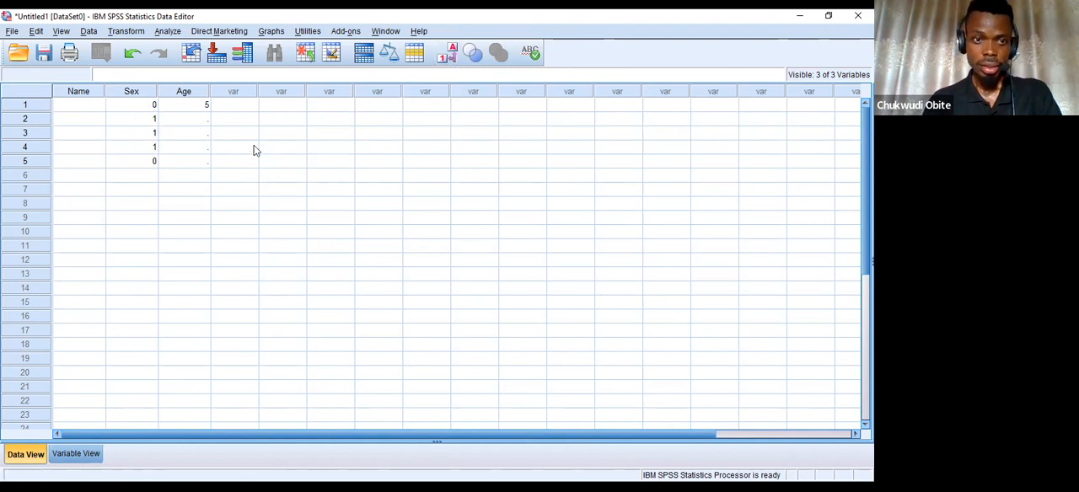
Define 999 as a discrete missing value for the Sex variable in Variable View.
{"action": "left_click", "coordinate": [94, 452]}
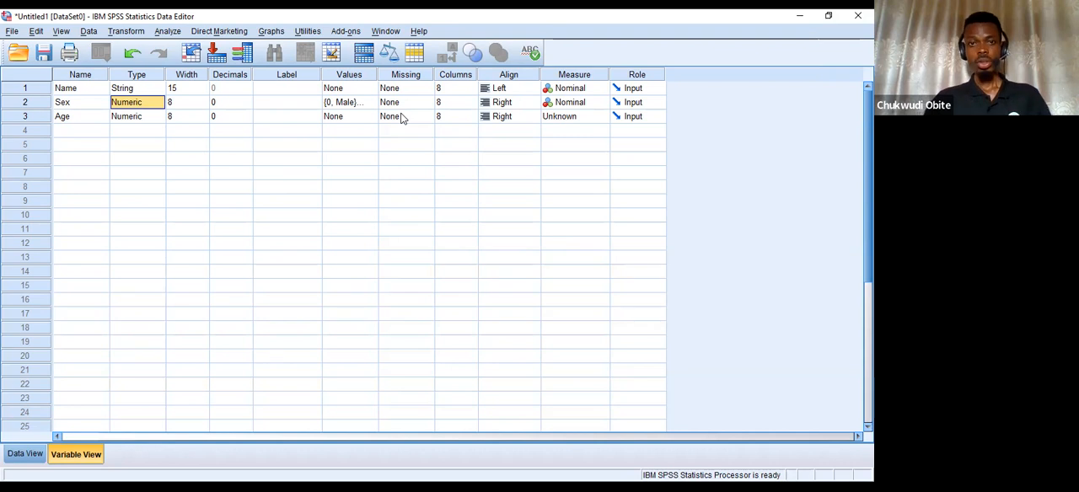
{"action": "left_click", "coordinate": [432, 102]}
{"action": "left_click", "coordinate": [429, 102]}
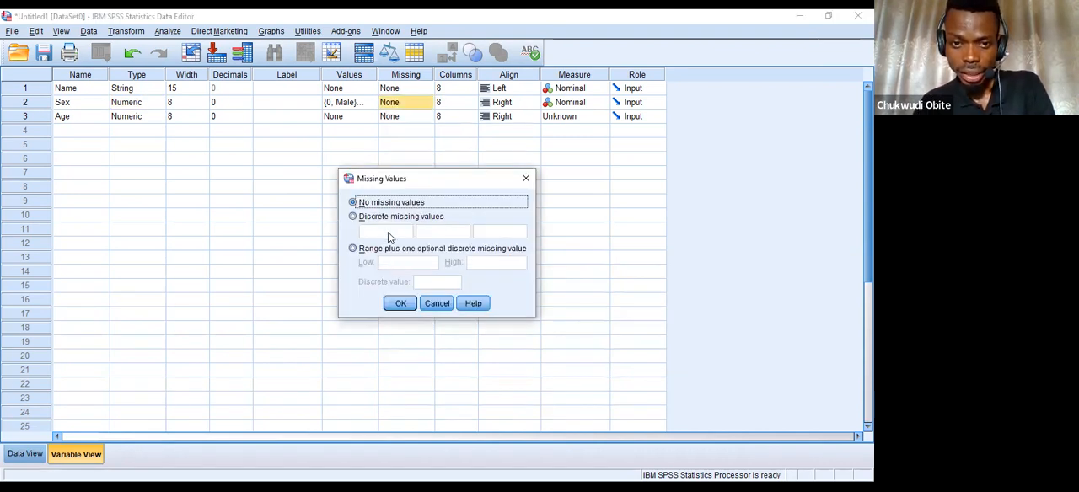
{"action": "left_click", "coordinate": [387, 217]}
{"action": "left_click", "coordinate": [386, 233]}
{"action": "type", "text": "999"}
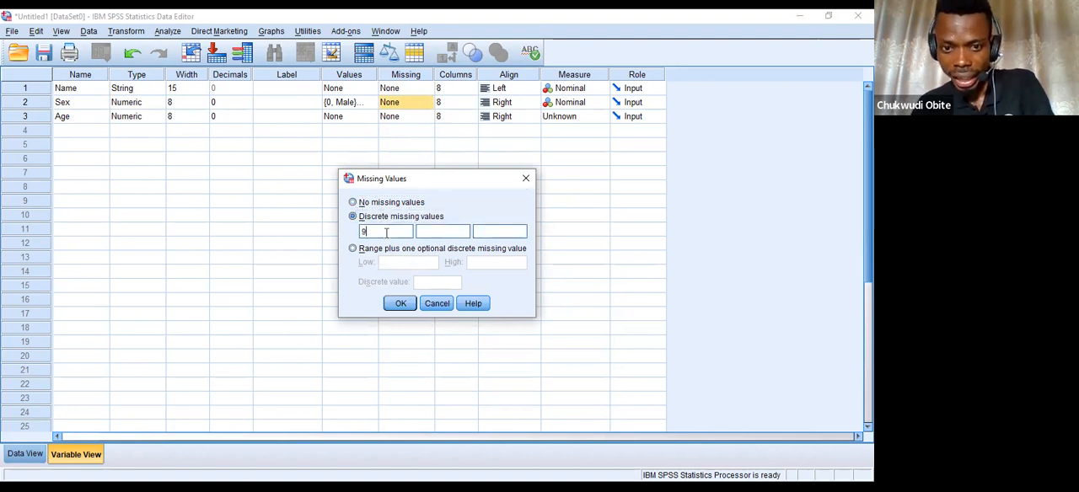
{"action": "left_click", "coordinate": [406, 306]}
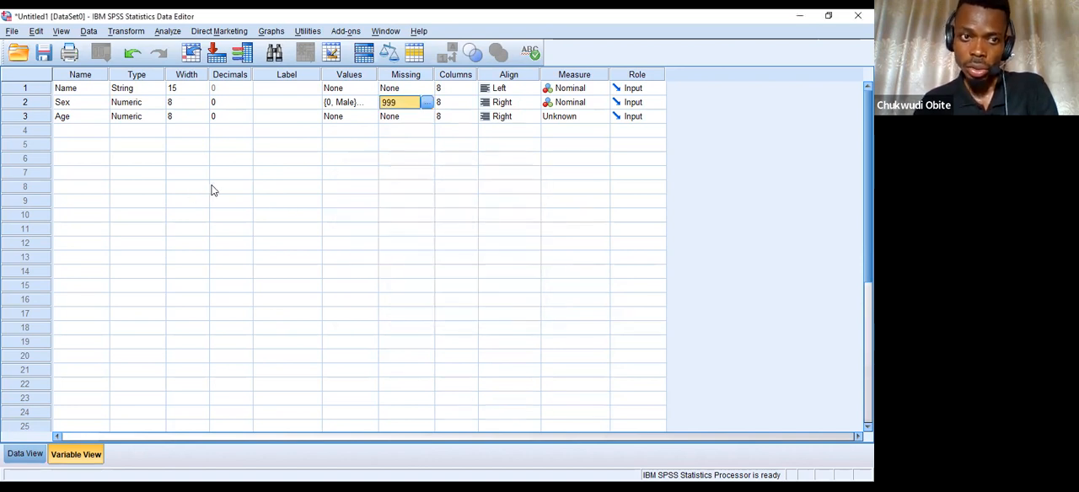
Fill row 6 in Data View with 999 as the sex and a person's first name as the name.
{"action": "left_click", "coordinate": [26, 455]}
{"action": "left_click", "coordinate": [144, 177]}
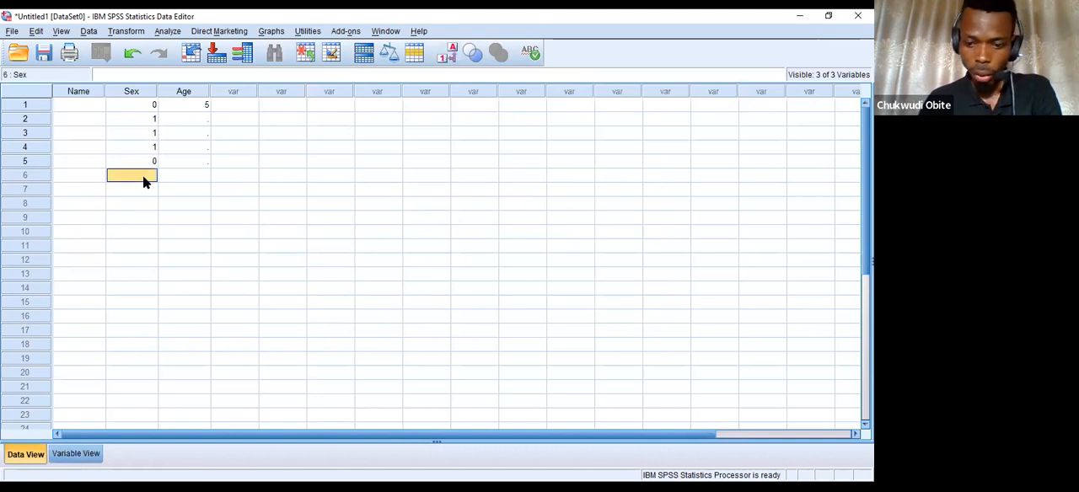
{"action": "type", "text": "999"}
{"action": "key", "text": "Return"}
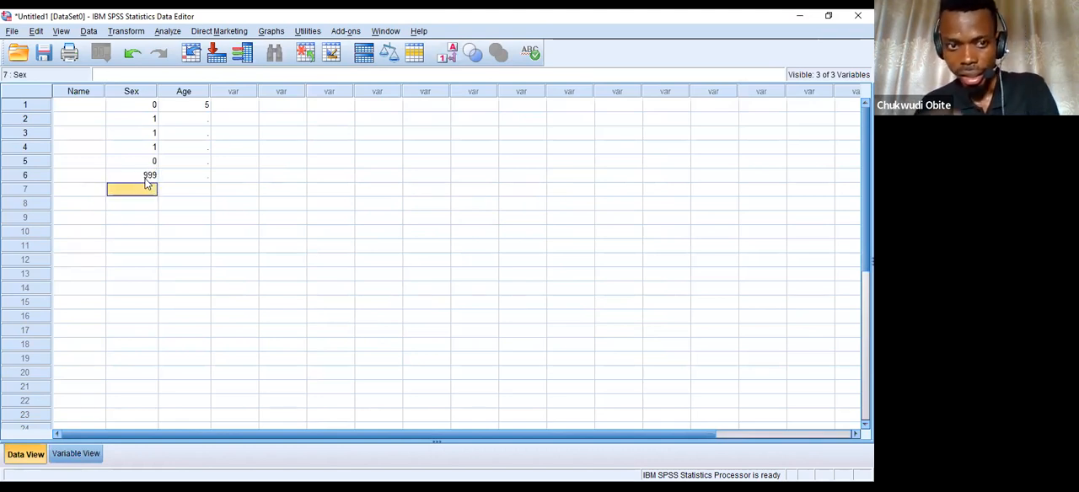
{"action": "left_click", "coordinate": [71, 177]}
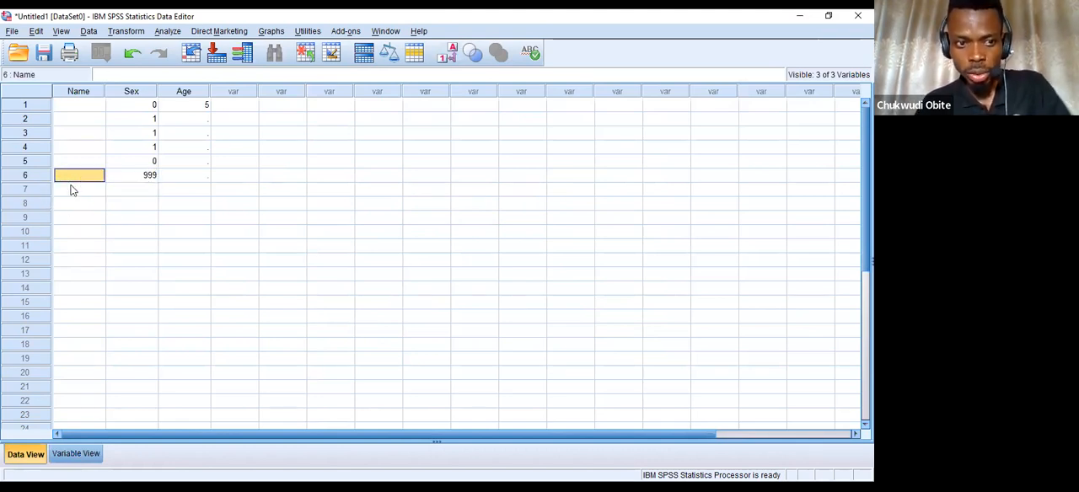
{"action": "type", "text": "Emeka"}
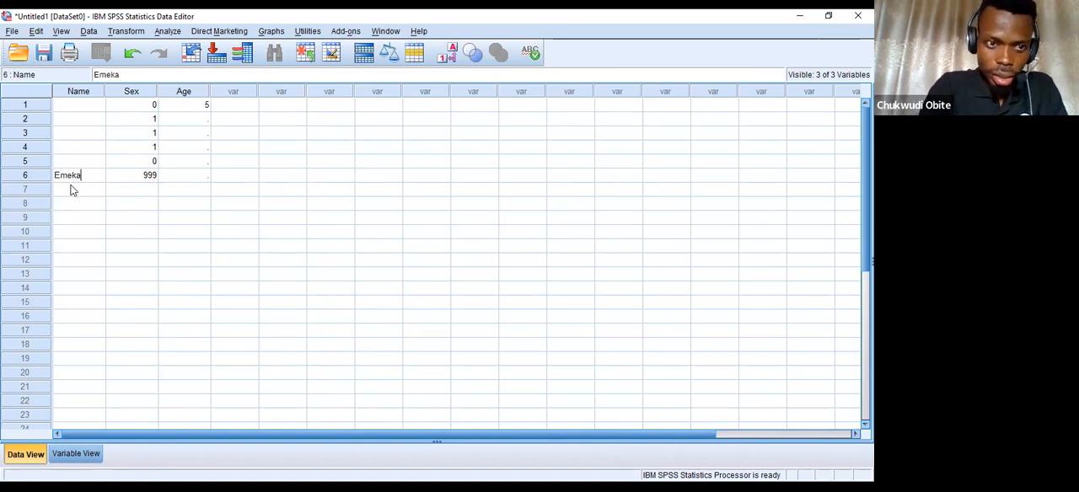
{"action": "left_click", "coordinate": [72, 189]}
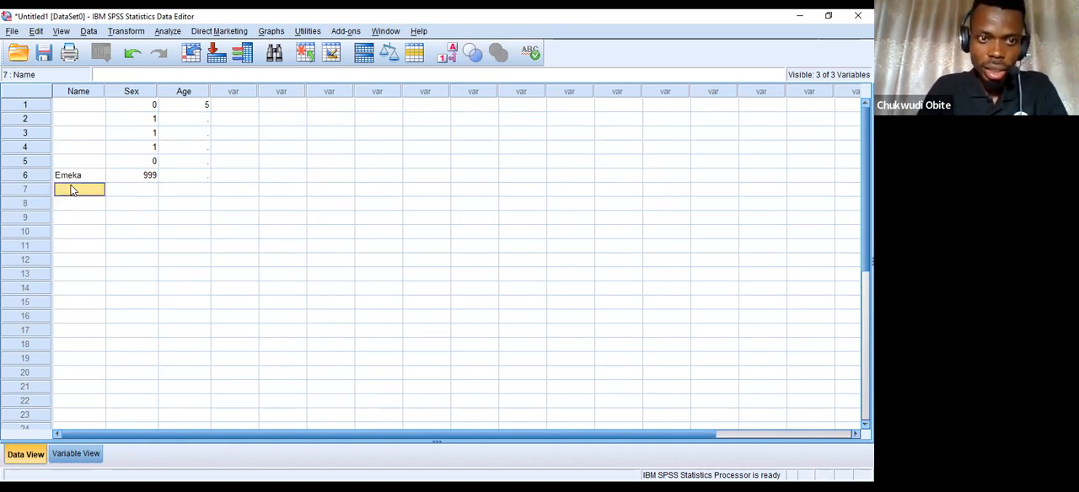
{"action": "left_click", "coordinate": [149, 175]}
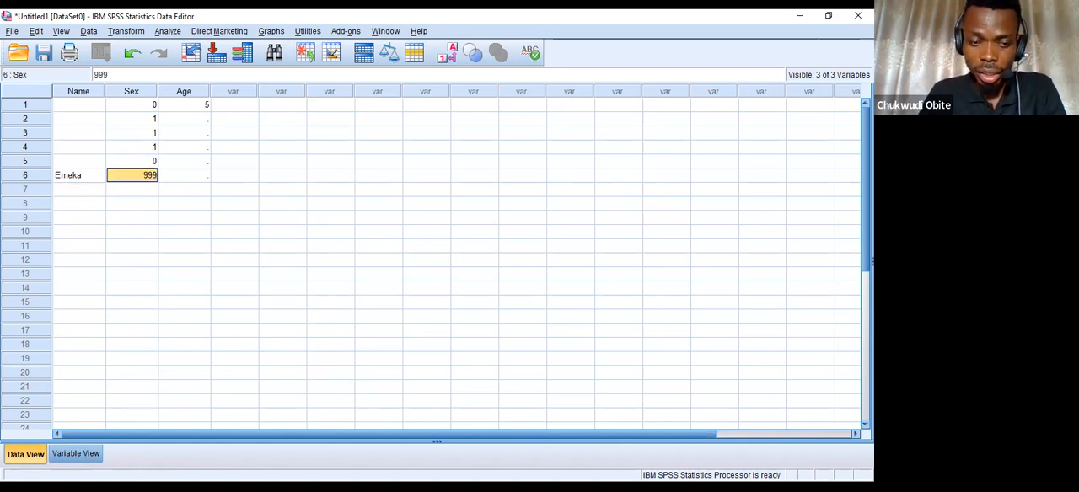
{"action": "left_click", "coordinate": [95, 451]}
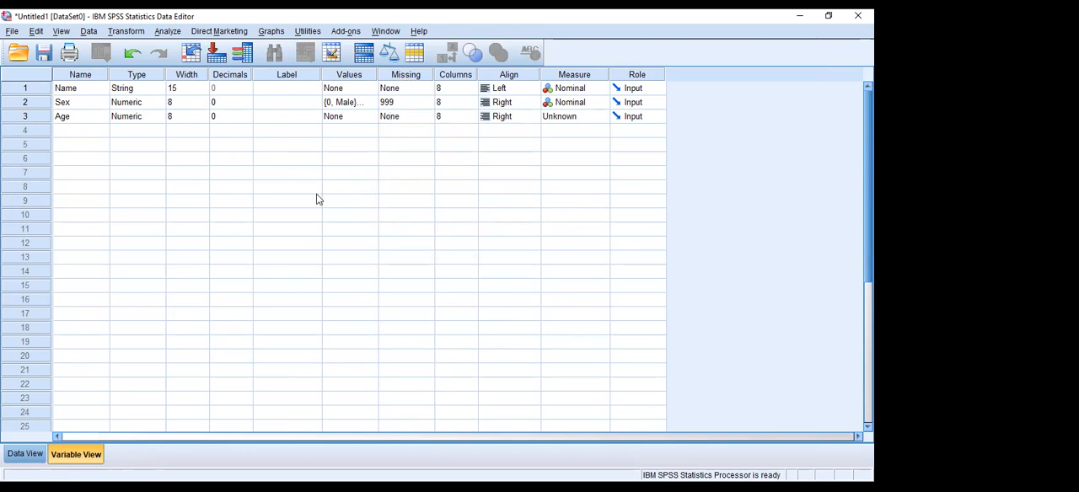
{"action": "left_click", "coordinate": [25, 460]}
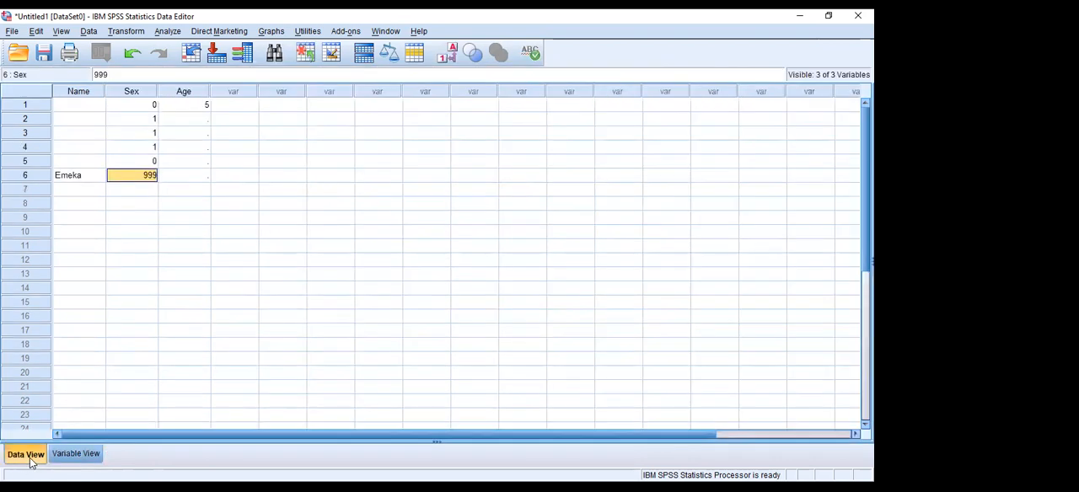
{"action": "left_click", "coordinate": [71, 455]}
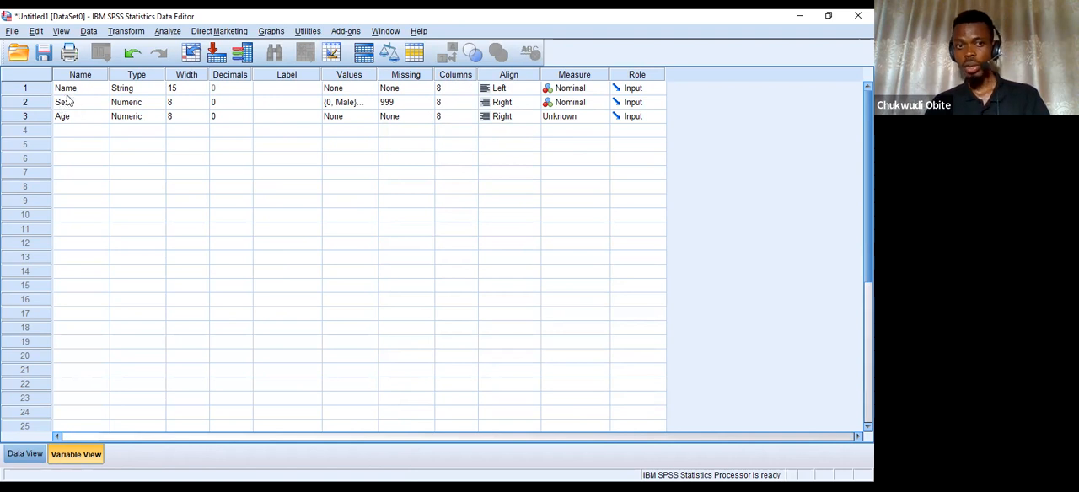
{"action": "left_click", "coordinate": [25, 455]}
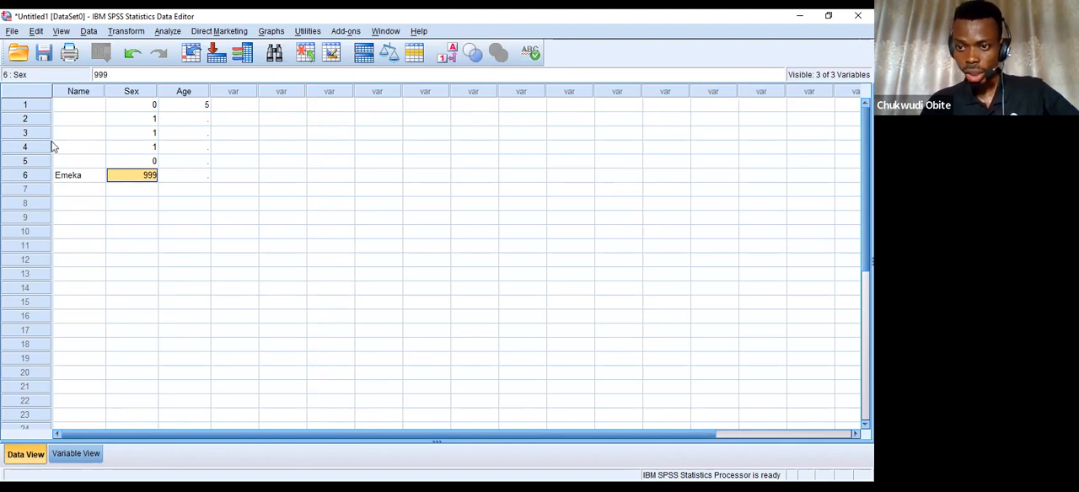
Set the Name variable's alignment to Right in Variable View and check the name entry in Data View.
{"action": "left_click", "coordinate": [76, 454]}
{"action": "left_click", "coordinate": [533, 88]}
{"action": "left_click", "coordinate": [505, 115]}
{"action": "left_click", "coordinate": [26, 454]}
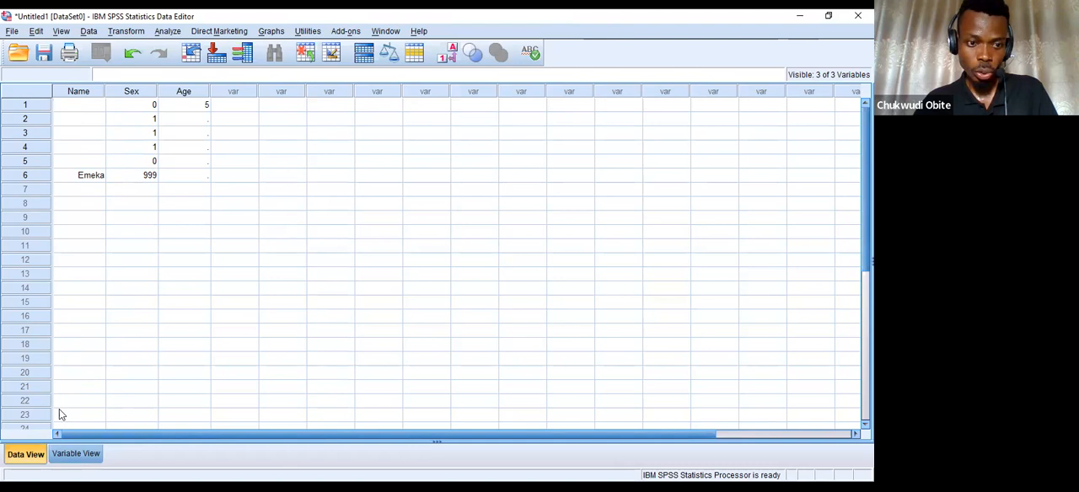
Set the Sex variable's alignment to Left in Variable View and check the column in Data View.
{"action": "left_click", "coordinate": [59, 453]}
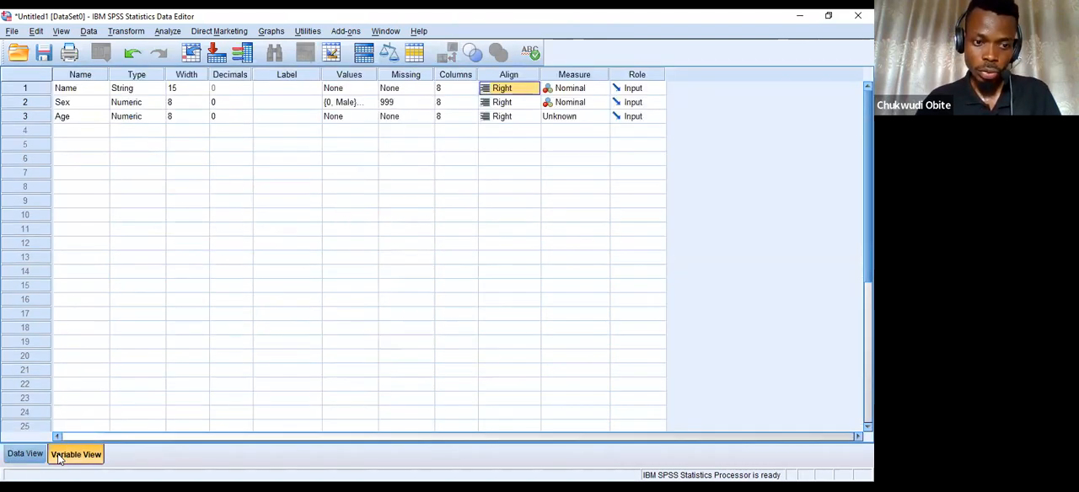
{"action": "left_click", "coordinate": [525, 103]}
{"action": "left_click", "coordinate": [522, 112]}
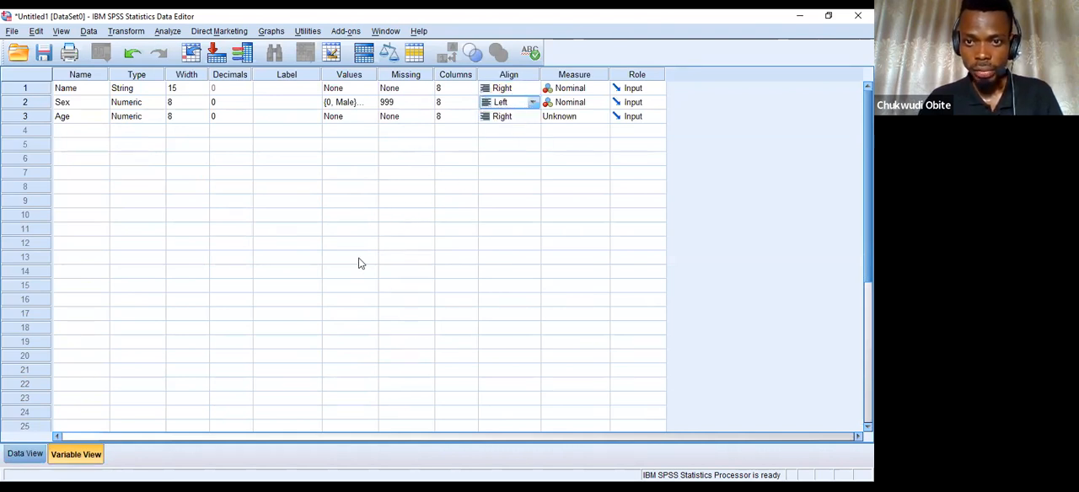
{"action": "left_click", "coordinate": [25, 453]}
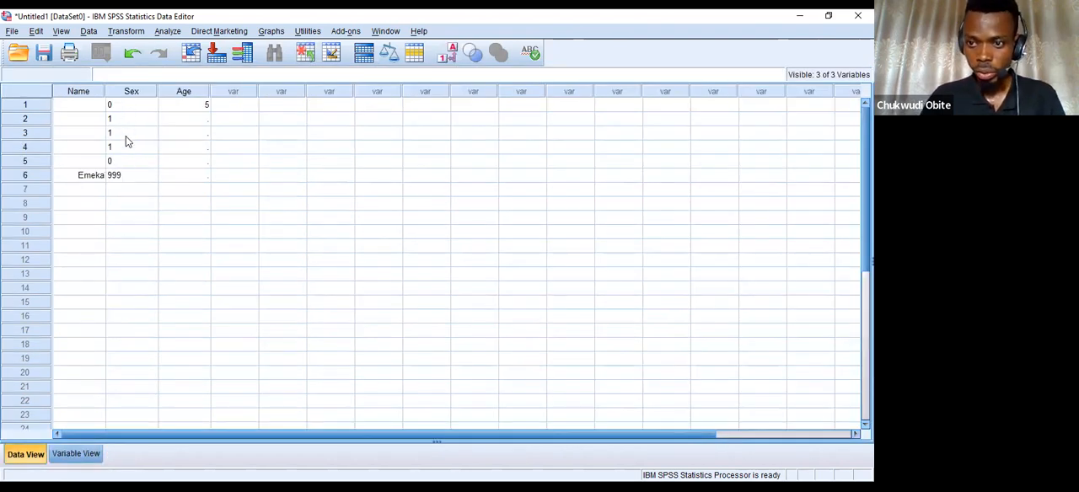
Set the Sex variable's alignment to Center in Variable View and check the column in Data View.
{"action": "left_click", "coordinate": [75, 453]}
{"action": "left_click", "coordinate": [526, 103]}
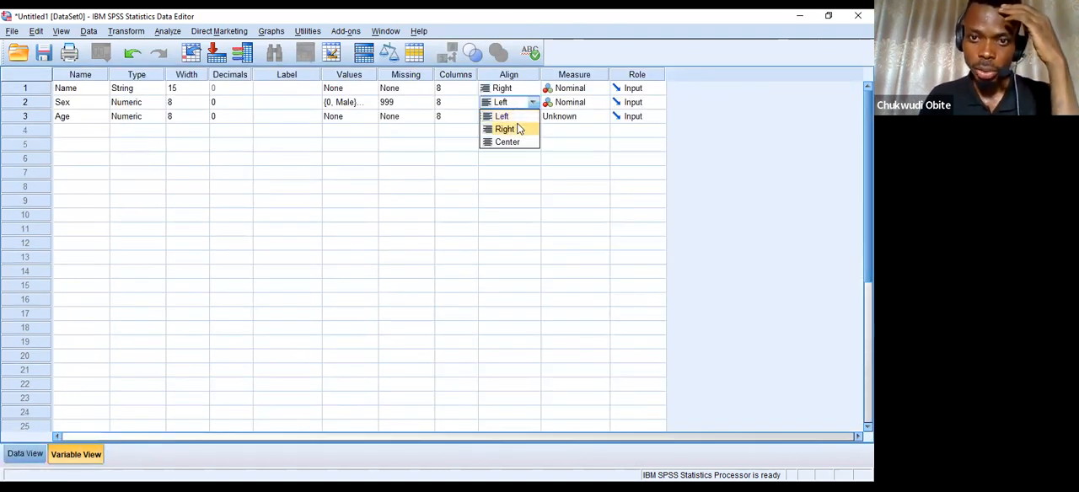
{"action": "left_click", "coordinate": [508, 142]}
{"action": "left_click", "coordinate": [25, 453]}
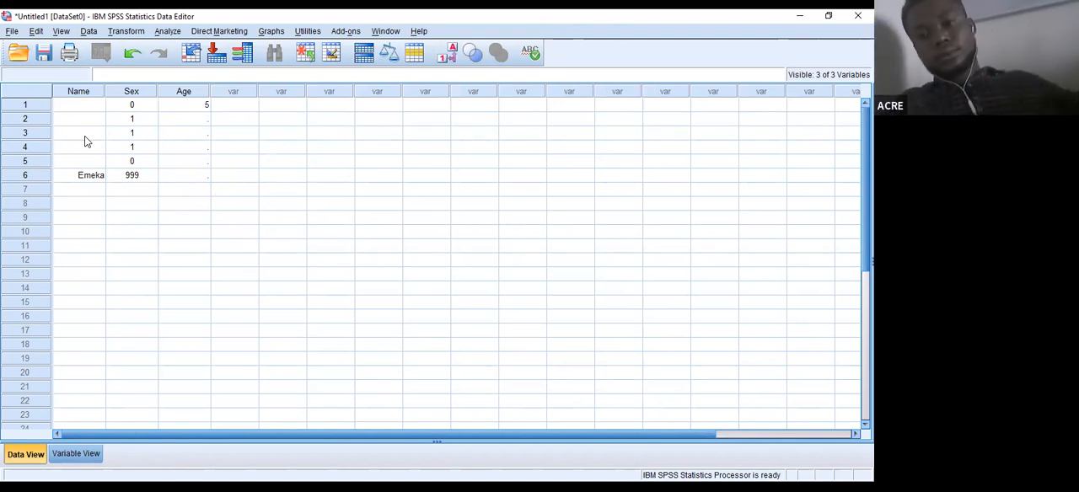
Set the Age variable's measure to Scale in Variable View and check the measure options offered for Name.
{"action": "left_click", "coordinate": [76, 453]}
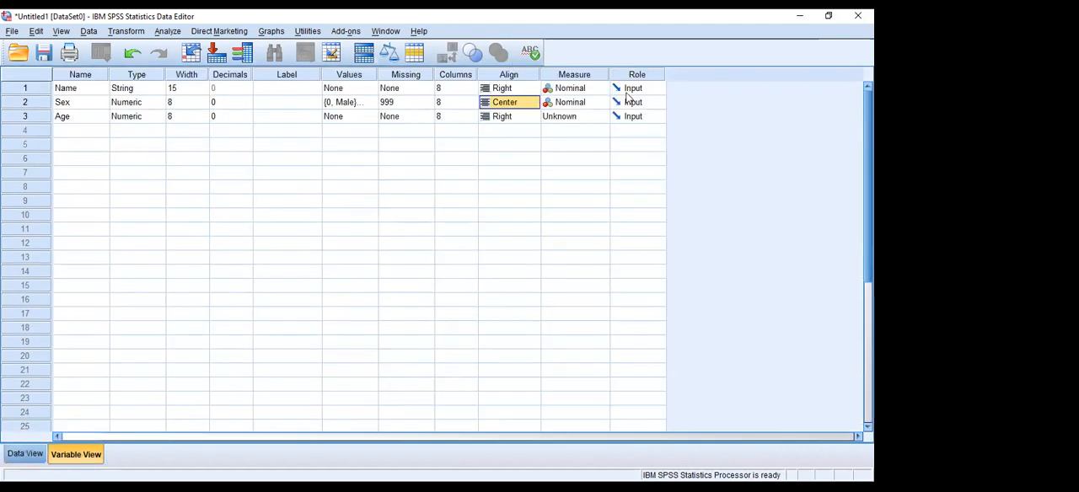
{"action": "left_click", "coordinate": [575, 118]}
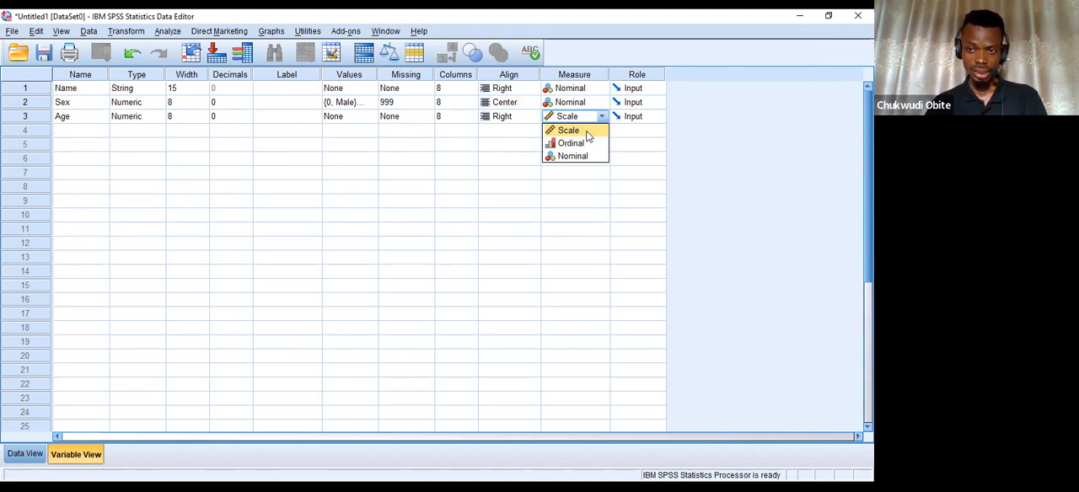
{"action": "left_click", "coordinate": [587, 132]}
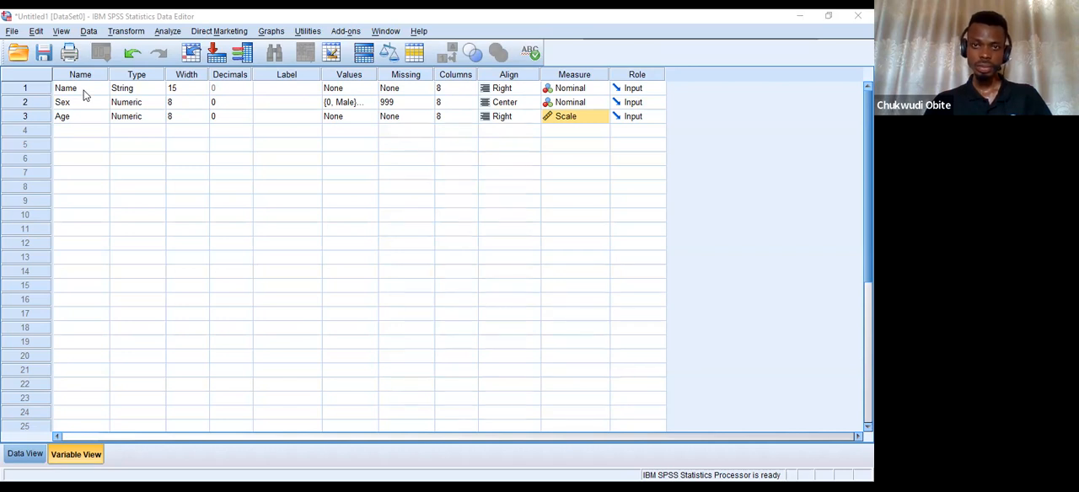
{"action": "left_click", "coordinate": [572, 92]}
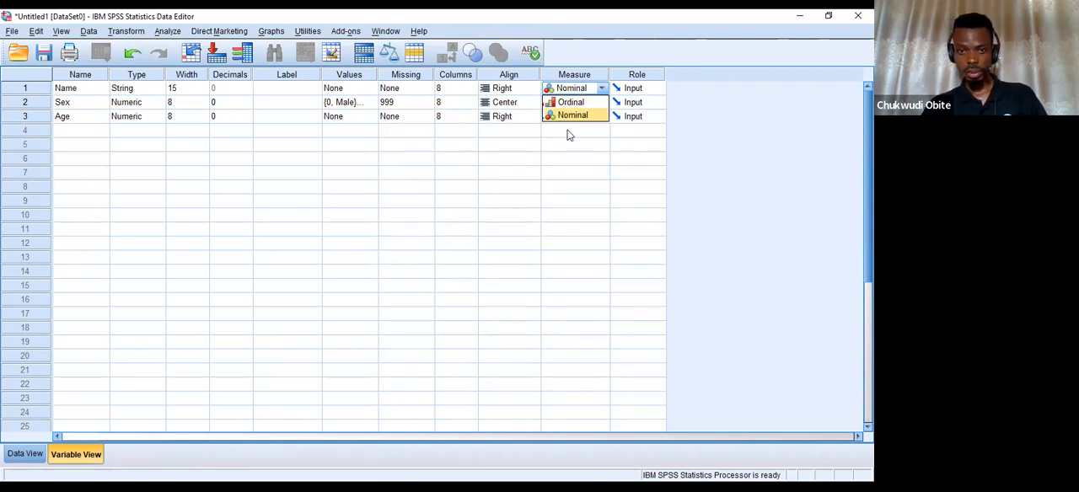
{"action": "left_click", "coordinate": [345, 93]}
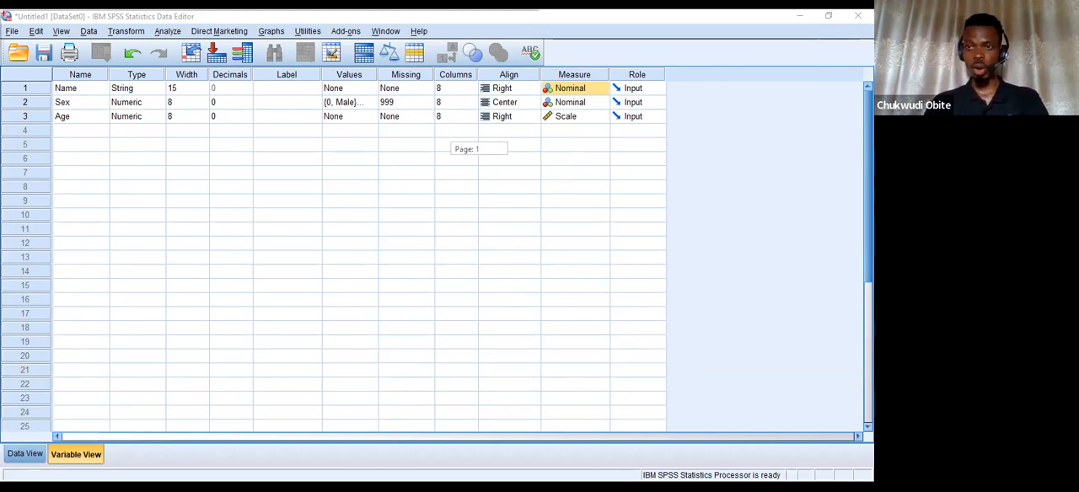
Reduce the Data Editor window and clear the Name, Sex and Age variables from Variable View.
{"action": "left_click", "coordinate": [829, 17]}
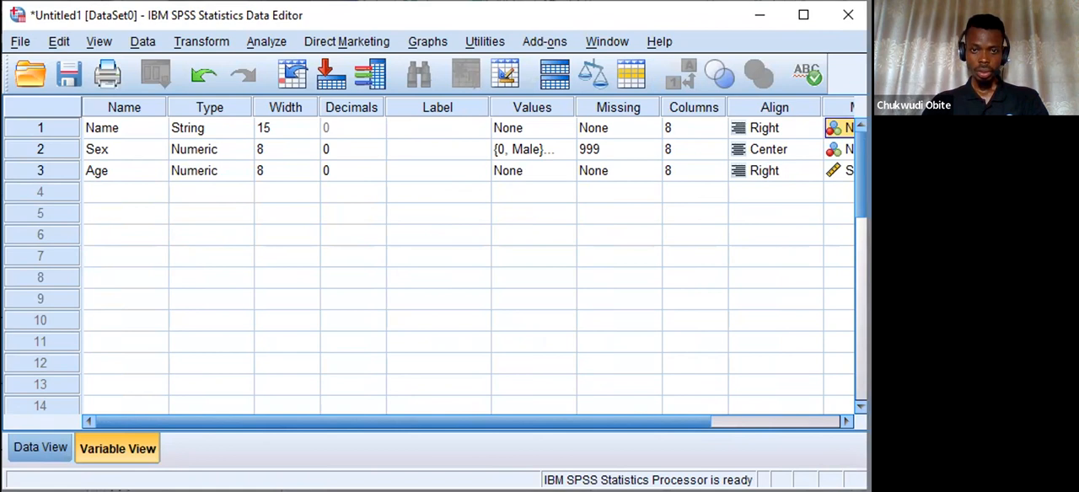
{"action": "left_click_drag", "start_coordinate": [868, 253], "coordinate": [726, 253]}
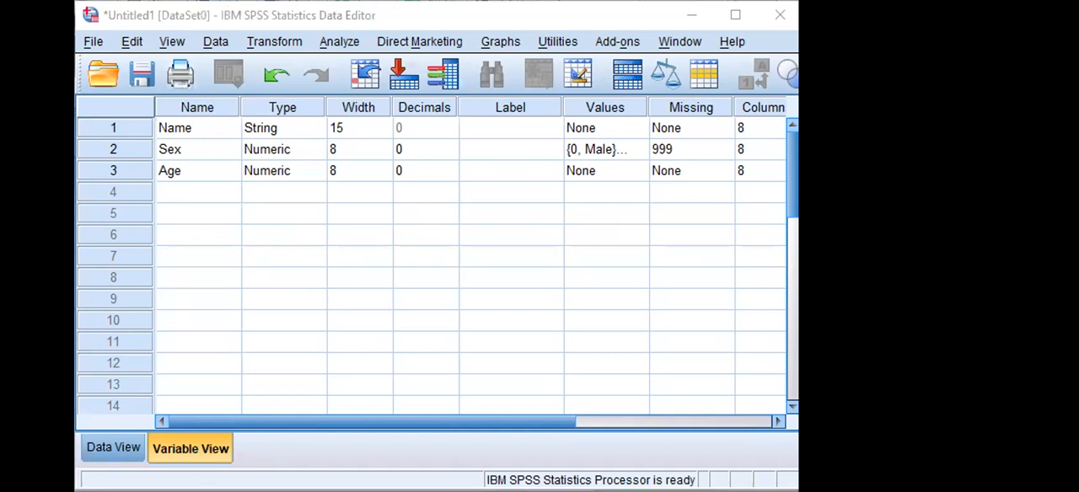
{"action": "left_click", "coordinate": [246, 234]}
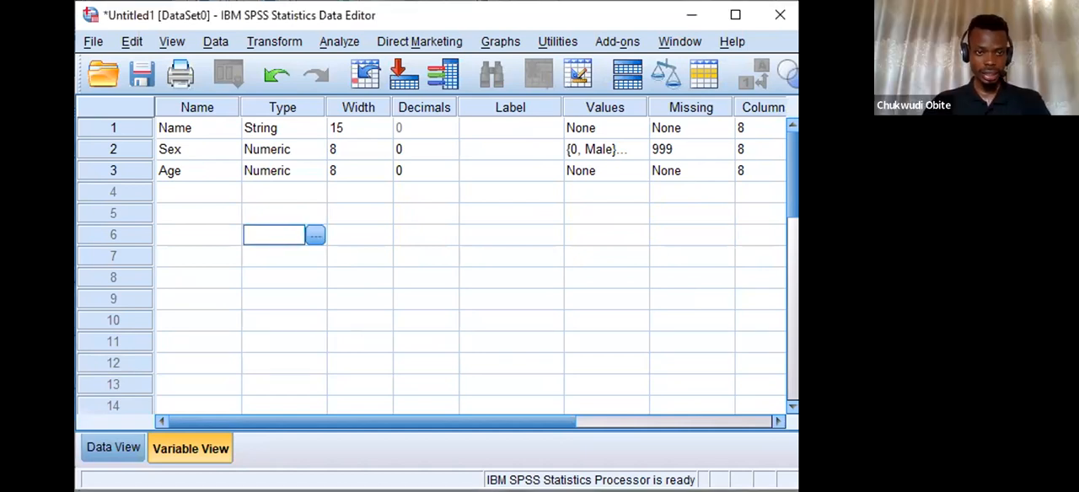
{"action": "left_click_drag", "start_coordinate": [96, 131], "coordinate": [100, 169]}
{"action": "right_click", "coordinate": [101, 168]}
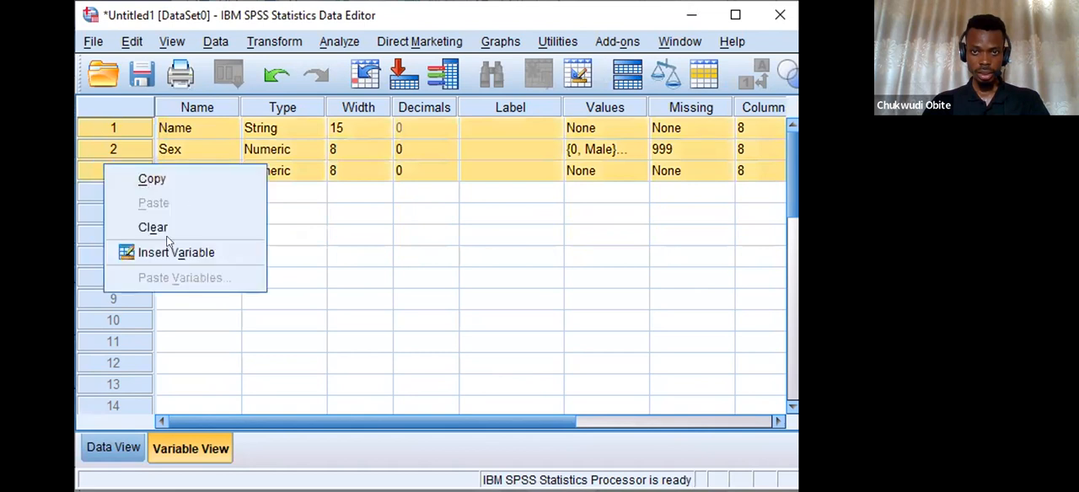
{"action": "left_click", "coordinate": [169, 226]}
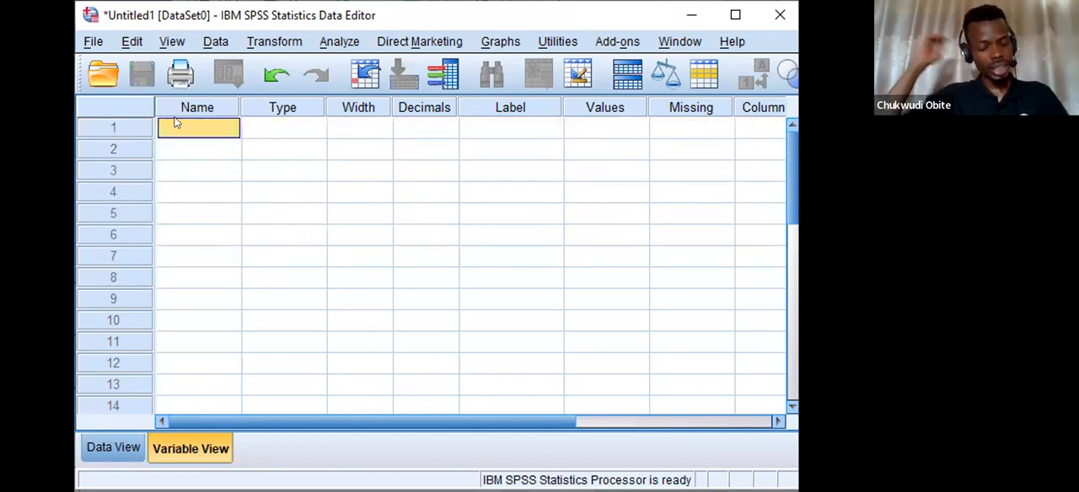
Create a variable named Senatorial_zone in row 1 of Variable View, keeping the Numeric type.
{"action": "type", "text": "Se"}
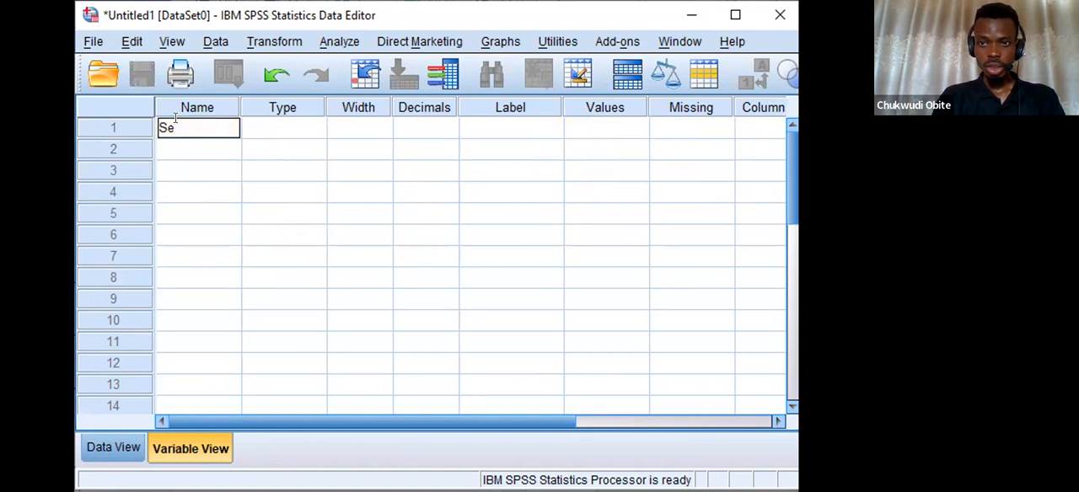
{"action": "type", "text": "n"}
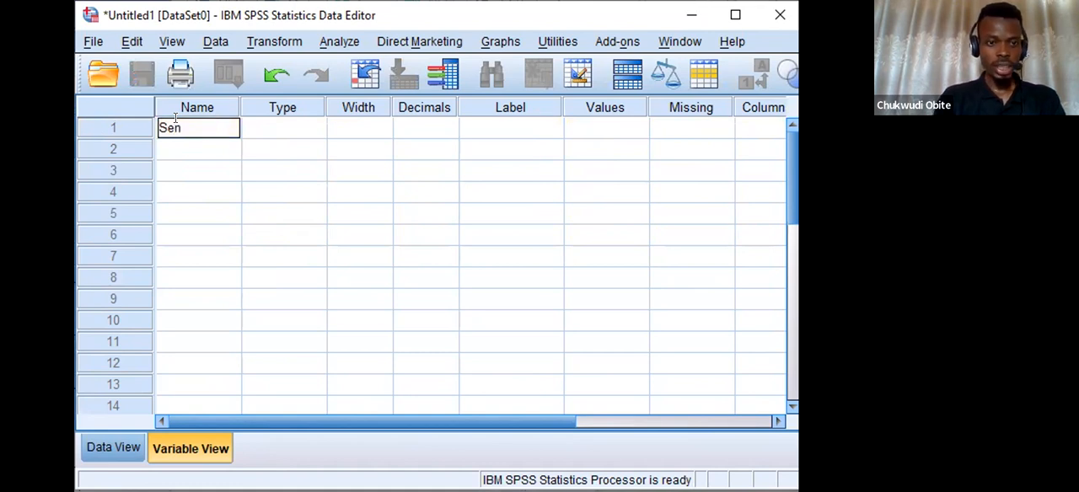
{"action": "type", "text": "atoriaal"}
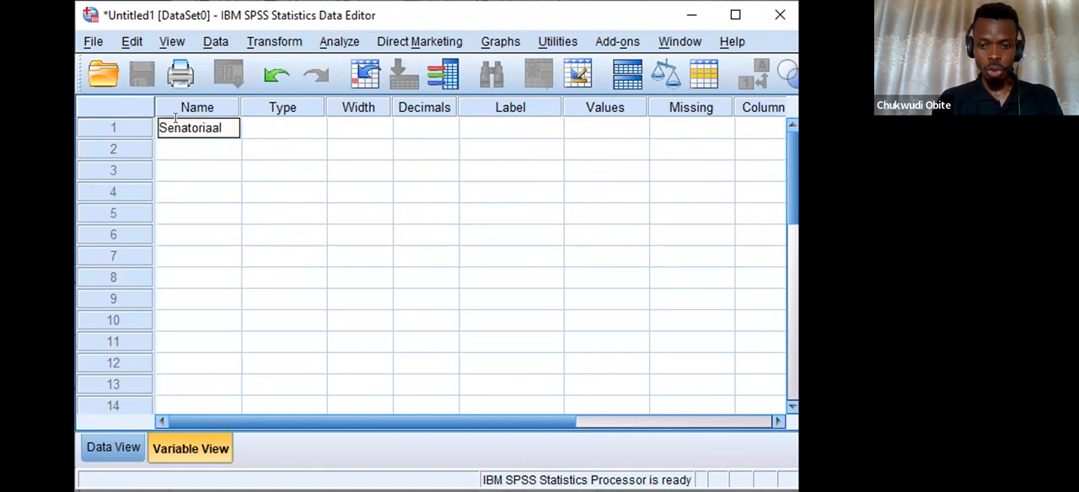
{"action": "key", "text": "BackSpace"}
{"action": "key", "text": "BackSpace"}
{"action": "type", "text": "l_zone"}
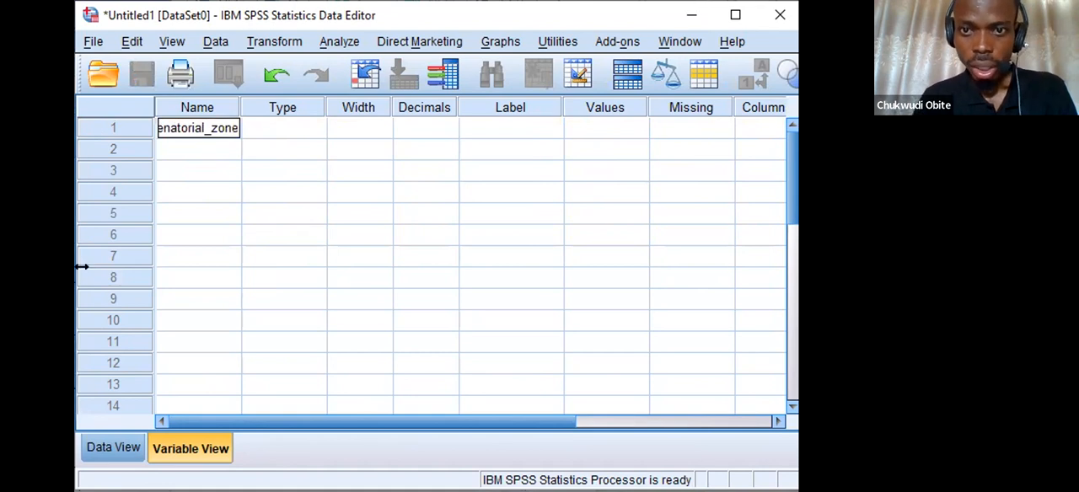
{"action": "left_click", "coordinate": [269, 128]}
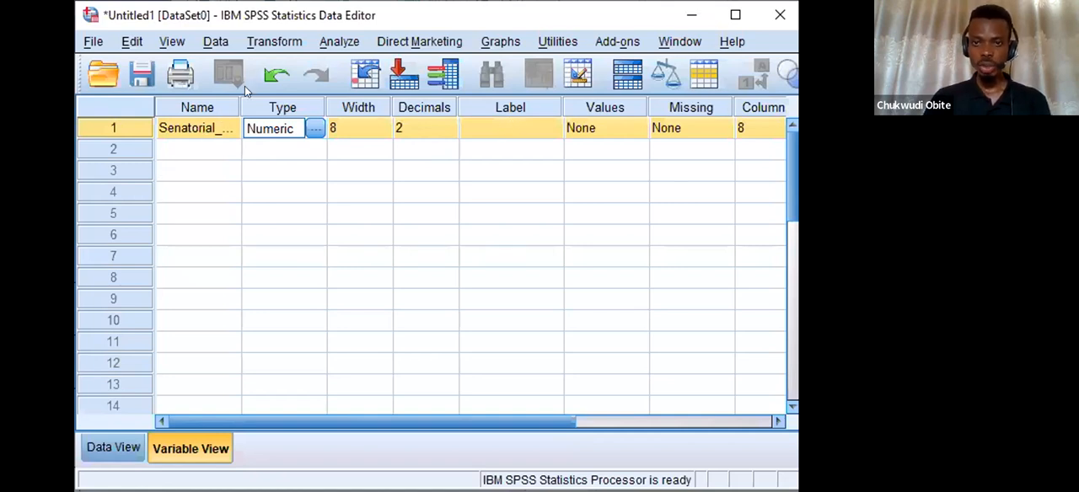
Label the Senatorial_zone variable "Senatorial Zone".
{"action": "left_click", "coordinate": [501, 128]}
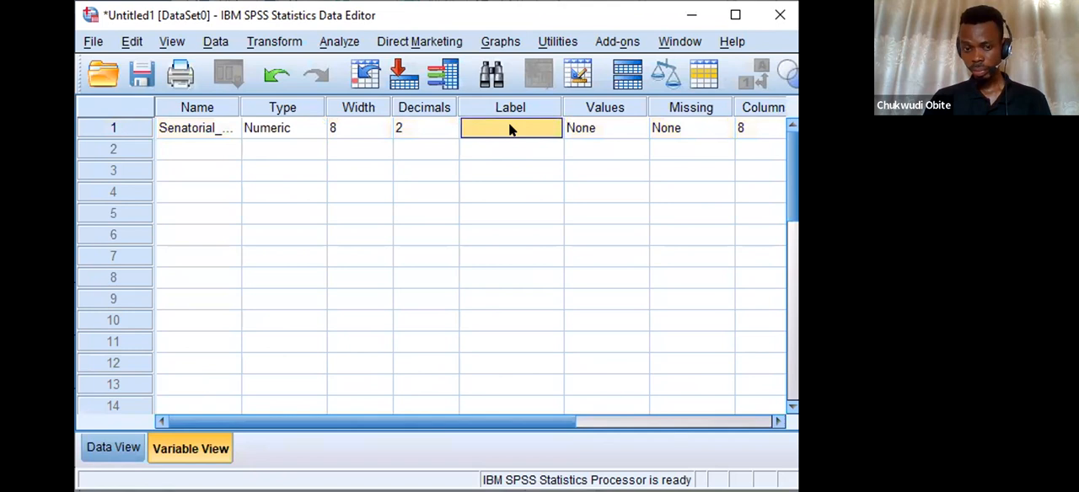
{"action": "type", "text": "Senatori"}
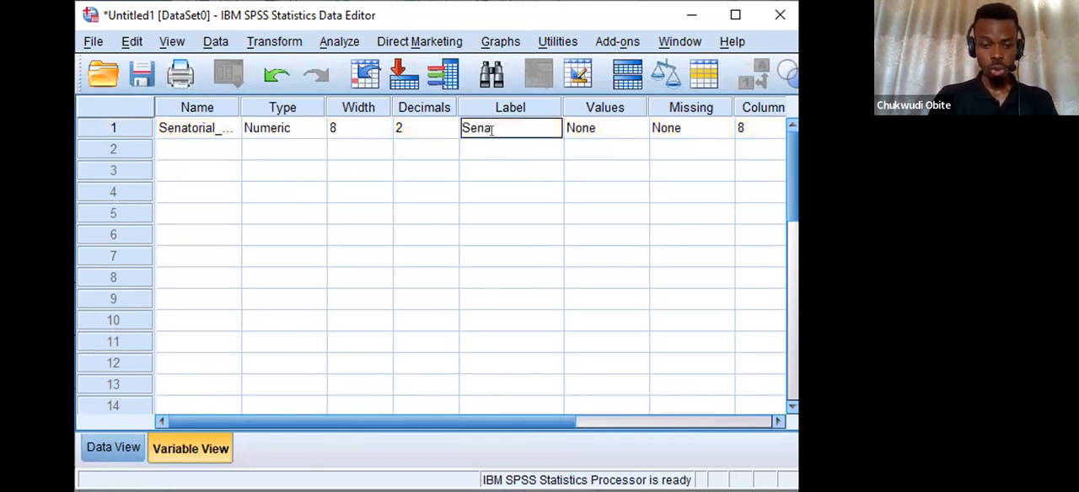
{"action": "type", "text": "al"}
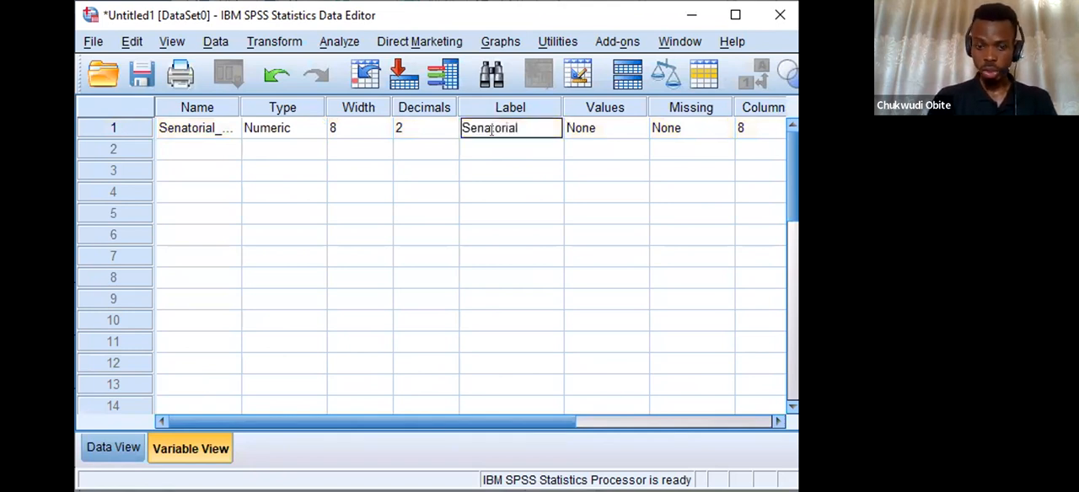
{"action": "type", "text": " Zone"}
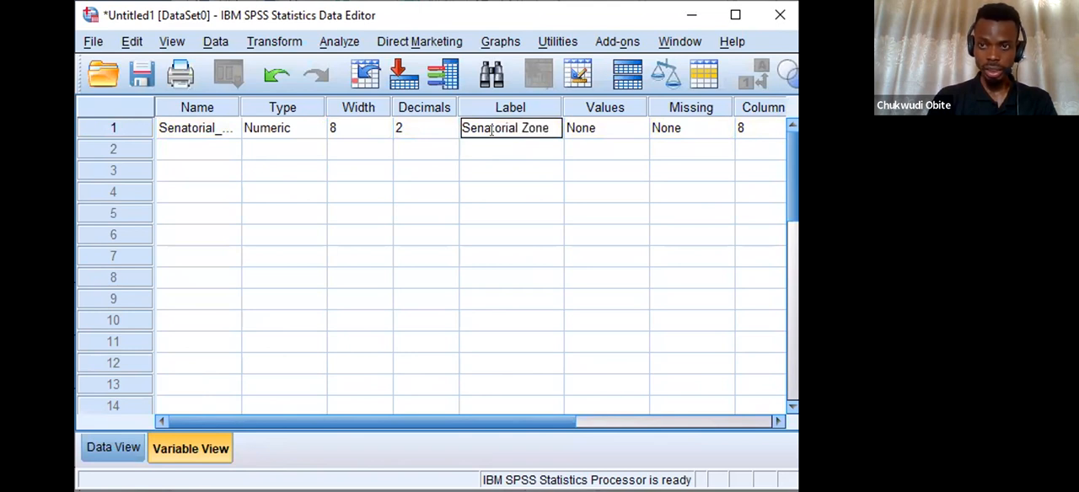
{"action": "key", "text": "Return"}
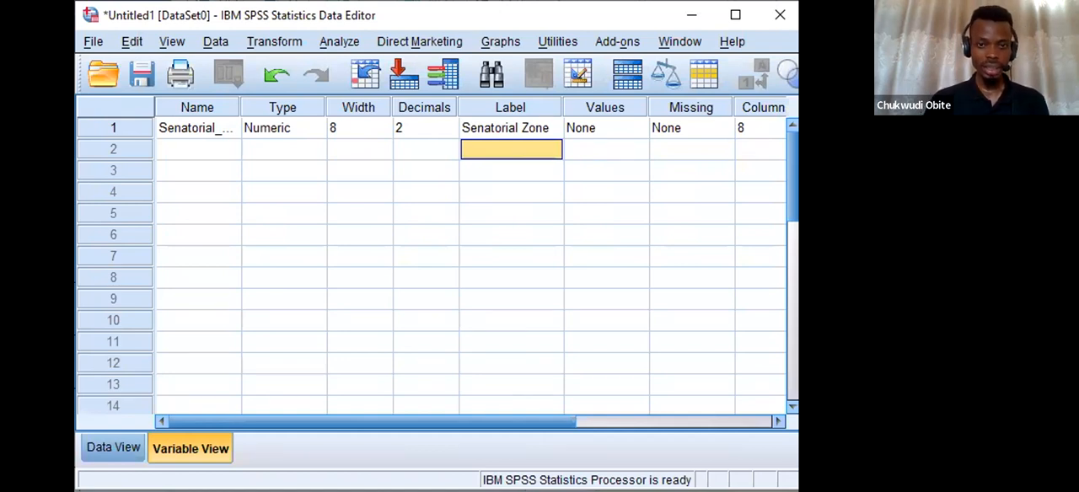
Open the value labels of Senatorial_zone and add the label Owerri for value 0.
{"action": "left_click", "coordinate": [635, 129]}
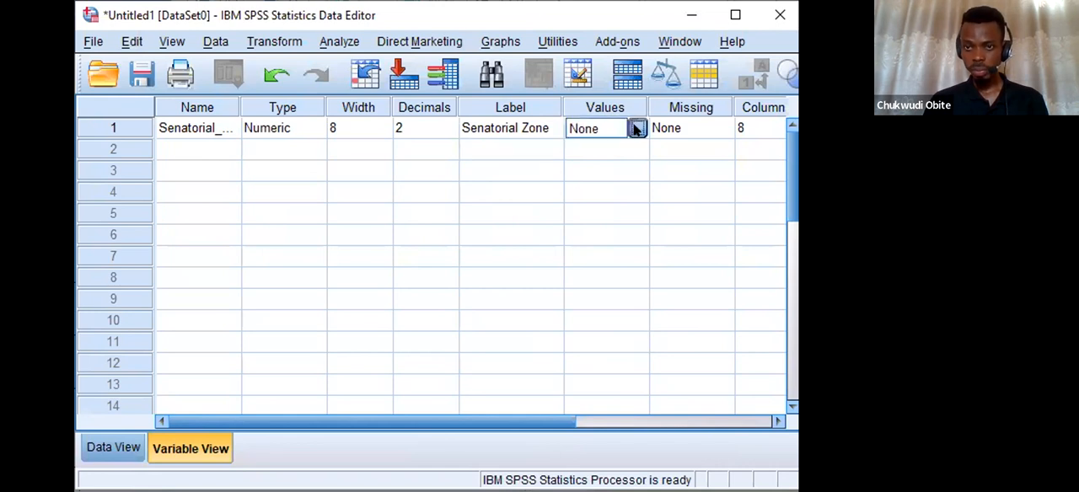
{"action": "left_click", "coordinate": [636, 128]}
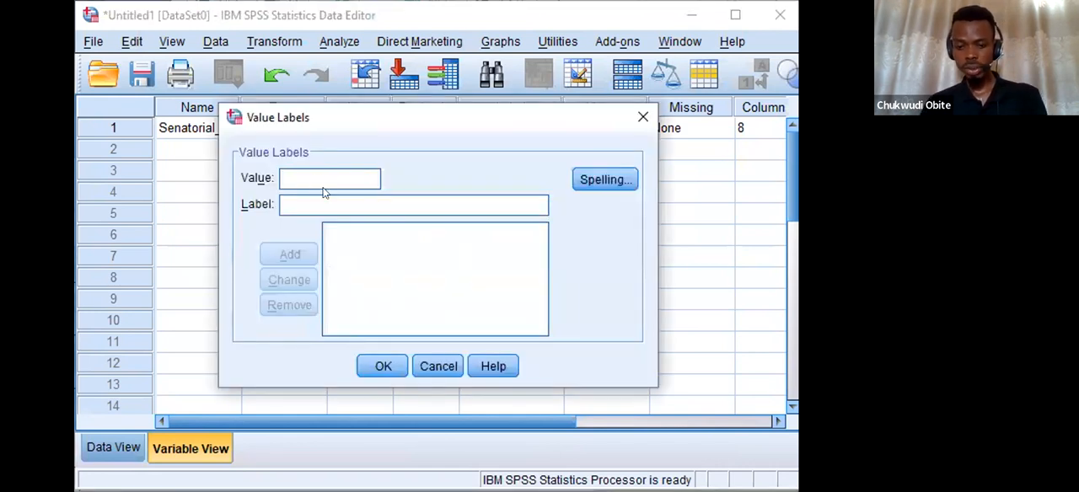
{"action": "type", "text": "0"}
{"action": "left_click", "coordinate": [311, 199]}
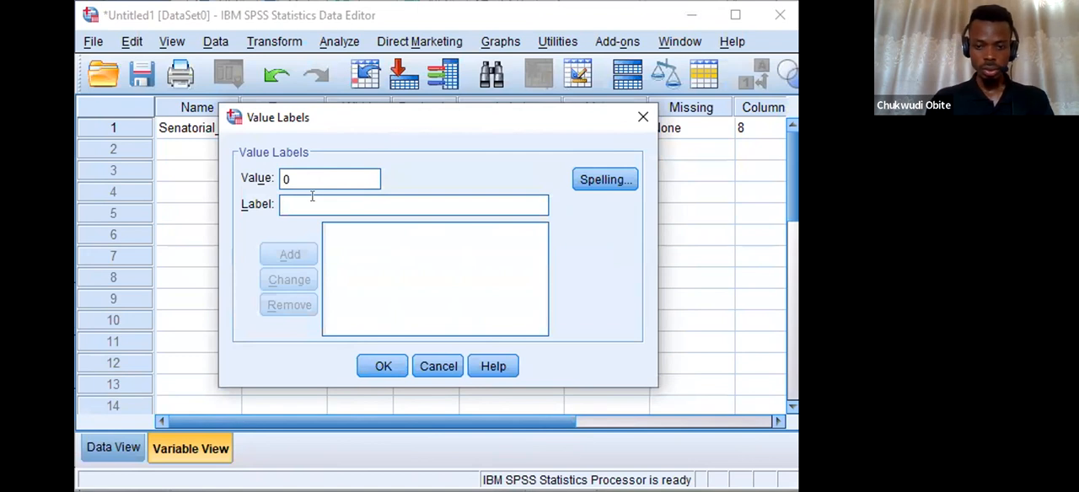
{"action": "type", "text": "Owerri"}
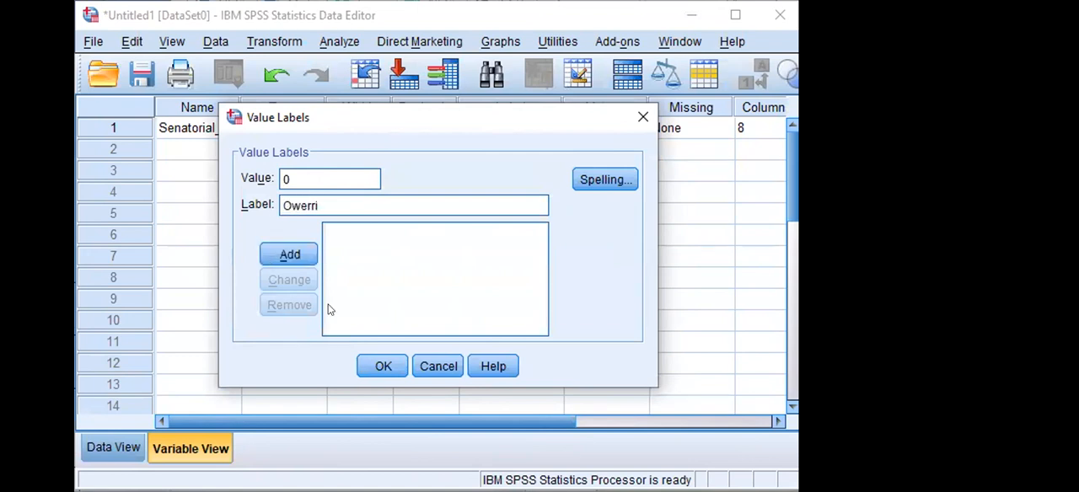
{"action": "left_click", "coordinate": [297, 255]}
Add the value labels 1 for Orlu and 2 for Okigwe to Senatorial_zone and apply the list.
{"action": "type", "text": "1"}
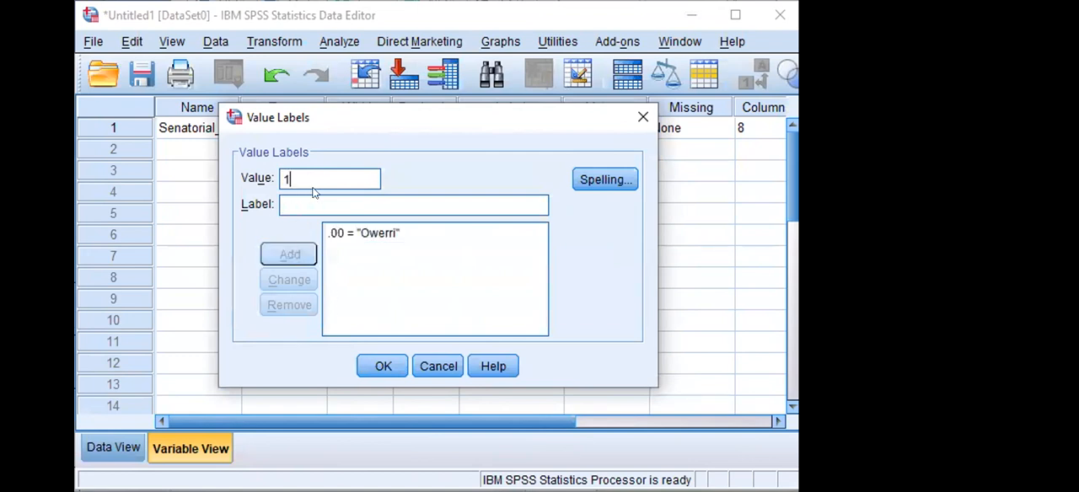
{"action": "left_click", "coordinate": [304, 199]}
{"action": "type", "text": "Orlu"}
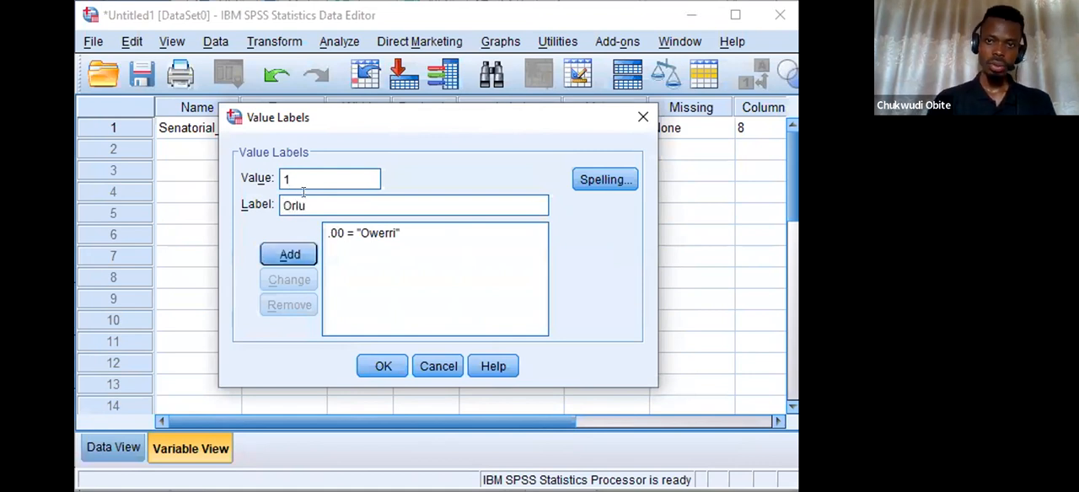
{"action": "left_click", "coordinate": [289, 254]}
{"action": "type", "text": "2"}
{"action": "left_click", "coordinate": [383, 202]}
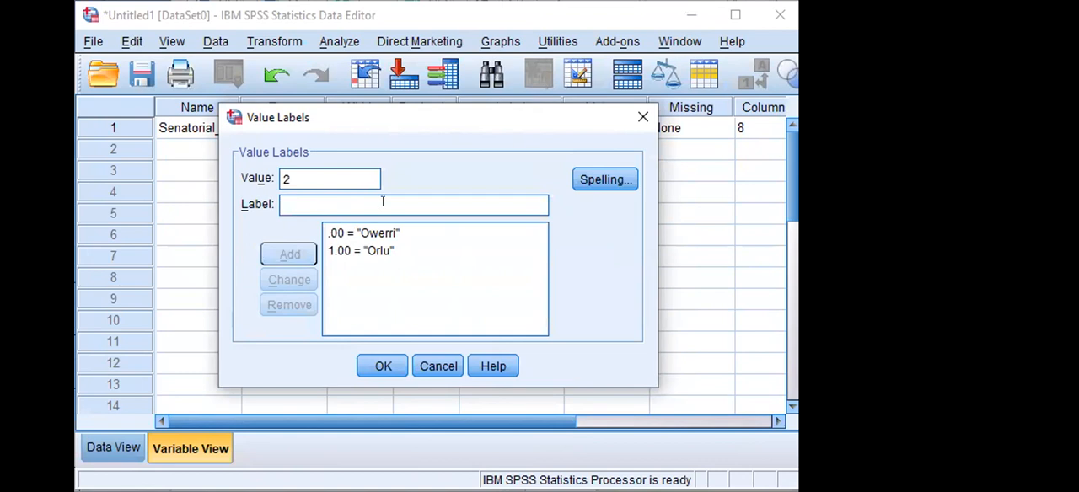
{"action": "type", "text": "Okigwe"}
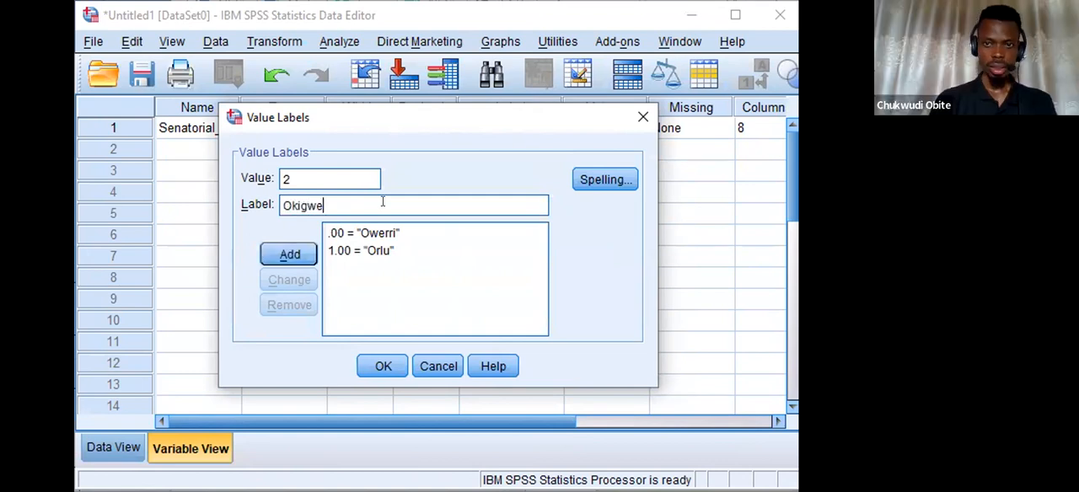
{"action": "left_click", "coordinate": [299, 255]}
{"action": "left_click", "coordinate": [383, 368]}
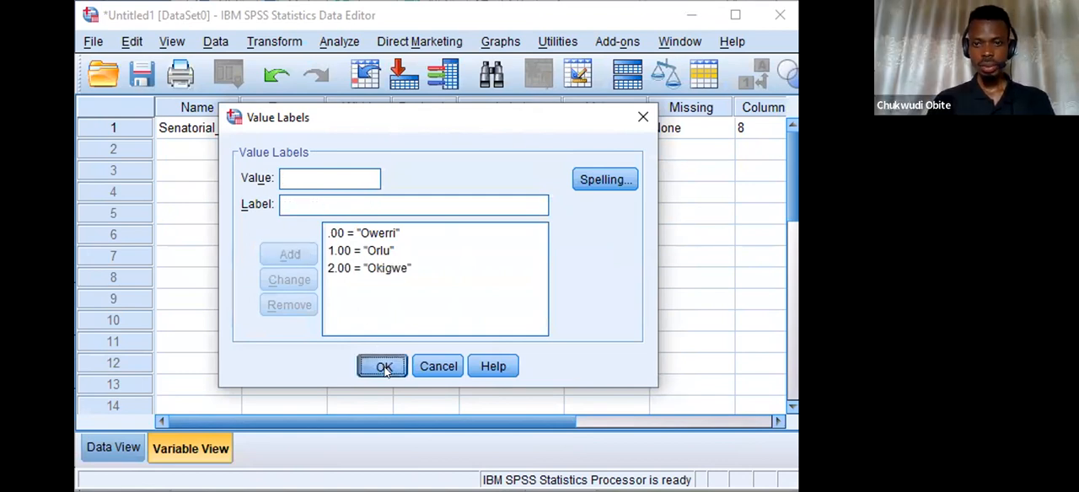
Define 999 as a discrete missing value for the Senatorial_zone variable.
{"action": "left_click_drag", "start_coordinate": [486, 421], "coordinate": [575, 413]}
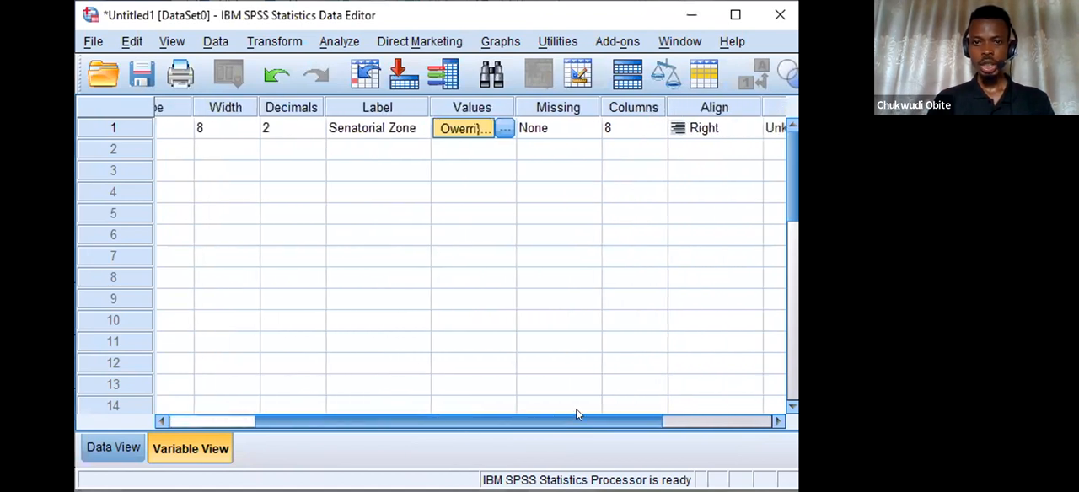
{"action": "left_click", "coordinate": [588, 131]}
{"action": "left_click", "coordinate": [589, 129]}
{"action": "left_click", "coordinate": [333, 205]}
{"action": "left_click", "coordinate": [335, 224]}
{"action": "type", "text": "999"}
{"action": "left_click", "coordinate": [379, 337]}
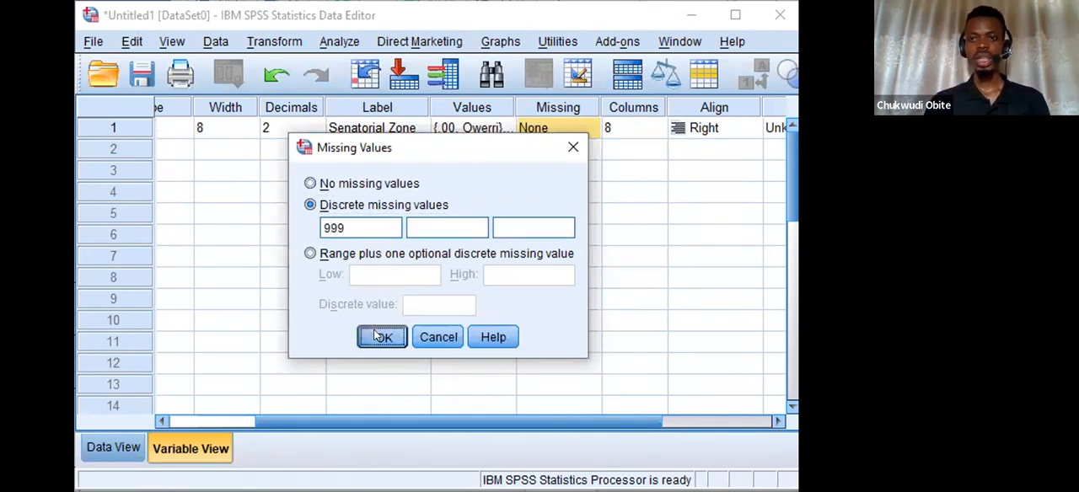
Set the measure of the Senatorial_zone variable to Nominal.
{"action": "left_click_drag", "start_coordinate": [564, 424], "coordinate": [683, 410]}
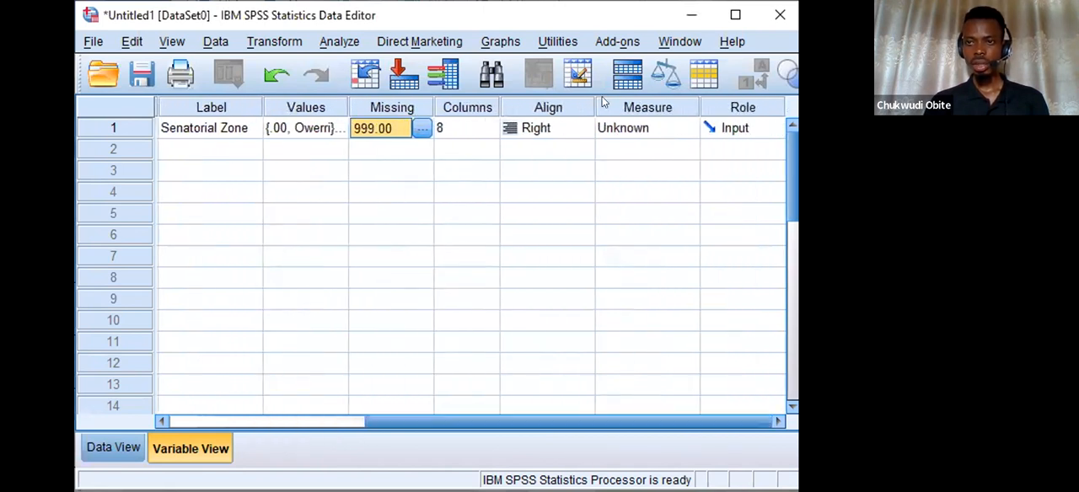
{"action": "left_click", "coordinate": [641, 127]}
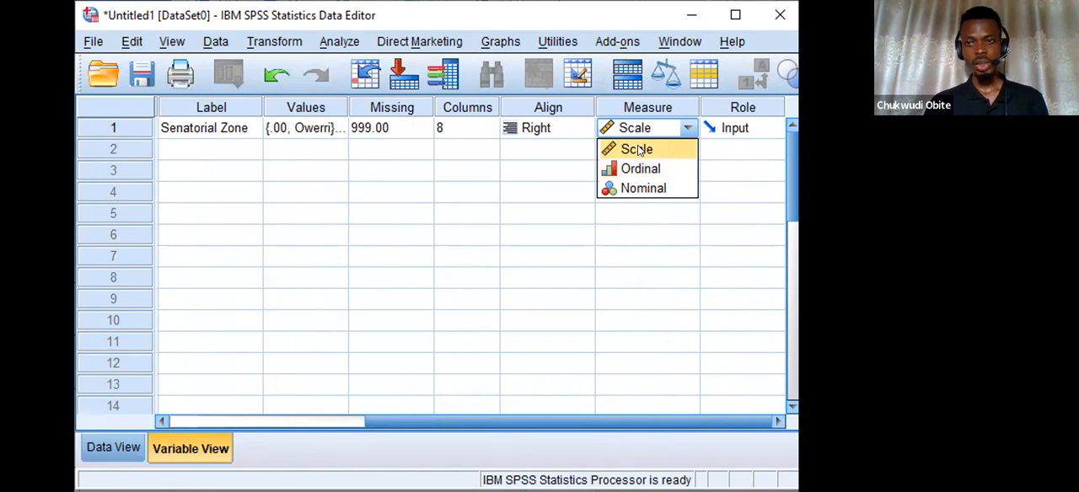
{"action": "left_click", "coordinate": [640, 185]}
Add a second variable named Marital_status below Senatorial_zone, keeping its type Numeric.
{"action": "left_click_drag", "start_coordinate": [579, 421], "coordinate": [279, 380]}
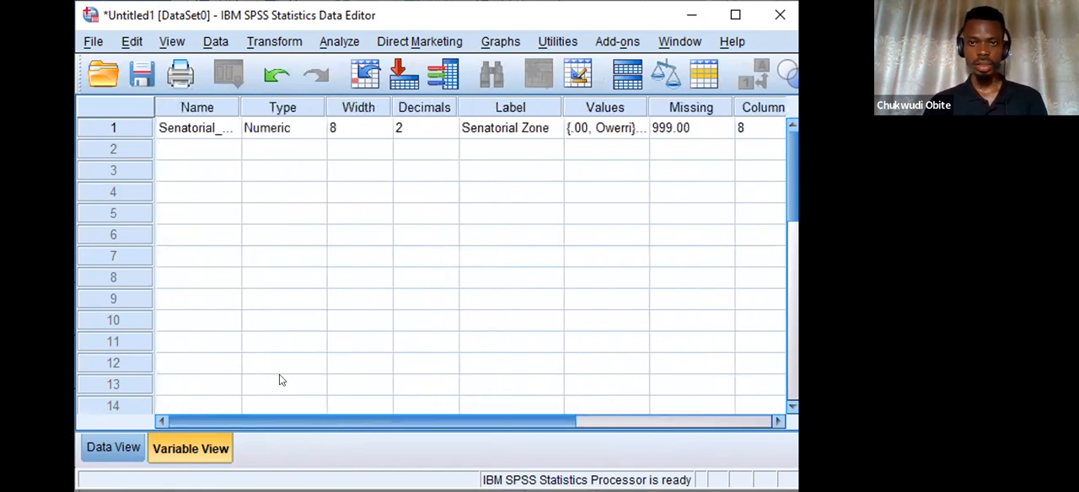
{"action": "left_click", "coordinate": [205, 149]}
{"action": "type", "text": "M"}
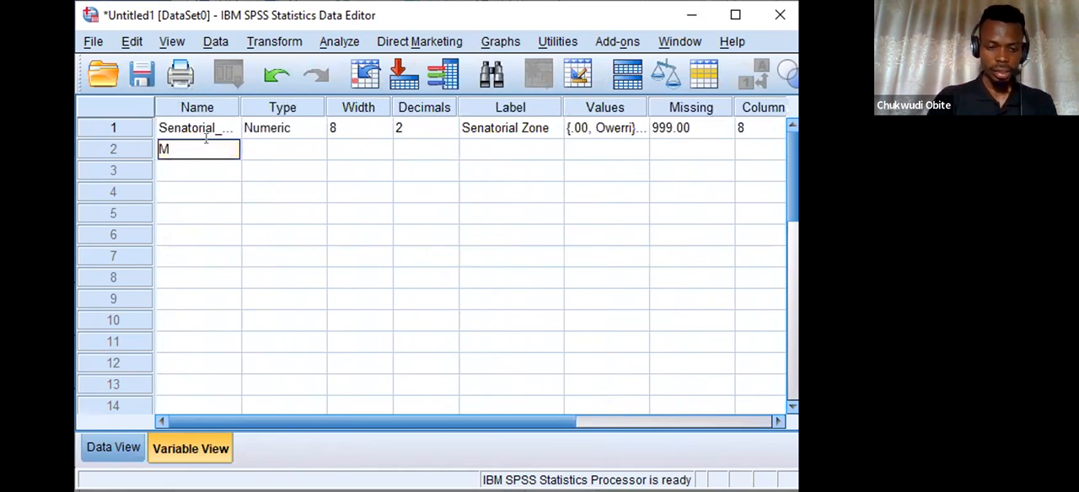
{"action": "type", "text": "arital"}
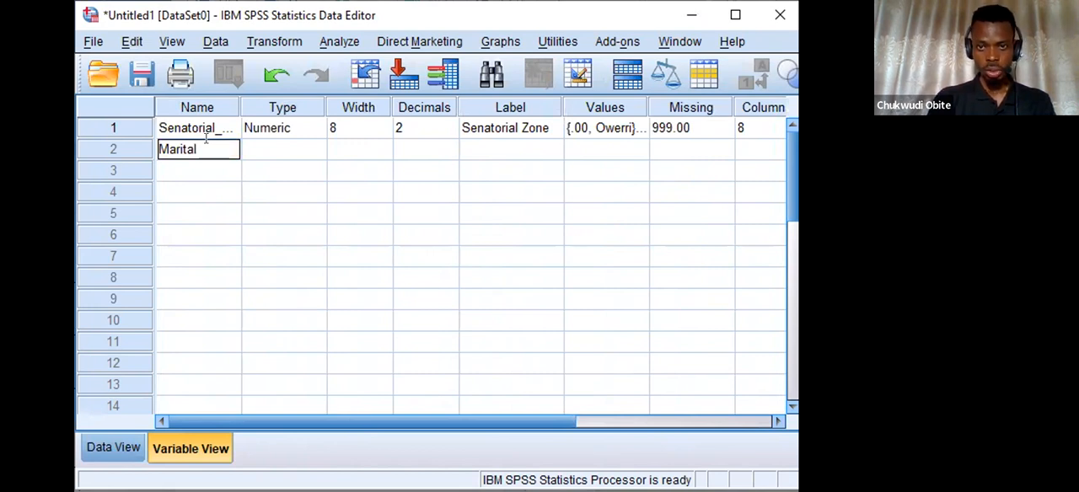
{"action": "type", "text": "_stati"}
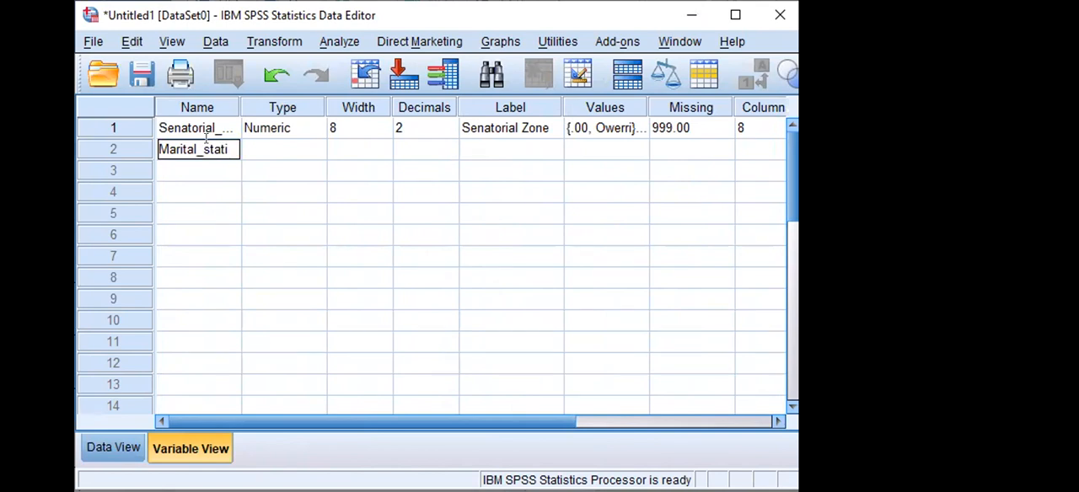
{"action": "key", "text": "BackSpace"}
{"action": "type", "text": "us"}
{"action": "left_click", "coordinate": [277, 149]}
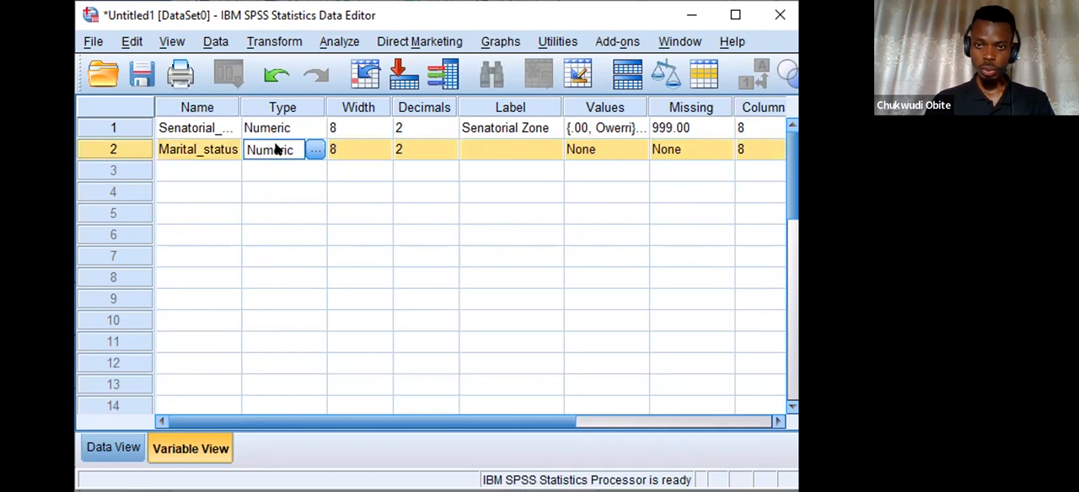
Give the Marital_status variable the label Marital Score.
{"action": "left_click", "coordinate": [516, 149]}
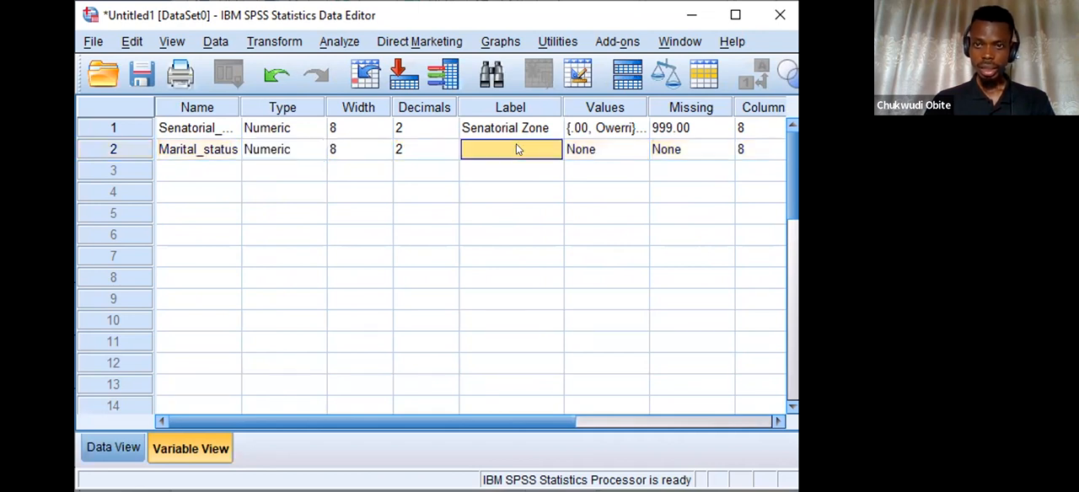
{"action": "type", "text": "Mari"}
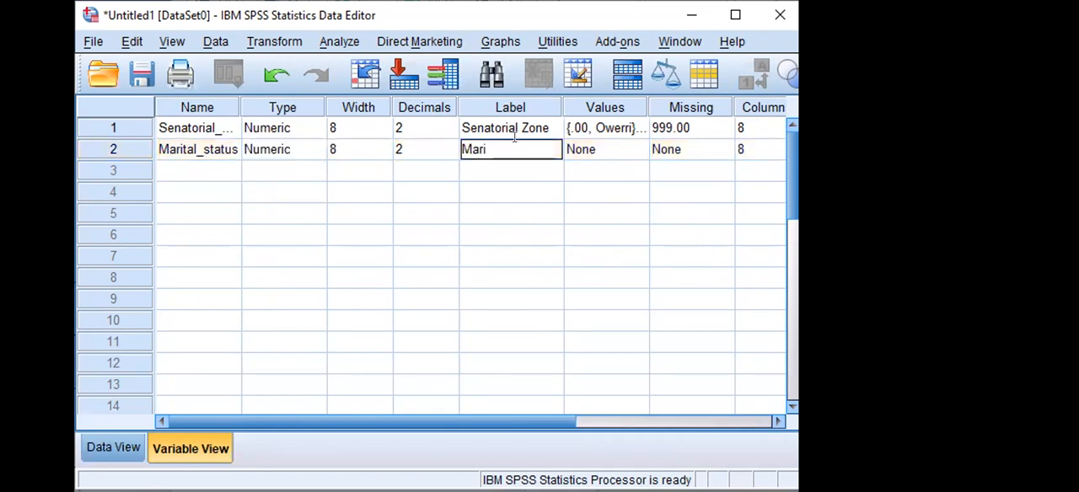
{"action": "type", "text": "tal Score"}
Open the value labels of Marital_status and add the label Single for value 0.
{"action": "left_click", "coordinate": [635, 149]}
{"action": "left_click", "coordinate": [641, 150]}
{"action": "type", "text": "0"}
{"action": "left_click", "coordinate": [336, 195]}
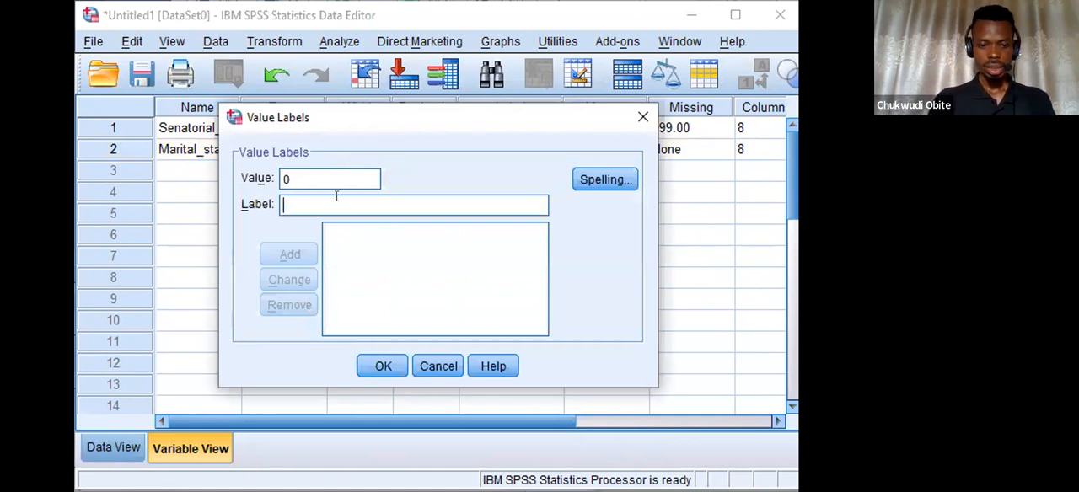
{"action": "type", "text": "Single"}
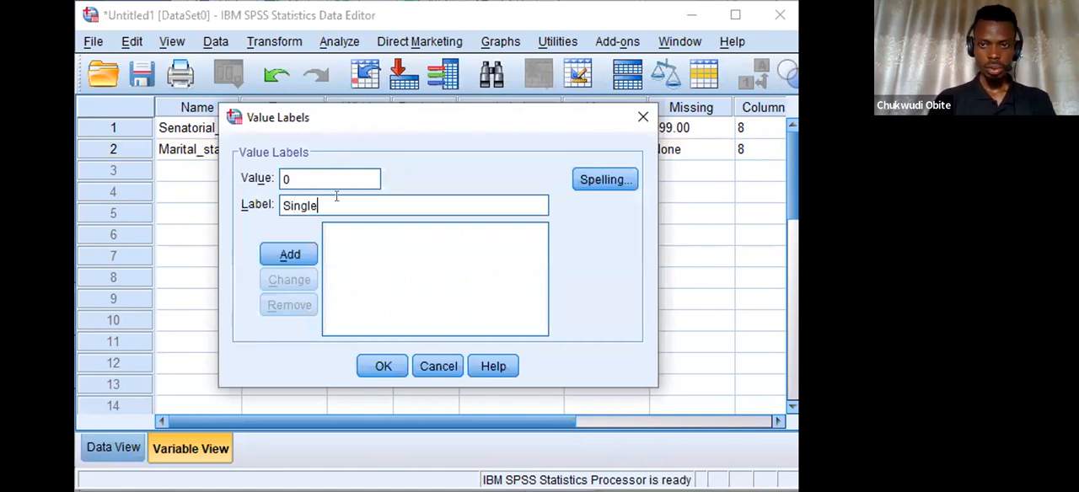
{"action": "left_click", "coordinate": [291, 254]}
Add the value label Married for value 1 to Marital_status and apply the list.
{"action": "type", "text": "1"}
{"action": "left_click", "coordinate": [334, 199]}
{"action": "type", "text": "Married"}
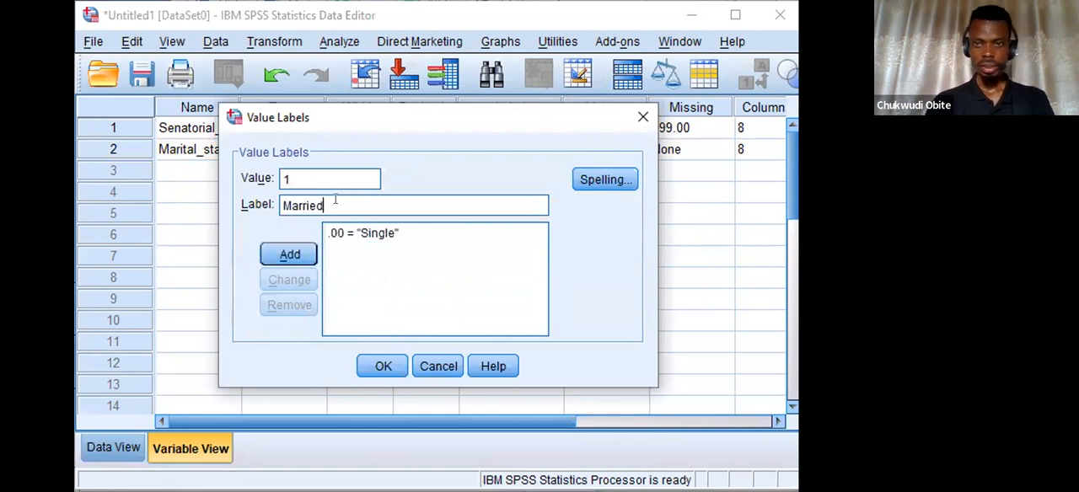
{"action": "left_click", "coordinate": [303, 252]}
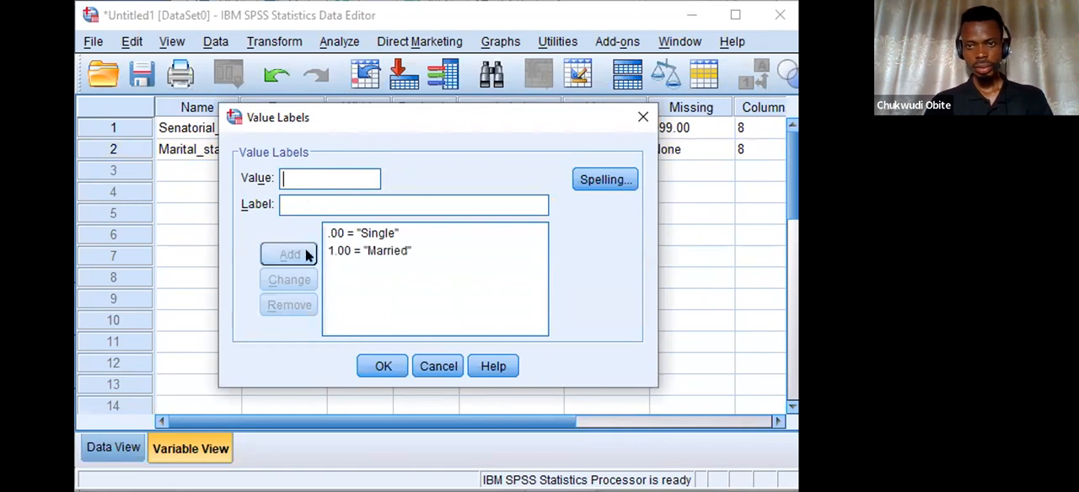
{"action": "left_click", "coordinate": [382, 366]}
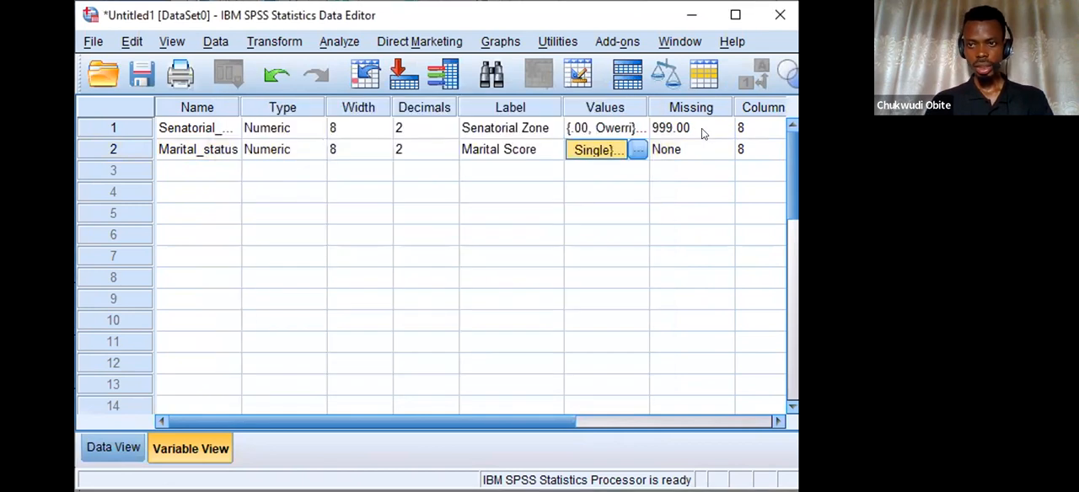
Set the measure of the Marital_status variable to Nominal.
{"action": "left_click", "coordinate": [692, 150]}
{"action": "left_click_drag", "start_coordinate": [393, 423], "coordinate": [605, 469]}
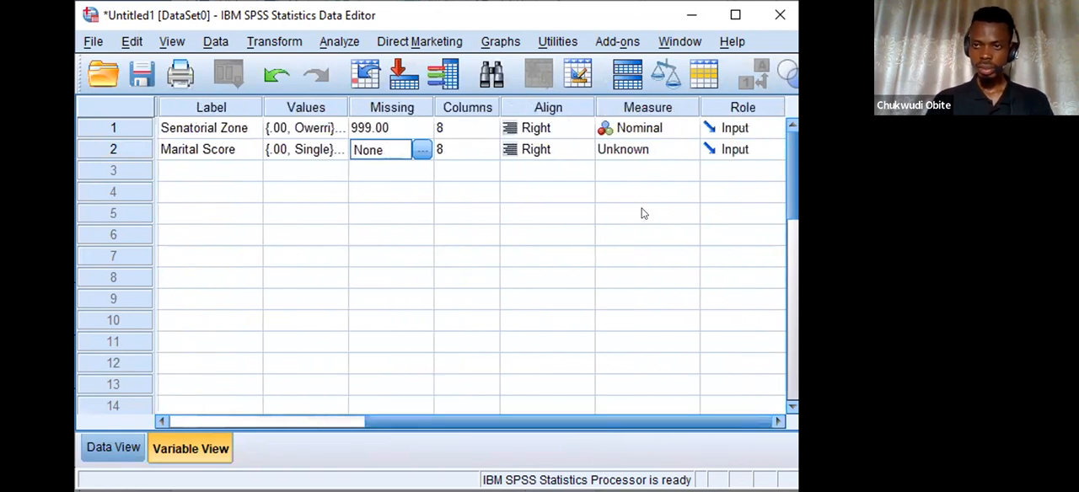
{"action": "left_click", "coordinate": [670, 150]}
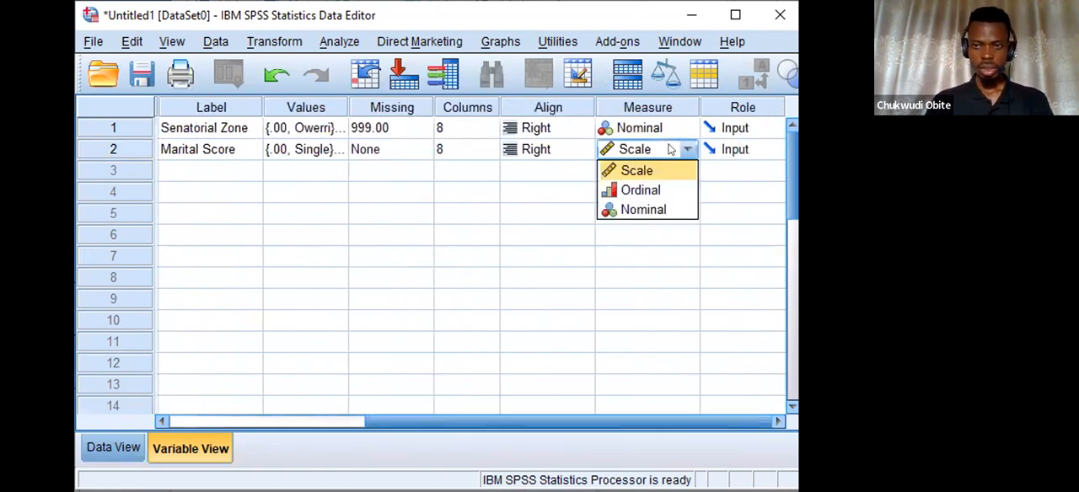
{"action": "left_click", "coordinate": [648, 208]}
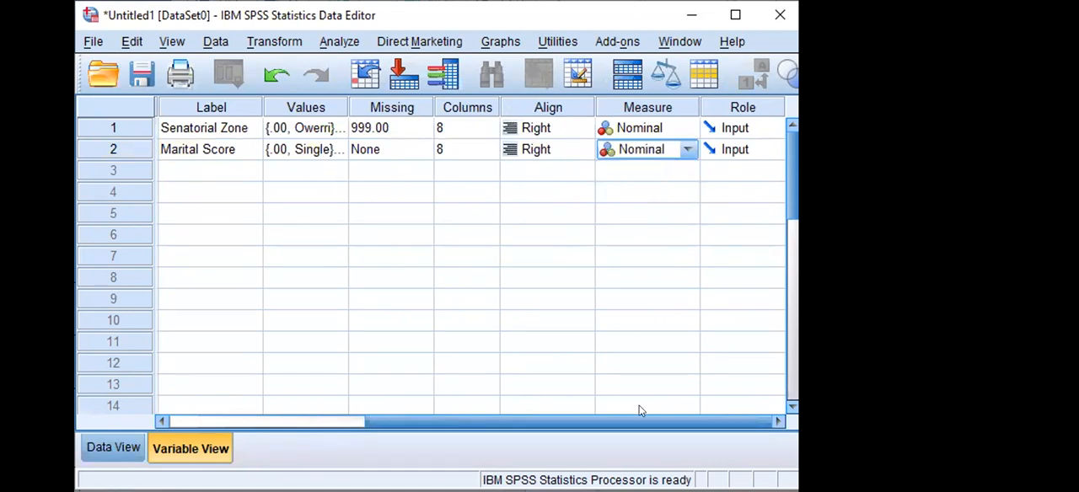
{"action": "left_click_drag", "start_coordinate": [624, 422], "coordinate": [313, 413]}
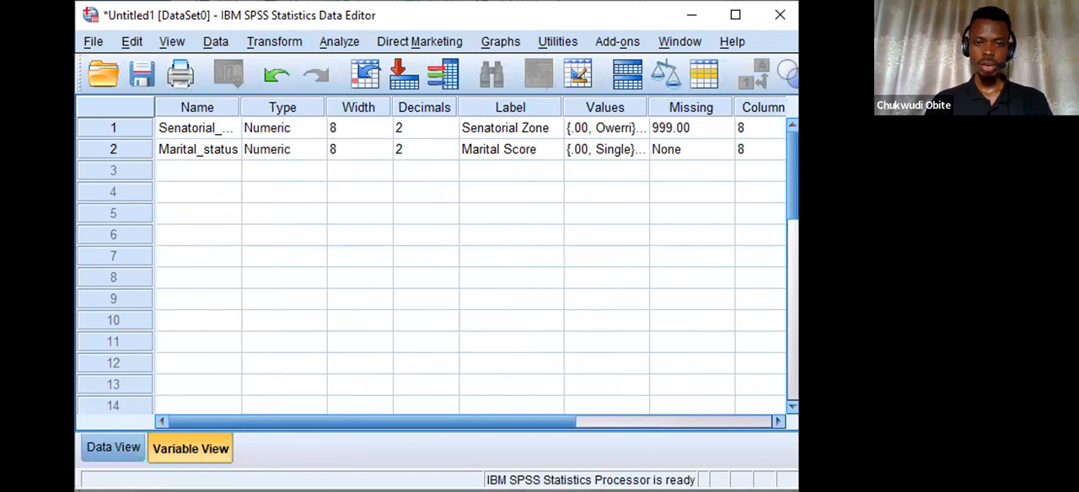
Look at the empty data sheet, and review the value labels defined for Senatorial_zone.
{"action": "left_click", "coordinate": [118, 451]}
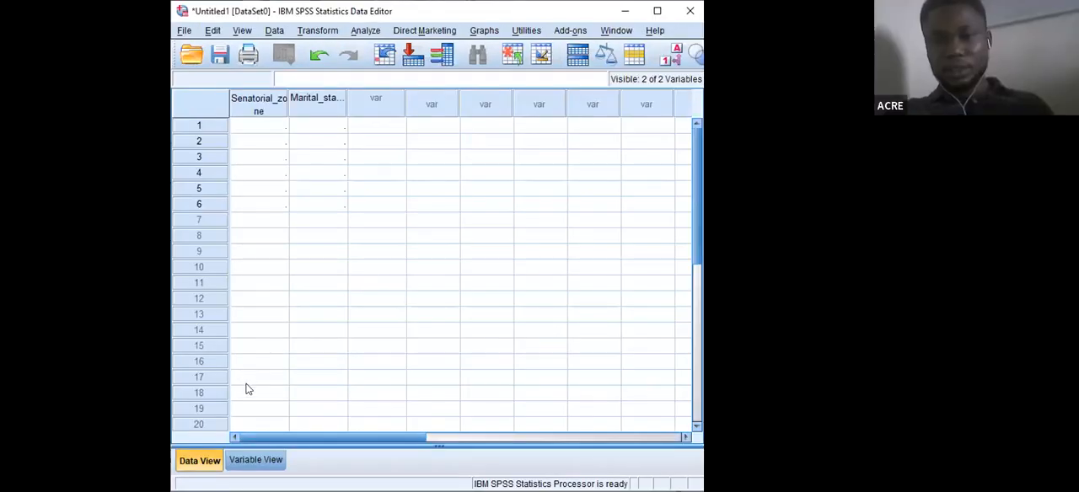
{"action": "left_click", "coordinate": [244, 459]}
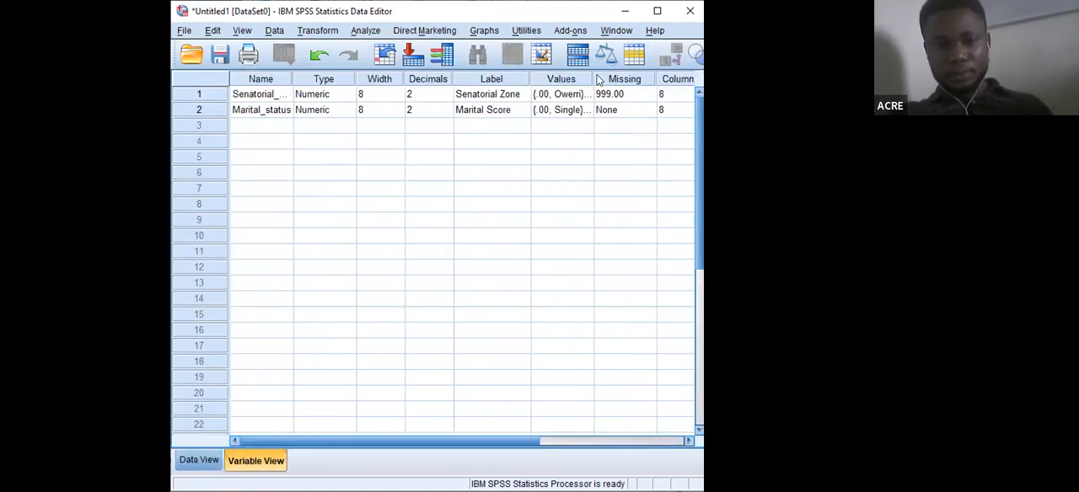
{"action": "left_click", "coordinate": [573, 93]}
{"action": "left_click", "coordinate": [588, 94]}
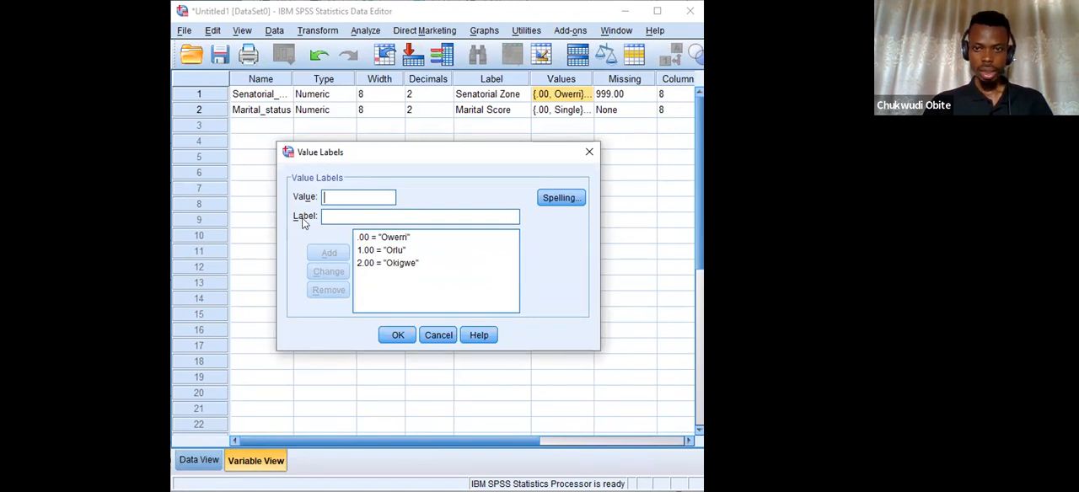
{"action": "left_click", "coordinate": [587, 152]}
Set the decimals of both Senatorial_zone and Marital_status to 0.
{"action": "left_click", "coordinate": [432, 94]}
{"action": "left_click", "coordinate": [447, 91]}
{"action": "left_click", "coordinate": [446, 97]}
{"action": "left_click", "coordinate": [446, 98]}
{"action": "left_click", "coordinate": [447, 98]}
{"action": "left_click", "coordinate": [443, 110]}
{"action": "left_click", "coordinate": [447, 114]}
{"action": "left_click", "coordinate": [447, 114]}
Check how the value labels of Senatorial_zone and Marital_status are listed with the new decimals setting.
{"action": "left_click", "coordinate": [578, 94]}
{"action": "left_click", "coordinate": [581, 94]}
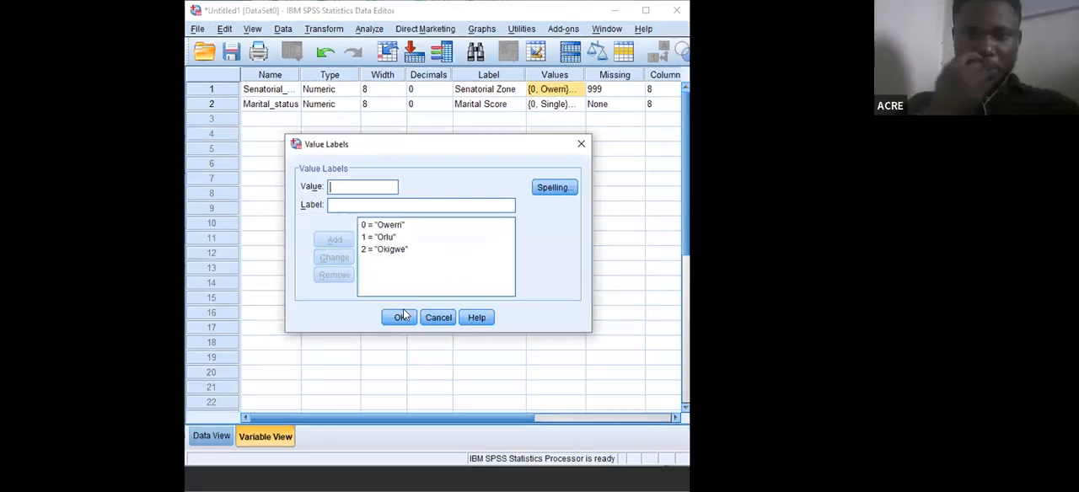
{"action": "left_click", "coordinate": [398, 336]}
{"action": "left_click", "coordinate": [565, 110]}
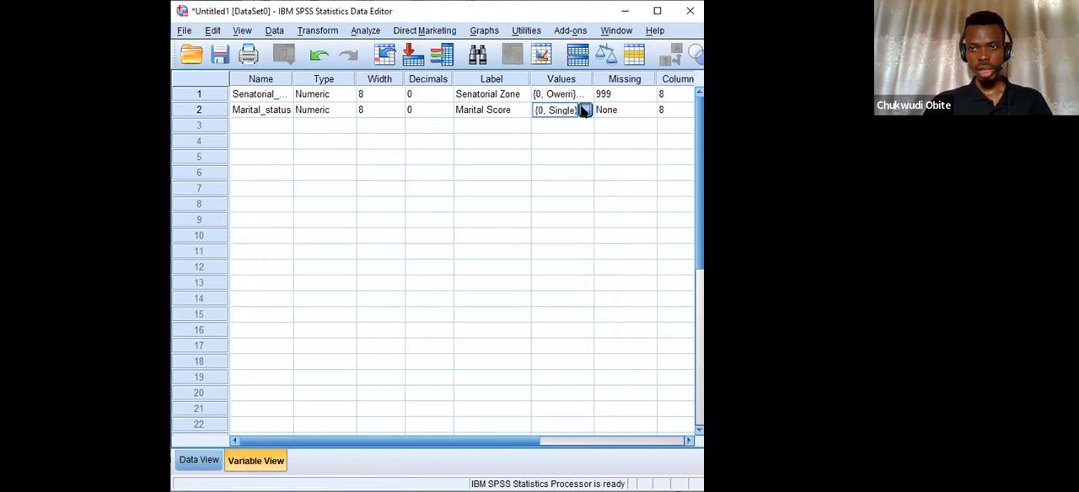
{"action": "left_click", "coordinate": [397, 336]}
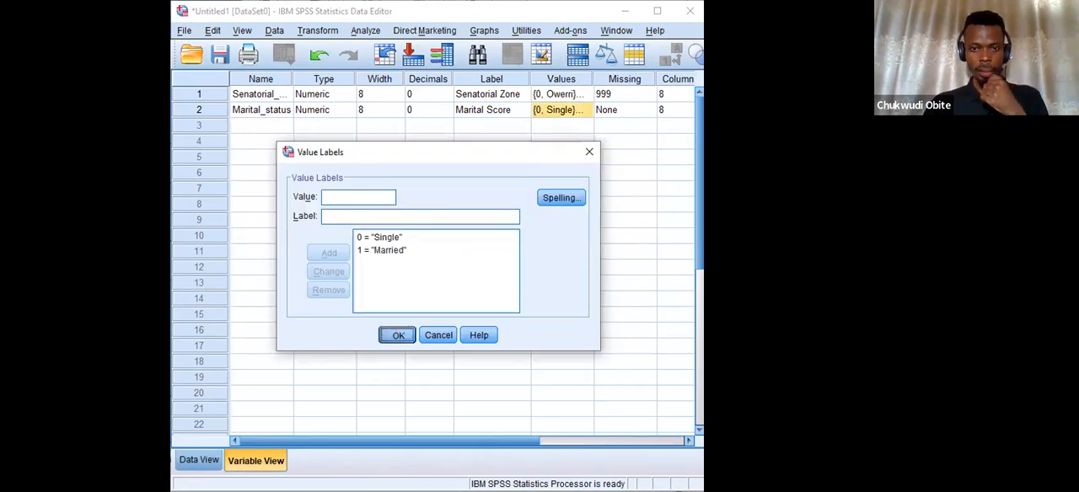
Enter 2, 1, 0, 0, 1 and 2 as the Senatorial_zone values of cases 1 to 6 in the data sheet.
{"action": "left_click", "coordinate": [194, 459]}
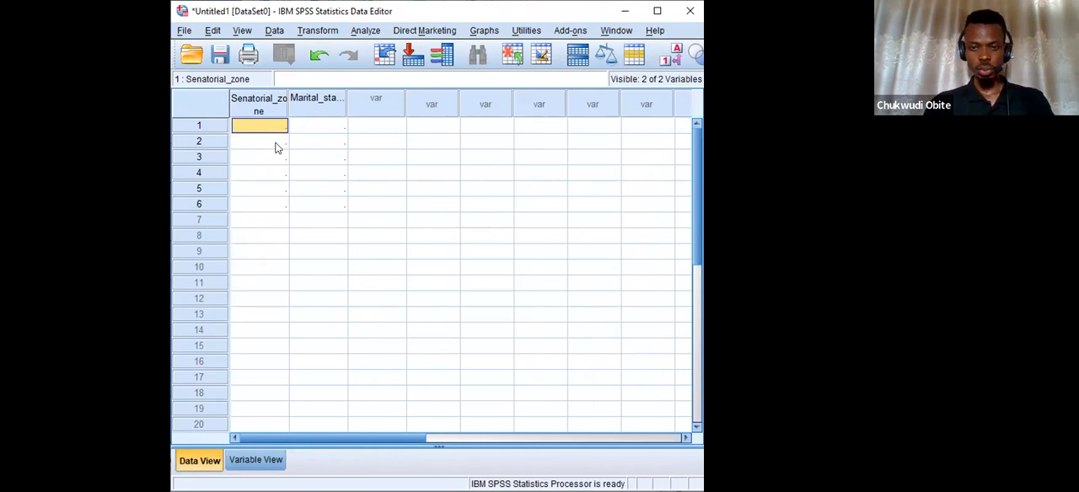
{"action": "type", "text": "2"}
{"action": "key", "text": "Return"}
{"action": "type", "text": "1"}
{"action": "key", "text": "Return"}
{"action": "type", "text": "0"}
{"action": "key", "text": "Return"}
{"action": "type", "text": "0"}
{"action": "key", "text": "Return"}
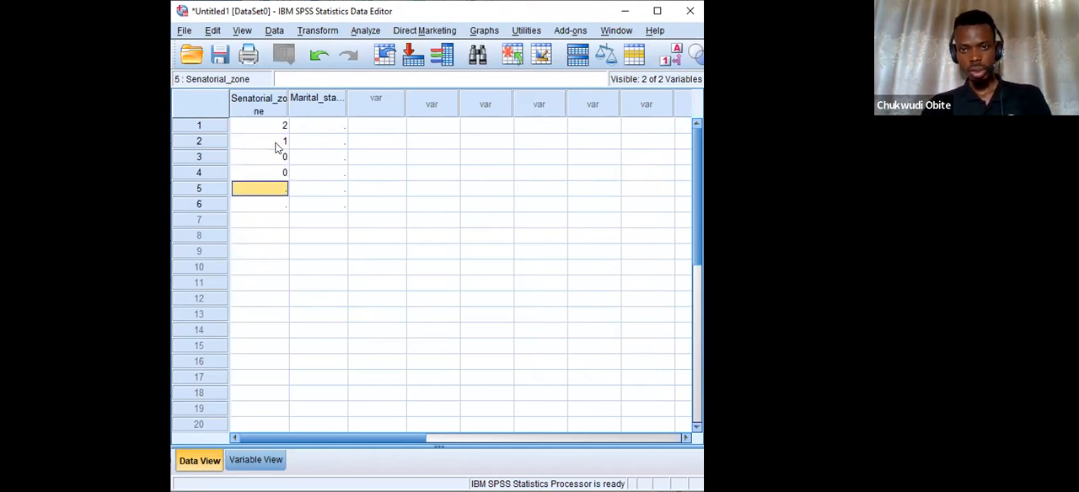
{"action": "type", "text": "1"}
{"action": "key", "text": "Return"}
{"action": "type", "text": "2"}
{"action": "key", "text": "Return"}
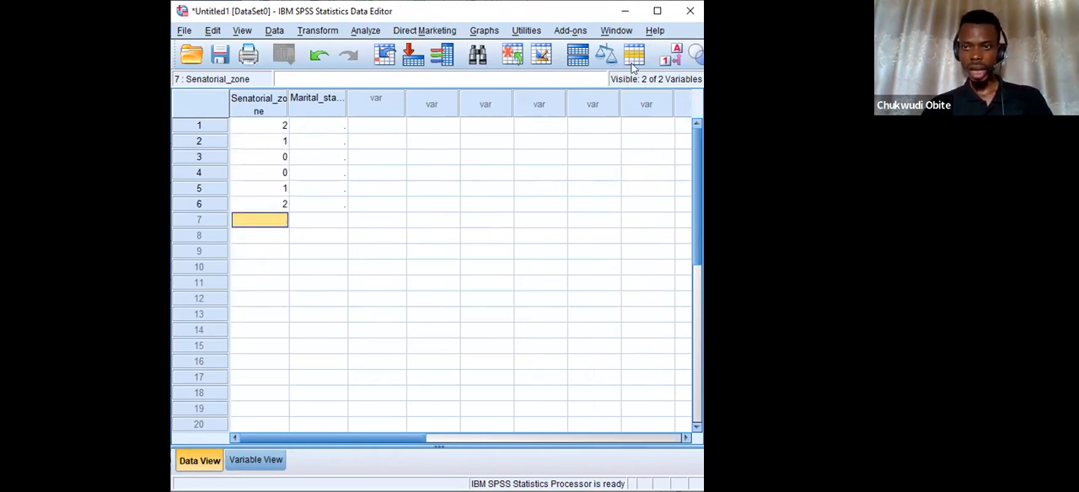
Switch the data sheet to display value labels instead of the numeric codes.
{"action": "left_click", "coordinate": [675, 59]}
{"action": "left_click", "coordinate": [675, 58]}
{"action": "left_click", "coordinate": [675, 58]}
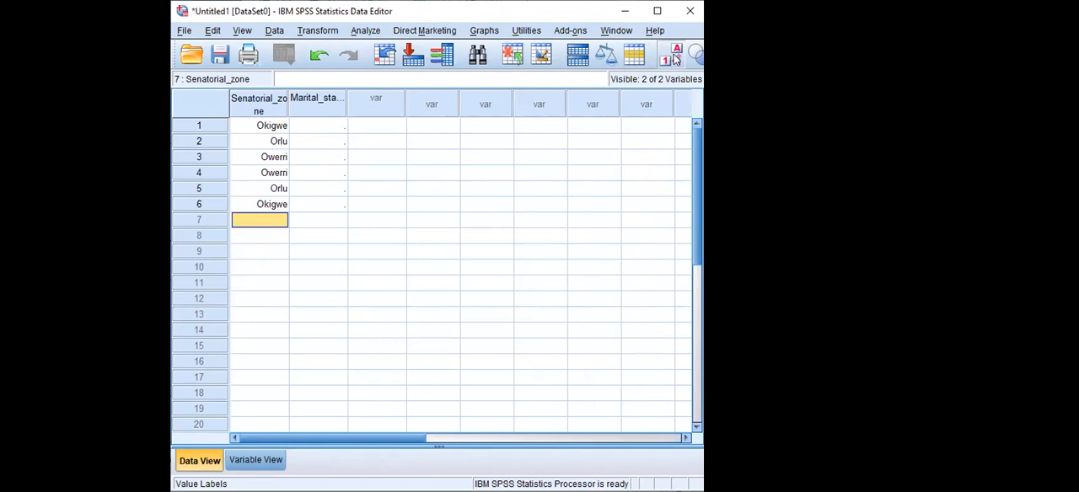
{"action": "left_click", "coordinate": [675, 59]}
{"action": "left_click", "coordinate": [675, 58]}
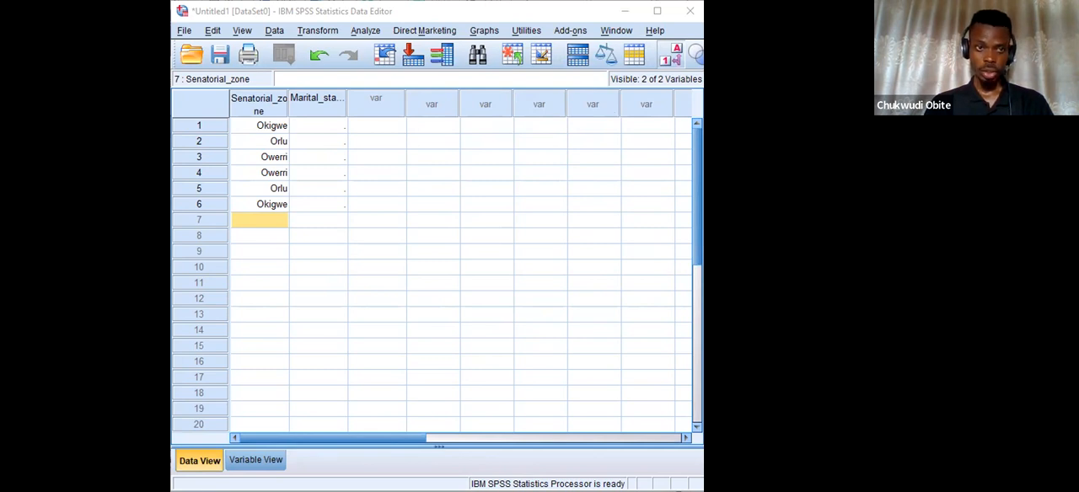
Enter the code for Single as the Marital_status of case 1.
{"action": "left_click", "coordinate": [328, 127]}
{"action": "type", "text": "1"}
{"action": "key", "text": "Return"}
{"action": "type", "text": "11"}
{"action": "key", "text": "Return"}
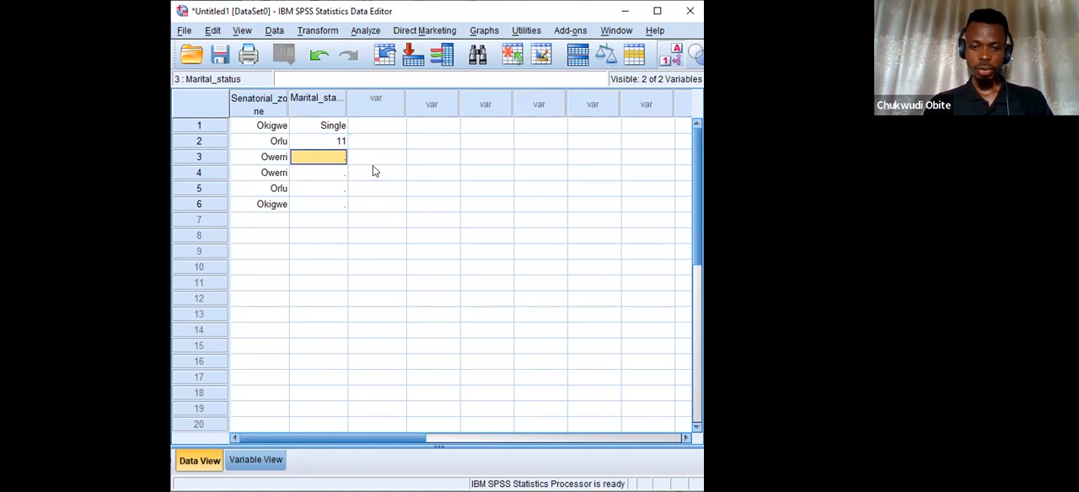
{"action": "key", "text": "Up"}
{"action": "type", "text": "33"}
{"action": "key", "text": "Return"}
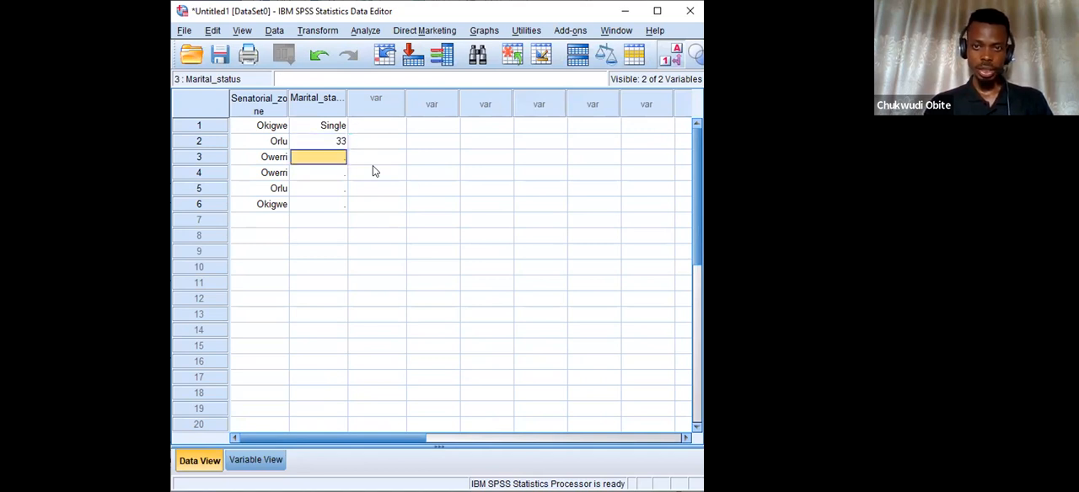
Enter 3 as the Marital_status value of cases 2 and 3.
{"action": "key", "text": "Up"}
{"action": "type", "text": "33"}
{"action": "key", "text": "BackSpace"}
{"action": "key", "text": "Return"}
{"action": "type", "text": "33"}
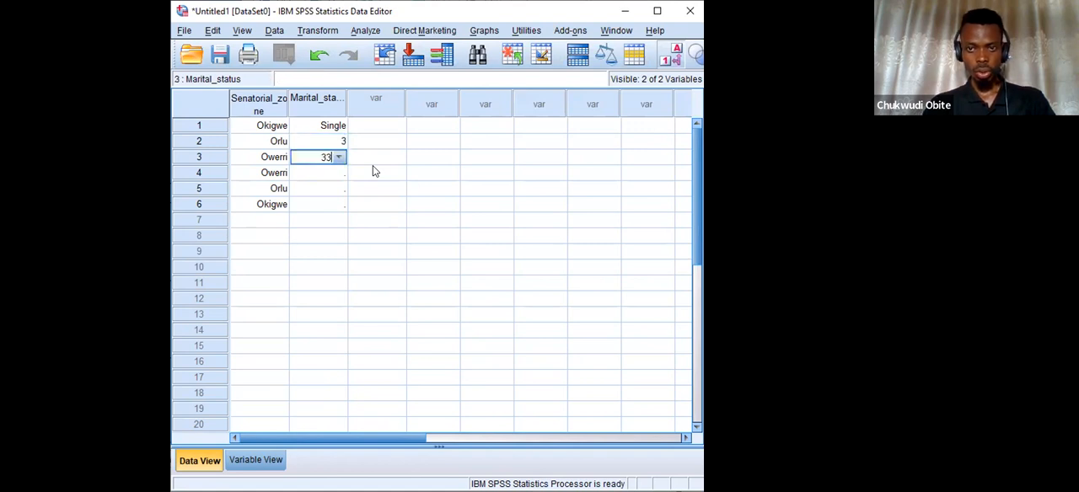
{"action": "key", "text": "BackSpace"}
{"action": "key", "text": "Return"}
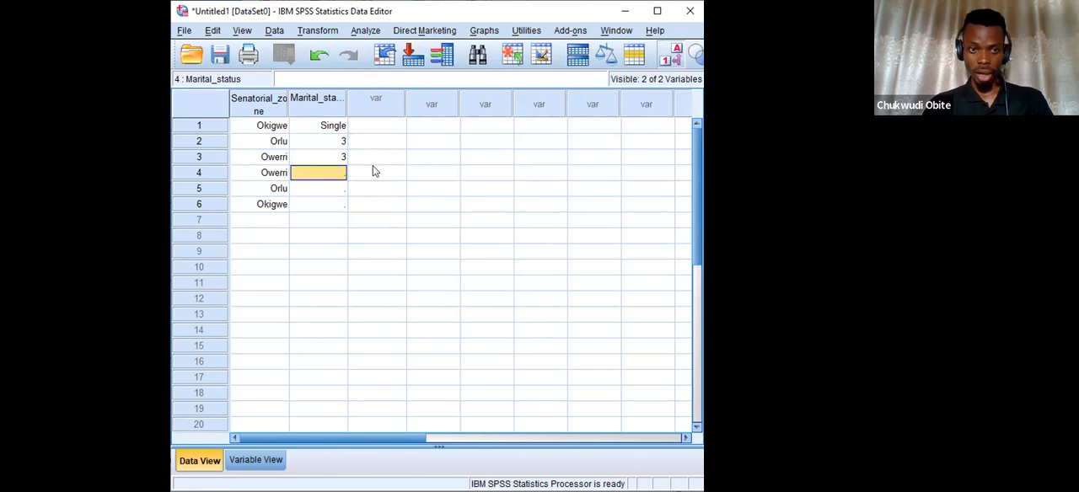
Enter Marital_status for cases 4 to 6: 2 for case 4, the code for Married for case 5 and for Single for case 6.
{"action": "type", "text": "2"}
{"action": "key", "text": "Return"}
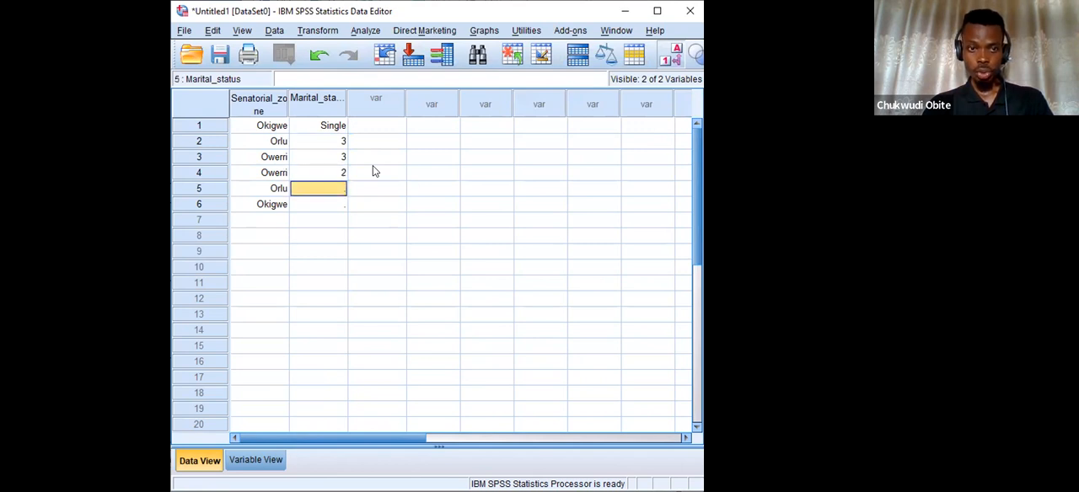
{"action": "type", "text": "4"}
{"action": "key", "text": "Return"}
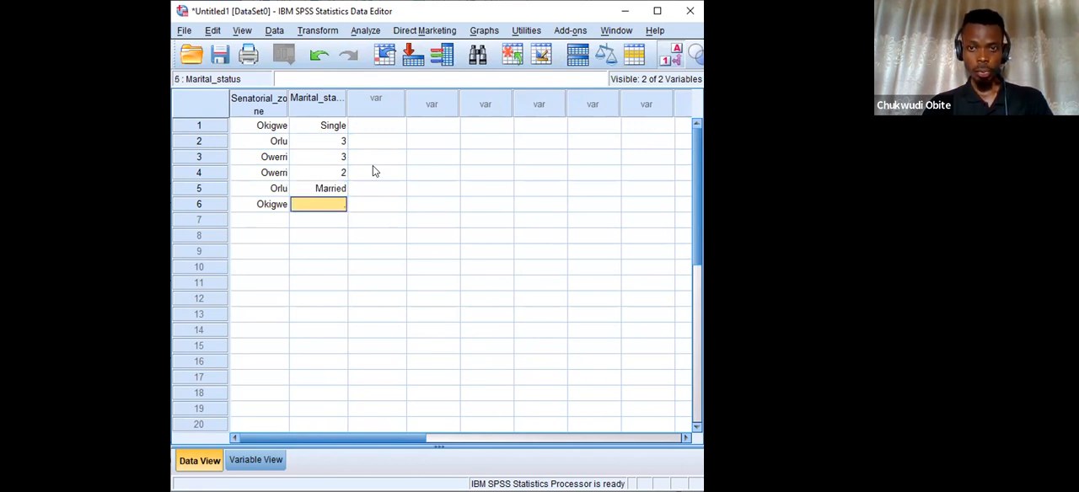
{"action": "type", "text": "1"}
{"action": "key", "text": "Return"}
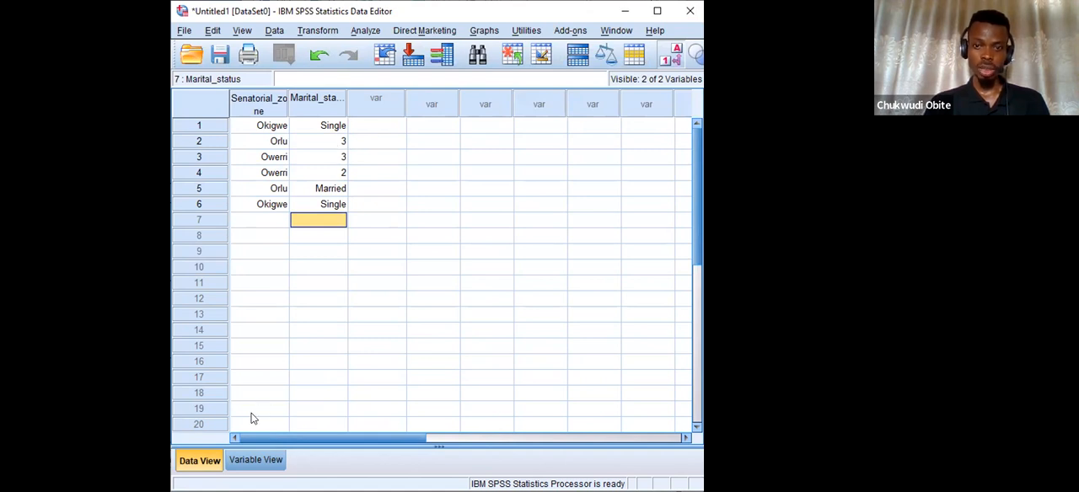
Check the value labels defined for Marital_status, closing them without changes, and return to the case data.
{"action": "left_click", "coordinate": [258, 460]}
{"action": "left_click", "coordinate": [590, 116]}
{"action": "left_click", "coordinate": [586, 111]}
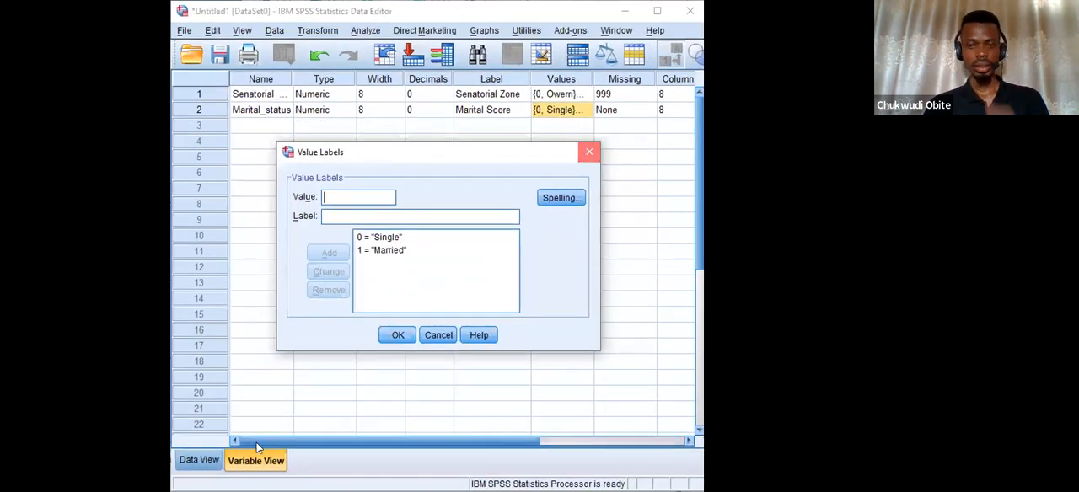
{"action": "left_click", "coordinate": [587, 153]}
{"action": "left_click", "coordinate": [200, 460]}
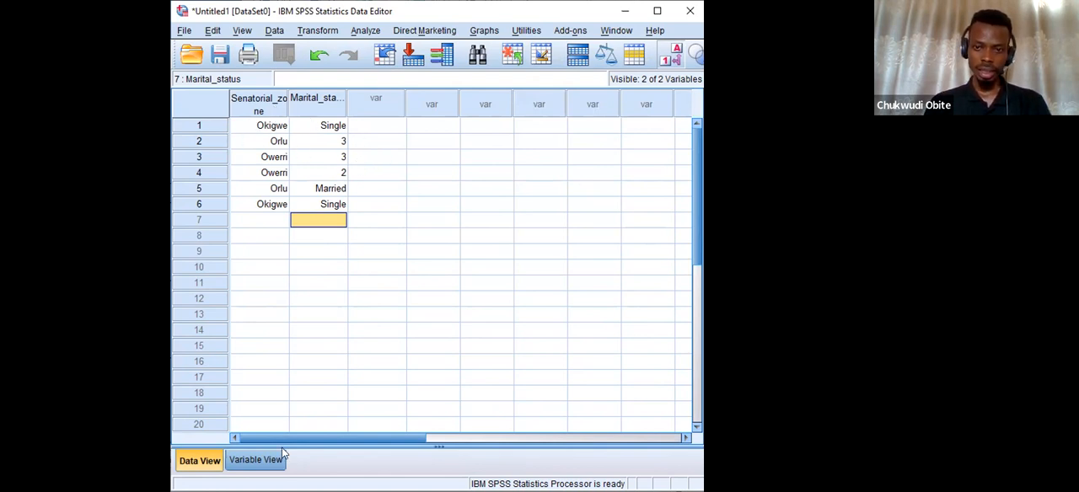
Widen the variable list's Name column slightly and add a third variable named Age.
{"action": "left_click", "coordinate": [251, 460]}
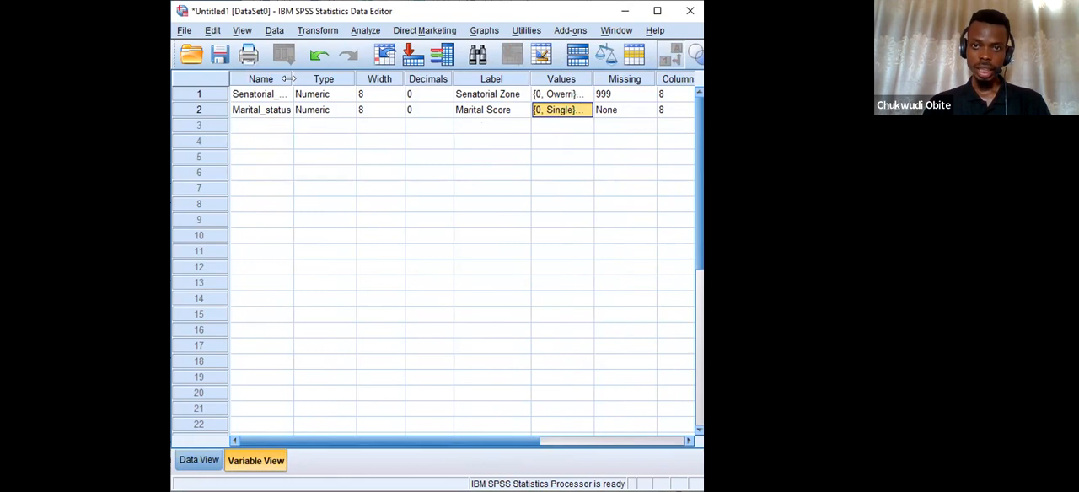
{"action": "left_click_drag", "start_coordinate": [288, 78], "coordinate": [293, 79]}
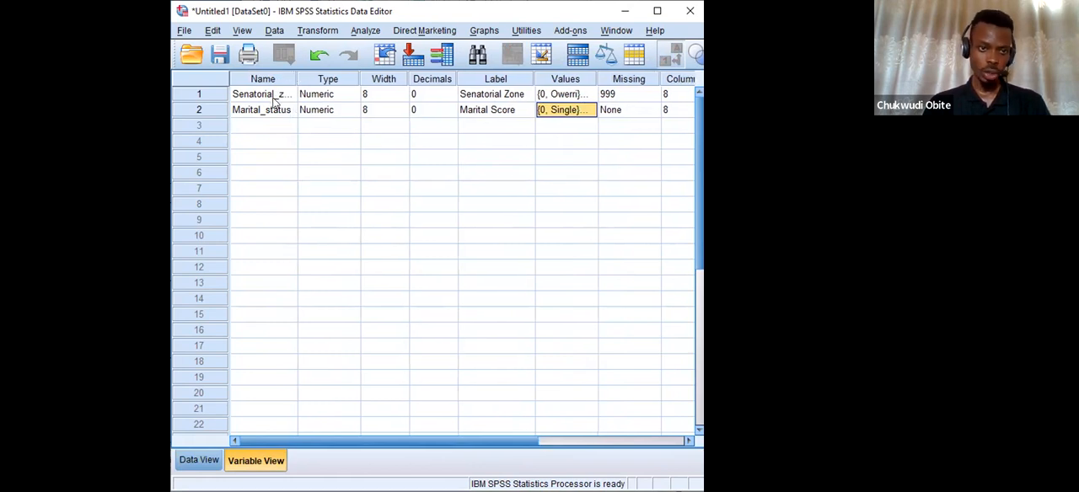
{"action": "left_click", "coordinate": [261, 126]}
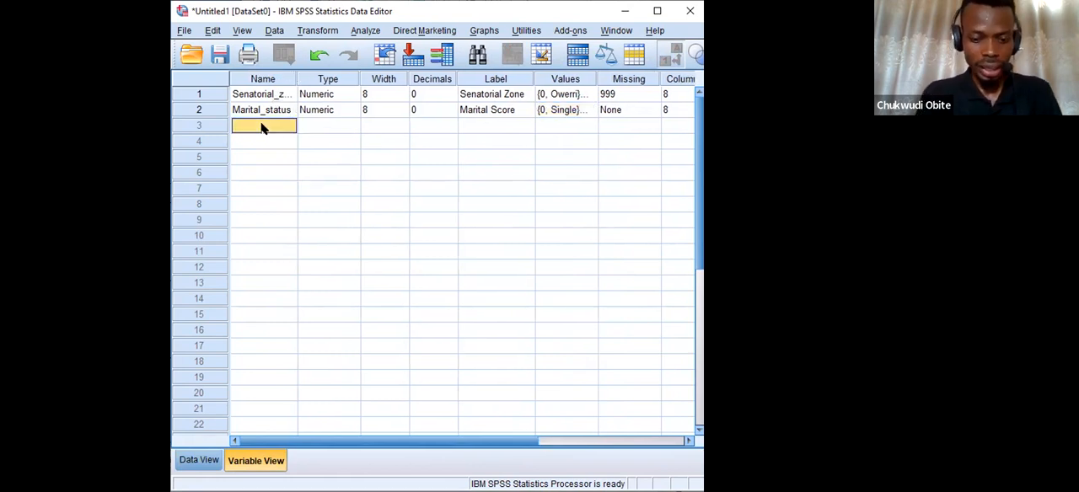
{"action": "type", "text": "Age"}
{"action": "key", "text": "Tab"}
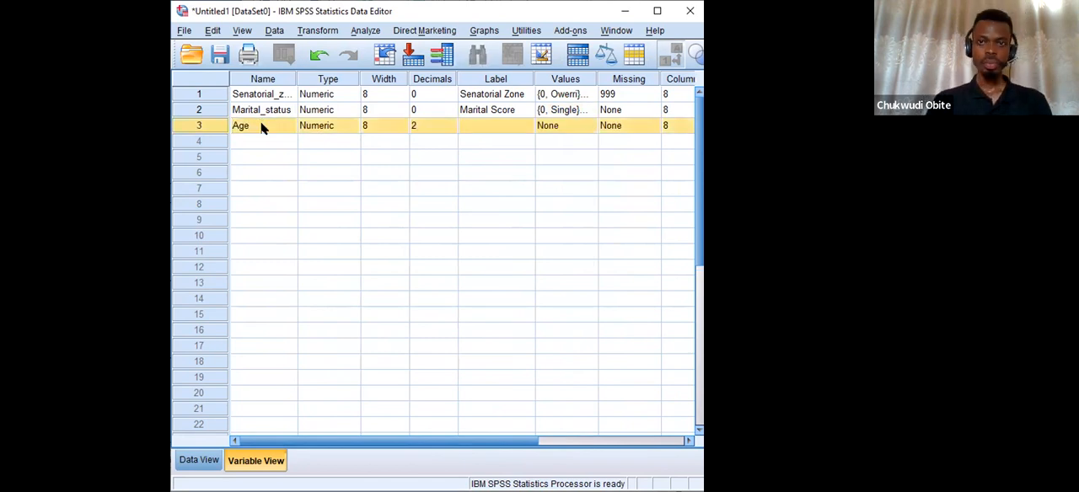
{"action": "left_click", "coordinate": [495, 126]}
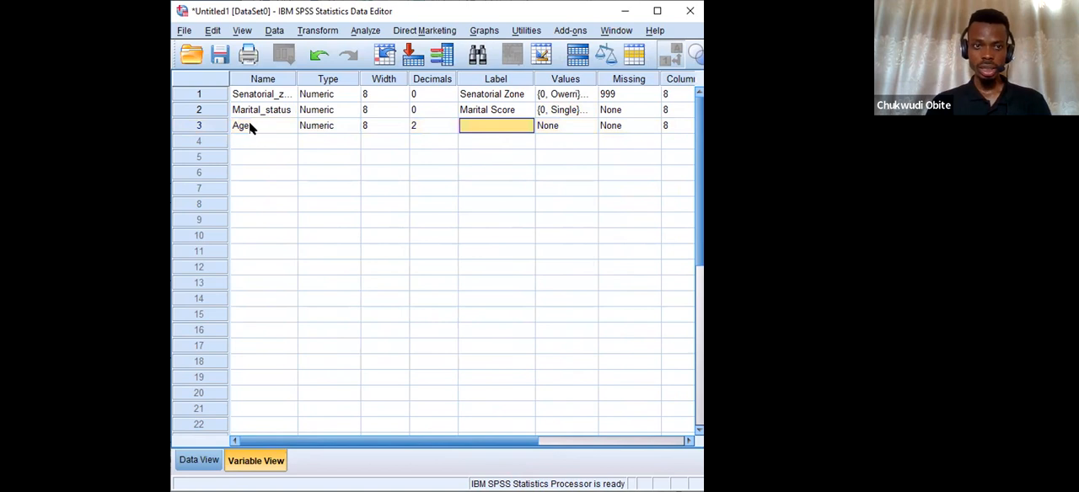
{"action": "left_click", "coordinate": [250, 127]}
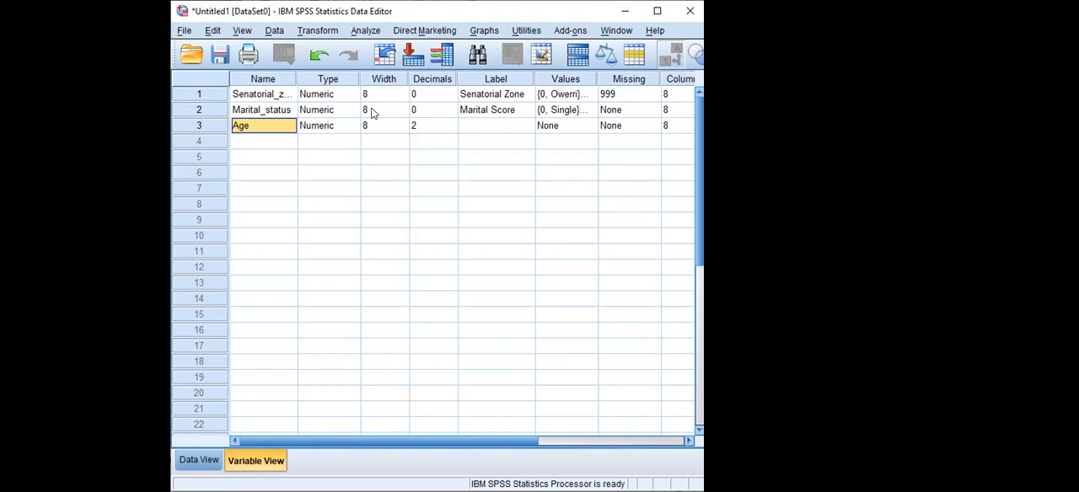
Run Frequencies with a frequency table for Senatorial Zone and close the pivoting window that covers the output.
{"action": "left_click", "coordinate": [371, 33]}
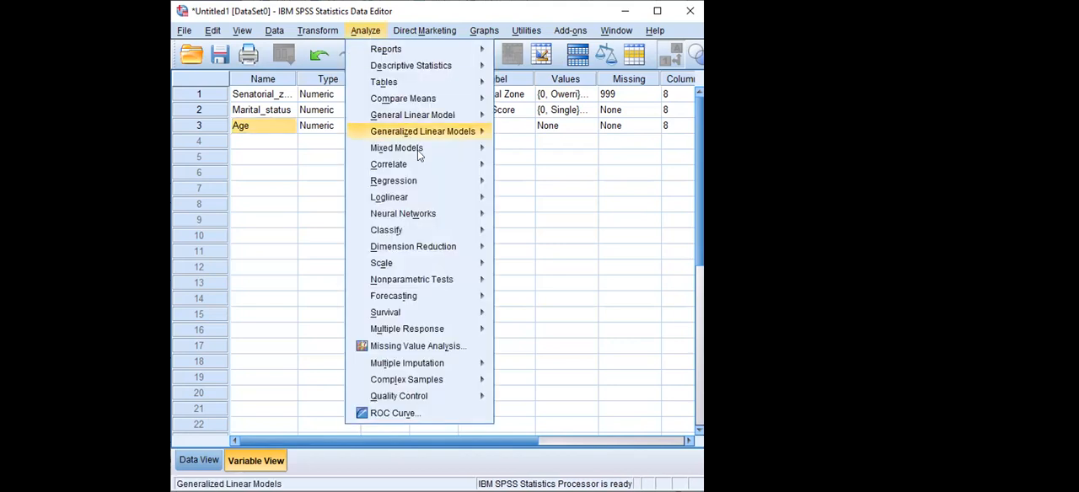
{"action": "mouse_move", "coordinate": [455, 98]}
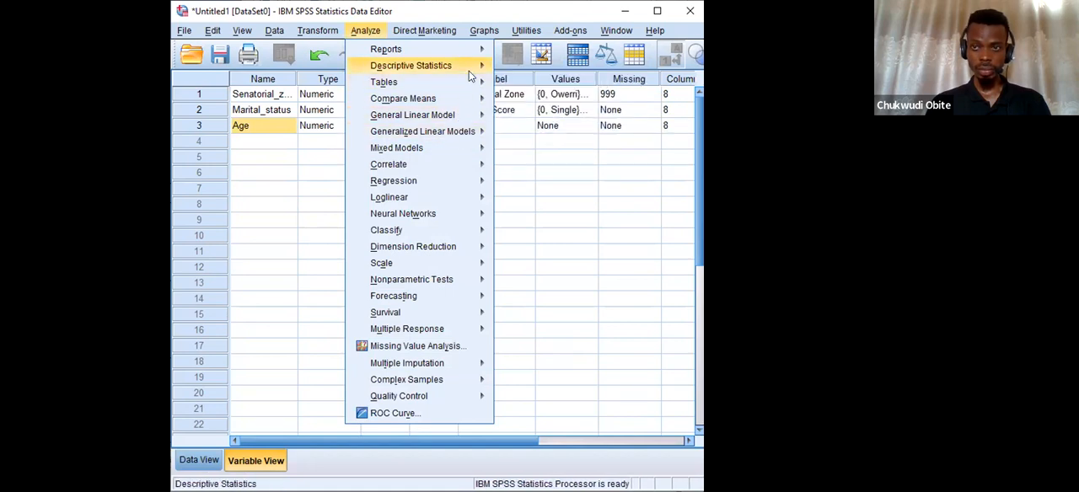
{"action": "mouse_move", "coordinate": [469, 71]}
{"action": "left_click", "coordinate": [542, 71]}
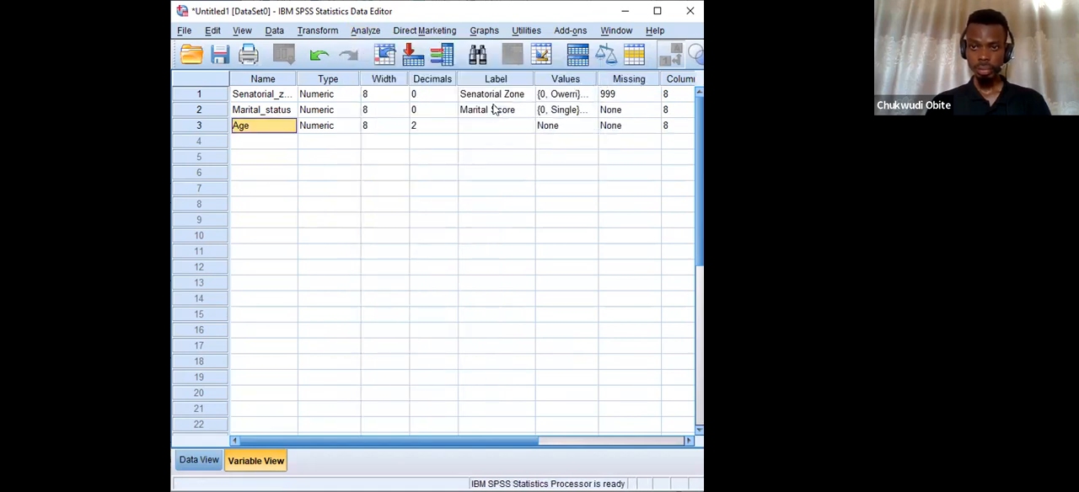
{"action": "left_click", "coordinate": [408, 243]}
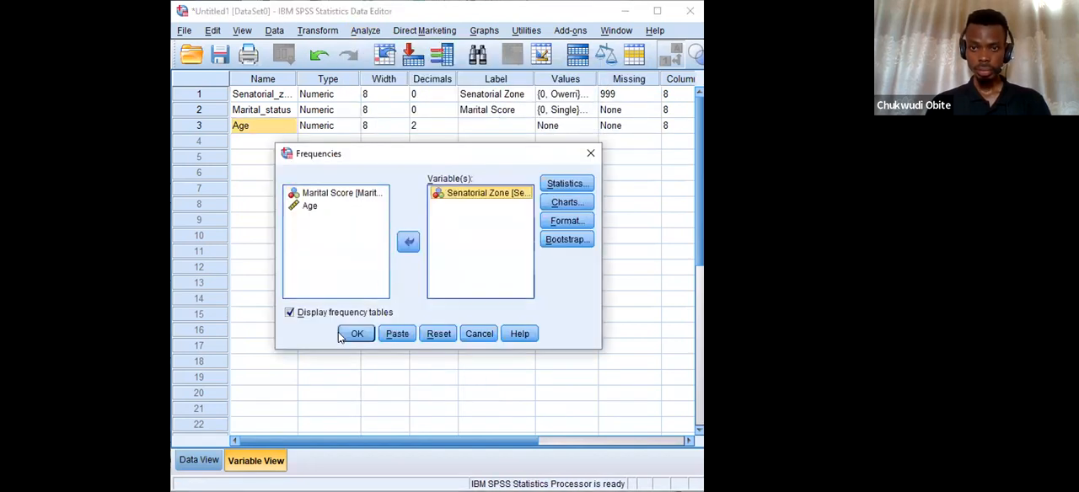
{"action": "left_click", "coordinate": [355, 335]}
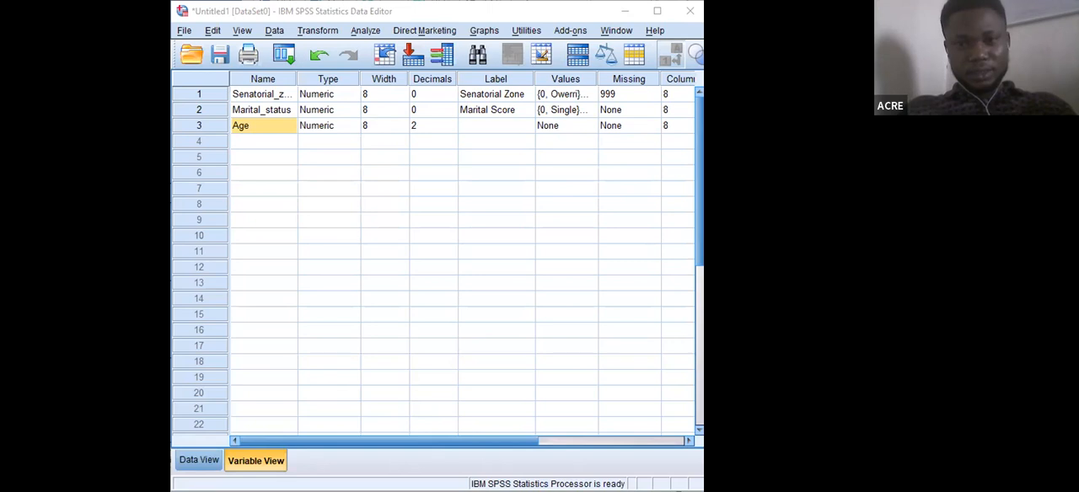
{"action": "key", "text": "alt+Tab"}
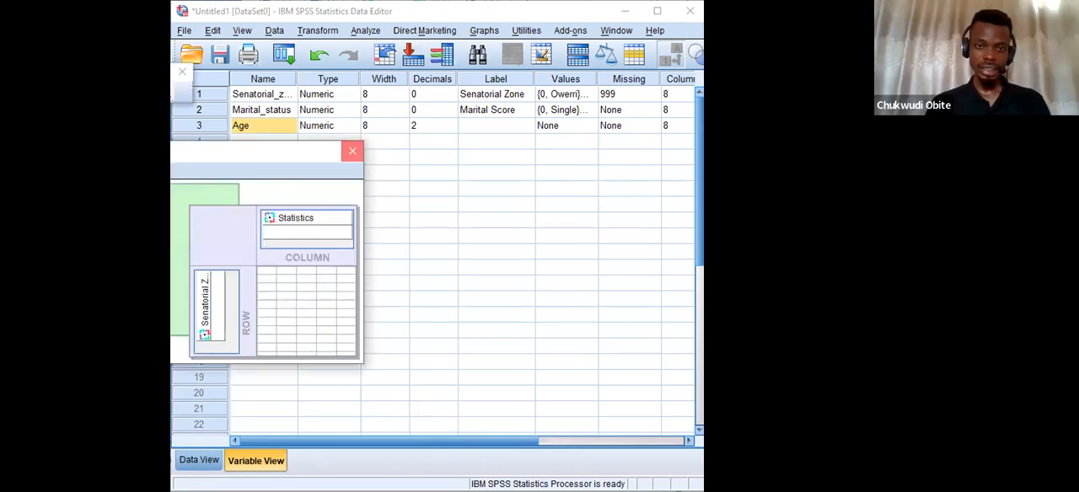
{"action": "left_click", "coordinate": [352, 151]}
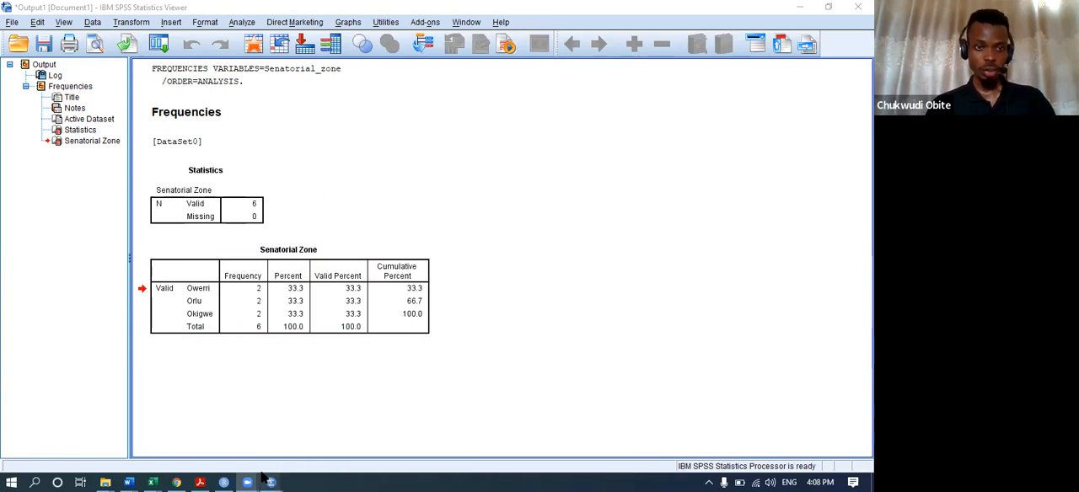
Return from the frequency output to the Data Editor and widen its window to show all variable attributes through Role.
{"action": "mouse_move", "coordinate": [248, 480]}
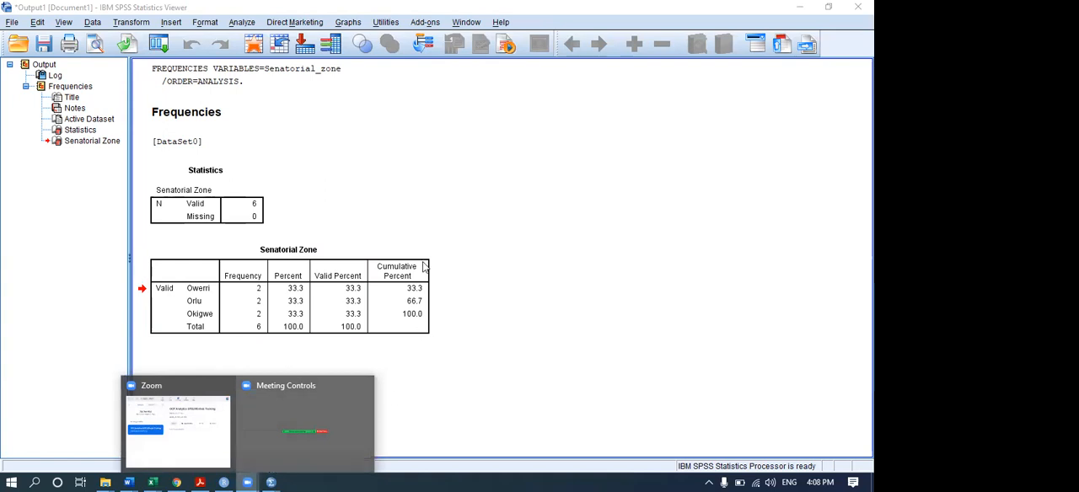
{"action": "left_click", "coordinate": [301, 251]}
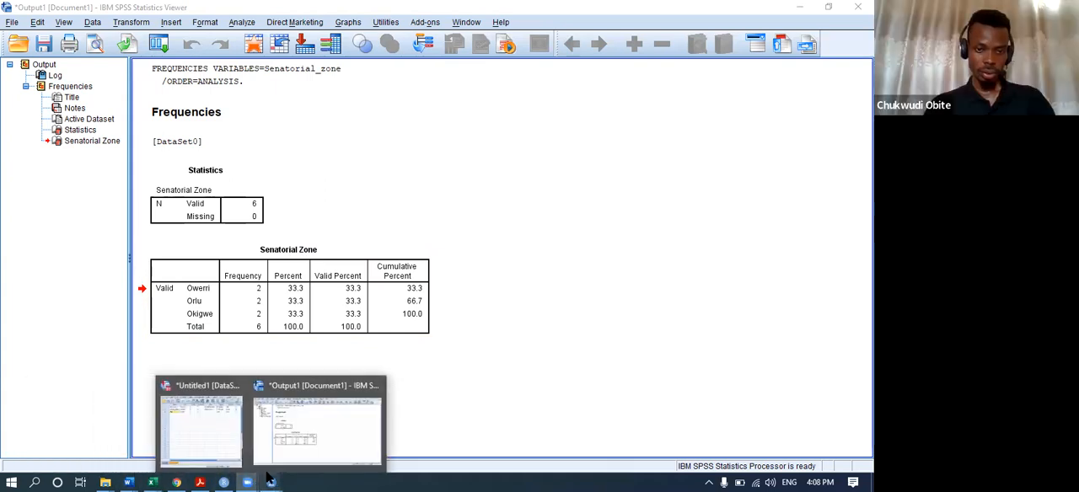
{"action": "left_click", "coordinate": [224, 428]}
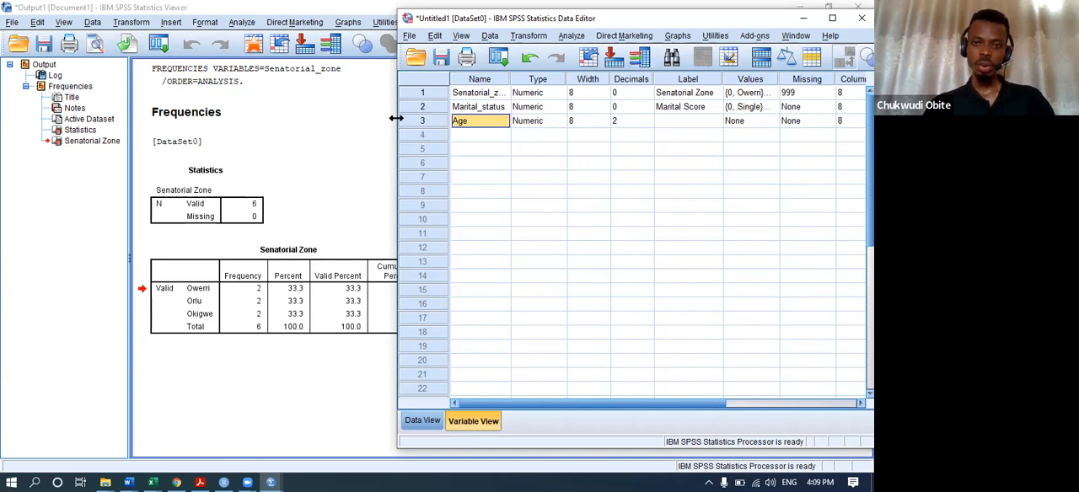
{"action": "left_click_drag", "start_coordinate": [396, 118], "coordinate": [201, 128]}
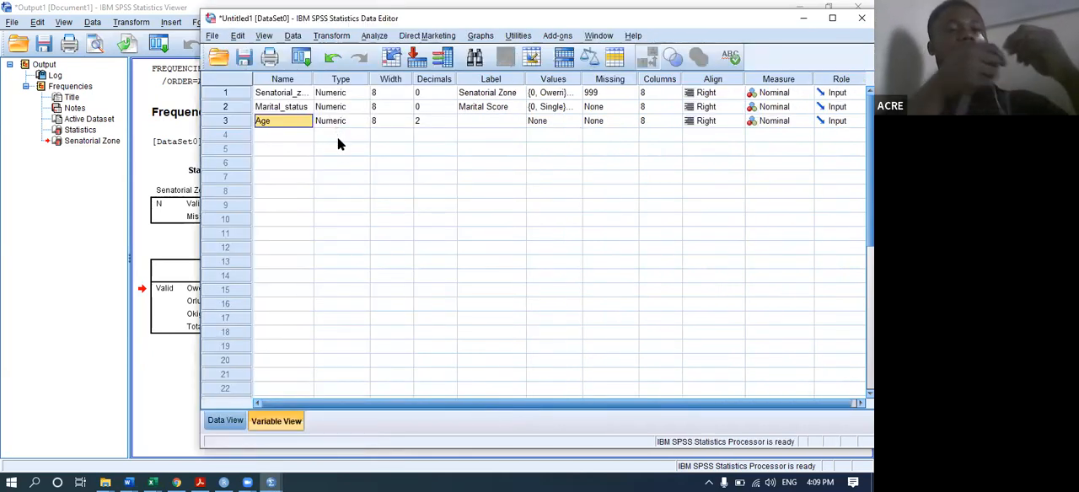
Compare the Numeric and String options in the variable type settings of Senatorial_zone, discarding any change.
{"action": "left_click", "coordinate": [361, 93]}
{"action": "left_click", "coordinate": [363, 93]}
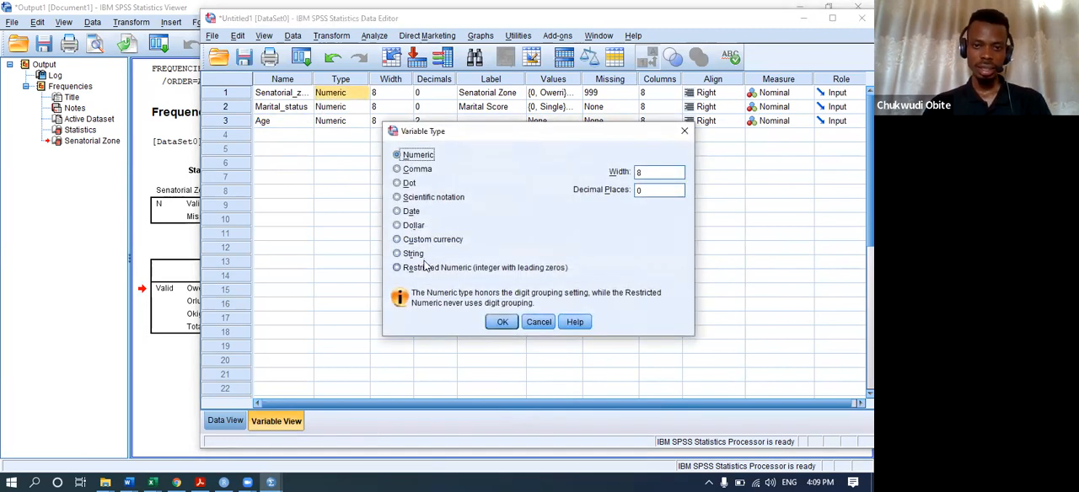
{"action": "left_click", "coordinate": [413, 254]}
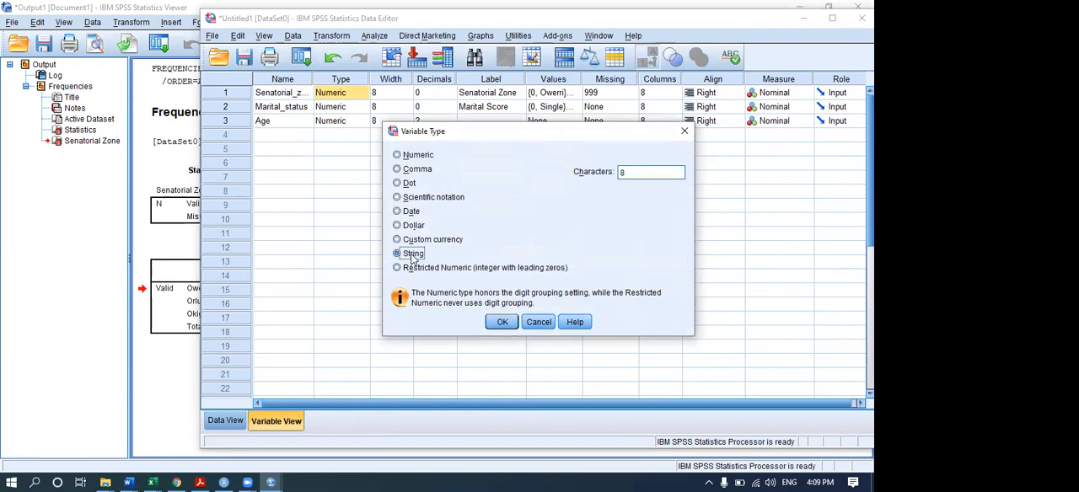
{"action": "left_click", "coordinate": [410, 158]}
{"action": "left_click", "coordinate": [407, 253]}
{"action": "left_click", "coordinate": [403, 157]}
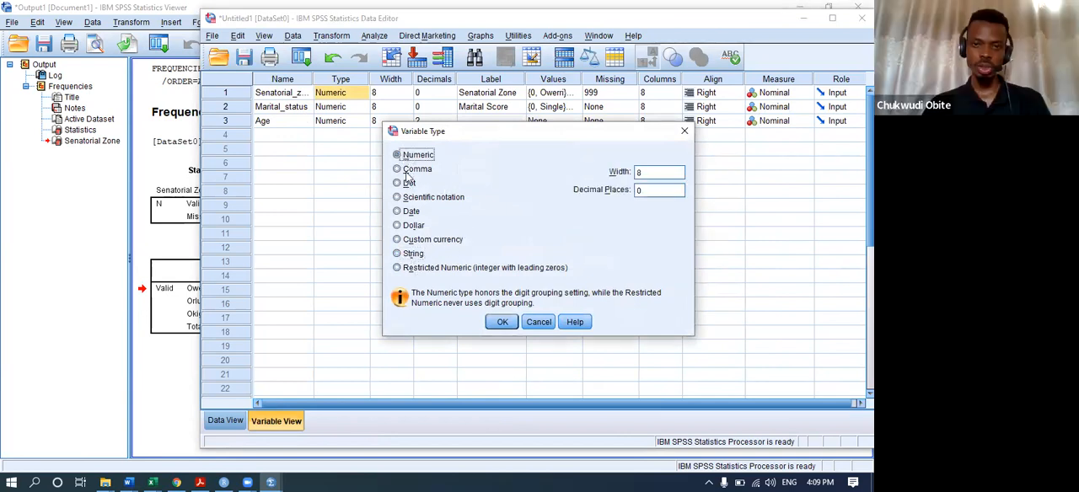
{"action": "left_click", "coordinate": [408, 255]}
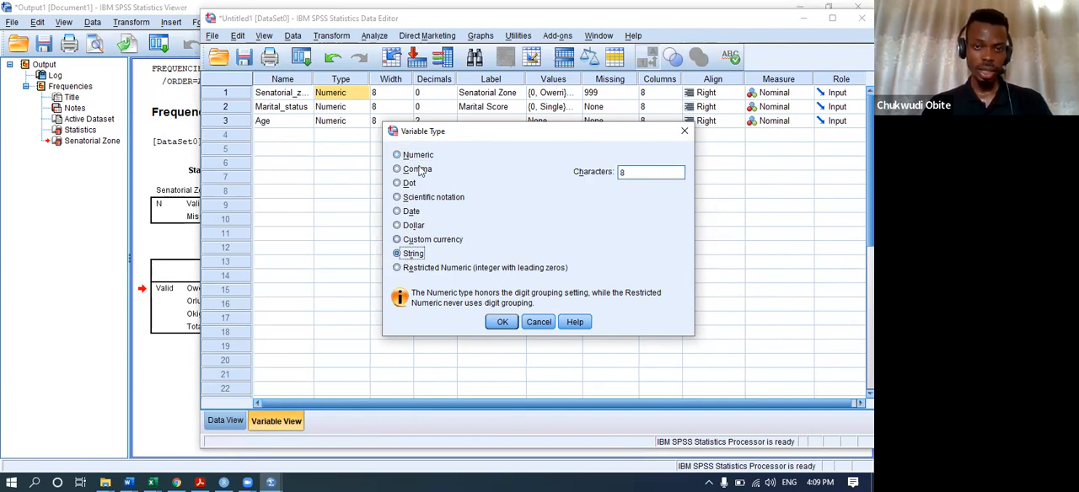
{"action": "left_click", "coordinate": [399, 154]}
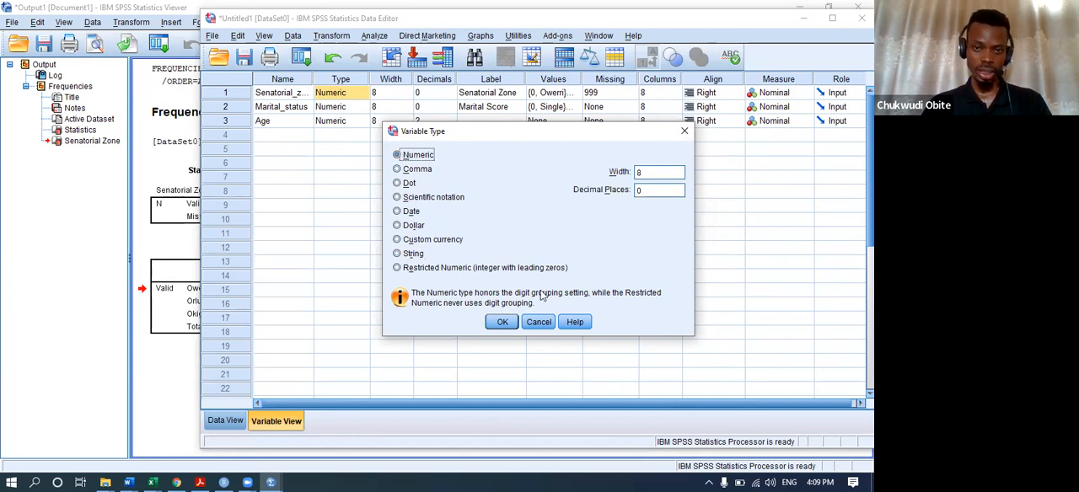
{"action": "left_click", "coordinate": [538, 322]}
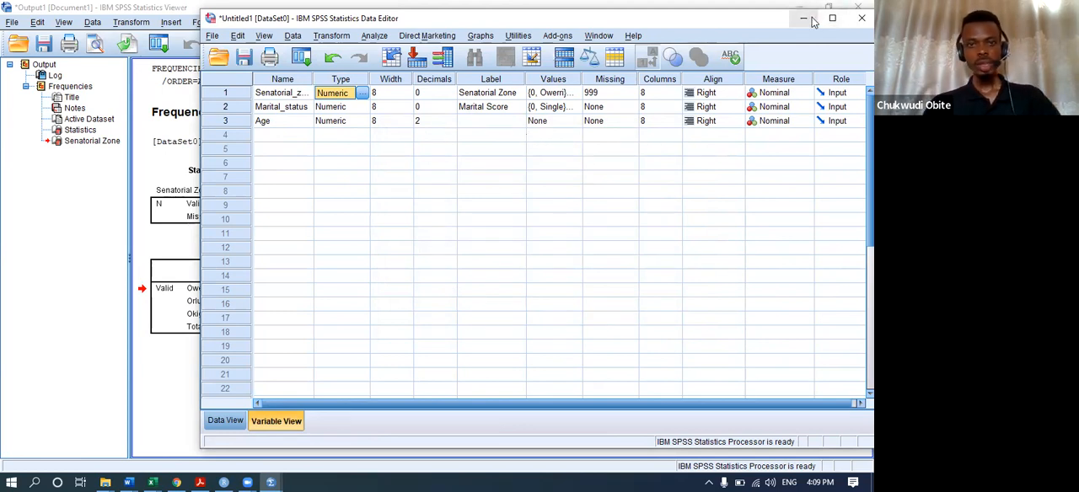
Show the case data sheet and widen the Data Editor window further.
{"action": "left_click", "coordinate": [230, 421]}
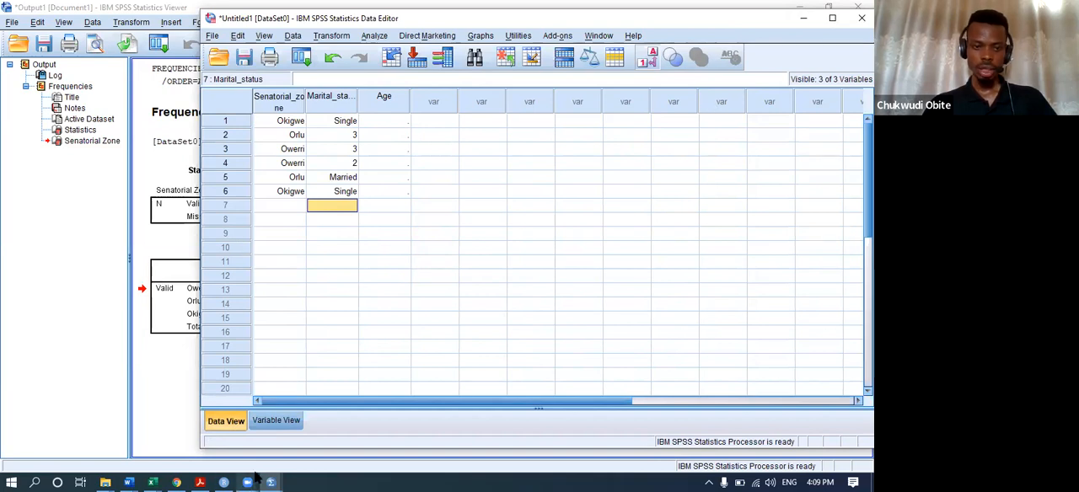
{"action": "mouse_move", "coordinate": [247, 482]}
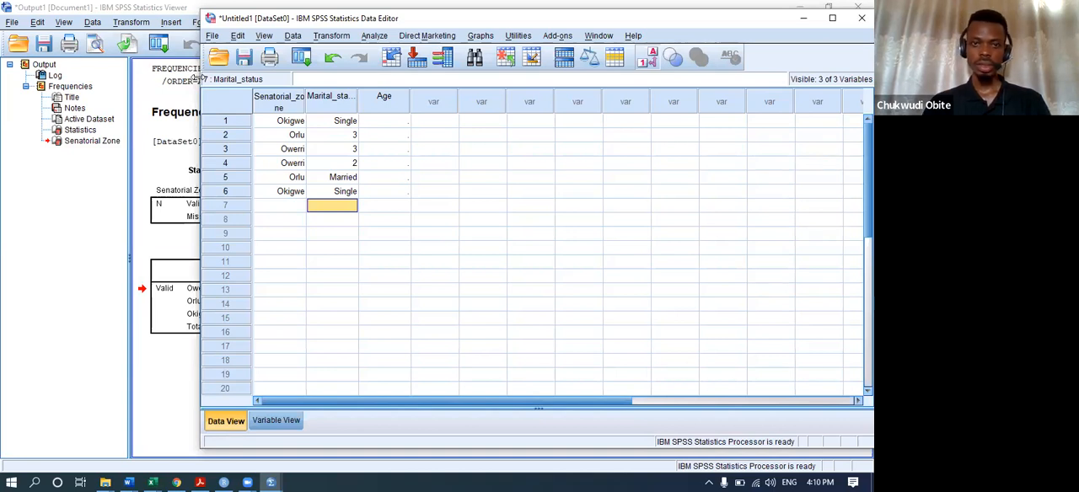
{"action": "left_click_drag", "start_coordinate": [199, 78], "coordinate": [135, 77]}
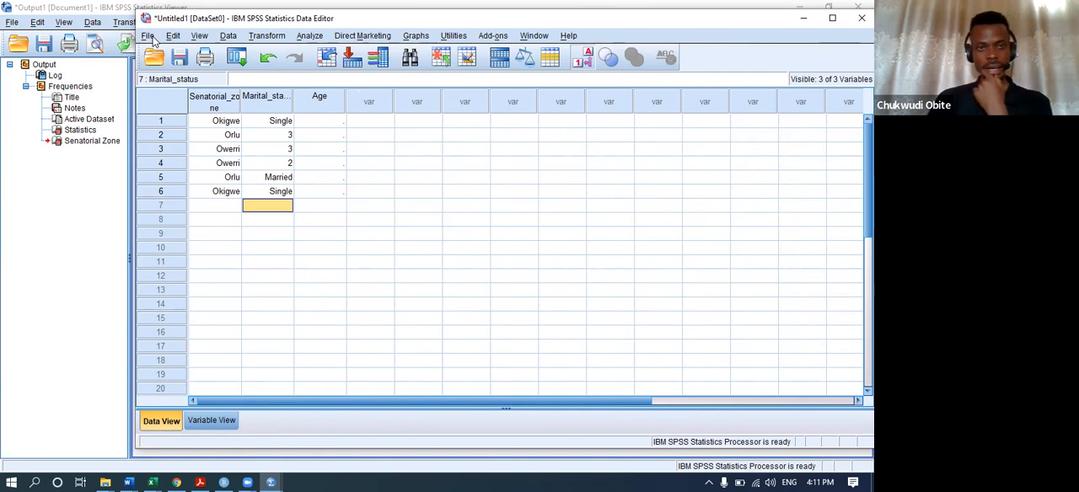
{"action": "left_click", "coordinate": [173, 36]}
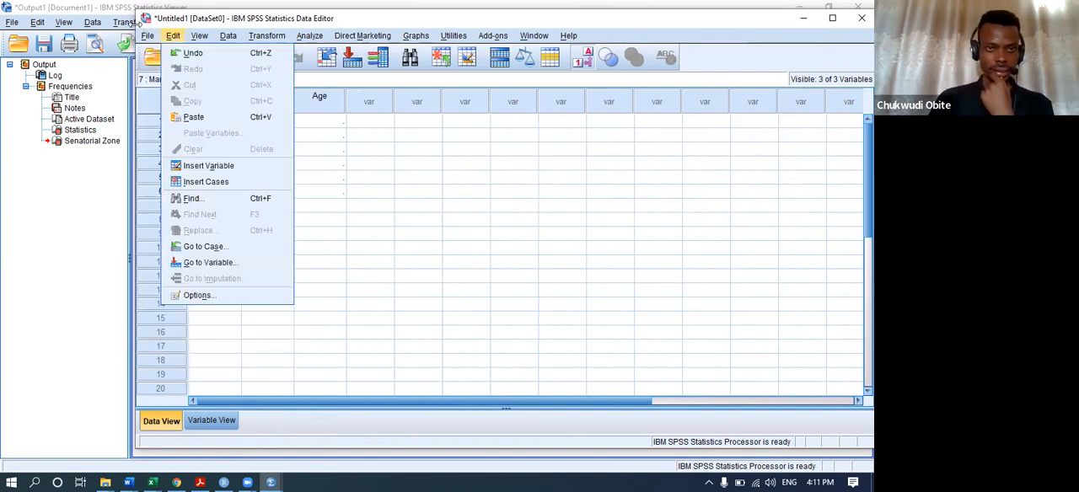
{"action": "left_click_drag", "start_coordinate": [135, 24], "coordinate": [149, 25]}
{"action": "left_click", "coordinate": [185, 36]}
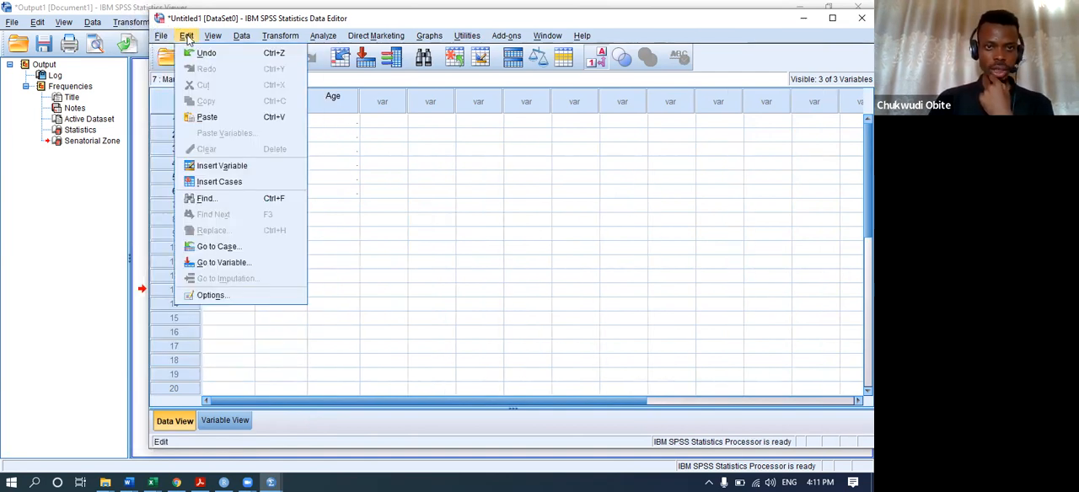
{"action": "mouse_move", "coordinate": [247, 482]}
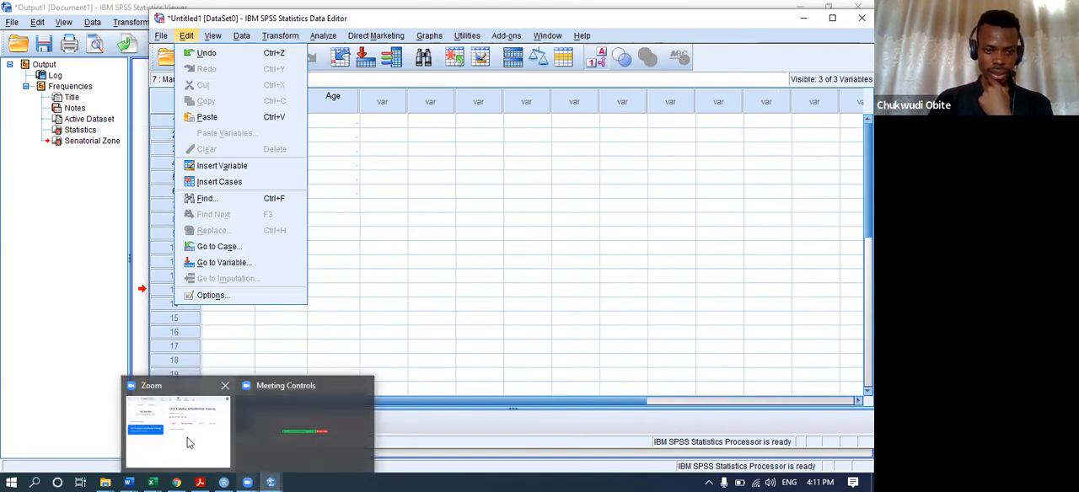
{"action": "left_click", "coordinate": [297, 432]}
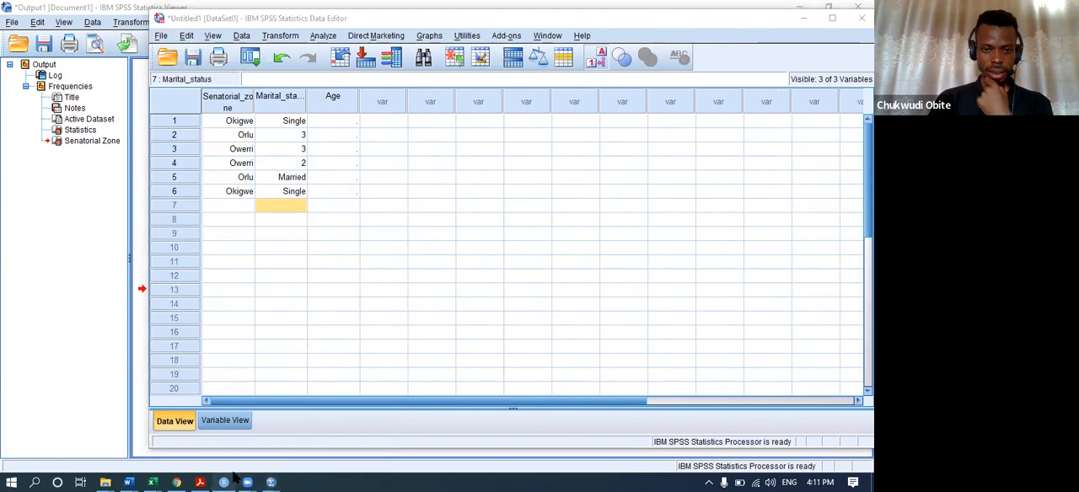
{"action": "mouse_move", "coordinate": [248, 482]}
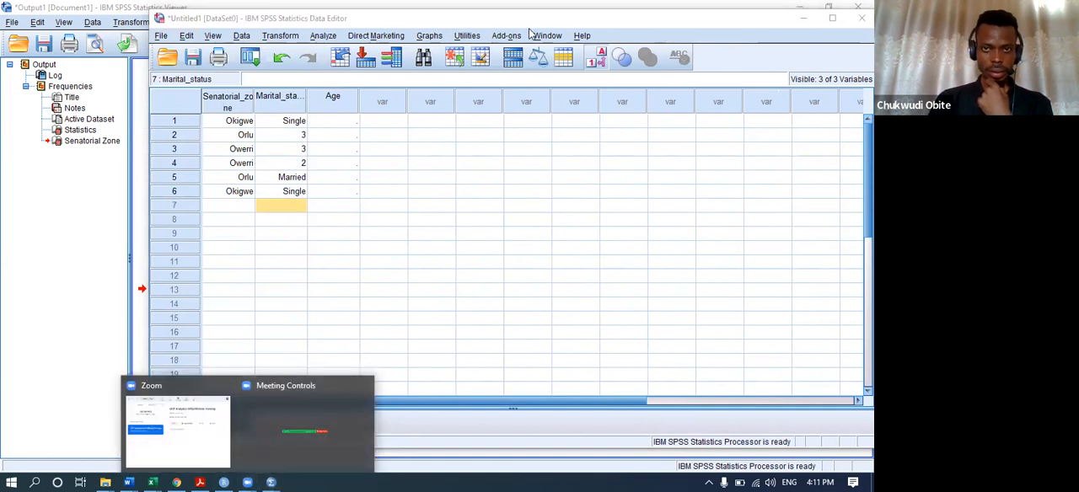
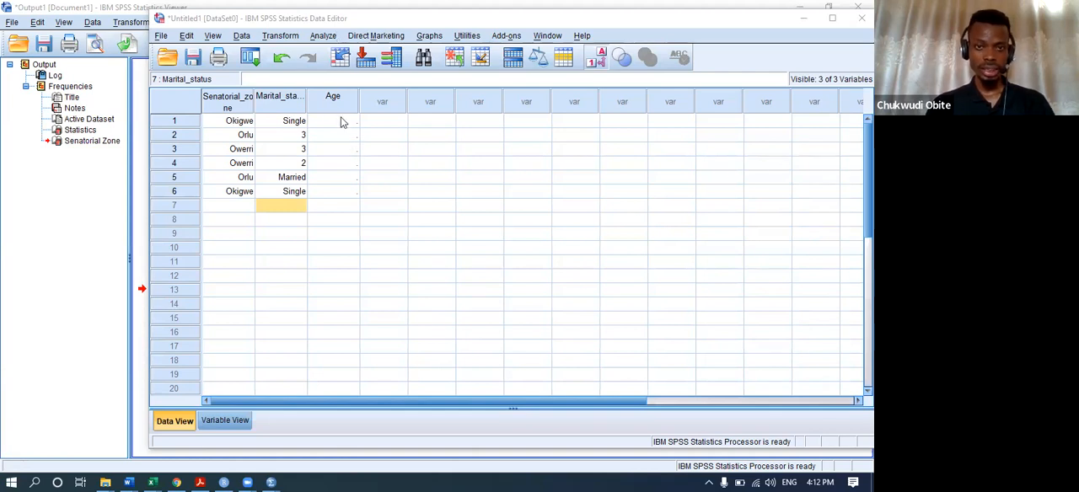
Enter the values 3, 4, 5, 6, 7, 8 and 9 in the Age column for cases 1 to 7.
{"action": "left_click", "coordinate": [338, 120]}
{"action": "type", "text": "3 4 5 6 7 "}
{"action": "type", "text": "8"}
{"action": "key", "text": "Return"}
{"action": "type", "text": "9"}
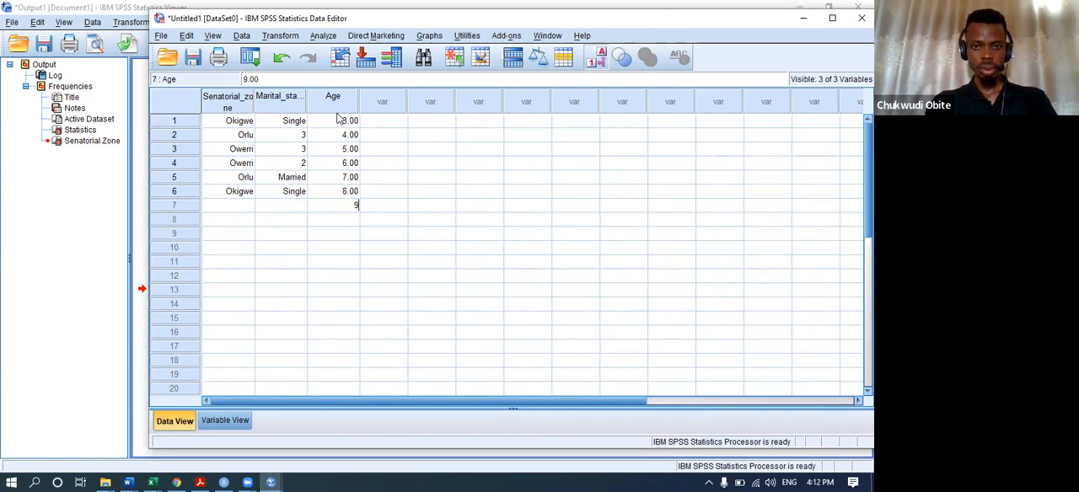
{"action": "key", "text": "Return"}
Run a P-P plot of Age against the normal distribution and look at the resulting chart in the output.
{"action": "left_click", "coordinate": [319, 35]}
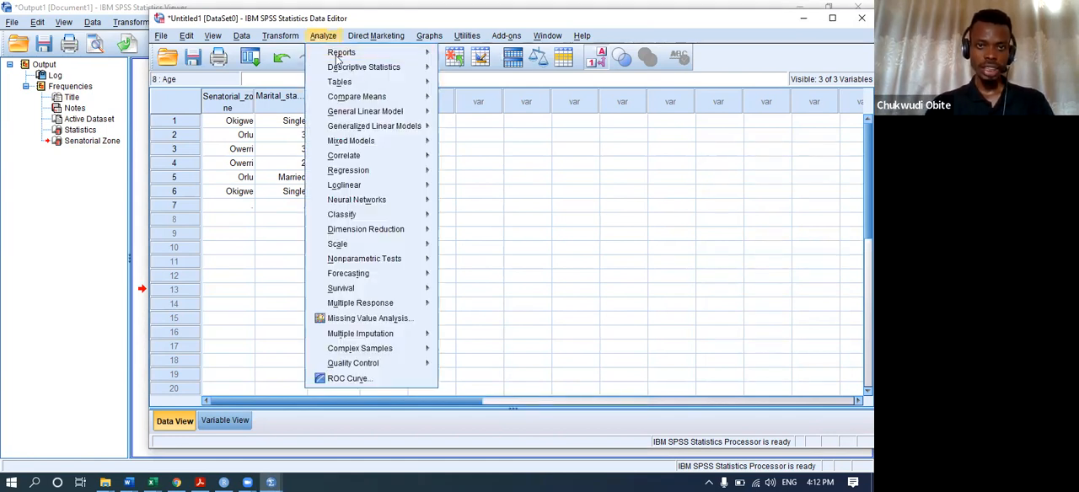
{"action": "mouse_move", "coordinate": [391, 53]}
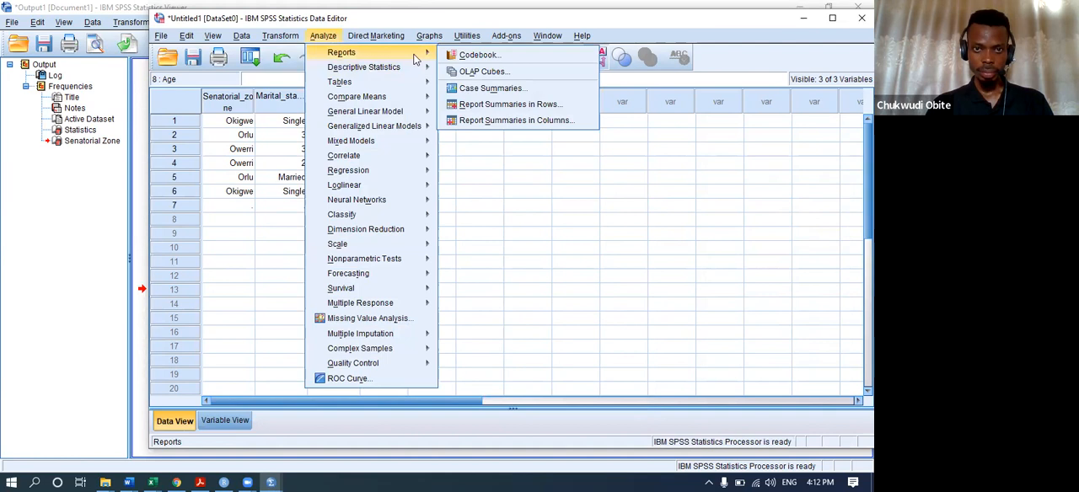
{"action": "mouse_move", "coordinate": [405, 67]}
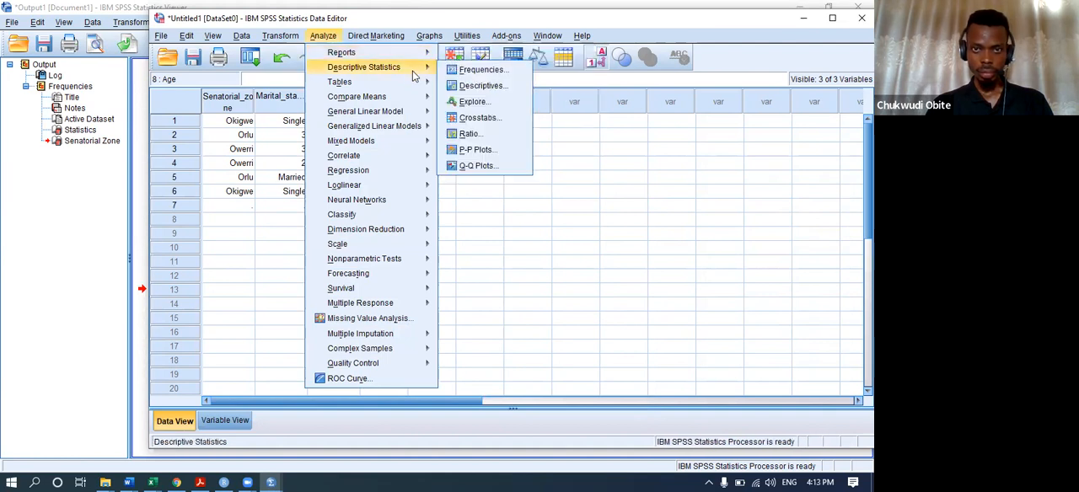
{"action": "left_click", "coordinate": [479, 149]}
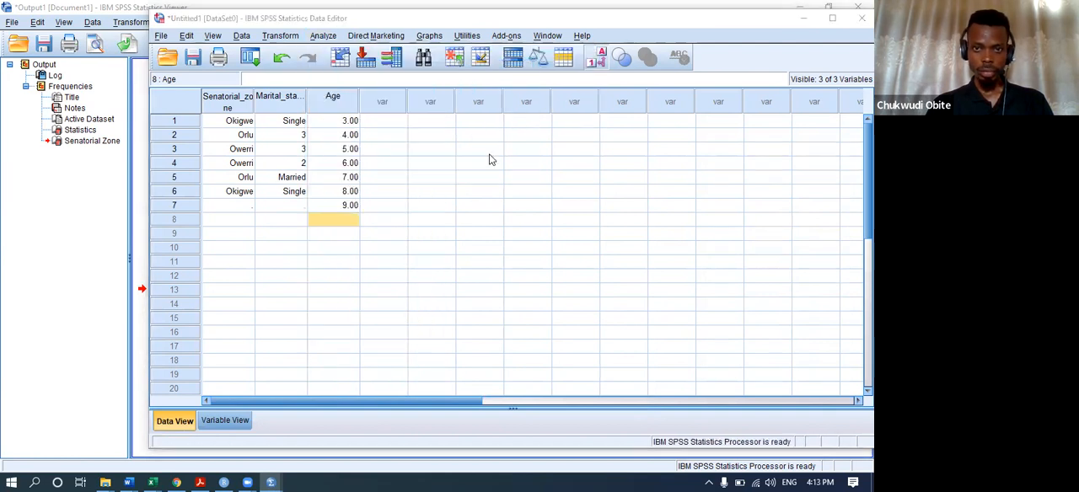
{"action": "left_click", "coordinate": [349, 156]}
{"action": "left_click", "coordinate": [436, 177]}
{"action": "left_click", "coordinate": [440, 354]}
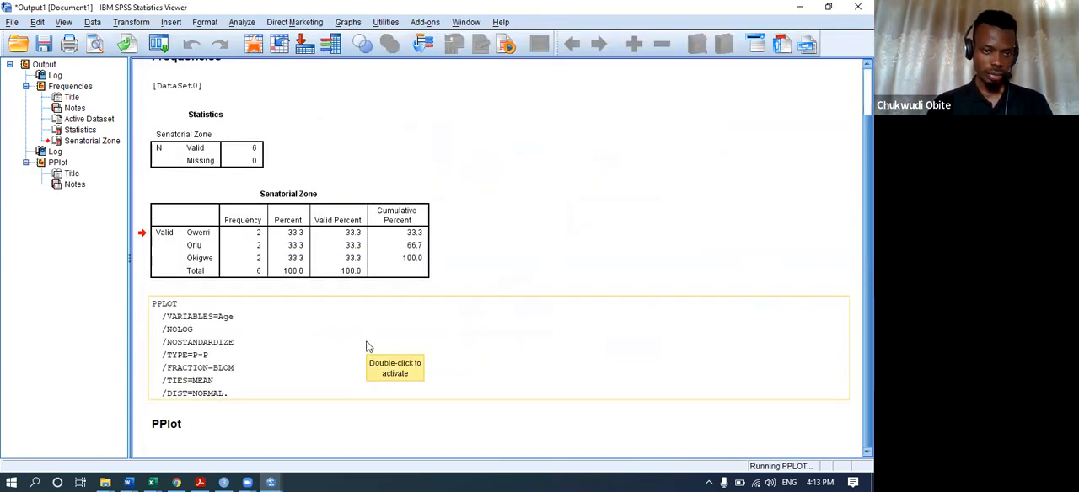
{"action": "scroll", "coordinate": [366, 347], "scroll_direction": "up", "scroll_amount": 5}
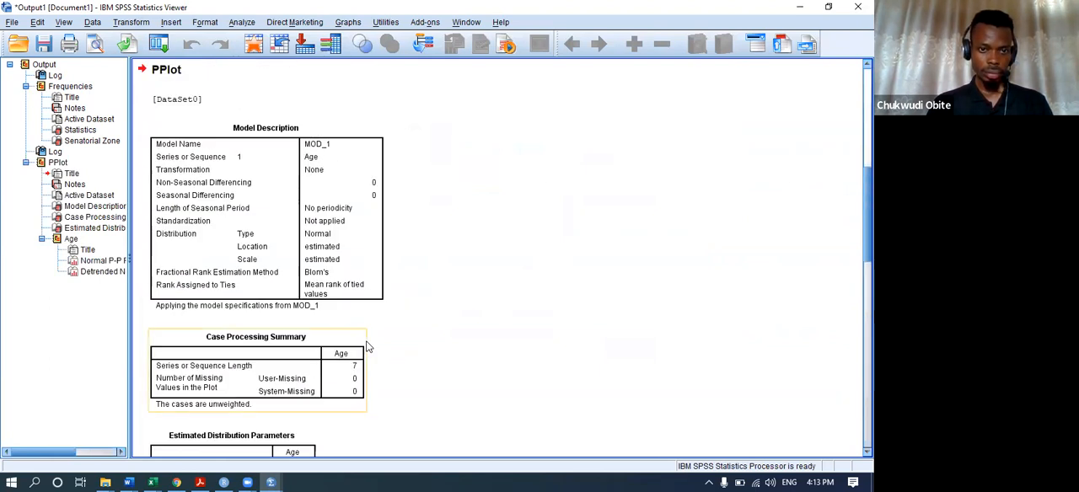
{"action": "scroll", "coordinate": [366, 346], "scroll_direction": "down", "scroll_amount": 8}
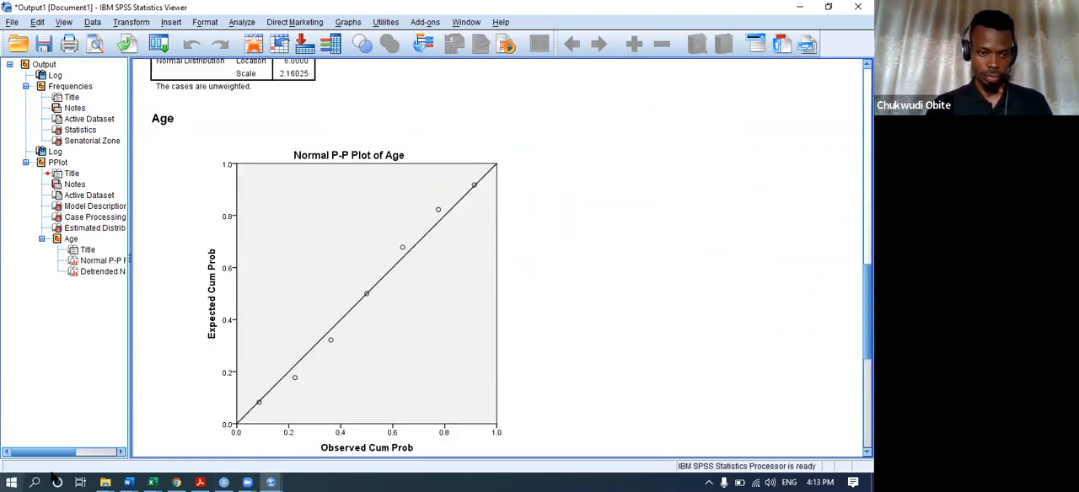
Minimize the open SPSS, browser, folder and Word windows to reach the desktop and launch Minitab 17.
{"action": "left_click", "coordinate": [800, 8]}
{"action": "left_click", "coordinate": [804, 16]}
{"action": "left_click", "coordinate": [779, 26]}
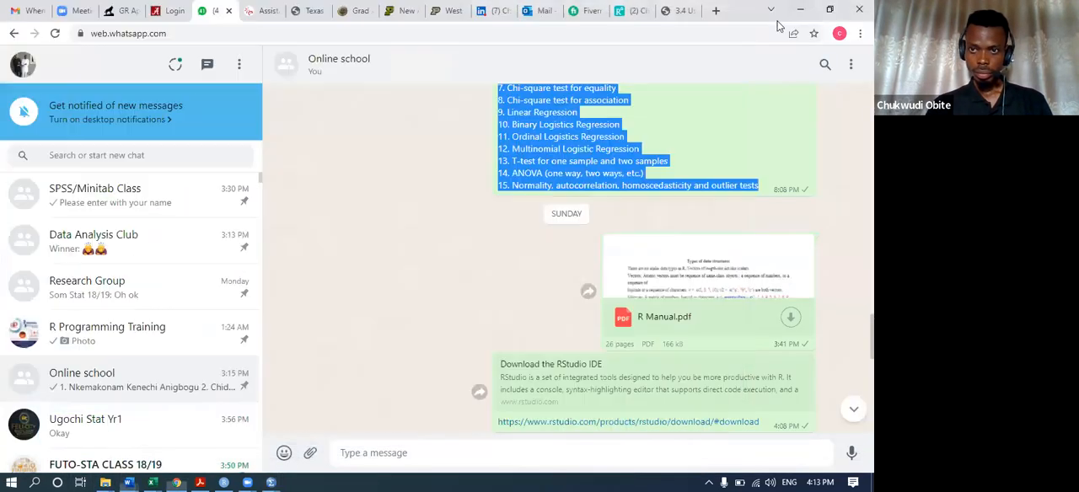
{"action": "left_click", "coordinate": [799, 10]}
{"action": "left_click", "coordinate": [622, 29]}
{"action": "left_click", "coordinate": [646, 29]}
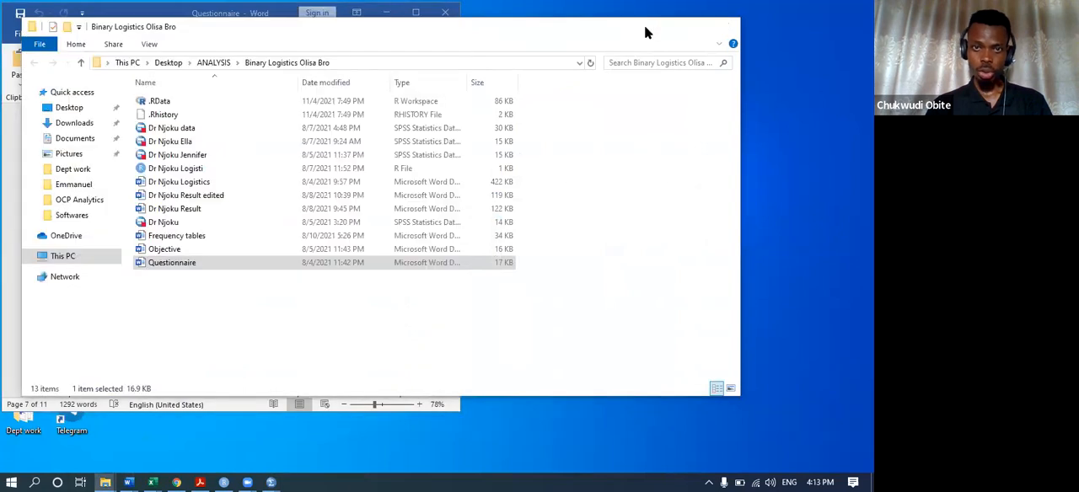
{"action": "left_click", "coordinate": [647, 32]}
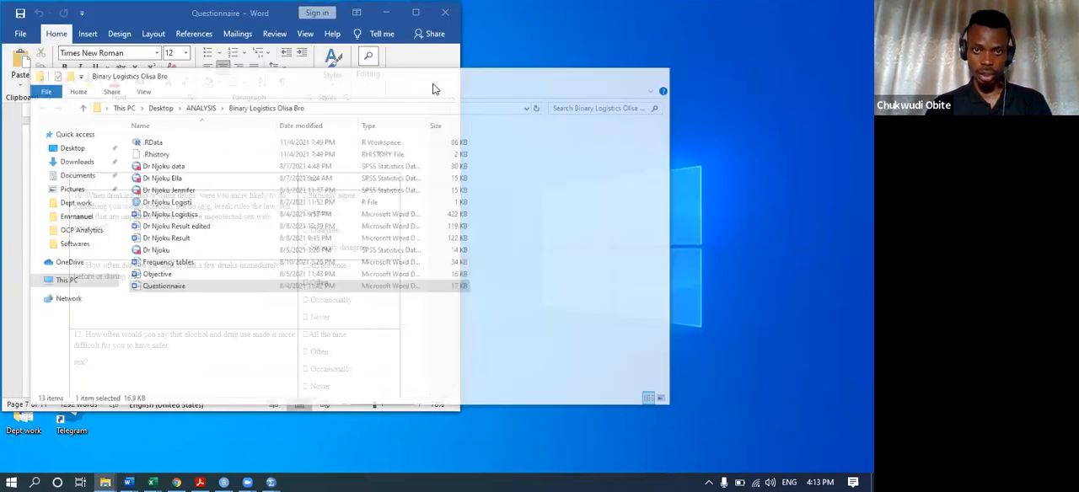
{"action": "left_click", "coordinate": [386, 11]}
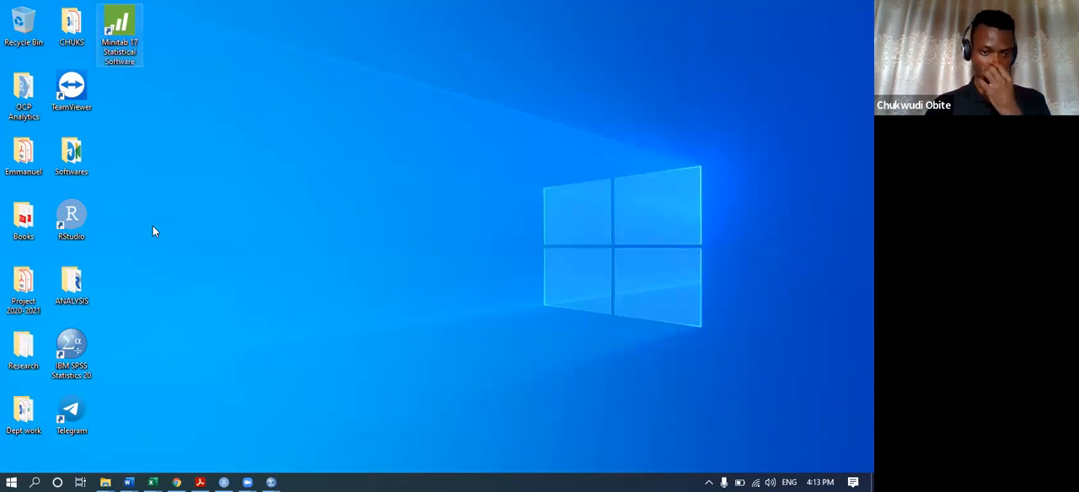
Switch back to the SPSS Data Editor and copy the Age values of cases 1 to 7.
{"action": "mouse_move", "coordinate": [272, 480]}
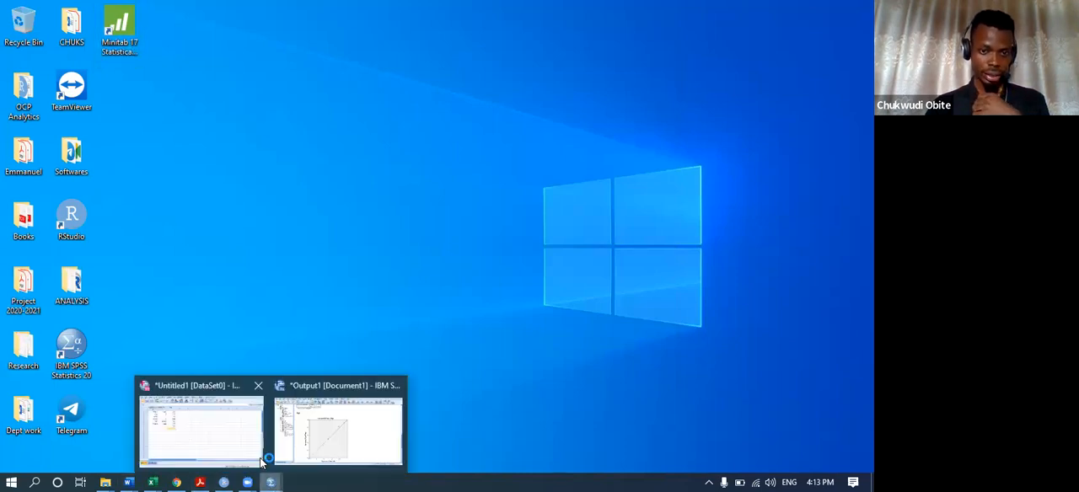
{"action": "left_click", "coordinate": [216, 428]}
{"action": "left_click_drag", "start_coordinate": [339, 205], "coordinate": [345, 108]}
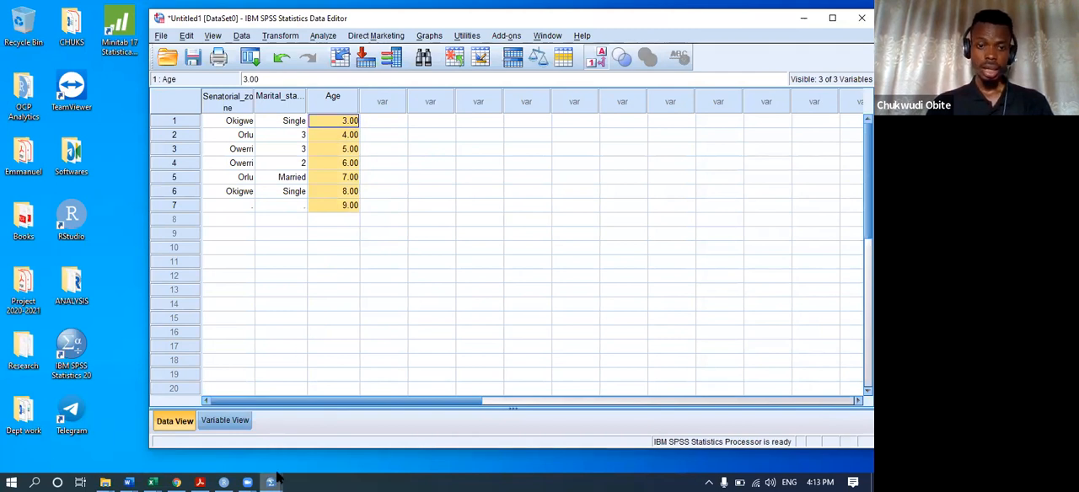
{"action": "mouse_move", "coordinate": [272, 481]}
{"action": "left_click", "coordinate": [321, 432]}
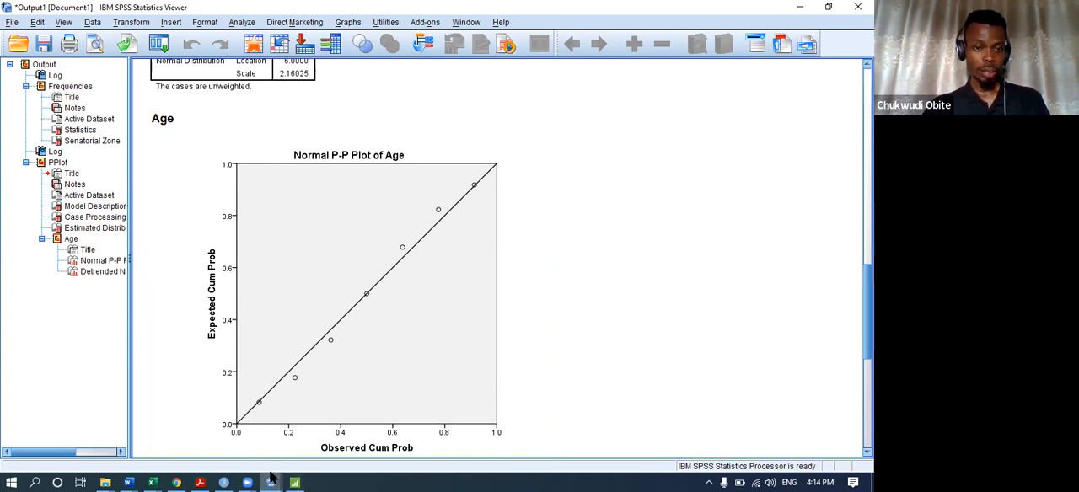
{"action": "mouse_move", "coordinate": [270, 482]}
{"action": "left_click", "coordinate": [192, 430]}
{"action": "right_click", "coordinate": [328, 158]}
{"action": "left_click", "coordinate": [354, 180]}
Switch to Minitab and paste the copied ages into column C5 of Worksheet 1, starting at row 1.
{"action": "left_click", "coordinate": [295, 481]}
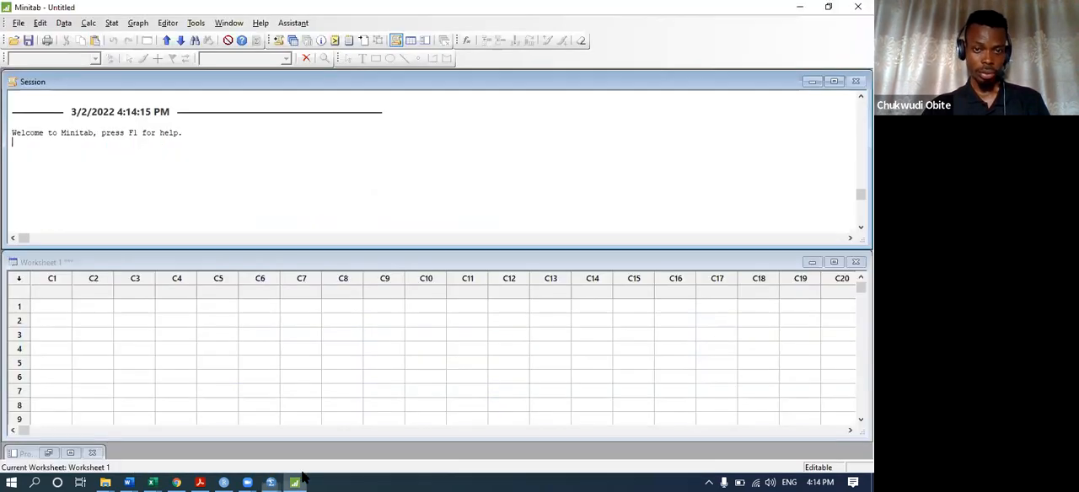
{"action": "left_click", "coordinate": [210, 308]}
{"action": "type", "text": "3 4 5 6 7 8 9"}
Run an Anderson-Darling normality test on C5 and enlarge the probability plot window.
{"action": "left_click", "coordinate": [113, 24]}
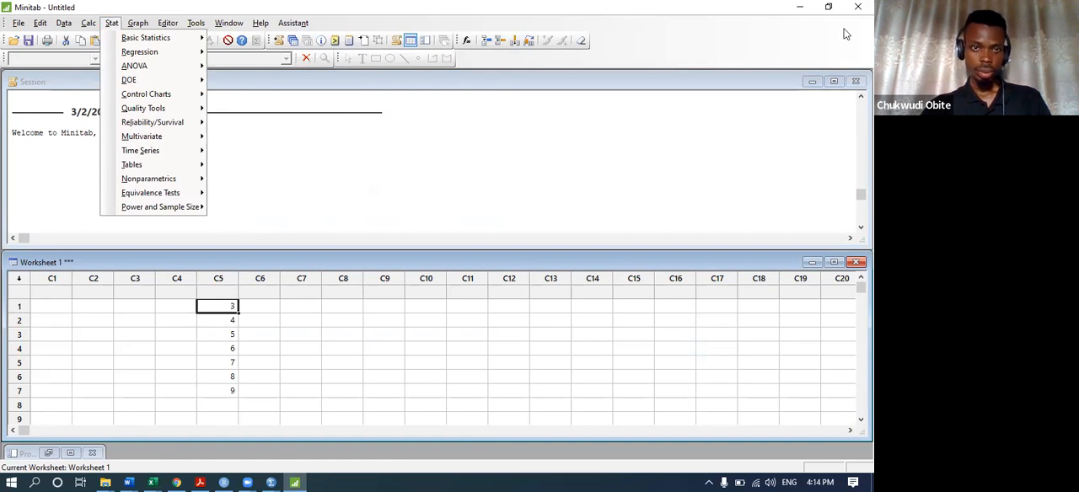
{"action": "mouse_move", "coordinate": [145, 37]}
{"action": "left_click", "coordinate": [296, 260]}
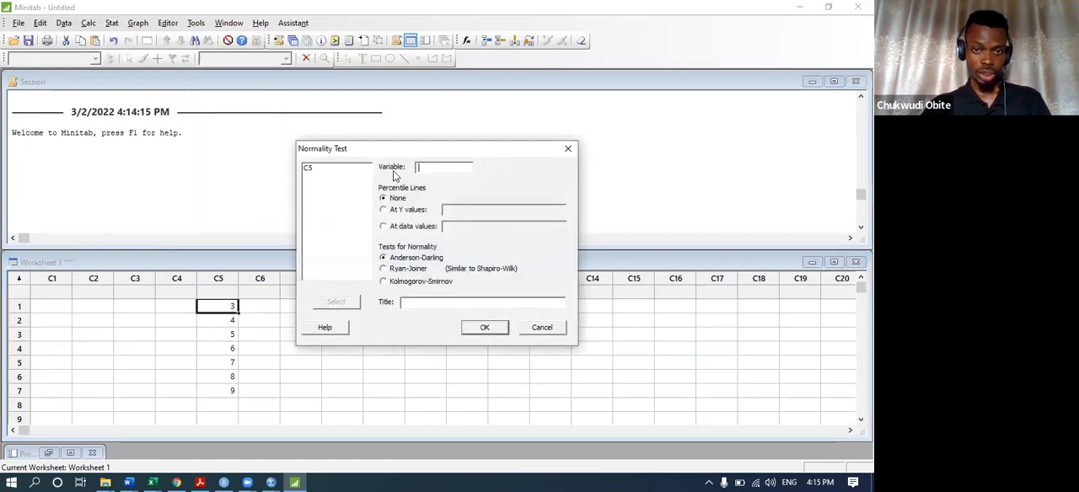
{"action": "double_click", "coordinate": [335, 168]}
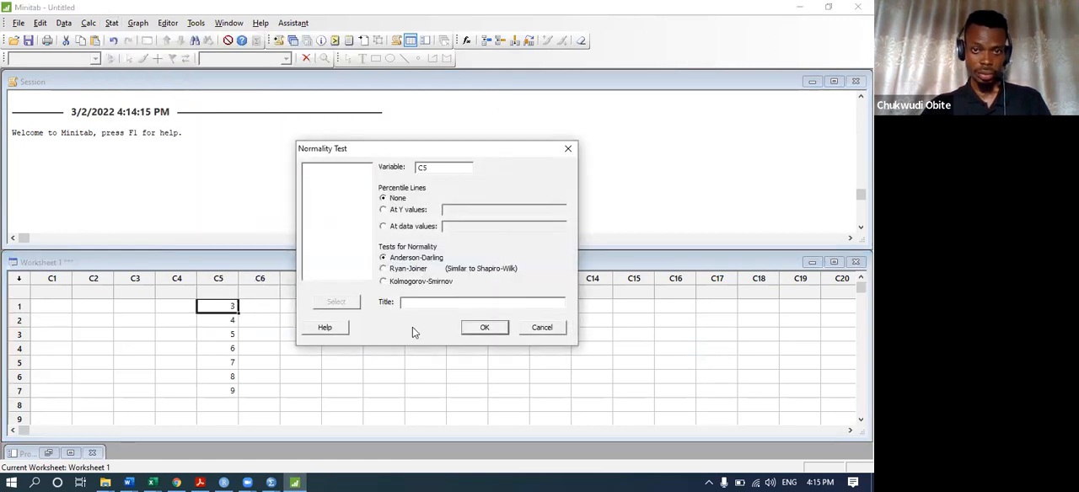
{"action": "left_click", "coordinate": [495, 328]}
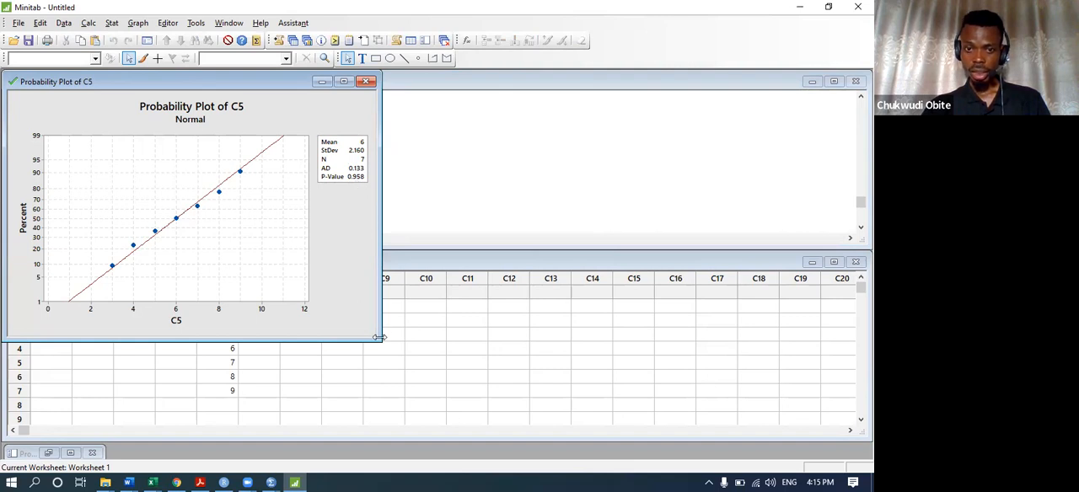
{"action": "left_click_drag", "start_coordinate": [380, 337], "coordinate": [571, 460]}
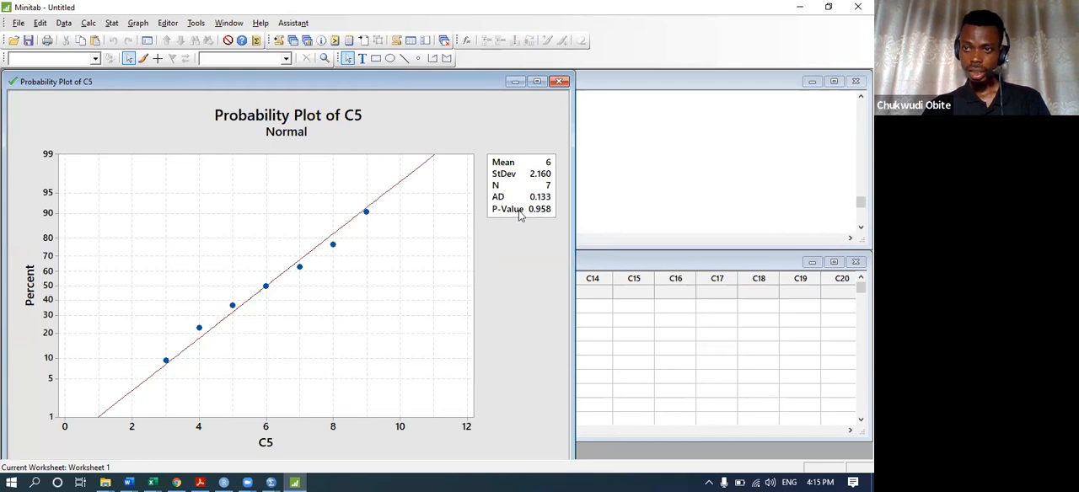
Compare the SPSS normal P-P plot of Age with the Minitab probability plot of C5.
{"action": "mouse_move", "coordinate": [271, 478]}
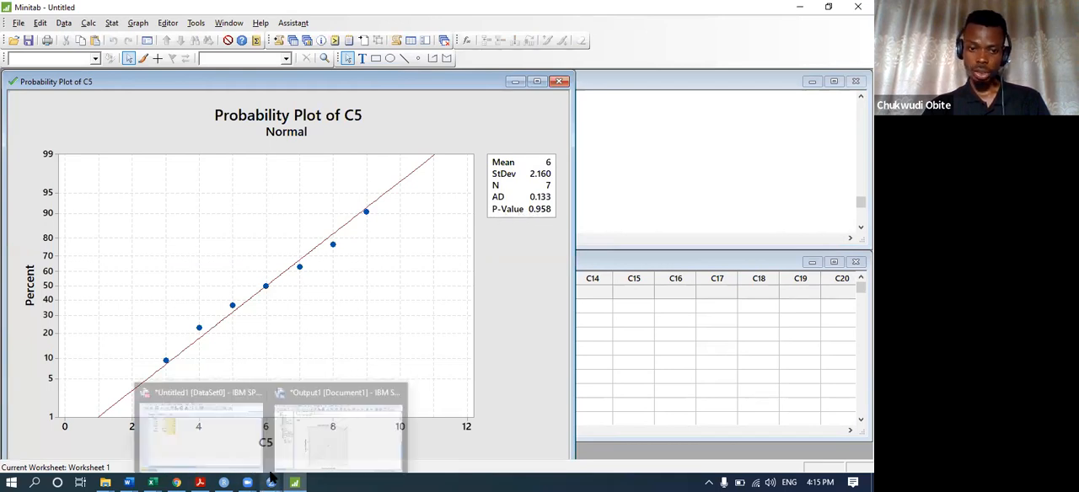
{"action": "left_click", "coordinate": [322, 442]}
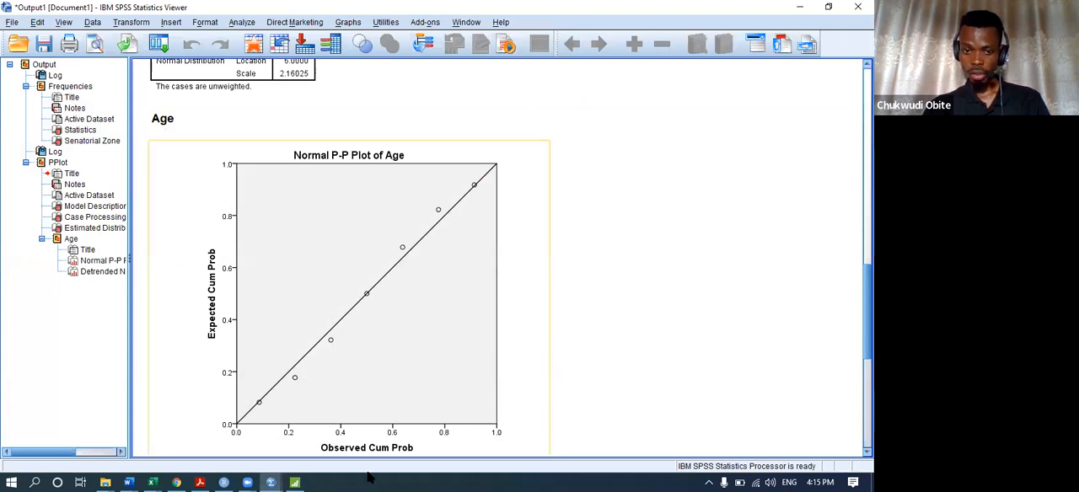
{"action": "mouse_move", "coordinate": [295, 480]}
{"action": "left_click", "coordinate": [317, 440]}
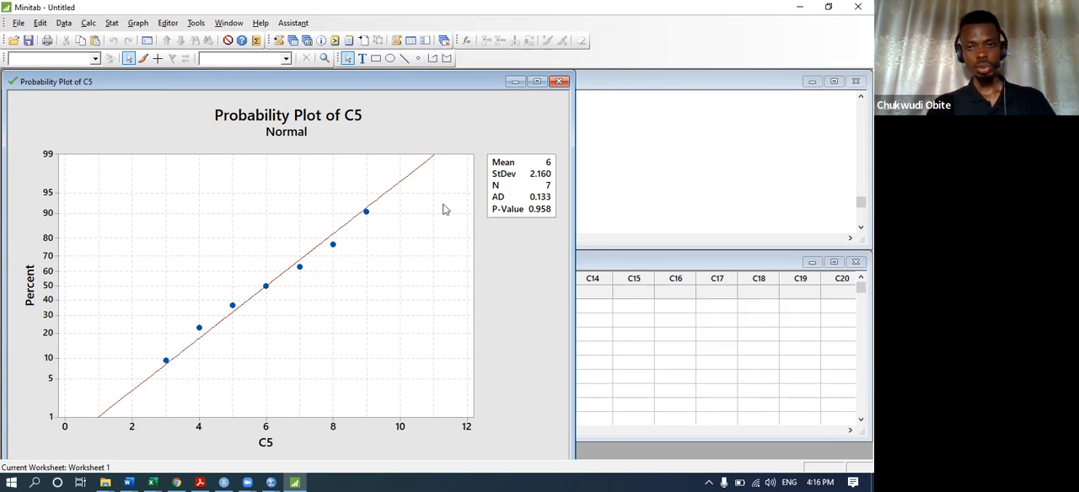
Bring the Minitab worksheet forward and minimize the probability plot window.
{"action": "left_click", "coordinate": [614, 268]}
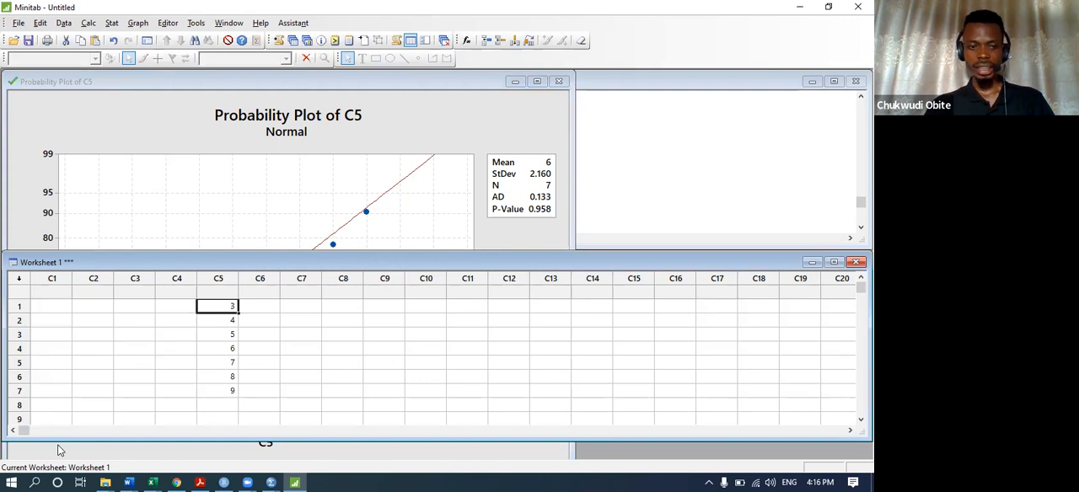
{"action": "left_click", "coordinate": [510, 83]}
{"action": "left_click", "coordinate": [513, 82]}
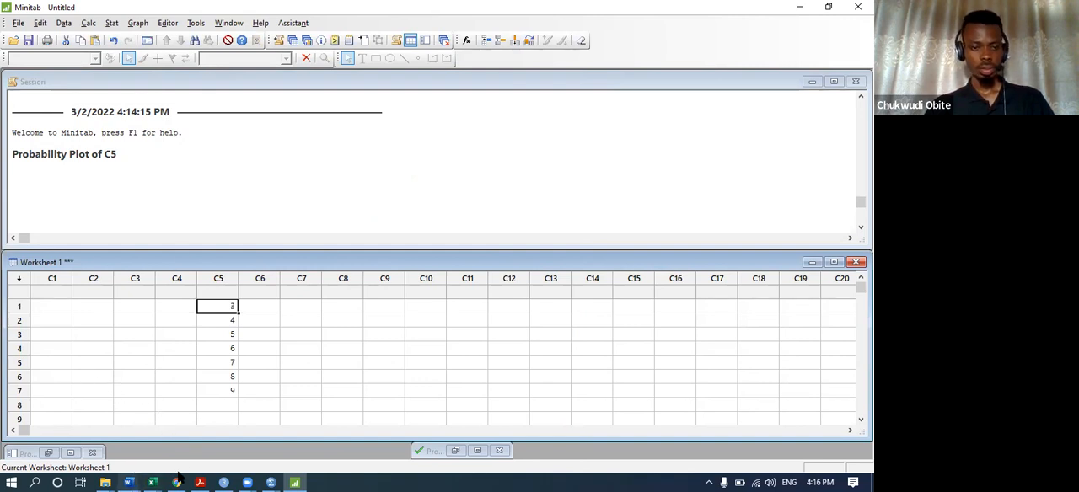
{"action": "mouse_move", "coordinate": [271, 482]}
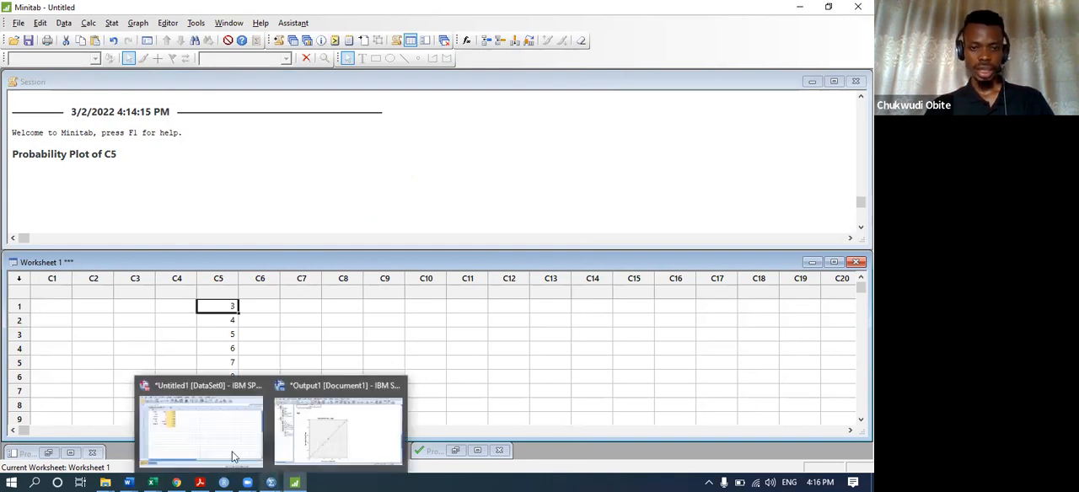
{"action": "left_click", "coordinate": [191, 438]}
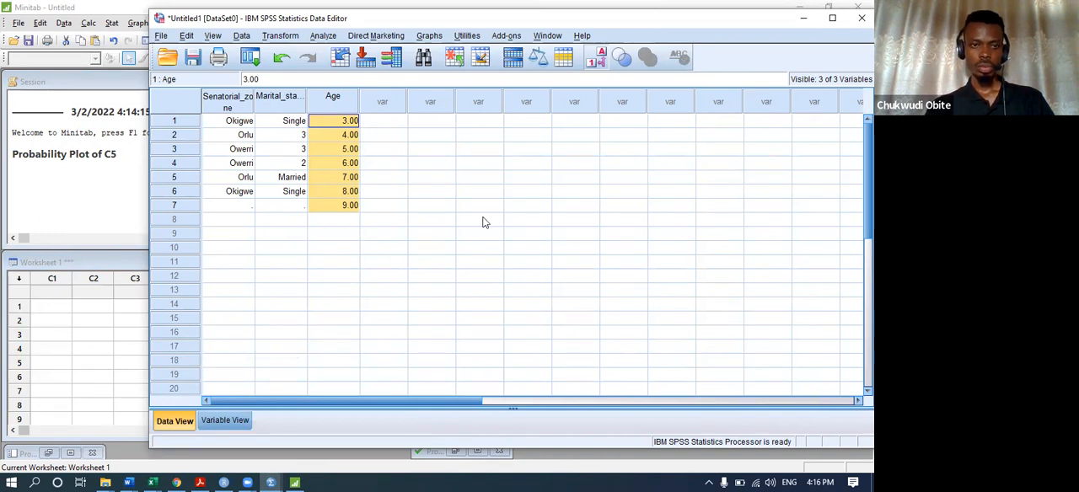
{"action": "left_click", "coordinate": [12, 366]}
{"action": "left_click", "coordinate": [85, 195]}
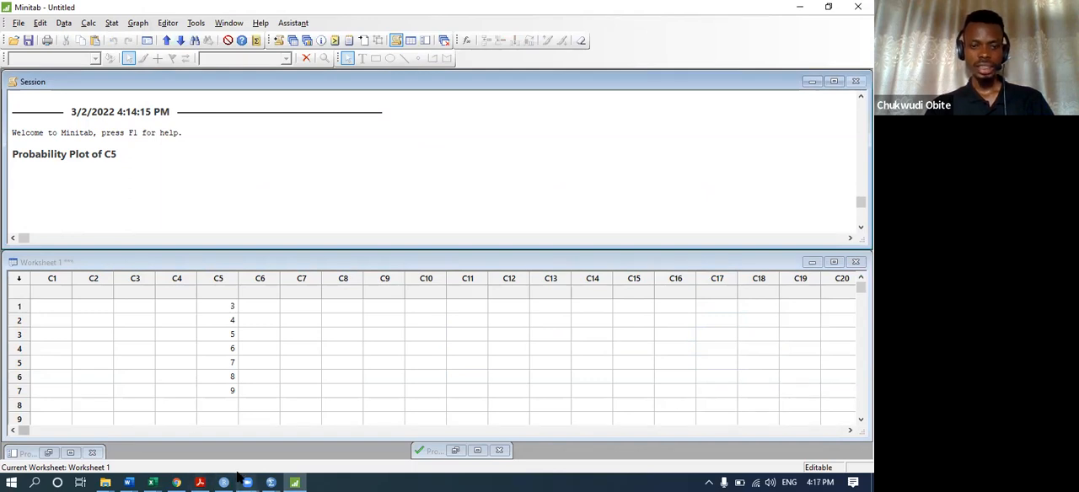
Switch to the SPSS output with the P-P plot and close it without saving.
{"action": "mouse_move", "coordinate": [224, 478]}
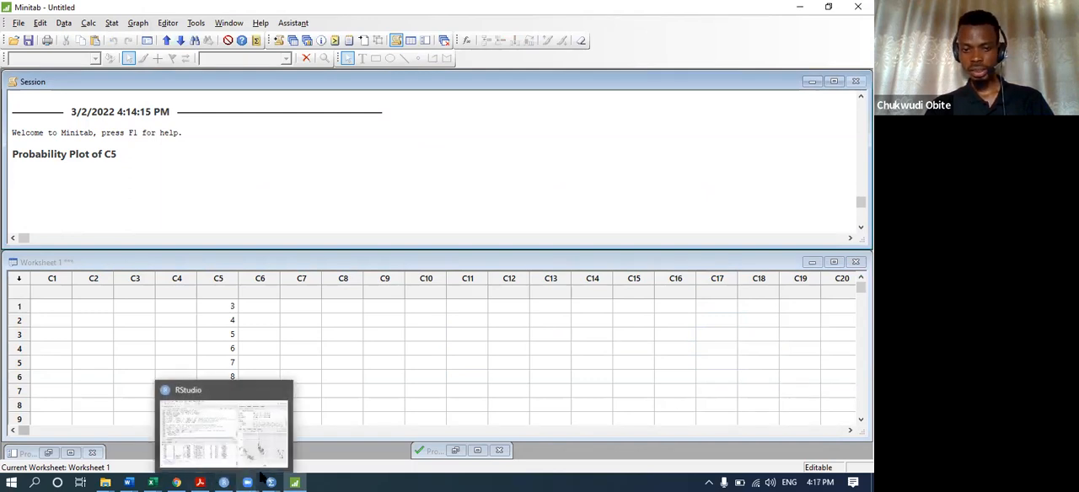
{"action": "mouse_move", "coordinate": [271, 480]}
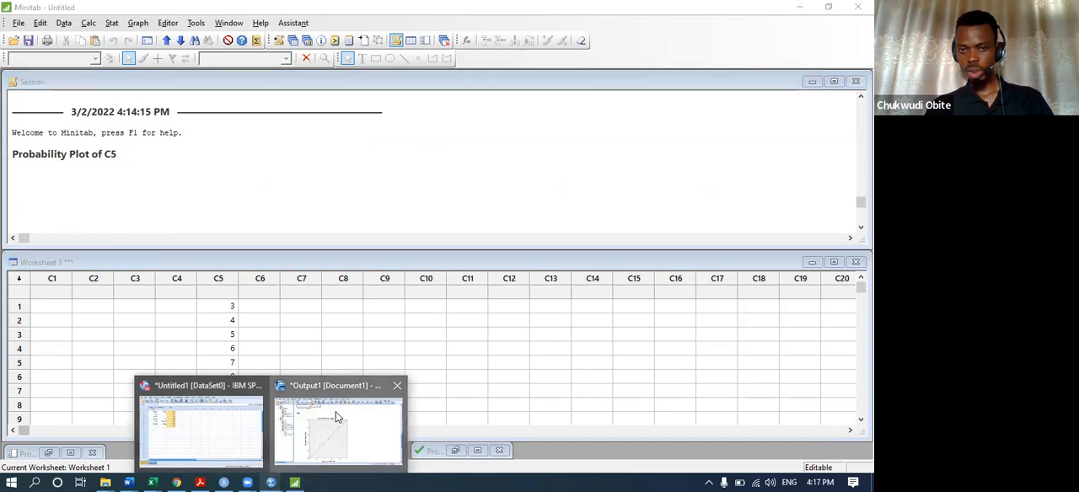
{"action": "left_click", "coordinate": [337, 416]}
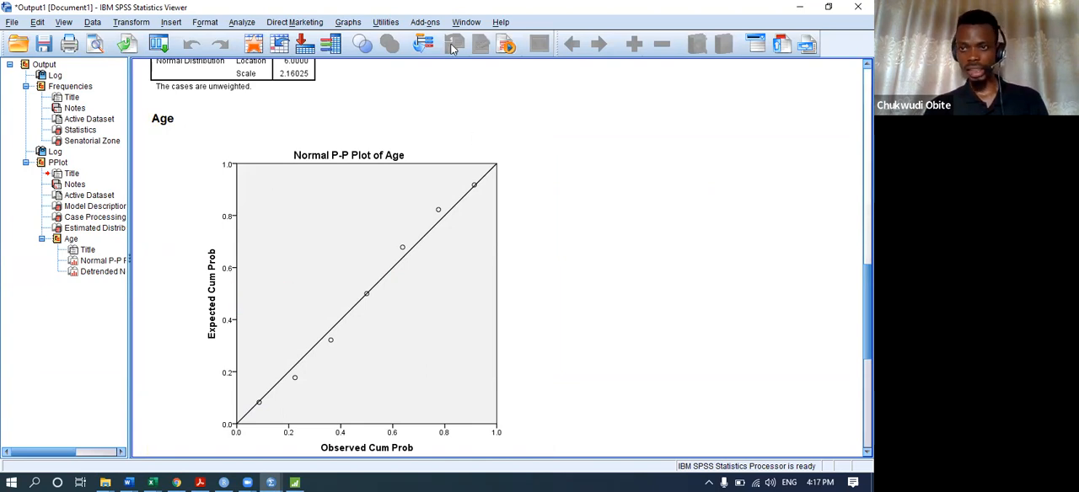
{"action": "left_click", "coordinate": [857, 7]}
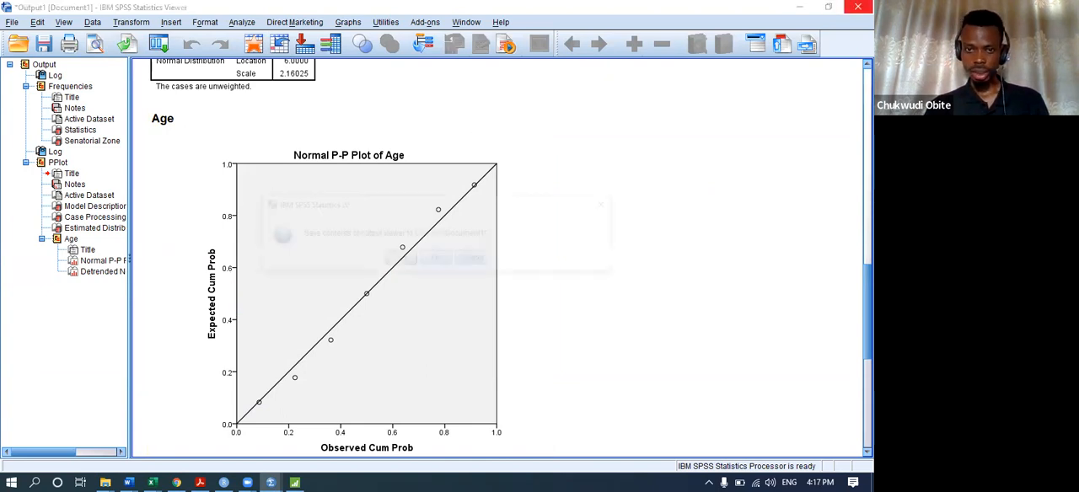
{"action": "left_click", "coordinate": [446, 252]}
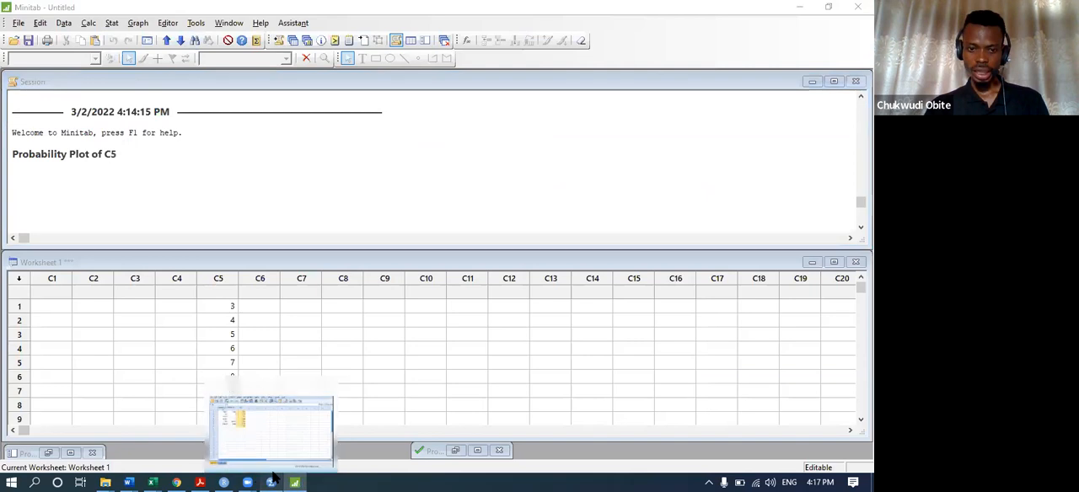
Switch to the SPSS Data Editor and generate a normal P-P plot of Age.
{"action": "left_click", "coordinate": [274, 477]}
{"action": "left_click", "coordinate": [322, 35]}
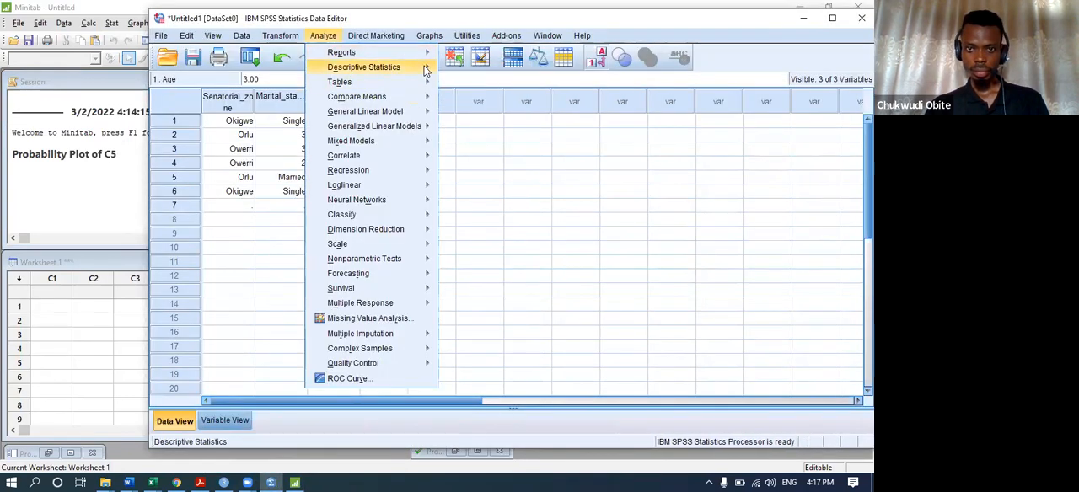
{"action": "mouse_move", "coordinate": [424, 70]}
{"action": "left_click", "coordinate": [470, 149]}
{"action": "left_click", "coordinate": [451, 356]}
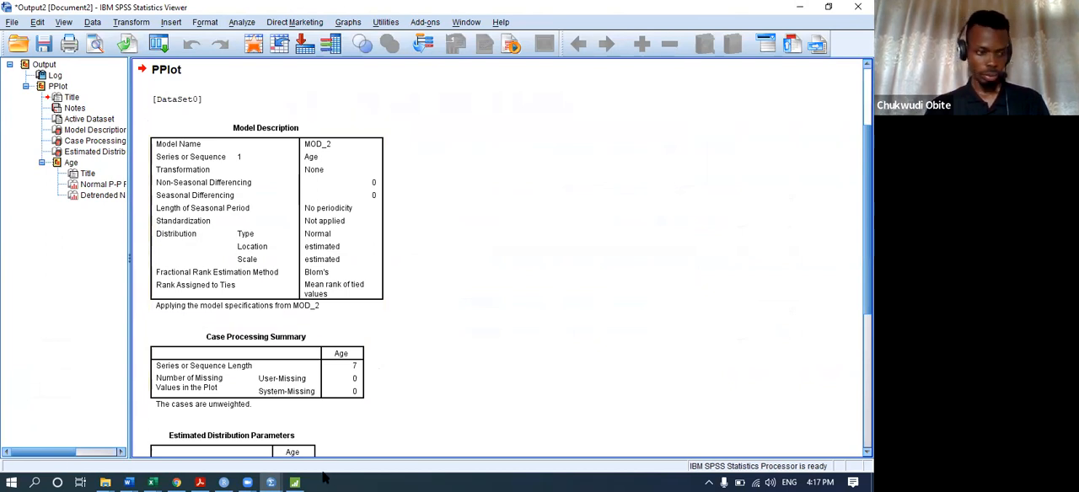
Restore the Minitab probability plot of C5 and compare it with the normal P-P plot of Age in the SPSS output.
{"action": "left_click", "coordinate": [295, 481]}
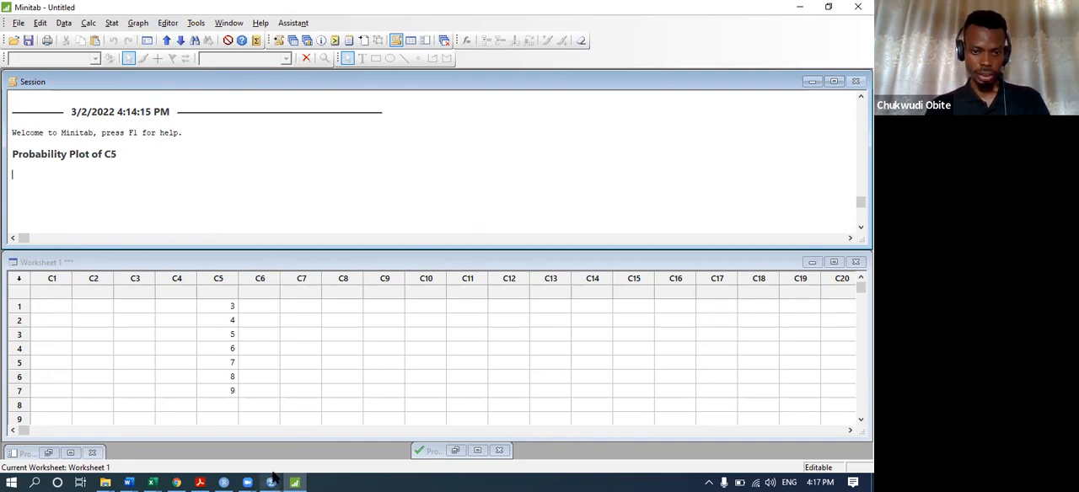
{"action": "mouse_move", "coordinate": [271, 479]}
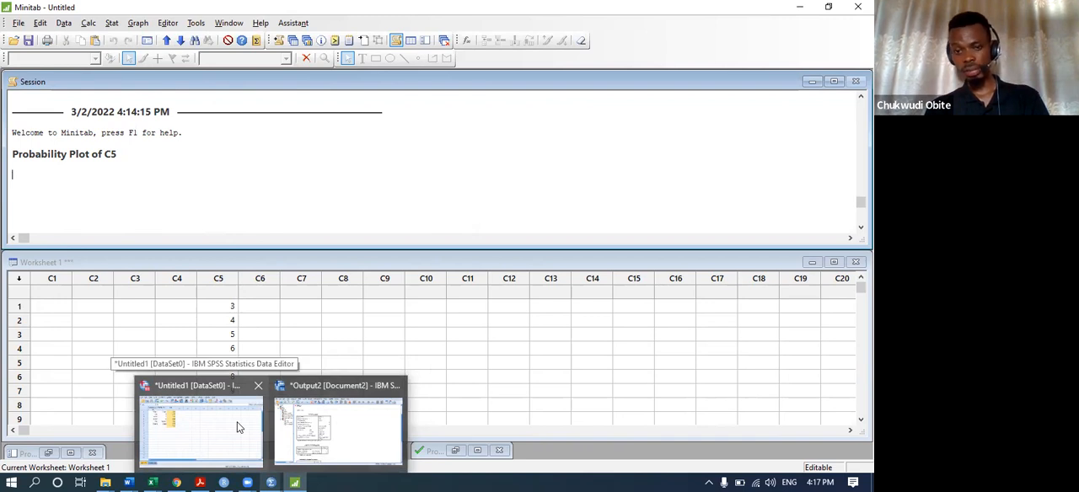
{"action": "left_click", "coordinate": [455, 451]}
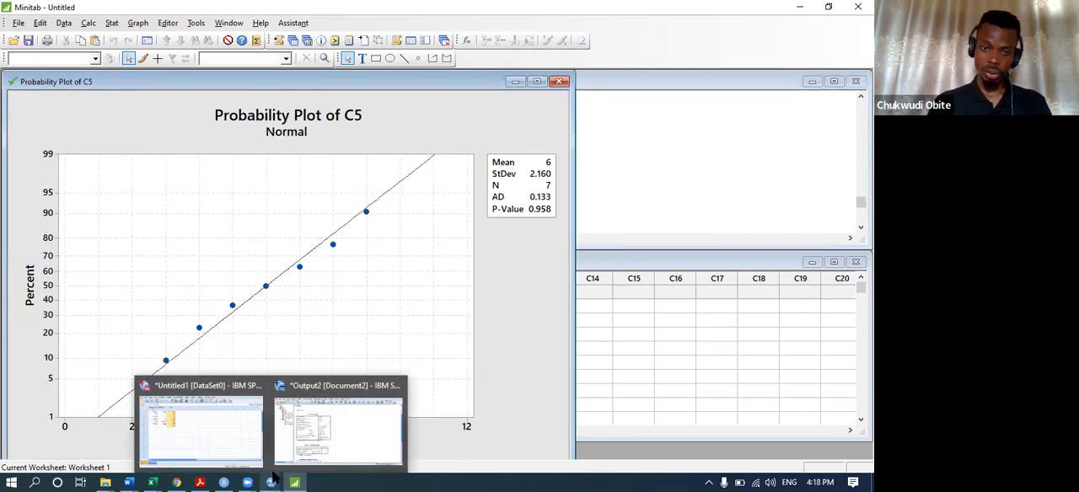
{"action": "left_click", "coordinate": [331, 432]}
{"action": "scroll", "coordinate": [412, 271], "scroll_direction": "down", "scroll_amount": 10}
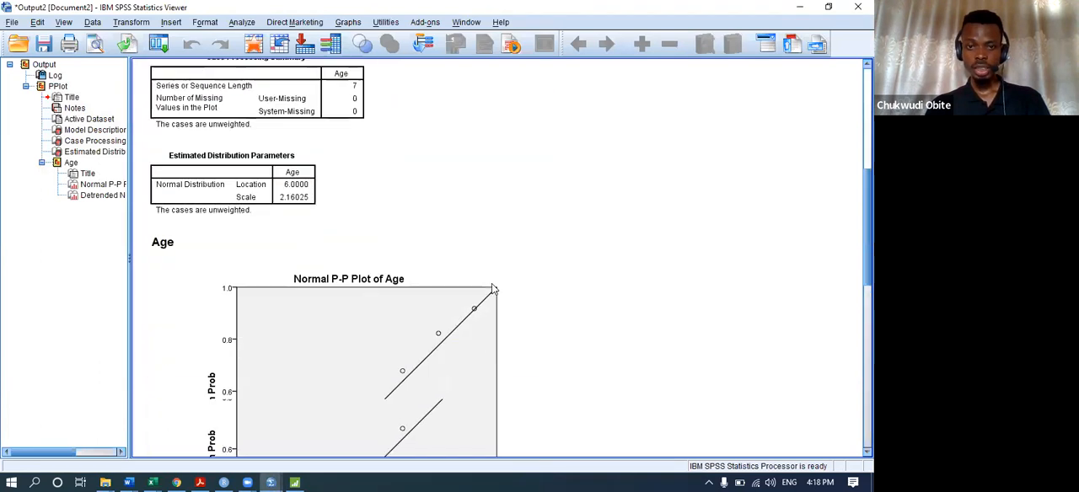
{"action": "scroll", "coordinate": [391, 289], "scroll_direction": "up", "scroll_amount": 5}
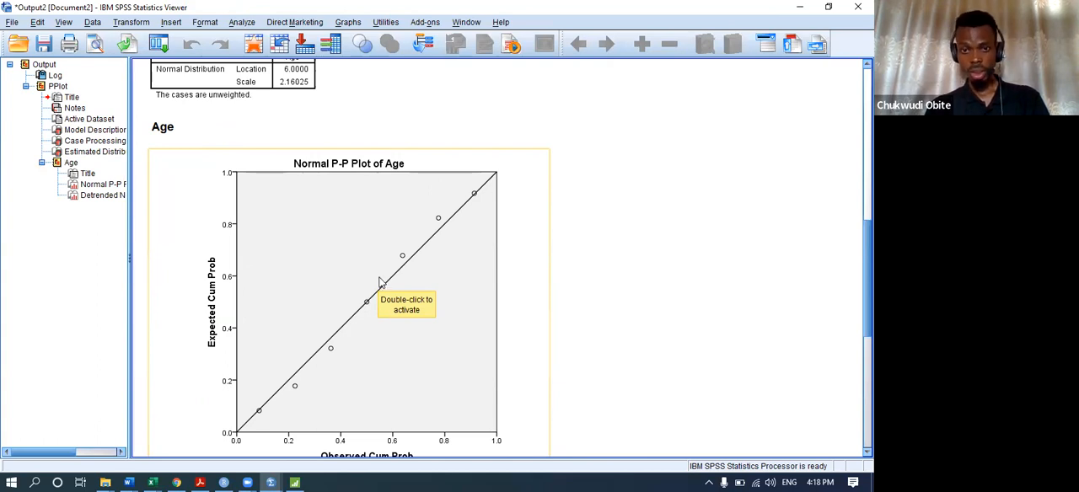
Open the normal P-P plot of Age in the Chart Editor and select its data markers.
{"action": "left_click", "coordinate": [376, 264]}
{"action": "double_click", "coordinate": [412, 202]}
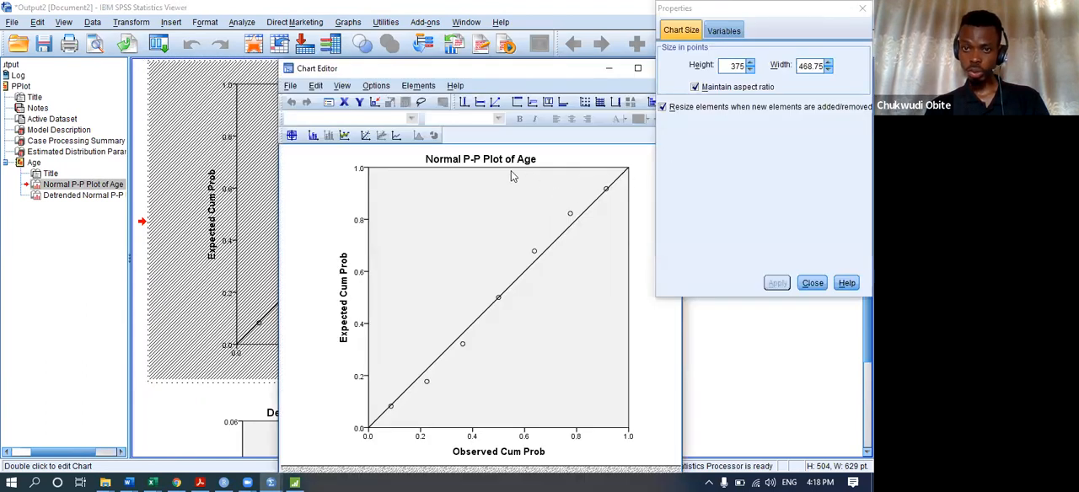
{"action": "left_click", "coordinate": [535, 252]}
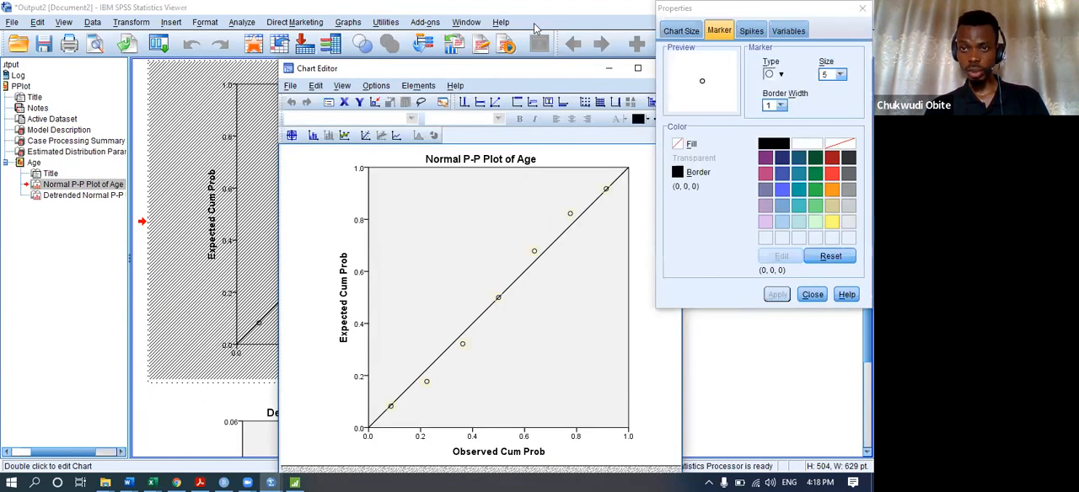
Try a red fill and a yellow fill on the P-P plot's data markers.
{"action": "left_click", "coordinate": [647, 119]}
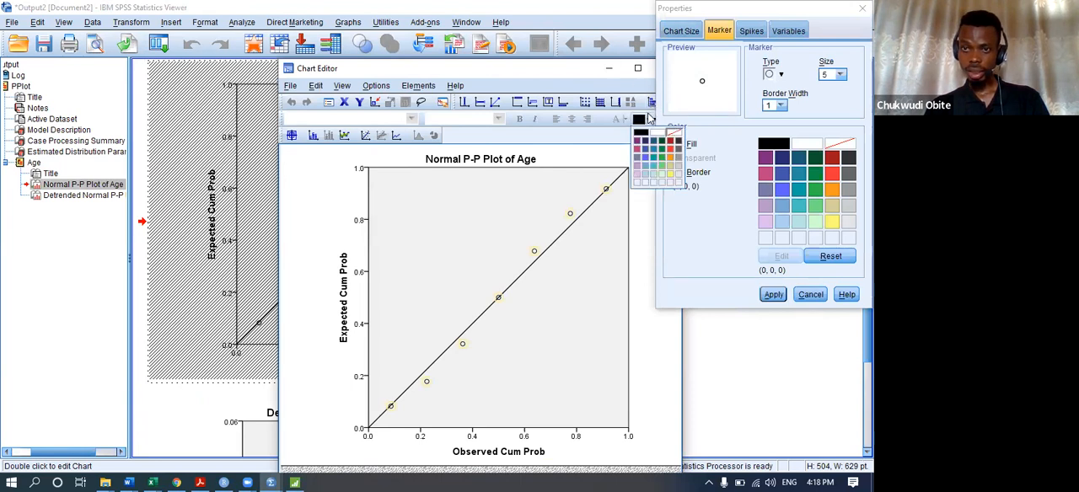
{"action": "left_click", "coordinate": [671, 150]}
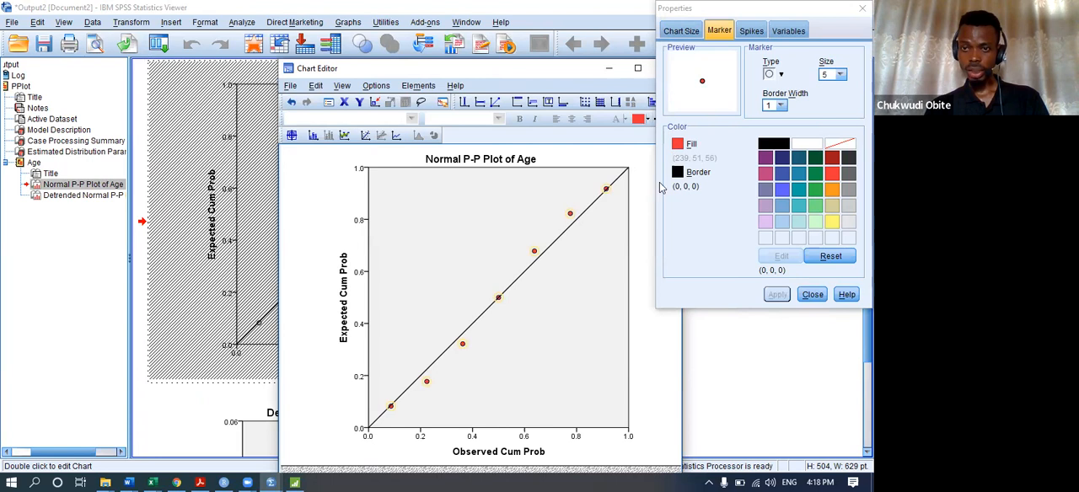
{"action": "left_click", "coordinate": [647, 119]}
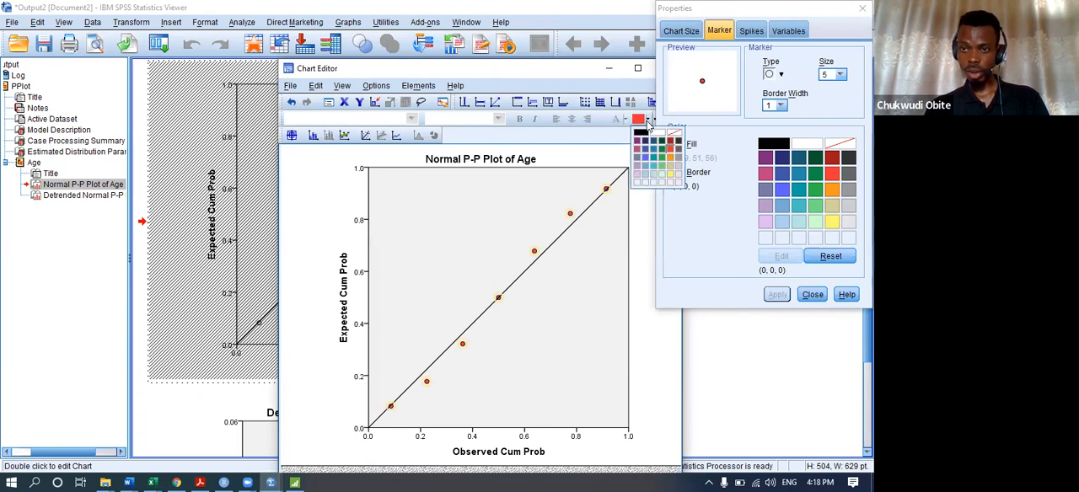
{"action": "left_click", "coordinate": [671, 174]}
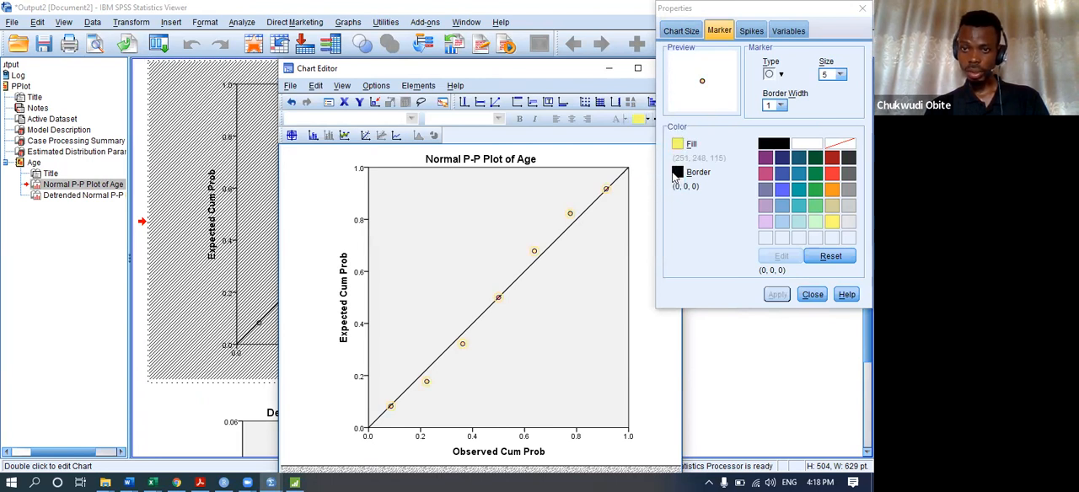
Fill the P-P plot's data markers with greyish blue (121, 122, 157) and close the Chart Editor.
{"action": "left_click", "coordinate": [647, 120]}
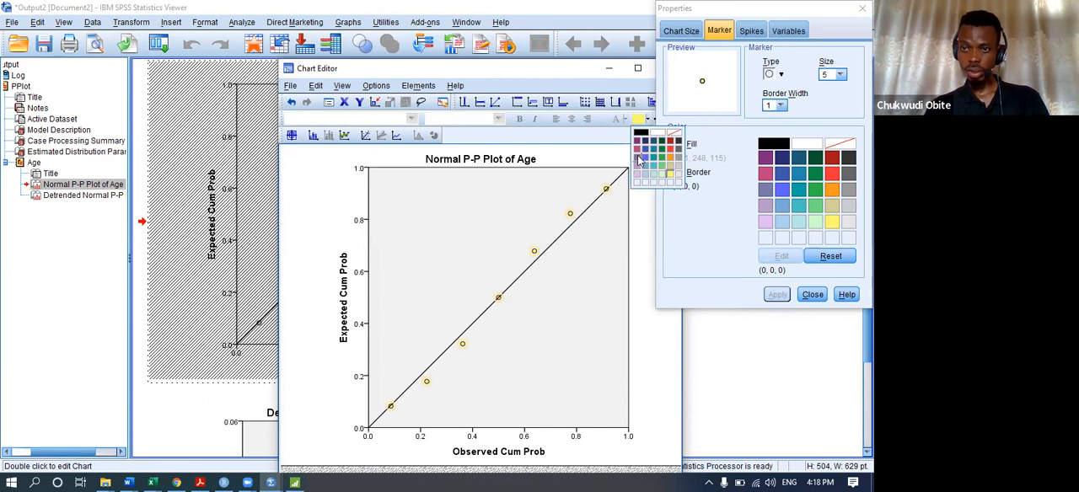
{"action": "left_click", "coordinate": [638, 158]}
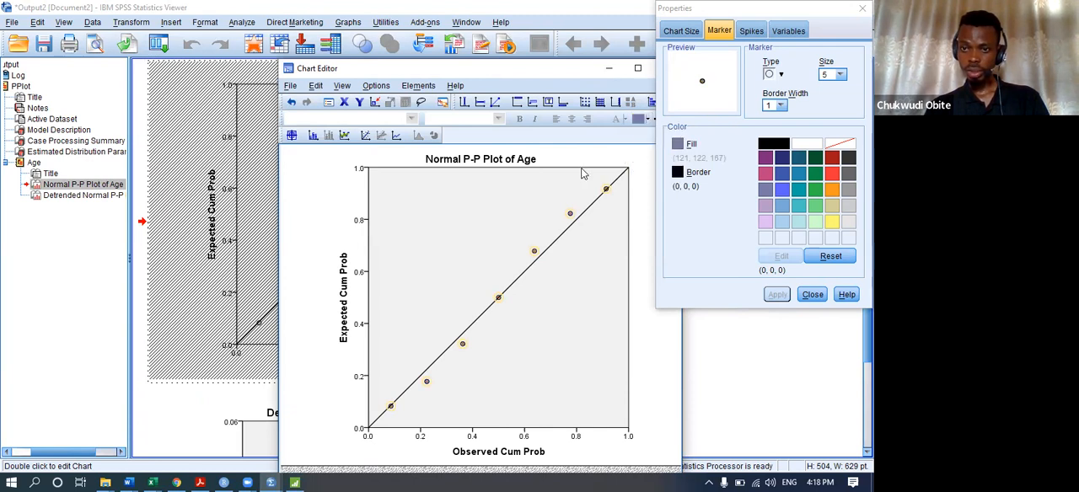
{"action": "left_click", "coordinate": [495, 164]}
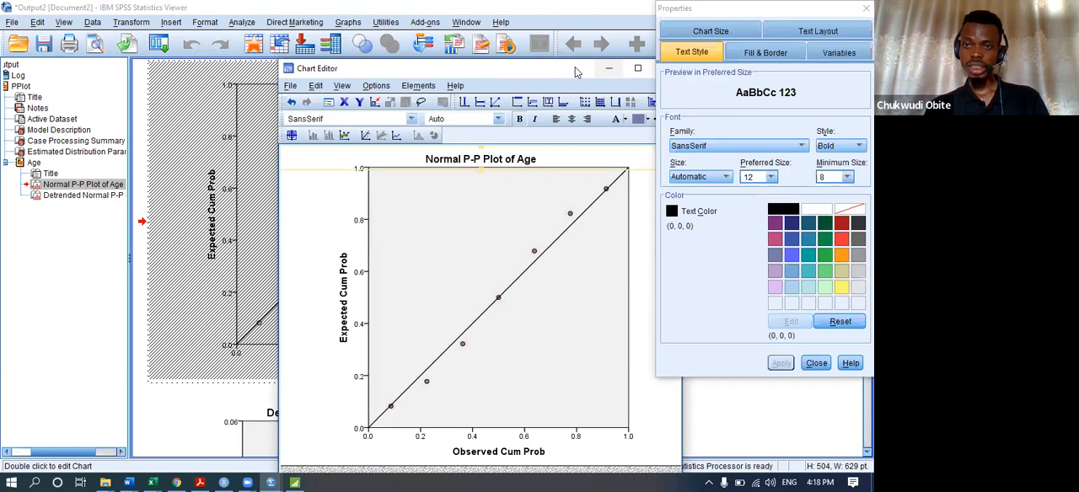
{"action": "left_click_drag", "start_coordinate": [557, 69], "coordinate": [485, 60]}
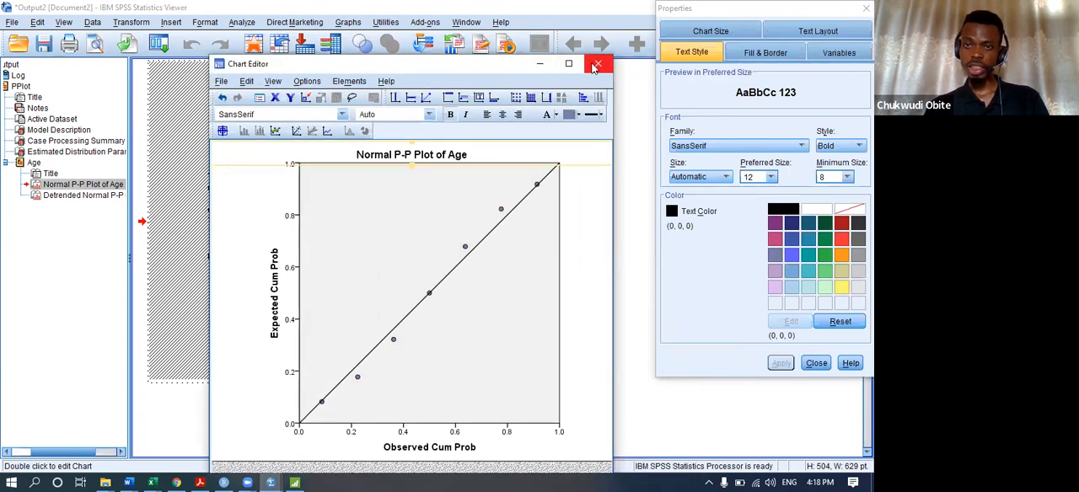
{"action": "left_click", "coordinate": [594, 58]}
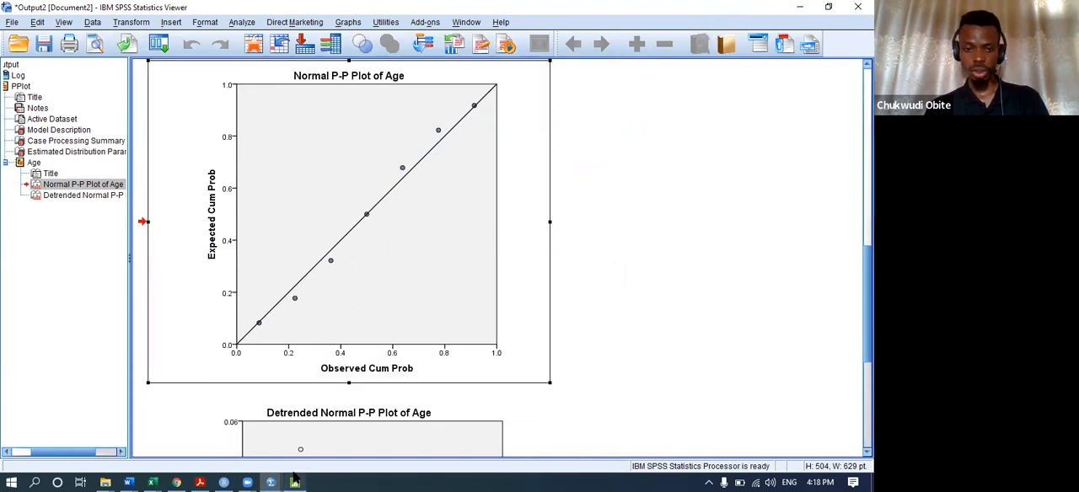
Switch to Minitab and inspect the edit settings of the C5 probability plot's data region and distribution fit line without changing them.
{"action": "key", "text": "alt+Tab"}
{"action": "double_click", "coordinate": [324, 261]}
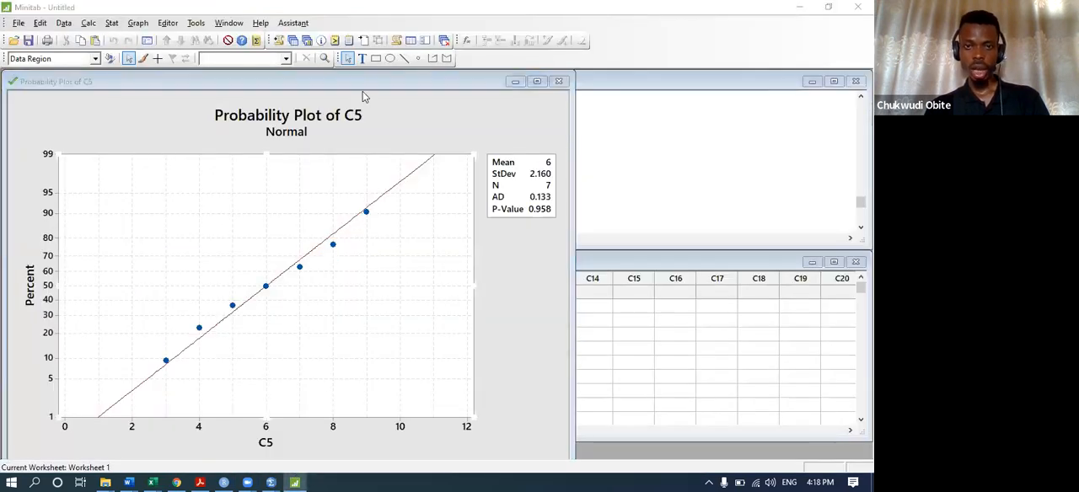
{"action": "left_click", "coordinate": [564, 126]}
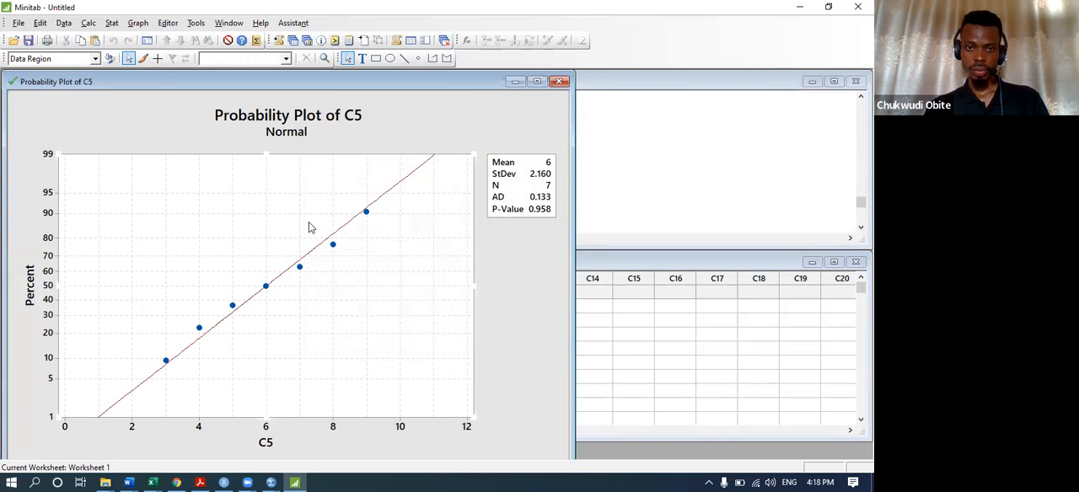
{"action": "double_click", "coordinate": [307, 254]}
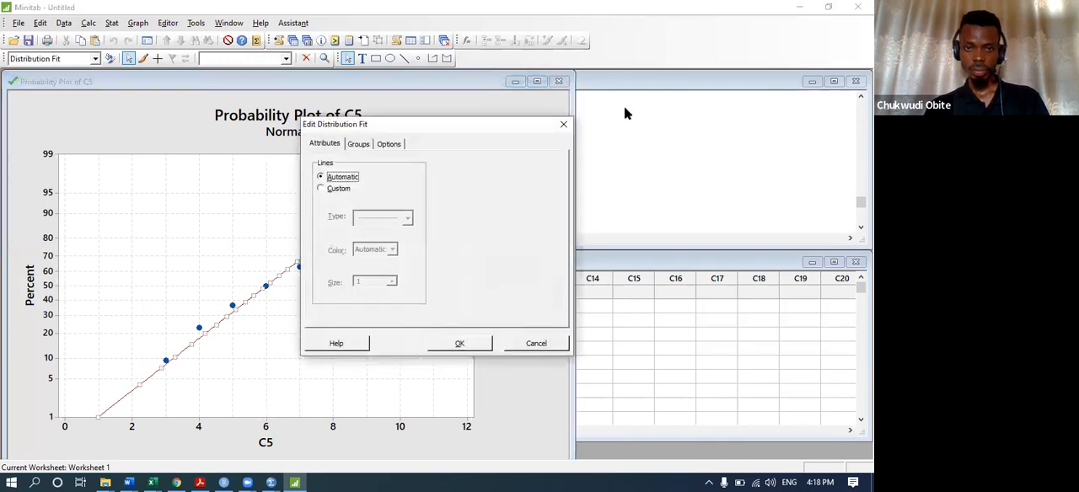
{"action": "left_click", "coordinate": [562, 126]}
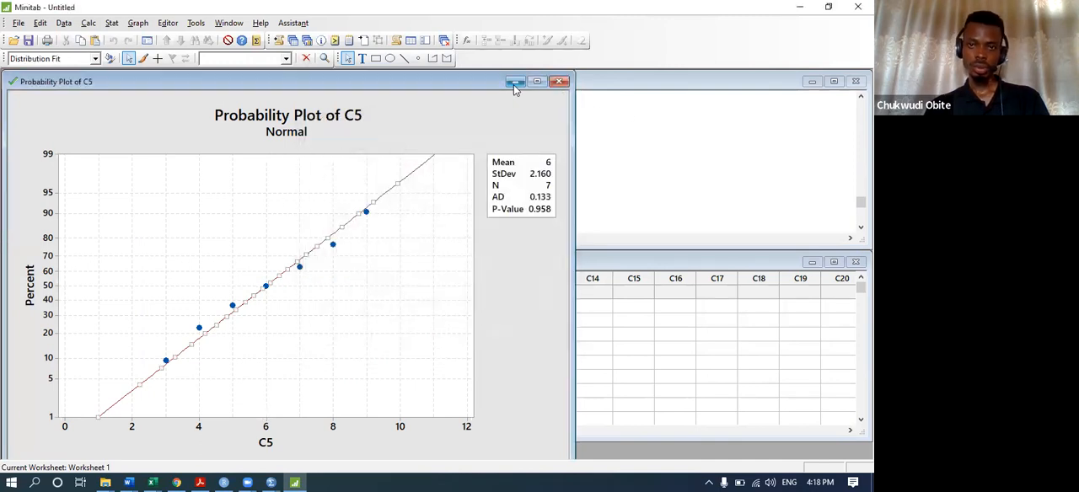
Switch to the SPSS Data Editor and widen its window to show more of the data sheet.
{"action": "mouse_move", "coordinate": [271, 482]}
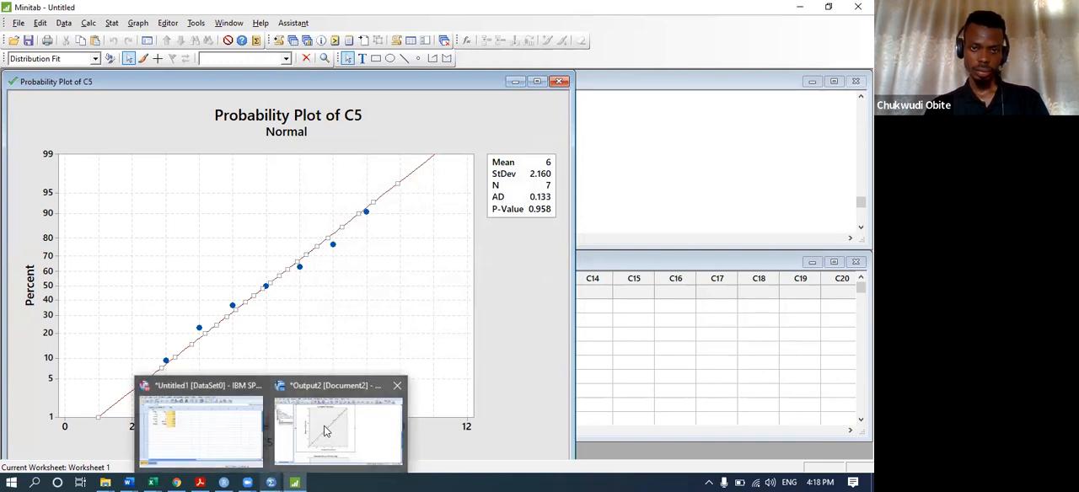
{"action": "left_click", "coordinate": [228, 428]}
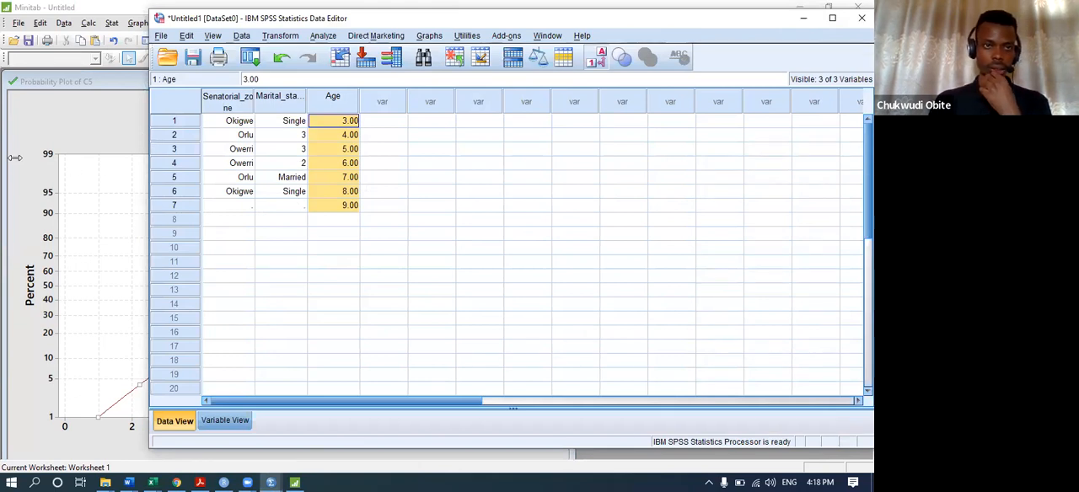
{"action": "left_click_drag", "start_coordinate": [14, 157], "coordinate": [17, 157]}
{"action": "left_click", "coordinate": [29, 36]}
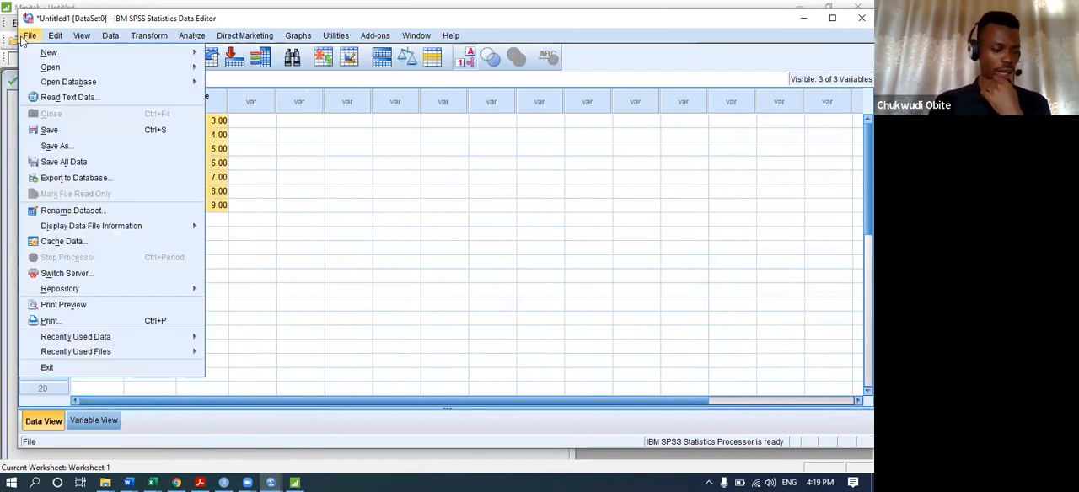
{"action": "mouse_move", "coordinate": [191, 39]}
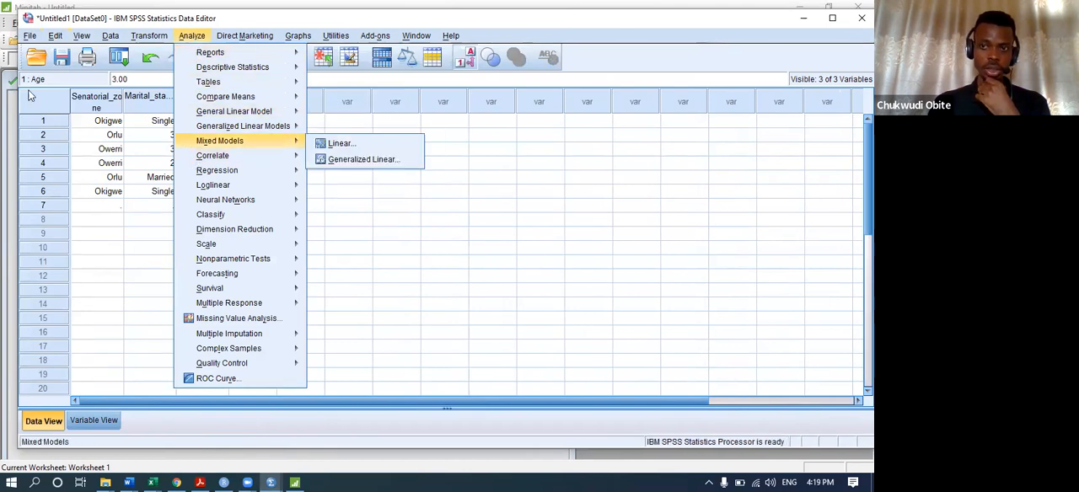
{"action": "mouse_move", "coordinate": [48, 38]}
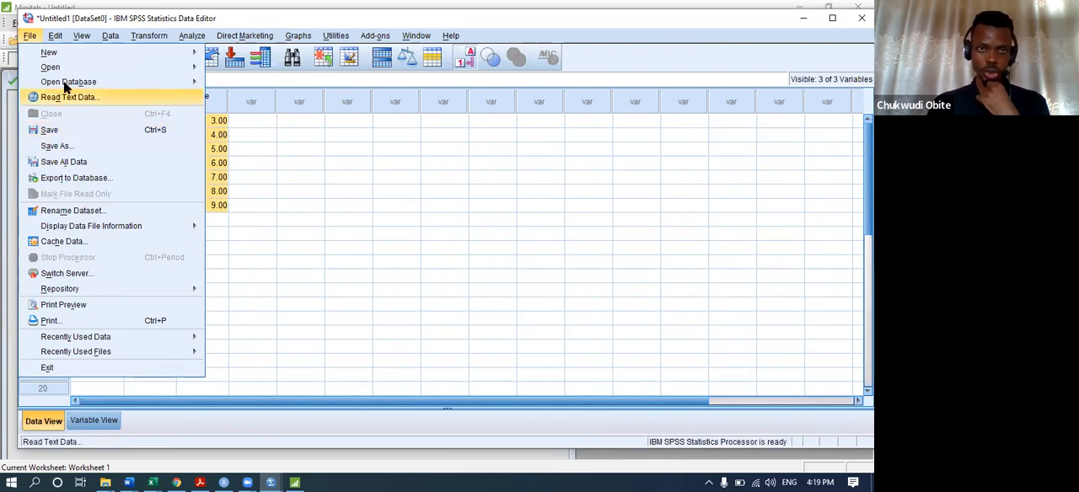
{"action": "mouse_move", "coordinate": [71, 57]}
{"action": "mouse_move", "coordinate": [99, 73]}
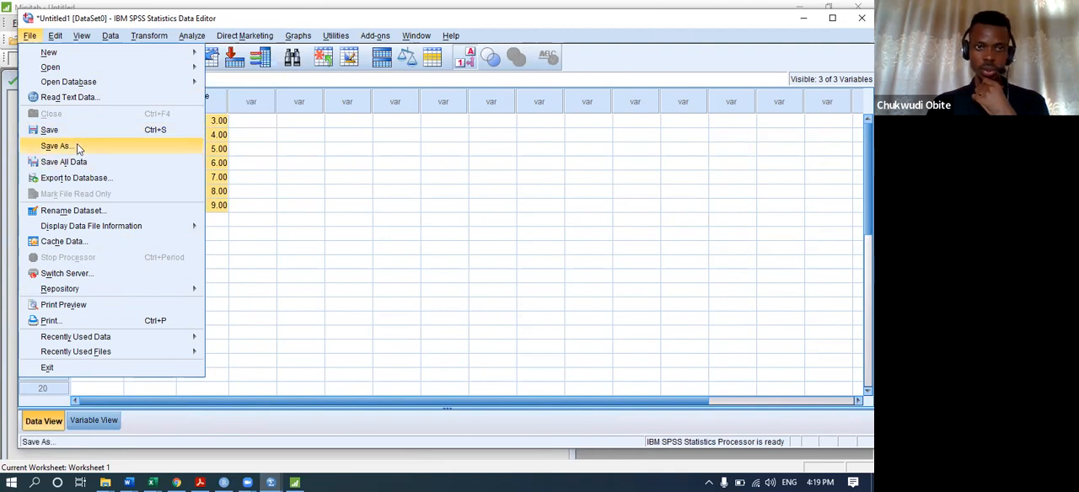
{"action": "mouse_move", "coordinate": [108, 231]}
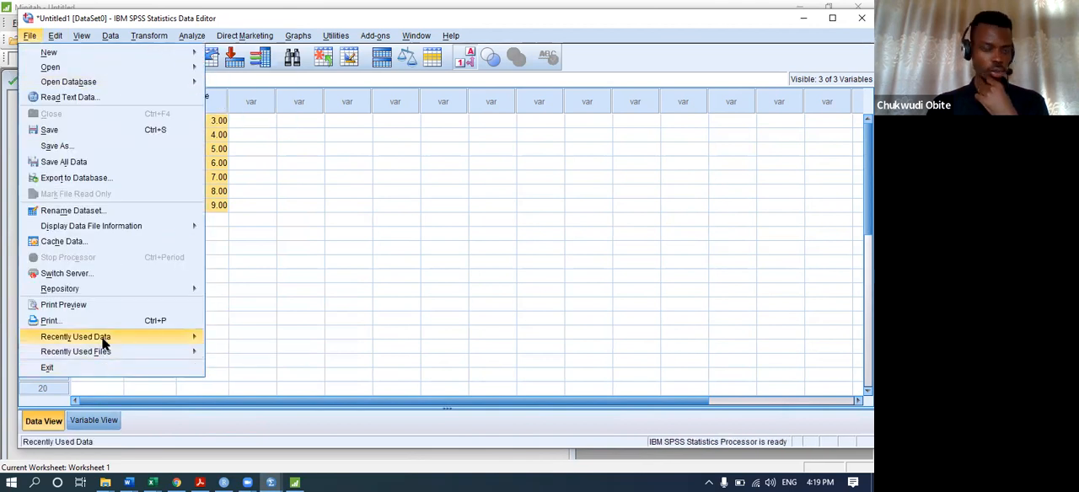
{"action": "mouse_move", "coordinate": [98, 340]}
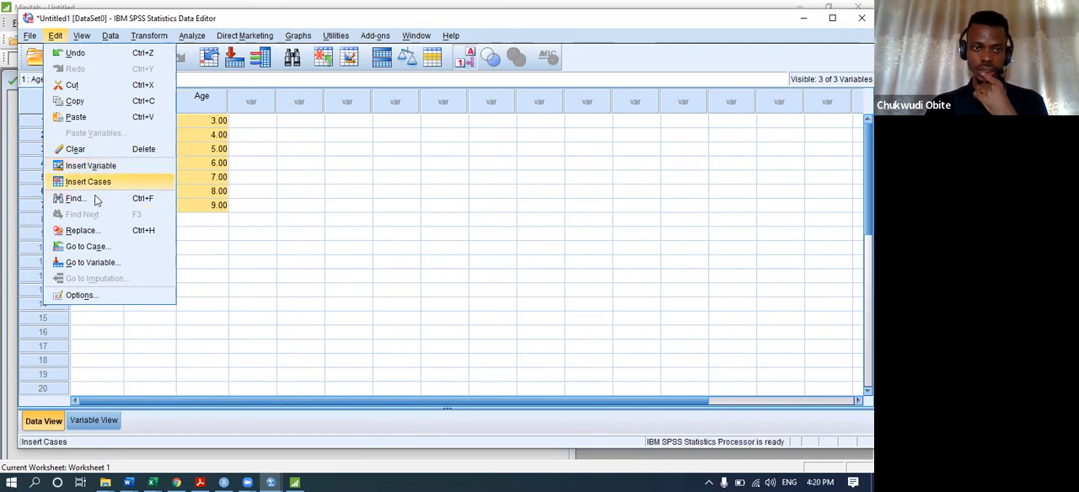
{"action": "left_click", "coordinate": [255, 205]}
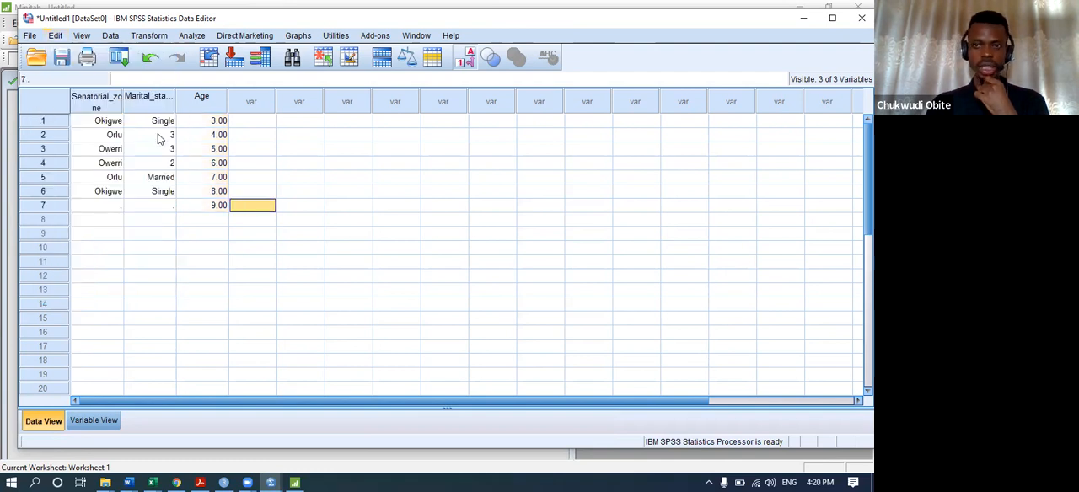
Insert a new empty variable in front of the Age variable.
{"action": "left_click", "coordinate": [202, 98]}
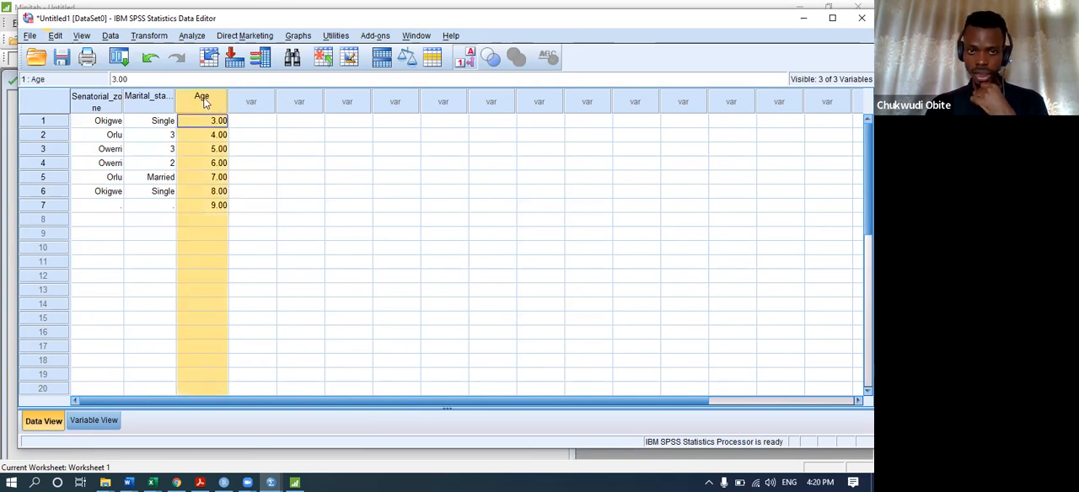
{"action": "double_click", "coordinate": [201, 98]}
{"action": "double_click", "coordinate": [48, 93]}
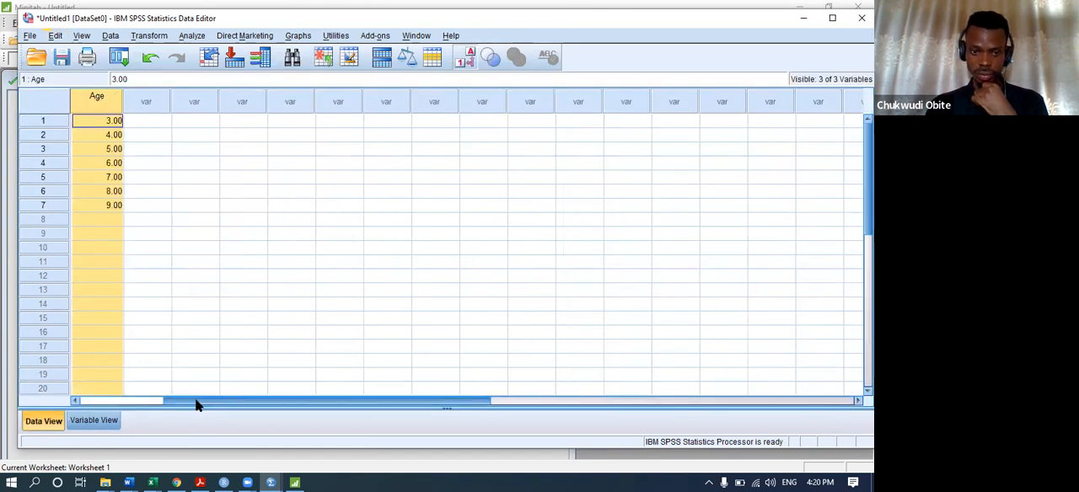
{"action": "left_click_drag", "start_coordinate": [195, 402], "coordinate": [111, 402]}
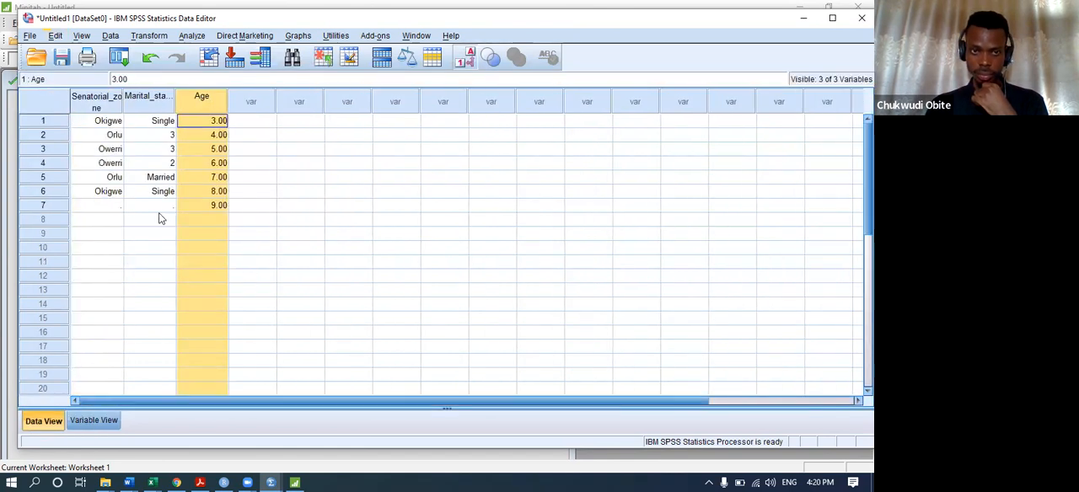
{"action": "right_click", "coordinate": [207, 98]}
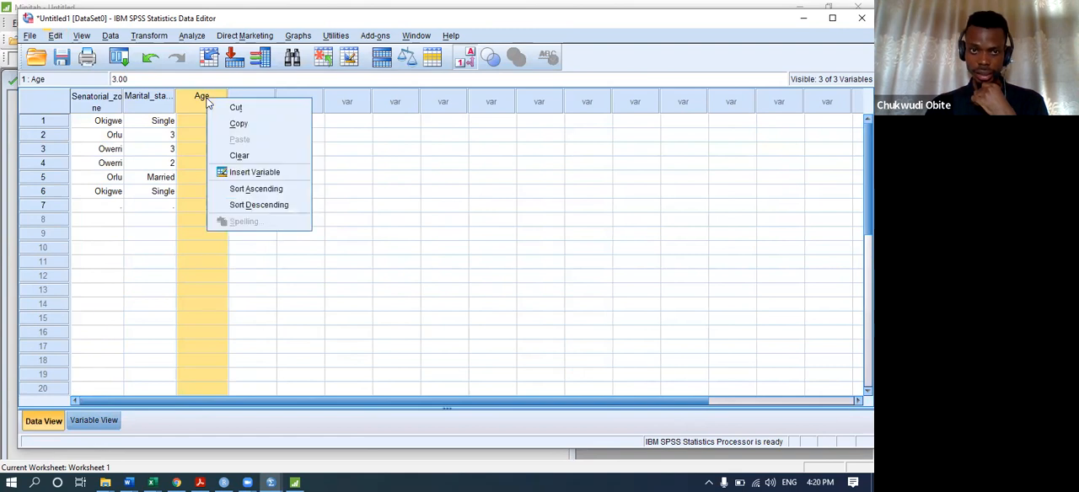
{"action": "left_click", "coordinate": [245, 174]}
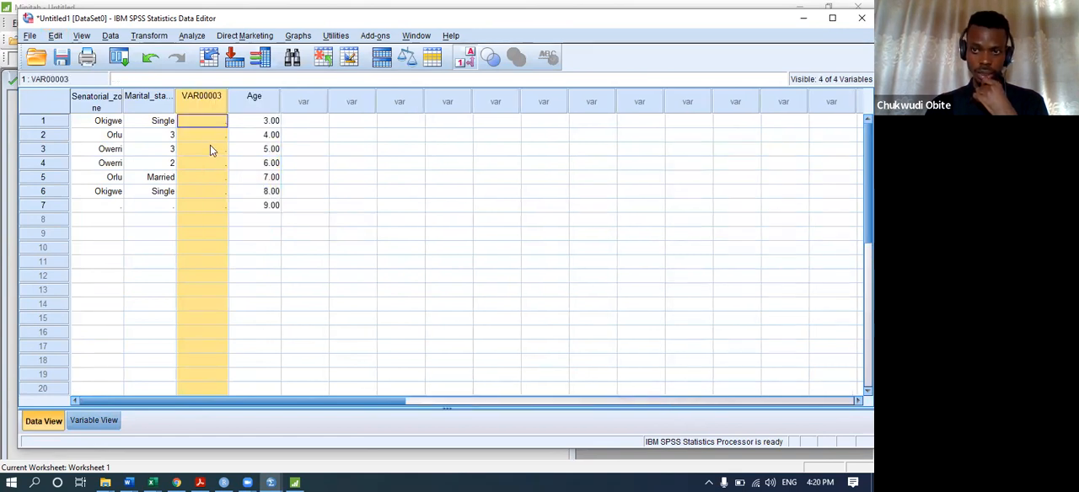
Highlight the variable columns one by one from Senatorial_zone to Age and back to examine how variables are laid out.
{"action": "left_click", "coordinate": [90, 107]}
{"action": "left_click", "coordinate": [165, 107]}
{"action": "left_click", "coordinate": [200, 102]}
{"action": "left_click", "coordinate": [257, 108]}
{"action": "left_click", "coordinate": [202, 103]}
{"action": "left_click", "coordinate": [149, 102]}
{"action": "left_click", "coordinate": [95, 102]}
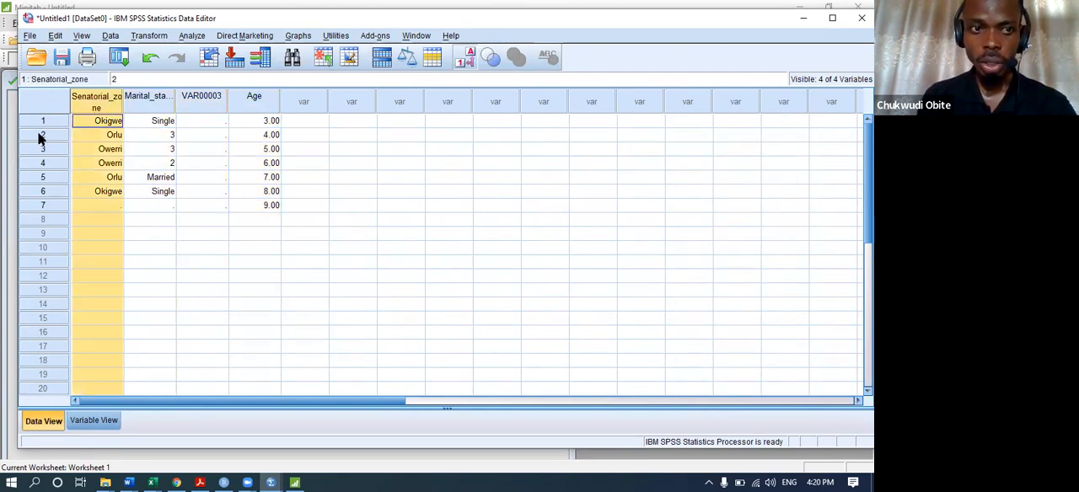
Highlight individual case rows, including filled and empty ones down to row 11, to examine how cases are laid out.
{"action": "left_click", "coordinate": [43, 121]}
{"action": "left_click", "coordinate": [44, 135]}
{"action": "left_click", "coordinate": [44, 149]}
{"action": "left_click", "coordinate": [43, 191]}
{"action": "left_click", "coordinate": [40, 221]}
{"action": "left_click", "coordinate": [39, 207]}
{"action": "left_click", "coordinate": [40, 177]}
{"action": "left_click", "coordinate": [42, 164]}
{"action": "left_click", "coordinate": [43, 121]}
{"action": "left_click", "coordinate": [44, 136]}
{"action": "left_click", "coordinate": [44, 178]}
{"action": "left_click", "coordinate": [42, 206]}
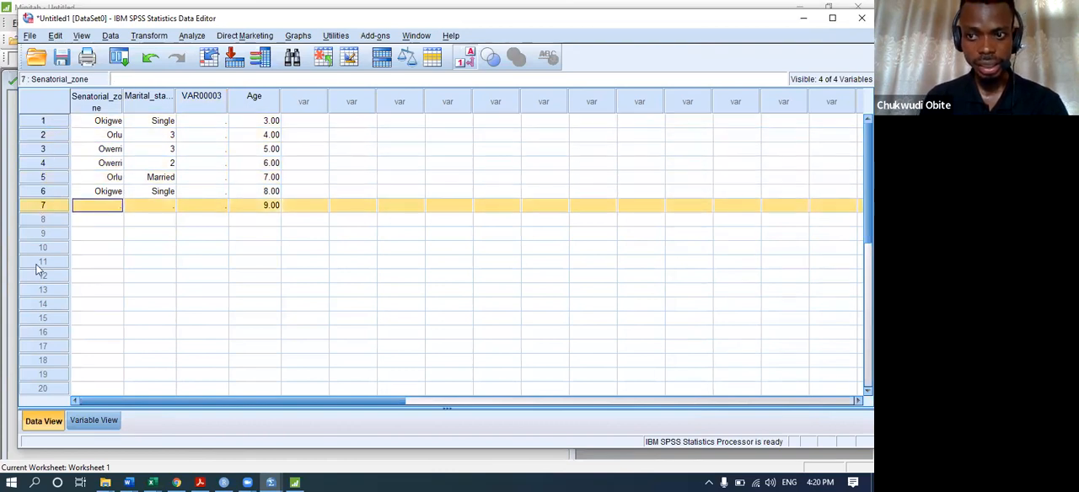
{"action": "left_click", "coordinate": [39, 264]}
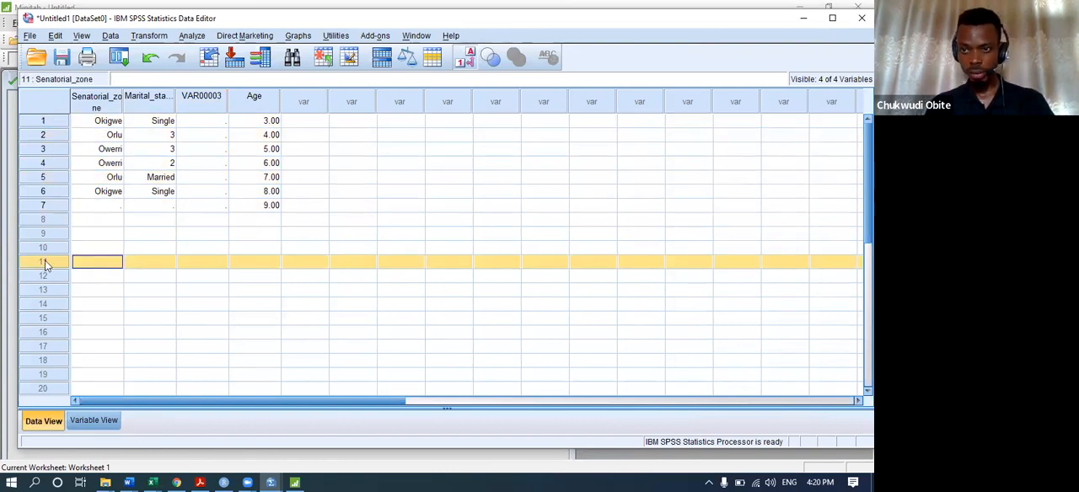
Go through the four variable columns once more, then inspect empty cells under Age and Marital_status.
{"action": "left_click", "coordinate": [96, 100]}
{"action": "left_click", "coordinate": [156, 100]}
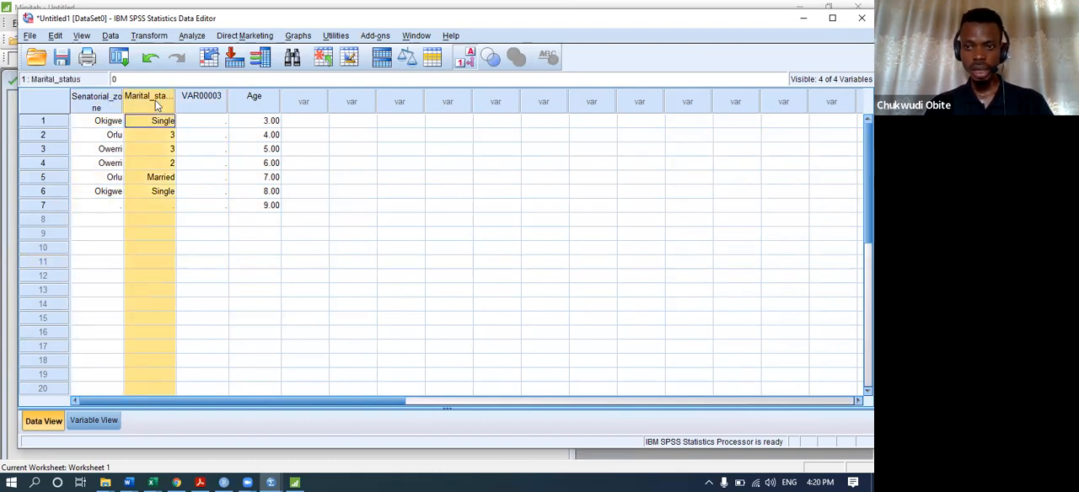
{"action": "left_click", "coordinate": [213, 102]}
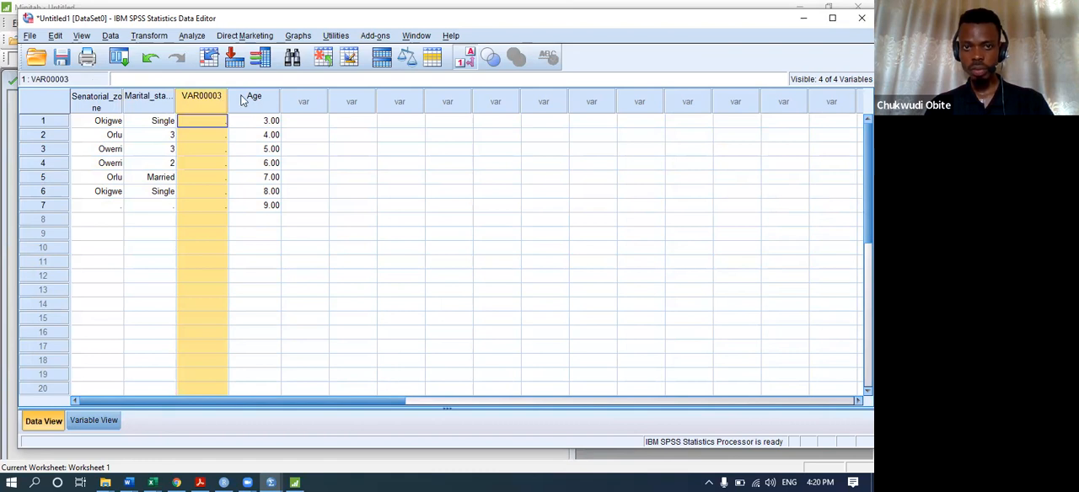
{"action": "left_click", "coordinate": [253, 99]}
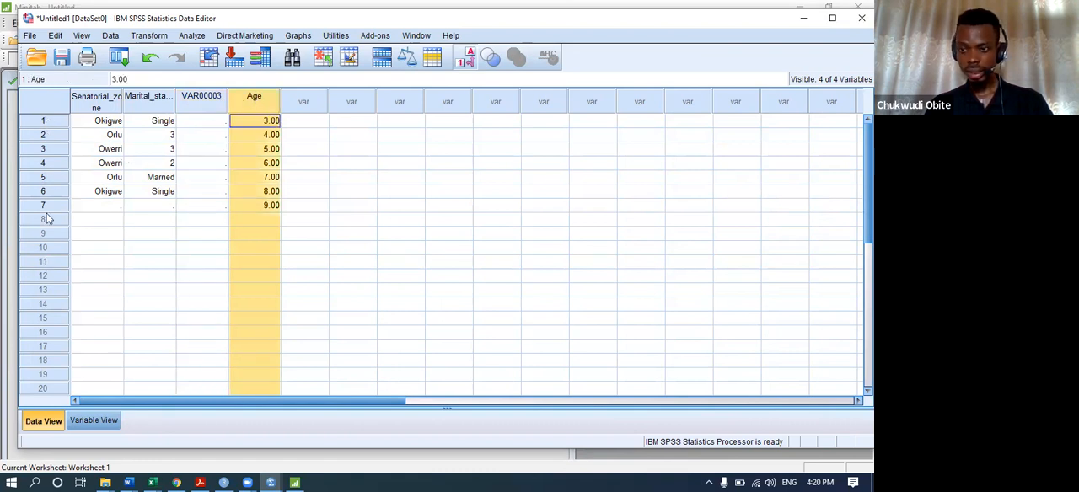
{"action": "left_click", "coordinate": [255, 263]}
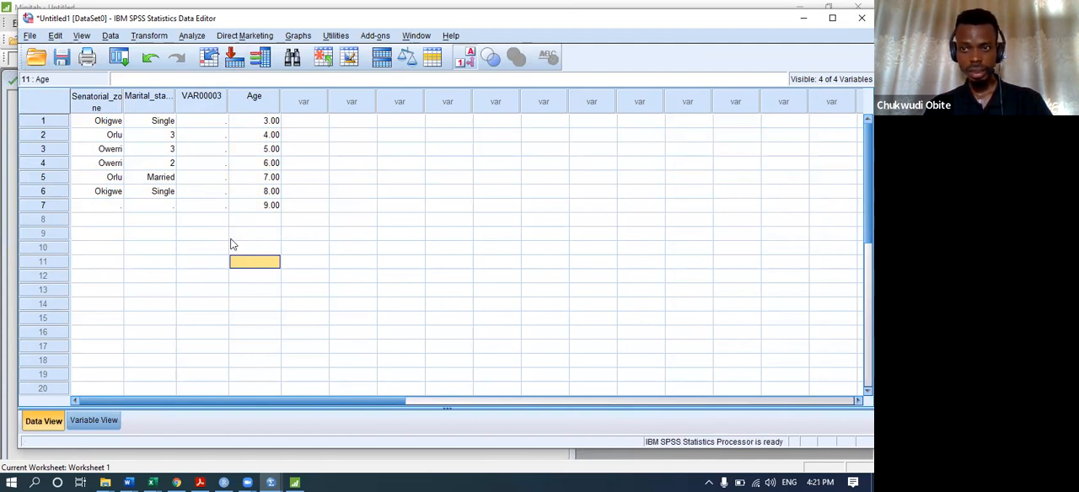
{"action": "left_click", "coordinate": [153, 374]}
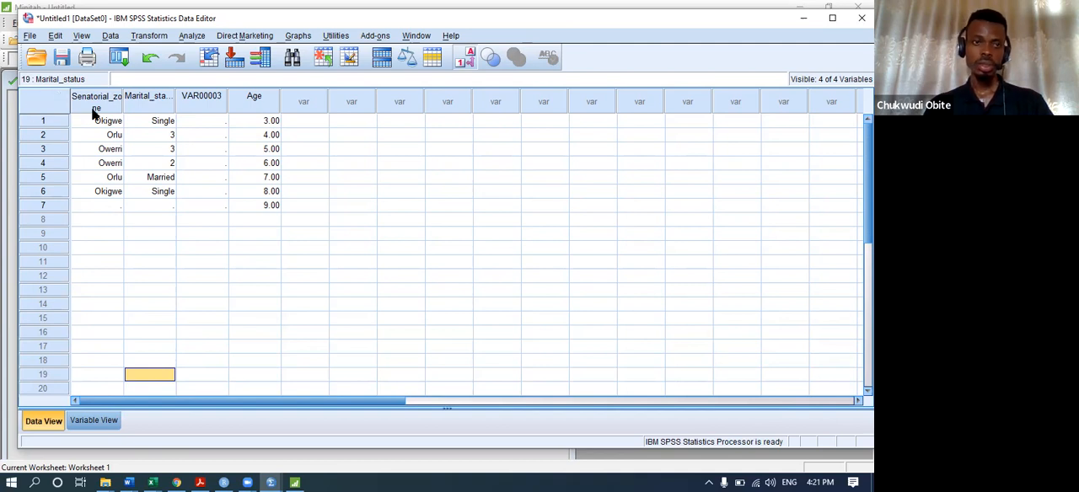
Insert an empty case above case 4 in the data sheet.
{"action": "left_click", "coordinate": [43, 163]}
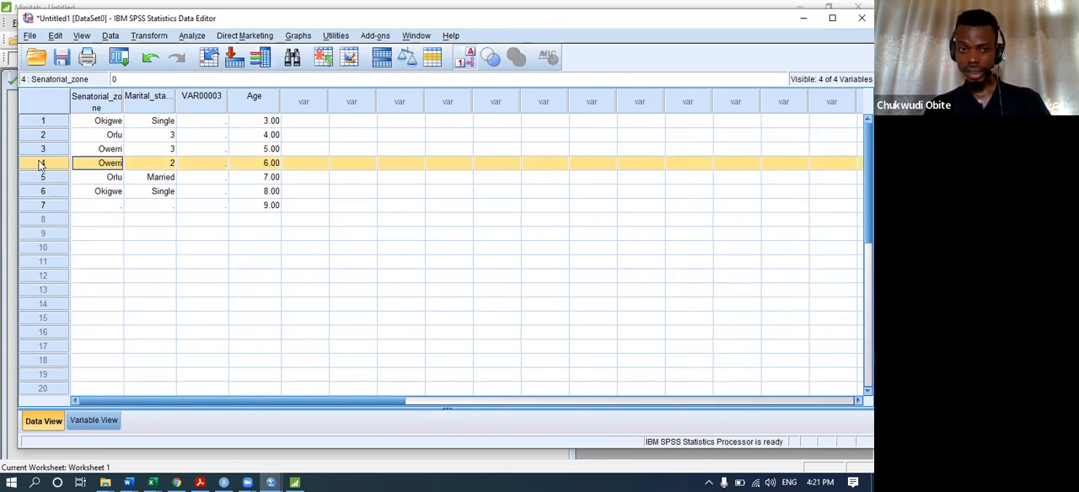
{"action": "right_click", "coordinate": [39, 165]}
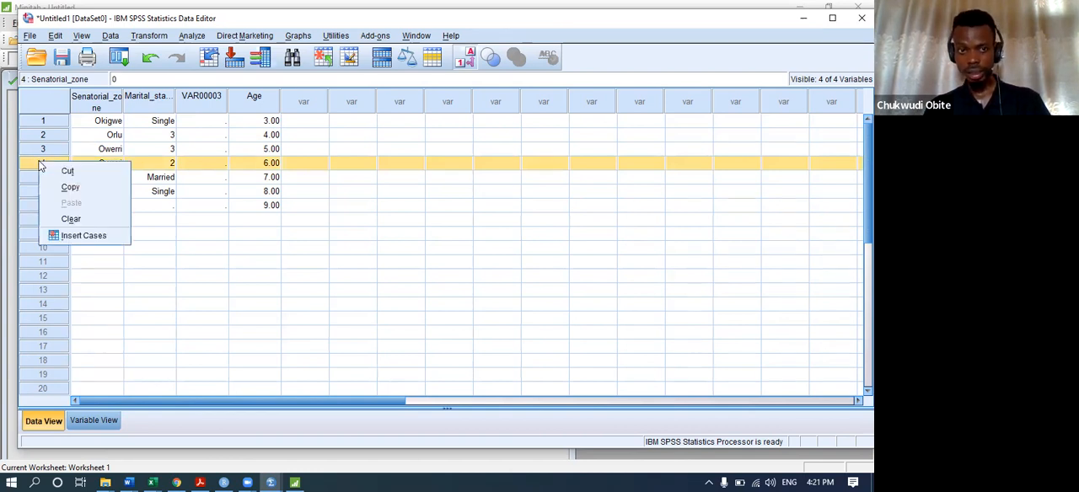
{"action": "left_click", "coordinate": [82, 236]}
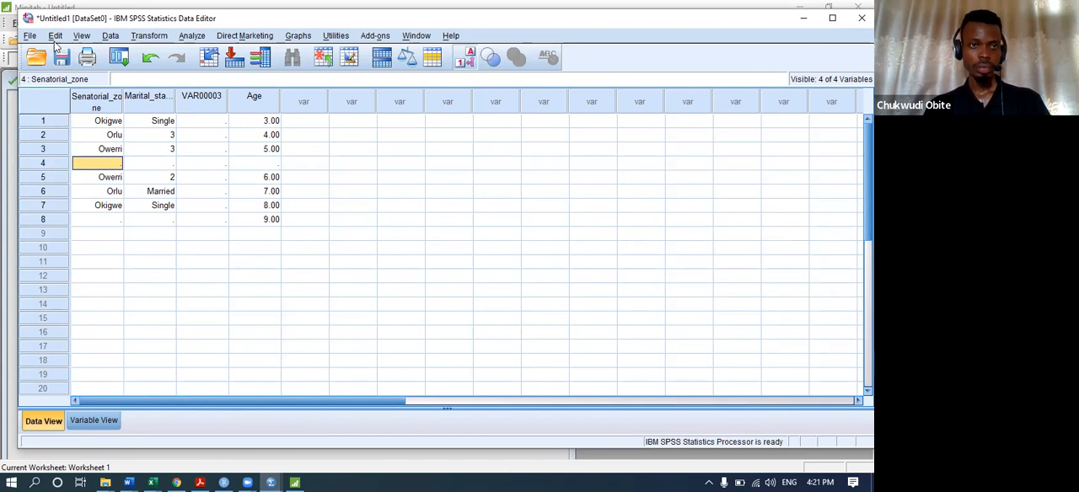
{"action": "left_click", "coordinate": [55, 36]}
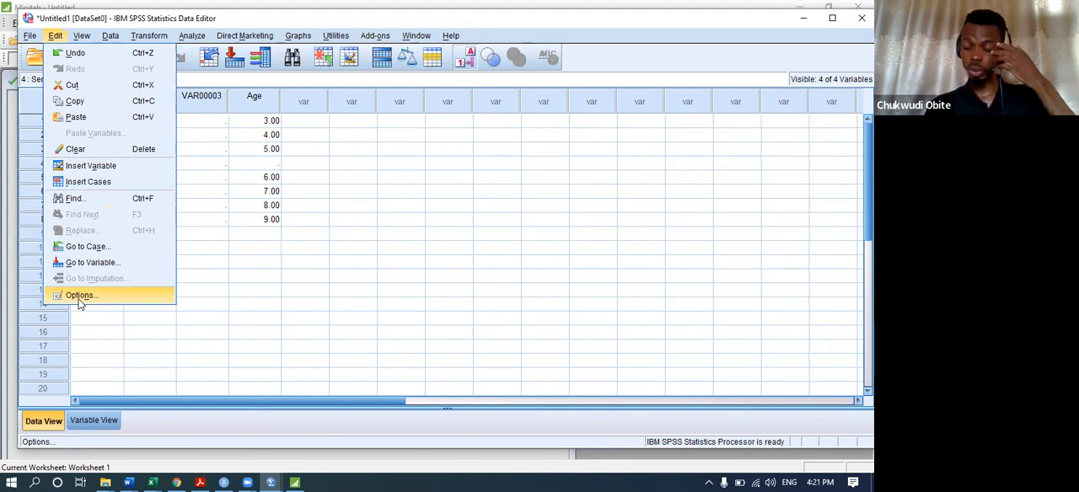
{"action": "left_click", "coordinate": [315, 152]}
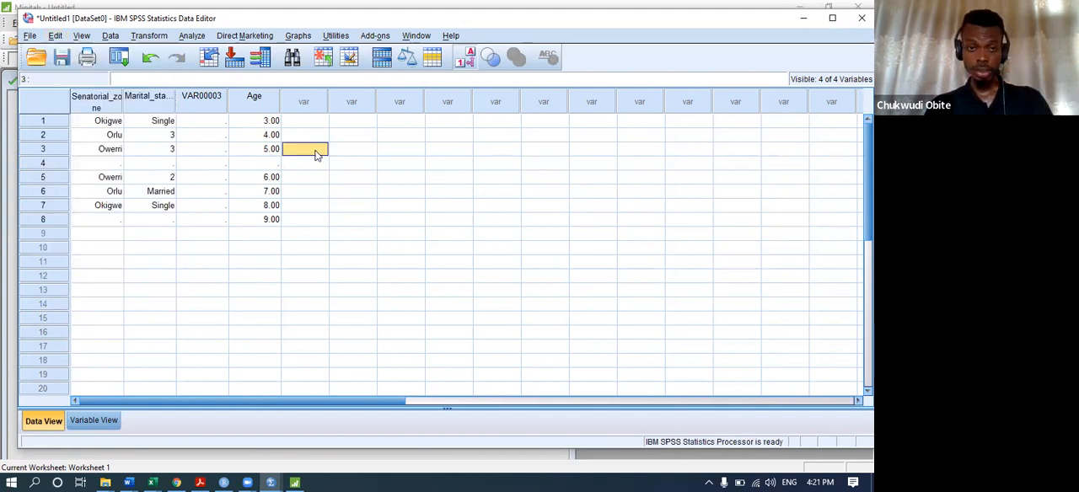
Cut the empty VAR00003 variable from the data sheet and select the Age column.
{"action": "left_click", "coordinate": [217, 101]}
{"action": "right_click", "coordinate": [218, 103]}
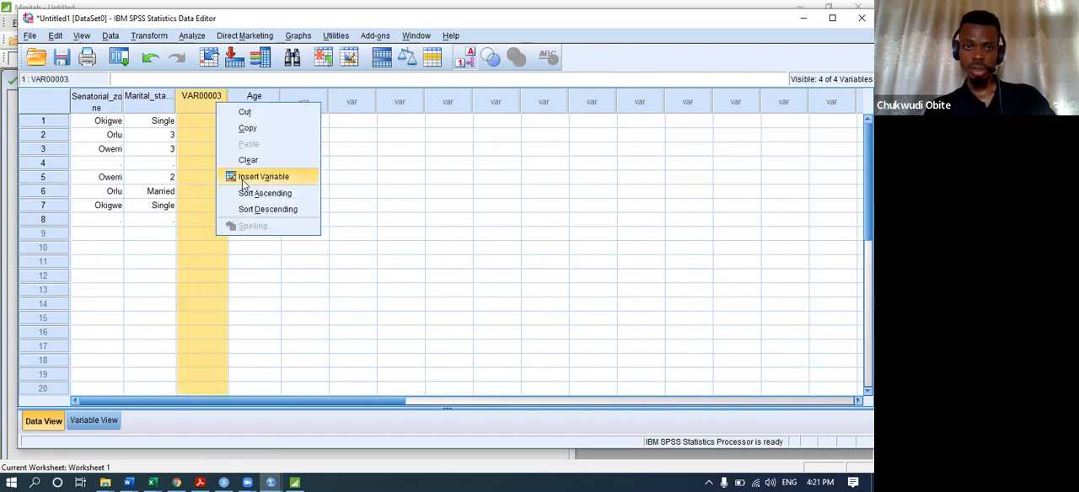
{"action": "left_click", "coordinate": [245, 112]}
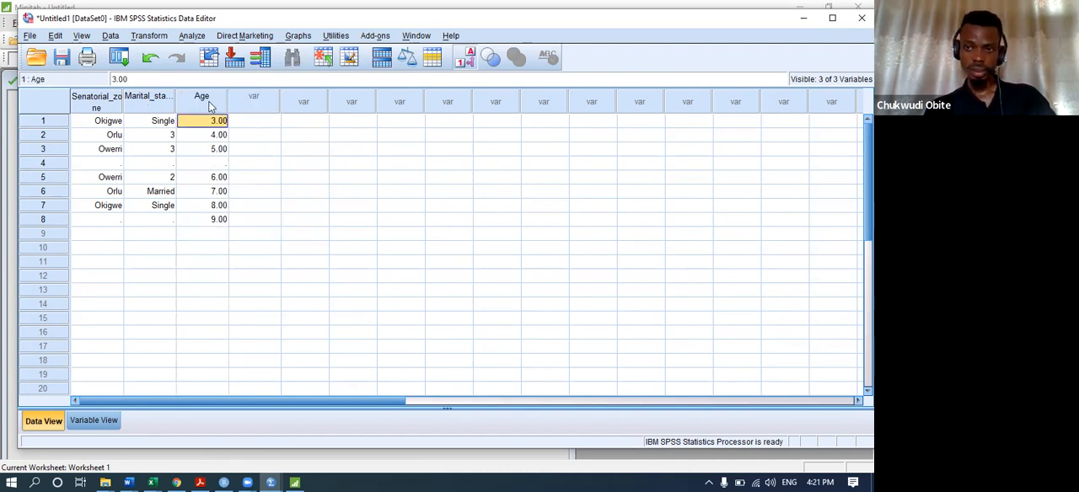
{"action": "left_click", "coordinate": [211, 105]}
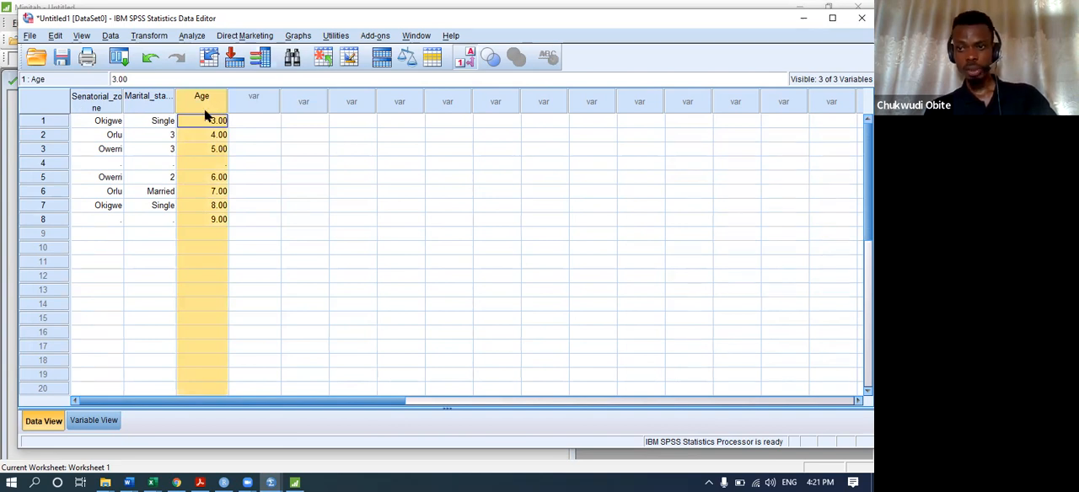
Open the Frequencies analysis and reset its variable selection.
{"action": "left_click", "coordinate": [192, 36]}
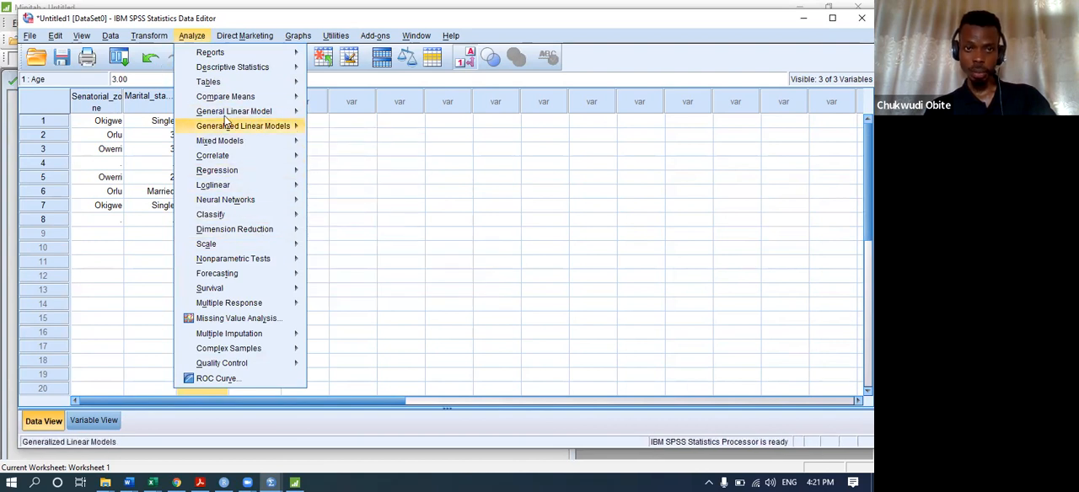
{"action": "mouse_move", "coordinate": [269, 68]}
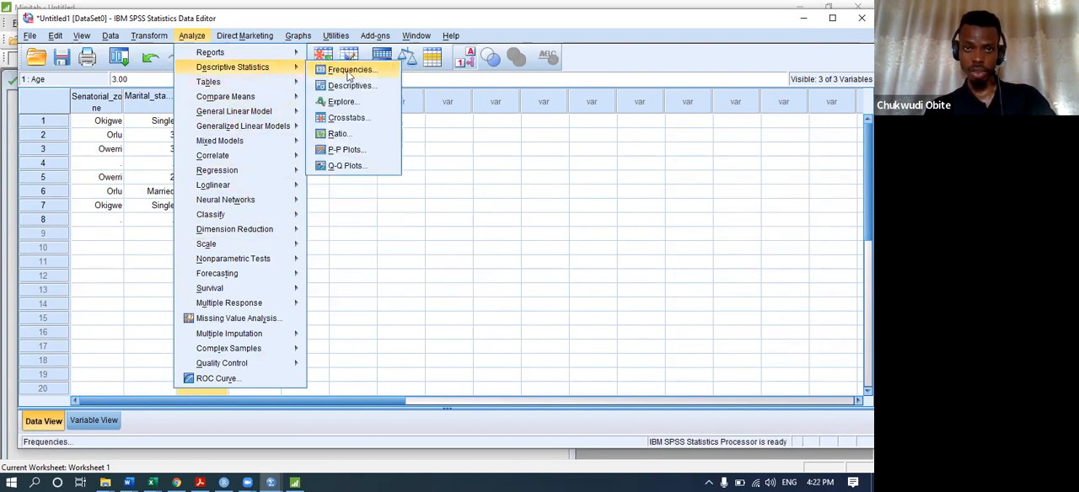
{"action": "left_click", "coordinate": [341, 69]}
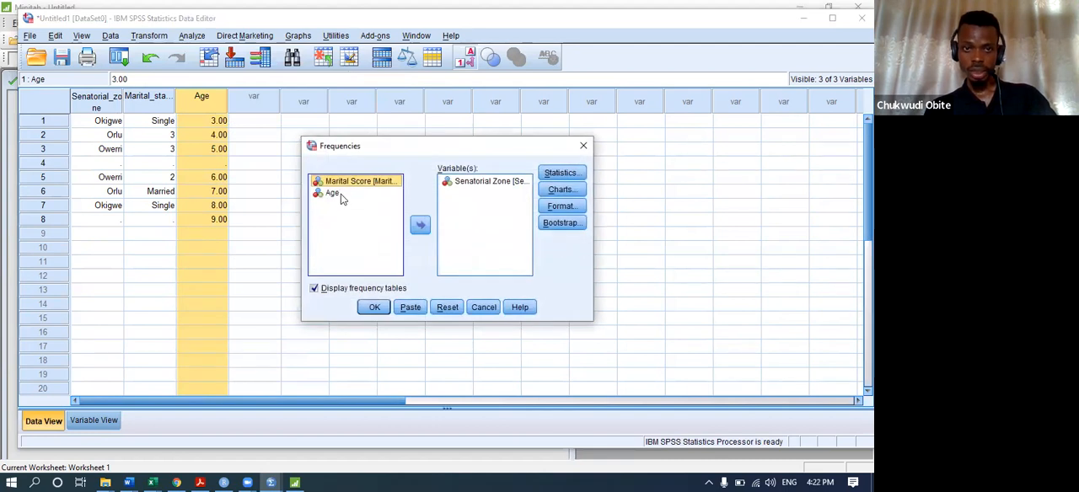
{"action": "left_click", "coordinate": [437, 310]}
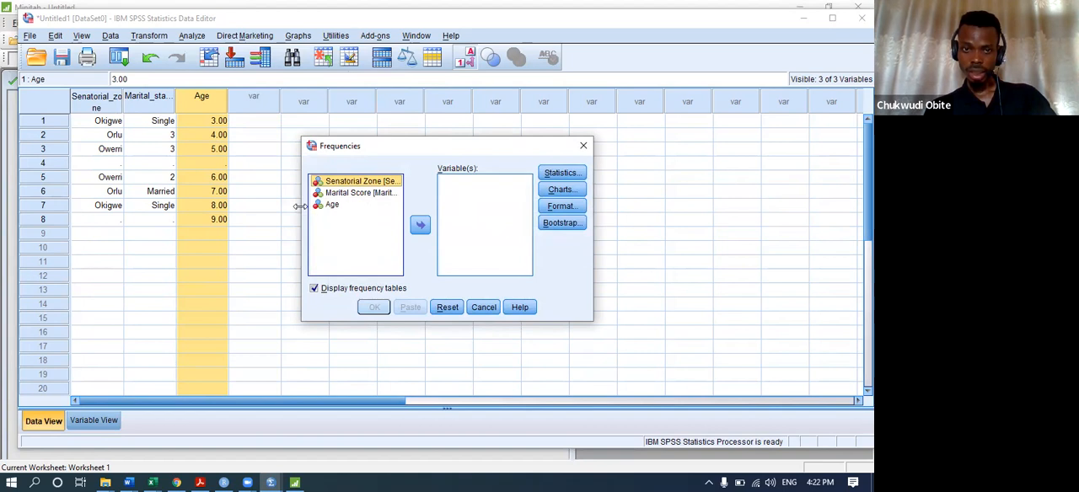
Enlarge the Frequencies dialog to examine the full variable names against the data sheet, then close it without running the analysis.
{"action": "left_click_drag", "start_coordinate": [299, 206], "coordinate": [111, 211]}
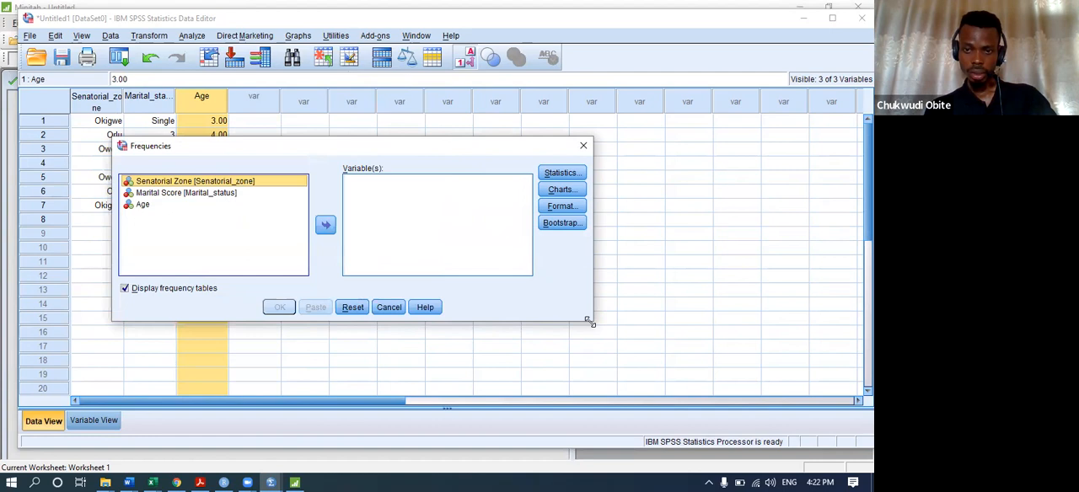
{"action": "left_click_drag", "start_coordinate": [589, 321], "coordinate": [735, 444]}
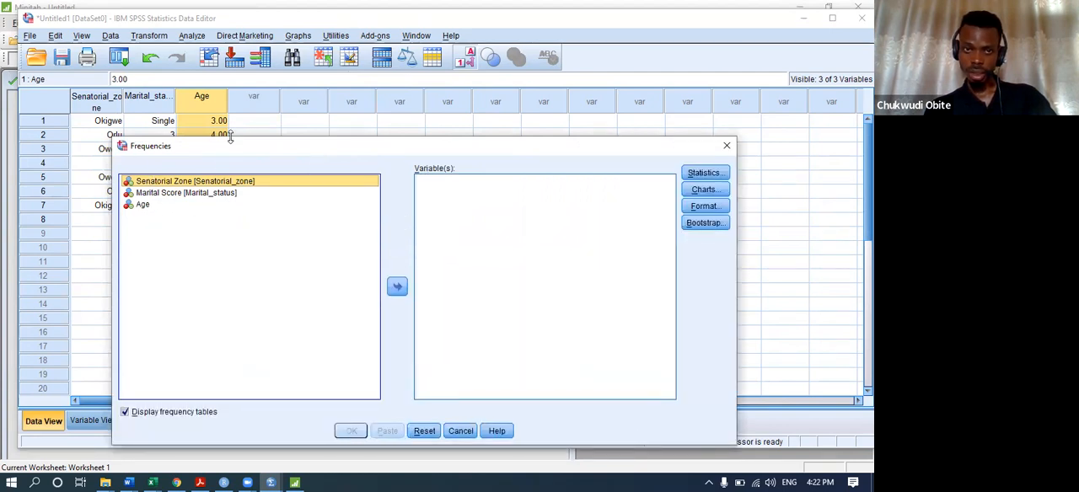
{"action": "left_click_drag", "start_coordinate": [229, 139], "coordinate": [223, 23]}
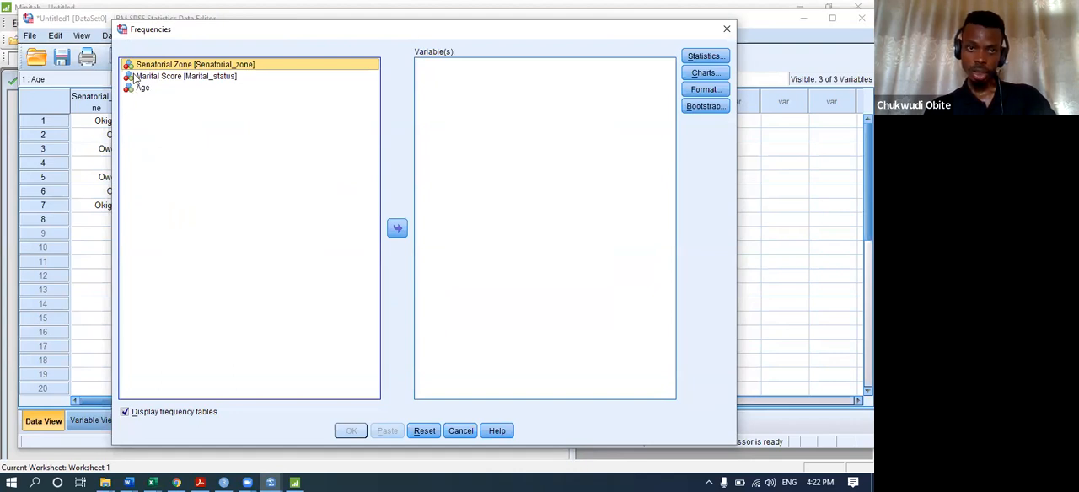
{"action": "left_click", "coordinate": [100, 108]}
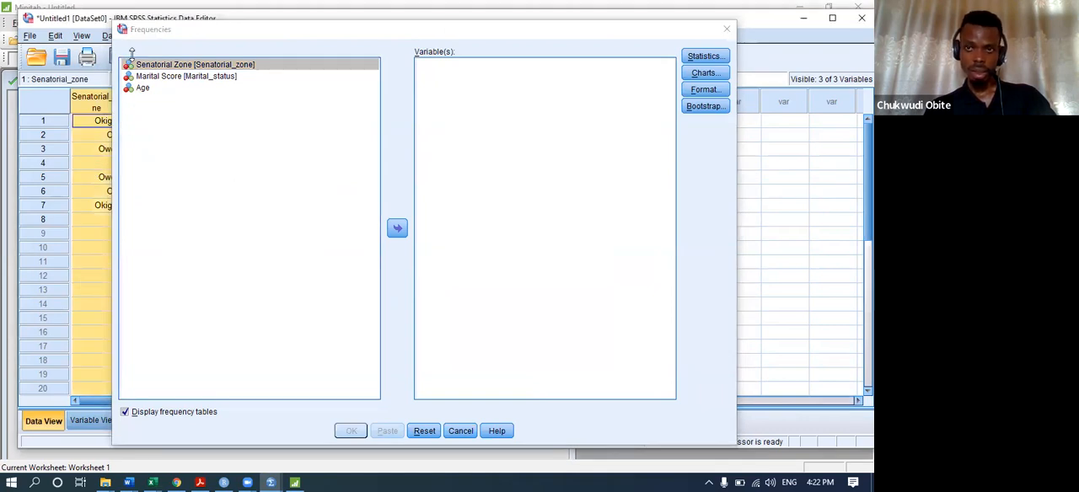
{"action": "left_click_drag", "start_coordinate": [672, 21], "coordinate": [696, 53]}
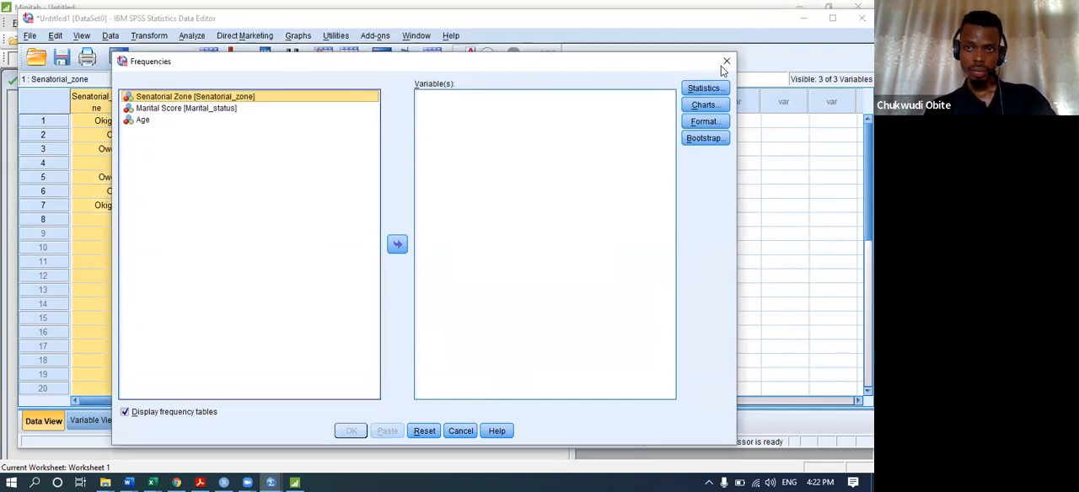
{"action": "left_click", "coordinate": [726, 62]}
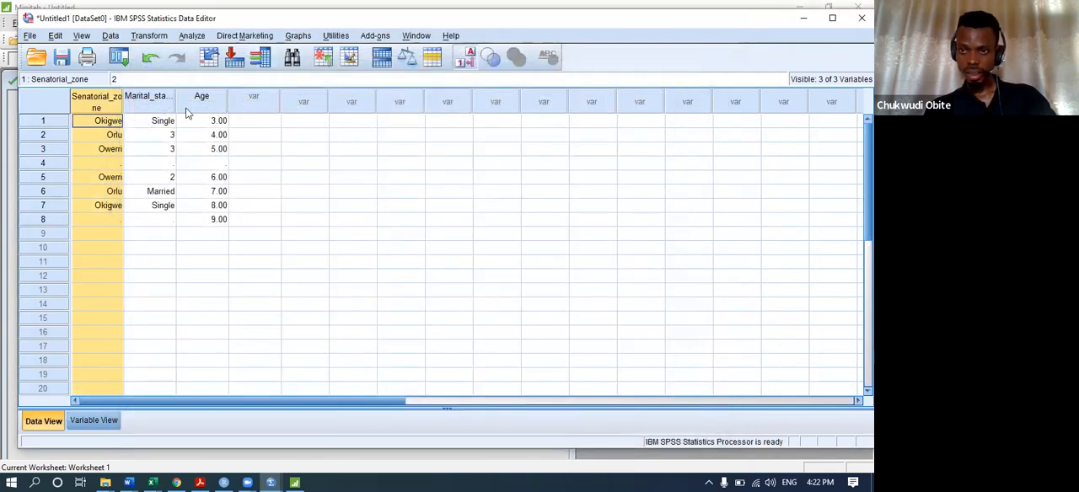
{"action": "left_click", "coordinate": [191, 101]}
{"action": "left_click", "coordinate": [144, 98]}
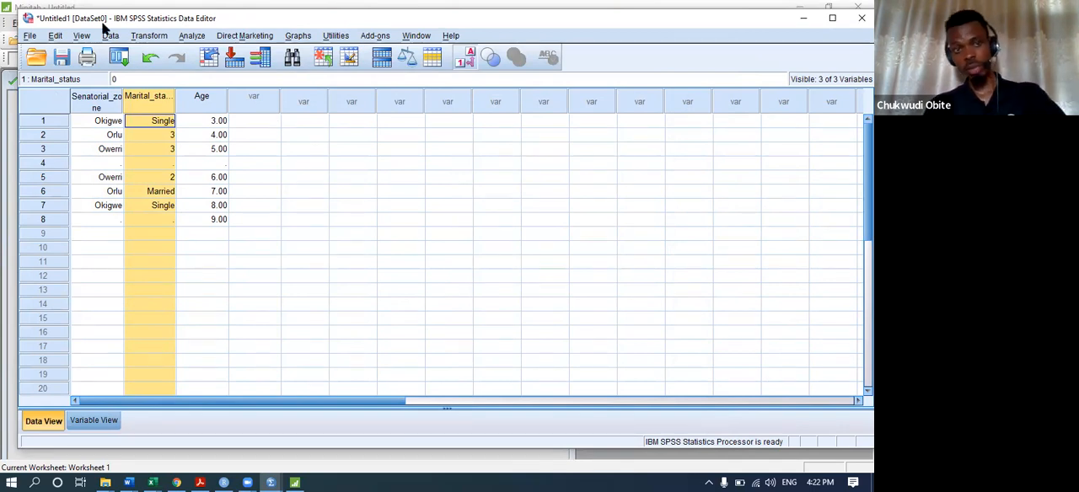
{"action": "left_click", "coordinate": [106, 191]}
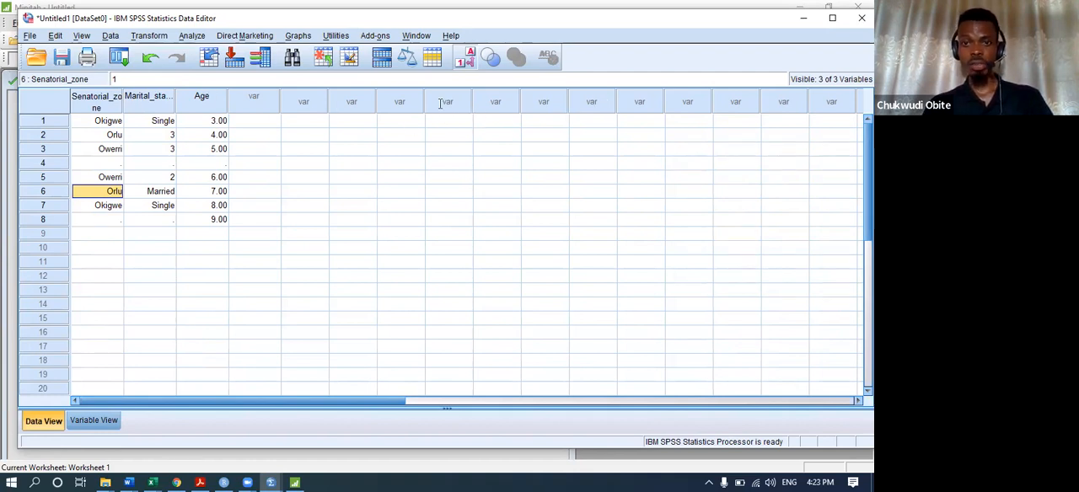
Open the Frequencies analysis to examine the order of its variable list, then close it without running.
{"action": "left_click", "coordinate": [192, 36]}
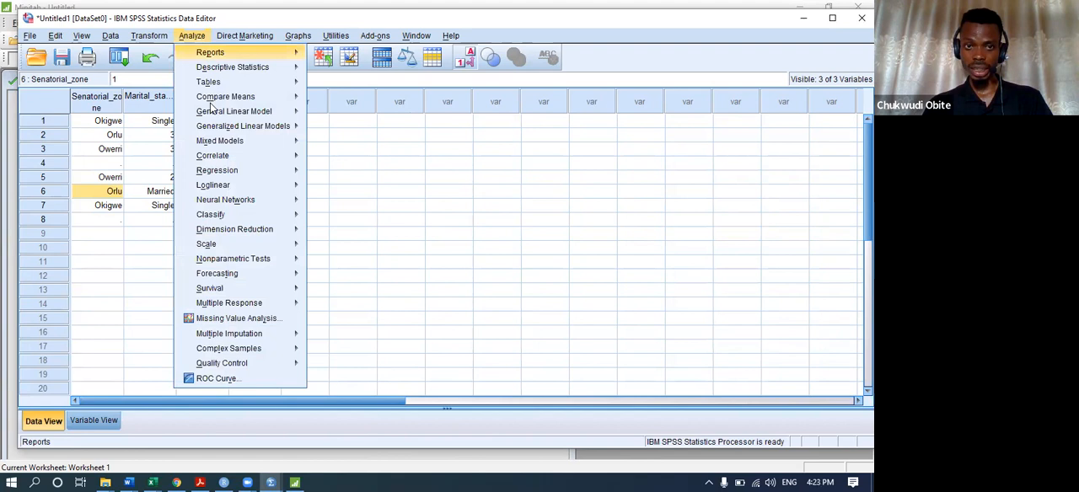
{"action": "mouse_move", "coordinate": [255, 71]}
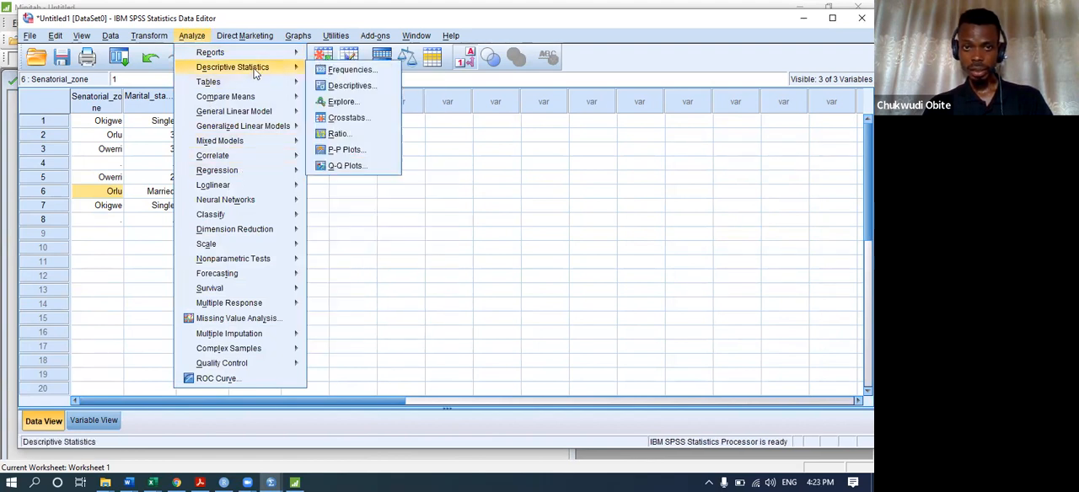
{"action": "left_click", "coordinate": [349, 70]}
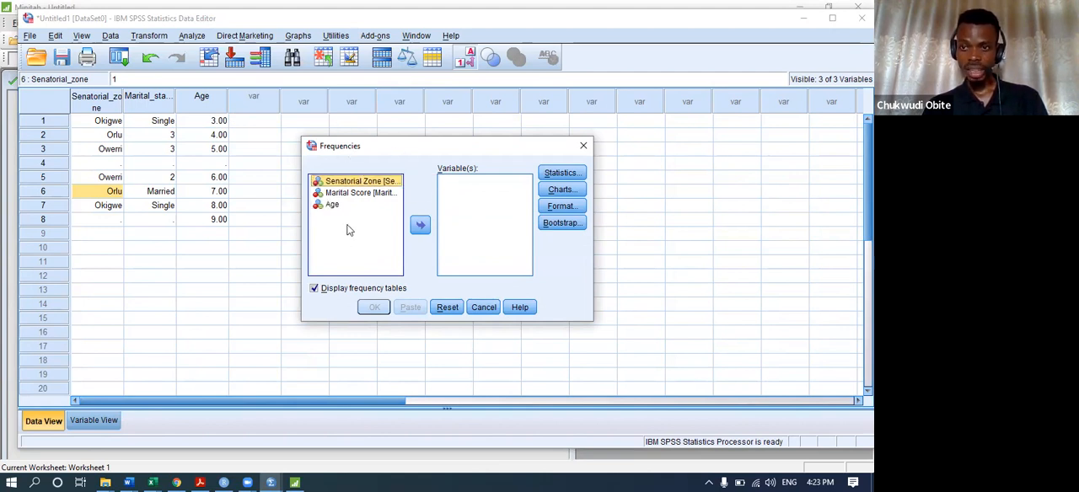
{"action": "left_click", "coordinate": [583, 147]}
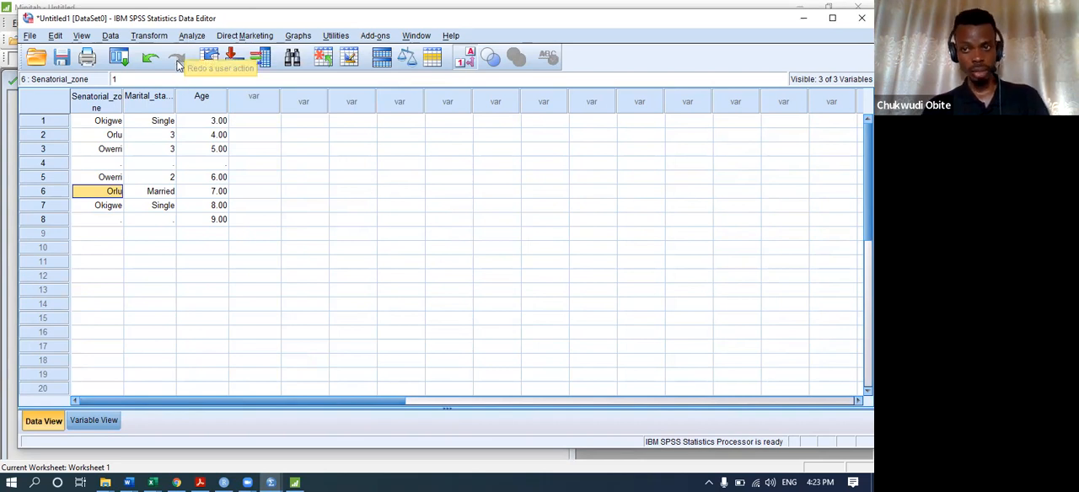
Set the variable lists to alphabetical order in the general program options and accept the reset of dialog settings.
{"action": "left_click", "coordinate": [52, 36]}
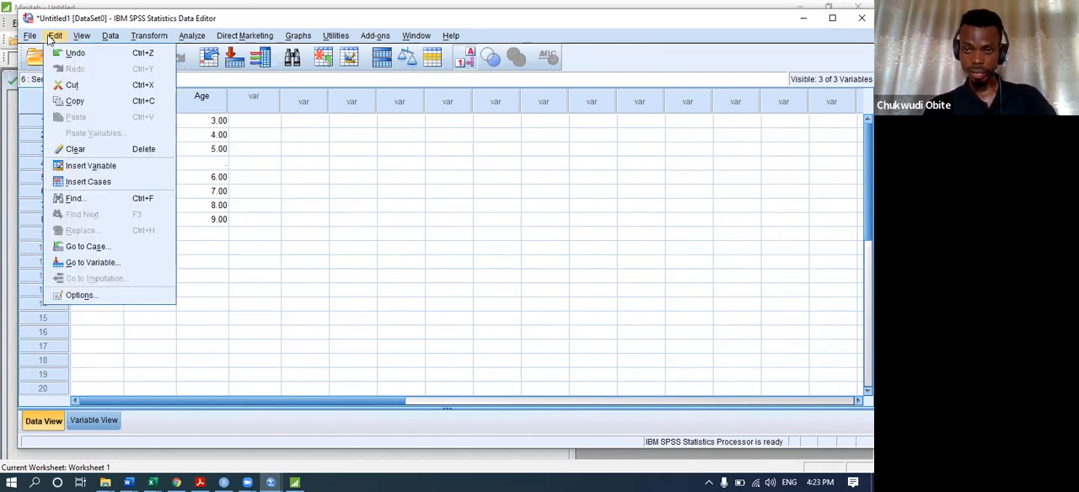
{"action": "left_click", "coordinate": [80, 295]}
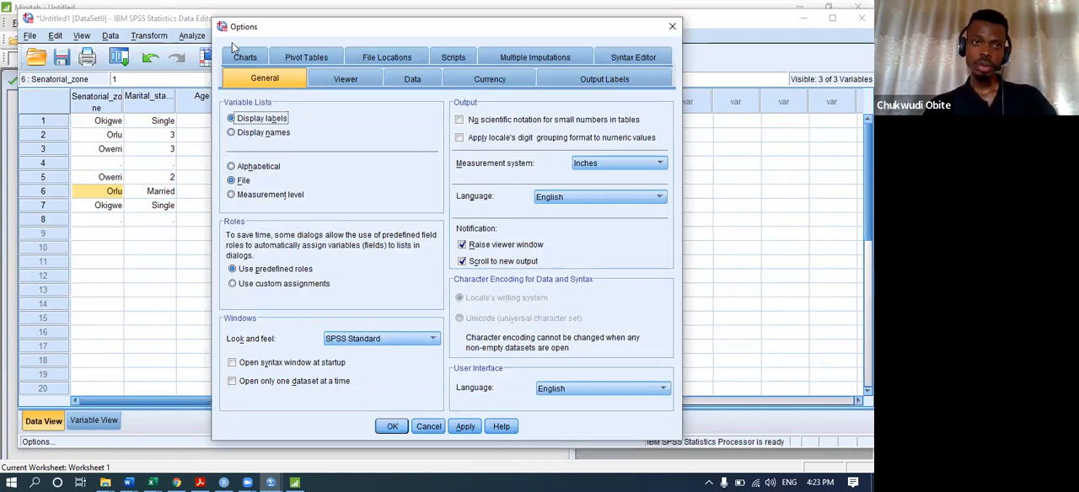
{"action": "left_click", "coordinate": [59, 36]}
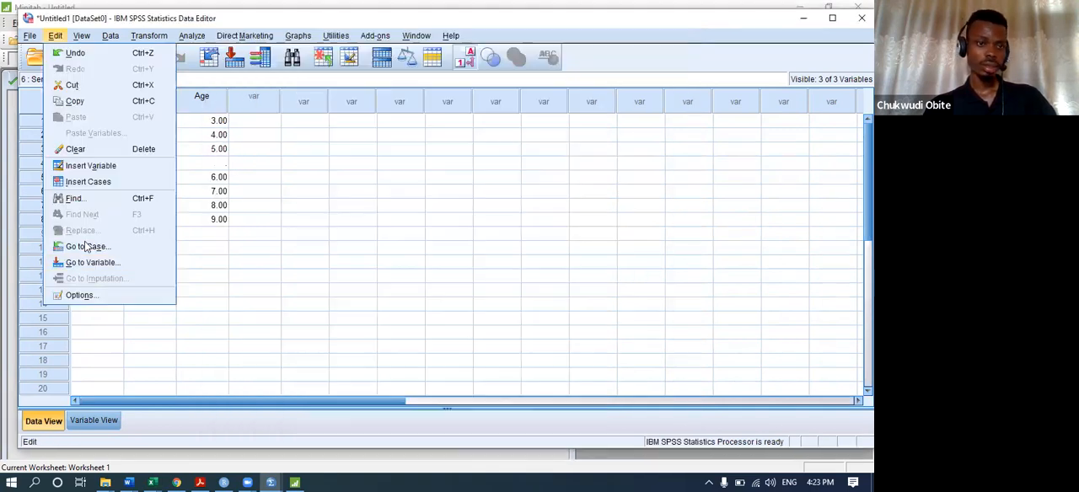
{"action": "left_click", "coordinate": [81, 295]}
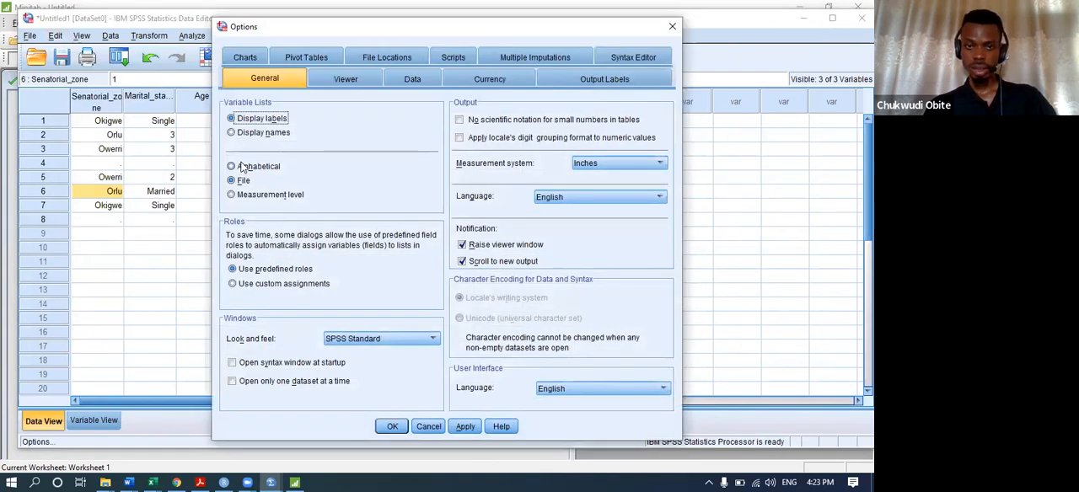
{"action": "left_click", "coordinate": [240, 166]}
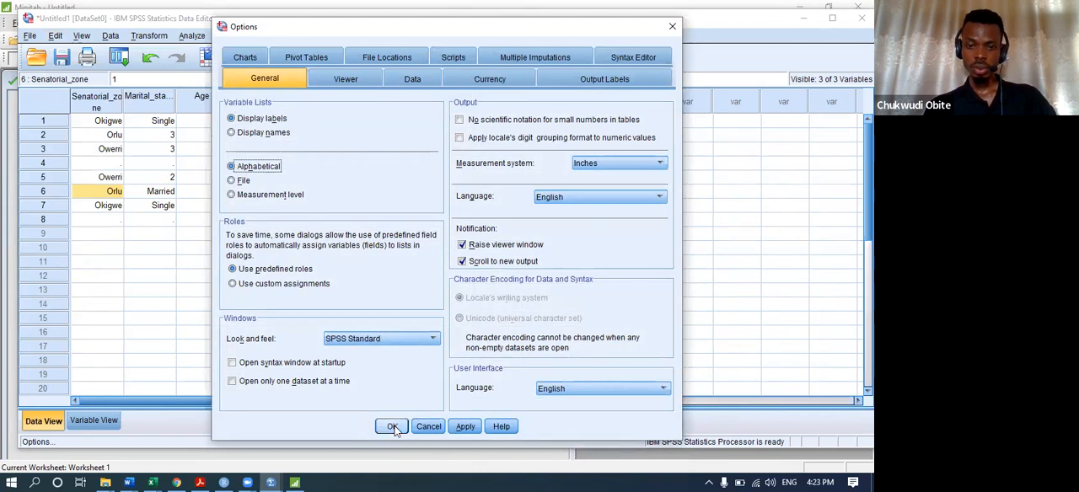
{"action": "left_click", "coordinate": [466, 425]}
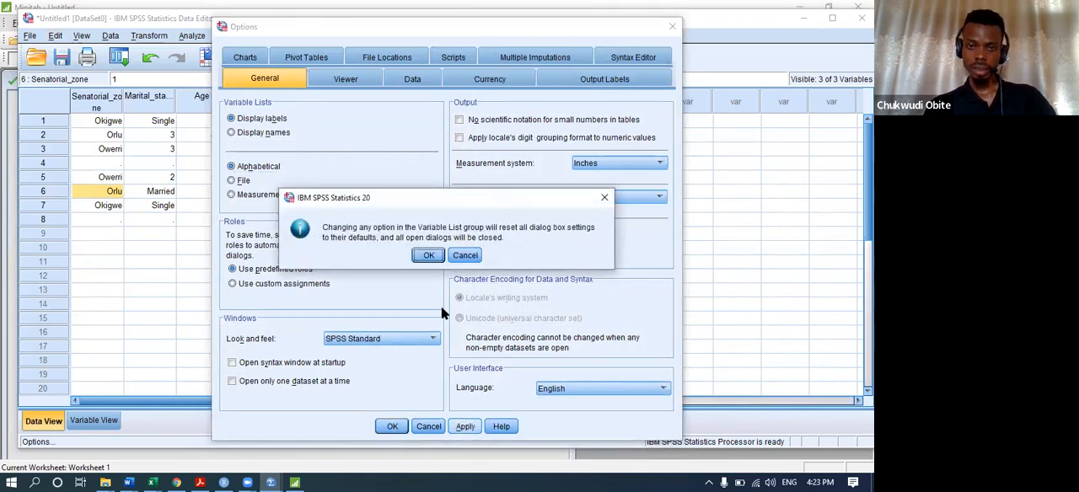
{"action": "left_click", "coordinate": [431, 255]}
{"action": "left_click", "coordinate": [391, 425]}
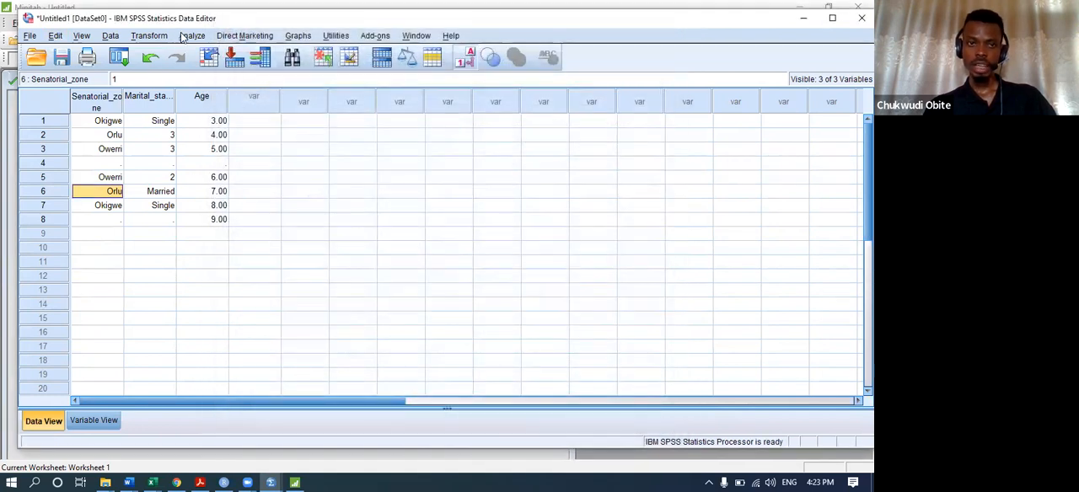
Reopen the Frequencies analysis to check the sort order of its variable list.
{"action": "left_click", "coordinate": [191, 36]}
{"action": "mouse_move", "coordinate": [280, 71]}
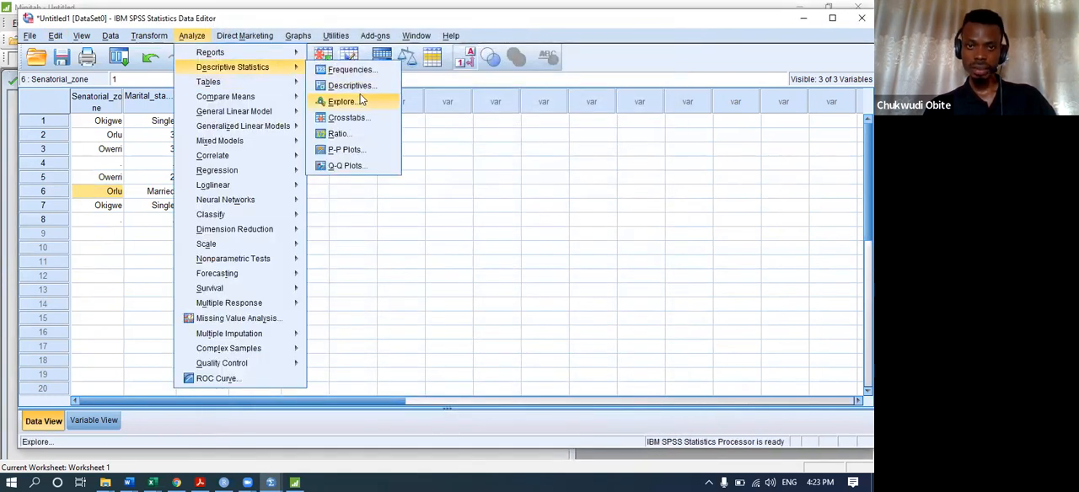
{"action": "left_click", "coordinate": [361, 70]}
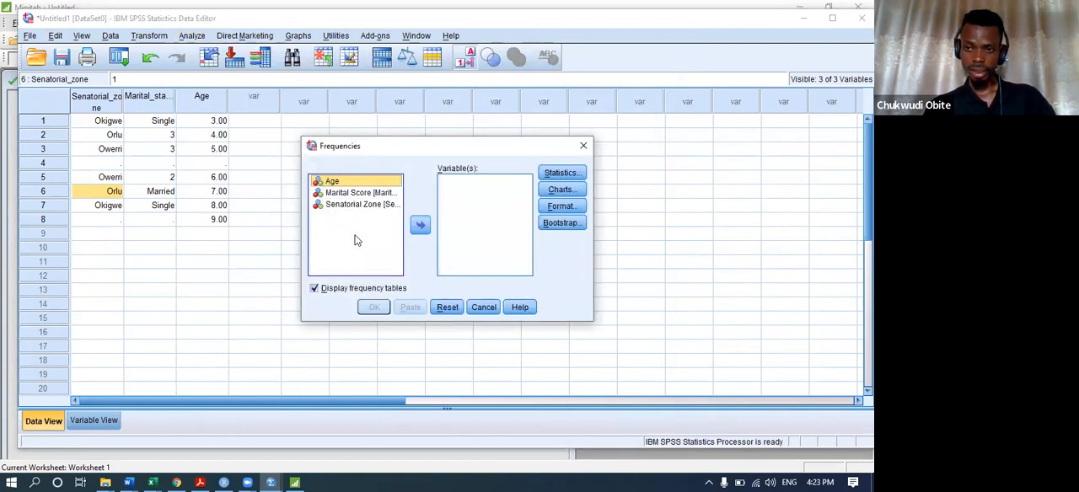
Switch to File Explorer and browse the Desktop's Research folder for the NG_2018_NDHS DATA archive.
{"action": "left_click", "coordinate": [105, 482]}
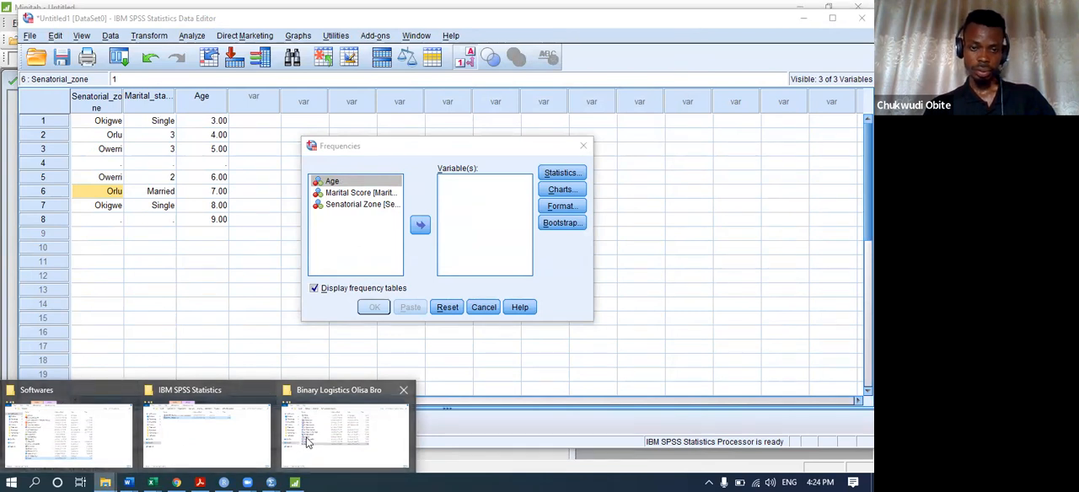
{"action": "left_click", "coordinate": [188, 449]}
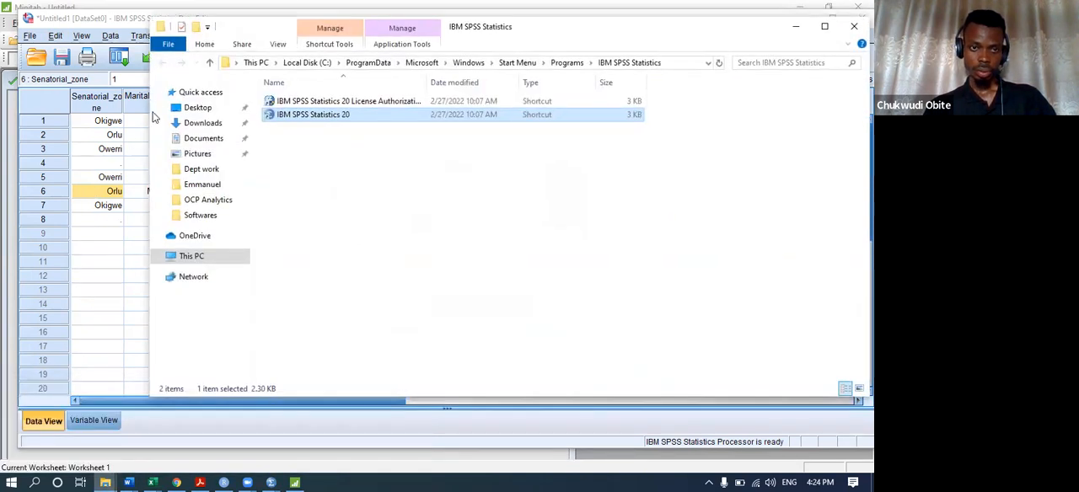
{"action": "left_click", "coordinate": [194, 109]}
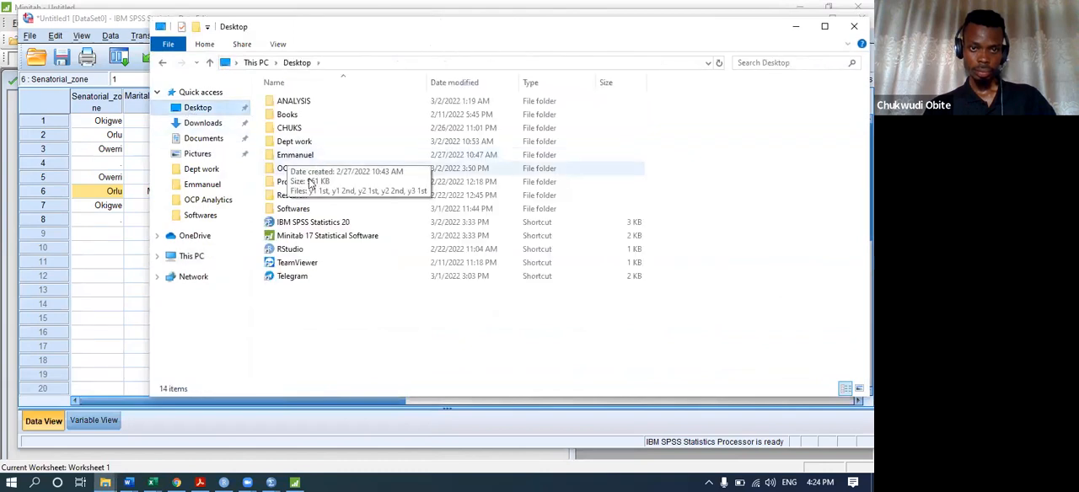
{"action": "left_click", "coordinate": [295, 198]}
{"action": "double_click", "coordinate": [296, 199]}
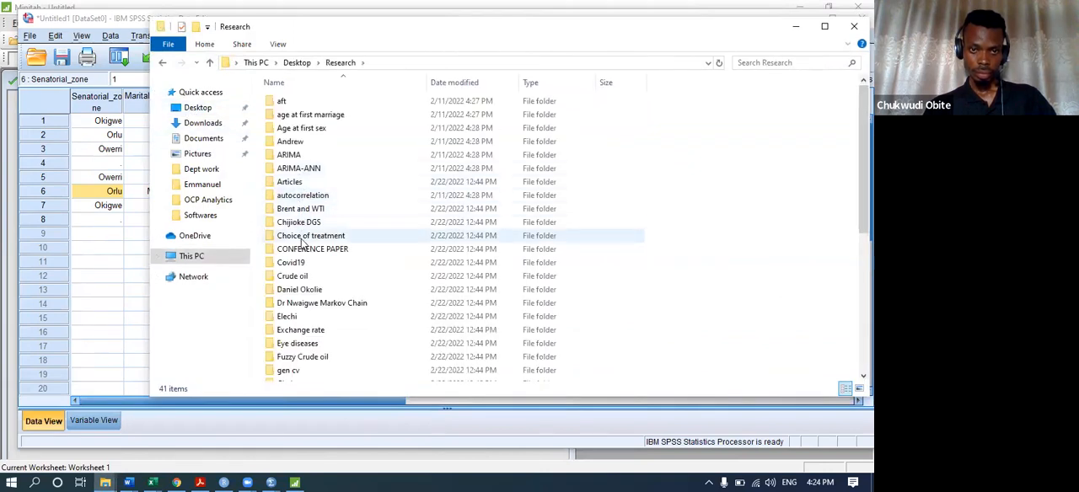
{"action": "scroll", "coordinate": [303, 253], "scroll_direction": "down", "scroll_amount": 2}
{"action": "scroll", "coordinate": [308, 279], "scroll_direction": "down", "scroll_amount": 5}
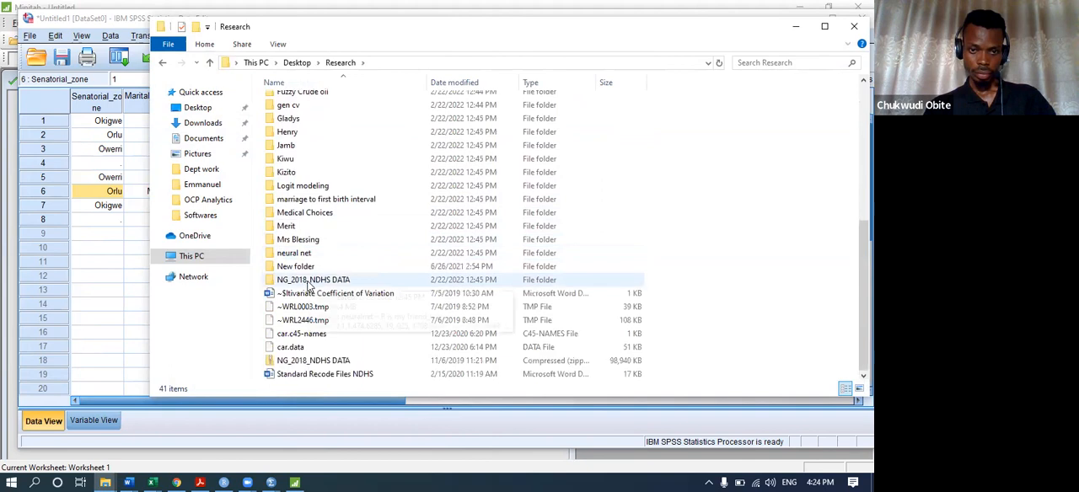
Open the NG_2018_NDHS DATA archive with File Explorer and load the NGBR7AFL SPSS data file from its NGBR7ASV folder.
{"action": "double_click", "coordinate": [328, 360]}
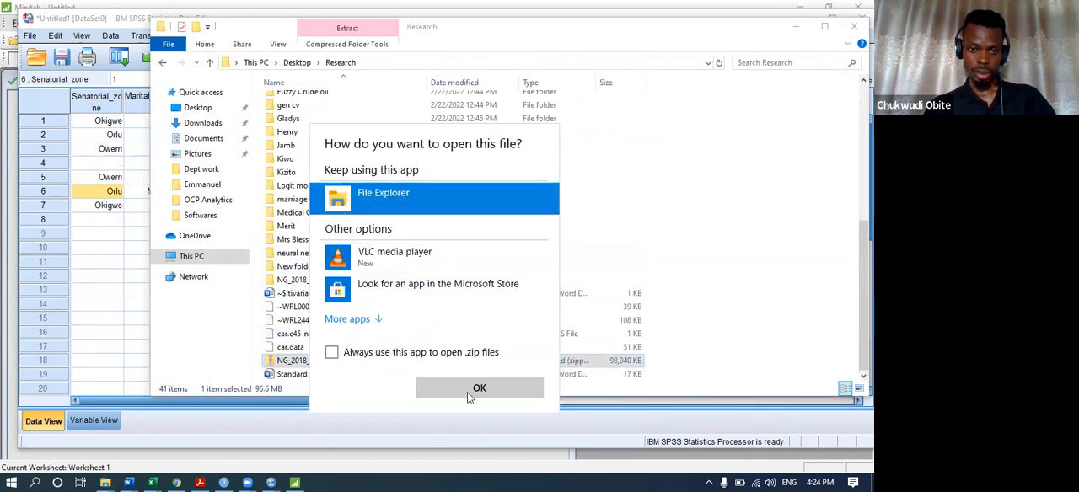
{"action": "left_click", "coordinate": [459, 392]}
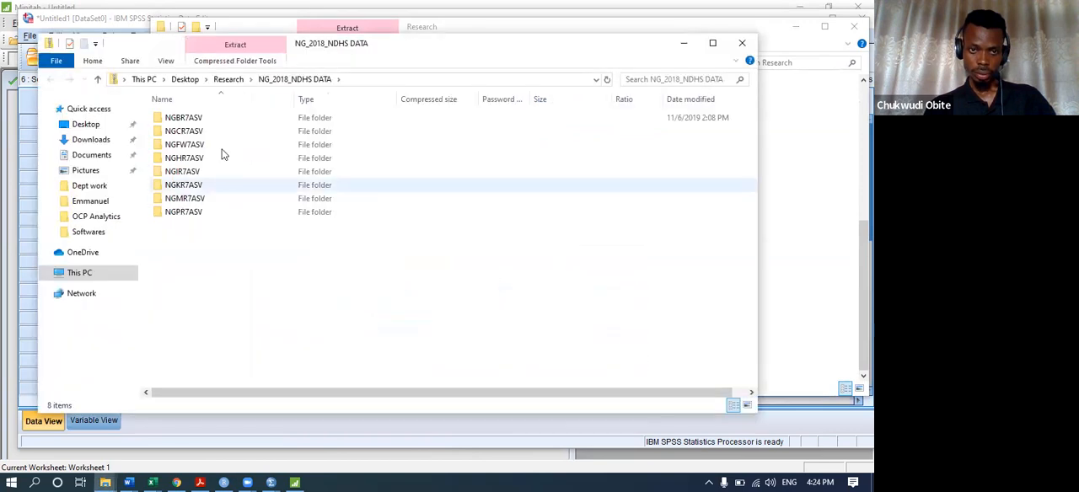
{"action": "double_click", "coordinate": [215, 119]}
{"action": "left_click", "coordinate": [209, 132]}
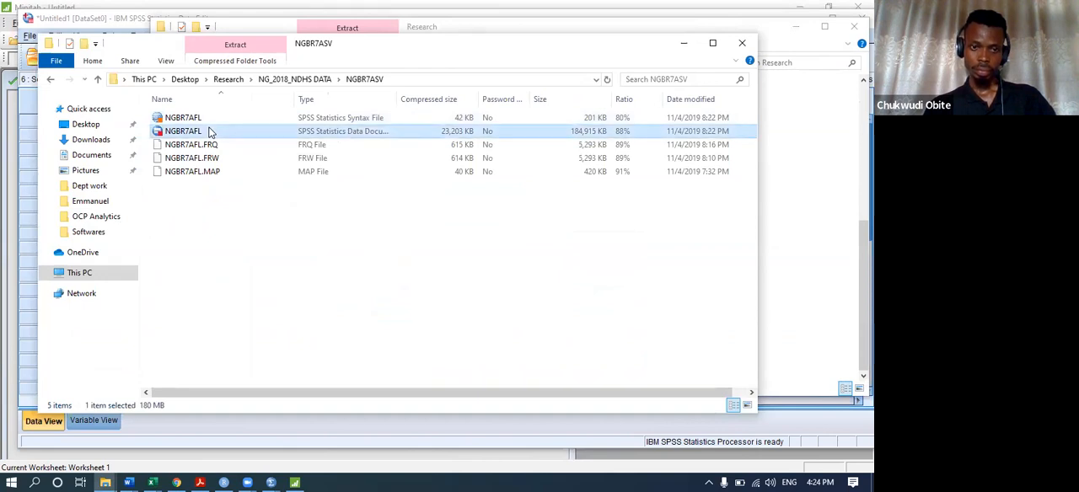
{"action": "double_click", "coordinate": [210, 131]}
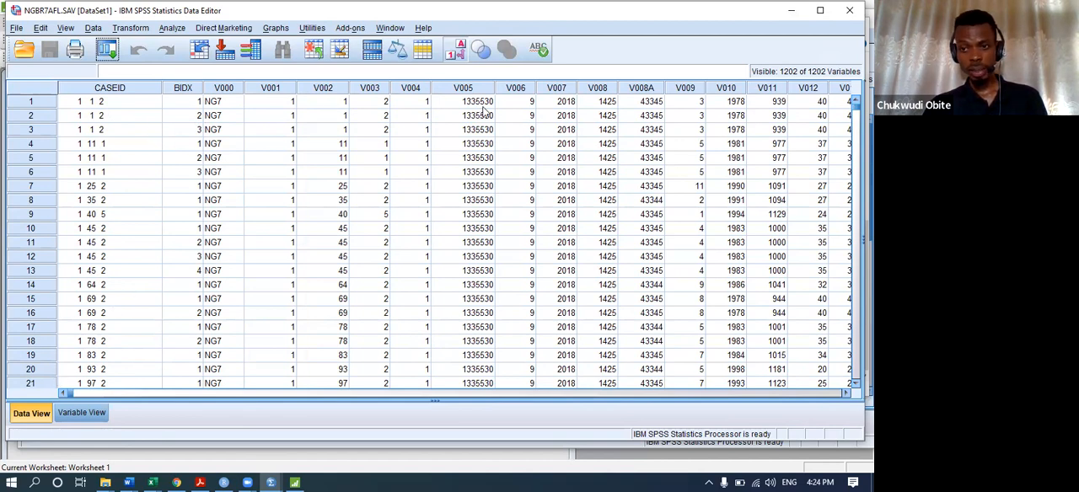
Look through the NGBR7AFL data sheet's variable columns as far as the V474 to V481 group.
{"action": "left_click", "coordinate": [434, 393]}
{"action": "left_click", "coordinate": [434, 394]}
{"action": "left_click", "coordinate": [434, 394]}
{"action": "left_click", "coordinate": [434, 394]}
{"action": "left_click", "coordinate": [434, 394]}
{"action": "left_click", "coordinate": [434, 393]}
{"action": "left_click", "coordinate": [434, 393]}
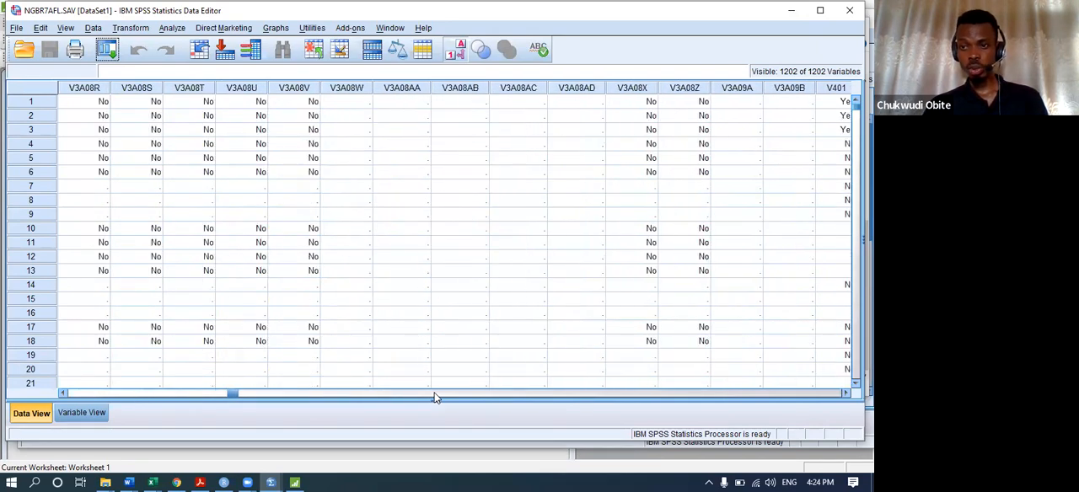
{"action": "left_click", "coordinate": [434, 394]}
{"action": "left_click", "coordinate": [434, 393]}
{"action": "left_click", "coordinate": [434, 394]}
{"action": "left_click", "coordinate": [434, 393]}
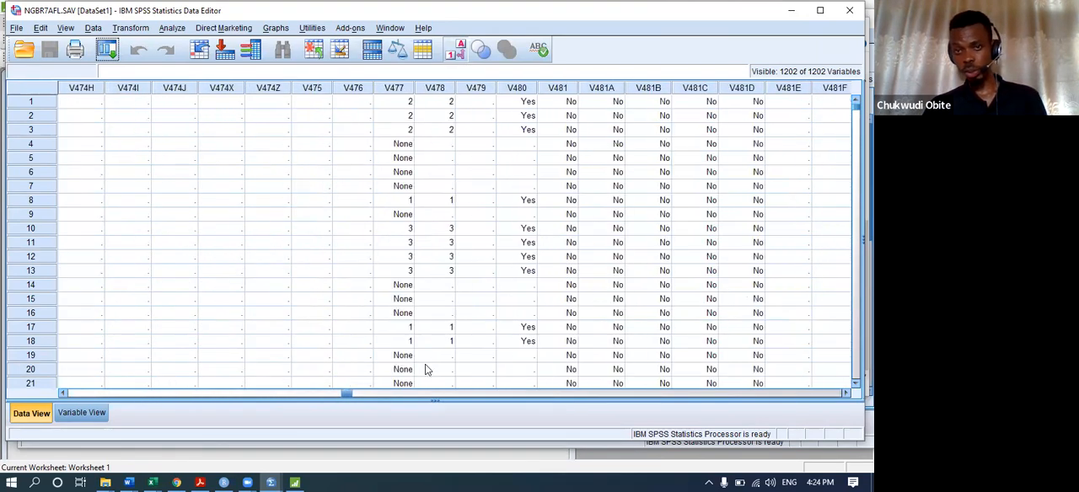
Review the variable list order setting in the general program options and close the options.
{"action": "left_click", "coordinate": [40, 29]}
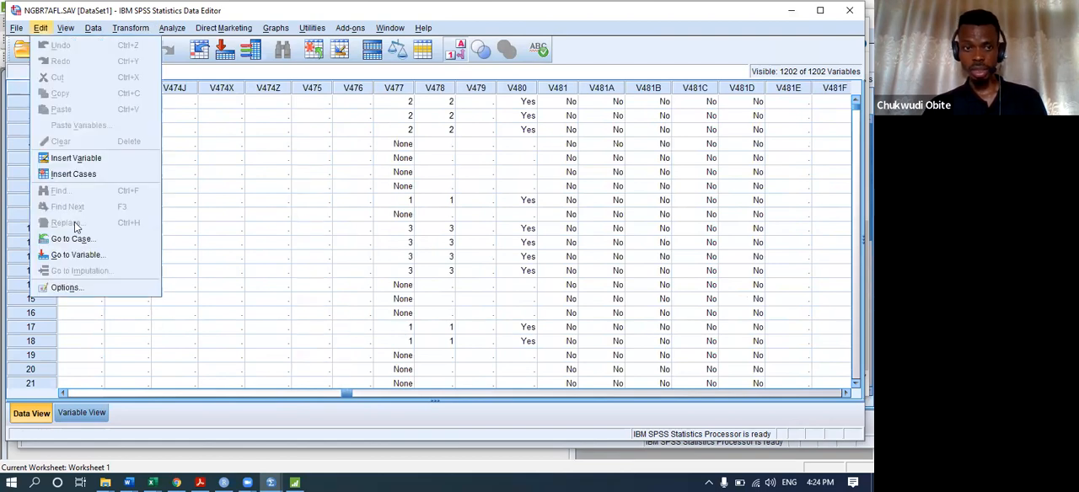
{"action": "left_click", "coordinate": [66, 288]}
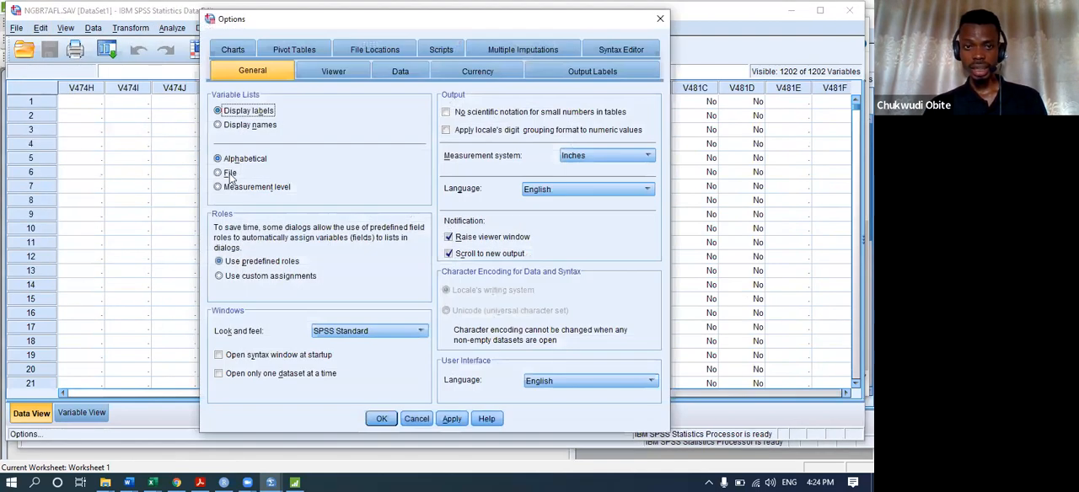
{"action": "left_click", "coordinate": [381, 418]}
Open the Linear Regression analysis, examine the order of its long variable list, and close it without running.
{"action": "left_click", "coordinate": [171, 27]}
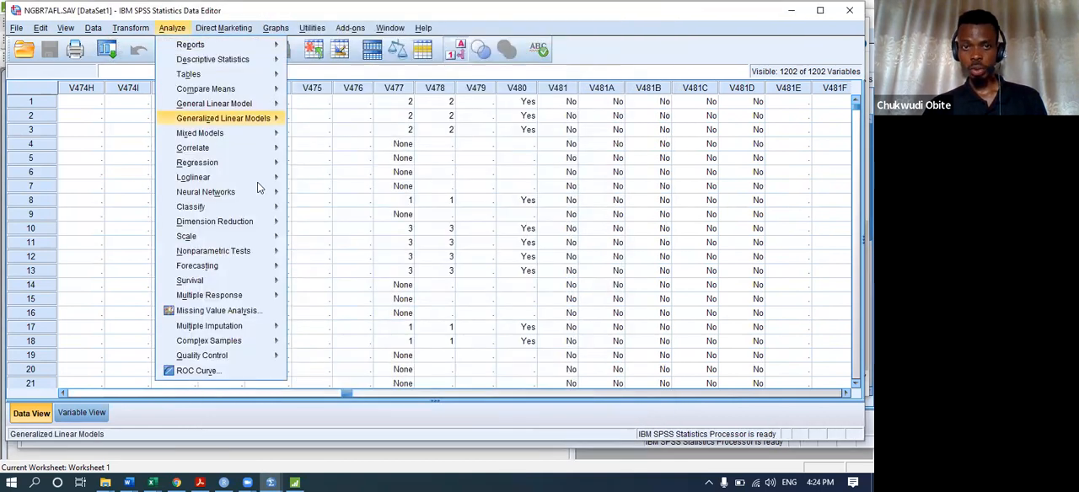
{"action": "mouse_move", "coordinate": [253, 163]}
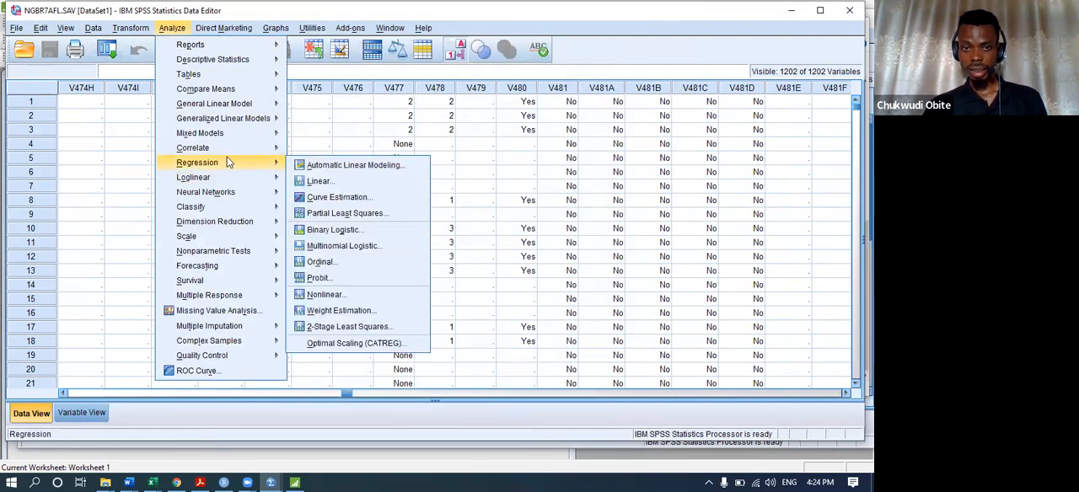
{"action": "left_click", "coordinate": [335, 183]}
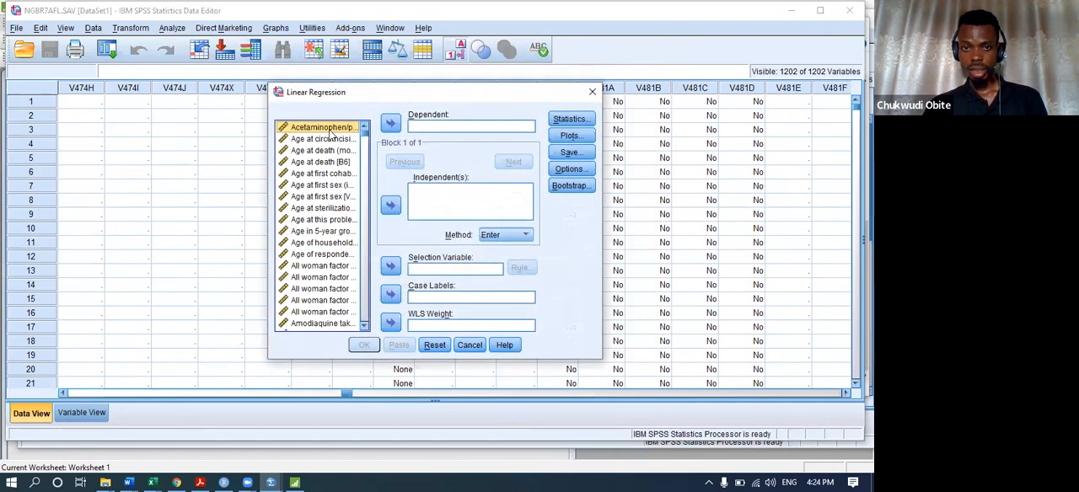
{"action": "scroll", "coordinate": [309, 154], "scroll_direction": "down", "scroll_amount": 20}
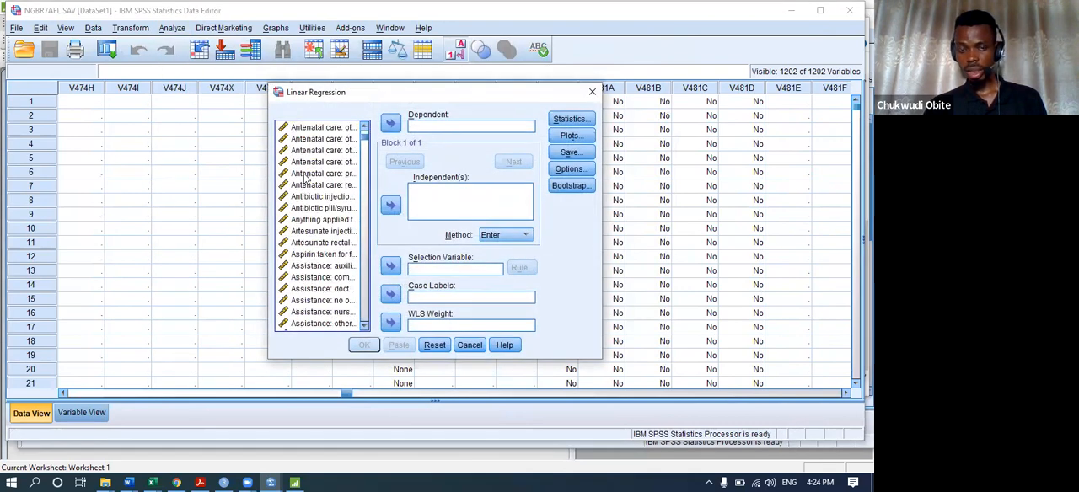
{"action": "scroll", "coordinate": [309, 174], "scroll_direction": "down", "scroll_amount": 20}
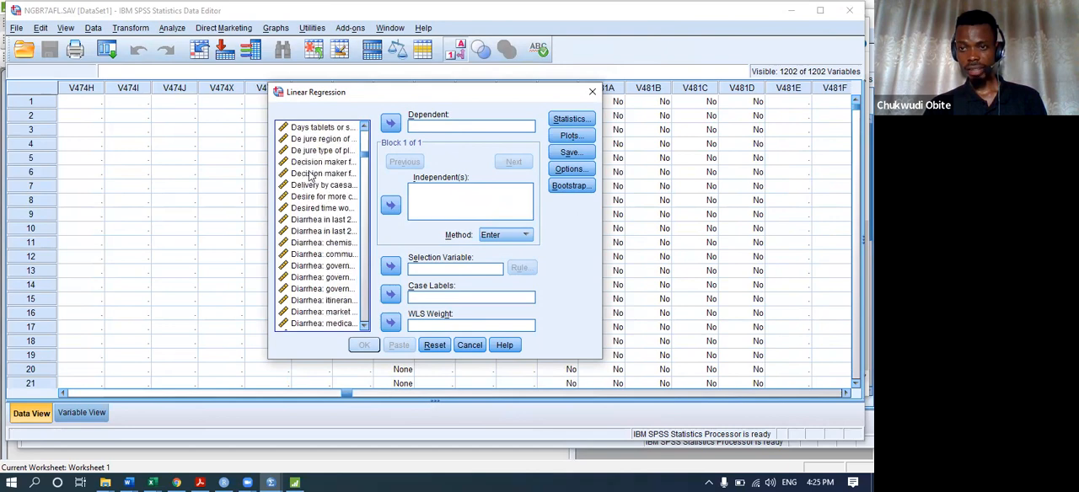
{"action": "scroll", "coordinate": [303, 174], "scroll_direction": "down", "scroll_amount": 20}
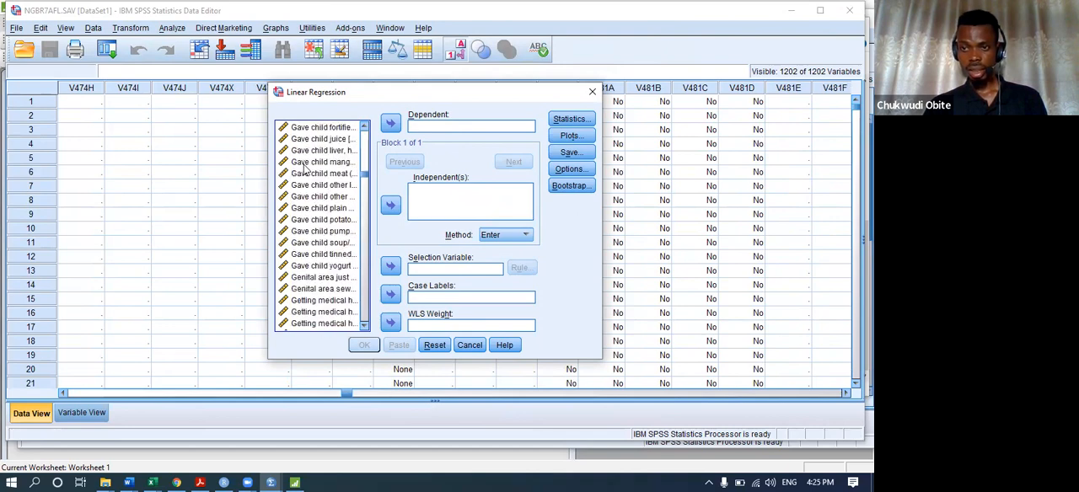
{"action": "scroll", "coordinate": [299, 175], "scroll_direction": "down", "scroll_amount": 20}
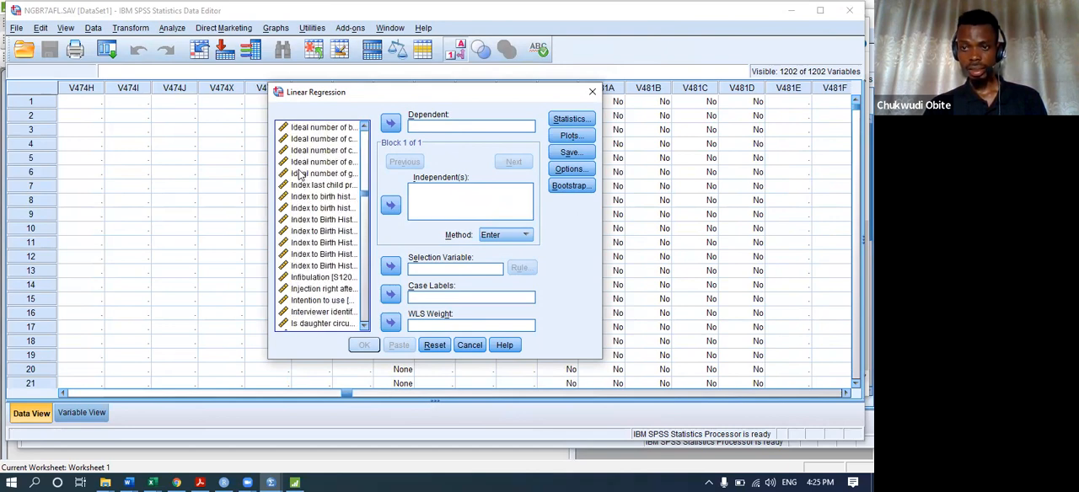
{"action": "scroll", "coordinate": [299, 174], "scroll_direction": "down", "scroll_amount": 10}
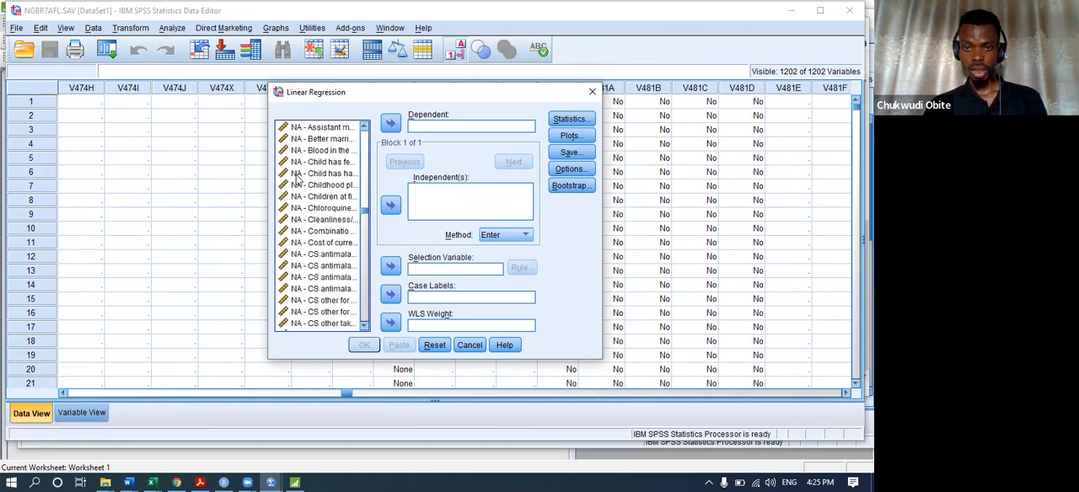
{"action": "left_click", "coordinate": [590, 93]}
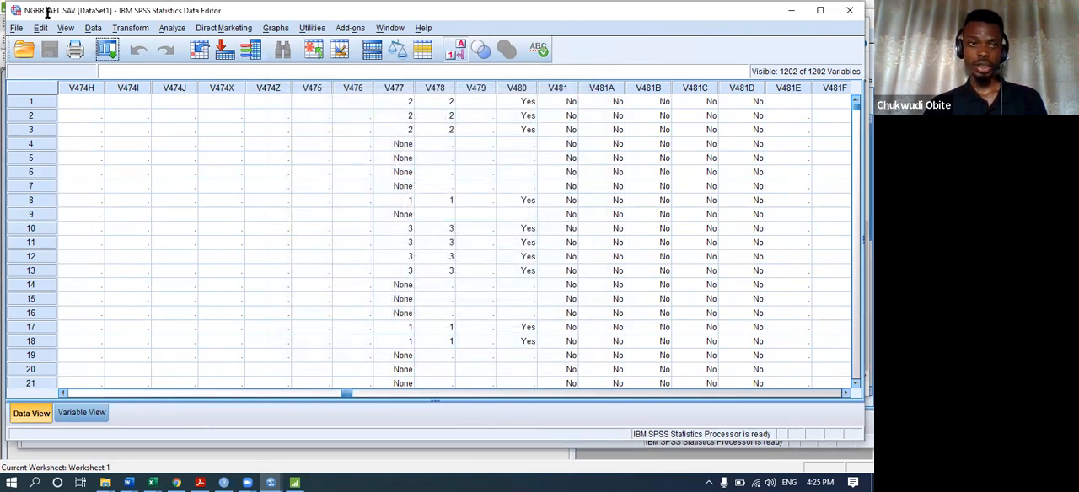
Check the ordering choices for variable lists in the general options once more and close them without changes.
{"action": "left_click", "coordinate": [41, 29]}
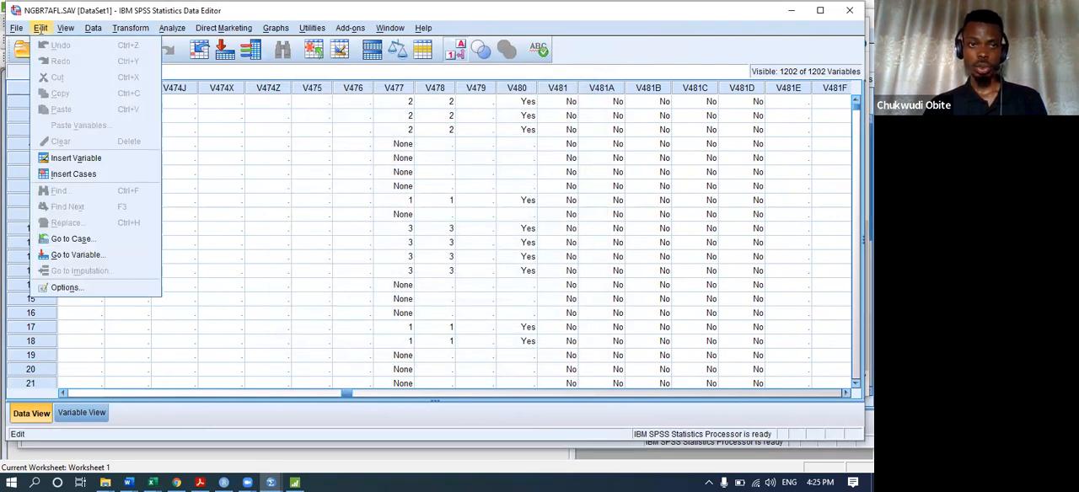
{"action": "left_click", "coordinate": [57, 290]}
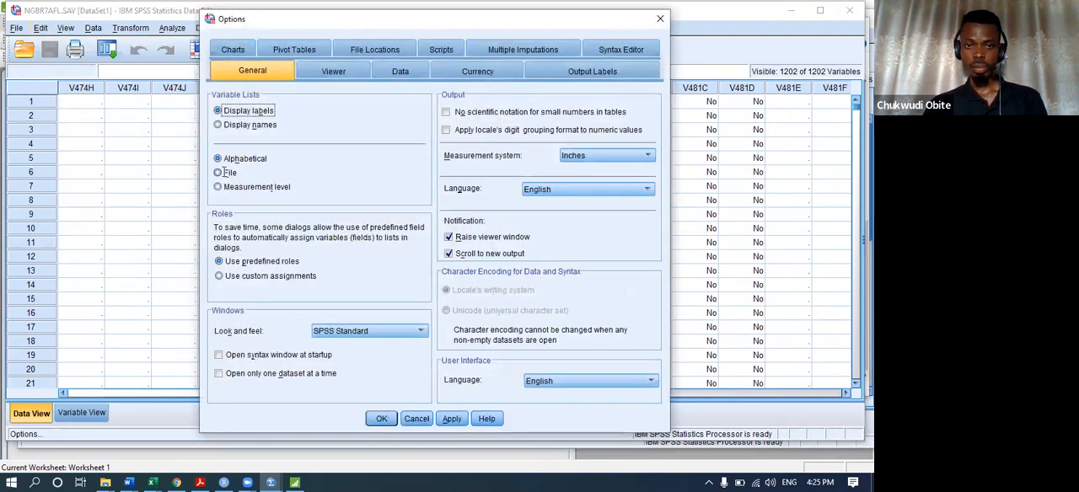
{"action": "left_click", "coordinate": [660, 19]}
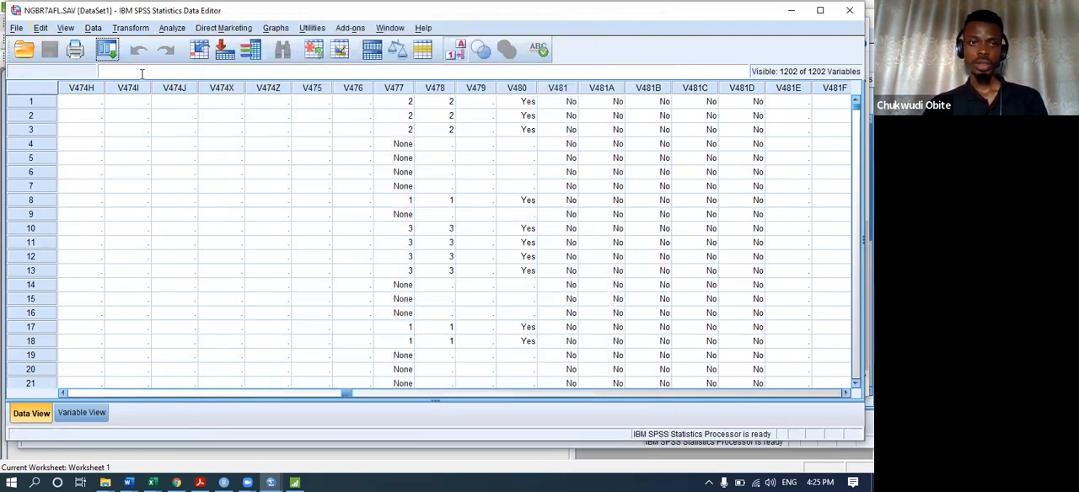
{"action": "left_click", "coordinate": [41, 28]}
{"action": "left_click", "coordinate": [43, 27]}
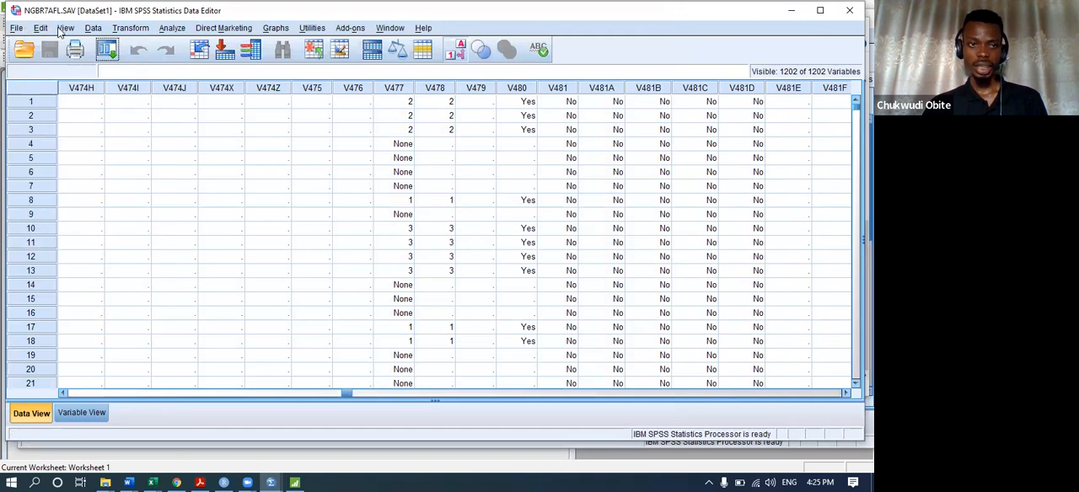
Switch from the NGBR7AFL dataset to the Untitled1 dataset and display its variable definitions.
{"action": "left_click", "coordinate": [66, 28]}
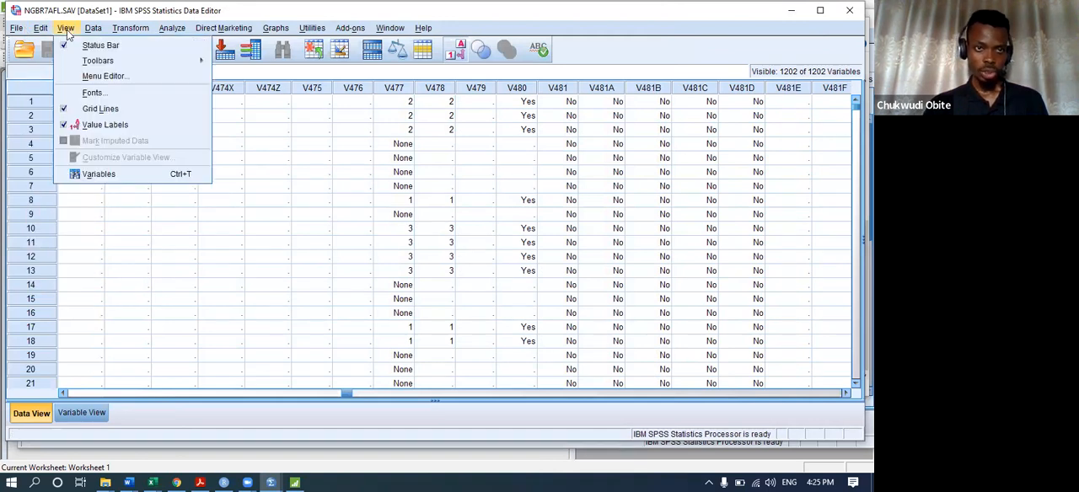
{"action": "mouse_move", "coordinate": [93, 30]}
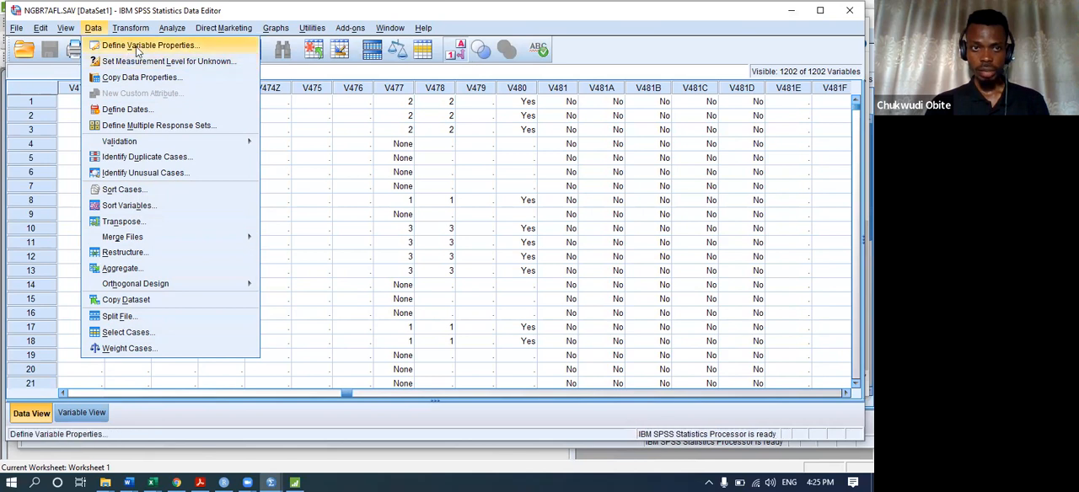
{"action": "left_click", "coordinate": [82, 412]}
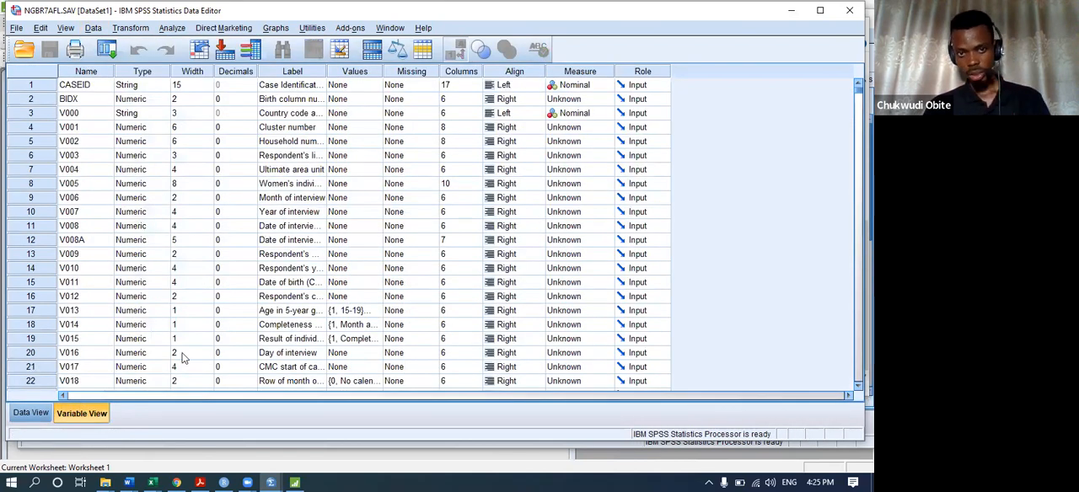
{"action": "mouse_move", "coordinate": [270, 482]}
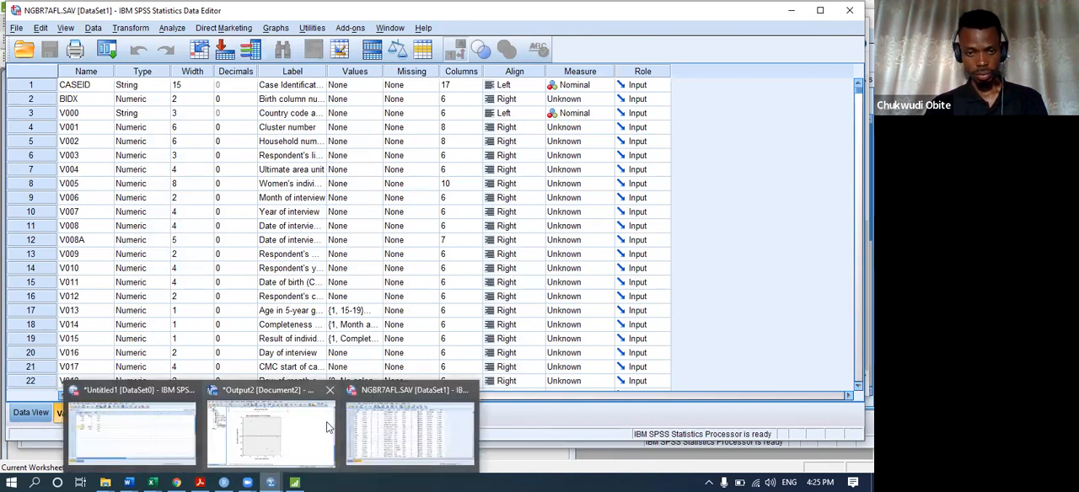
{"action": "left_click", "coordinate": [106, 429]}
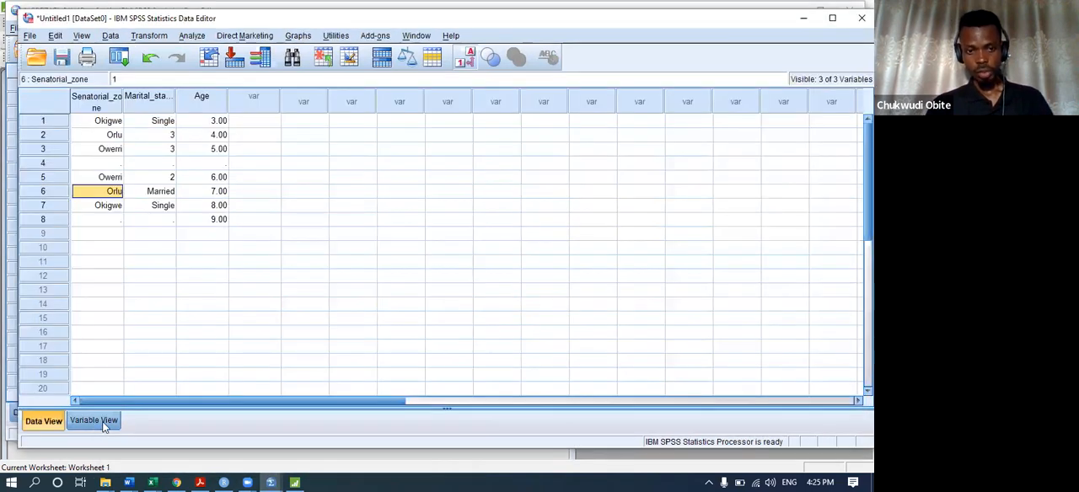
{"action": "left_click", "coordinate": [95, 421]}
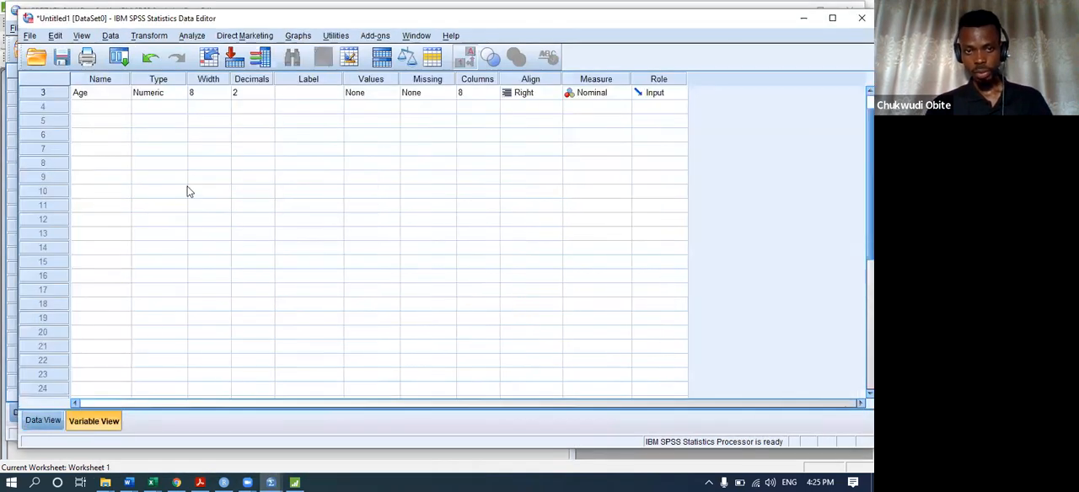
Examine the alignment, measurement level and value label settings of the Age variable.
{"action": "left_click", "coordinate": [109, 36]}
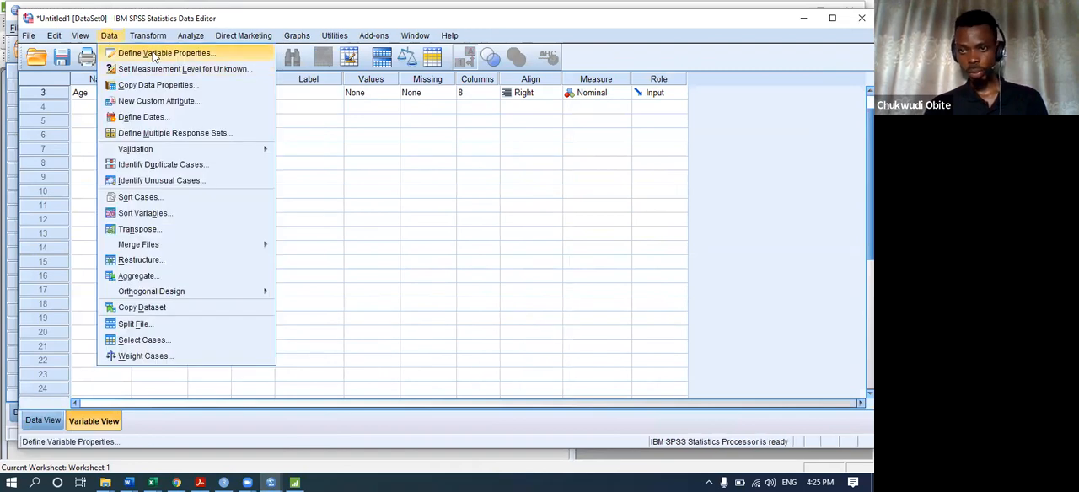
{"action": "left_click", "coordinate": [542, 98]}
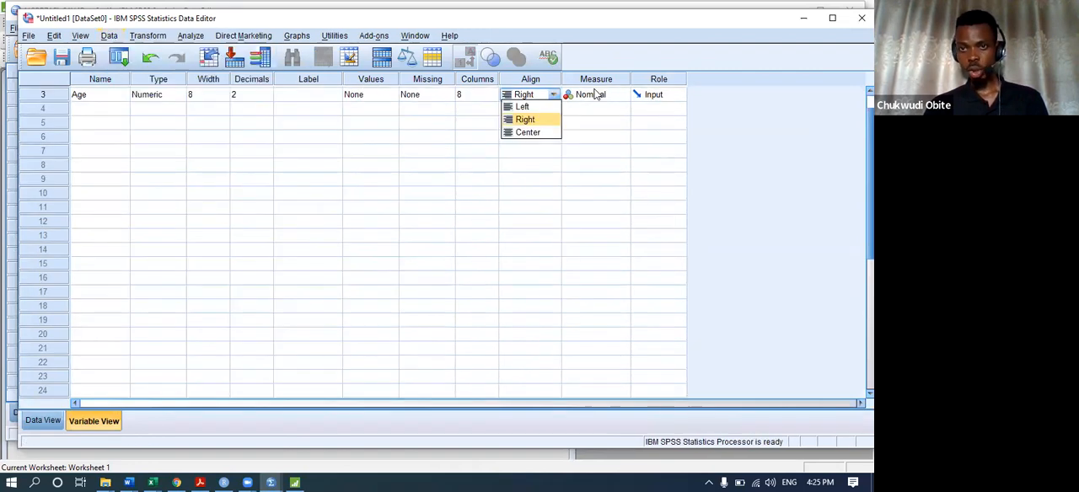
{"action": "left_click", "coordinate": [622, 95]}
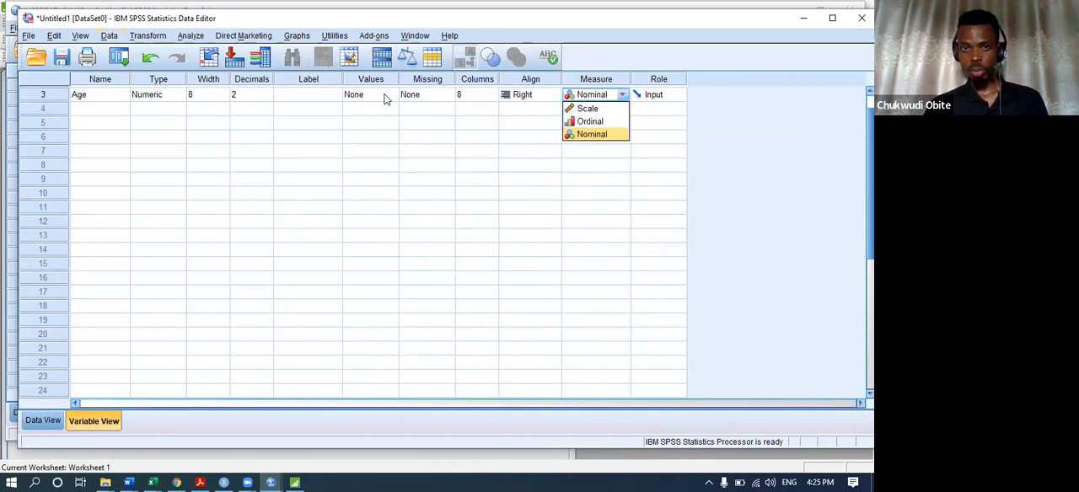
{"action": "scroll", "coordinate": [383, 99], "scroll_direction": "up", "scroll_amount": 1}
{"action": "left_click", "coordinate": [376, 125]}
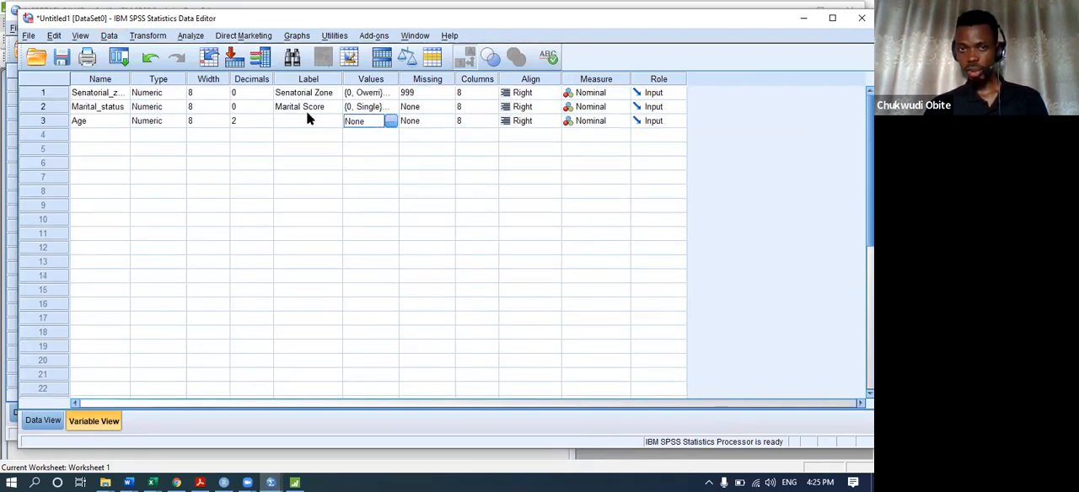
Sort the Untitled1 variables by Name in ascending order and show the data sheet.
{"action": "left_click", "coordinate": [112, 38]}
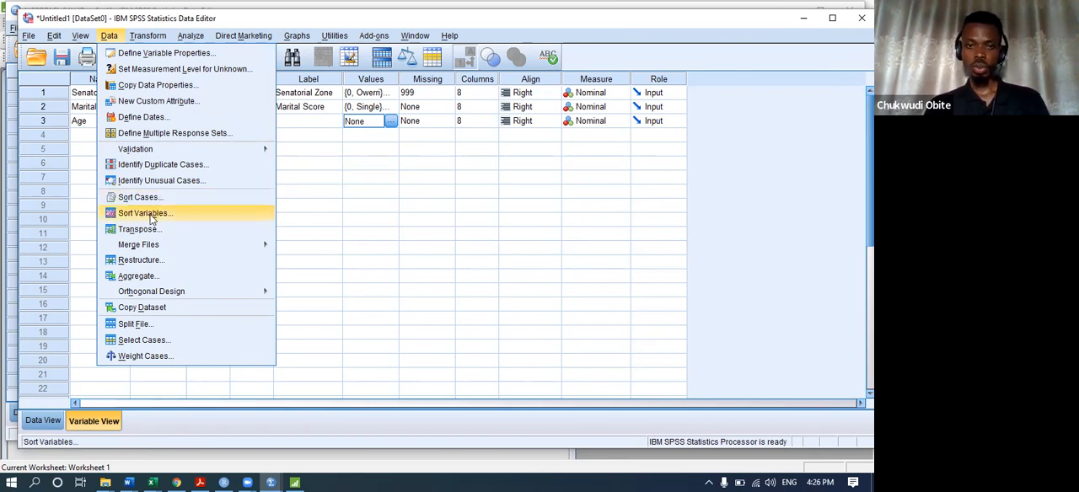
{"action": "left_click", "coordinate": [145, 213]}
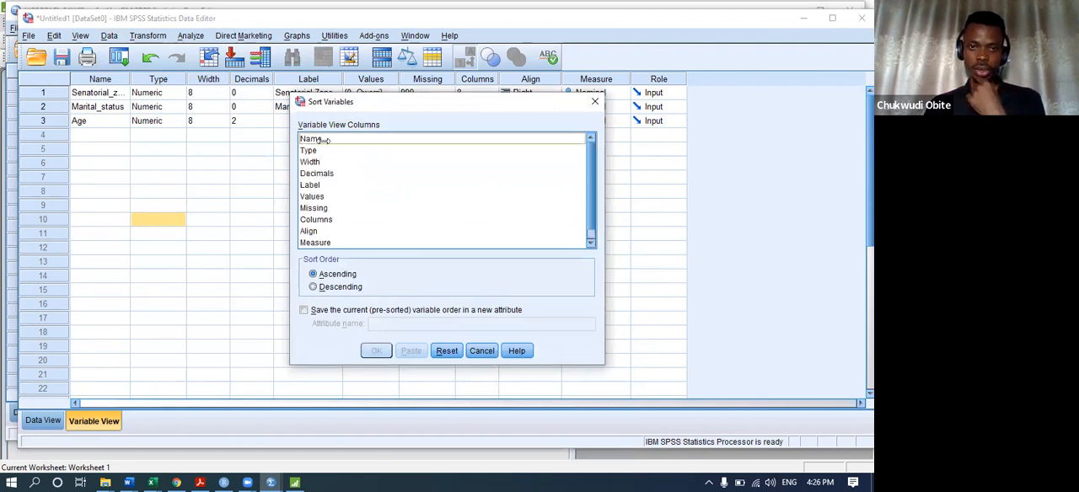
{"action": "left_click", "coordinate": [323, 138]}
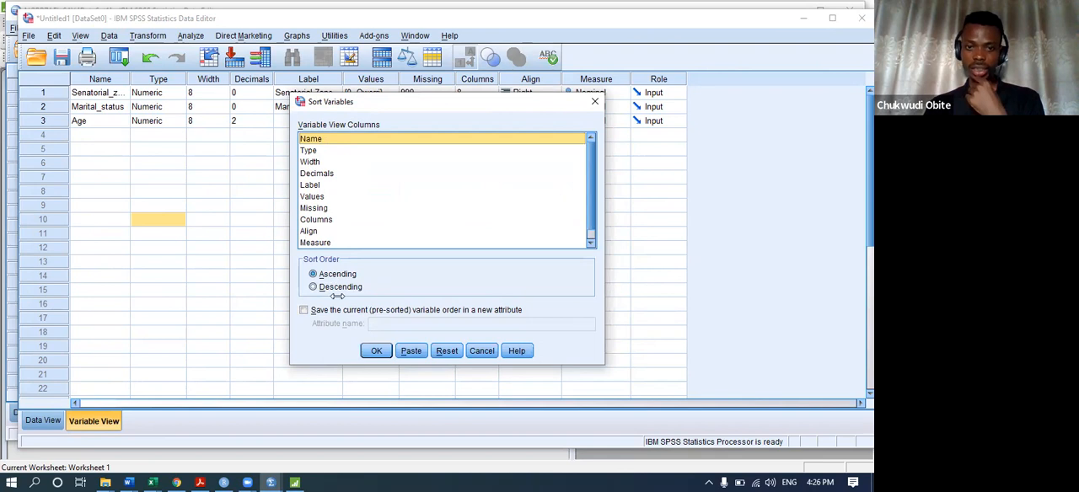
{"action": "left_click", "coordinate": [362, 353]}
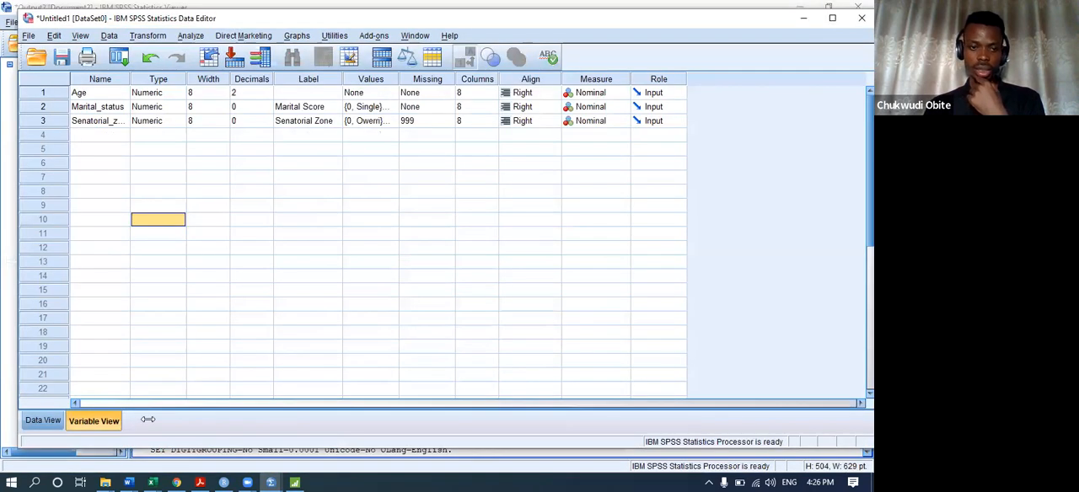
{"action": "left_click", "coordinate": [30, 419]}
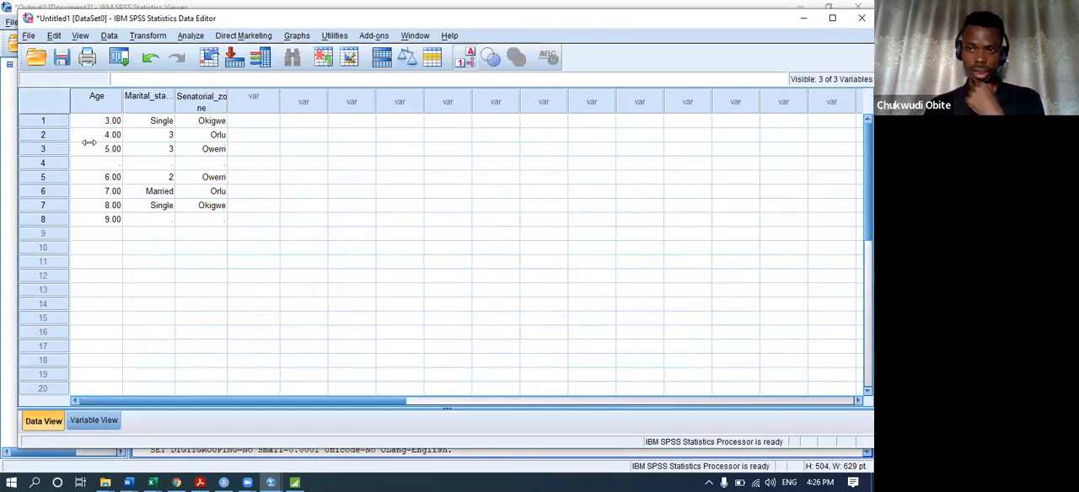
Sort the Untitled1 variables by Name in descending order and return to the data sheet from the output.
{"action": "left_click", "coordinate": [109, 36]}
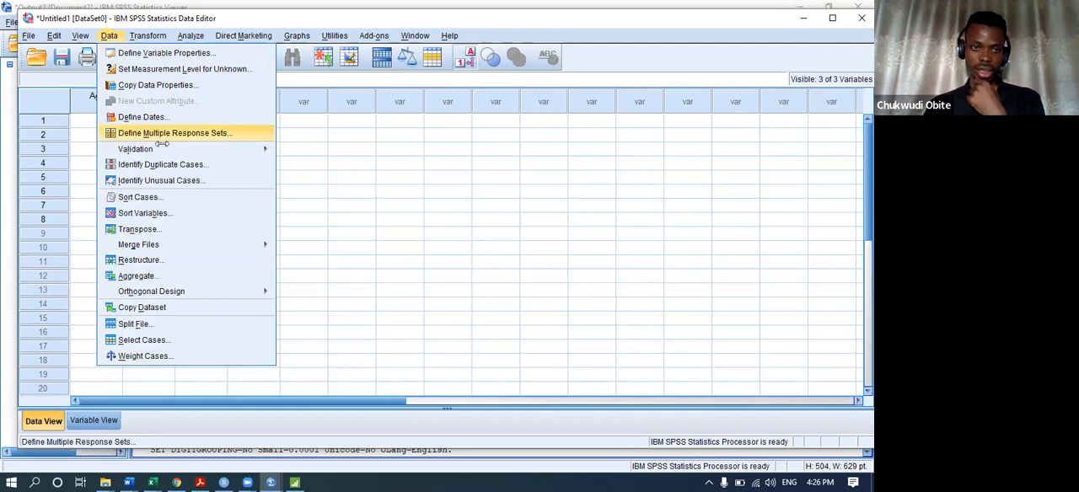
{"action": "left_click", "coordinate": [144, 214]}
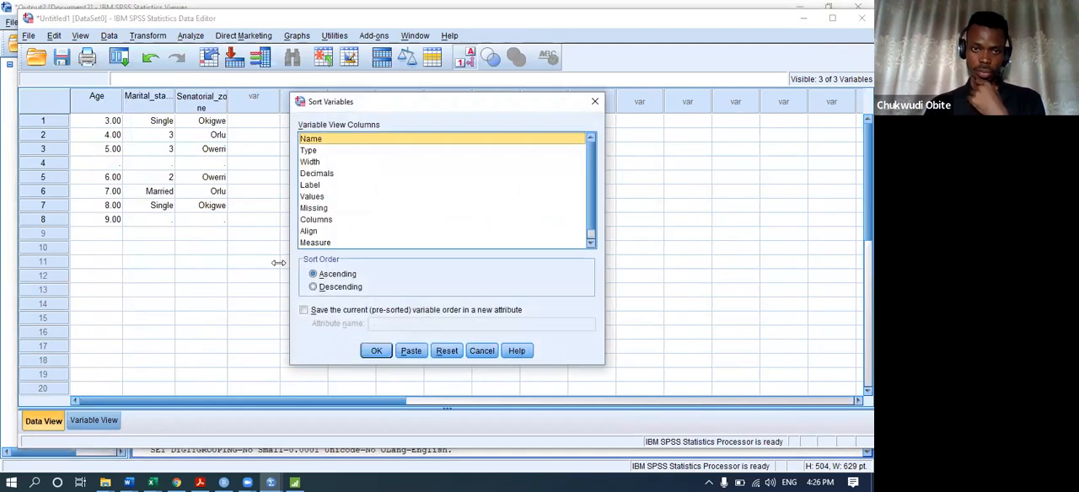
{"action": "left_click", "coordinate": [313, 287]}
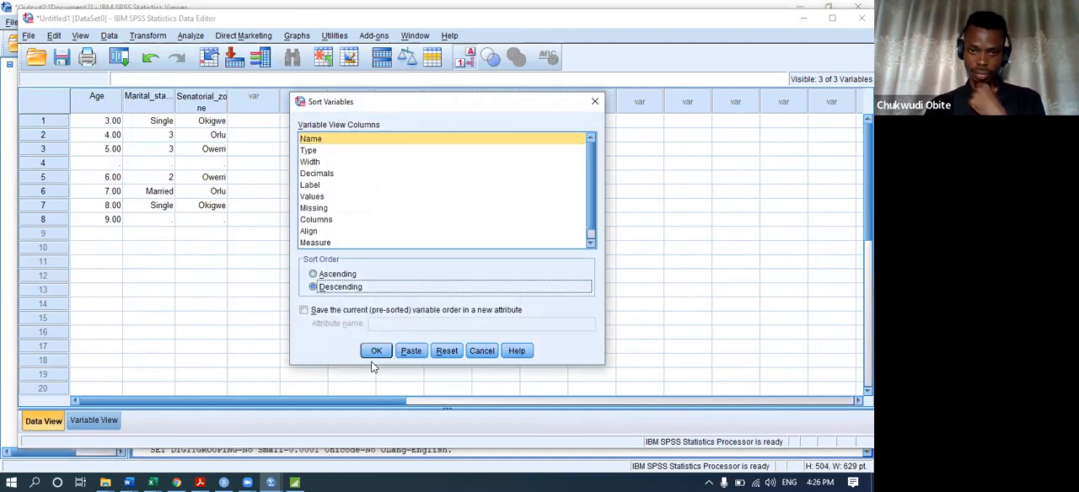
{"action": "left_click", "coordinate": [376, 352]}
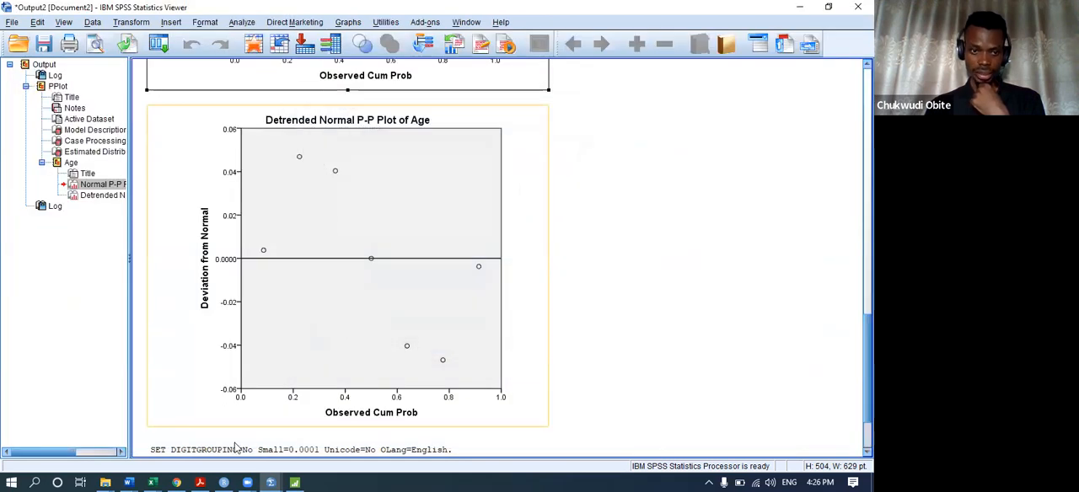
{"action": "mouse_move", "coordinate": [276, 479]}
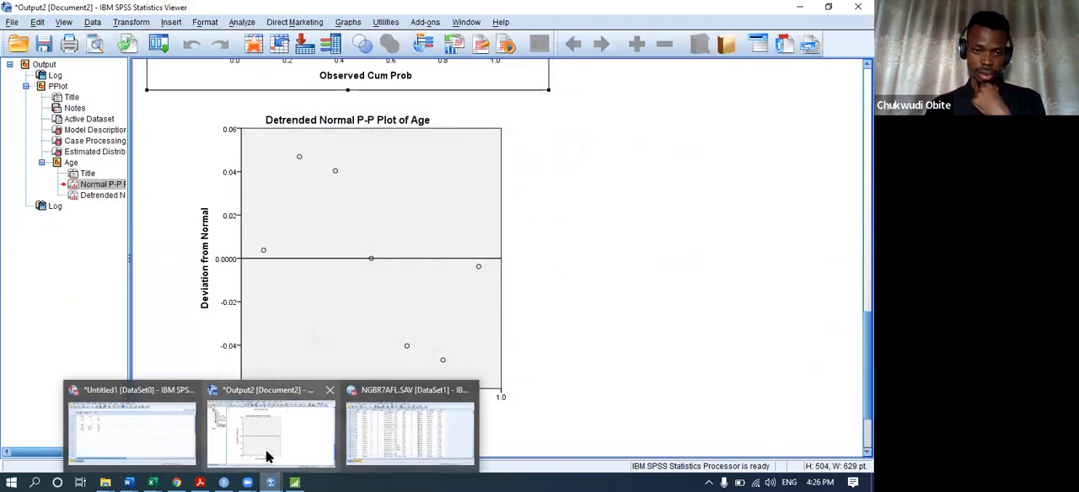
{"action": "left_click", "coordinate": [165, 421]}
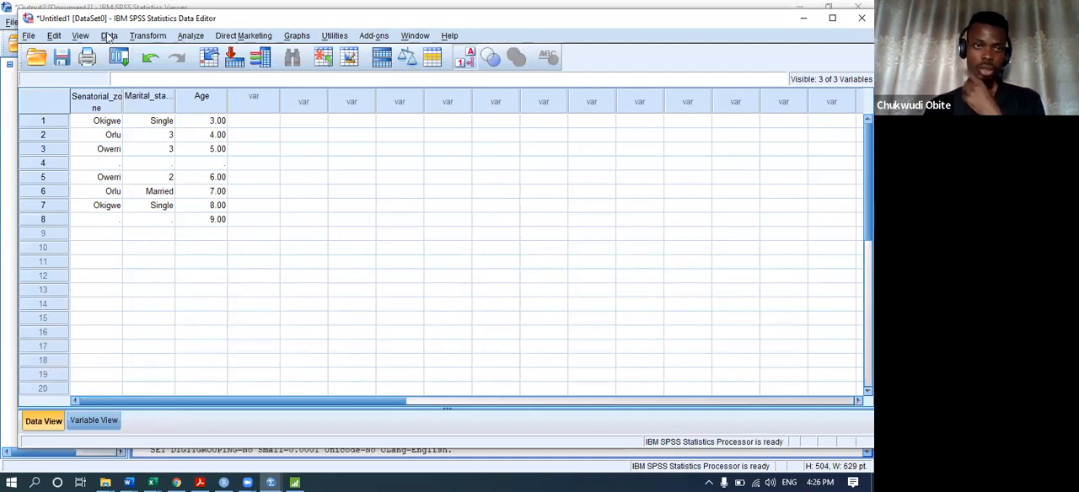
Review the attributes and sort orders offered by Sort Variables and cancel without sorting.
{"action": "left_click", "coordinate": [109, 36]}
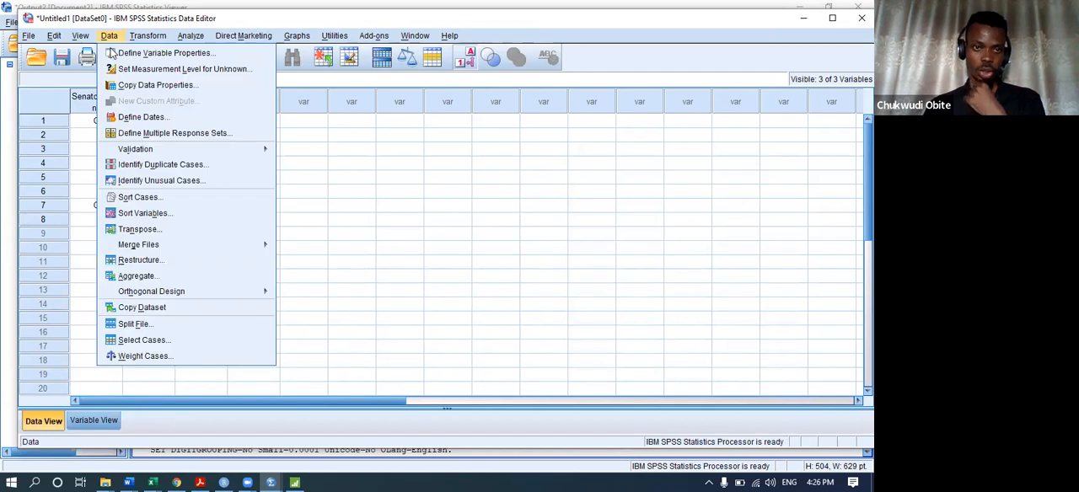
{"action": "left_click", "coordinate": [158, 213]}
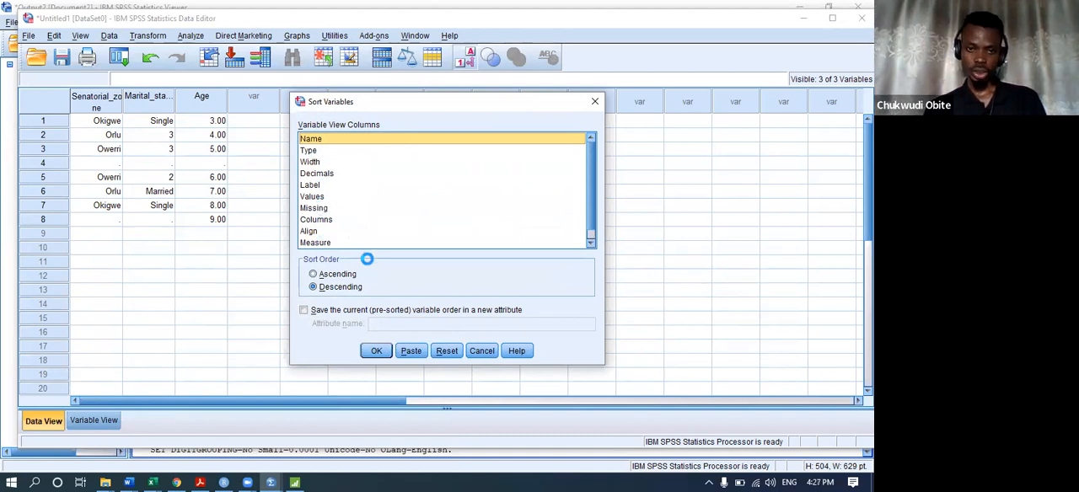
{"action": "left_click", "coordinate": [480, 350]}
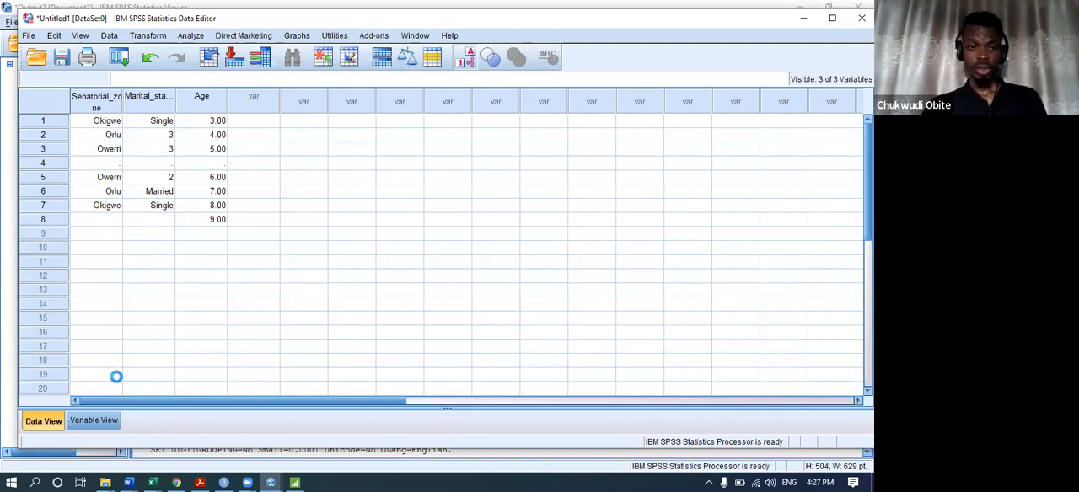
Switch to the NGBR7AFL data sheet and look through its cases and variable columns from CASEID to the V312 group.
{"action": "mouse_move", "coordinate": [271, 483]}
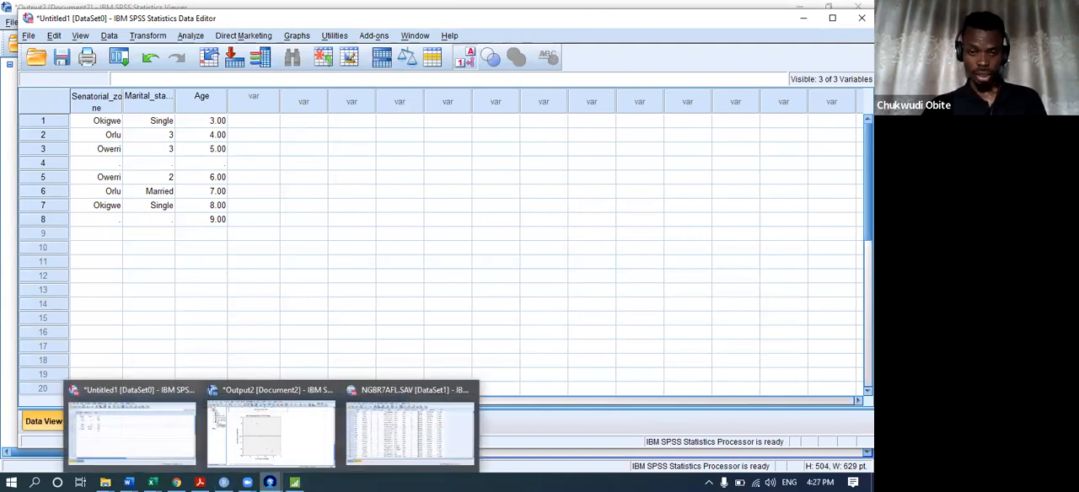
{"action": "left_click", "coordinate": [394, 432]}
{"action": "left_click", "coordinate": [43, 412]}
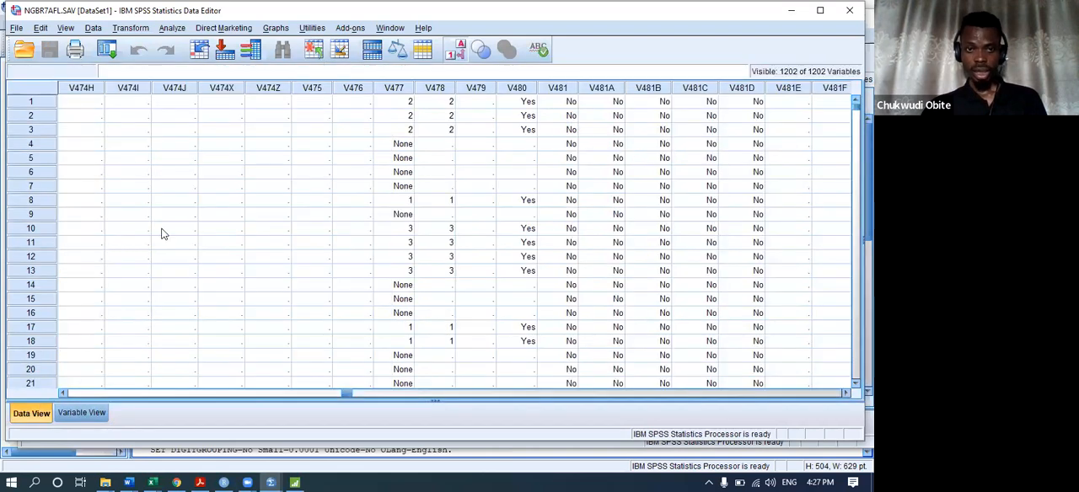
{"action": "scroll", "coordinate": [253, 286], "scroll_direction": "down", "scroll_amount": 16}
{"action": "scroll", "coordinate": [261, 268], "scroll_direction": "up", "scroll_amount": 5}
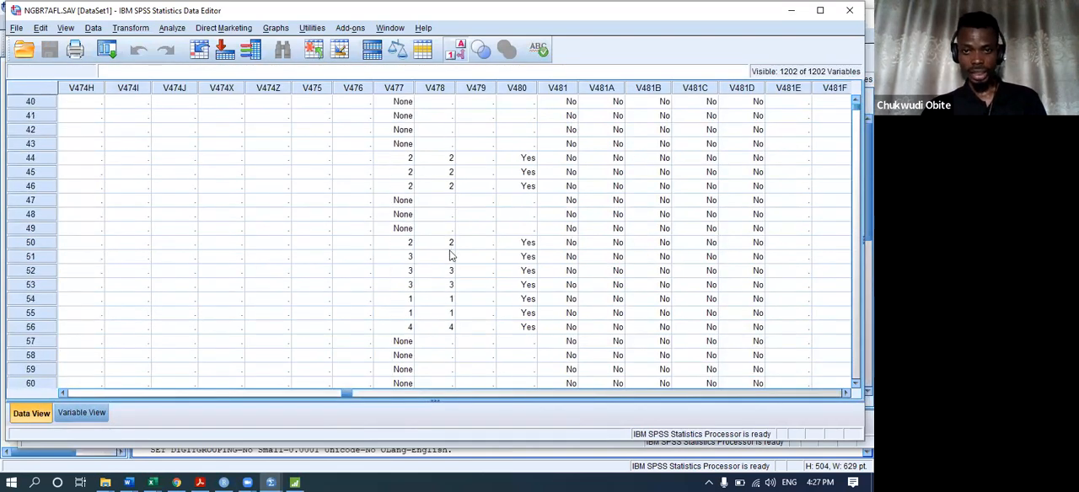
{"action": "left_click_drag", "start_coordinate": [345, 396], "coordinate": [67, 395]}
{"action": "scroll", "coordinate": [251, 135], "scroll_direction": "down", "scroll_amount": 9}
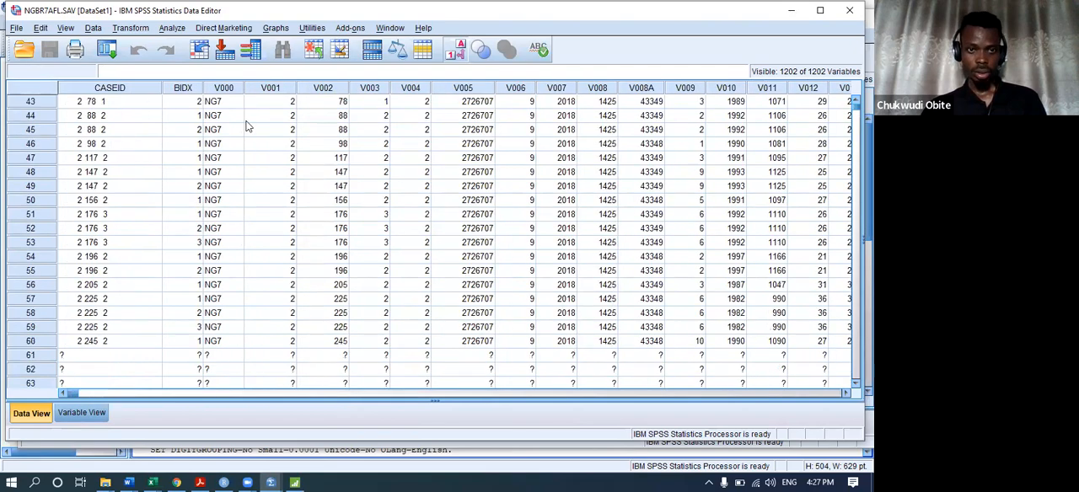
{"action": "scroll", "coordinate": [253, 139], "scroll_direction": "down", "scroll_amount": 20}
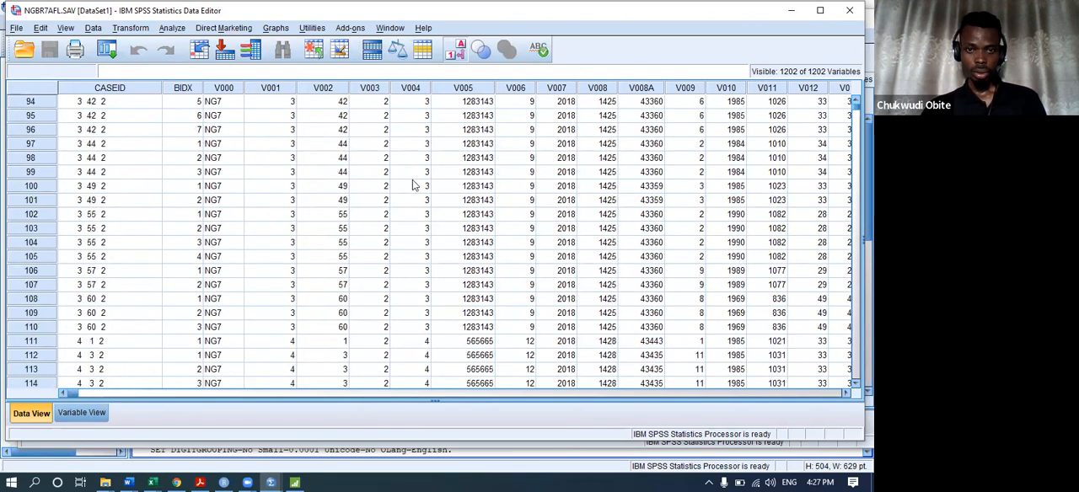
{"action": "scroll", "coordinate": [415, 197], "scroll_direction": "down", "scroll_amount": 6}
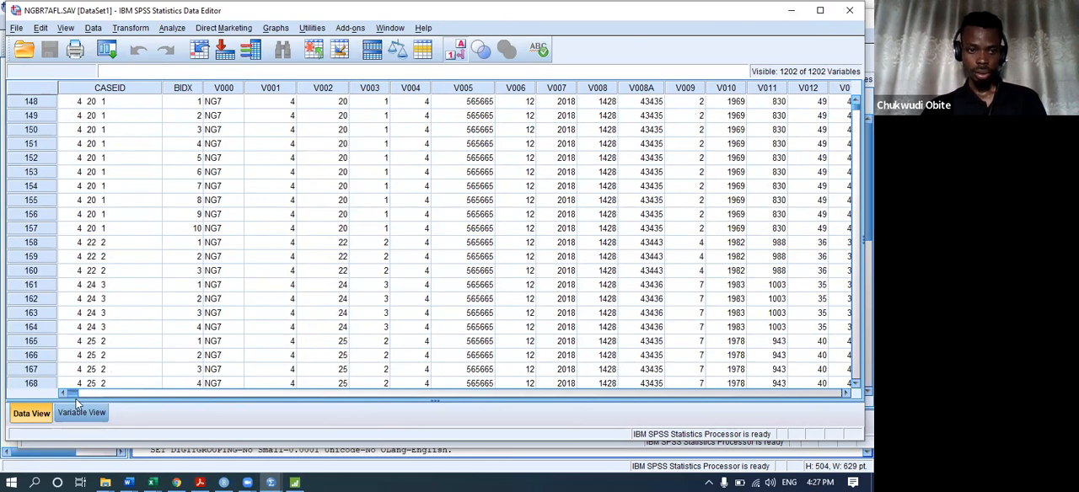
{"action": "left_click_drag", "start_coordinate": [74, 393], "coordinate": [169, 392]}
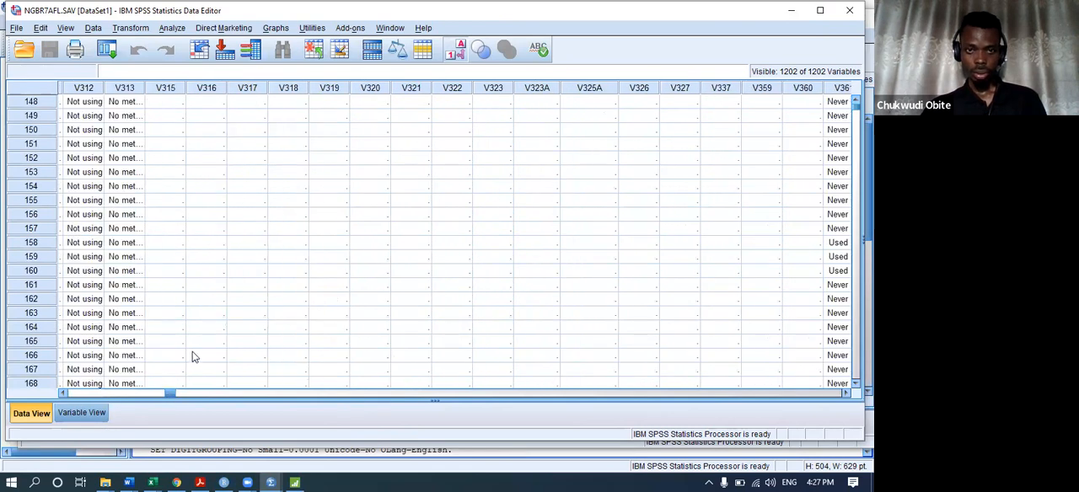
Examine the V316 column's label and values around cases 169 to 189 in the NGBR7AFL data sheet.
{"action": "scroll", "coordinate": [219, 350], "scroll_direction": "down", "scroll_amount": 9}
{"action": "scroll", "coordinate": [241, 347], "scroll_direction": "up", "scroll_amount": 2}
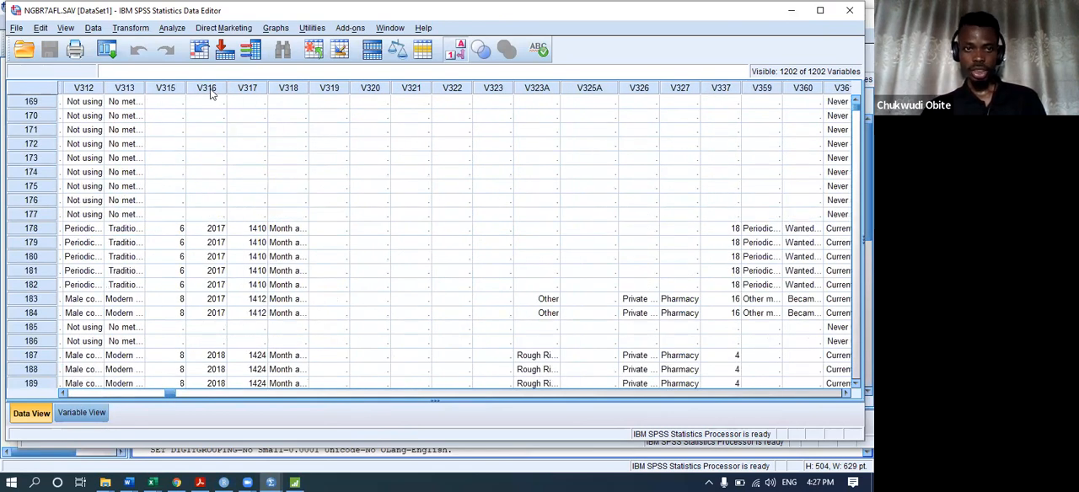
{"action": "mouse_move", "coordinate": [210, 95]}
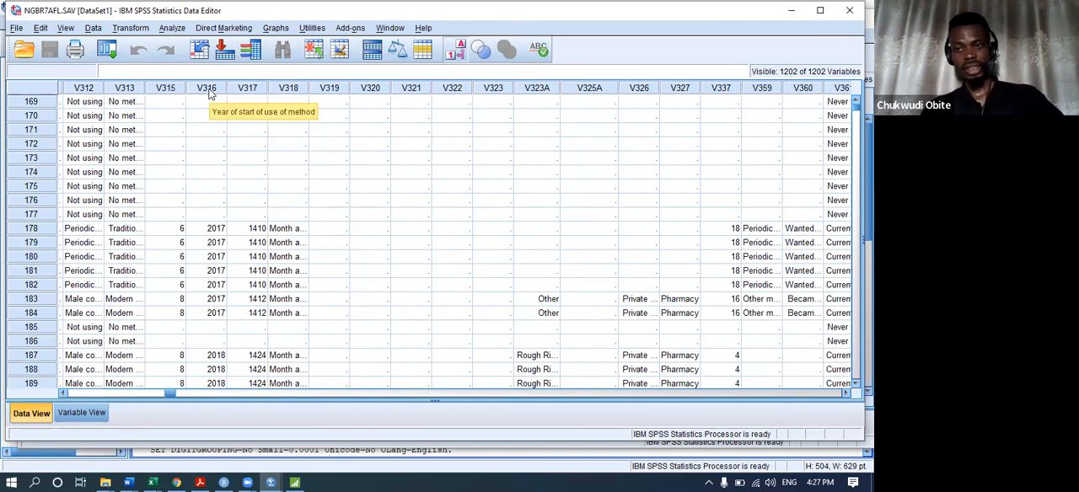
{"action": "left_click", "coordinate": [210, 120]}
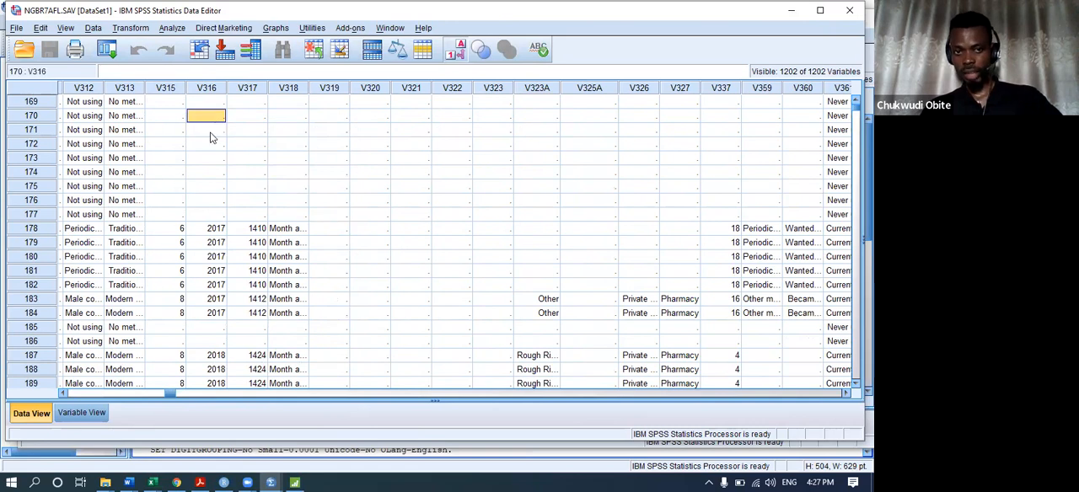
{"action": "key", "text": "Down"}
{"action": "key", "text": "Down"}
{"action": "key", "text": "Down"}
{"action": "key", "text": "Down"}
{"action": "key", "text": "Down"}
{"action": "key", "text": "Down"}
{"action": "key", "text": "Down"}
{"action": "key", "text": "Down"}
{"action": "key", "text": "Down"}
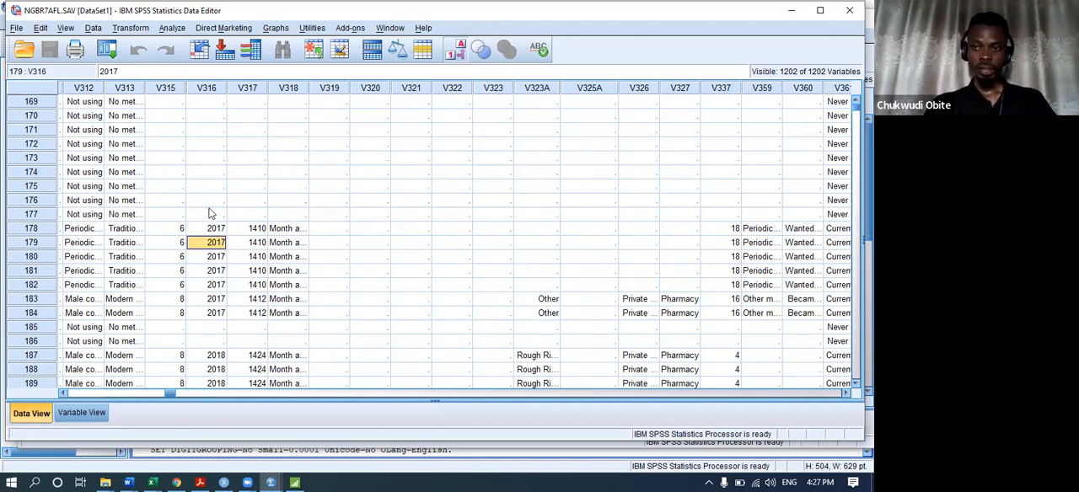
Sort the NGBR7AFL cases by Year of start of use of method [V316] in ascending order.
{"action": "left_click", "coordinate": [215, 88]}
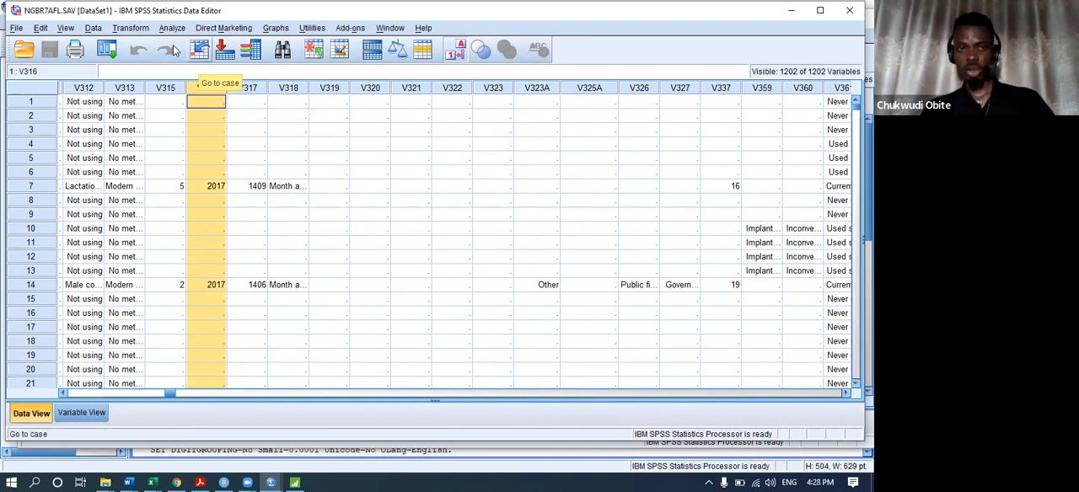
{"action": "left_click", "coordinate": [93, 28]}
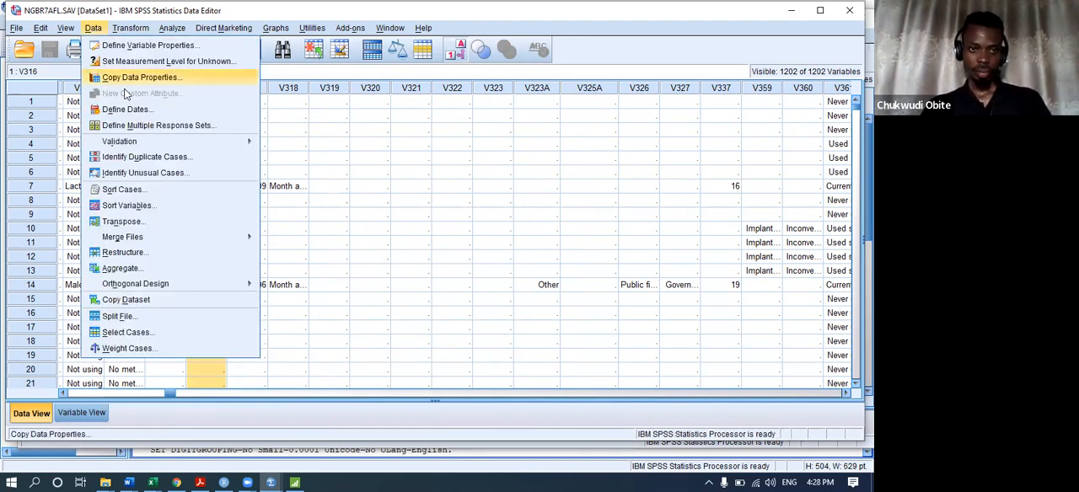
{"action": "mouse_move", "coordinate": [149, 141]}
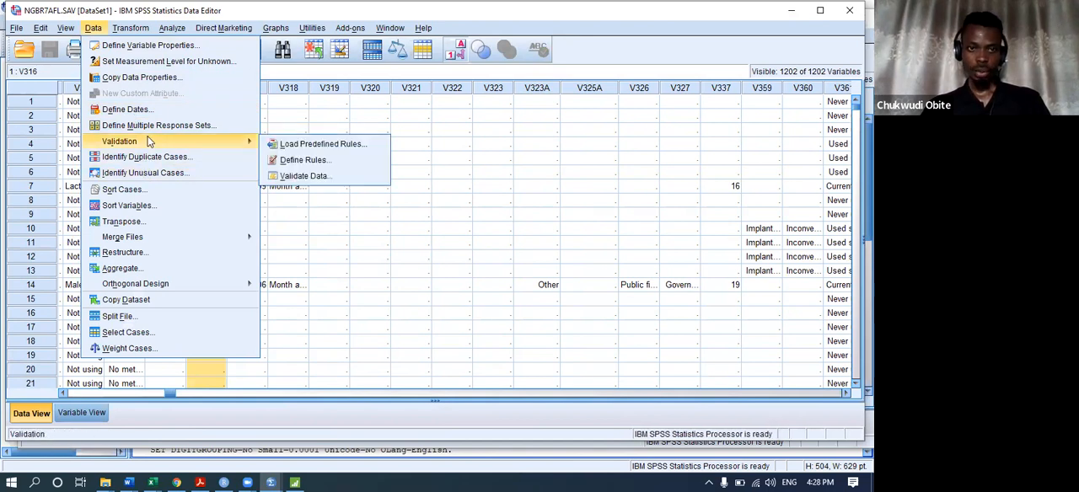
{"action": "left_click", "coordinate": [155, 192]}
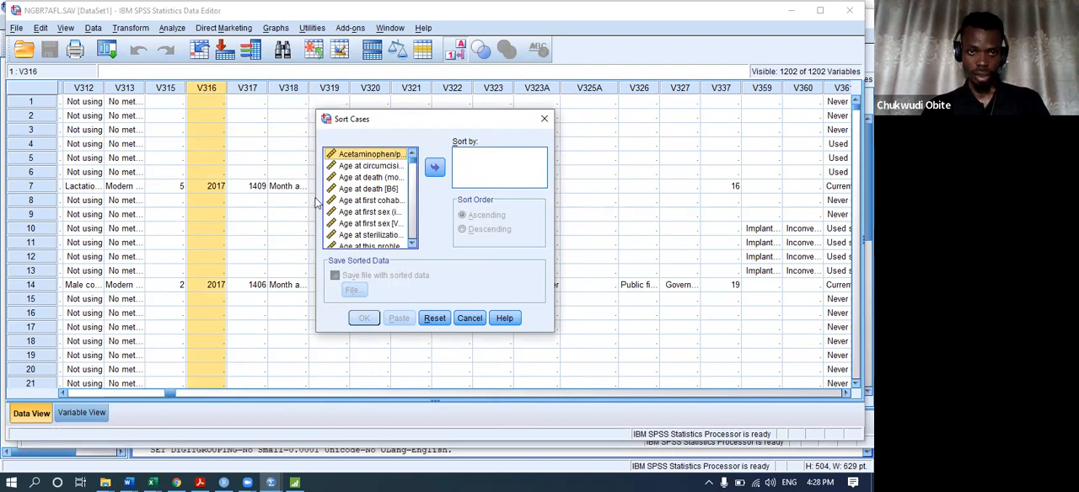
{"action": "left_click_drag", "start_coordinate": [316, 203], "coordinate": [172, 202]}
{"action": "left_click_drag", "start_coordinate": [342, 161], "coordinate": [339, 230]}
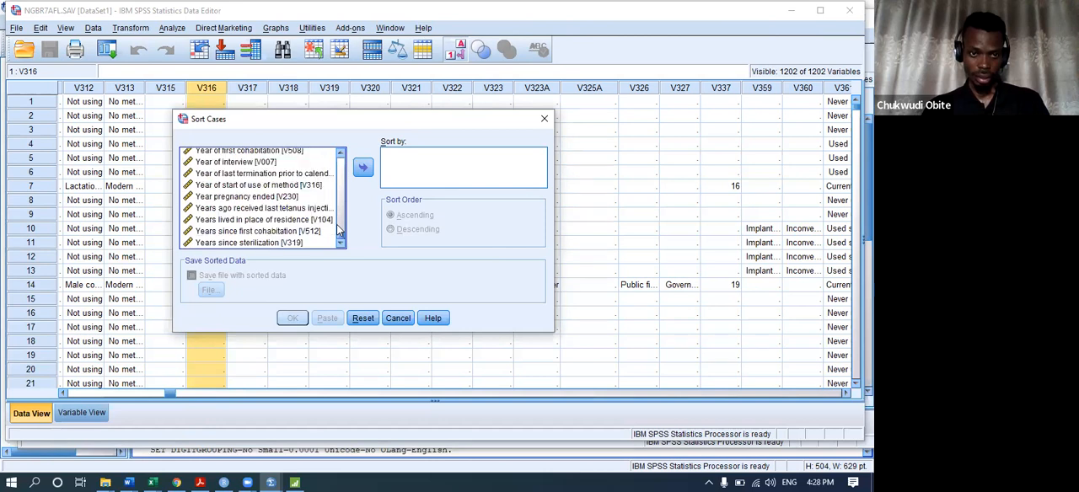
{"action": "left_click", "coordinate": [232, 186]}
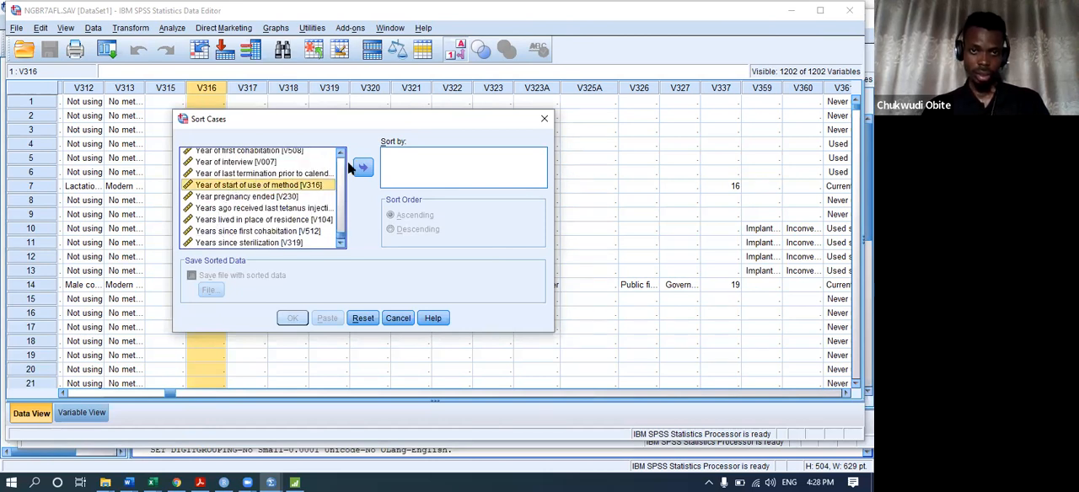
{"action": "left_click", "coordinate": [362, 167]}
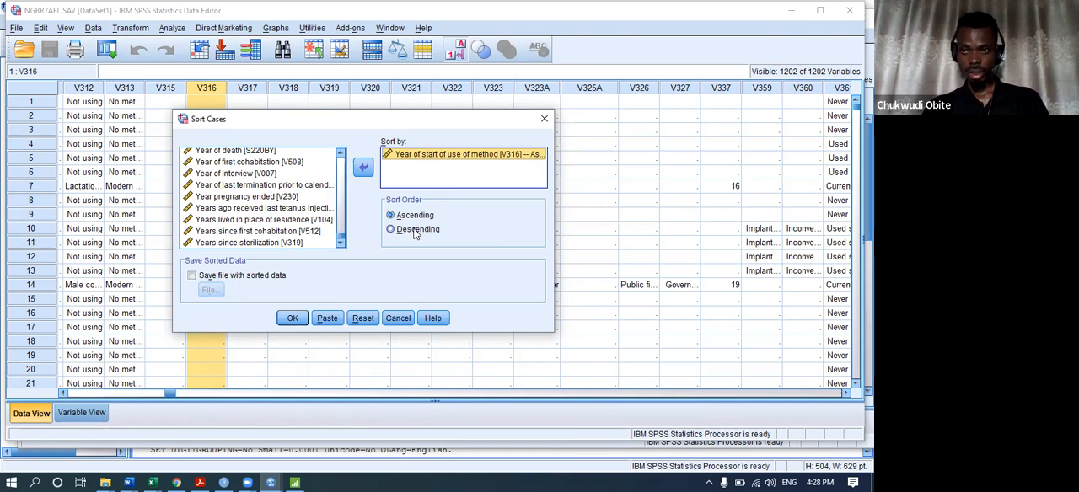
{"action": "left_click", "coordinate": [290, 318]}
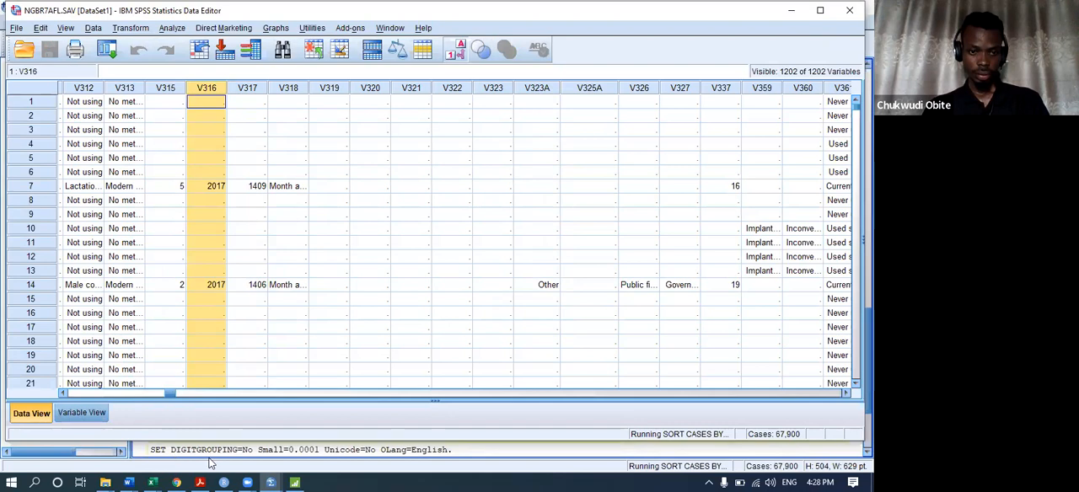
Reopen Sort Cases for NGBR7AFL to check the current sort variable, and close it without sorting again.
{"action": "mouse_move", "coordinate": [269, 481]}
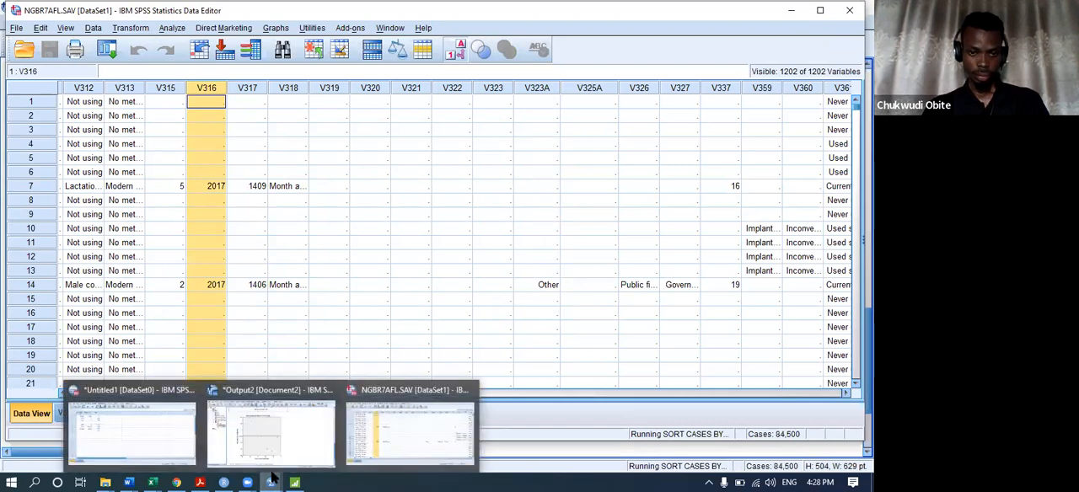
{"action": "left_click", "coordinate": [367, 421]}
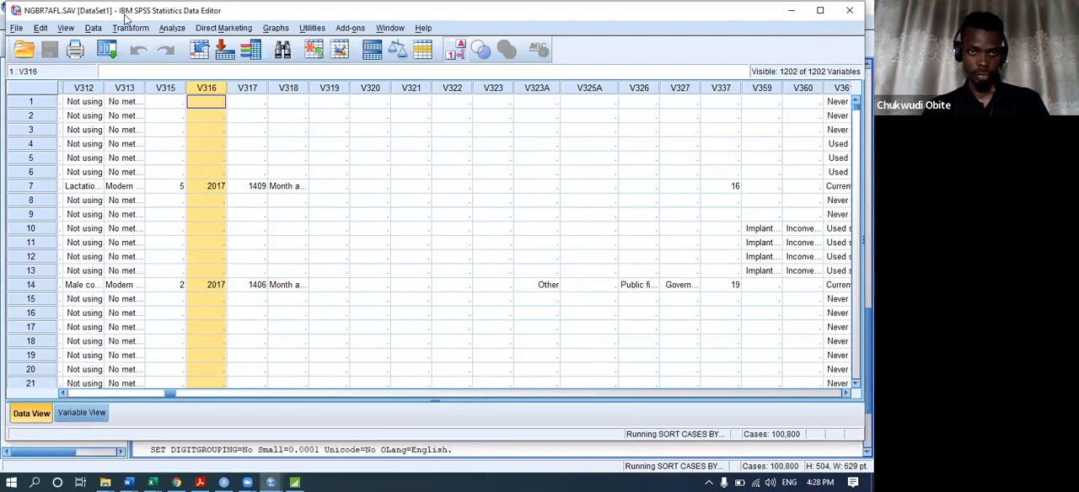
{"action": "left_click", "coordinate": [95, 28]}
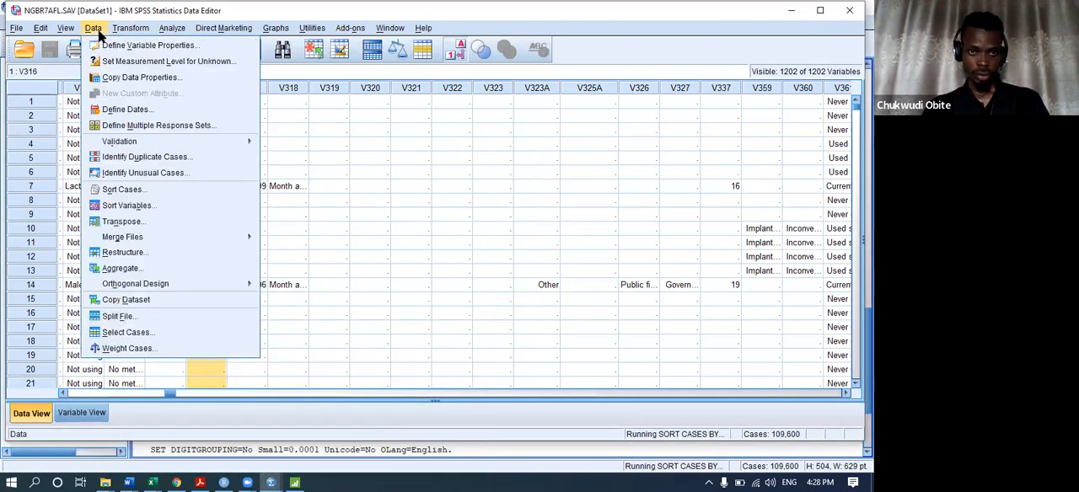
{"action": "left_click", "coordinate": [156, 192]}
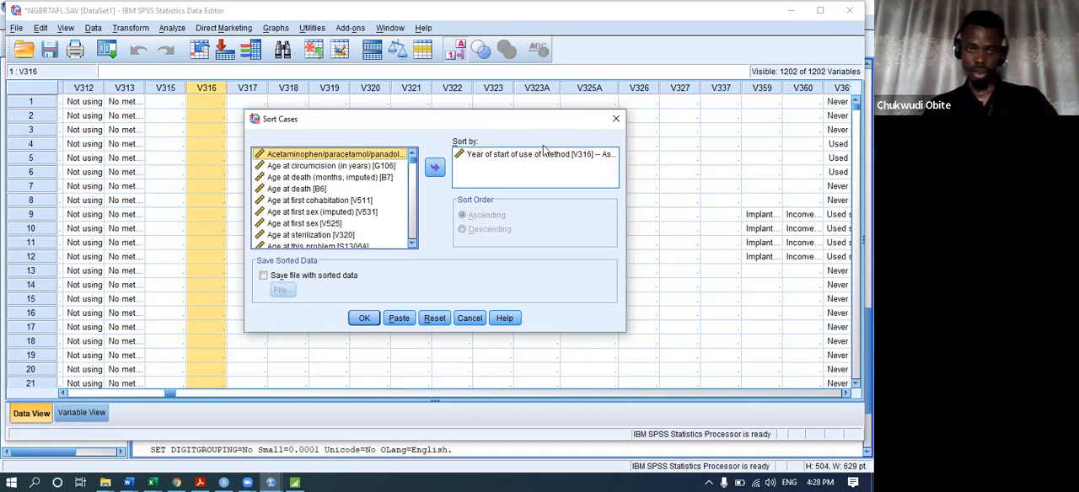
{"action": "left_click", "coordinate": [613, 118]}
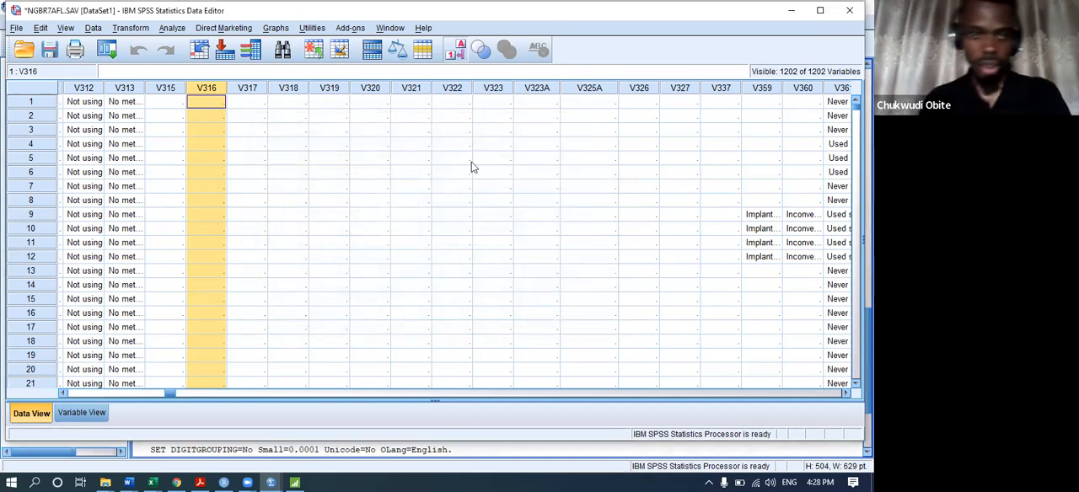
Look through the sorted V316 column from the first cases down to the 2012 entries around case 108700.
{"action": "scroll", "coordinate": [210, 114], "scroll_direction": "down", "scroll_amount": 6}
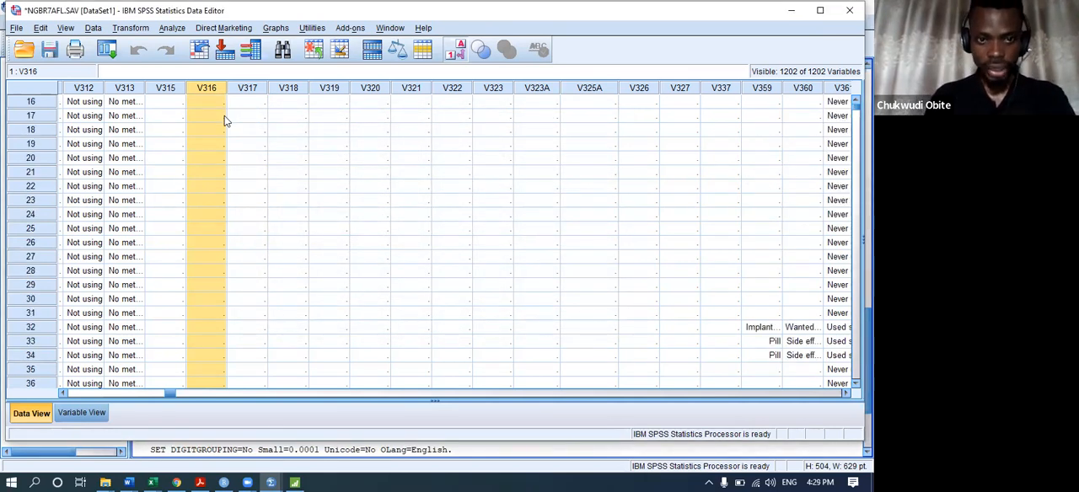
{"action": "scroll", "coordinate": [220, 116], "scroll_direction": "down", "scroll_amount": 14}
{"action": "scroll", "coordinate": [220, 116], "scroll_direction": "down", "scroll_amount": 20}
{"action": "scroll", "coordinate": [211, 122], "scroll_direction": "down", "scroll_amount": 20}
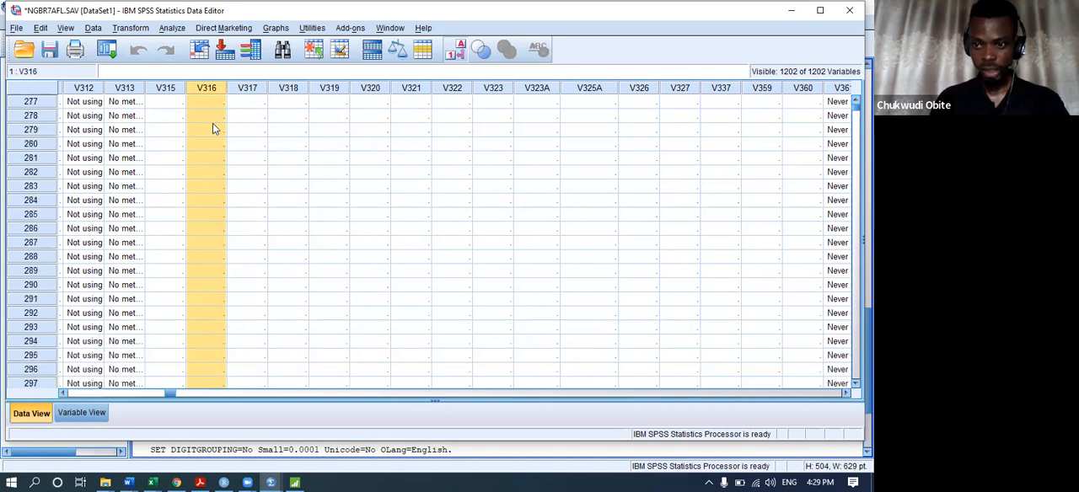
{"action": "scroll", "coordinate": [212, 128], "scroll_direction": "down", "scroll_amount": 6}
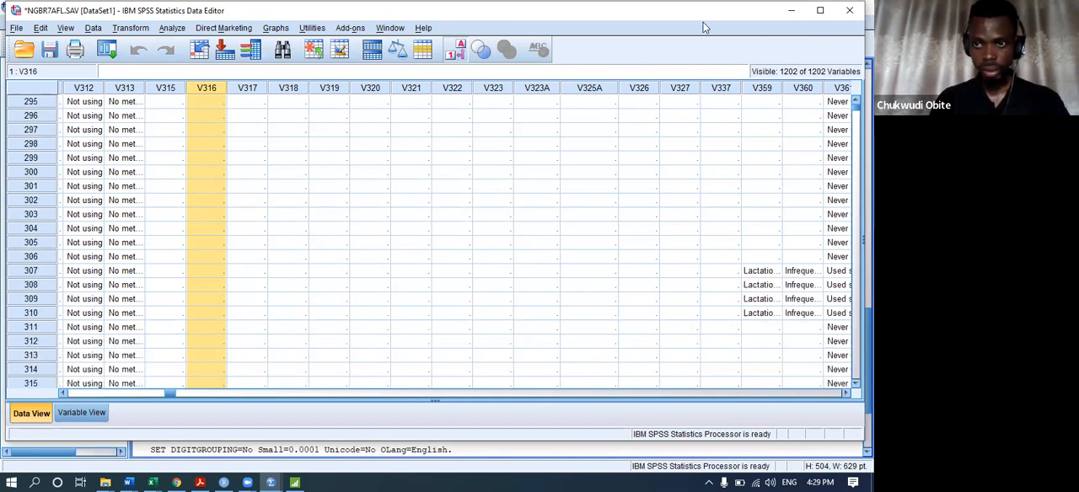
{"action": "left_click_drag", "start_coordinate": [856, 102], "coordinate": [821, 251]}
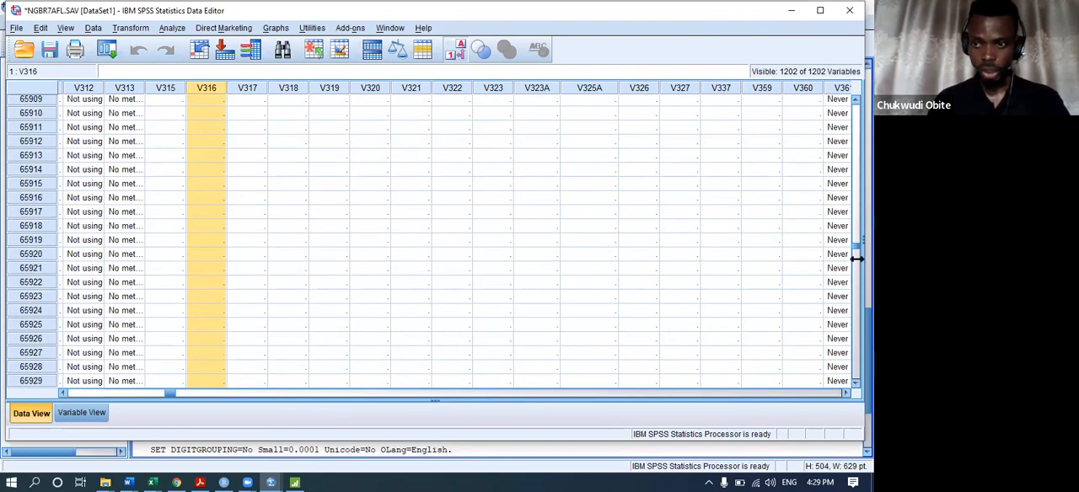
{"action": "left_click_drag", "start_coordinate": [855, 243], "coordinate": [853, 336]}
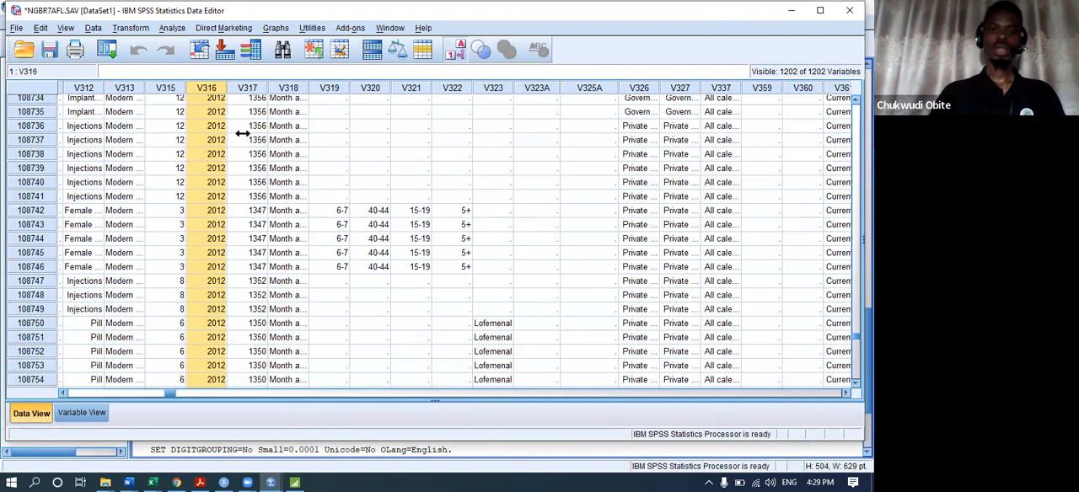
{"action": "scroll", "coordinate": [272, 176], "scroll_direction": "up", "scroll_amount": 15}
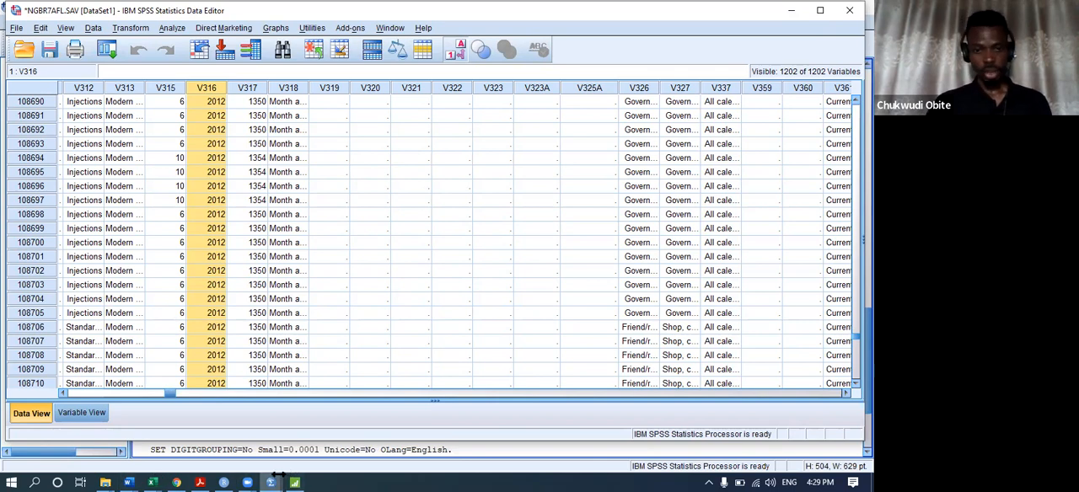
Switch to the Untitled1 data sheet and set the Senatorial_zone value of case 4 to Okigwe.
{"action": "mouse_move", "coordinate": [273, 479]}
{"action": "left_click", "coordinate": [128, 419]}
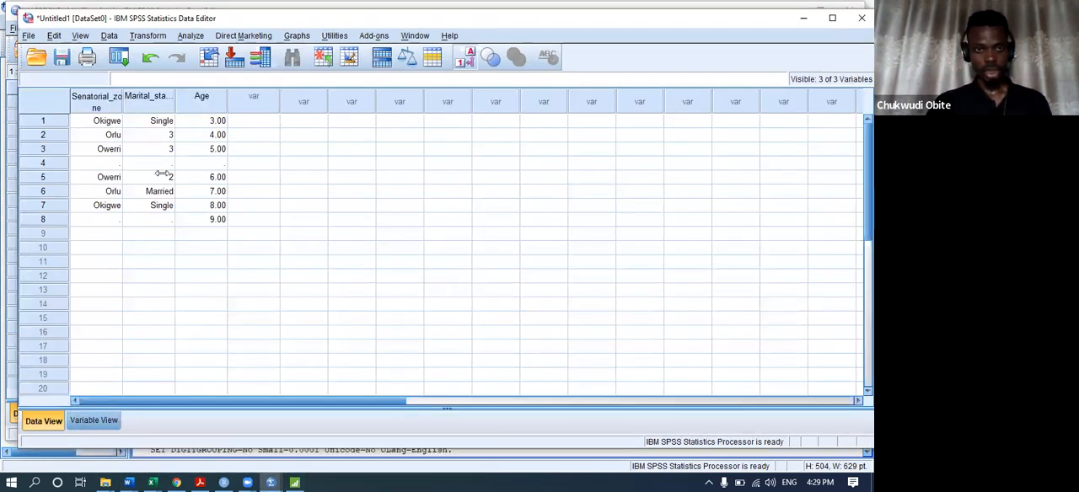
{"action": "left_click", "coordinate": [109, 168]}
{"action": "type", "text": "11"}
{"action": "key", "text": "Return"}
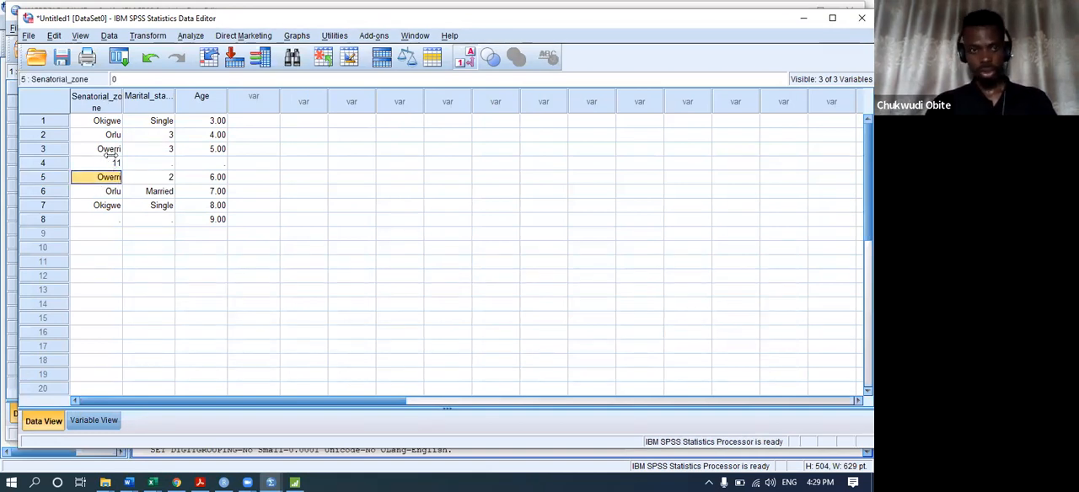
{"action": "left_click", "coordinate": [111, 162]}
{"action": "type", "text": "22"}
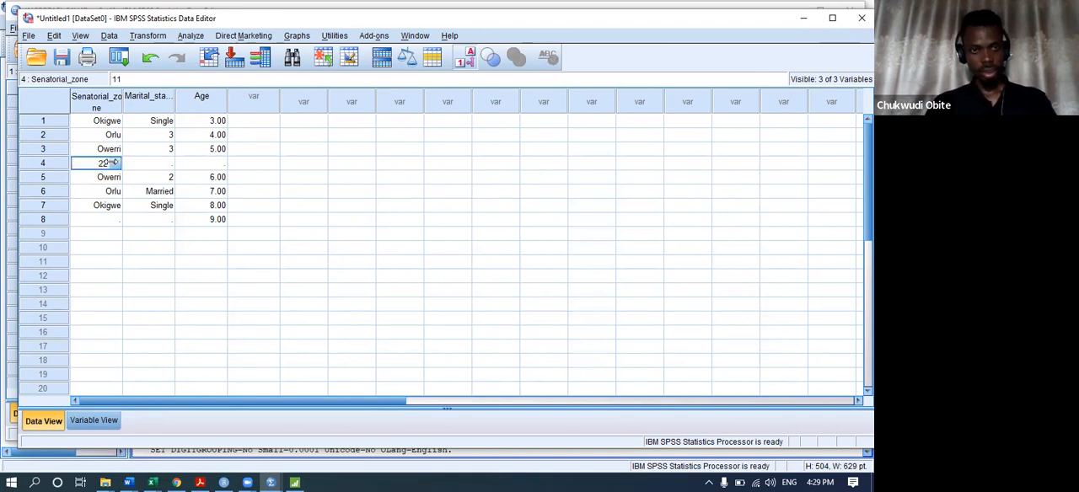
{"action": "key", "text": "Return"}
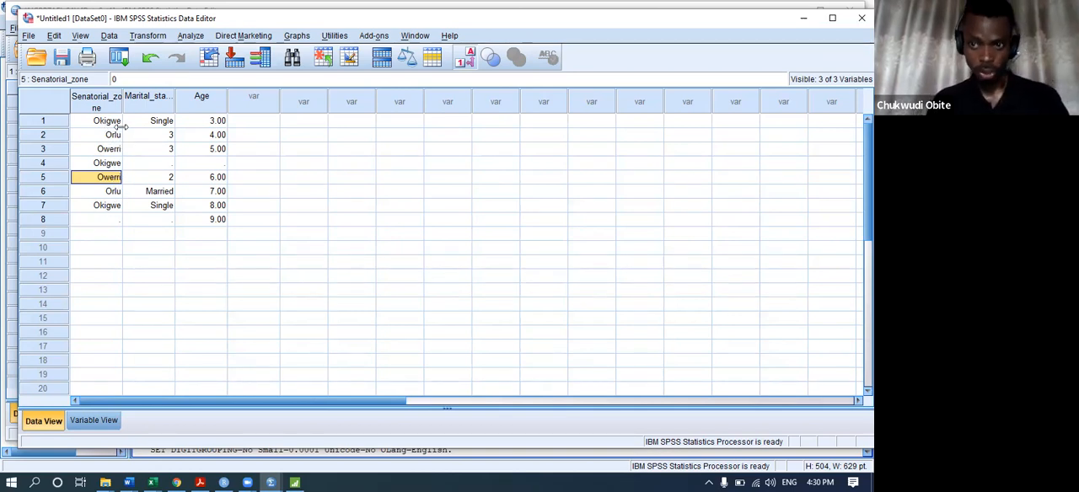
Sort the Untitled1 cases by Senatorial Zone in ascending order and select the Senatorial_zone column.
{"action": "left_click", "coordinate": [107, 35]}
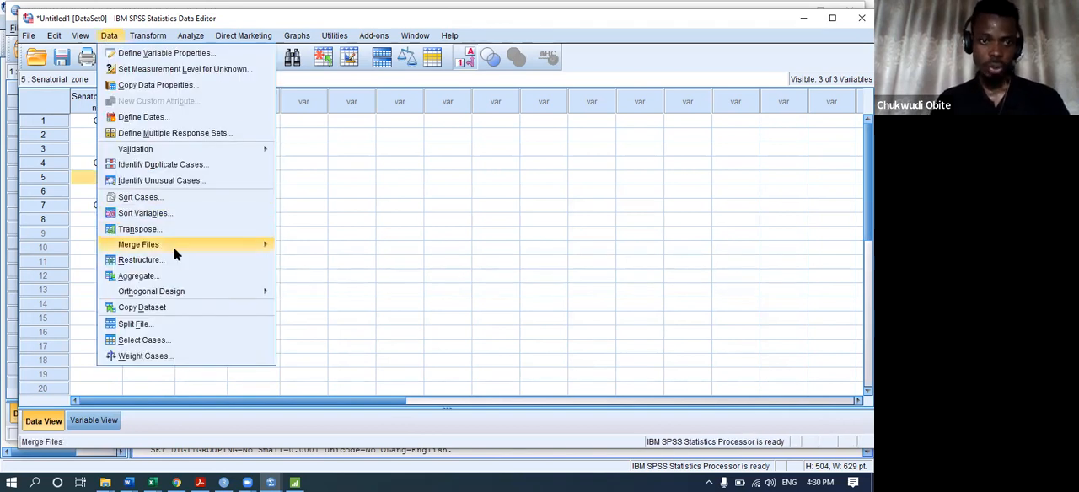
{"action": "left_click", "coordinate": [171, 200]}
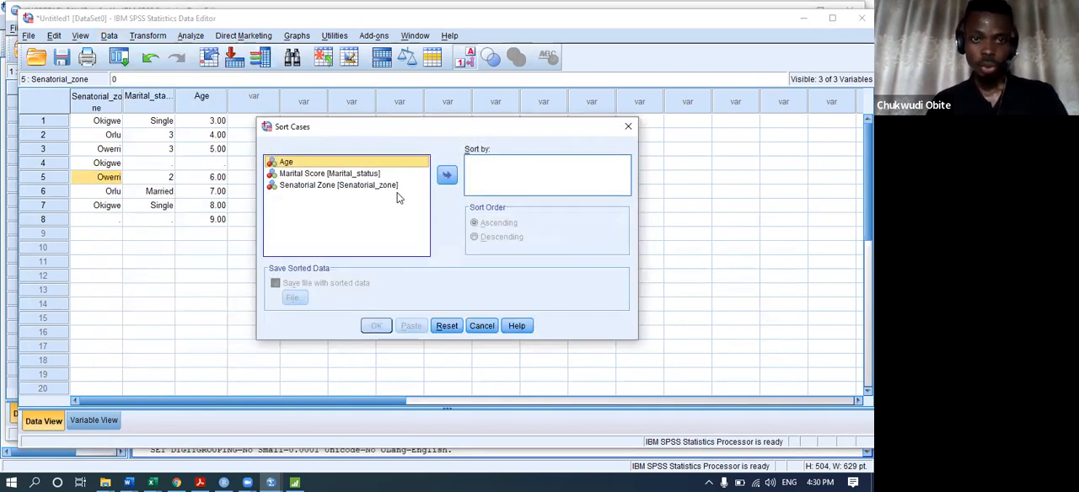
{"action": "left_click", "coordinate": [347, 185]}
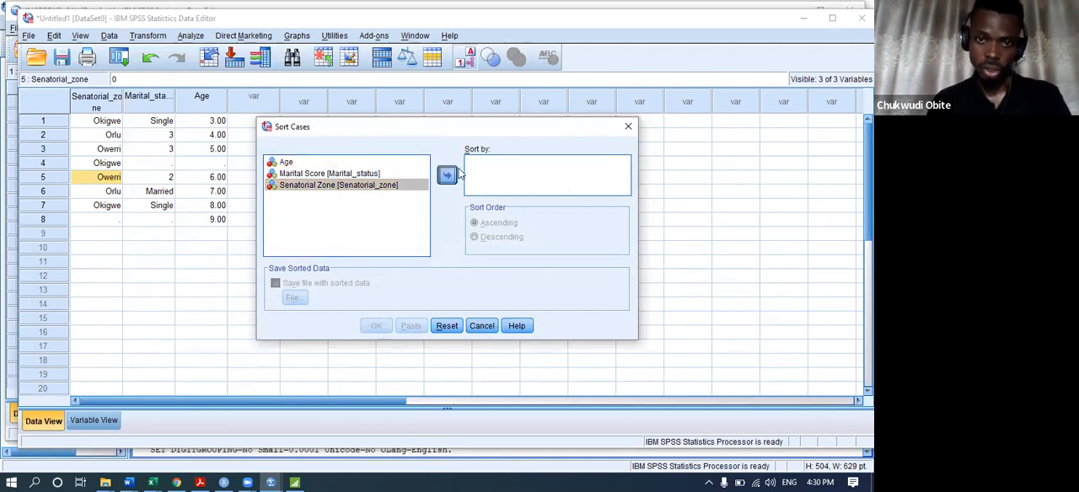
{"action": "left_click", "coordinate": [455, 174]}
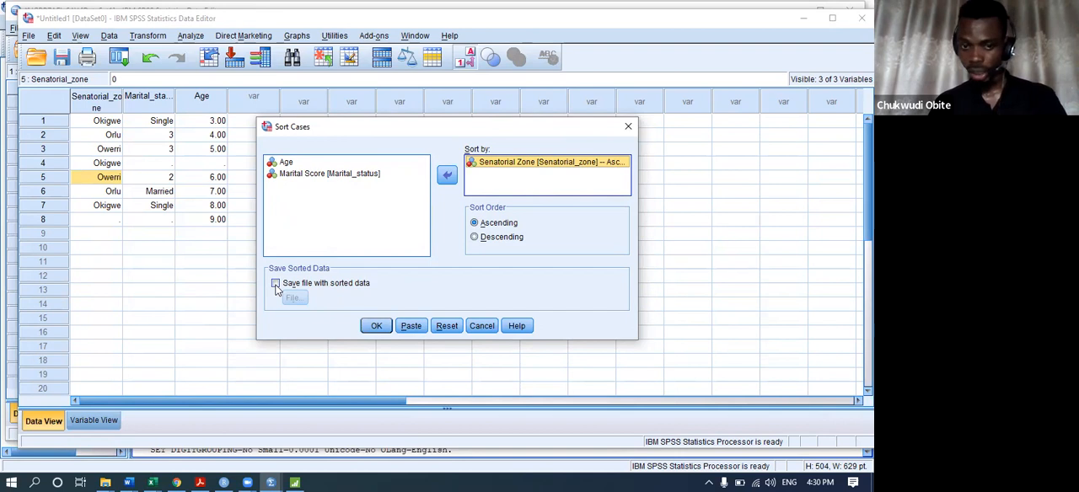
{"action": "left_click", "coordinate": [375, 325]}
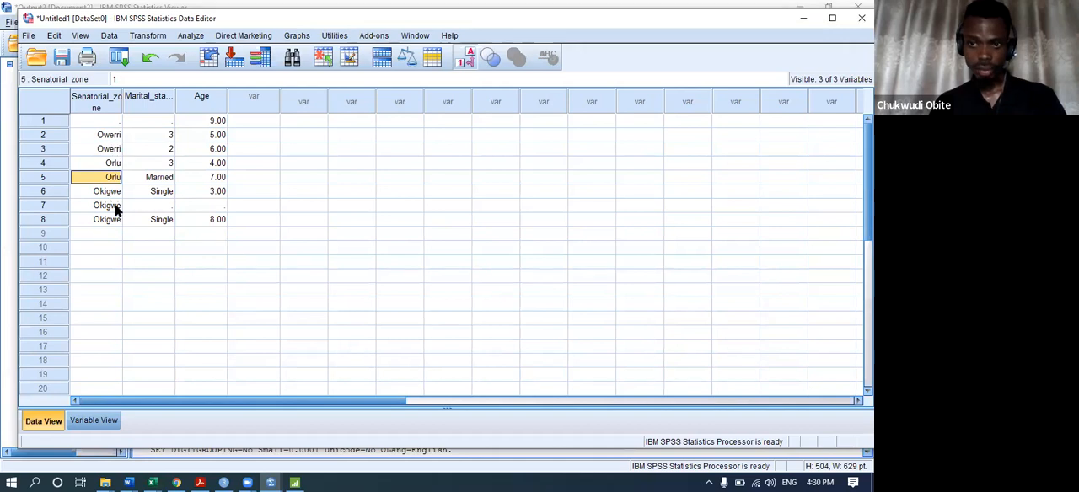
{"action": "left_click", "coordinate": [110, 103]}
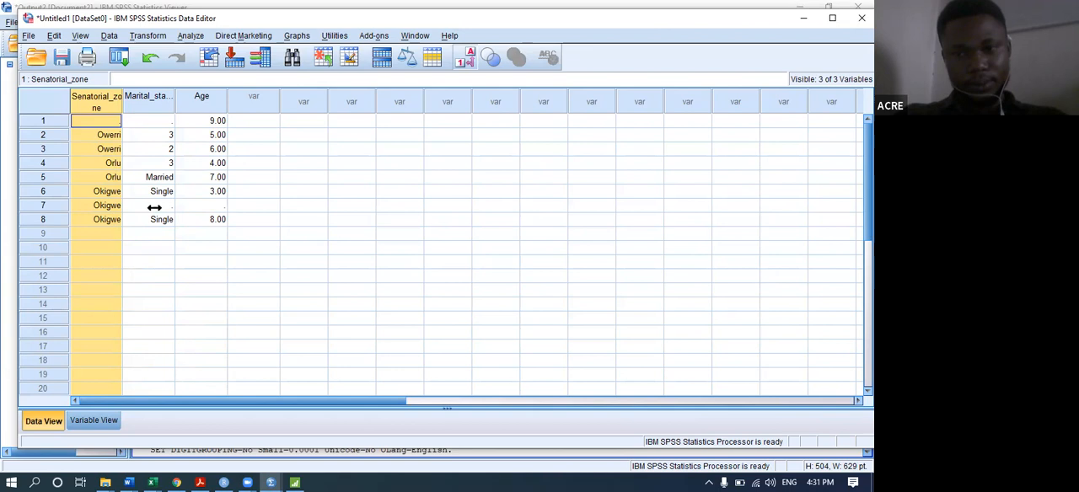
Enter 1 (Married) as the Marital_status value of case 7.
{"action": "left_click", "coordinate": [156, 205]}
{"action": "left_click", "coordinate": [156, 205]}
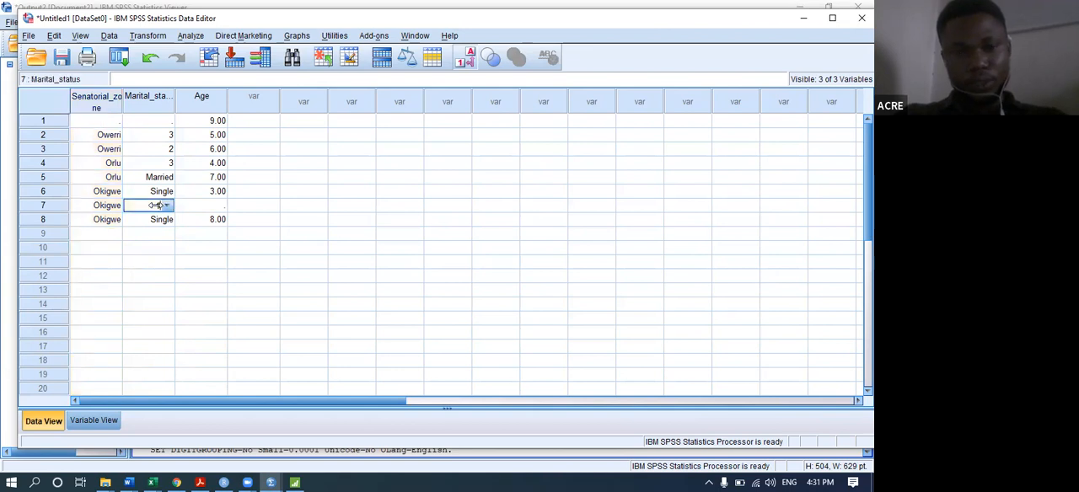
{"action": "type", "text": "1"}
{"action": "key", "text": "Return"}
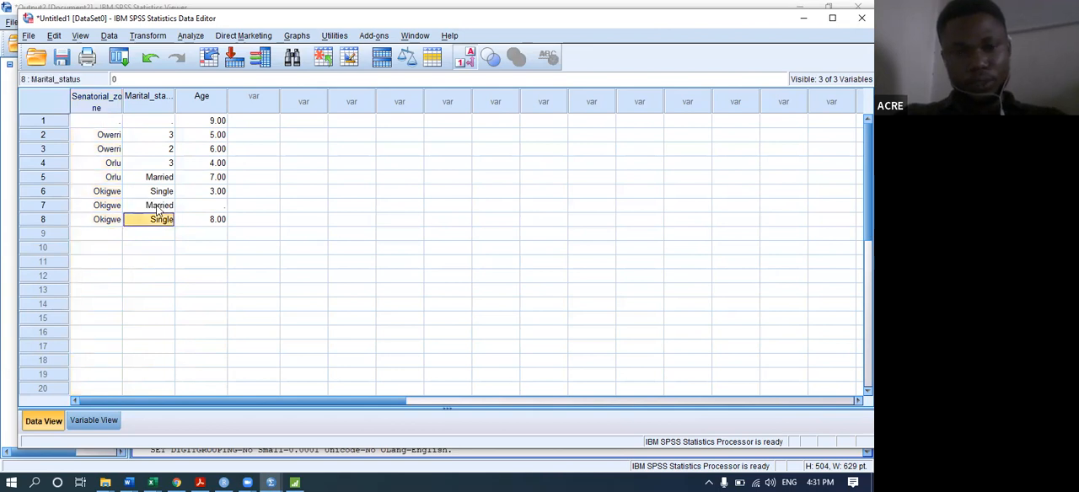
Set the Marital_status values of case 4 and case 3 to Single.
{"action": "key", "text": "Up"}
{"action": "key", "text": "Up"}
{"action": "key", "text": "Up"}
{"action": "key", "text": "Up"}
{"action": "type", "text": "0"}
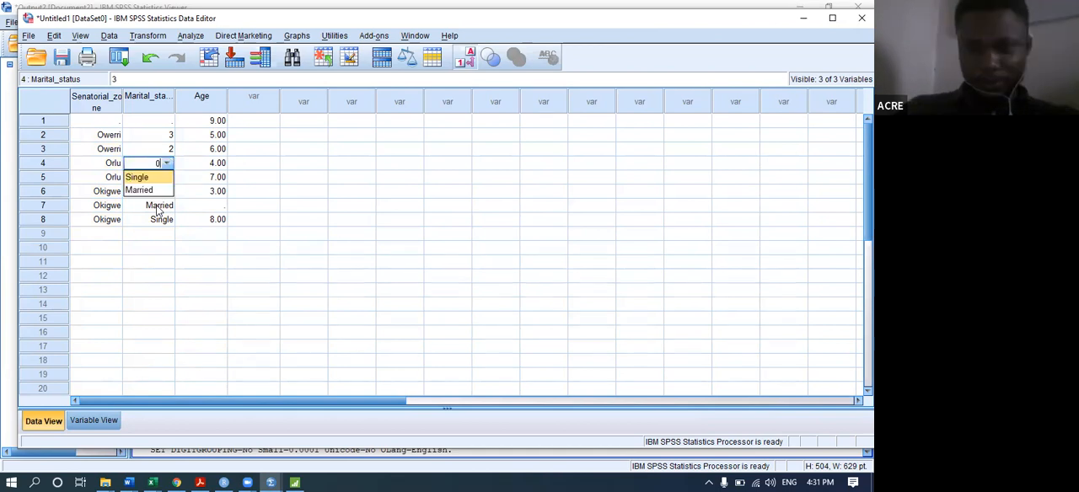
{"action": "key", "text": "Return"}
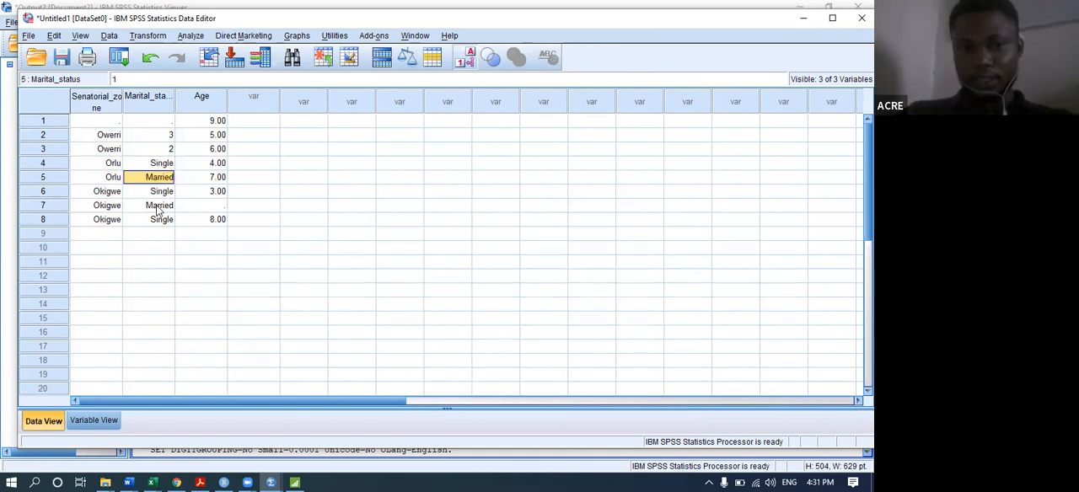
{"action": "key", "text": "Up"}
Enter 2 as the Marital_status value of case 1 and 0 (Single) for case 2.
{"action": "key", "text": "Up"}
{"action": "type", "text": "1"}
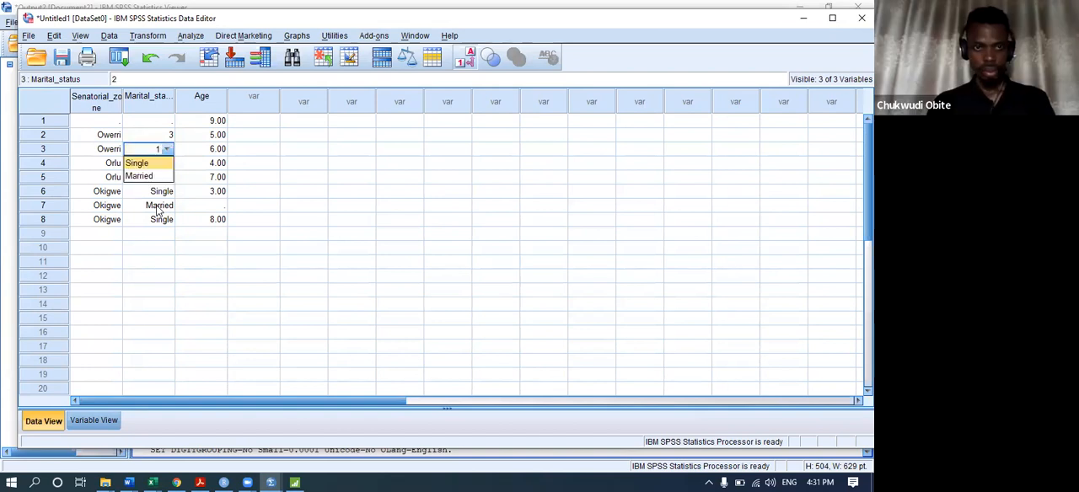
{"action": "key", "text": "Return"}
{"action": "key", "text": "Up"}
{"action": "key", "text": "Up"}
{"action": "key", "text": "Up"}
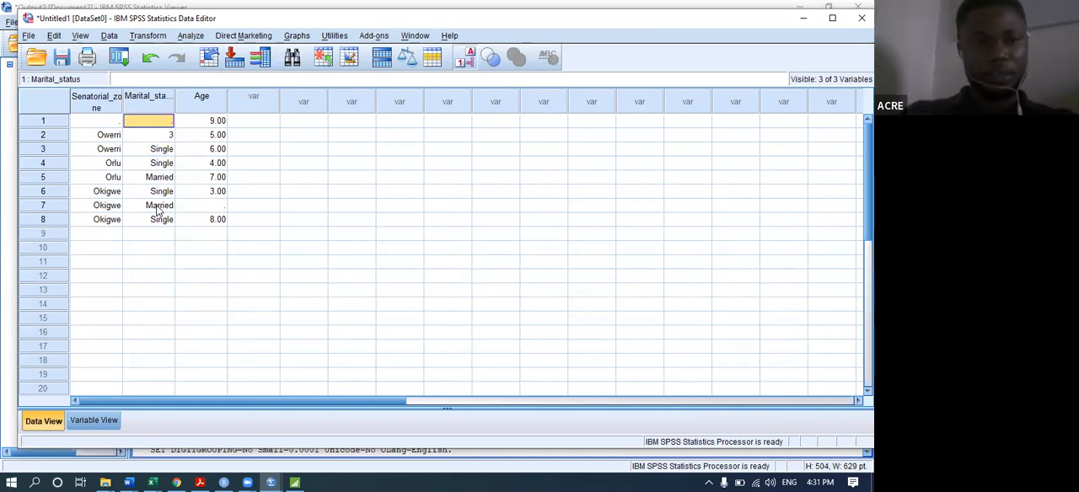
{"action": "type", "text": "2"}
{"action": "key", "text": "Return"}
{"action": "type", "text": "3."}
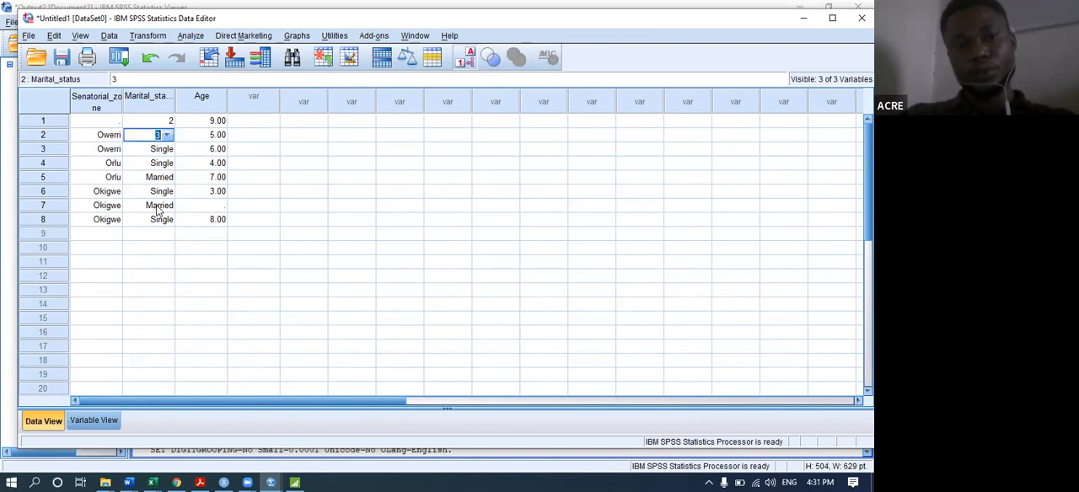
{"action": "type", "text": "0"}
{"action": "key", "text": "Return"}
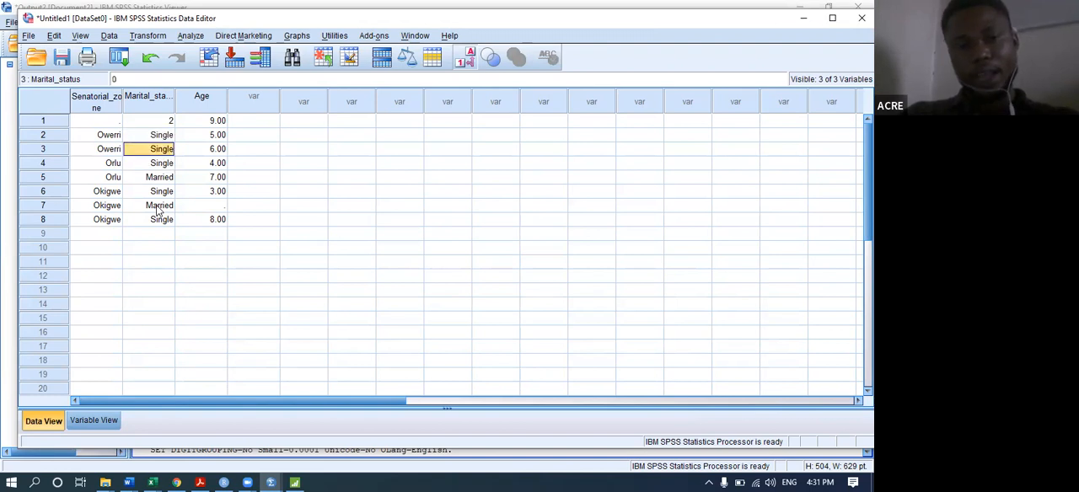
Change the Marital_status value of case 1 to 1 (Married).
{"action": "key", "text": "Up"}
{"action": "key", "text": "Up"}
{"action": "type", "text": "11"}
{"action": "key", "text": "Return"}
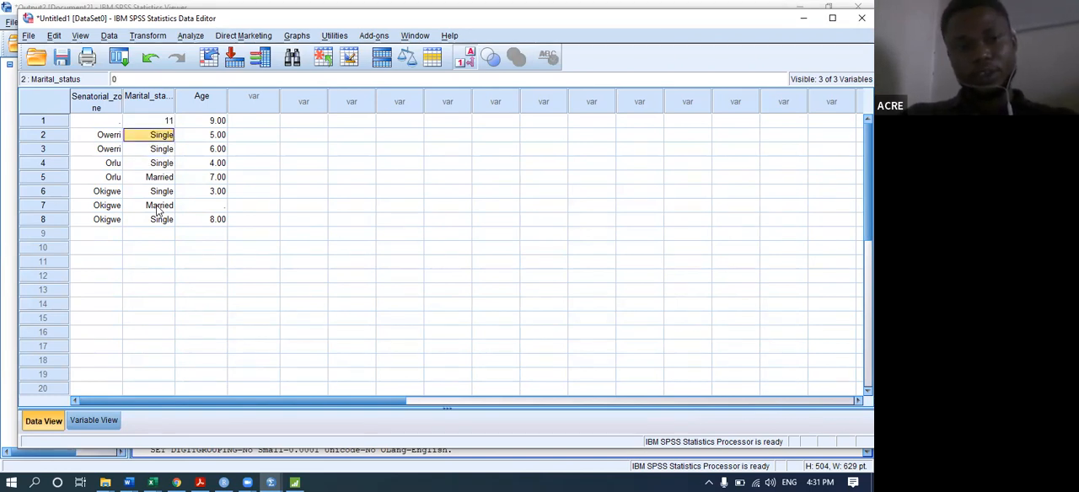
{"action": "key", "text": "Up"}
{"action": "type", "text": "1"}
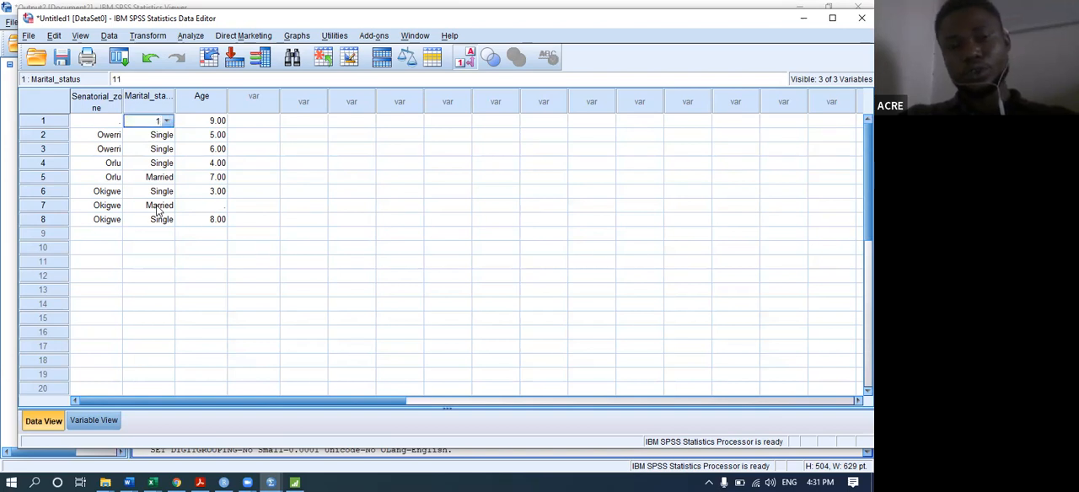
{"action": "key", "text": "Return"}
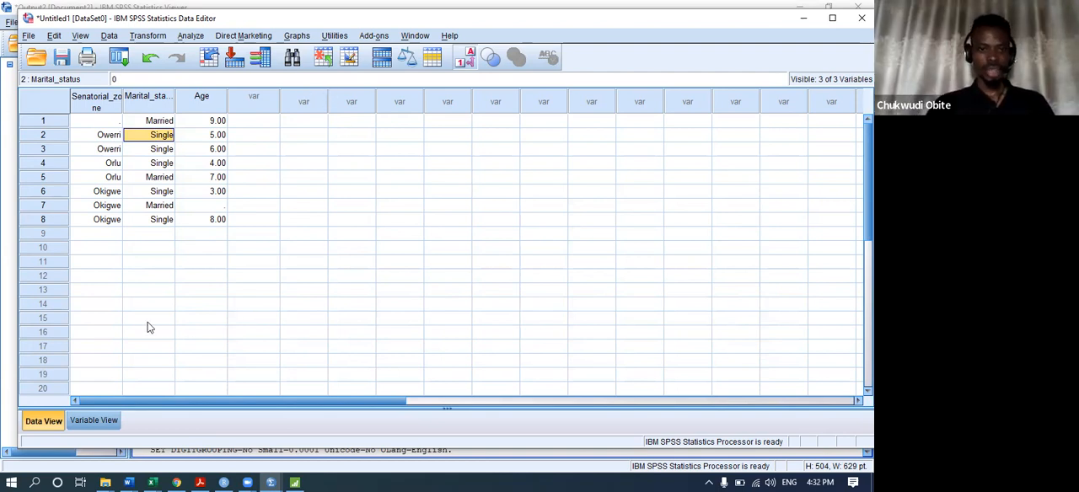
Insert a new variable before Senatorial_zone and name it Name.
{"action": "left_click", "coordinate": [110, 103]}
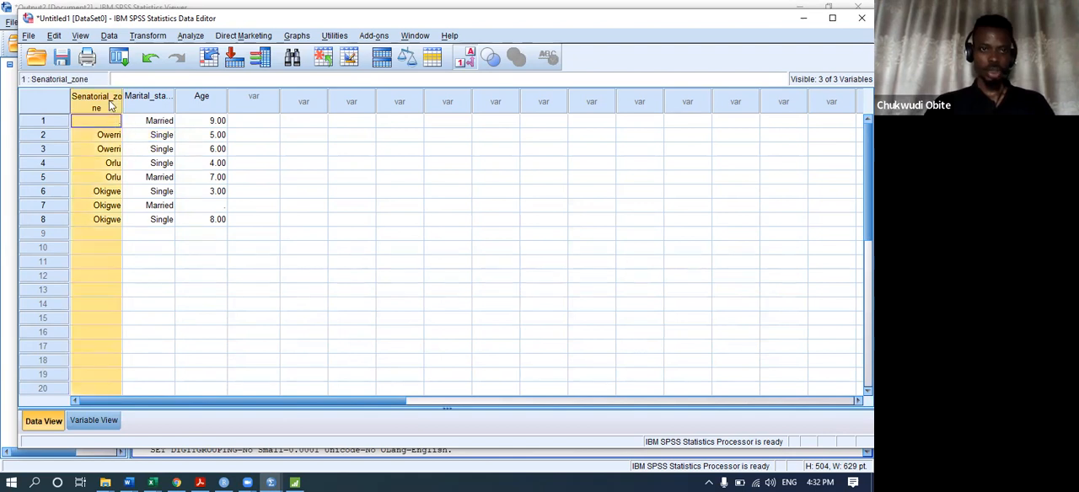
{"action": "right_click", "coordinate": [110, 103]}
{"action": "left_click", "coordinate": [142, 176]}
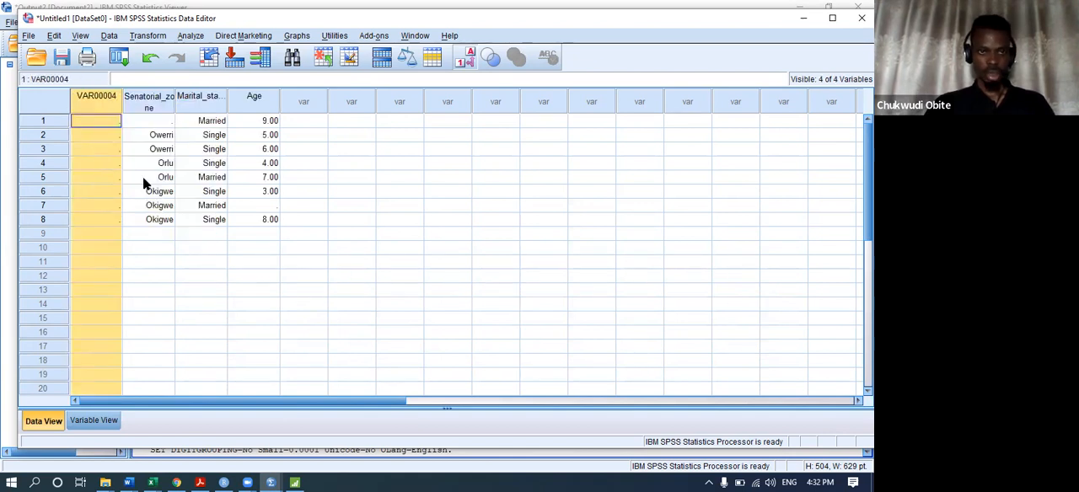
{"action": "left_click", "coordinate": [74, 424]}
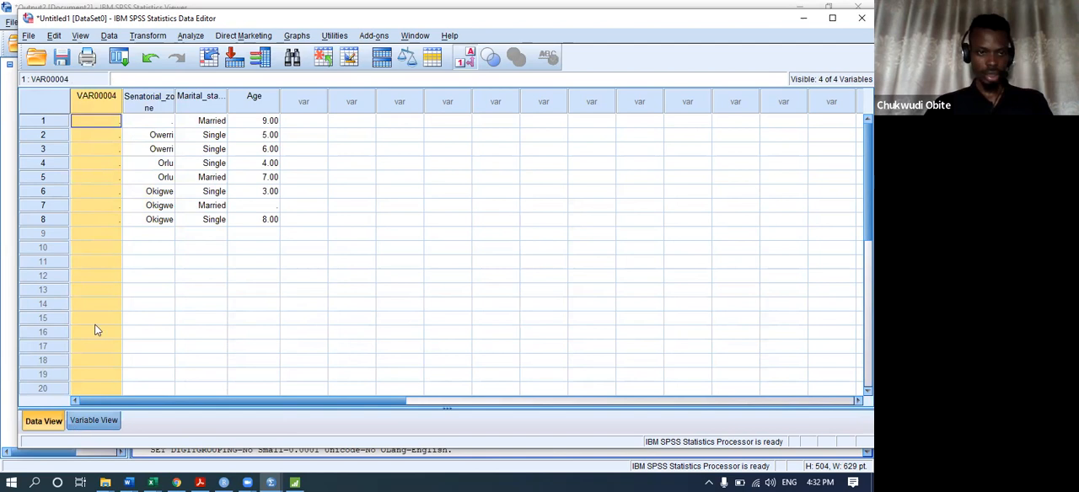
{"action": "left_click", "coordinate": [122, 97]}
{"action": "type", "text": "Nam"}
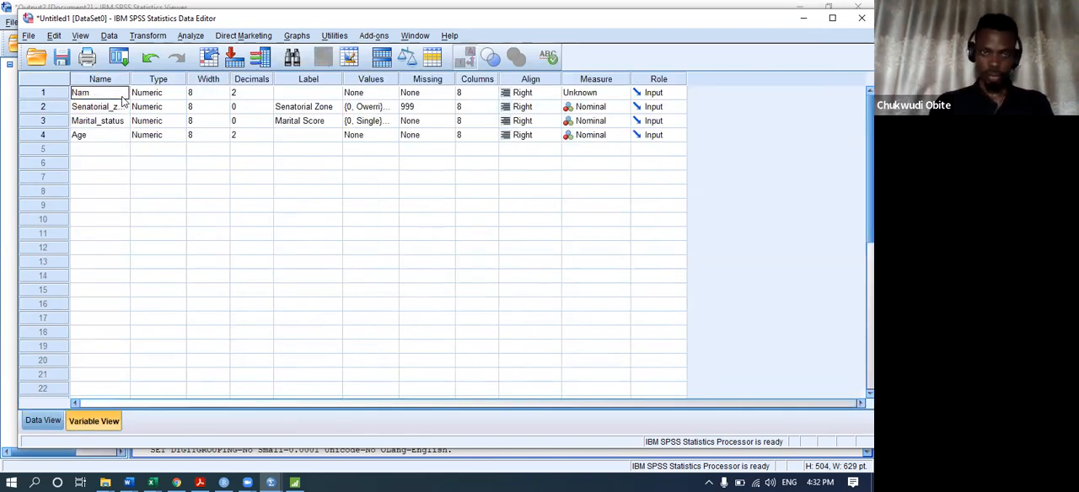
{"action": "type", "text": "e"}
{"action": "key", "text": "Return"}
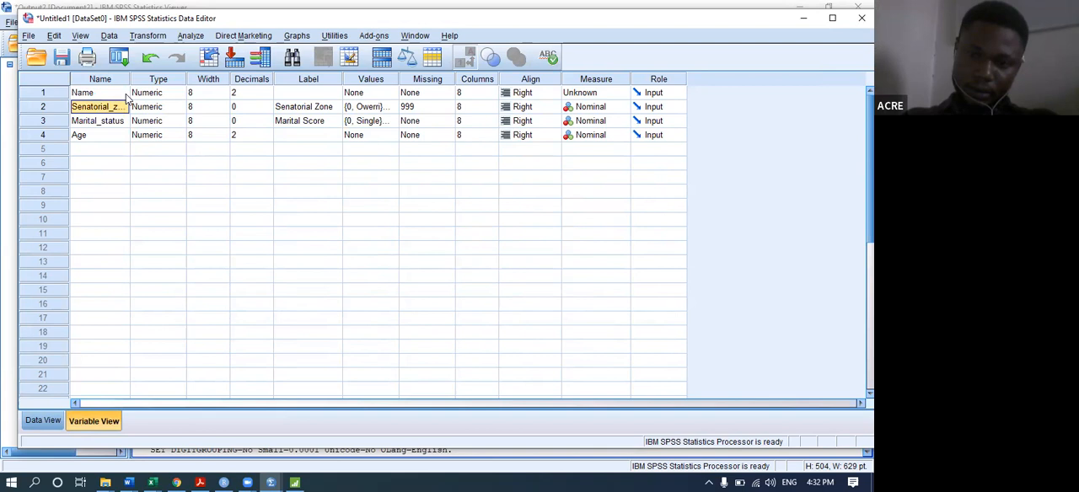
{"action": "left_click", "coordinate": [44, 421]}
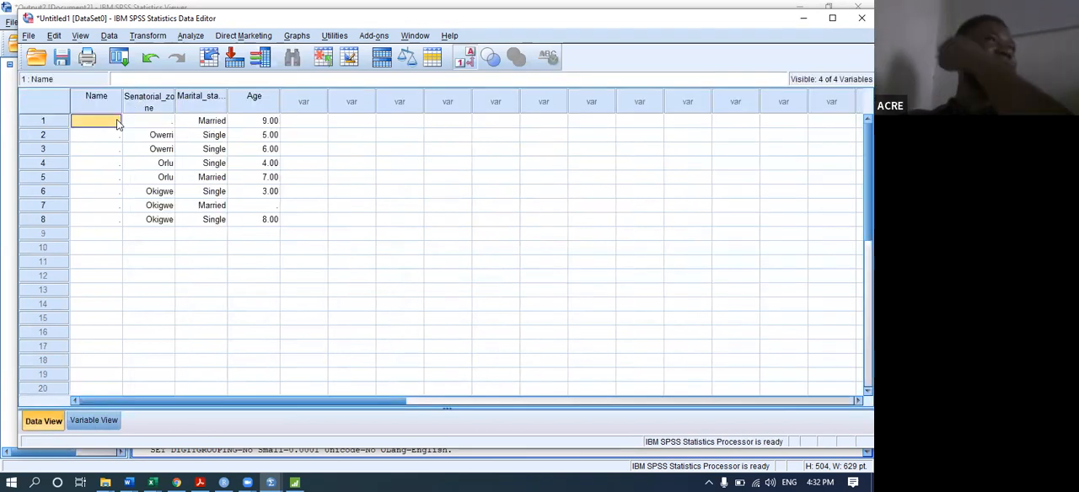
{"action": "double_click", "coordinate": [117, 121]}
{"action": "key", "text": "Return"}
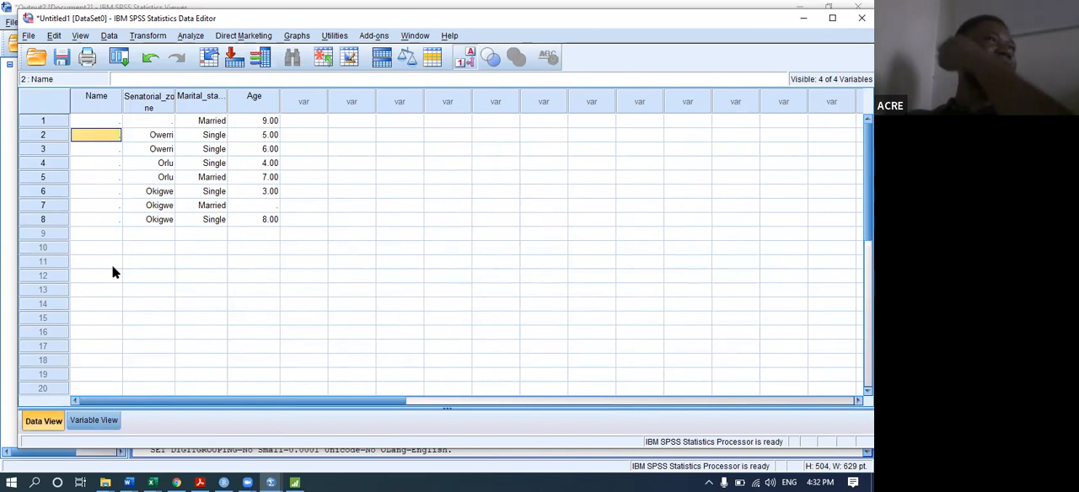
Change the variable type of Name to String.
{"action": "left_click", "coordinate": [93, 420]}
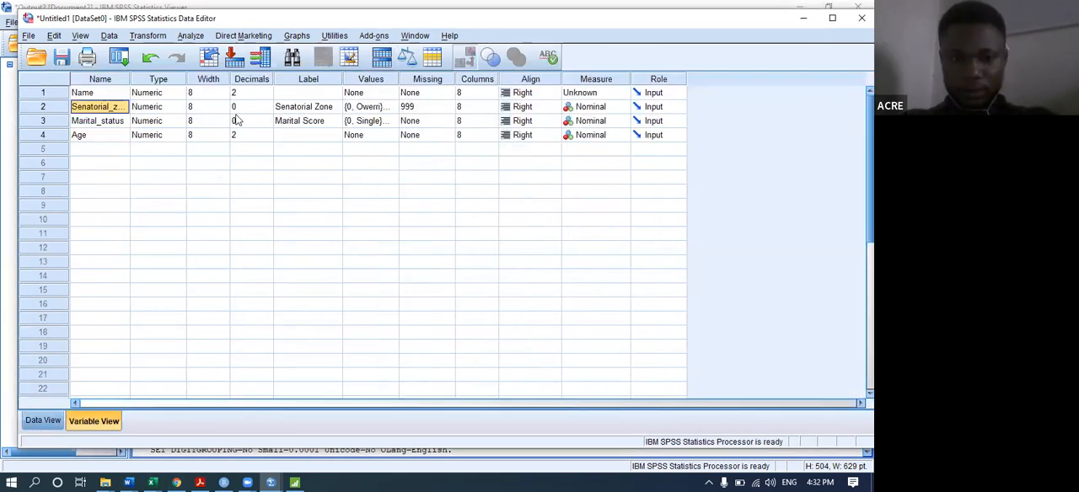
{"action": "left_click", "coordinate": [119, 95]}
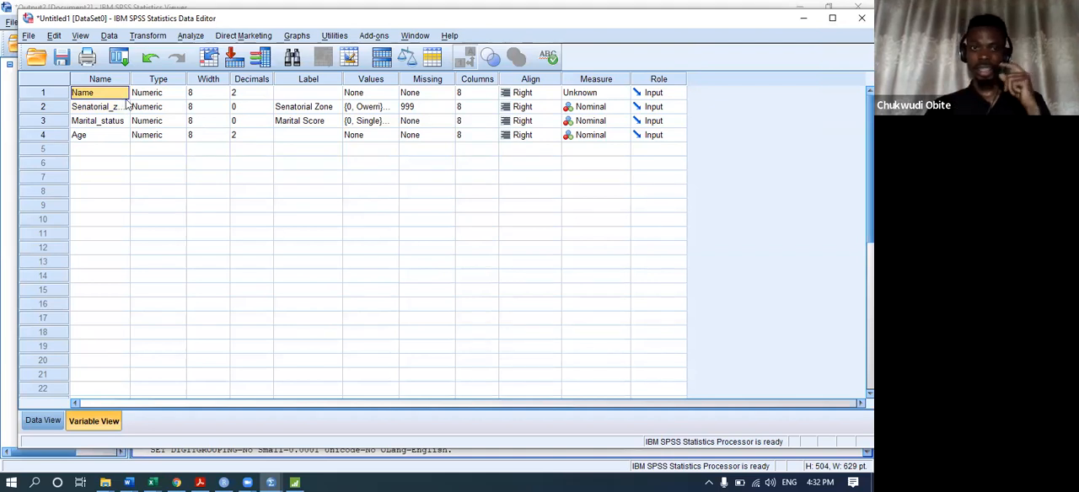
{"action": "left_click", "coordinate": [180, 91]}
{"action": "left_click", "coordinate": [182, 93]}
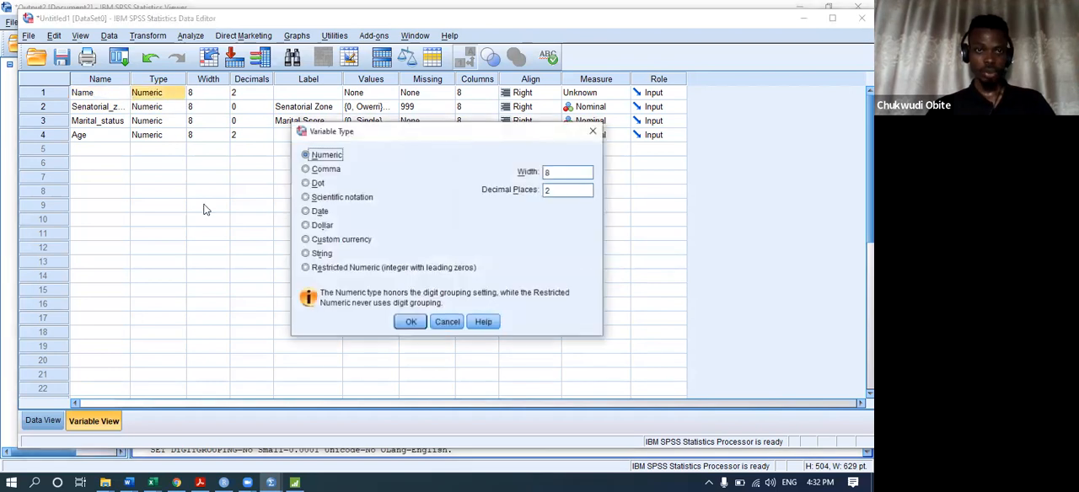
{"action": "left_click", "coordinate": [305, 253]}
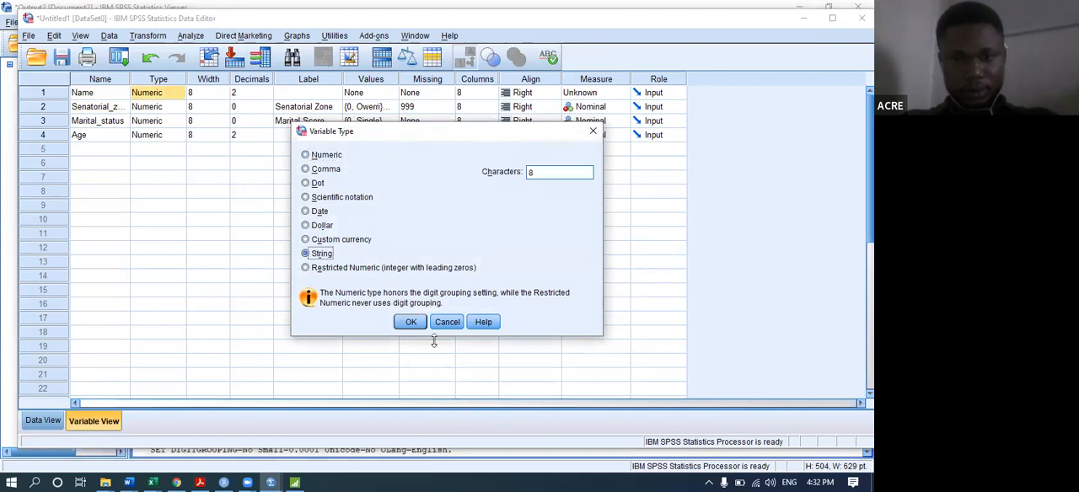
{"action": "left_click", "coordinate": [412, 322]}
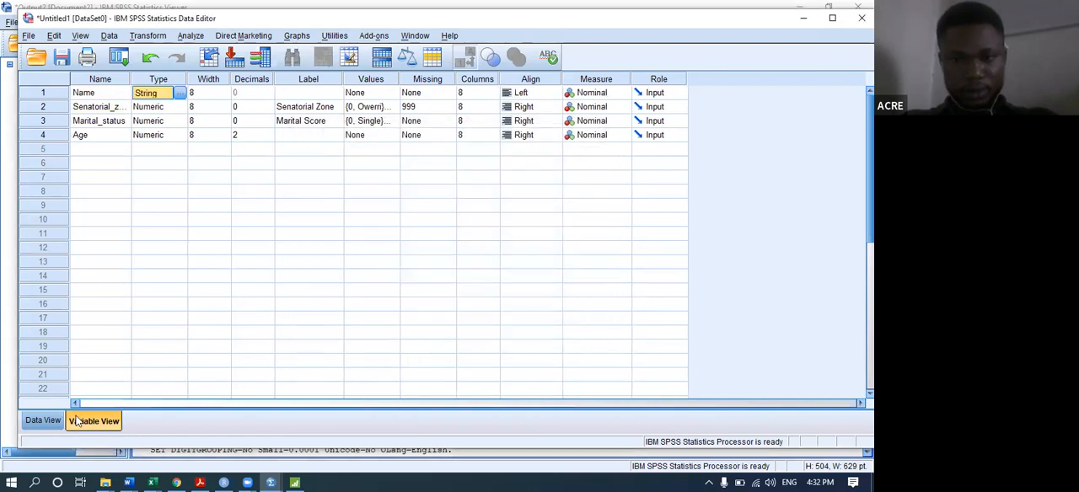
Fill the Name column of the data sheet with the letters A to H for cases 1 to 8.
{"action": "left_click", "coordinate": [46, 420]}
{"action": "left_click", "coordinate": [113, 123]}
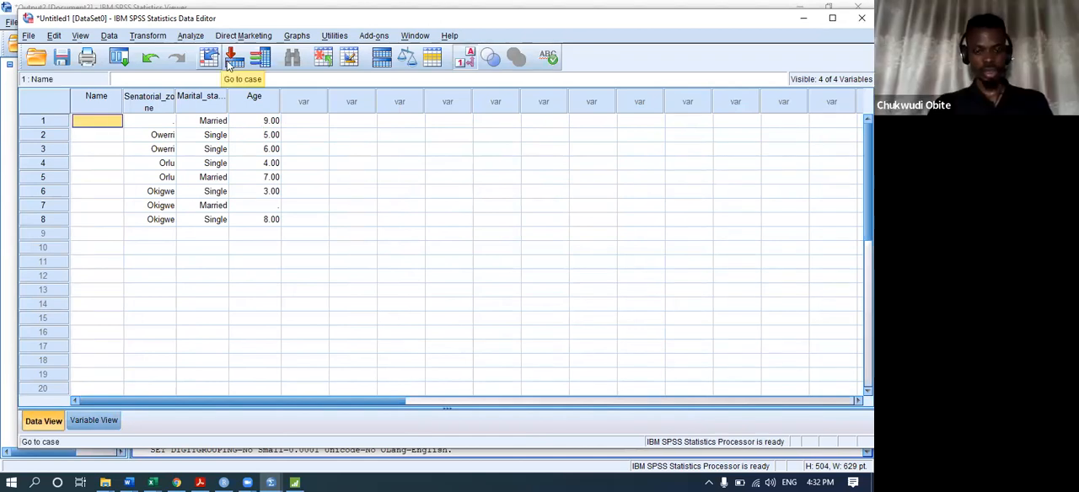
{"action": "type", "text": "a"}
{"action": "key", "text": "BackSpace"}
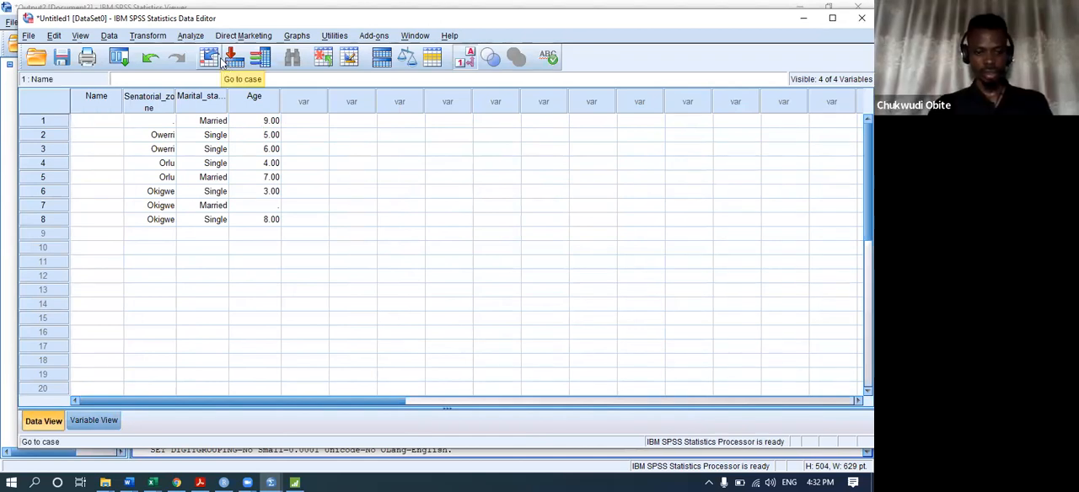
{"action": "type", "text": "A"}
{"action": "key", "text": "Return"}
{"action": "type", "text": "B"}
{"action": "key", "text": "Return"}
{"action": "type", "text": "C"}
{"action": "key", "text": "Return"}
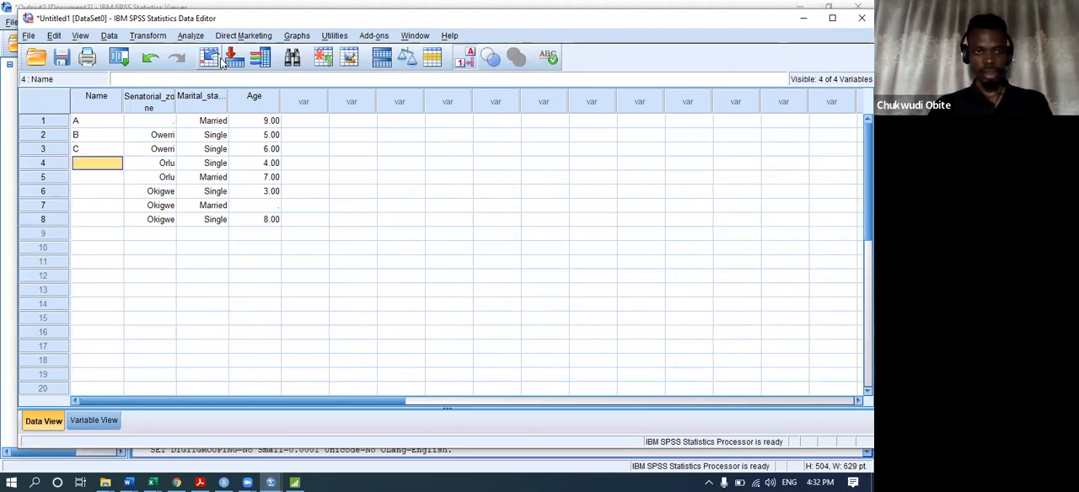
{"action": "type", "text": "D"}
{"action": "key", "text": "Return"}
{"action": "type", "text": "E"}
{"action": "key", "text": "Return"}
{"action": "type", "text": "F"}
{"action": "key", "text": "Return"}
{"action": "type", "text": "G"}
{"action": "key", "text": "Return"}
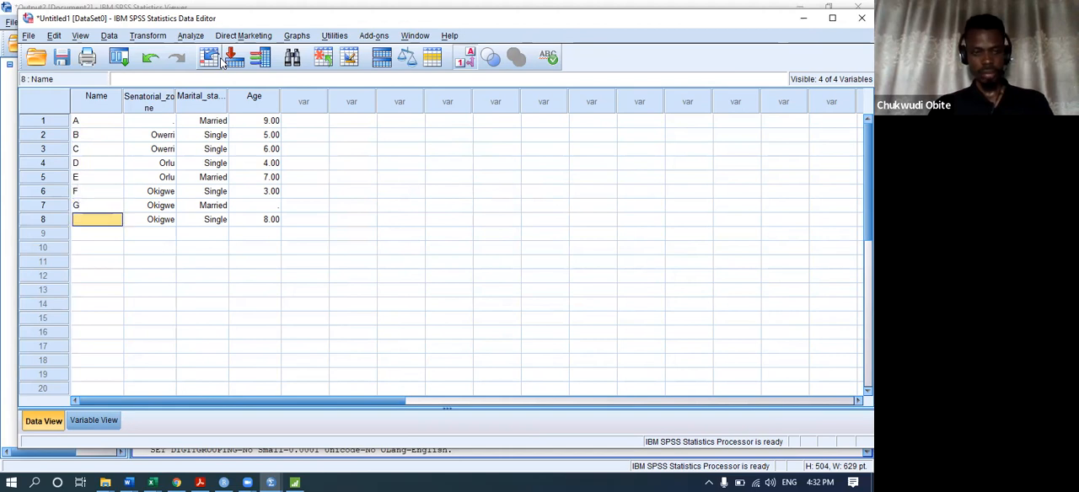
{"action": "type", "text": "H"}
{"action": "key", "text": "Return"}
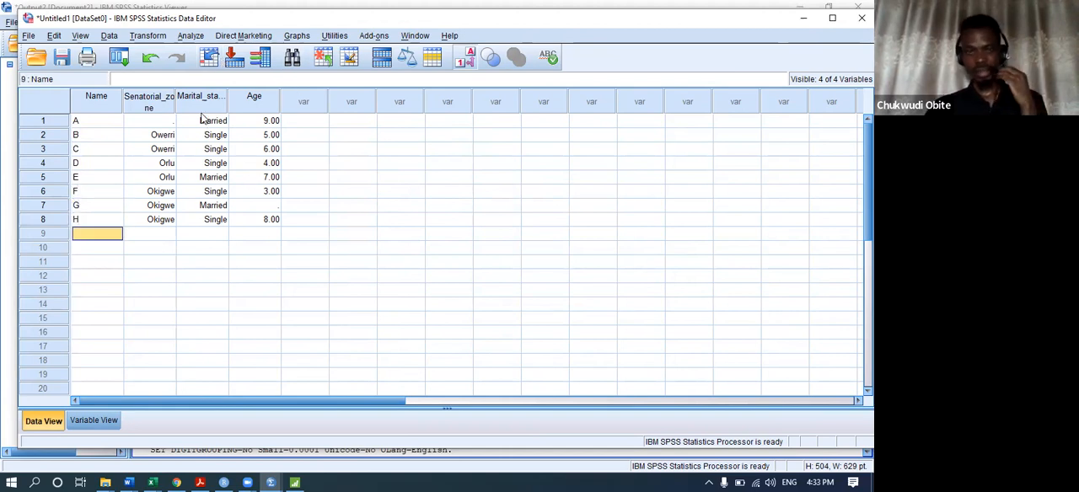
Enter 5 as the missing Age value of case 7 (G).
{"action": "left_click", "coordinate": [34, 150]}
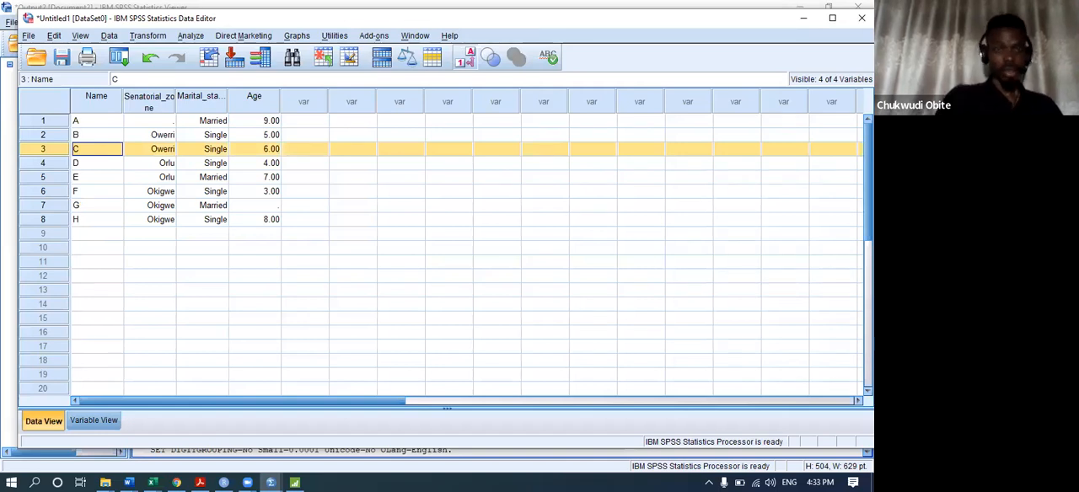
{"action": "left_click", "coordinate": [73, 205]}
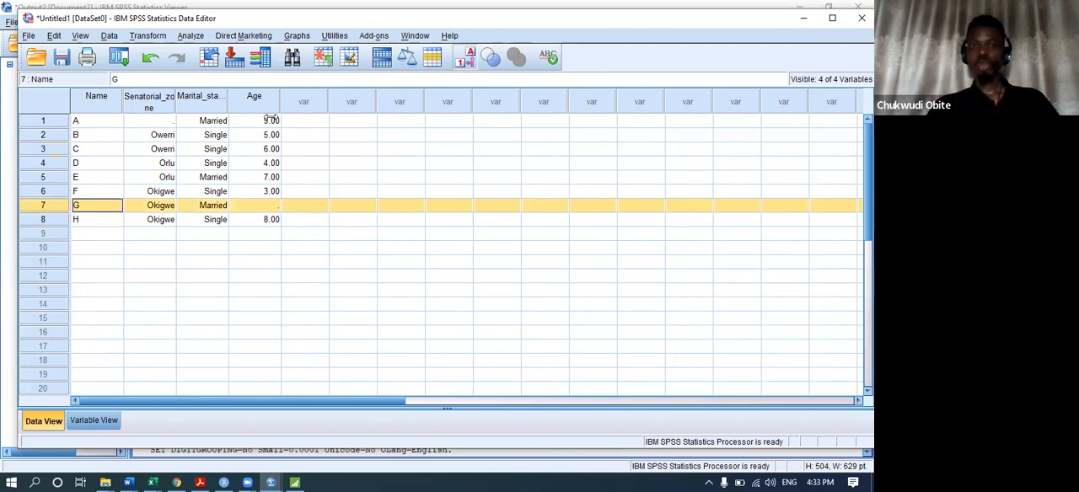
{"action": "left_click", "coordinate": [270, 197]}
{"action": "type", "text": "5"}
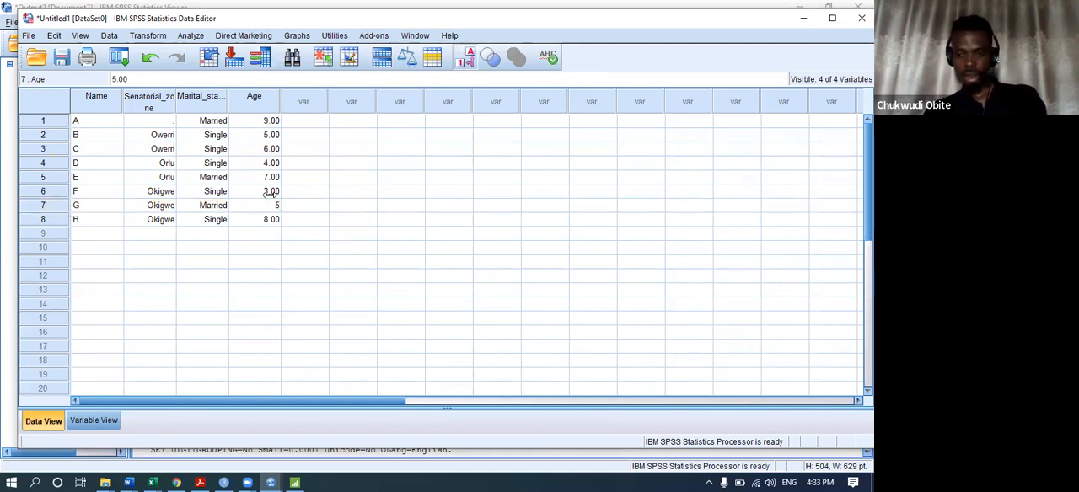
{"action": "key", "text": "Return"}
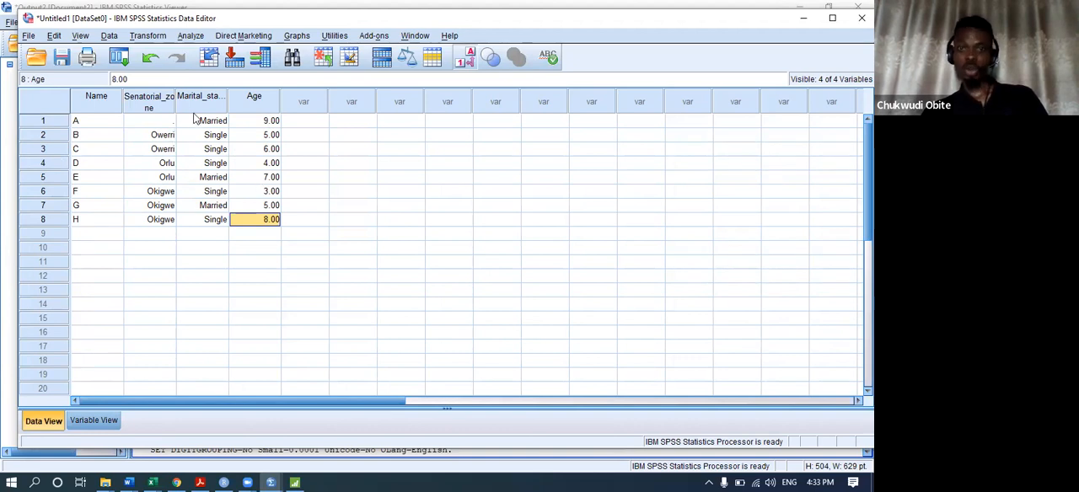
Enter 1 (Orlu) as the missing Senatorial_zone value of case 1 (A).
{"action": "left_click", "coordinate": [146, 124]}
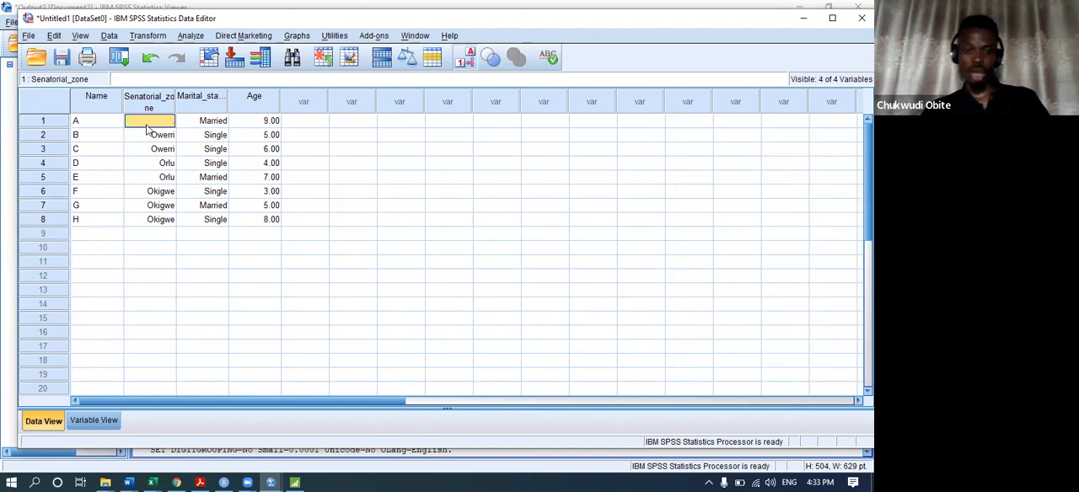
{"action": "type", "text": "1"}
{"action": "key", "text": "Return"}
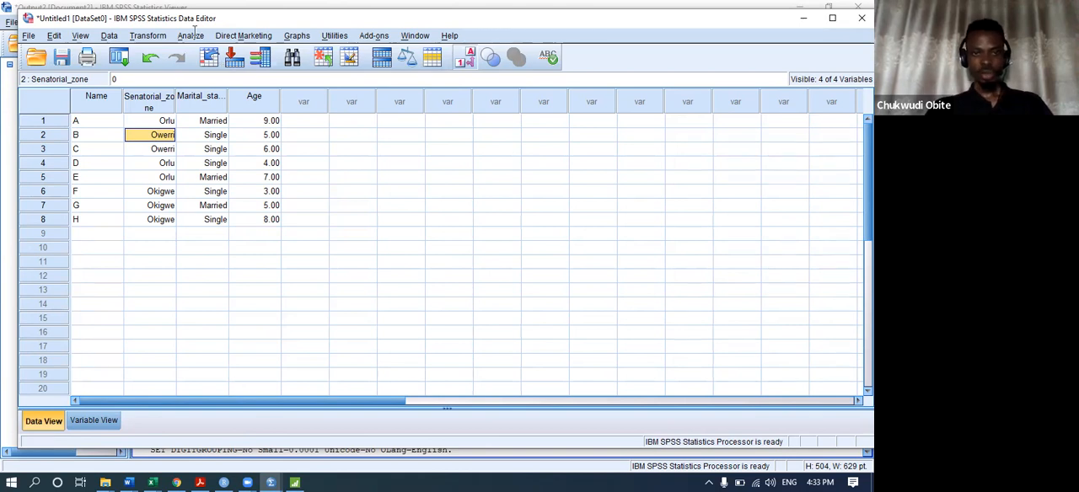
Sort the cases by Age in ascending order after resetting the earlier sort criteria, and return to the Untitled1 data sheet.
{"action": "left_click", "coordinate": [109, 36]}
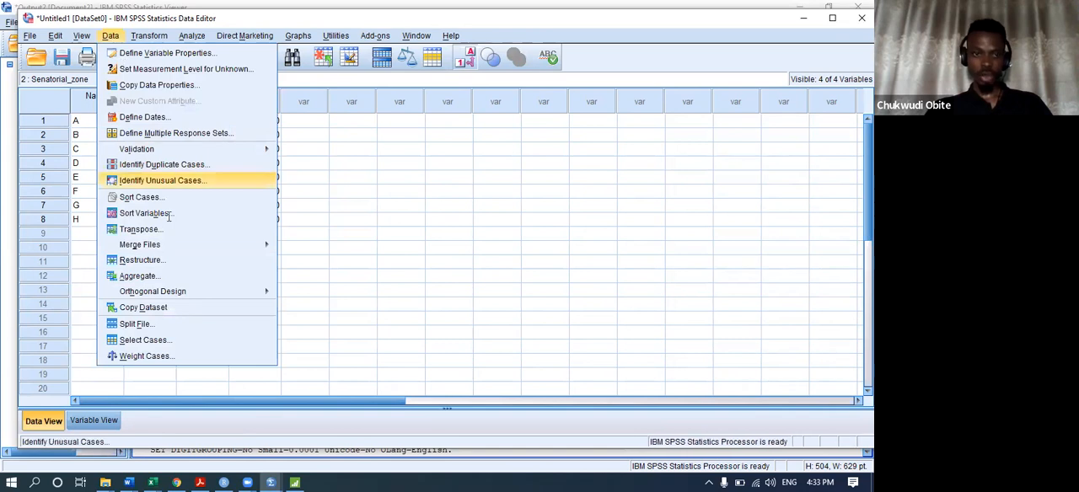
{"action": "left_click", "coordinate": [148, 200]}
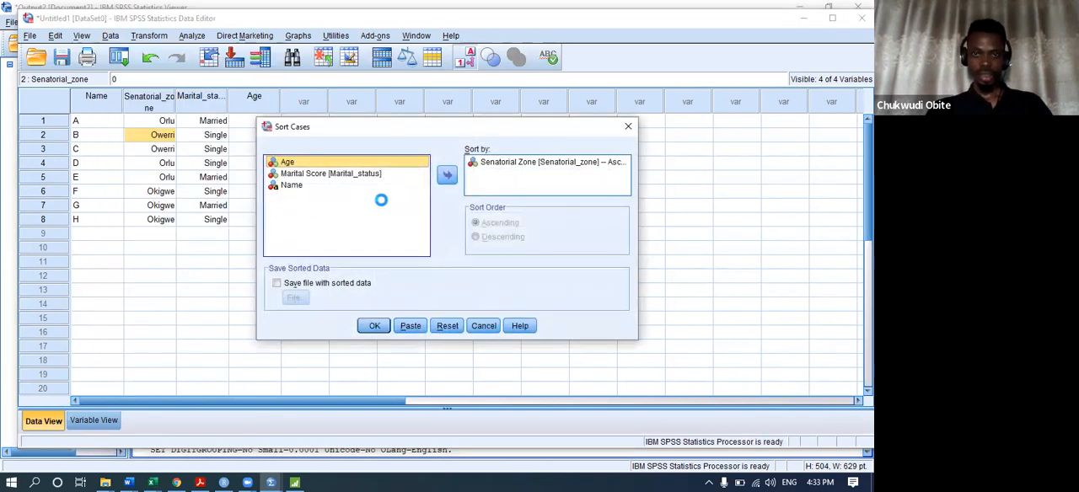
{"action": "left_click", "coordinate": [447, 327]}
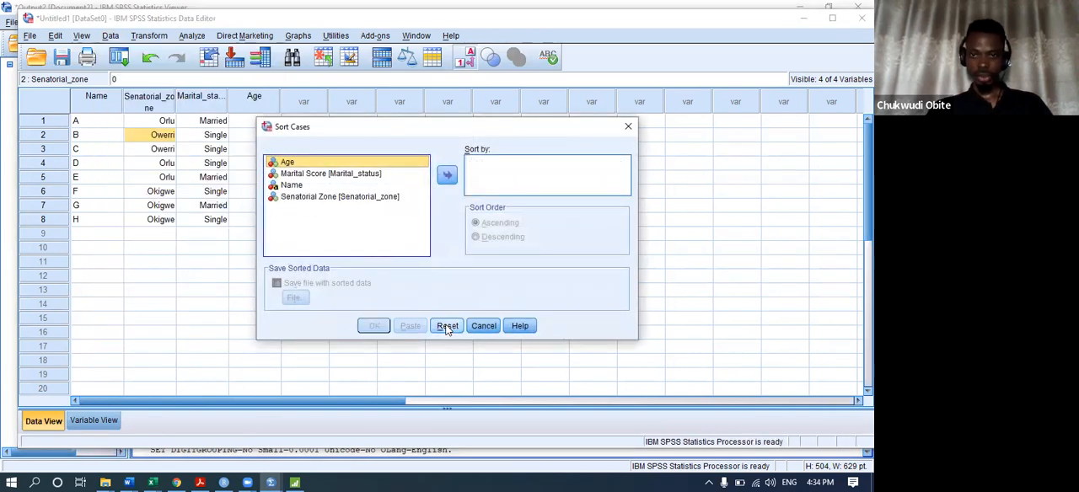
{"action": "left_click", "coordinate": [449, 177]}
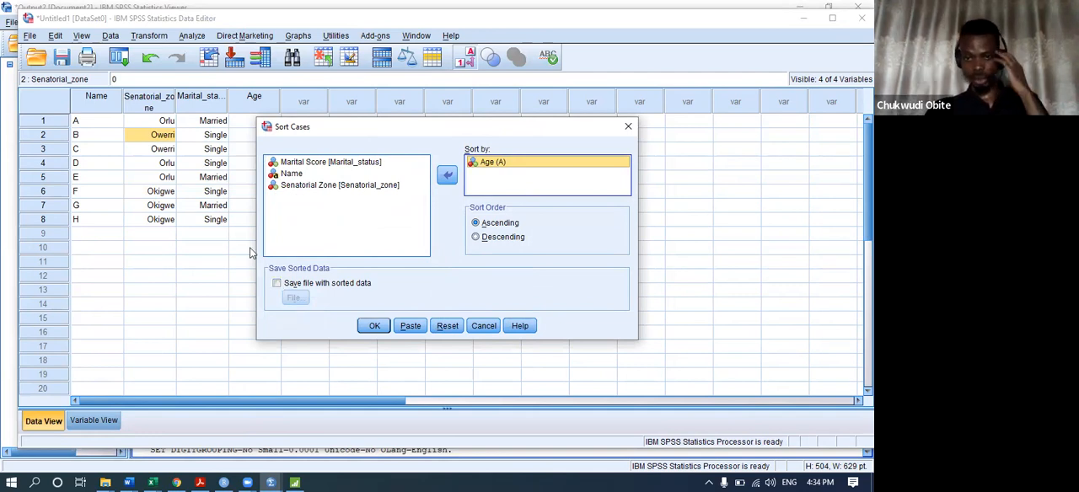
{"action": "left_click", "coordinate": [370, 326]}
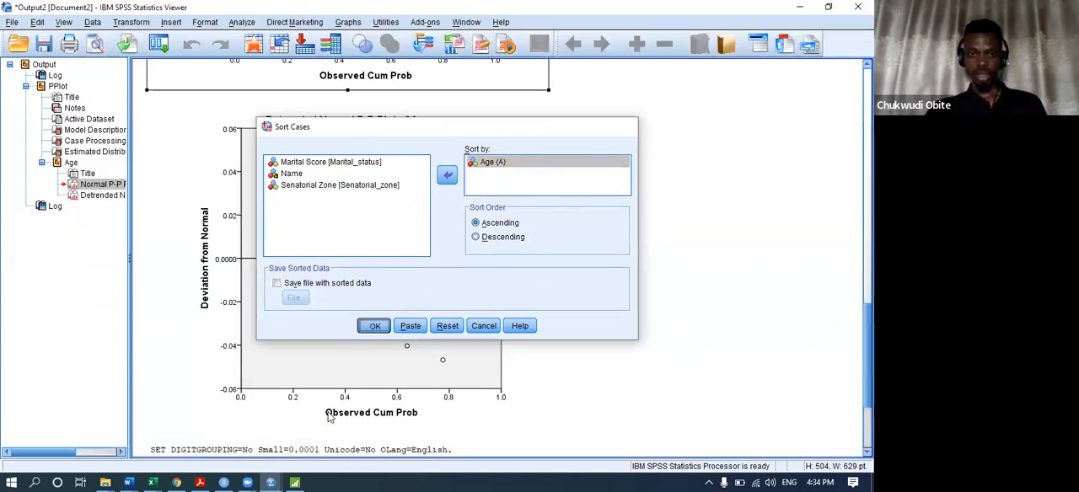
{"action": "mouse_move", "coordinate": [270, 482]}
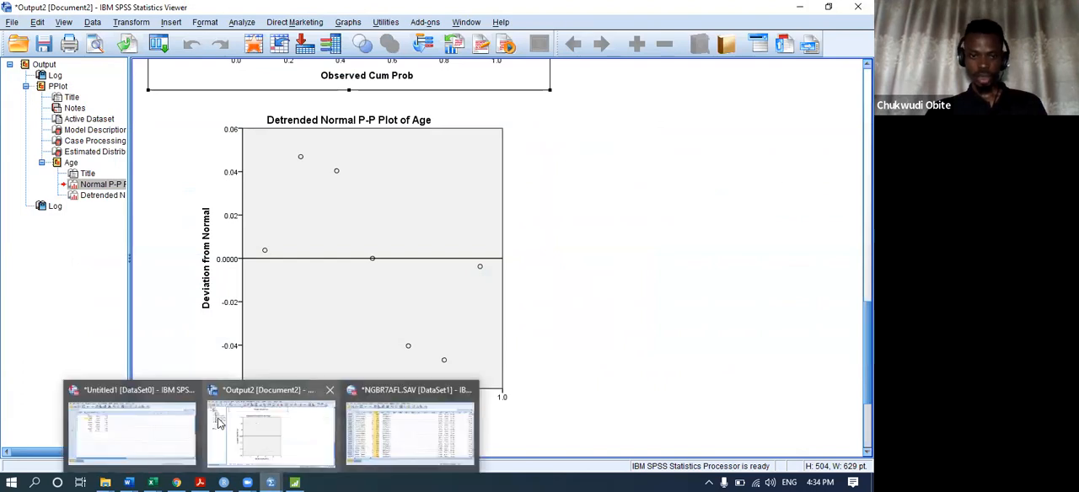
{"action": "left_click", "coordinate": [131, 417]}
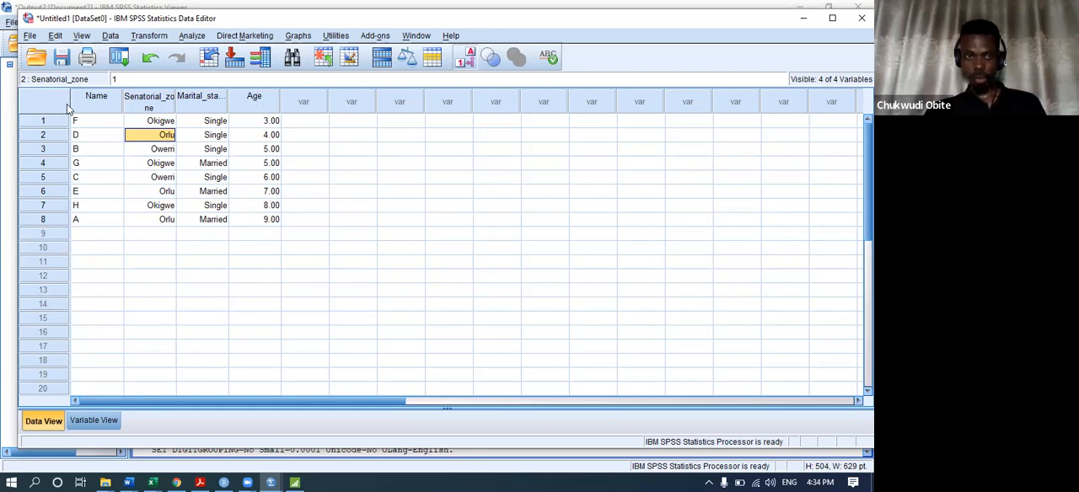
{"action": "left_click", "coordinate": [88, 163]}
{"action": "left_click", "coordinate": [88, 179]}
{"action": "left_click", "coordinate": [84, 124]}
{"action": "left_click", "coordinate": [86, 150]}
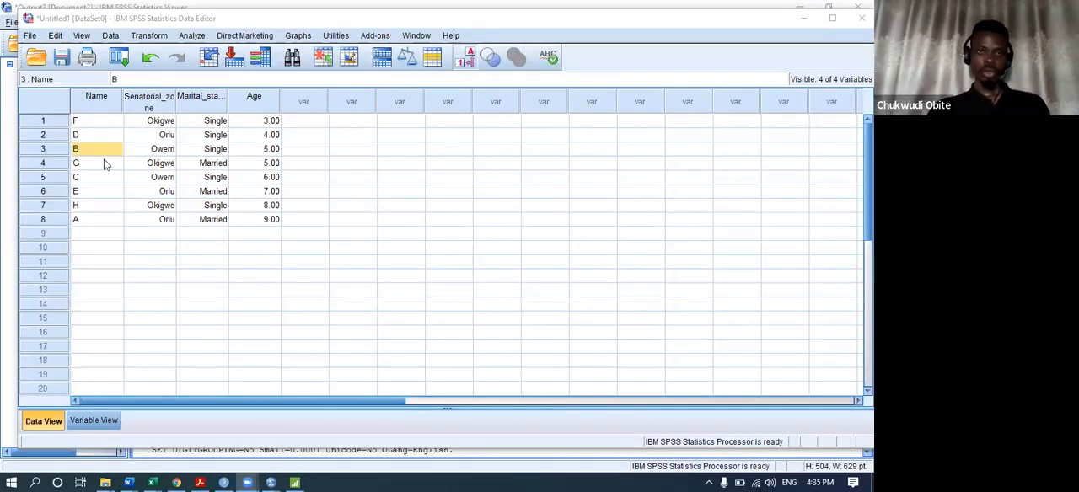
{"action": "left_click", "coordinate": [110, 36]}
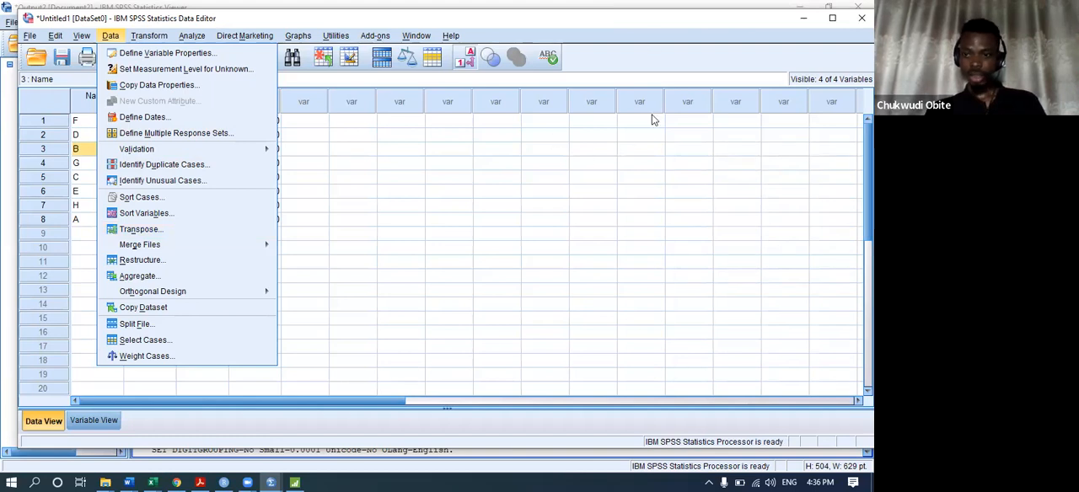
{"action": "mouse_move", "coordinate": [364, 33]}
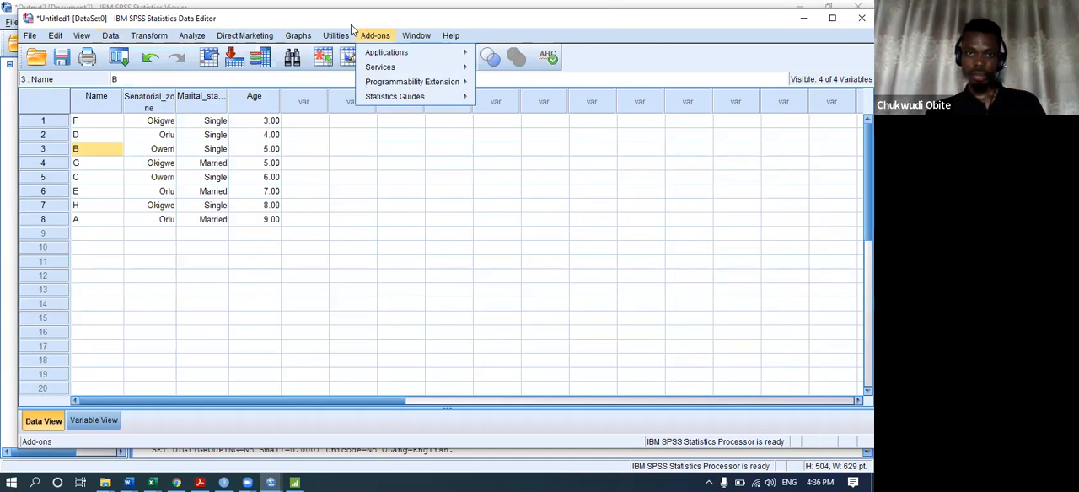
{"action": "left_click", "coordinate": [393, 111]}
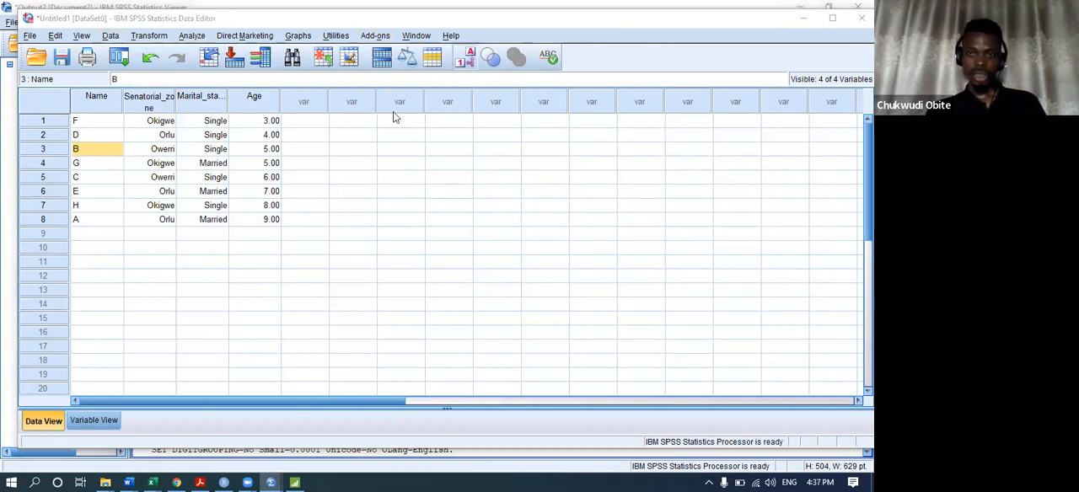
{"action": "left_click", "coordinate": [247, 207]}
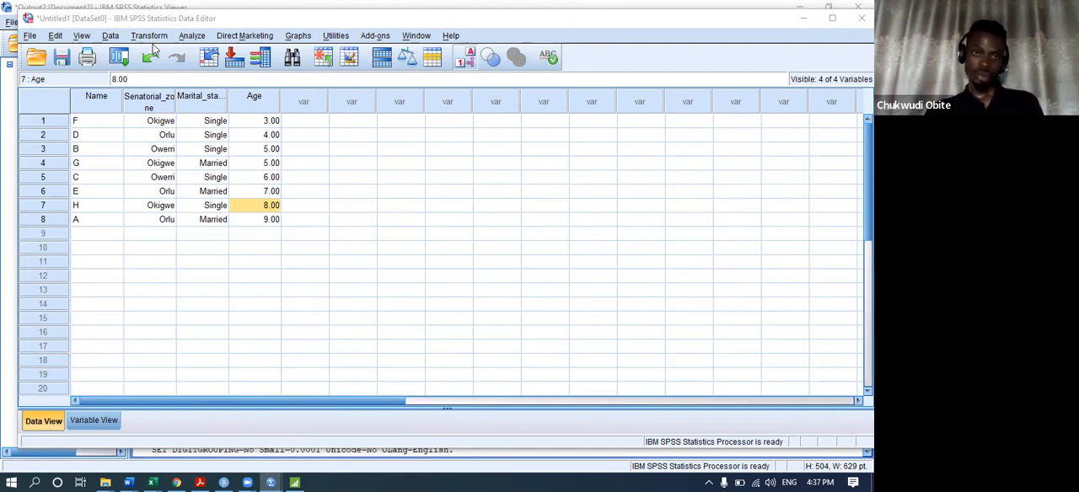
{"action": "left_click", "coordinate": [110, 35]}
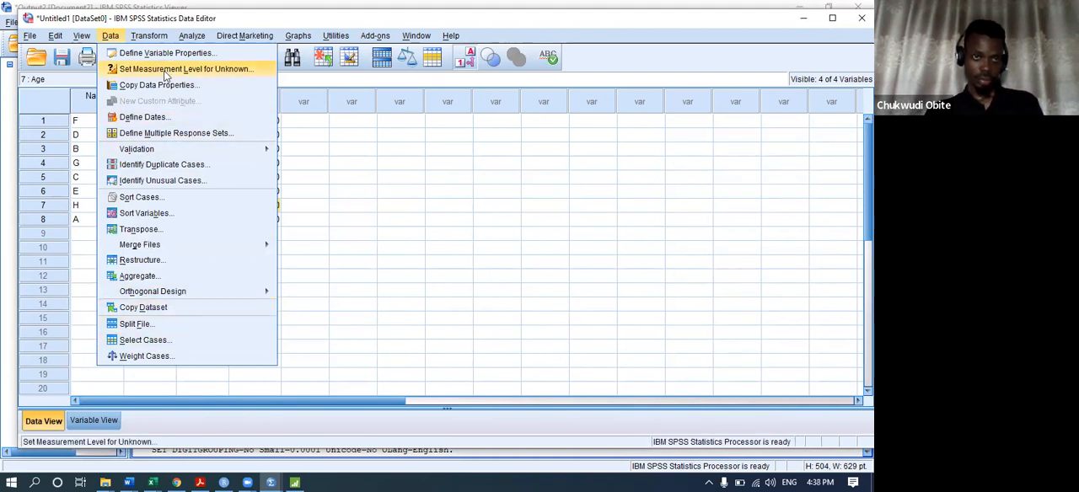
{"action": "left_click", "coordinate": [380, 177]}
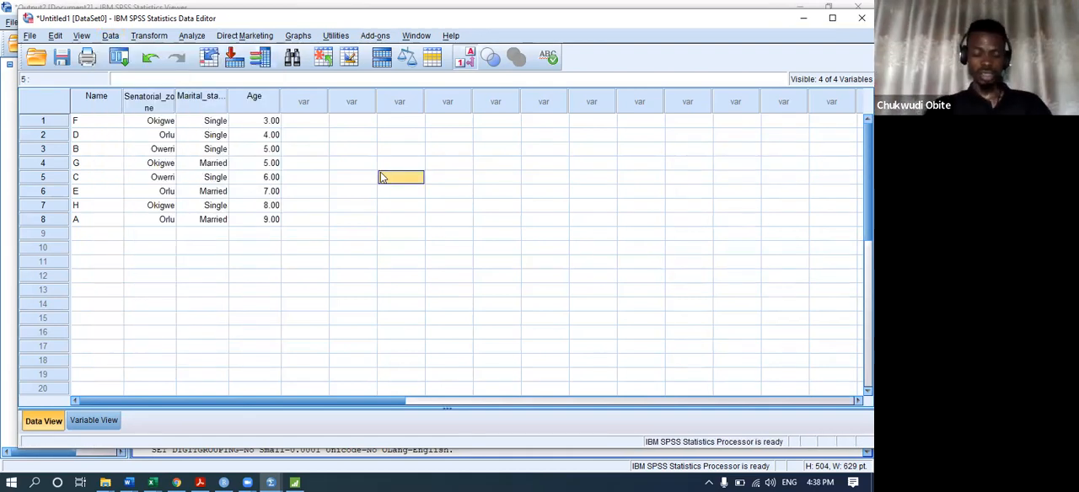
{"action": "left_click", "coordinate": [192, 37]}
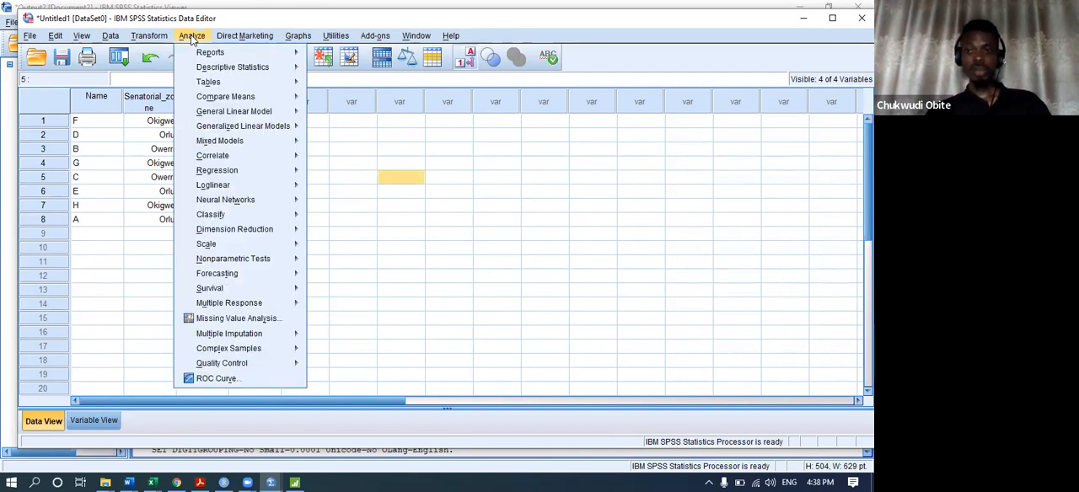
{"action": "mouse_move", "coordinate": [234, 111]}
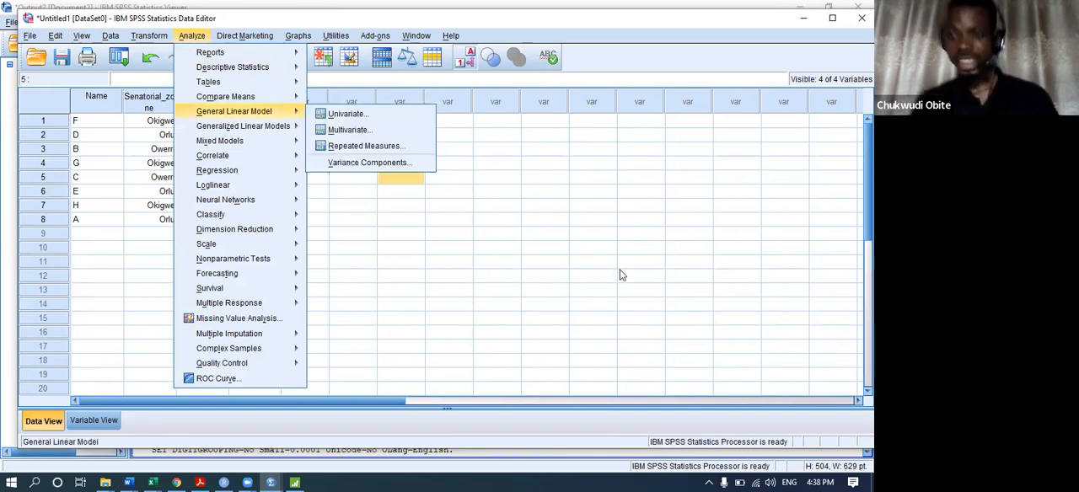
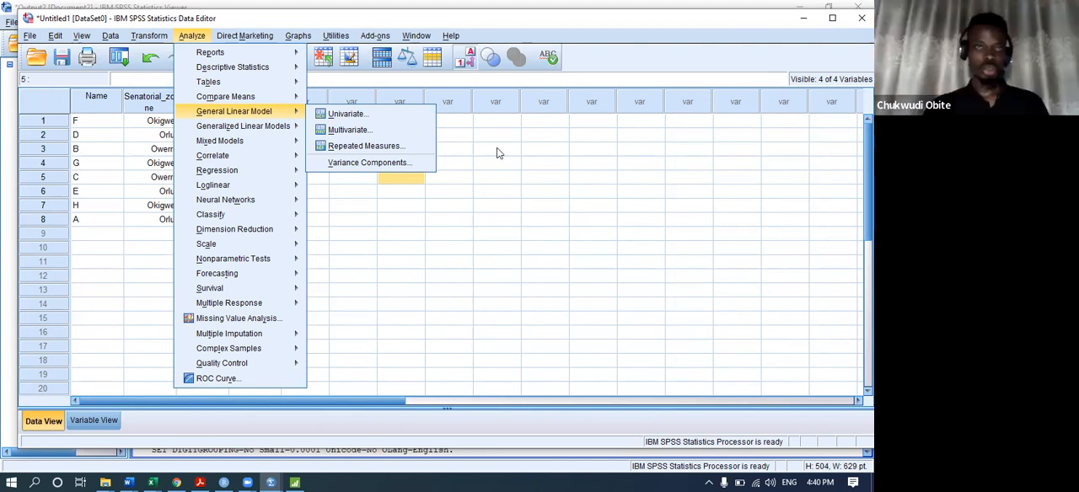
Replace the Age values of cases 1 to 8 with 33, 45, 23, 19, 25, 31, 22 and 27.
{"action": "mouse_move", "coordinate": [153, 38]}
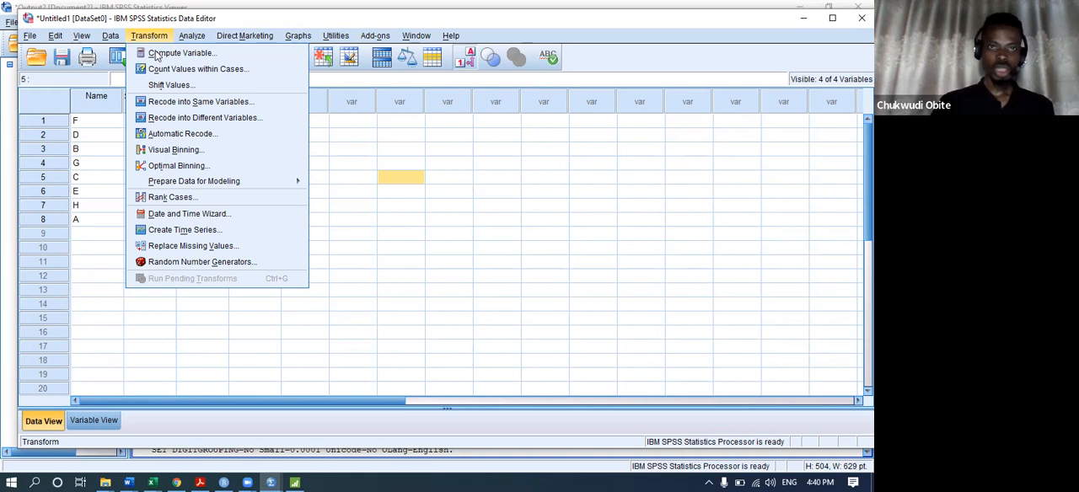
{"action": "left_click", "coordinate": [98, 149]}
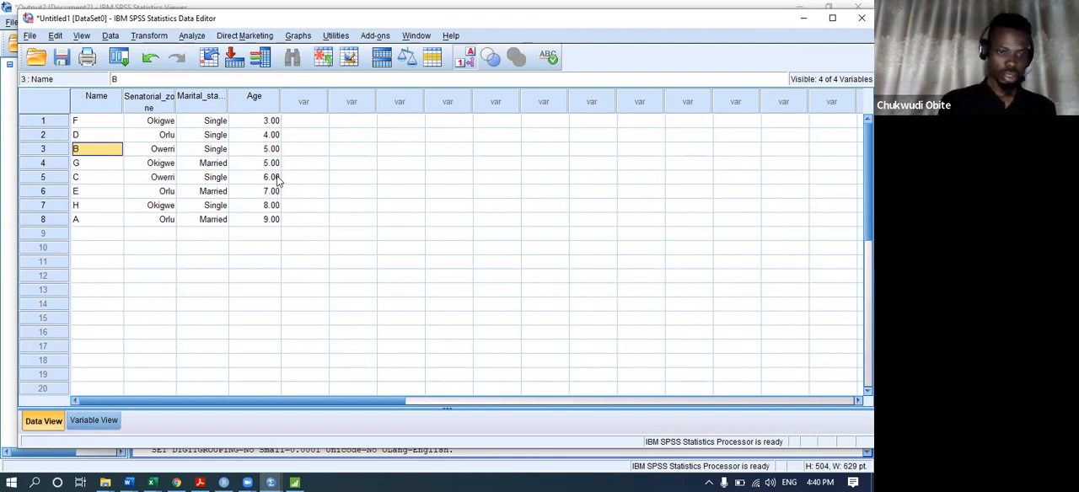
{"action": "left_click", "coordinate": [277, 123]}
{"action": "type", "text": "33"}
{"action": "key", "text": "Return"}
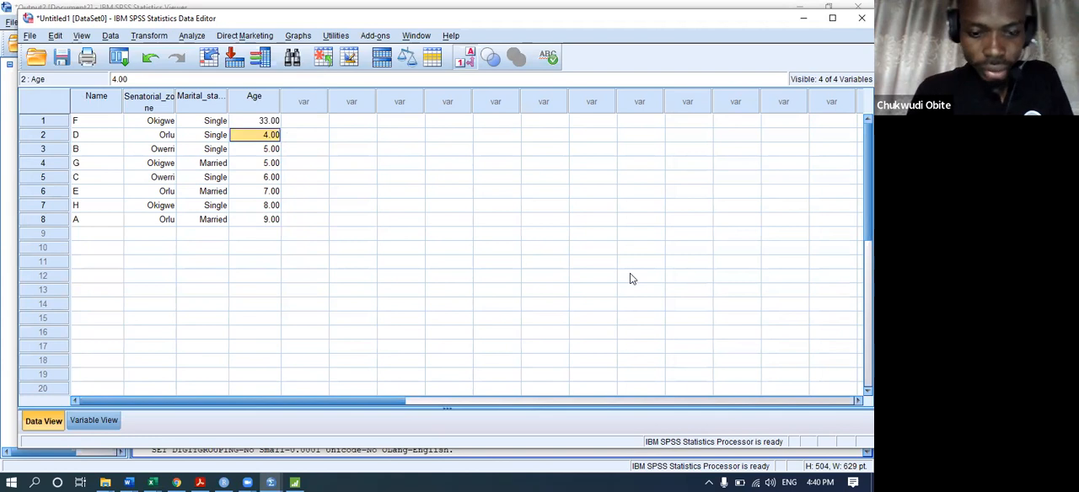
{"action": "type", "text": "45"}
{"action": "key", "text": "Return"}
{"action": "type", "text": "23"}
{"action": "key", "text": "Return"}
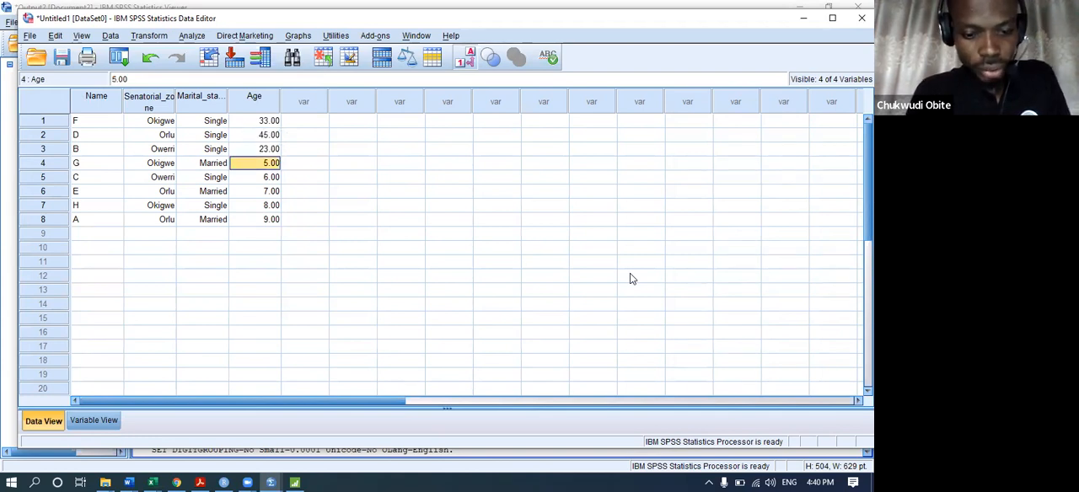
{"action": "type", "text": "19"}
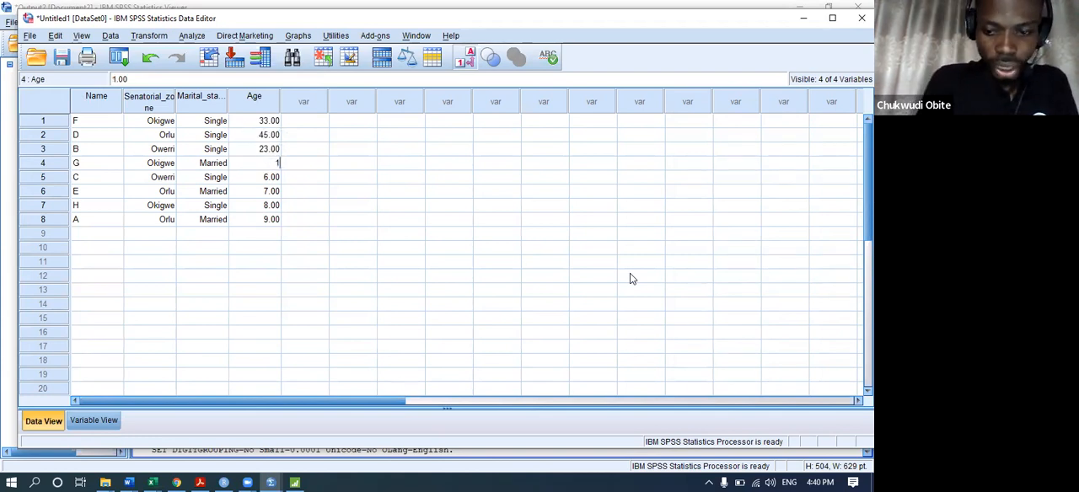
{"action": "key", "text": "Return"}
{"action": "type", "text": "25"}
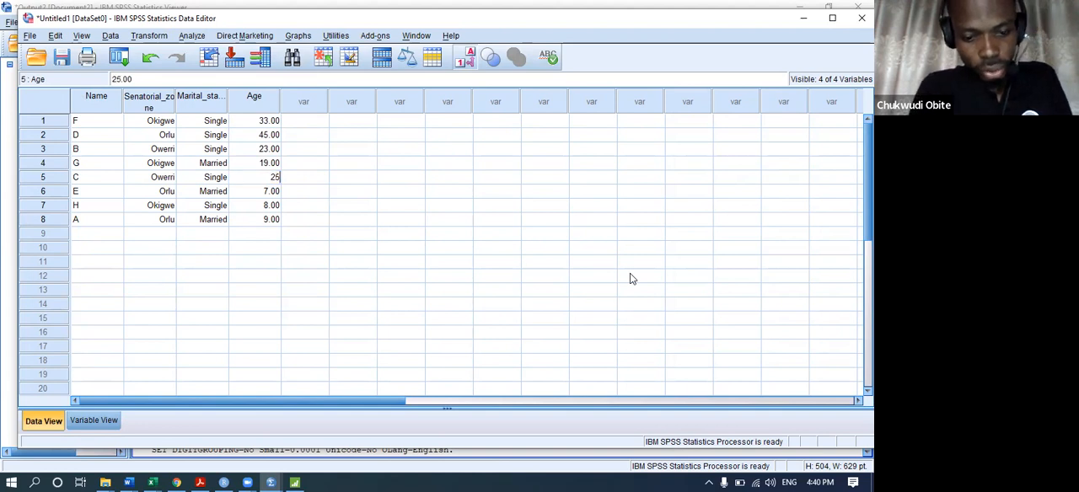
{"action": "key", "text": "Return"}
{"action": "type", "text": "31"}
{"action": "key", "text": "Return"}
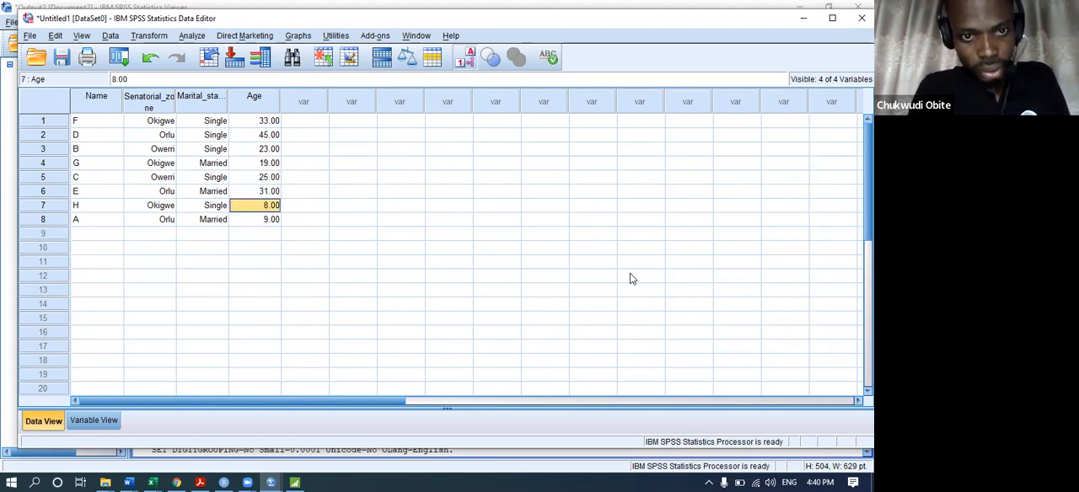
{"action": "type", "text": "22"}
{"action": "key", "text": "Return"}
{"action": "type", "text": "27"}
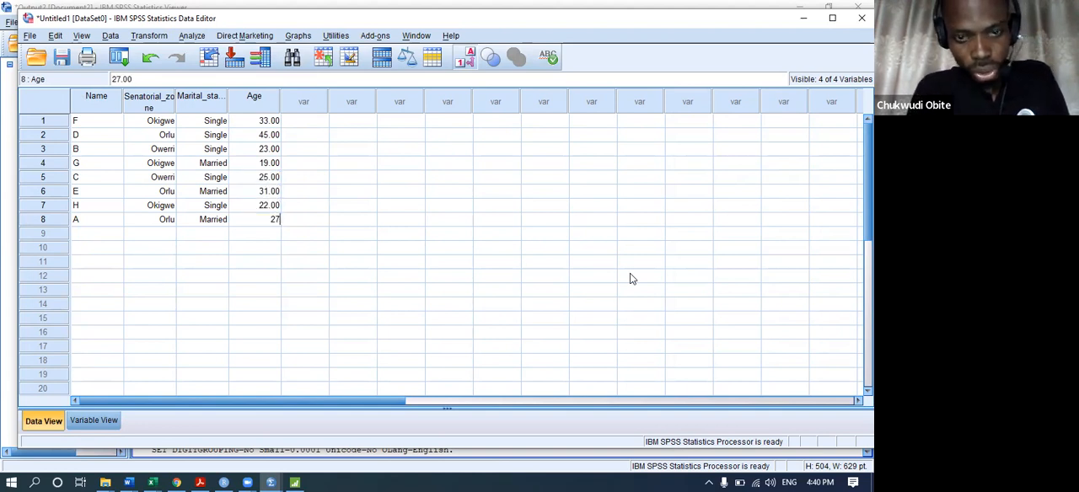
{"action": "key", "text": "Return"}
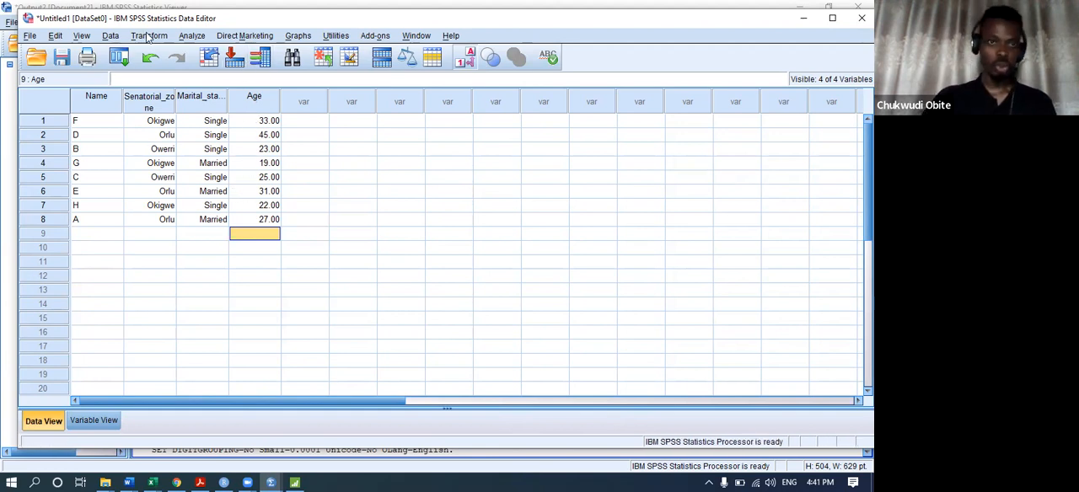
Enter 28 for case 1 in the empty column beside Age, and clear that value again.
{"action": "left_click", "coordinate": [301, 125]}
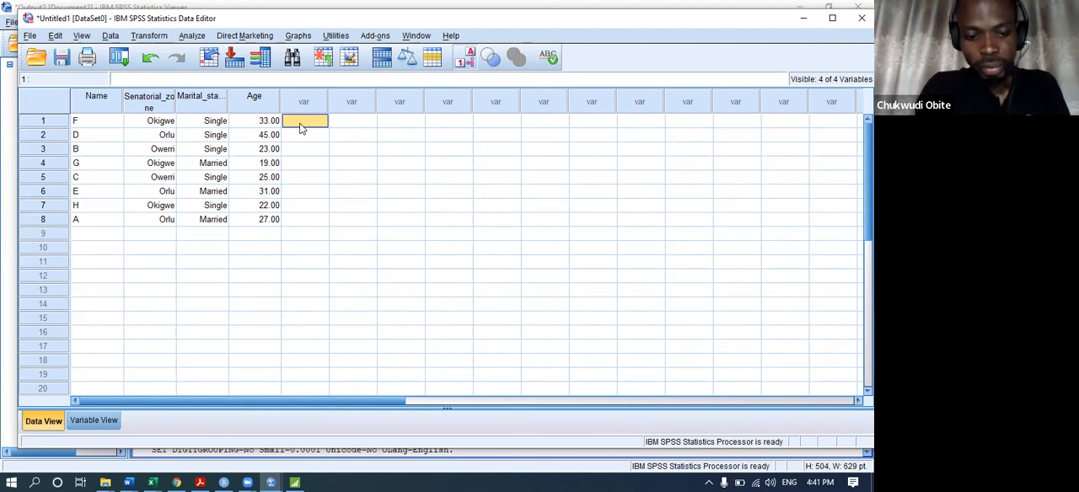
{"action": "type", "text": "28"}
{"action": "key", "text": "Return"}
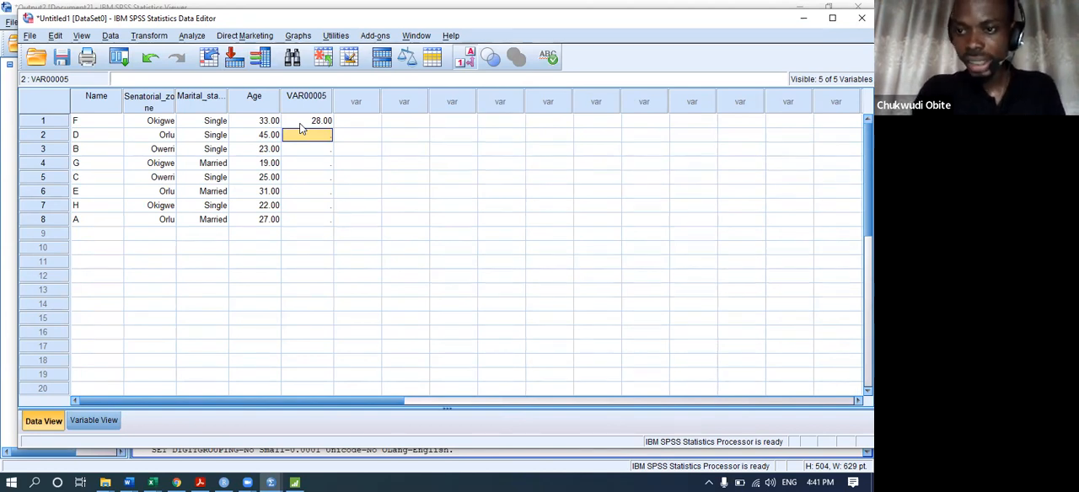
{"action": "left_click", "coordinate": [49, 160]}
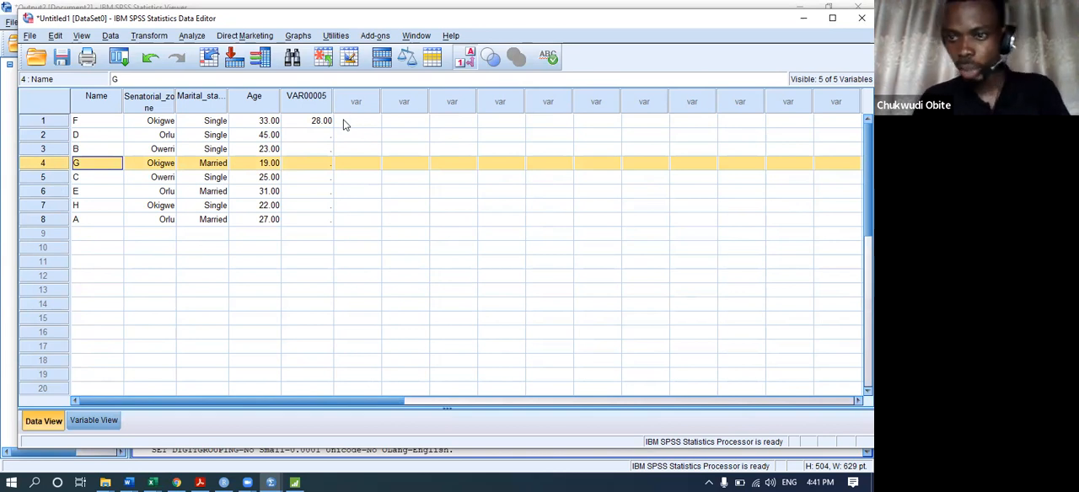
{"action": "left_click", "coordinate": [310, 124]}
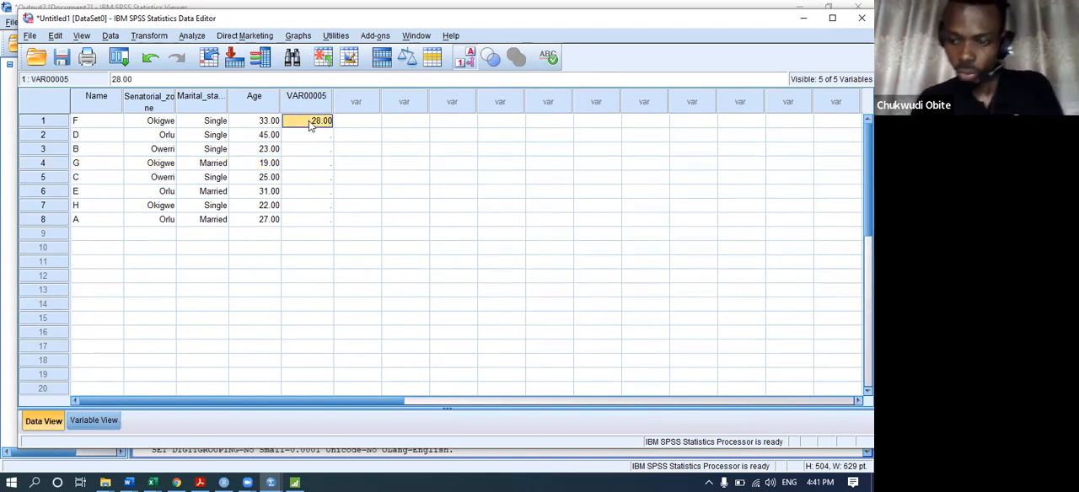
{"action": "key", "text": "Delete"}
Set up a Compute Variable target named Age_new with the label "Age new" and the numeric type.
{"action": "left_click", "coordinate": [149, 36]}
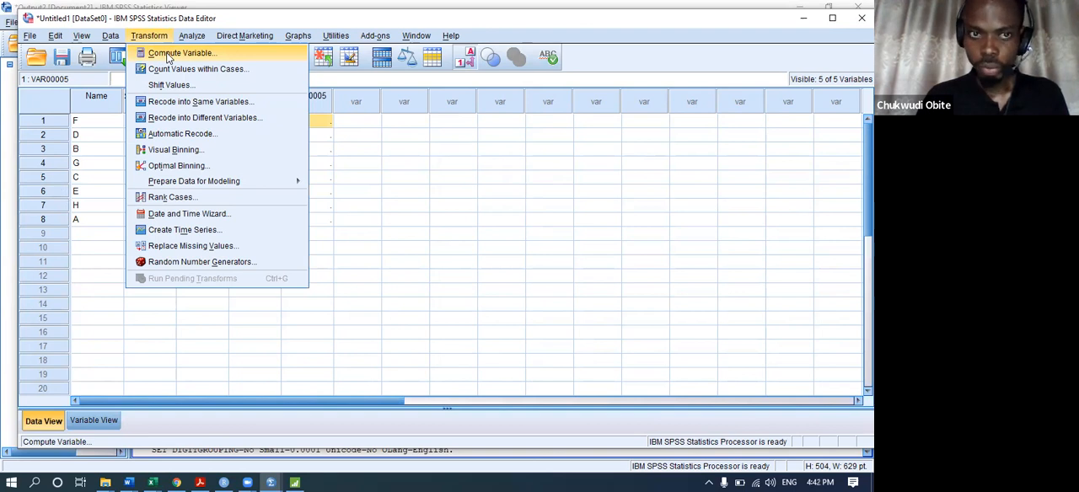
{"action": "left_click", "coordinate": [168, 57]}
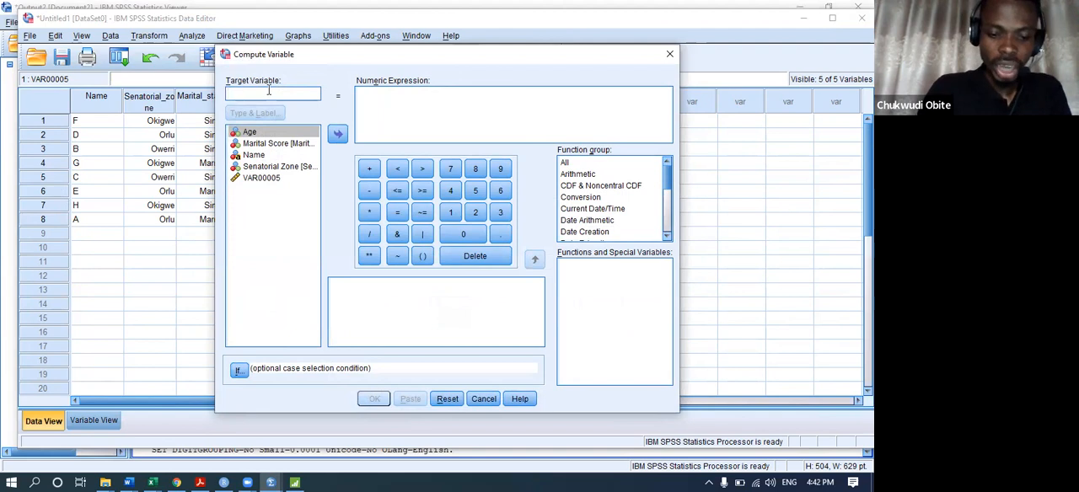
{"action": "type", "text": "aGE"}
{"action": "key", "text": "BackSpace"}
{"action": "key", "text": "BackSpace"}
{"action": "key", "text": "BackSpace"}
{"action": "type", "text": "Age_new"}
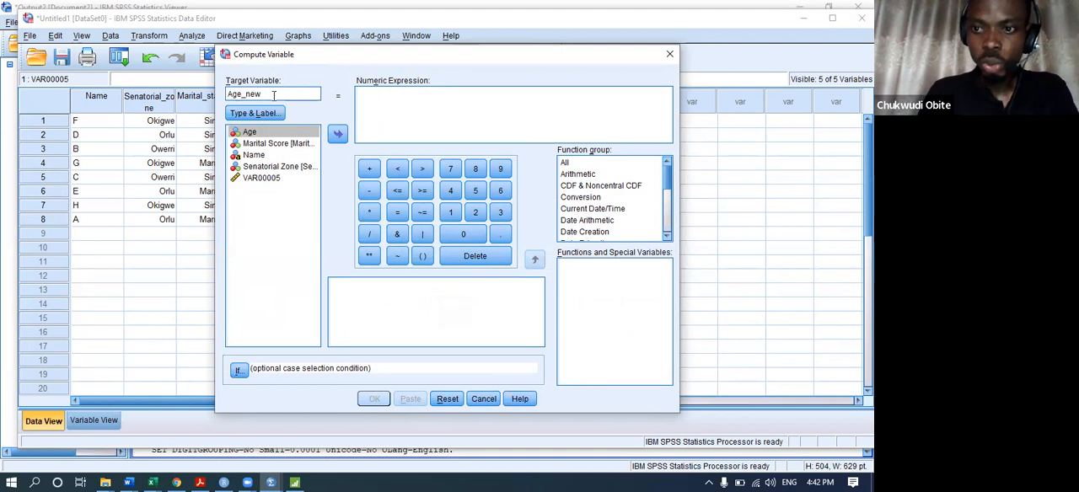
{"action": "left_click", "coordinate": [258, 117]}
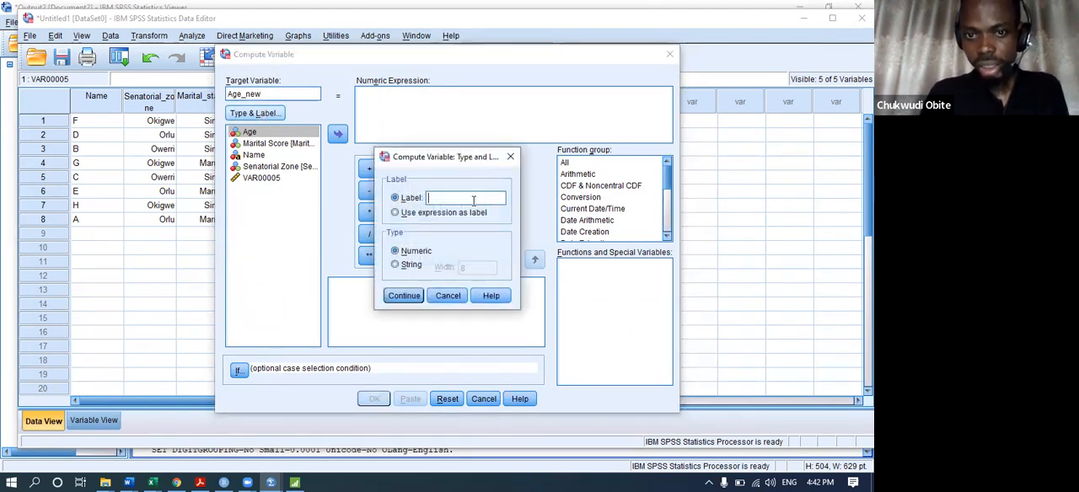
{"action": "type", "text": "Age new"}
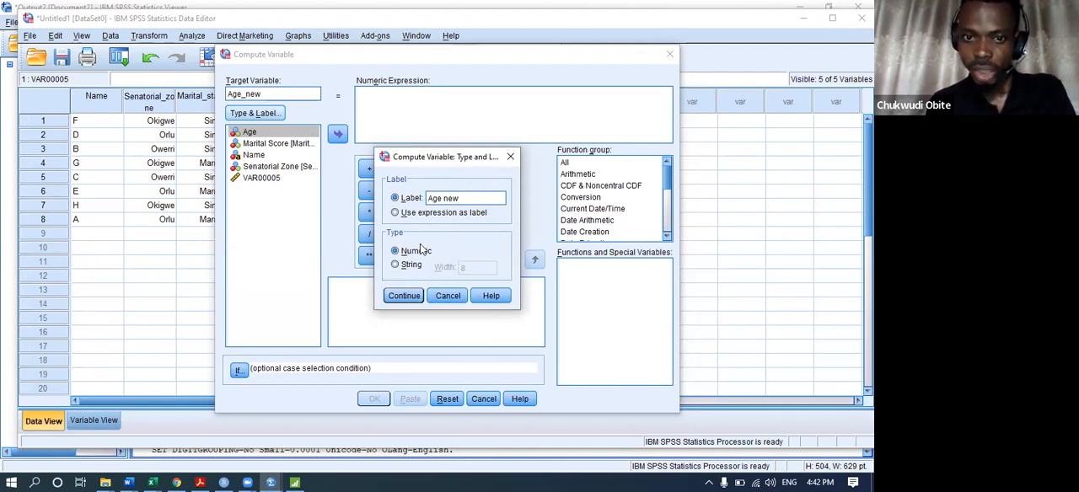
{"action": "left_click", "coordinate": [403, 295]}
Compute Age_new with the expression Age - 5 and return to the Untitled1 data sheet.
{"action": "left_click", "coordinate": [375, 100]}
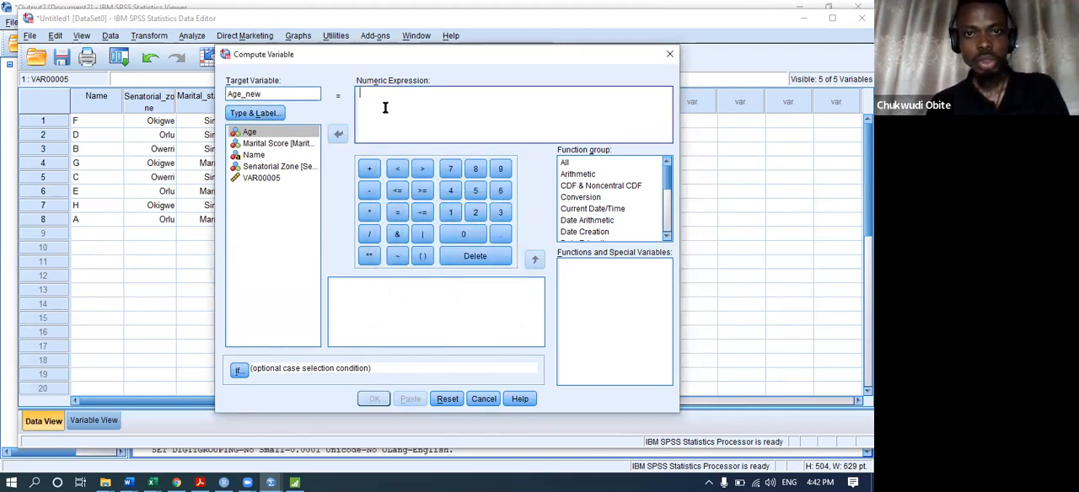
{"action": "left_click", "coordinate": [257, 133]}
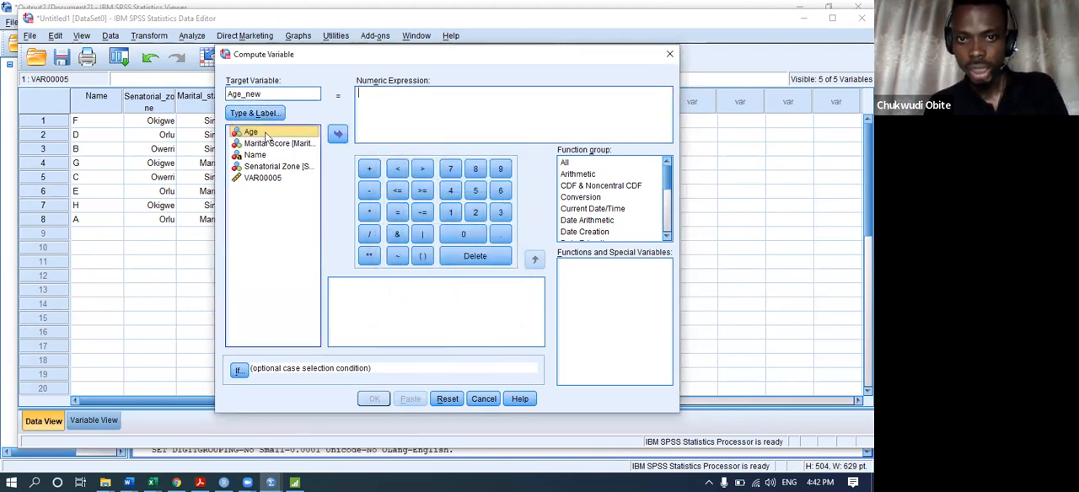
{"action": "left_click", "coordinate": [338, 133]}
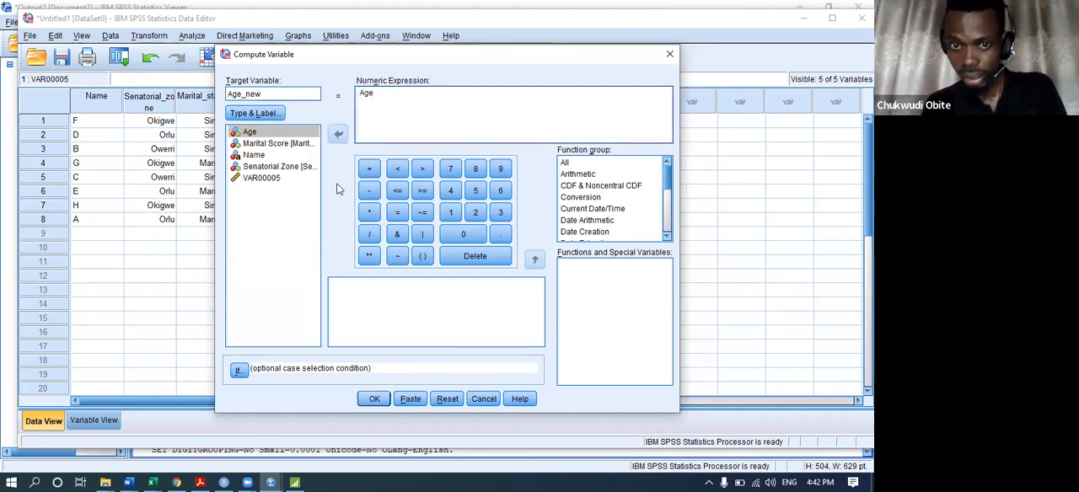
{"action": "left_click", "coordinate": [369, 191]}
{"action": "type", "text": "5"}
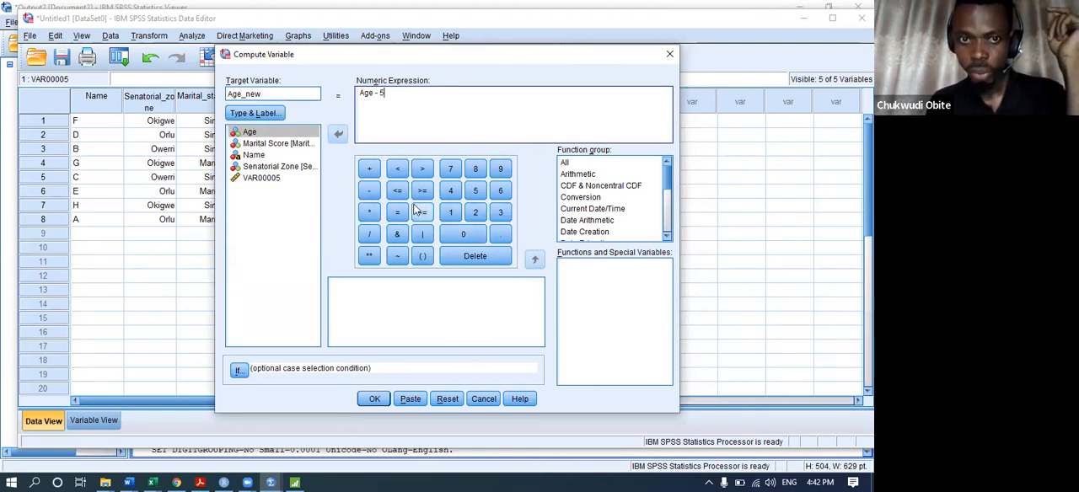
{"action": "left_click", "coordinate": [375, 398]}
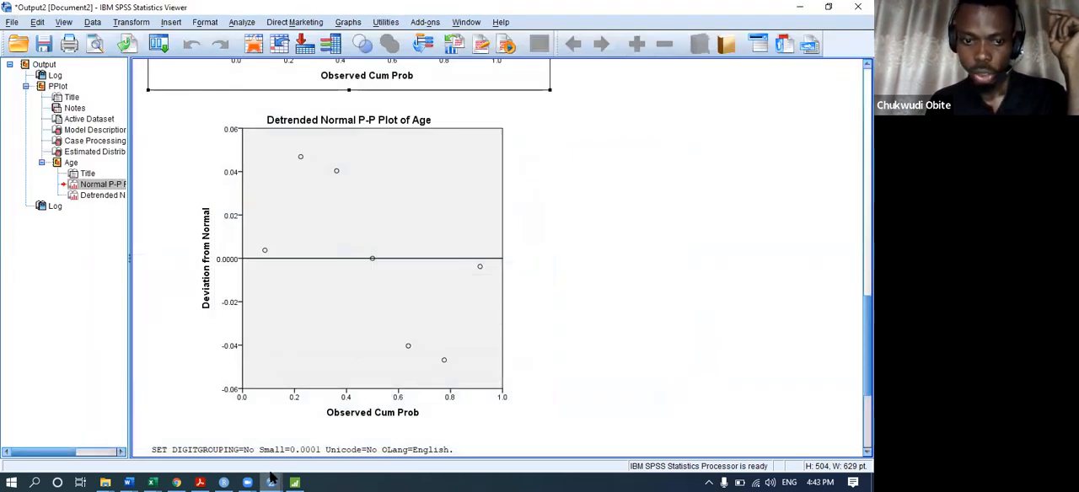
{"action": "mouse_move", "coordinate": [271, 478]}
{"action": "left_click", "coordinate": [147, 417]}
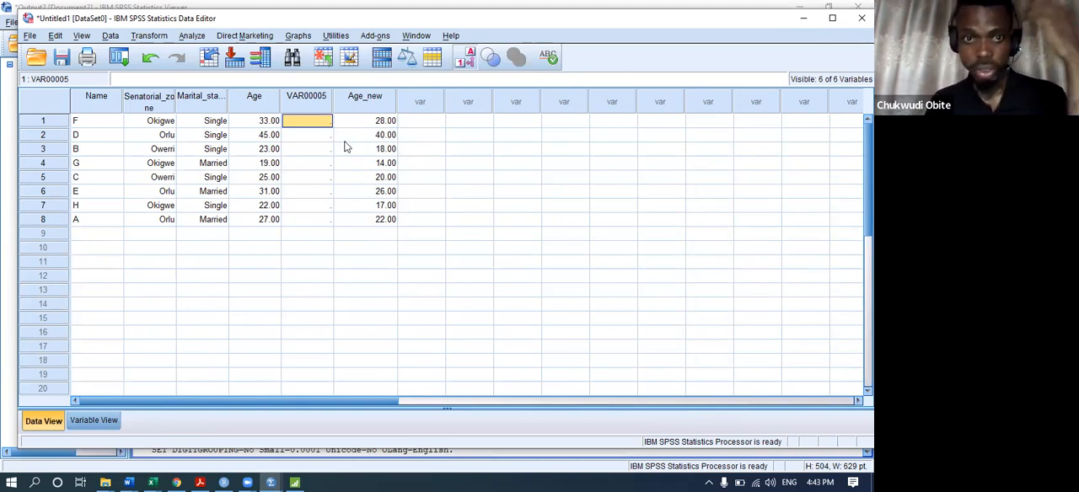
Define a variable named Exam_Score with the label "Exam Score" in the first free row of the variable definitions.
{"action": "left_click", "coordinate": [105, 423]}
{"action": "left_click", "coordinate": [110, 177]}
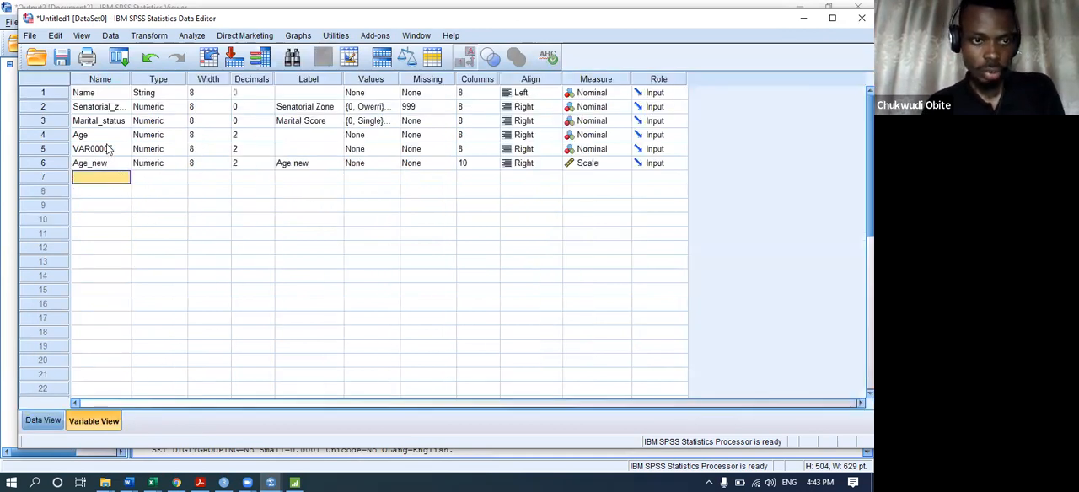
{"action": "type", "text": "Exam_Score"}
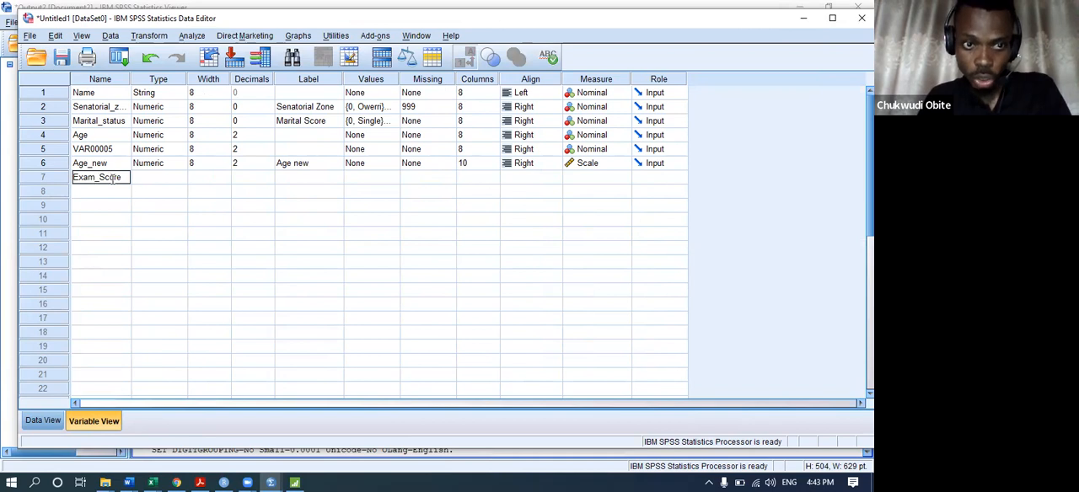
{"action": "key", "text": "Tab"}
{"action": "left_click", "coordinate": [335, 183]}
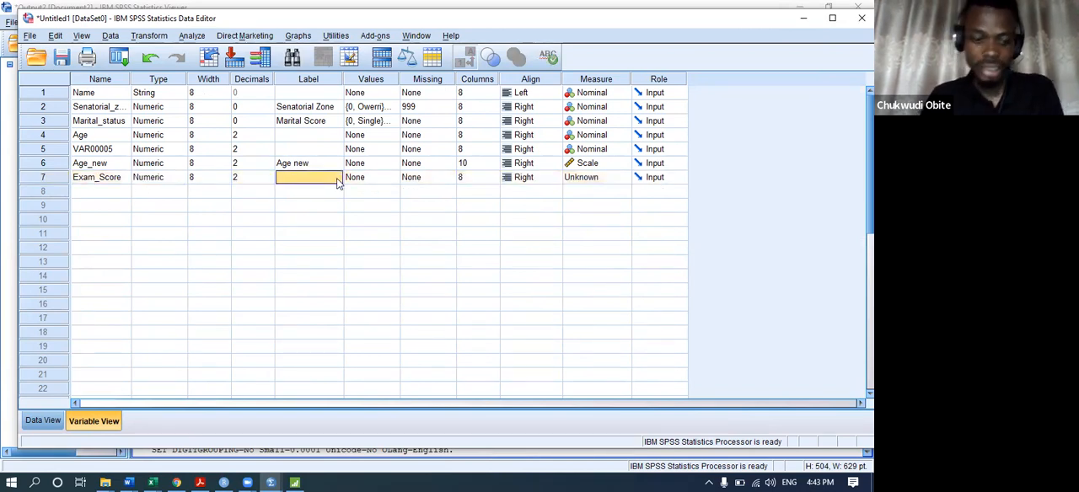
{"action": "type", "text": "Exam Score"}
{"action": "key", "text": "Return"}
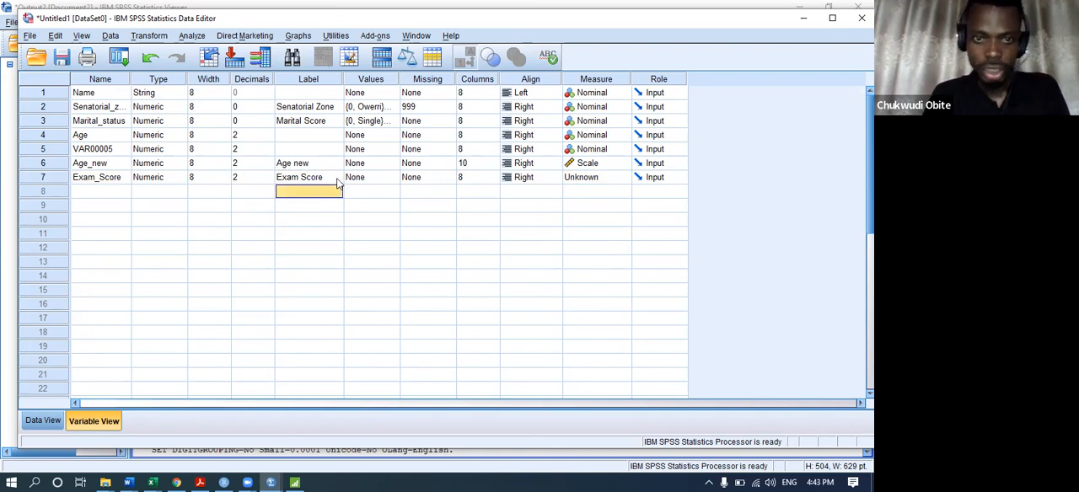
Fill the Exam_Score column for cases 1 to 8 with 23, 32, 34, 25, 23, 43, 21 and 34.
{"action": "left_click", "coordinate": [47, 421]}
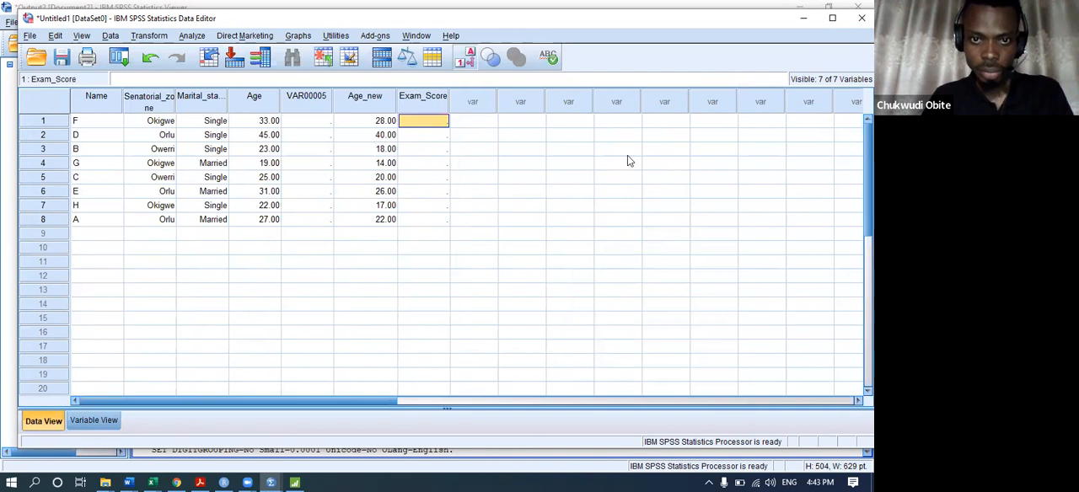
{"action": "type", "text": "23"}
{"action": "key", "text": "Return"}
{"action": "type", "text": "32"}
{"action": "key", "text": "Return"}
{"action": "type", "text": "34"}
{"action": "key", "text": "Return"}
{"action": "type", "text": "25"}
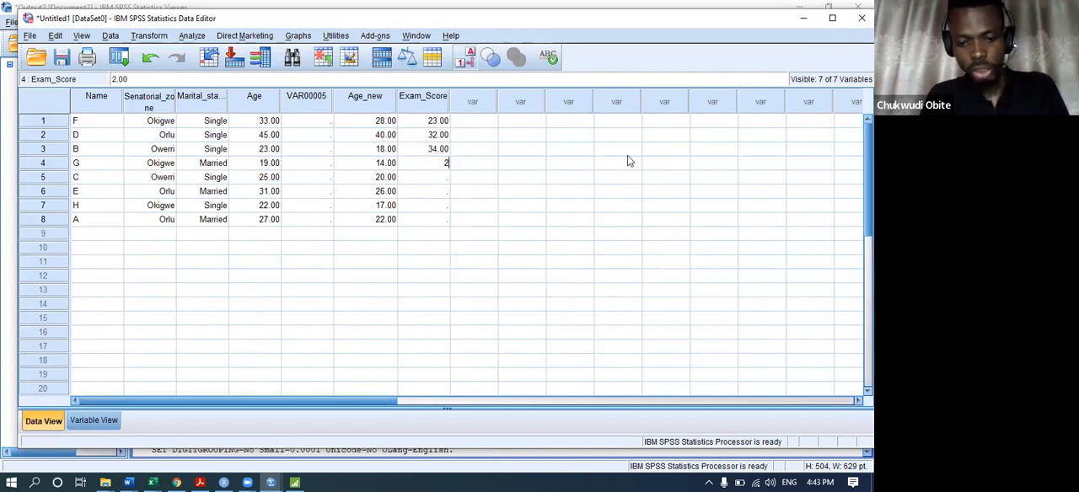
{"action": "key", "text": "Return"}
{"action": "type", "text": "23"}
{"action": "key", "text": "Return"}
{"action": "type", "text": "43"}
{"action": "key", "text": "Return"}
{"action": "type", "text": "21"}
{"action": "key", "text": "Return"}
{"action": "type", "text": "34"}
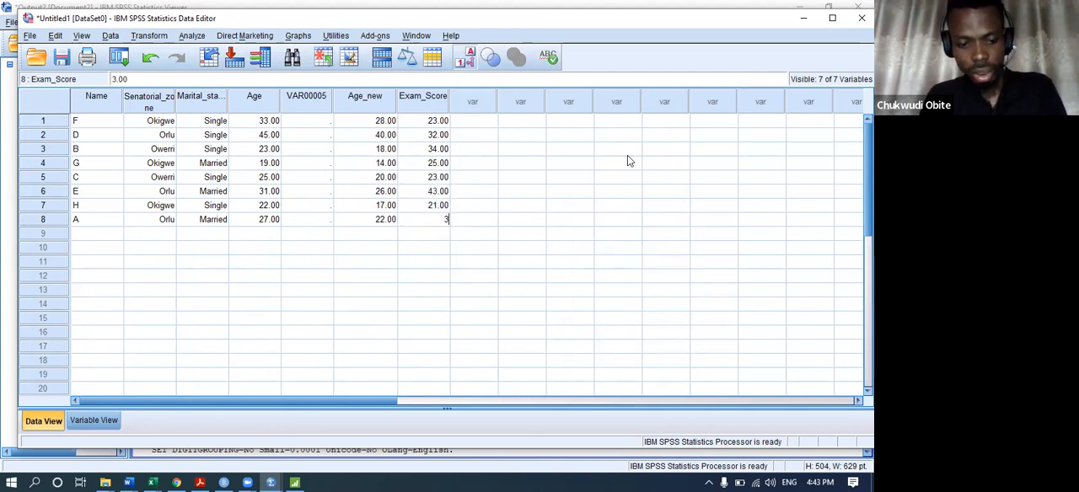
{"action": "key", "text": "Return"}
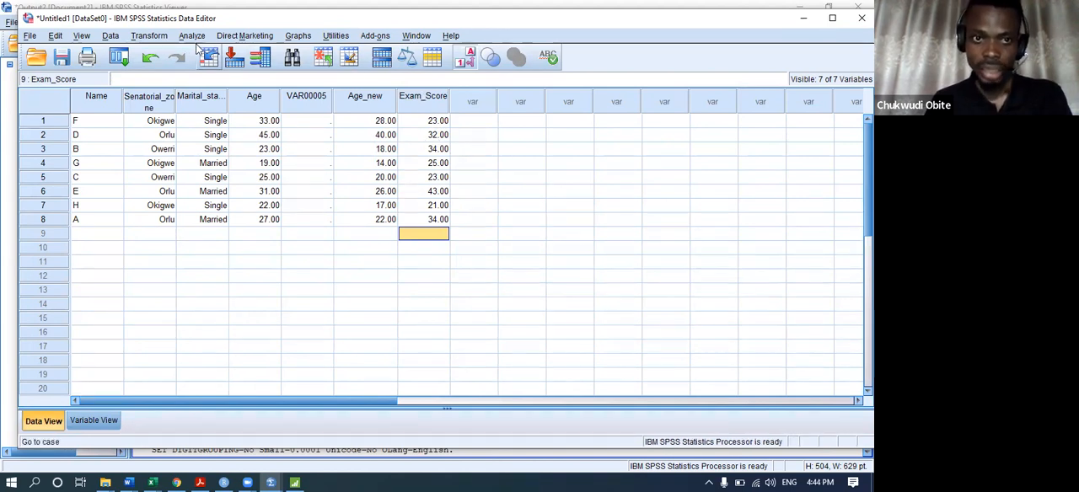
Start a new Compute Variable calculation with the target variable named New_Exam_Score.
{"action": "left_click", "coordinate": [150, 37]}
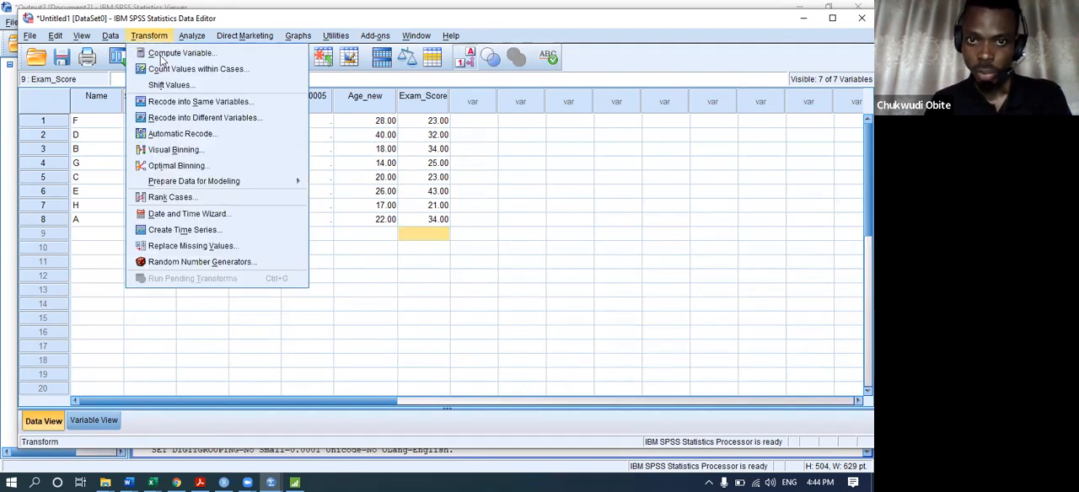
{"action": "left_click", "coordinate": [181, 53]}
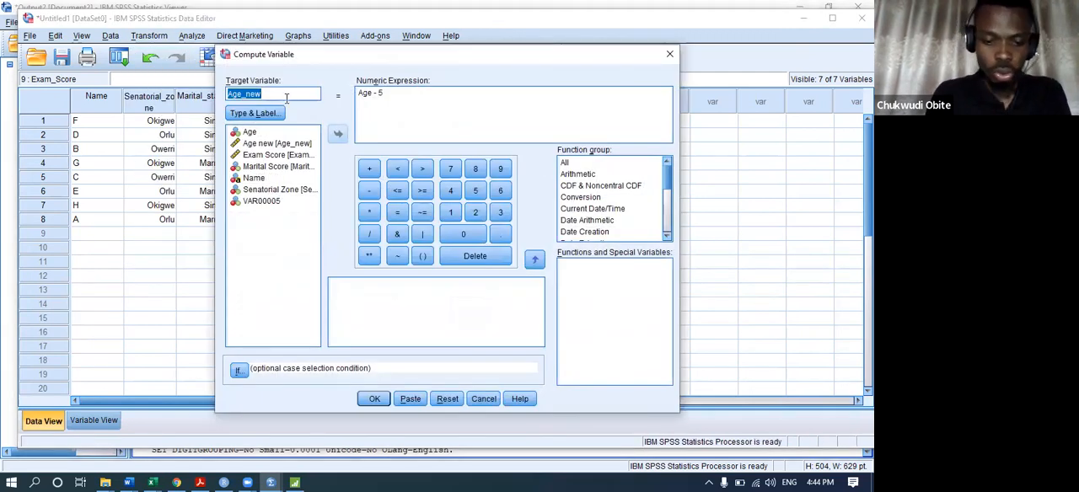
{"action": "type", "text": "New_"}
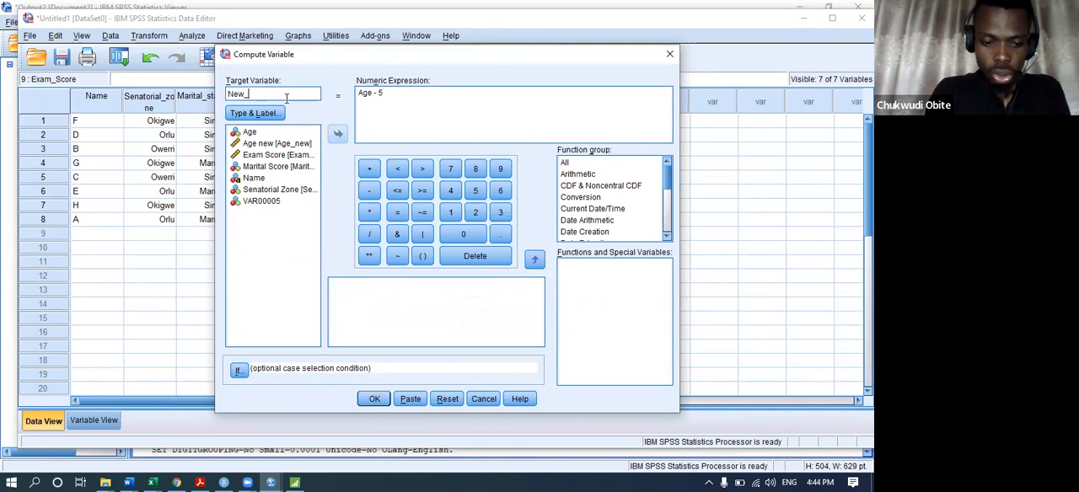
{"action": "type", "text": "Exam"}
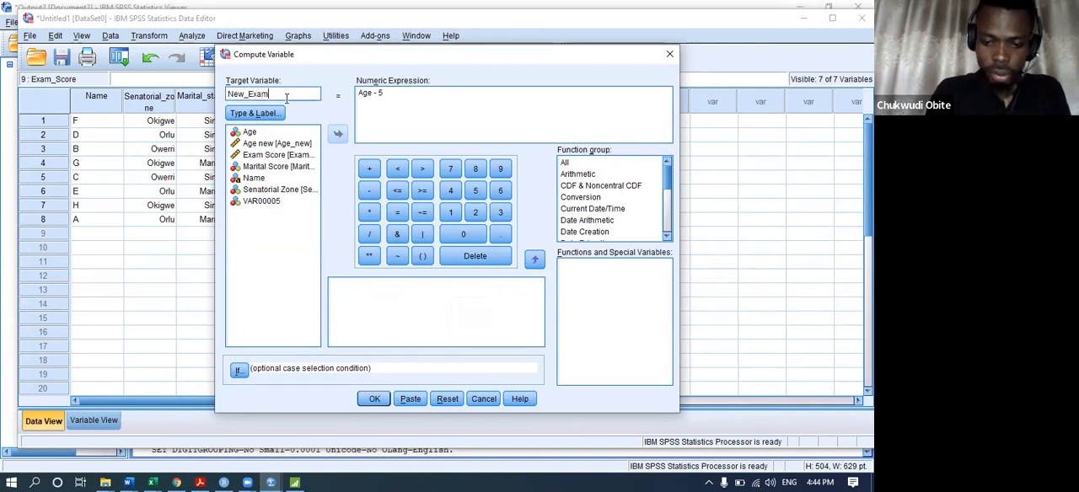
{"action": "type", "text": "_Score"}
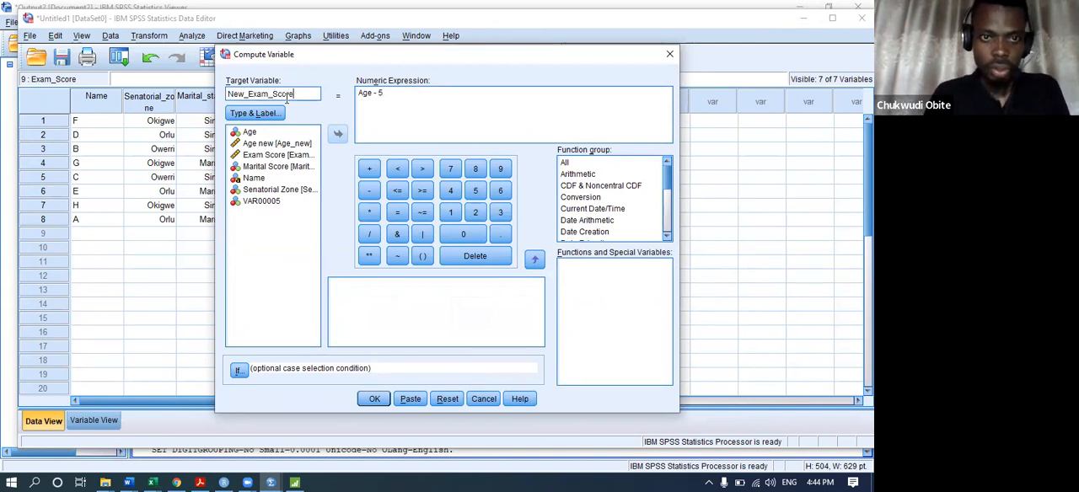
Give the New_Exam_Score target the label "New Exam Score" and keep its type numeric.
{"action": "left_click", "coordinate": [271, 115]}
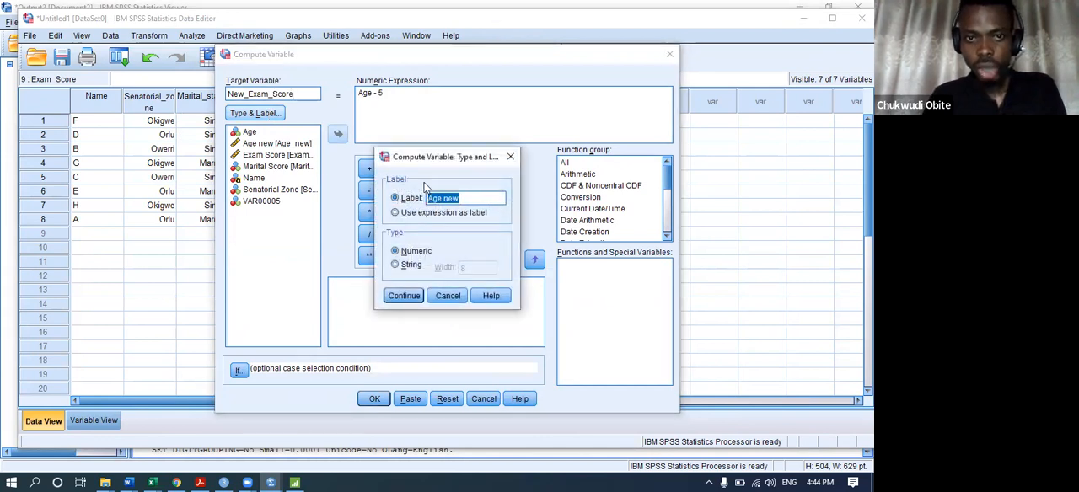
{"action": "type", "text": "New"}
{"action": "key", "text": "BackSpace"}
{"action": "type", "text": "w "}
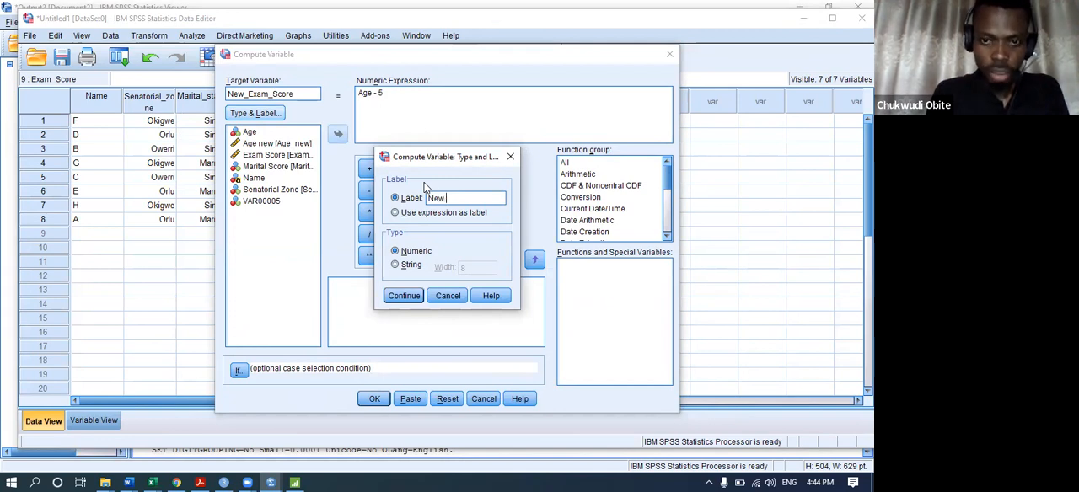
{"action": "type", "text": "exam"}
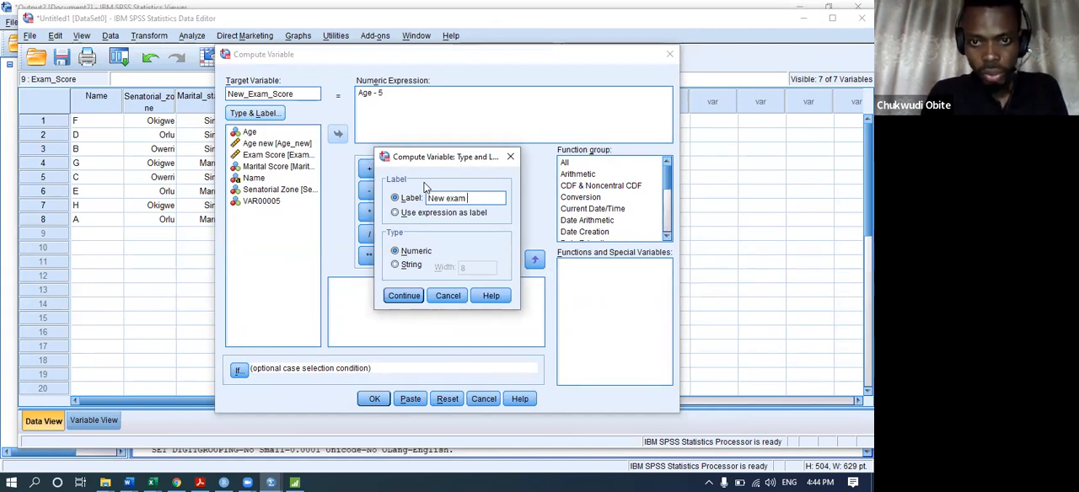
{"action": "type", "text": " sc"}
{"action": "key", "text": "BackSpace"}
{"action": "key", "text": "BackSpace"}
{"action": "key", "text": "BackSpace"}
{"action": "key", "text": "BackSpace"}
{"action": "key", "text": "BackSpace"}
{"action": "key", "text": "BackSpace"}
{"action": "key", "text": "BackSpace"}
{"action": "type", "text": "E"}
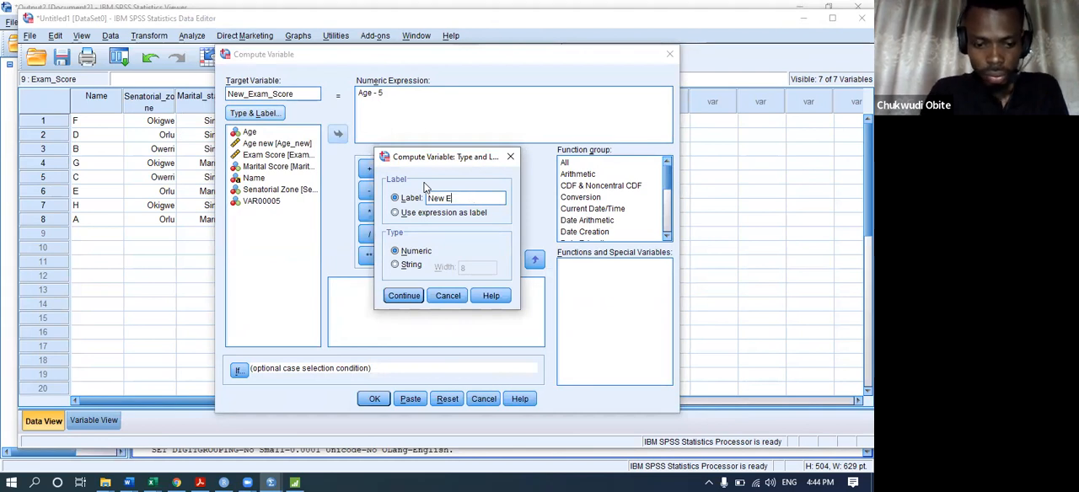
{"action": "type", "text": "xam Sc"}
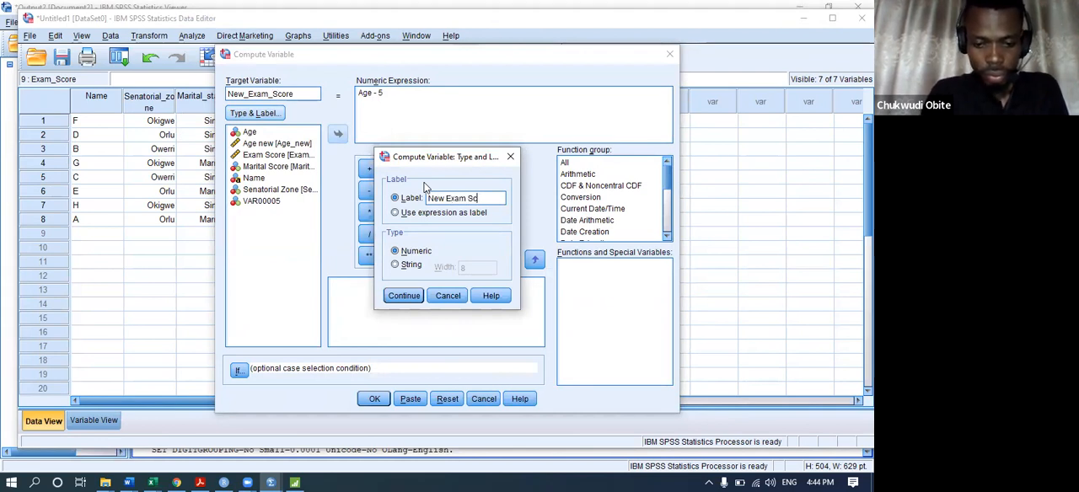
{"action": "type", "text": "ore"}
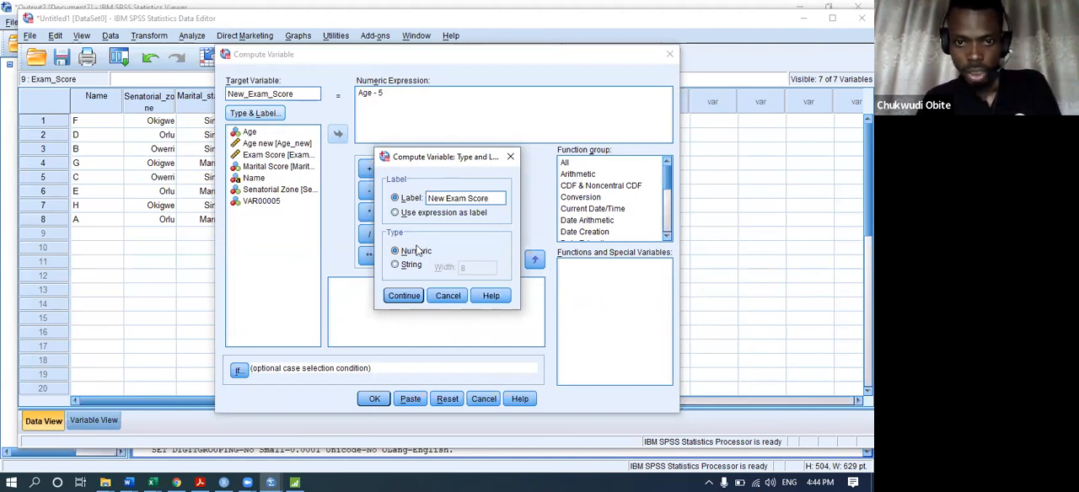
{"action": "left_click", "coordinate": [404, 295]}
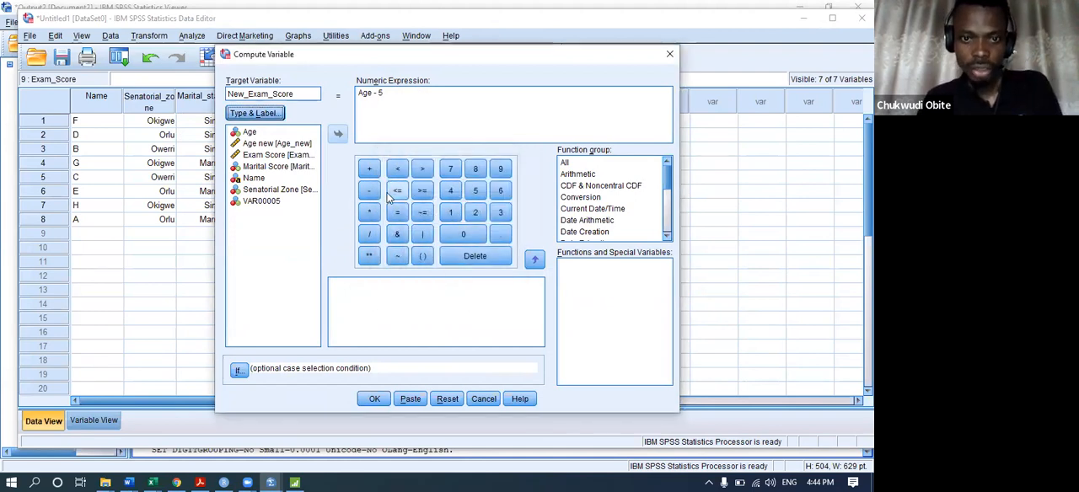
Compute New_Exam_Score with the expression Exam_Score + 10 and return to the Untitled1 data sheet.
{"action": "double_click", "coordinate": [381, 92]}
{"action": "left_click_drag", "start_coordinate": [335, 91], "coordinate": [335, 93]}
{"action": "key", "text": "BackSpace"}
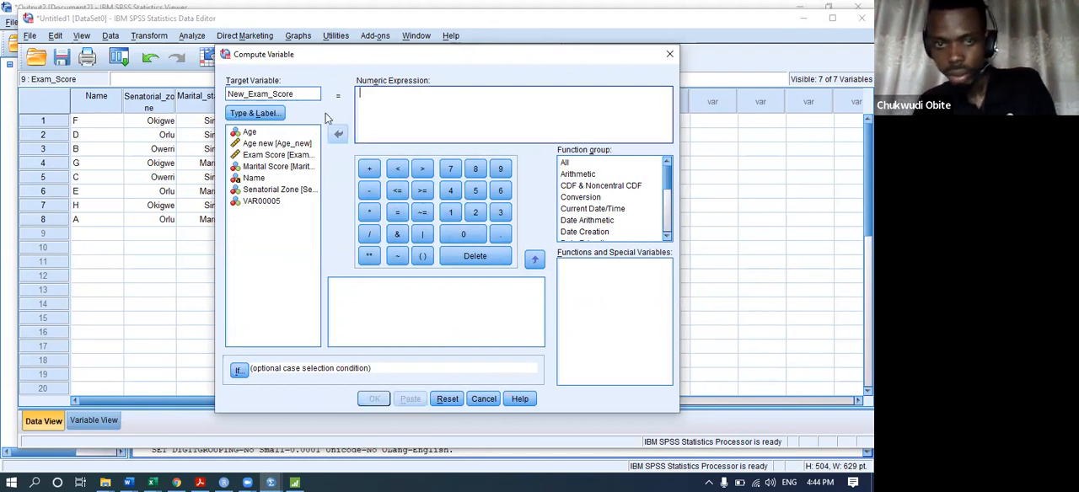
{"action": "left_click", "coordinate": [257, 133]}
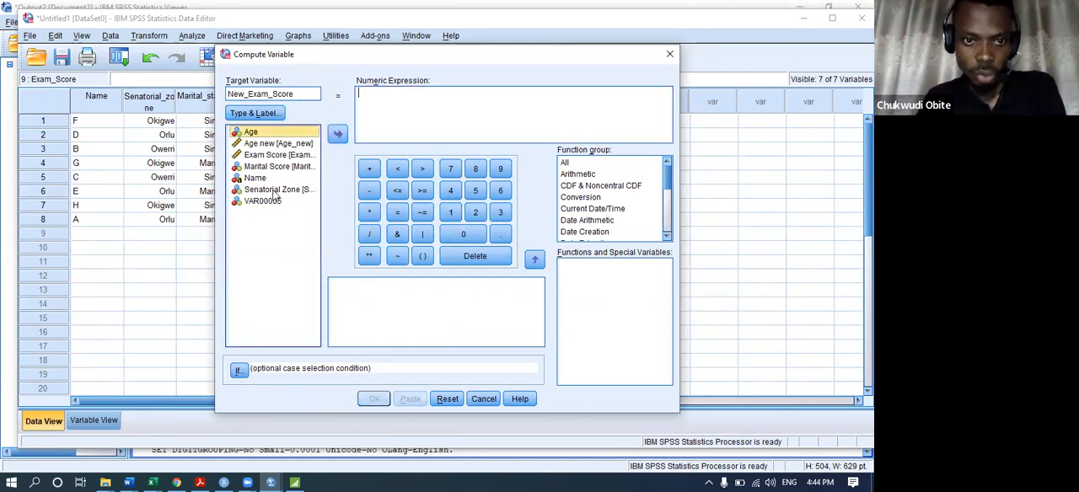
{"action": "left_click", "coordinate": [276, 155]}
{"action": "left_click", "coordinate": [337, 133]}
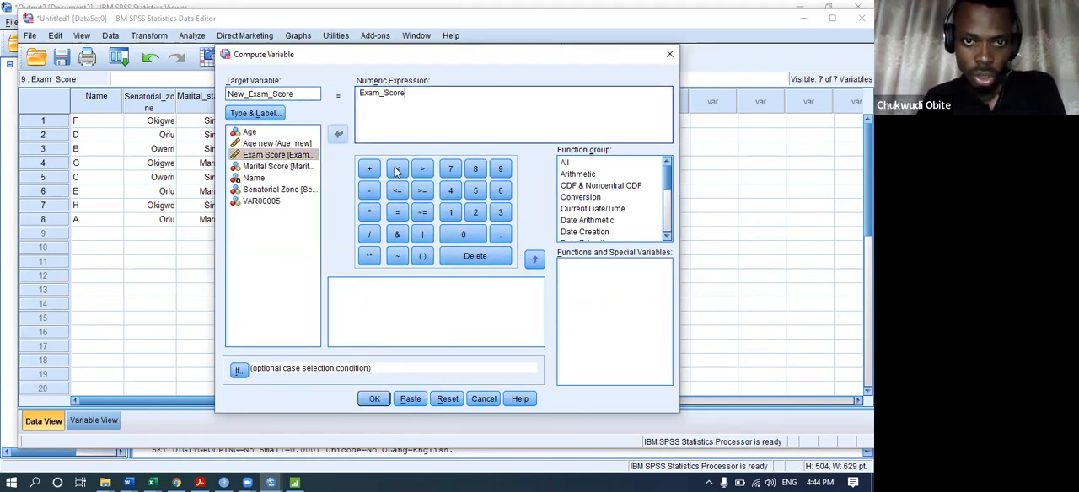
{"action": "left_click", "coordinate": [371, 169]}
{"action": "type", "text": "1"}
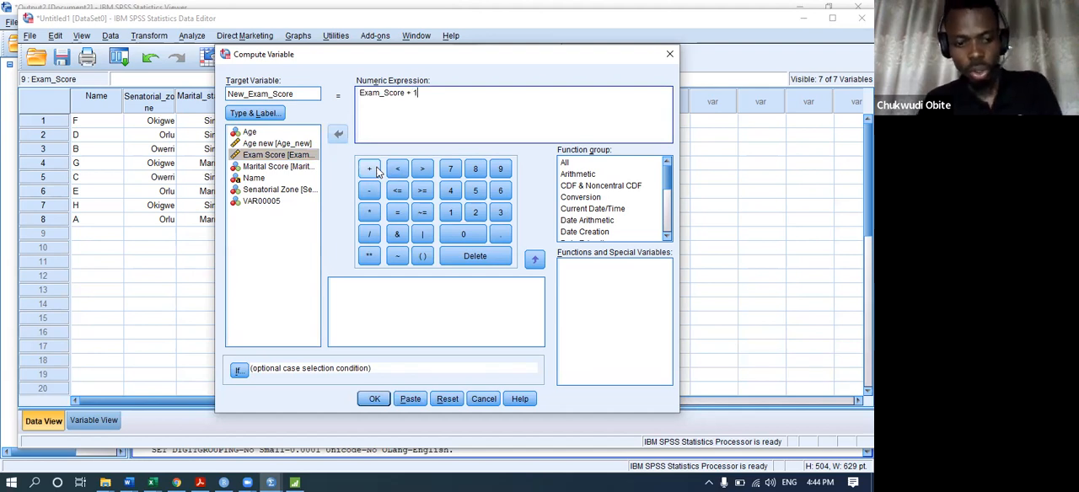
{"action": "type", "text": "0"}
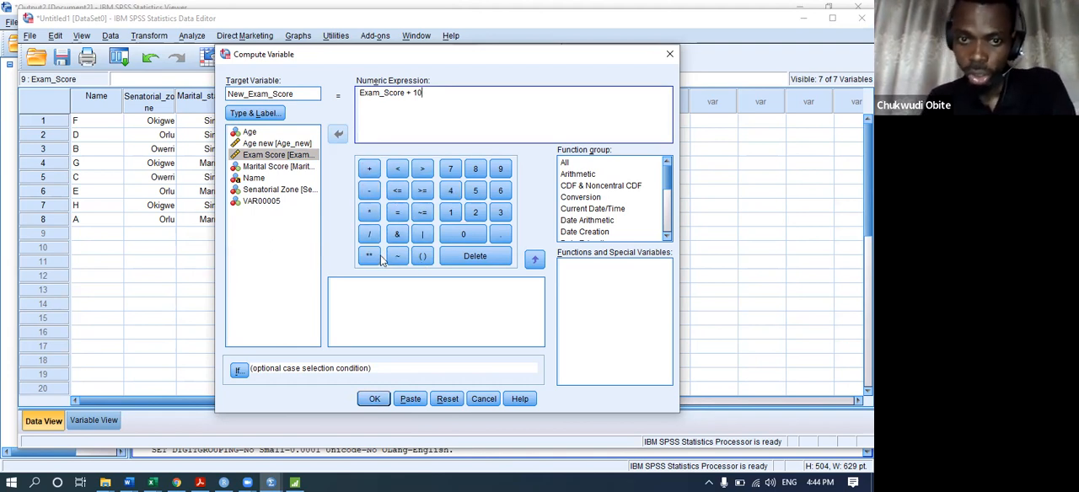
{"action": "left_click", "coordinate": [375, 399]}
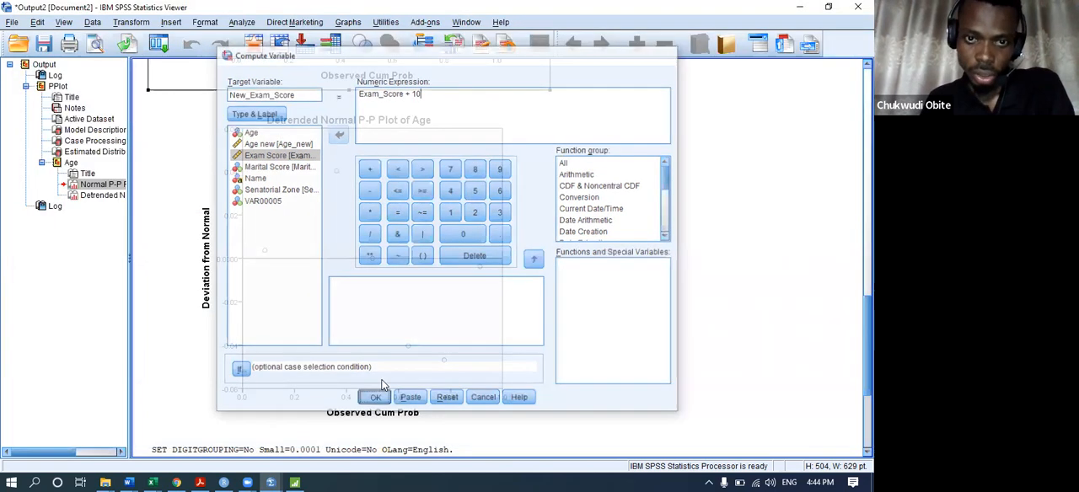
{"action": "mouse_move", "coordinate": [274, 477]}
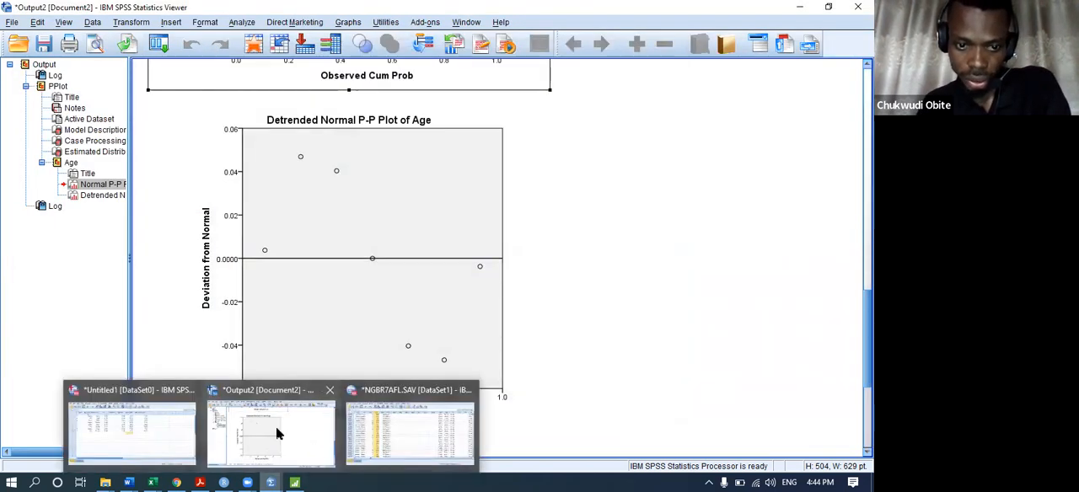
{"action": "left_click", "coordinate": [135, 426]}
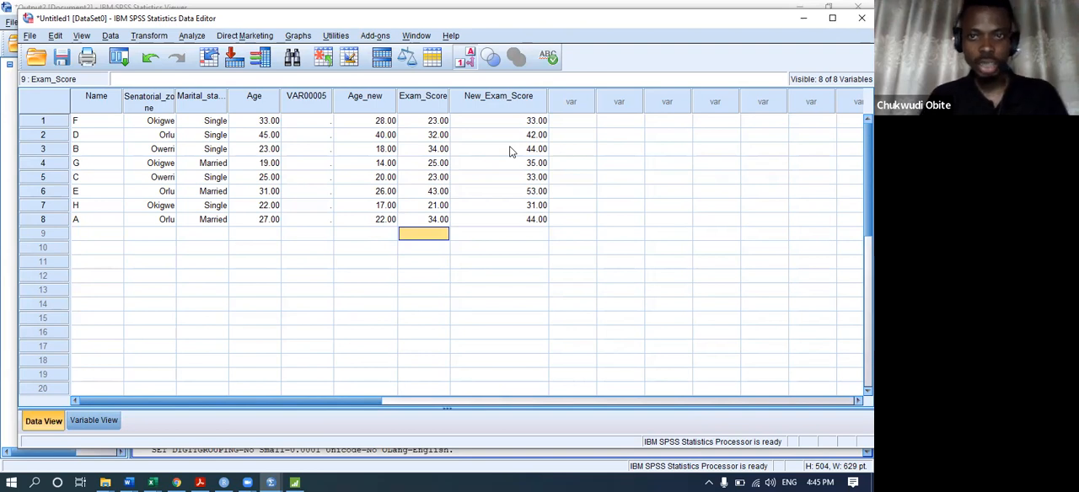
Run Frequencies with a frequency table for the New Exam Score variable and return to the Untitled1 data sheet.
{"action": "left_click", "coordinate": [181, 38]}
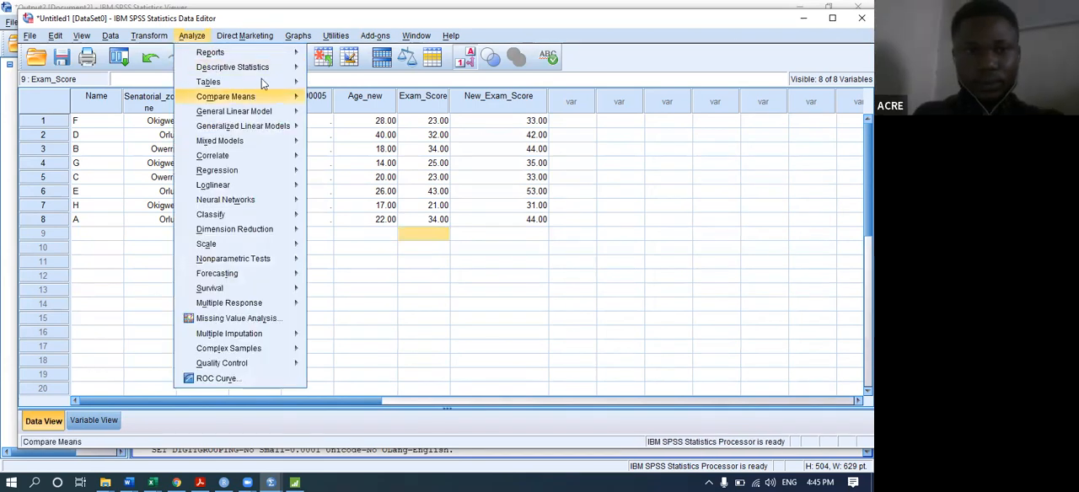
{"action": "mouse_move", "coordinate": [252, 82]}
{"action": "mouse_move", "coordinate": [291, 67]}
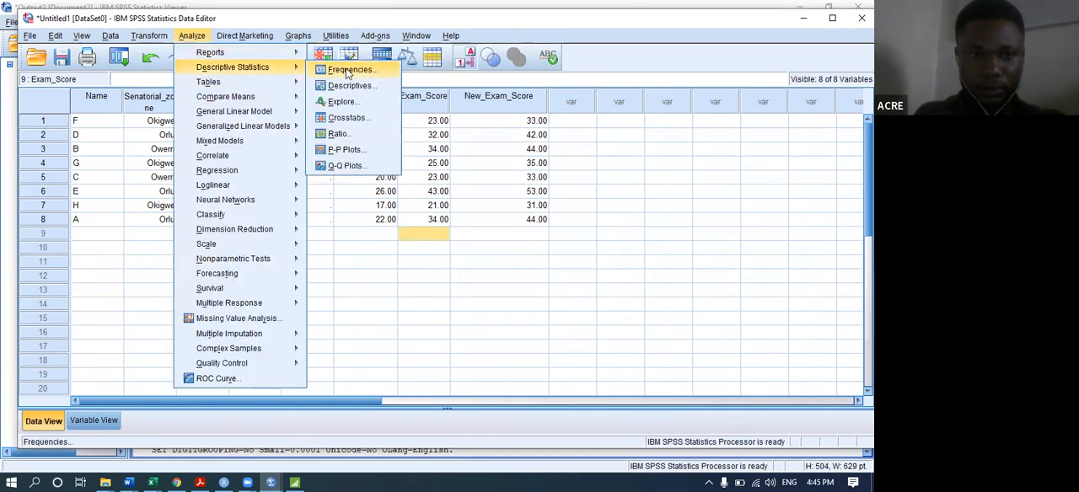
{"action": "left_click", "coordinate": [347, 71]}
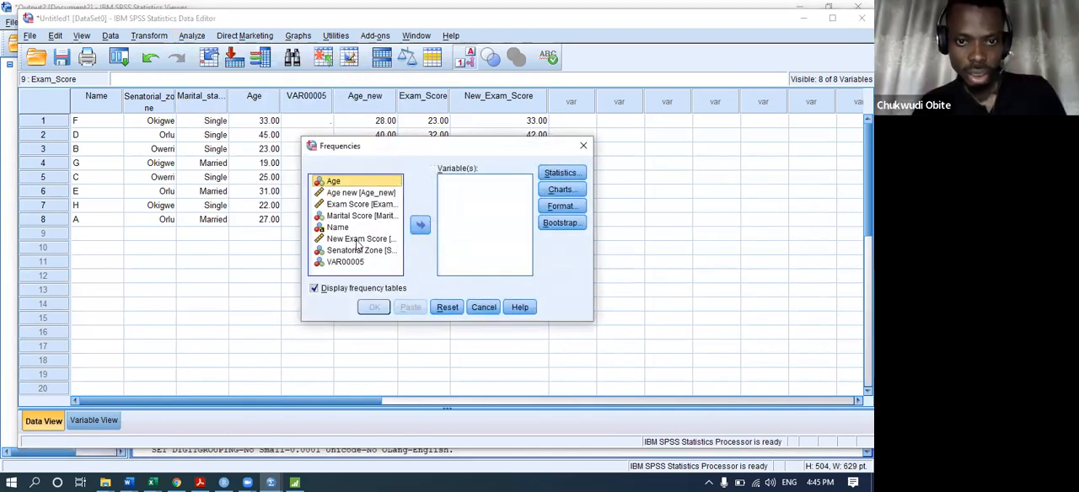
{"action": "left_click", "coordinate": [357, 239]}
{"action": "left_click", "coordinate": [419, 225]}
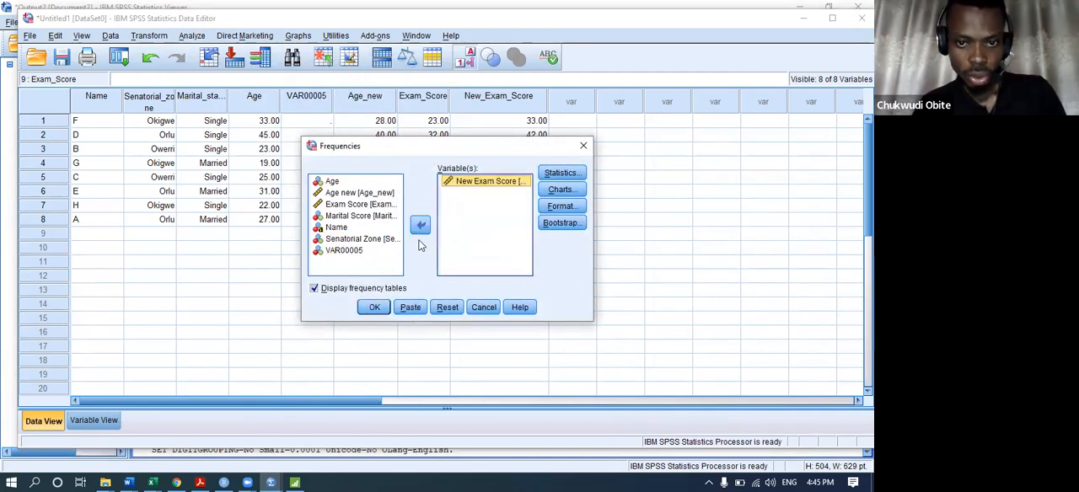
{"action": "left_click", "coordinate": [375, 307]}
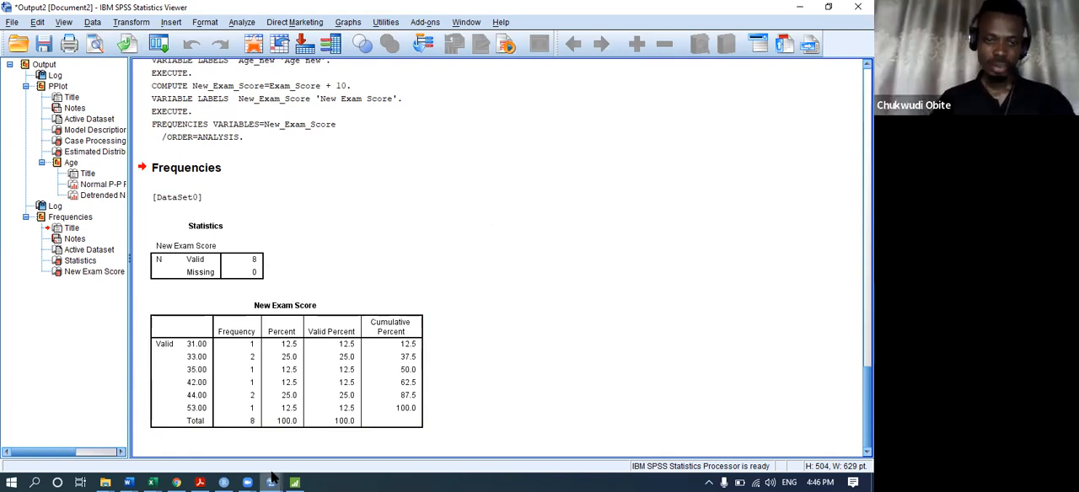
{"action": "mouse_move", "coordinate": [272, 474]}
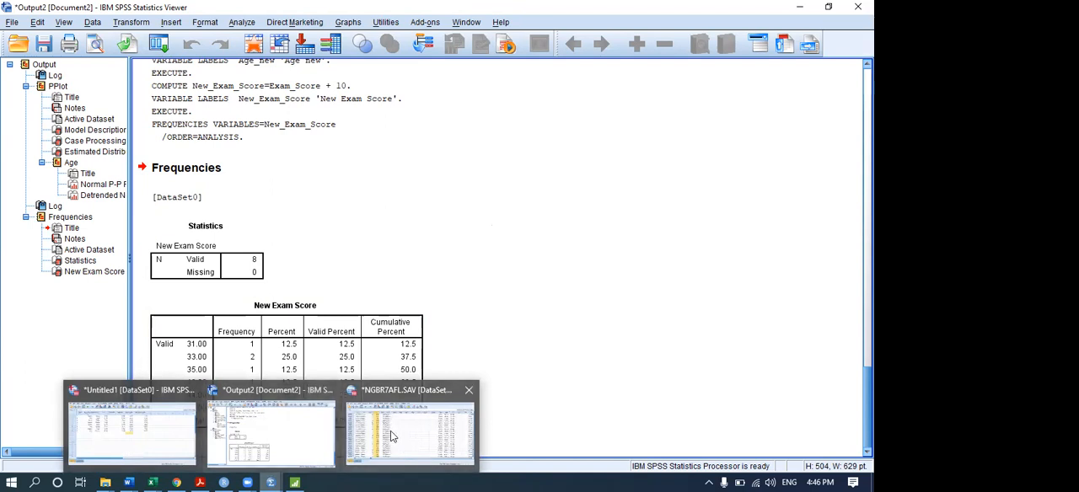
{"action": "left_click", "coordinate": [144, 442]}
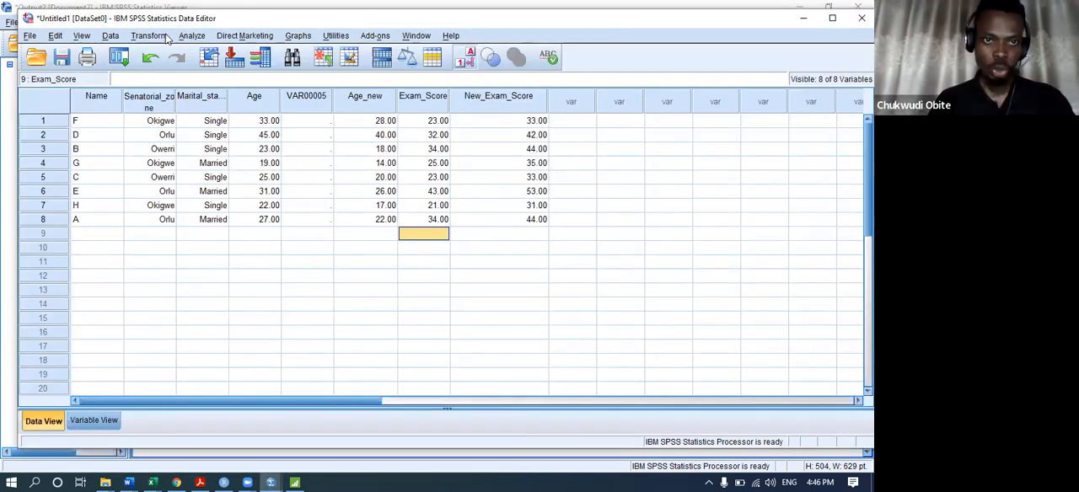
{"action": "left_click", "coordinate": [149, 36]}
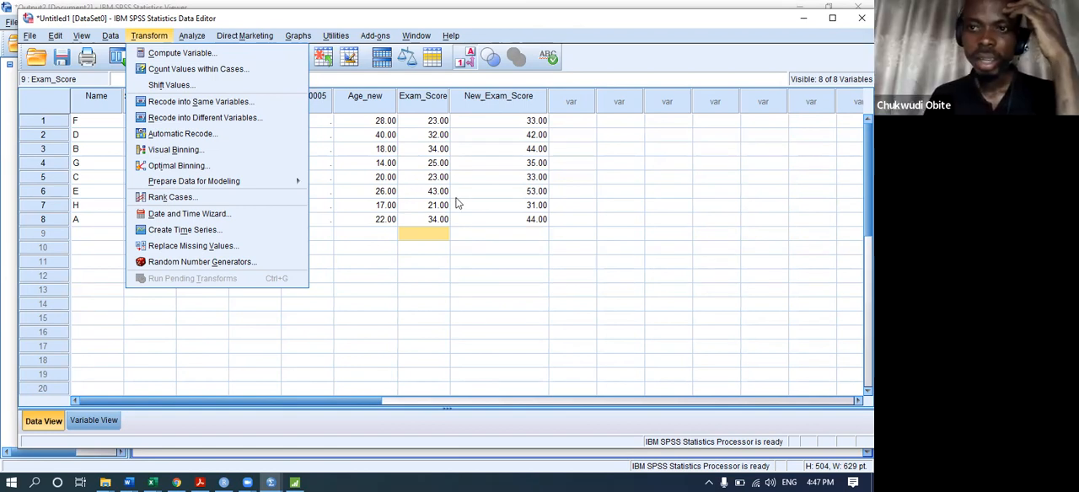
{"action": "left_click", "coordinate": [409, 193]}
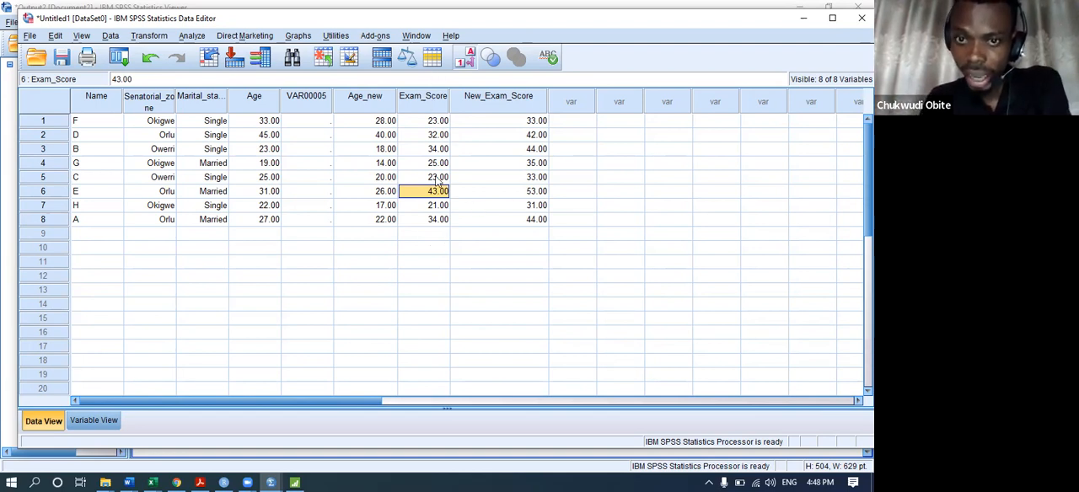
Check the variable definition of Exam_Score, and compare its case values with those of New_Exam_Score in the data sheet.
{"action": "left_click", "coordinate": [427, 105]}
{"action": "double_click", "coordinate": [425, 104]}
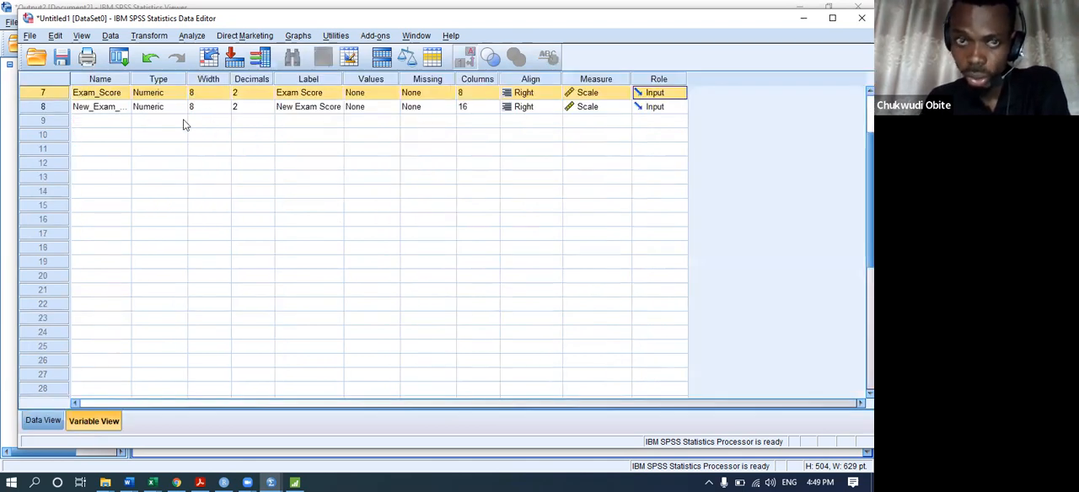
{"action": "double_click", "coordinate": [53, 96]}
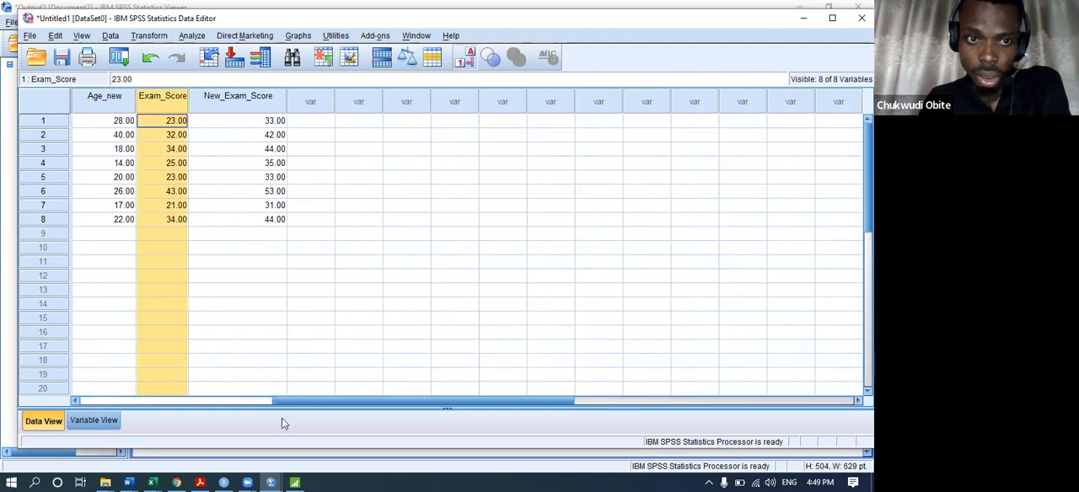
{"action": "left_click_drag", "start_coordinate": [298, 401], "coordinate": [108, 390]}
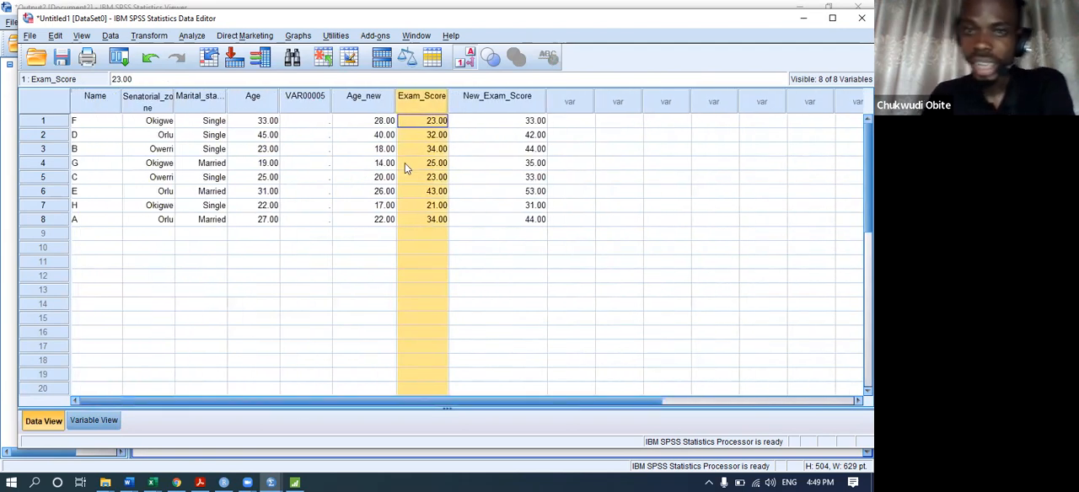
{"action": "left_click", "coordinate": [435, 192]}
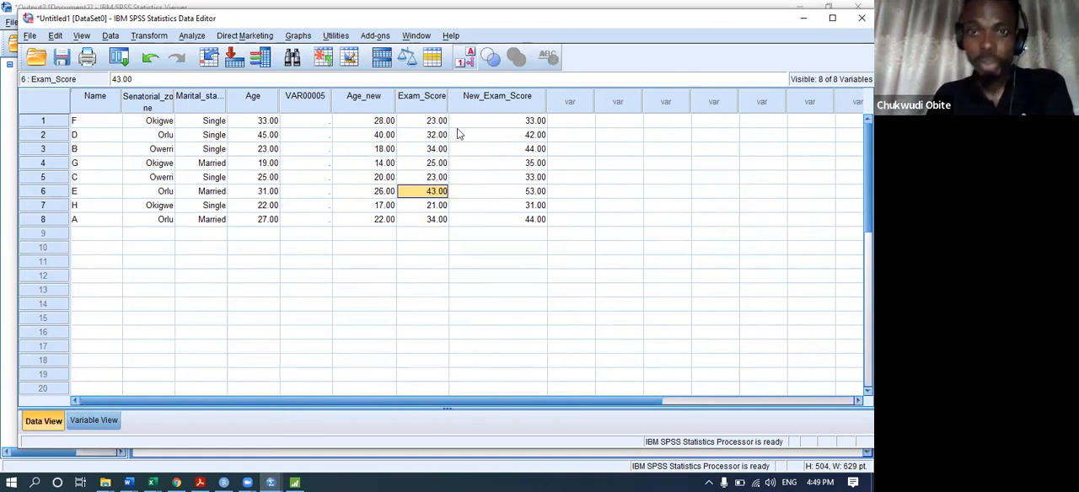
{"action": "left_click", "coordinate": [488, 126]}
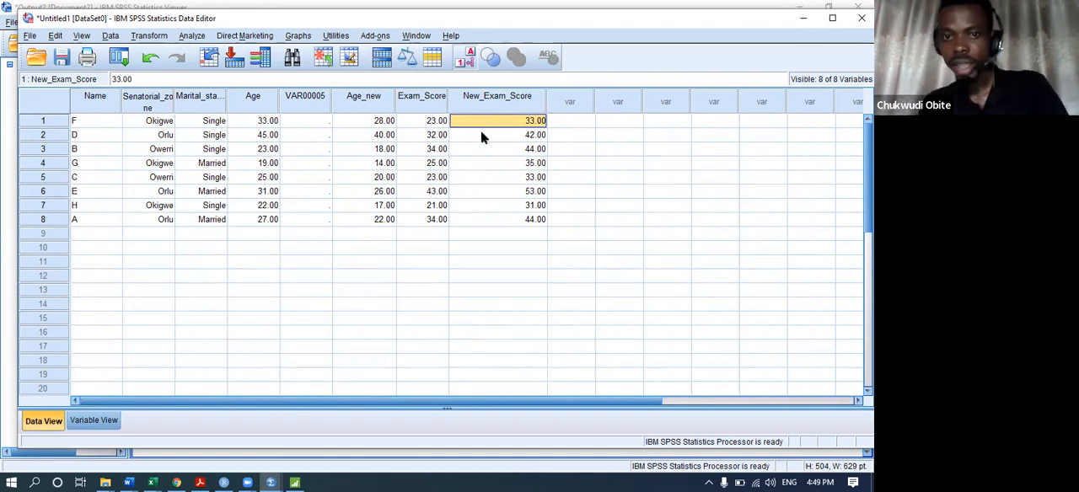
{"action": "left_click", "coordinate": [482, 137]}
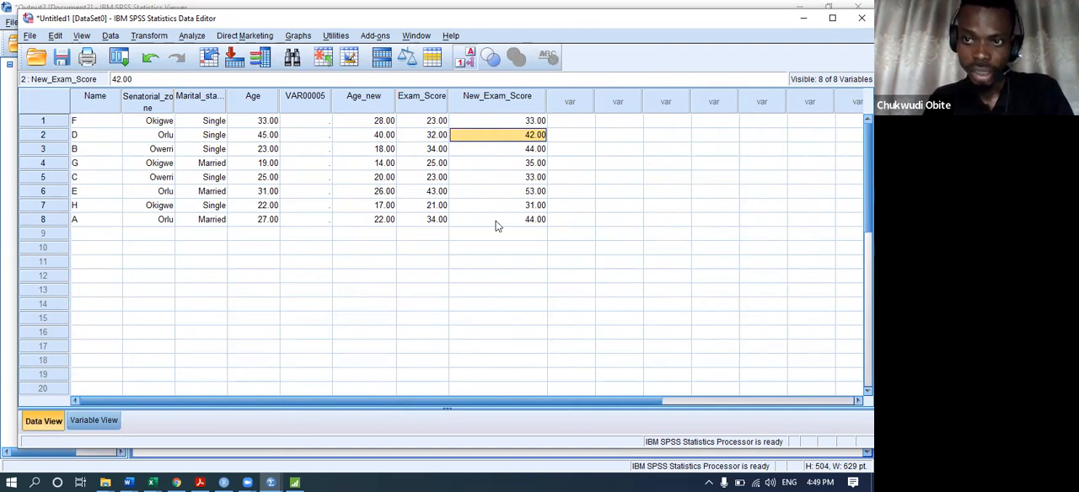
Cut the entire New_Exam_Score variable out of the data sheet.
{"action": "left_click", "coordinate": [497, 97]}
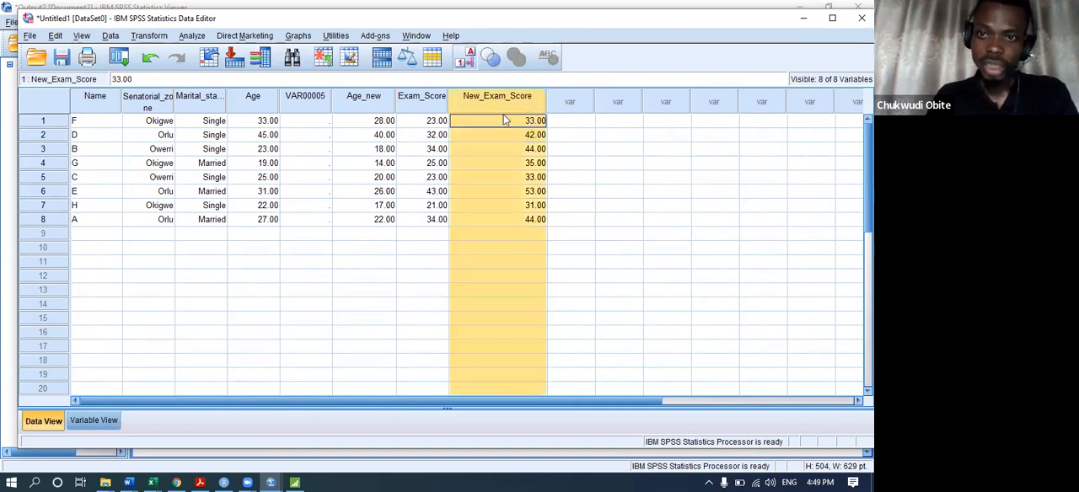
{"action": "right_click", "coordinate": [497, 97]}
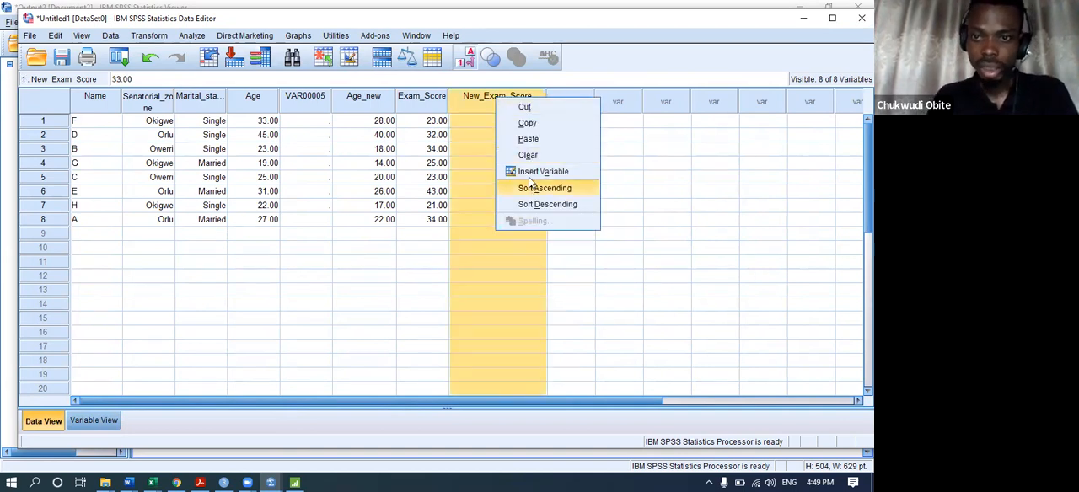
{"action": "left_click", "coordinate": [526, 107]}
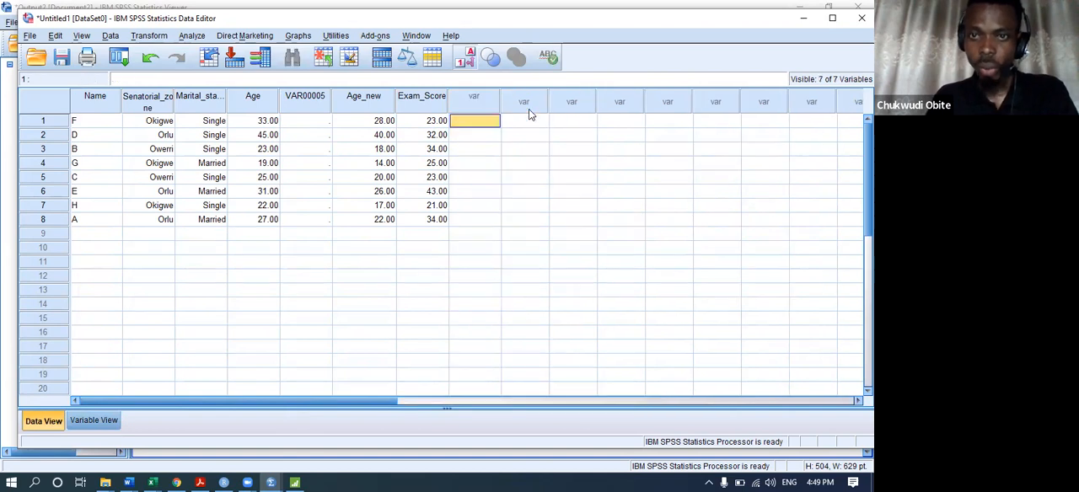
Reset the Compute Variable settings and name the target variable New_Exam_Score.
{"action": "left_click", "coordinate": [148, 37]}
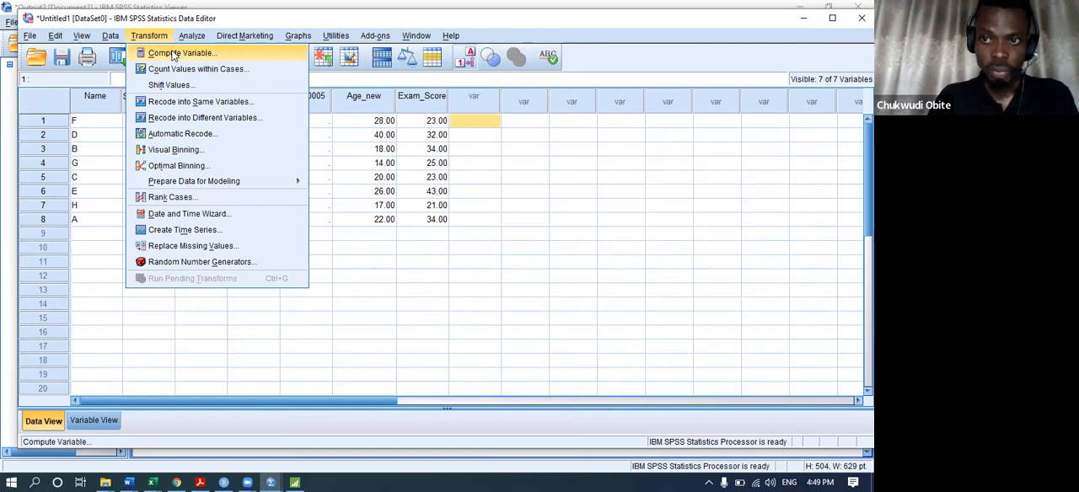
{"action": "left_click", "coordinate": [175, 54]}
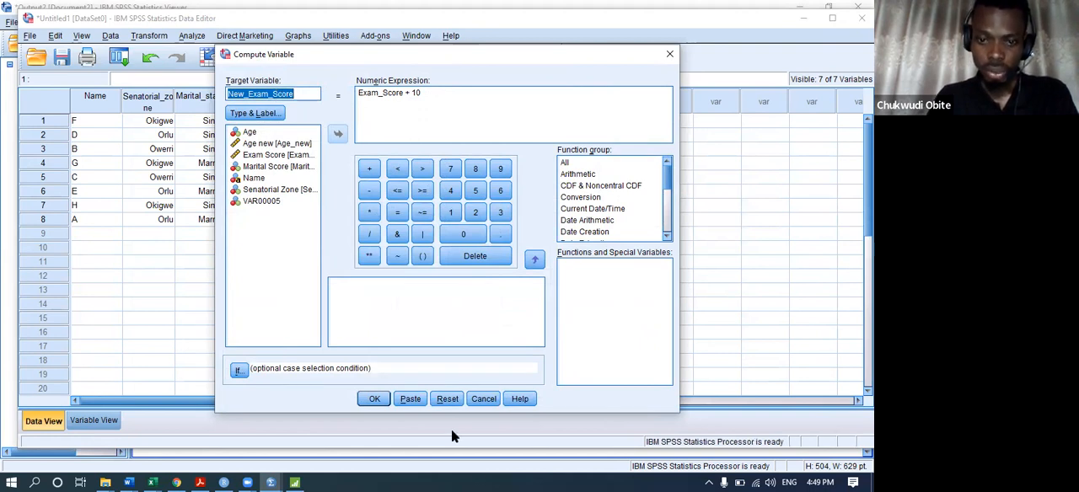
{"action": "left_click", "coordinate": [447, 399]}
{"action": "left_click", "coordinate": [268, 89]}
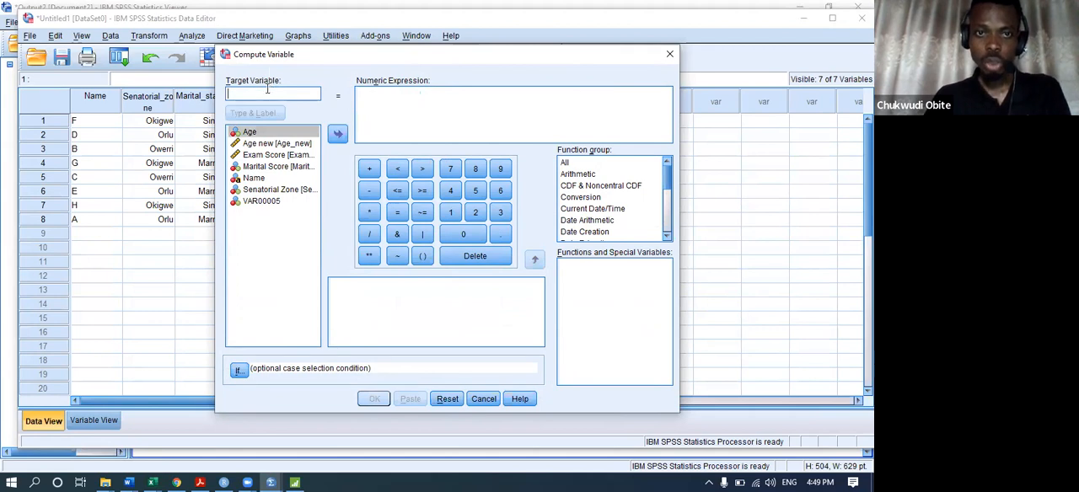
{"action": "type", "text": "New"}
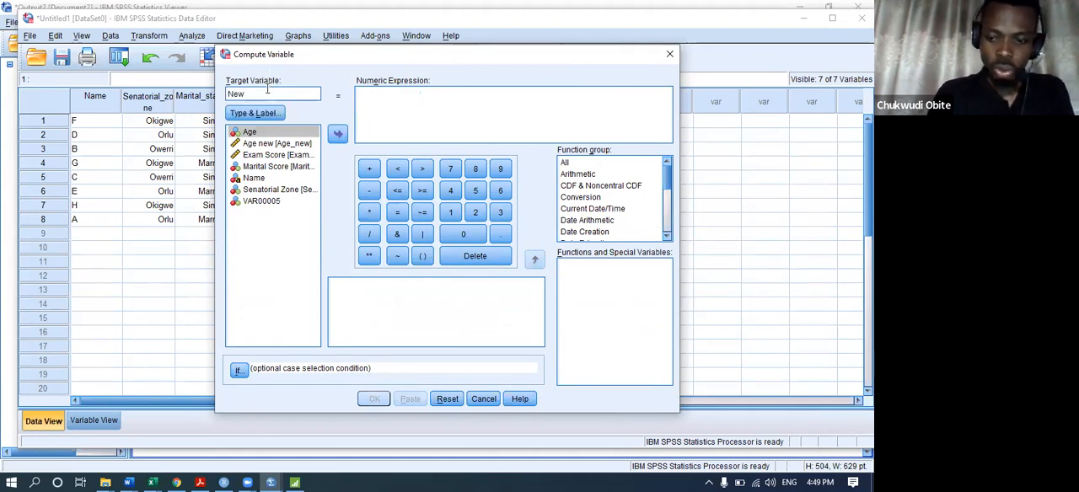
{"action": "type", "text": "_Exam_Score"}
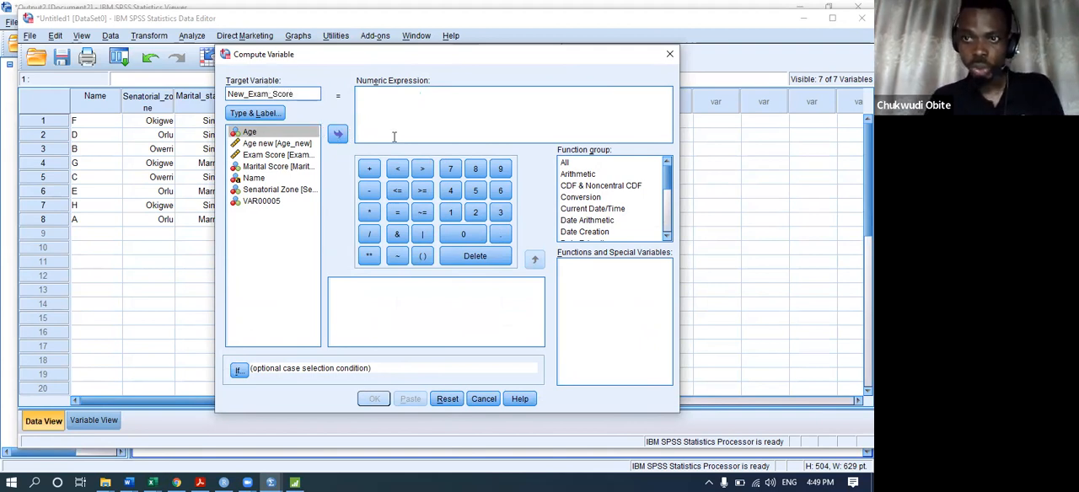
{"action": "left_click", "coordinate": [264, 156]}
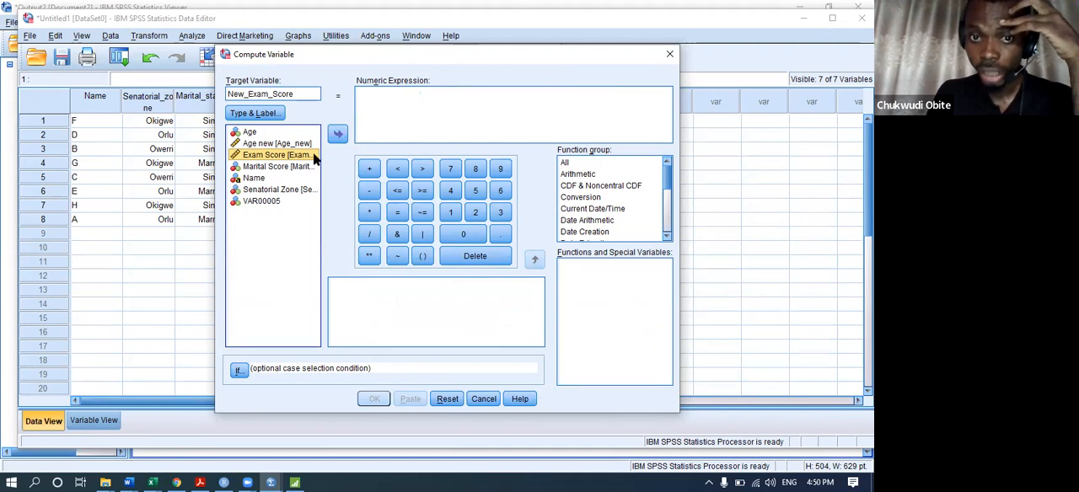
{"action": "left_click_drag", "start_coordinate": [283, 159], "coordinate": [354, 103]}
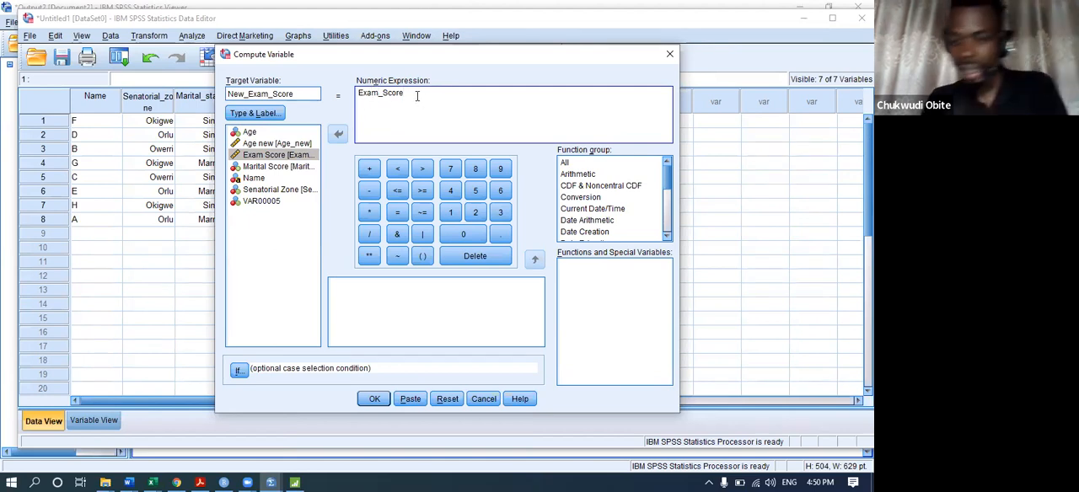
{"action": "key", "text": "BackSpace"}
{"action": "key", "text": "BackSpace"}
{"action": "key", "text": "BackSpace"}
{"action": "key", "text": "BackSpace"}
{"action": "key", "text": "BackSpace"}
{"action": "key", "text": "BackSpace"}
{"action": "key", "text": "BackSpace"}
{"action": "key", "text": "BackSpace"}
{"action": "key", "text": "BackSpace"}
{"action": "key", "text": "BackSpace"}
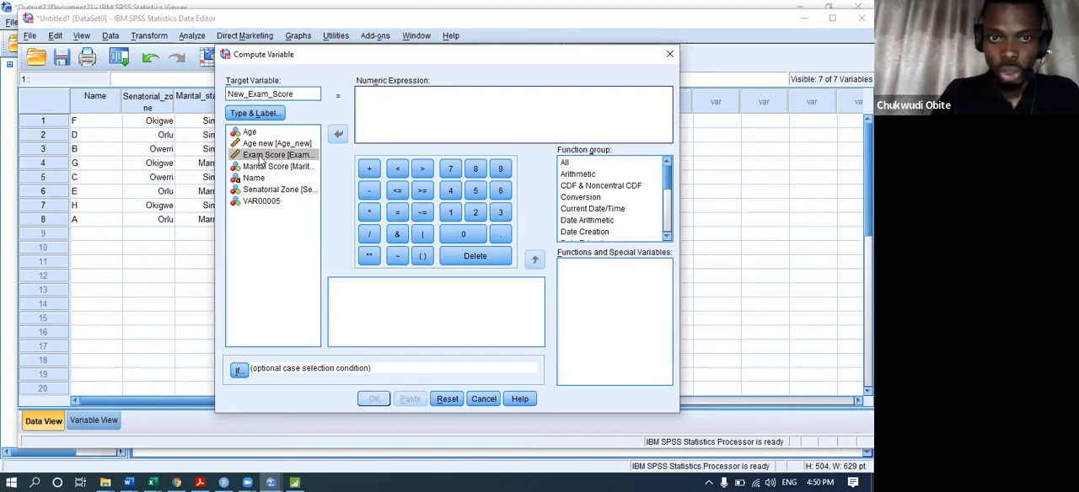
{"action": "left_click", "coordinate": [259, 157]}
{"action": "left_click", "coordinate": [337, 137]}
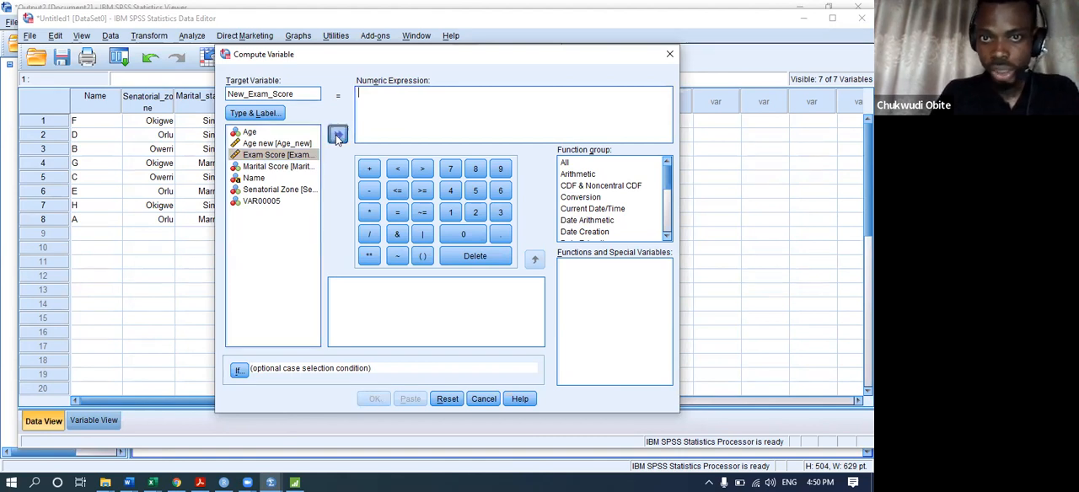
{"action": "left_click_drag", "start_coordinate": [421, 91], "coordinate": [322, 94]}
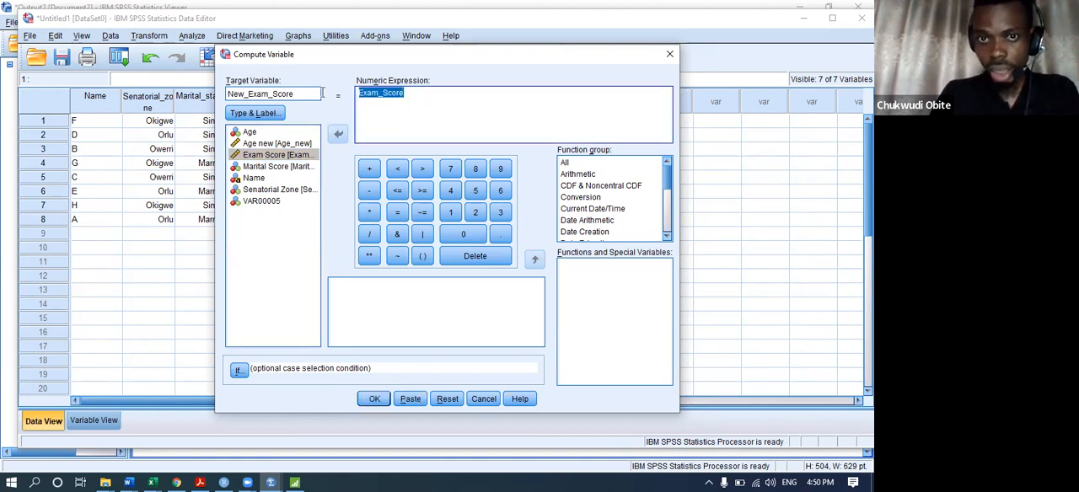
{"action": "key", "text": "Delete"}
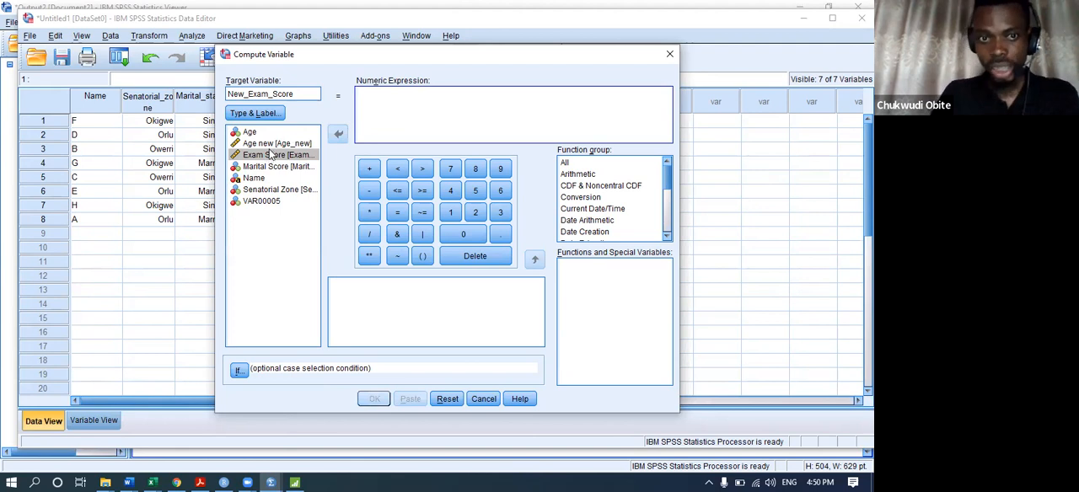
{"action": "left_click", "coordinate": [269, 157]}
{"action": "left_click_drag", "start_coordinate": [270, 157], "coordinate": [244, 154]}
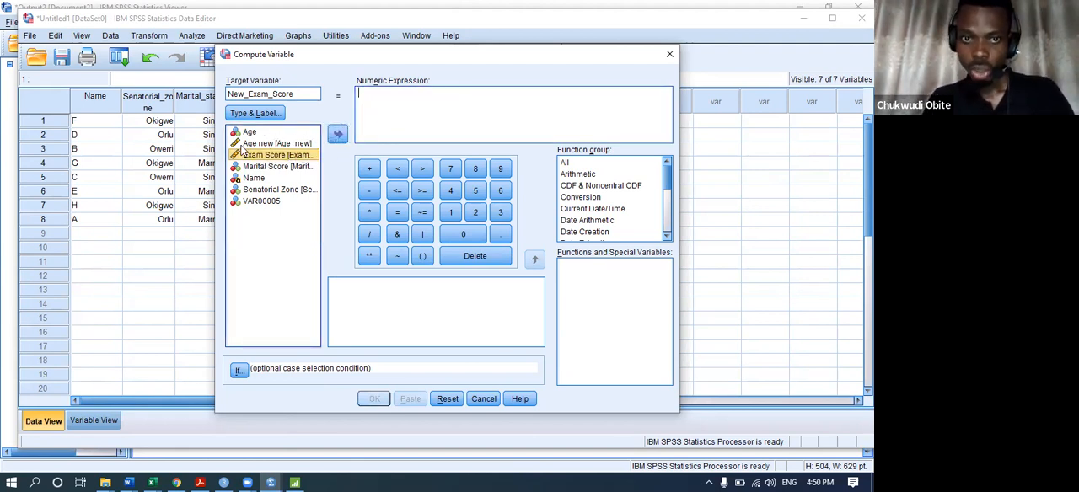
{"action": "left_click", "coordinate": [295, 145]}
{"action": "left_click", "coordinate": [289, 157]}
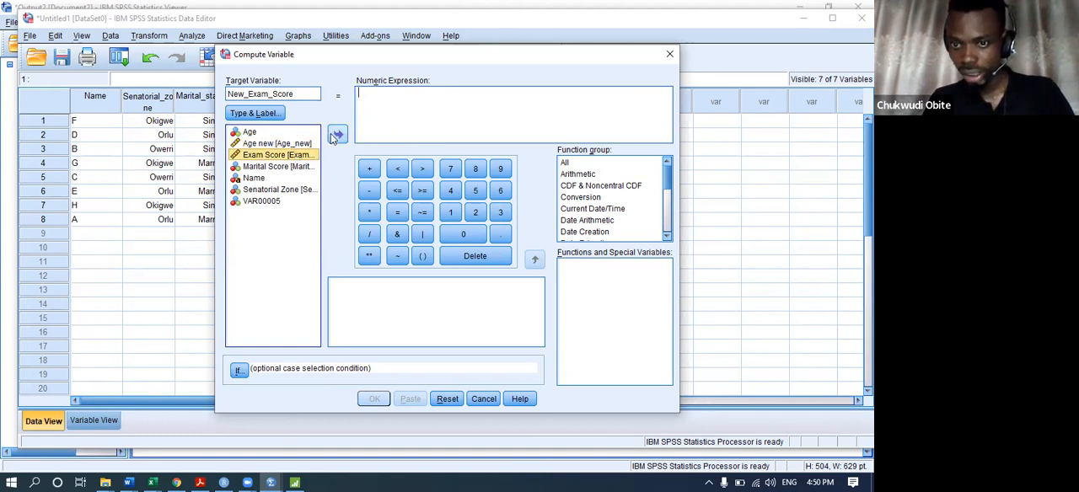
{"action": "double_click", "coordinate": [292, 158]}
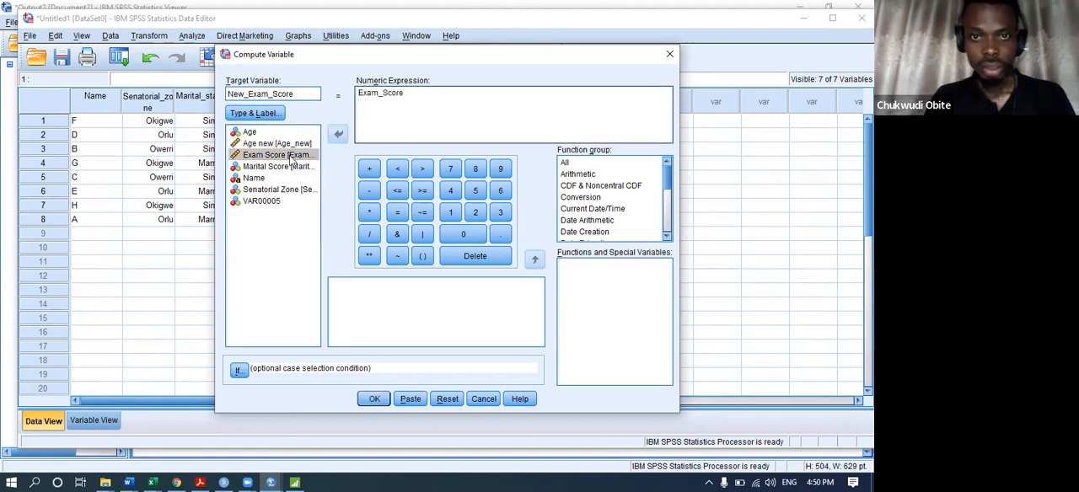
{"action": "left_click_drag", "start_coordinate": [402, 93], "coordinate": [317, 81]}
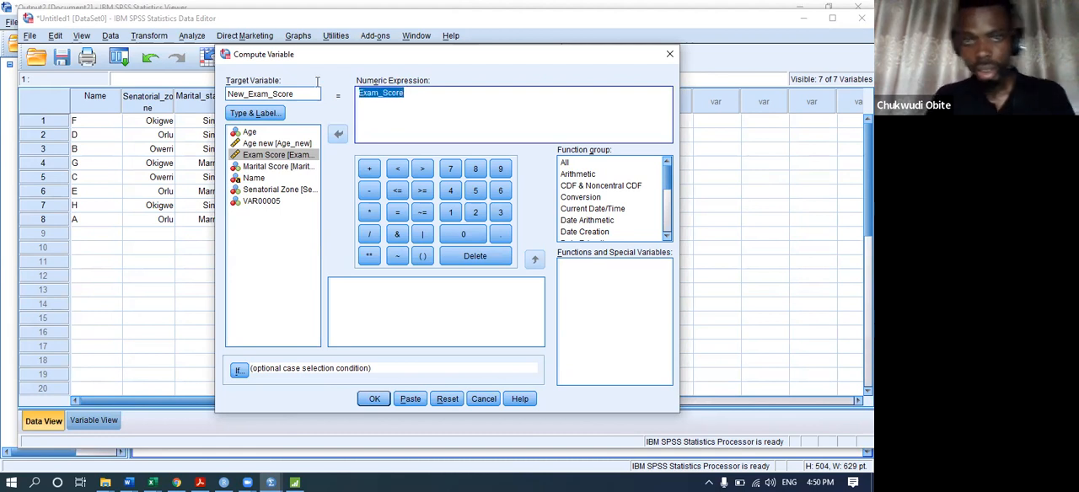
{"action": "key", "text": "BackSpace"}
{"action": "left_click", "coordinate": [286, 157]}
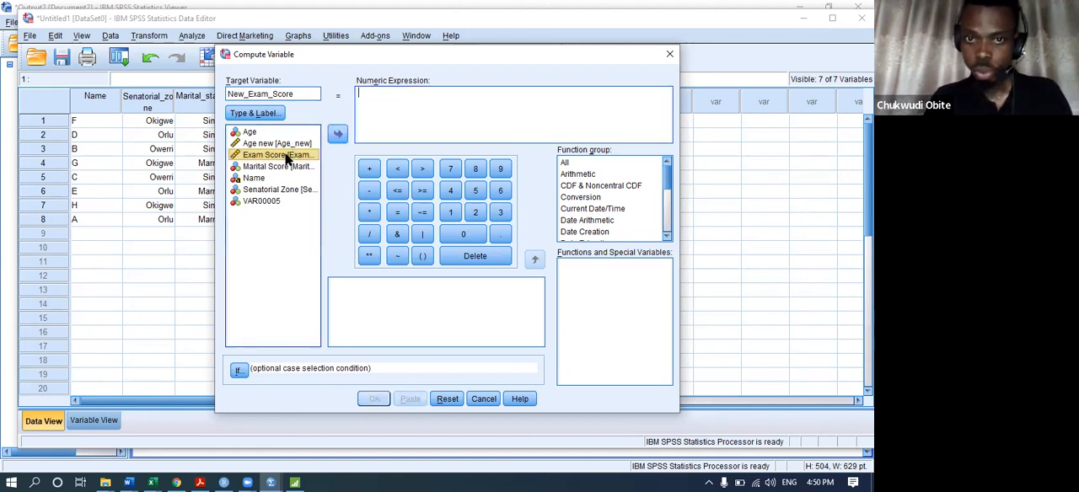
{"action": "double_click", "coordinate": [287, 157]}
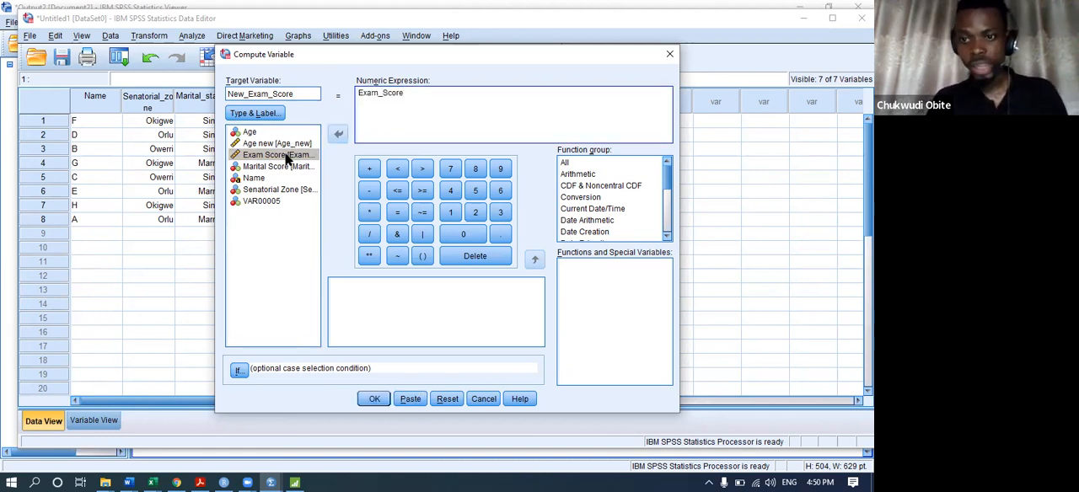
{"action": "key", "text": "BackSpace"}
{"action": "key", "text": "BackSpace"}
{"action": "key", "text": "BackSpace"}
{"action": "key", "text": "BackSpace"}
{"action": "key", "text": "BackSpace"}
{"action": "key", "text": "BackSpace"}
{"action": "key", "text": "BackSpace"}
{"action": "key", "text": "BackSpace"}
{"action": "key", "text": "BackSpace"}
{"action": "key", "text": "BackSpace"}
{"action": "double_click", "coordinate": [277, 155]}
{"action": "key", "text": "BackSpace"}
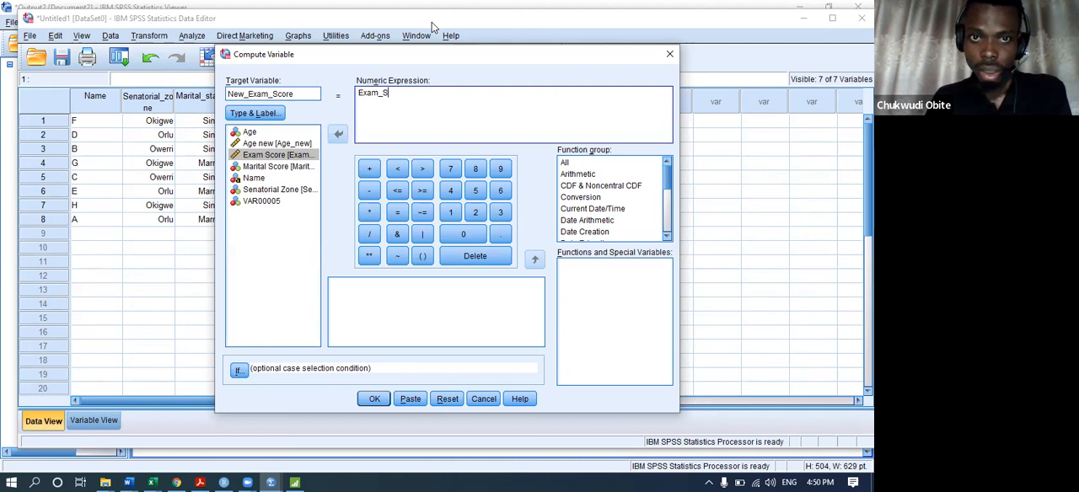
{"action": "key", "text": "BackSpace"}
{"action": "key", "text": "BackSpace"}
{"action": "key", "text": "BackSpace"}
{"action": "key", "text": "BackSpace"}
{"action": "key", "text": "BackSpace"}
{"action": "key", "text": "BackSpace"}
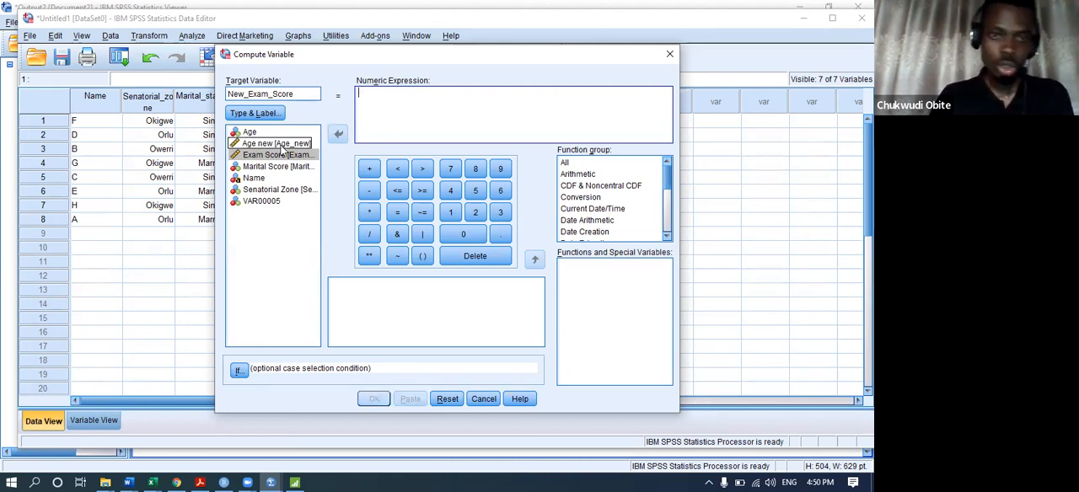
{"action": "left_click_drag", "start_coordinate": [282, 157], "coordinate": [405, 99]}
{"action": "key", "text": "BackSpace"}
{"action": "key", "text": "BackSpace"}
{"action": "key", "text": "BackSpace"}
{"action": "key", "text": "BackSpace"}
{"action": "key", "text": "BackSpace"}
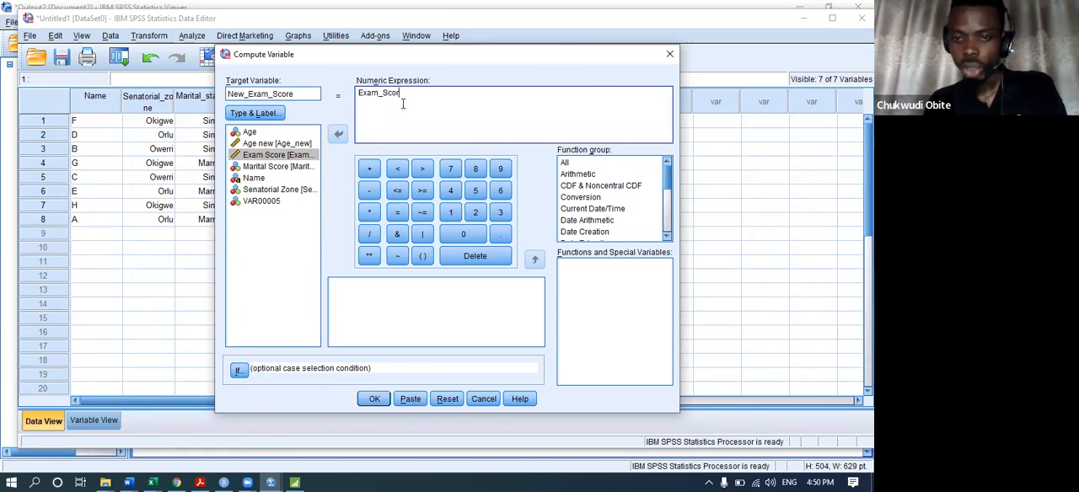
{"action": "key", "text": "BackSpace"}
{"action": "key", "text": "BackSpace"}
{"action": "key", "text": "BackSpace"}
{"action": "key", "text": "BackSpace"}
{"action": "key", "text": "BackSpace"}
Compute New_Exam_Score with the expression Exam_Score+10, using Exam Score from the variable list, and go back to the Untitled1 data sheet.
{"action": "left_click", "coordinate": [296, 157]}
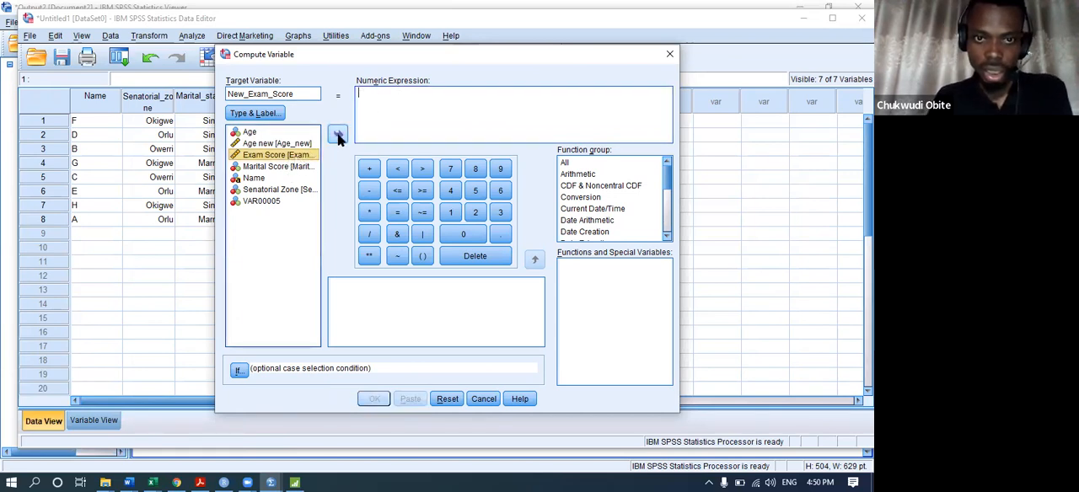
{"action": "left_click", "coordinate": [338, 137]}
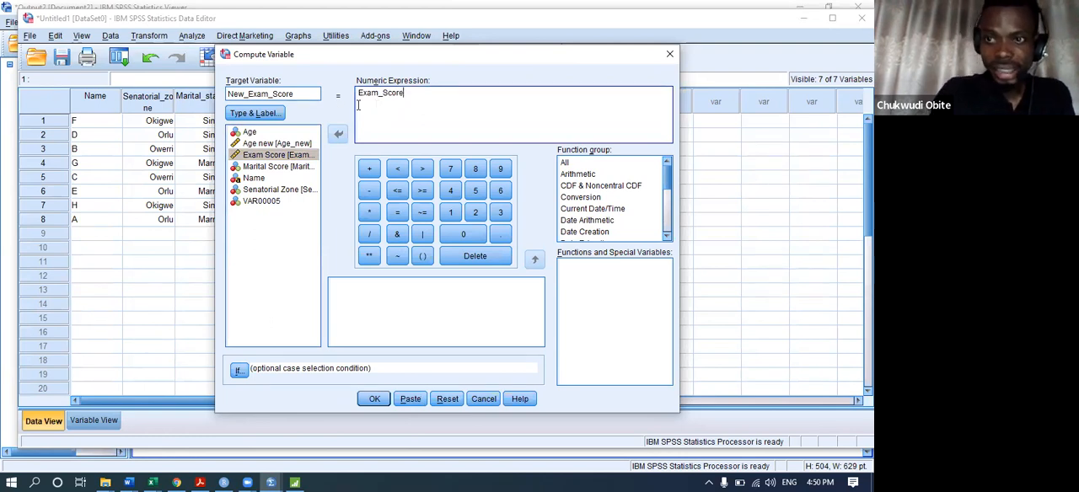
{"action": "type", "text": "+1"}
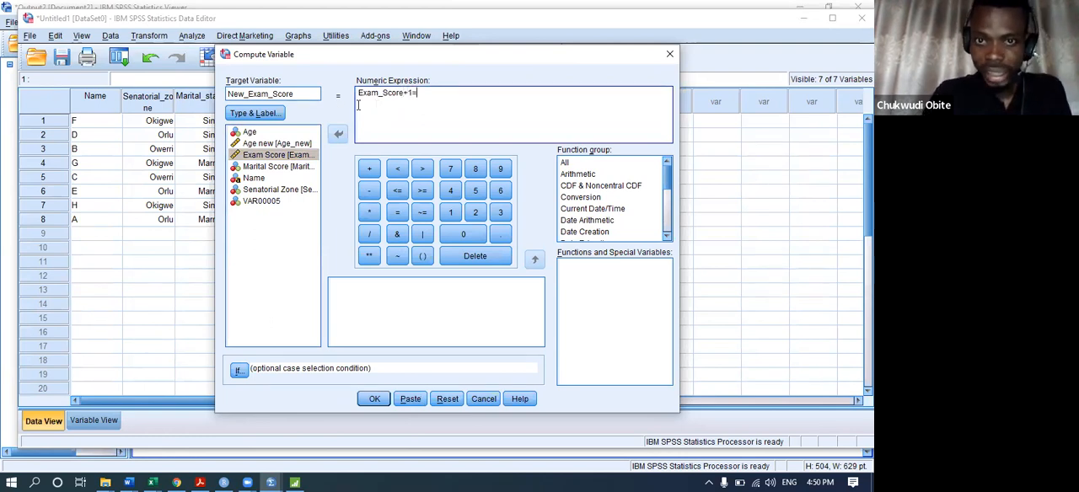
{"action": "type", "text": "0"}
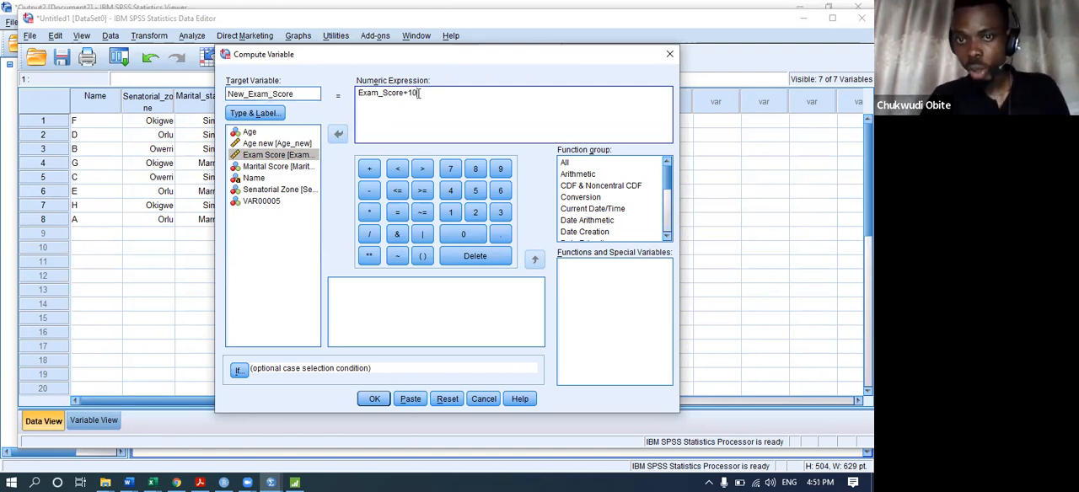
{"action": "left_click", "coordinate": [375, 399]}
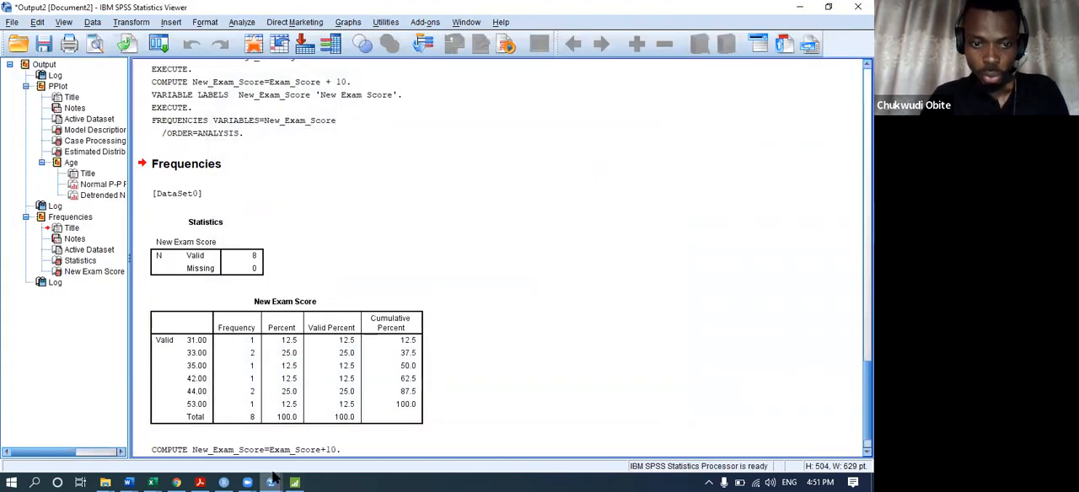
{"action": "mouse_move", "coordinate": [272, 478]}
{"action": "left_click", "coordinate": [138, 430]}
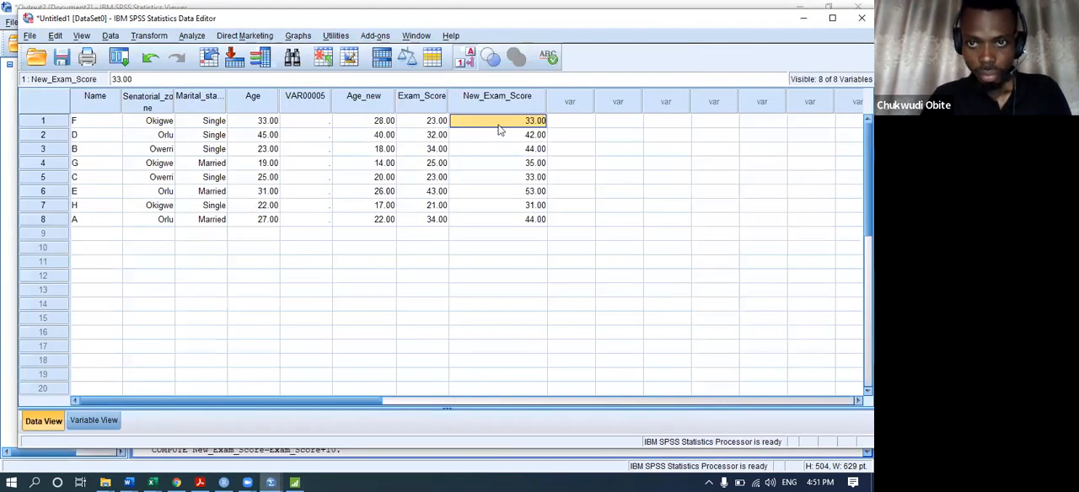
Compare the recomputed New_Exam_Score values with the Exam_Score values case by case in the data sheet.
{"action": "left_click", "coordinate": [493, 205]}
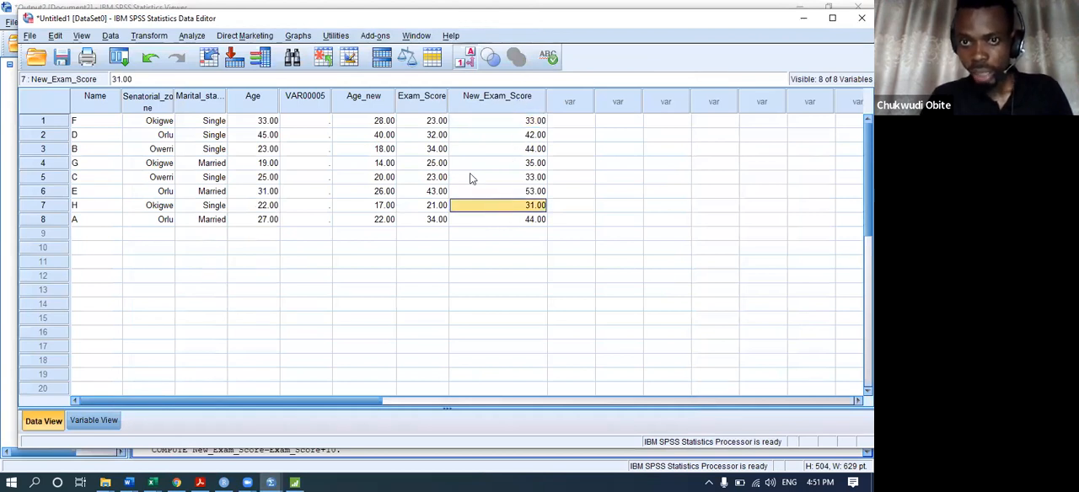
{"action": "left_click", "coordinate": [427, 123]}
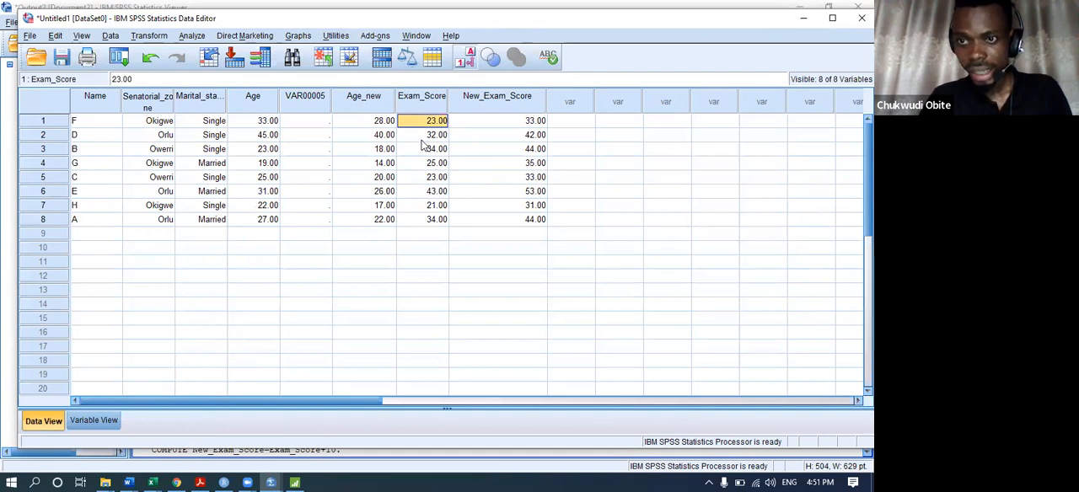
{"action": "key", "text": "Down"}
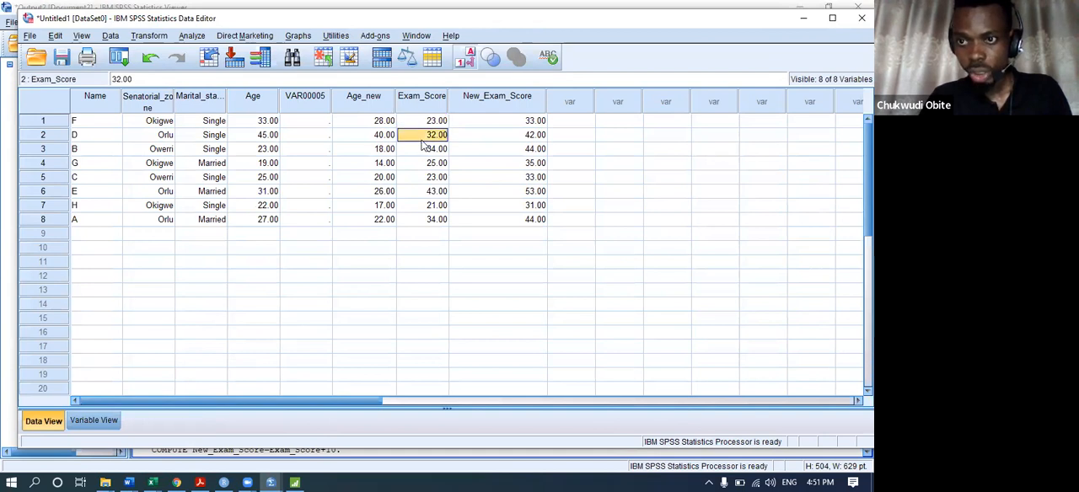
{"action": "left_click", "coordinate": [497, 135]}
{"action": "left_click", "coordinate": [428, 151]}
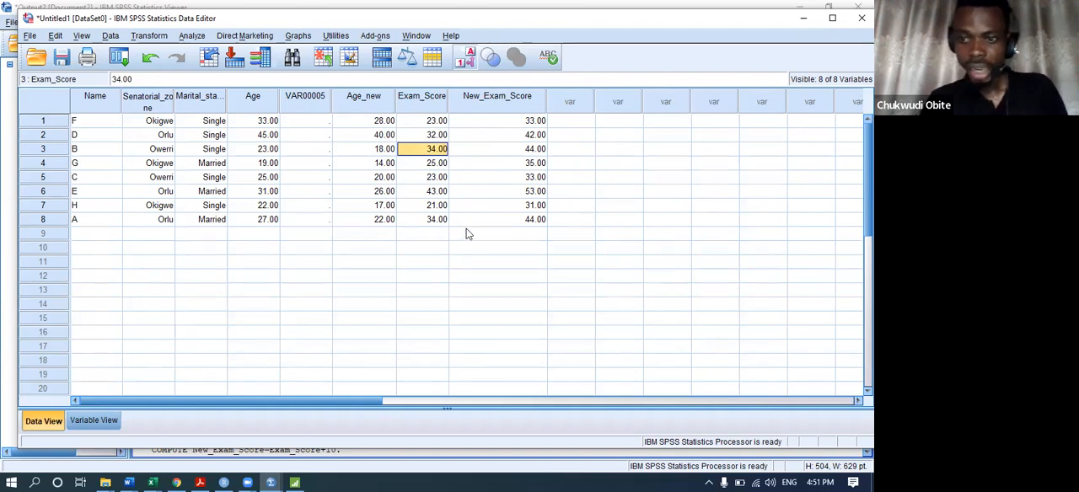
{"action": "left_click", "coordinate": [153, 37]}
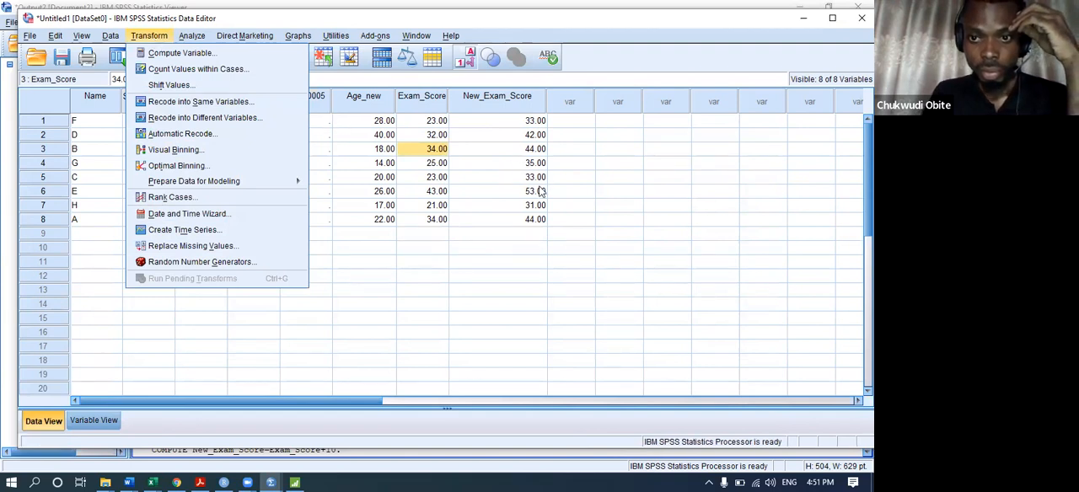
{"action": "left_click", "coordinate": [433, 234]}
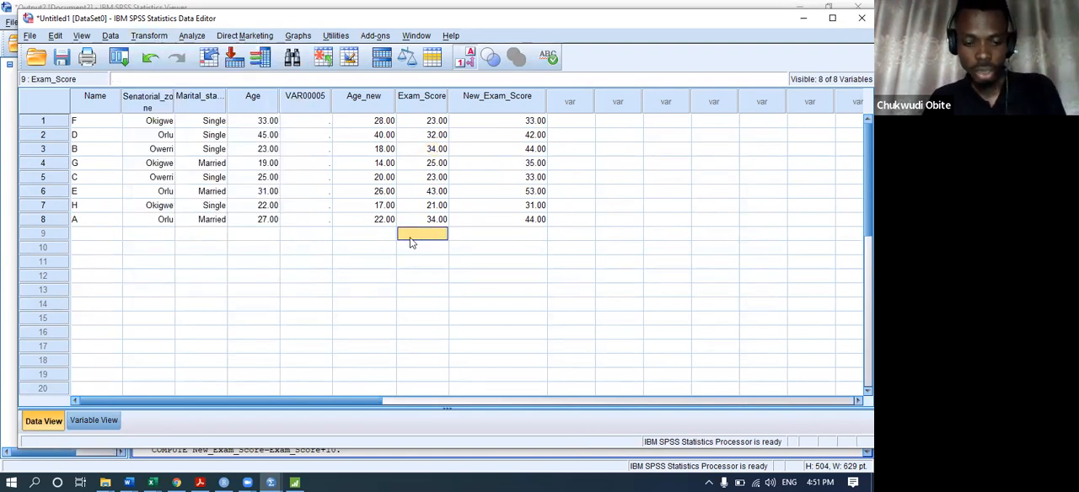
Enter 65, 34, 78, 32, 61 and 72 as additional New_Exam_Score values in rows 9 to 14.
{"action": "left_click", "coordinate": [479, 235]}
{"action": "type", "text": "65"}
{"action": "key", "text": "Return"}
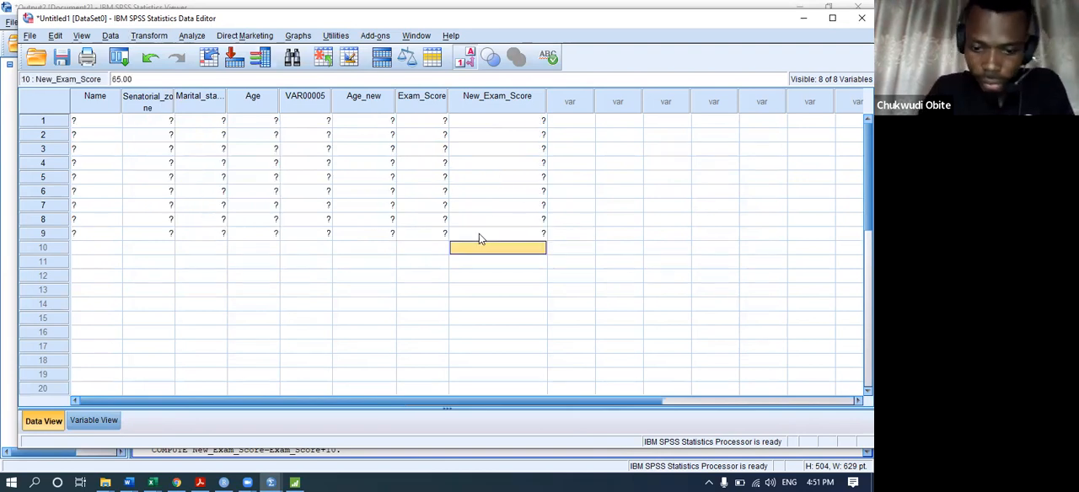
{"action": "type", "text": "34"}
{"action": "key", "text": "Return"}
{"action": "type", "text": "78"}
{"action": "key", "text": "Return"}
{"action": "type", "text": "32"}
{"action": "key", "text": "Return"}
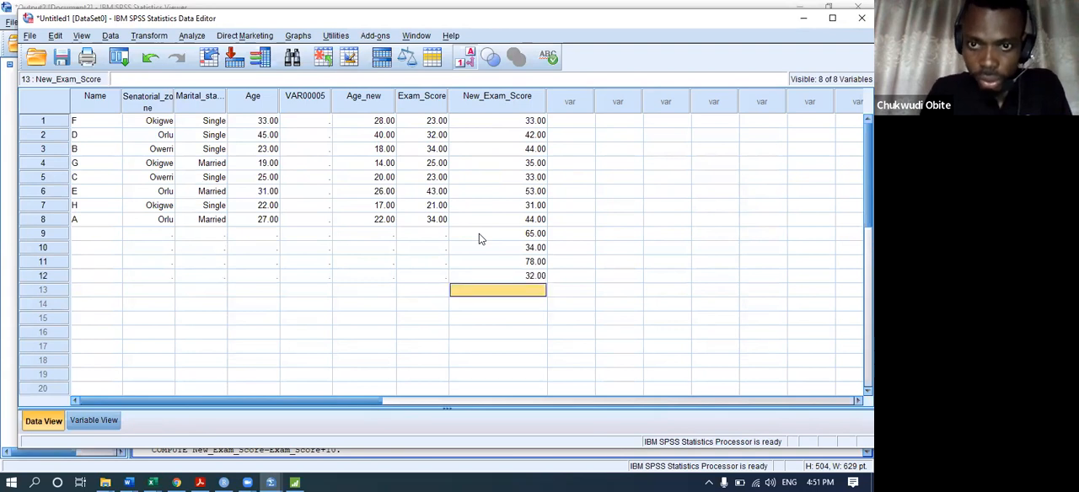
{"action": "type", "text": "61"}
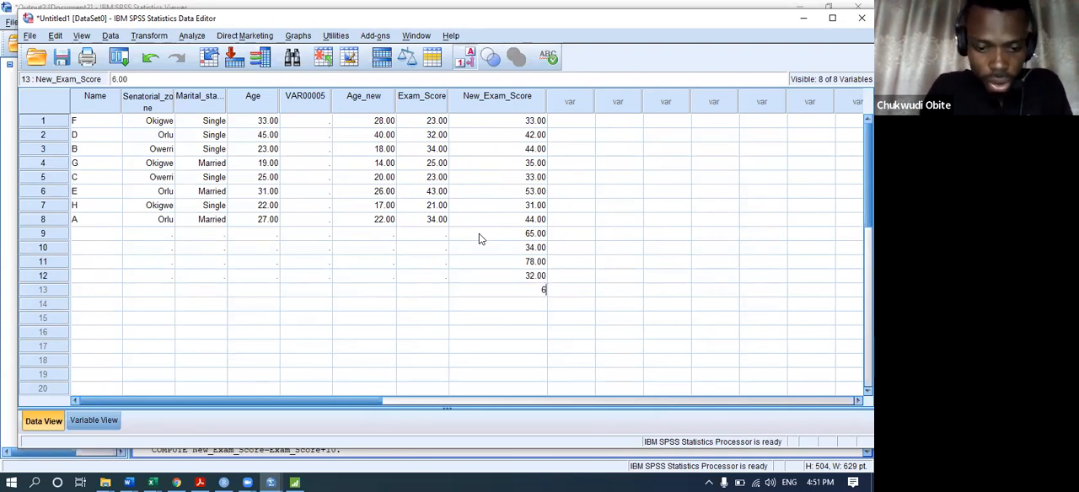
{"action": "key", "text": "Return"}
{"action": "type", "text": "72"}
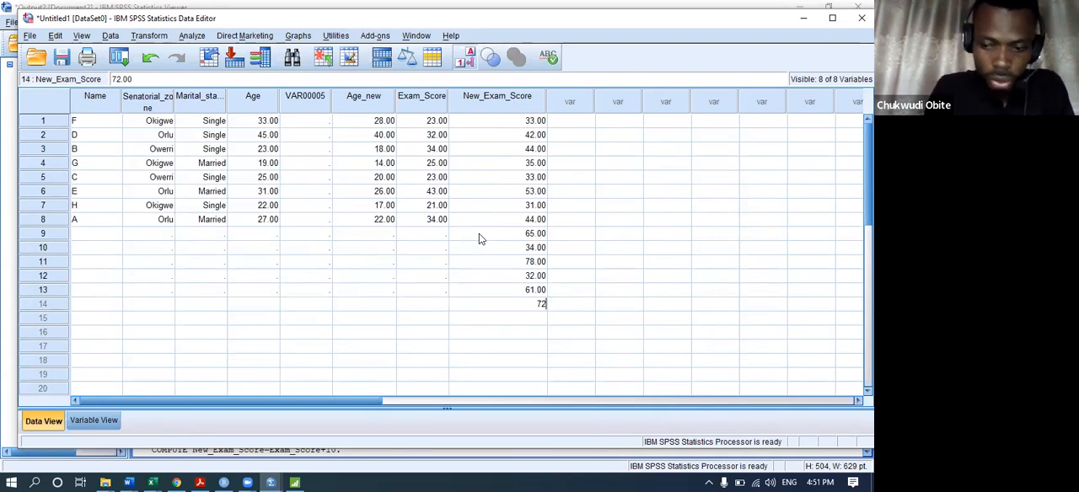
{"action": "key", "text": "Return"}
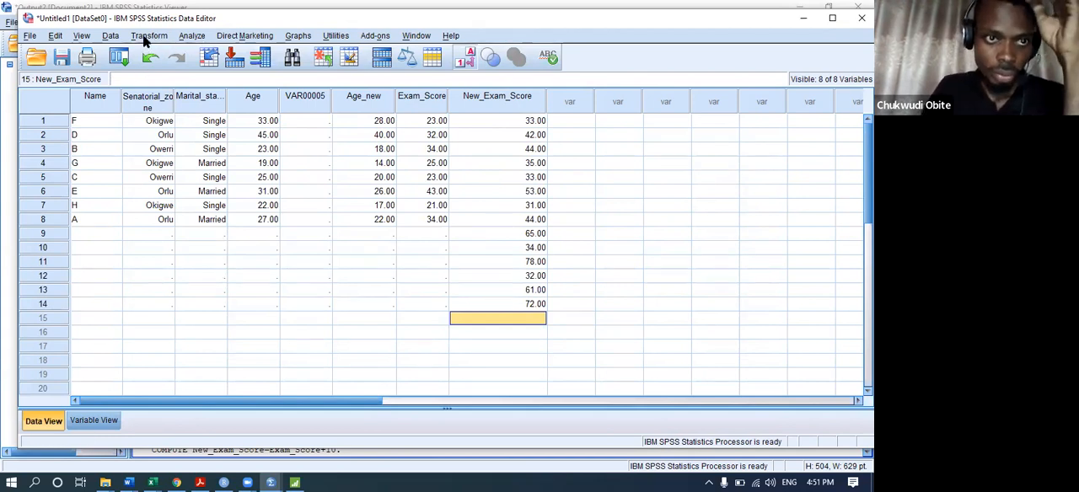
{"action": "left_click", "coordinate": [108, 37]}
{"action": "mouse_move", "coordinate": [148, 36]}
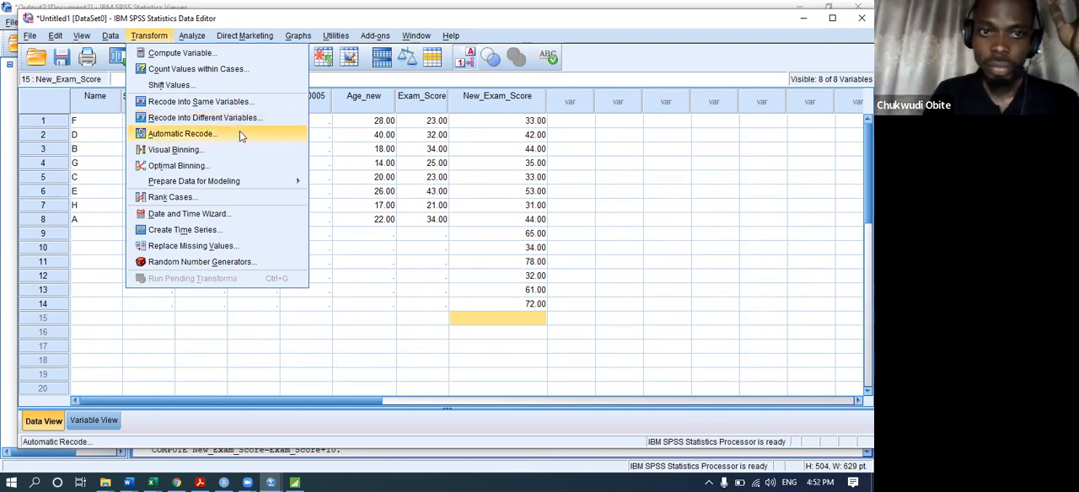
{"action": "left_click", "coordinate": [503, 103]}
{"action": "left_click", "coordinate": [505, 105]}
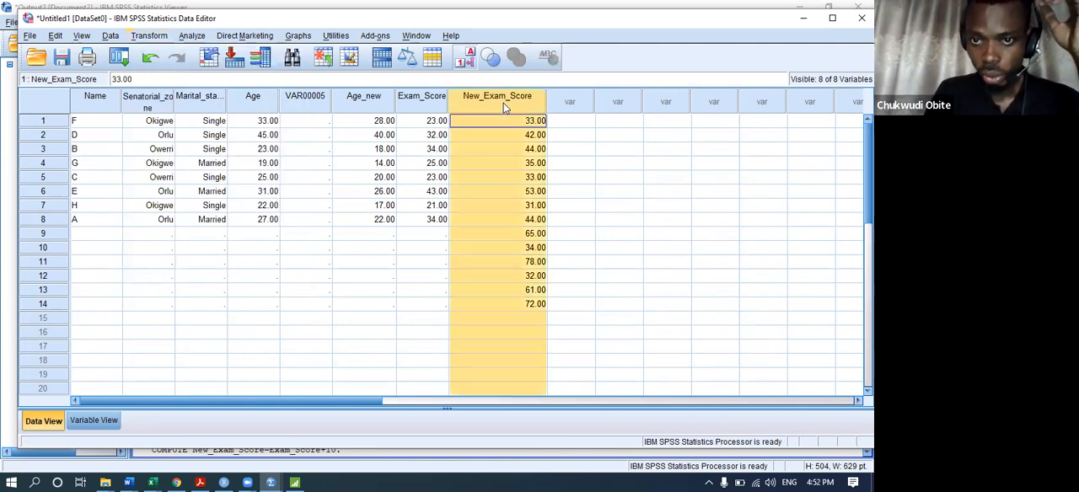
{"action": "left_click", "coordinate": [191, 38]}
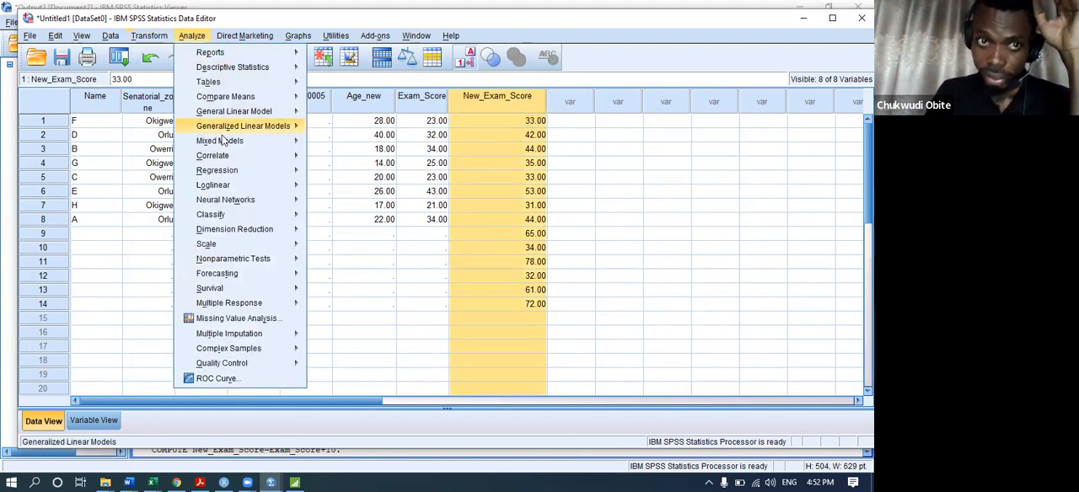
{"action": "mouse_move", "coordinate": [244, 36]}
{"action": "left_click", "coordinate": [150, 38]}
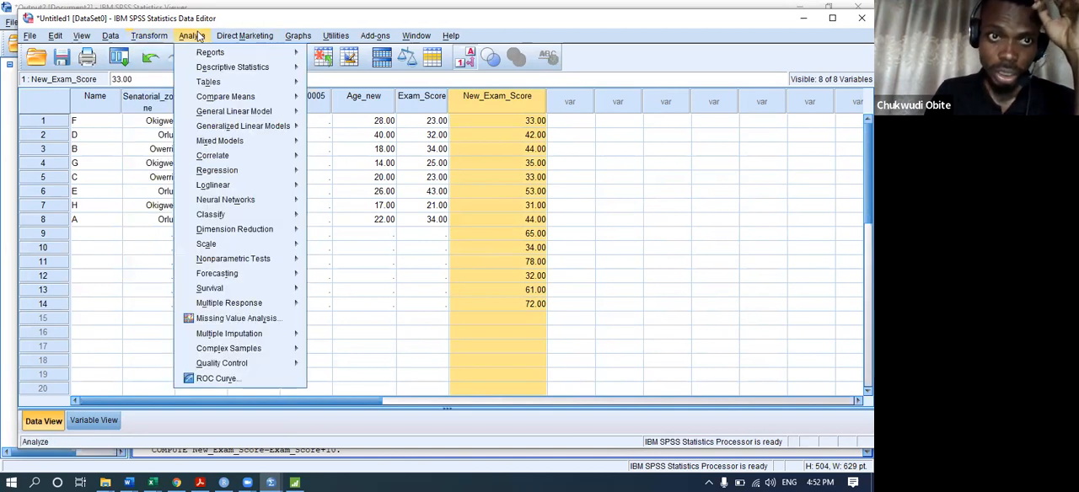
{"action": "mouse_move", "coordinate": [149, 37]}
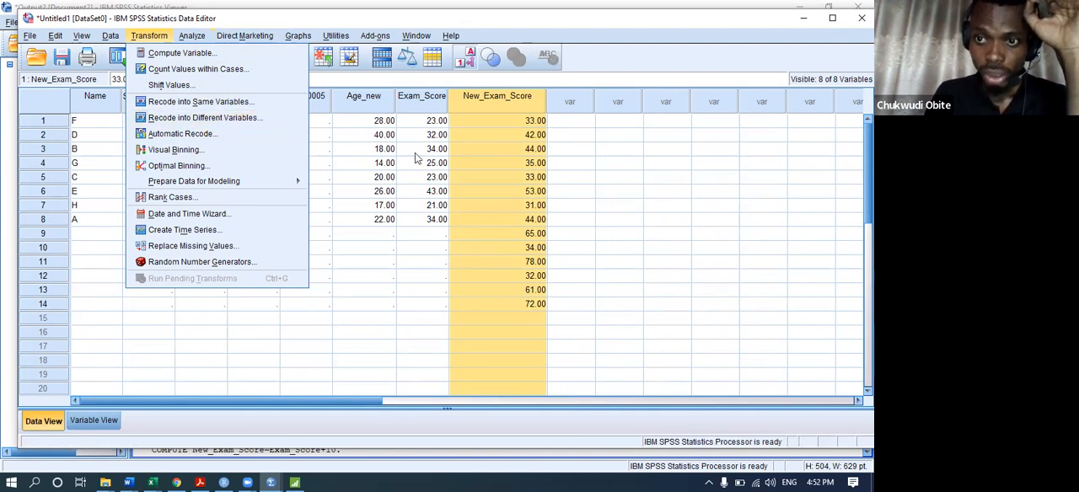
{"action": "left_click", "coordinate": [468, 99]}
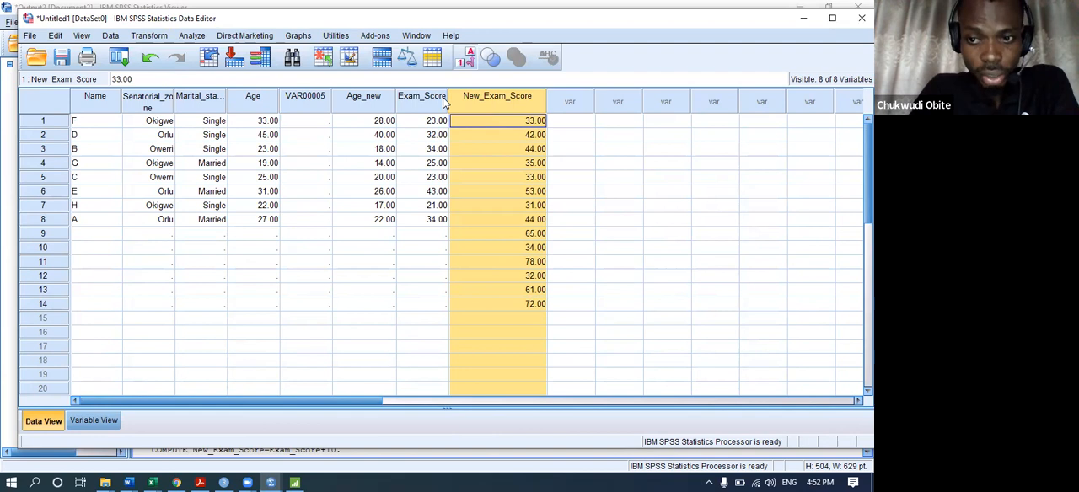
{"action": "left_click", "coordinate": [481, 247]}
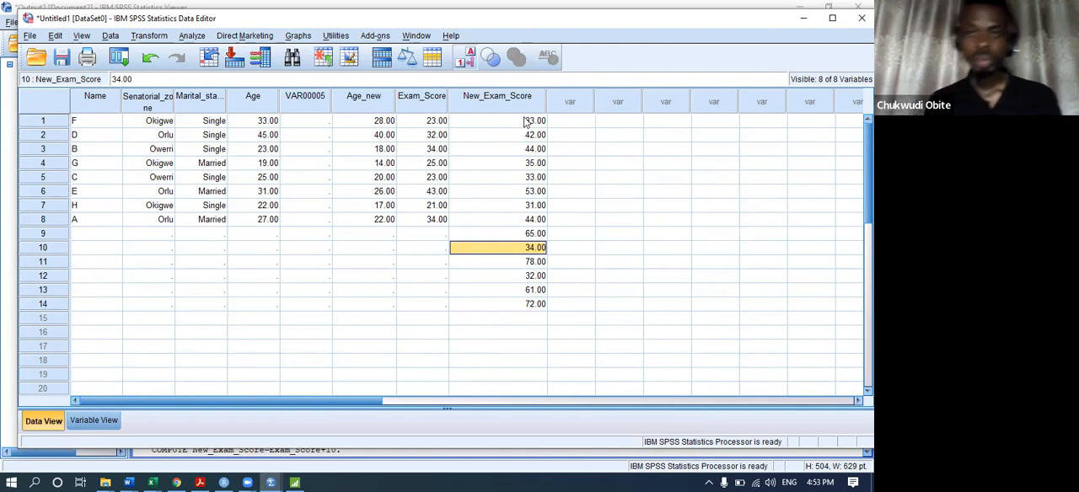
{"action": "right_click", "coordinate": [263, 349]}
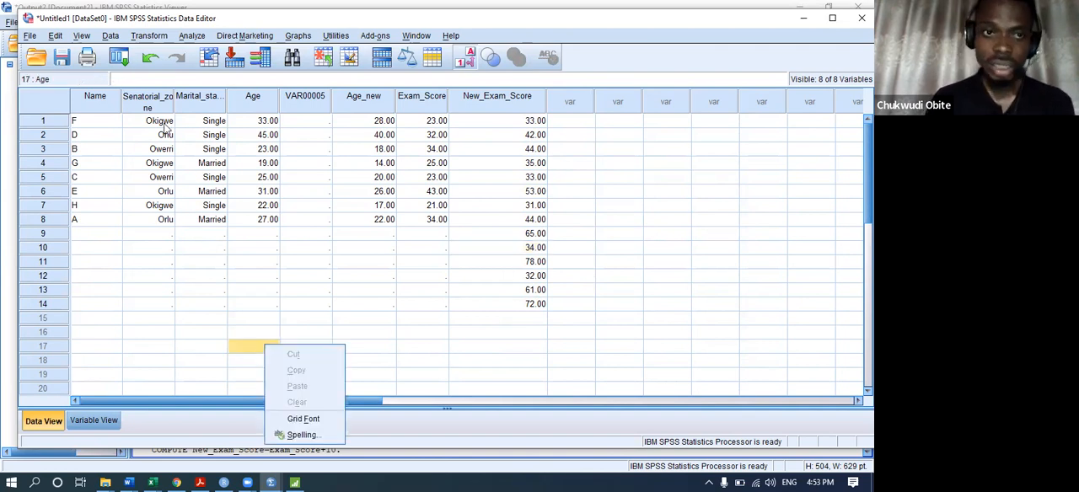
{"action": "left_click", "coordinate": [151, 36]}
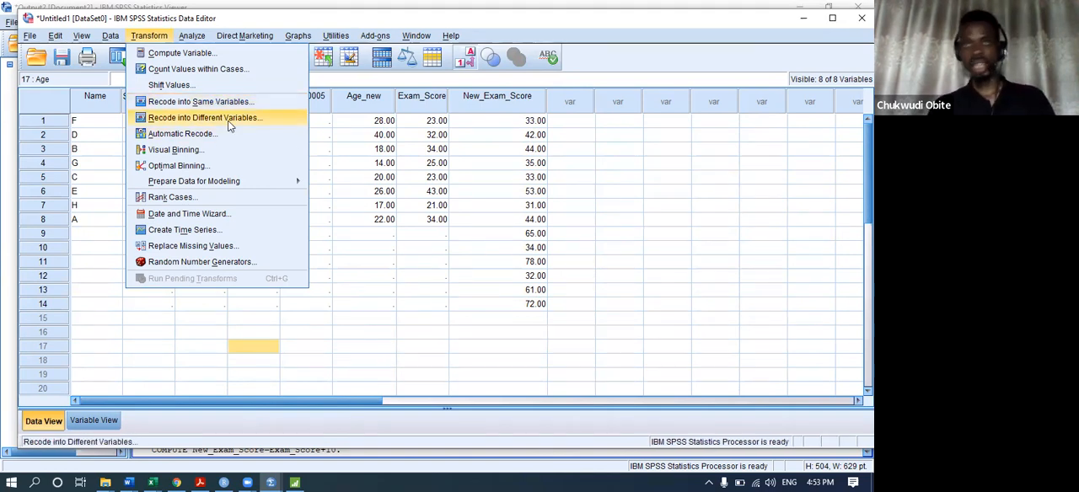
{"action": "left_click", "coordinate": [521, 125]}
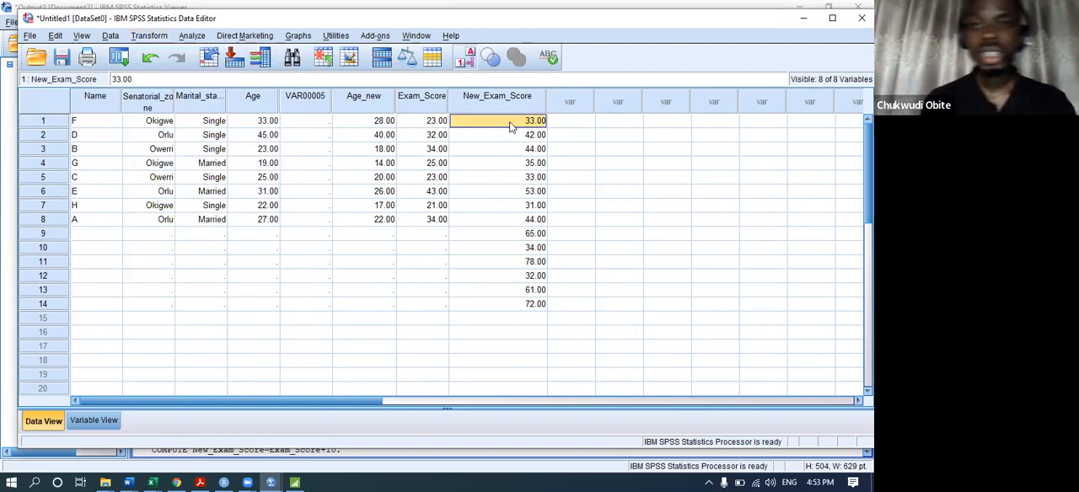
Start Recode into Different Variables with Exam Score as the input variable.
{"action": "left_click", "coordinate": [158, 39]}
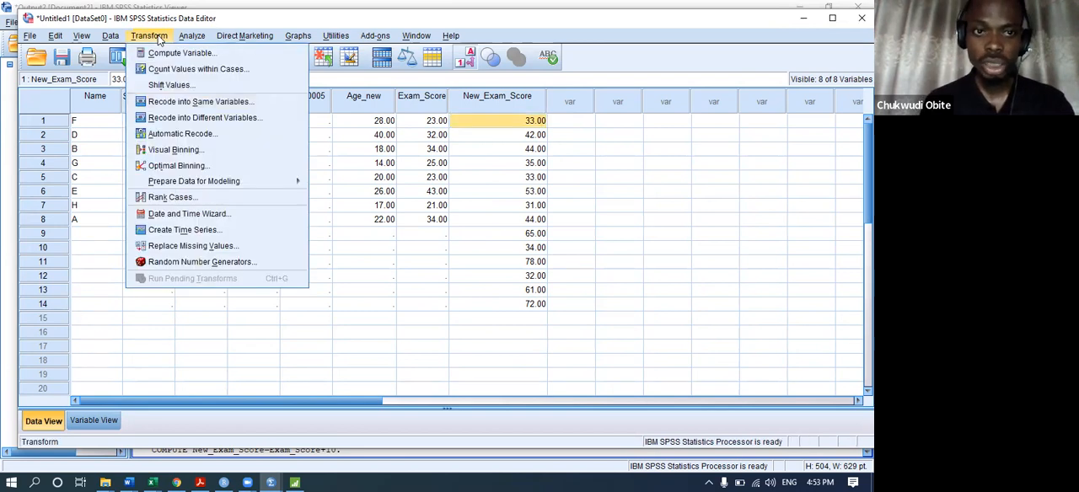
{"action": "left_click", "coordinate": [193, 120]}
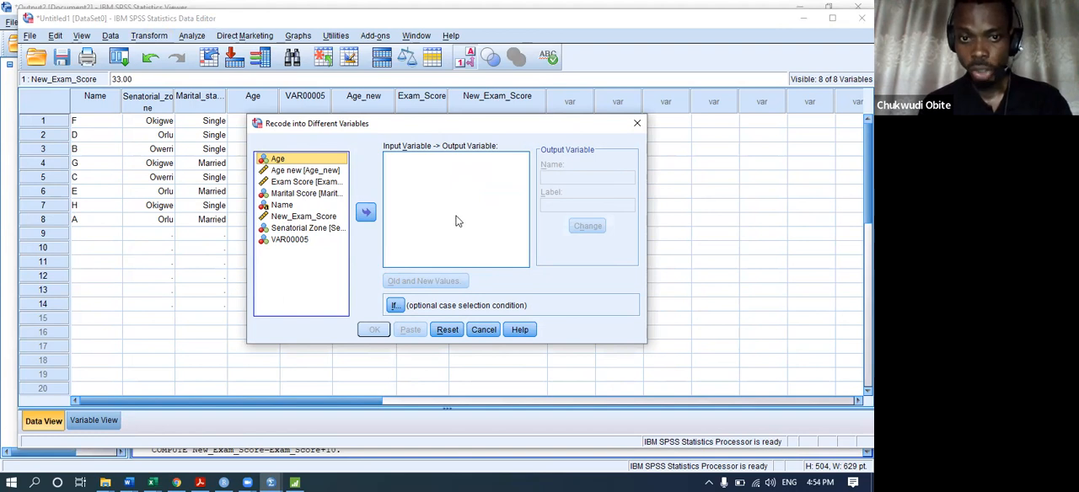
{"action": "double_click", "coordinate": [305, 182]}
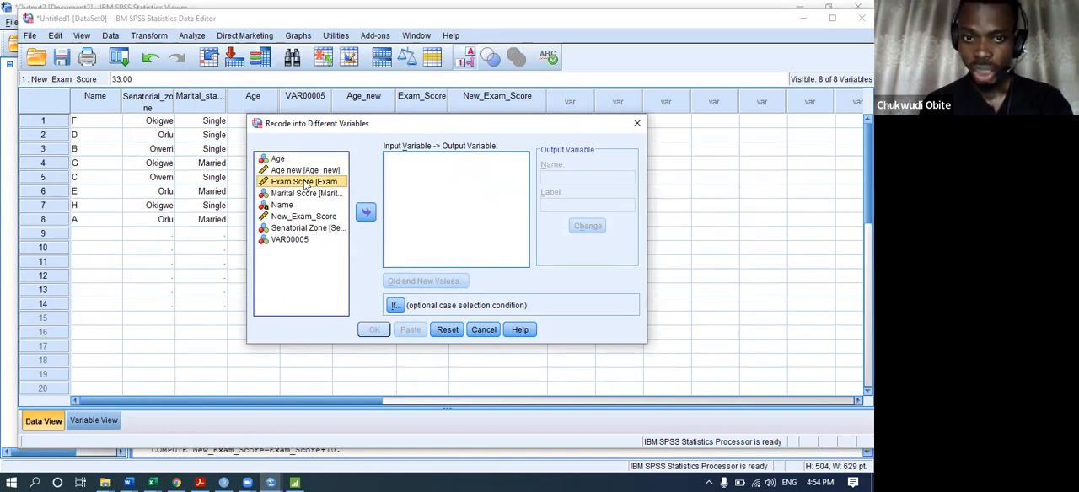
{"action": "left_click", "coordinate": [366, 212]}
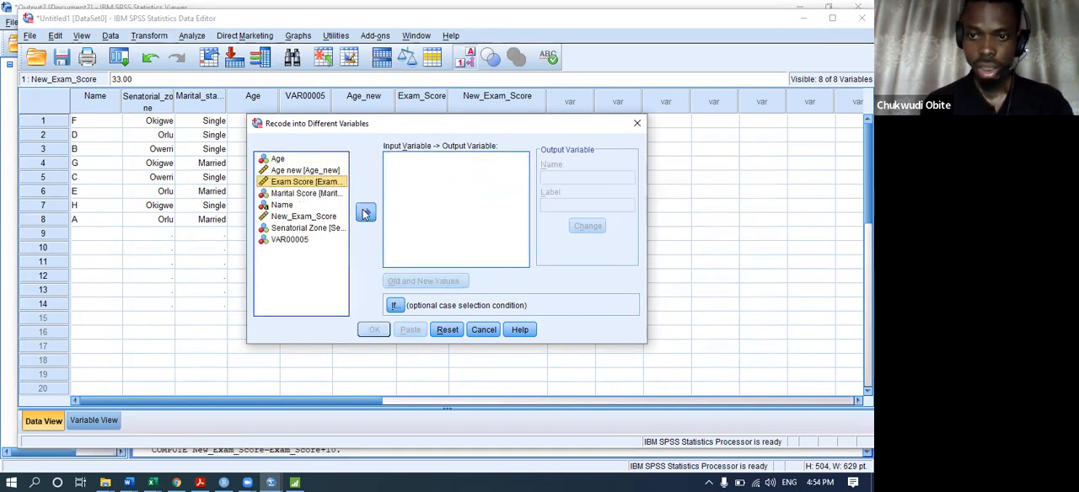
{"action": "left_click_drag", "start_coordinate": [293, 187], "coordinate": [421, 179]}
{"action": "left_click", "coordinate": [366, 212]}
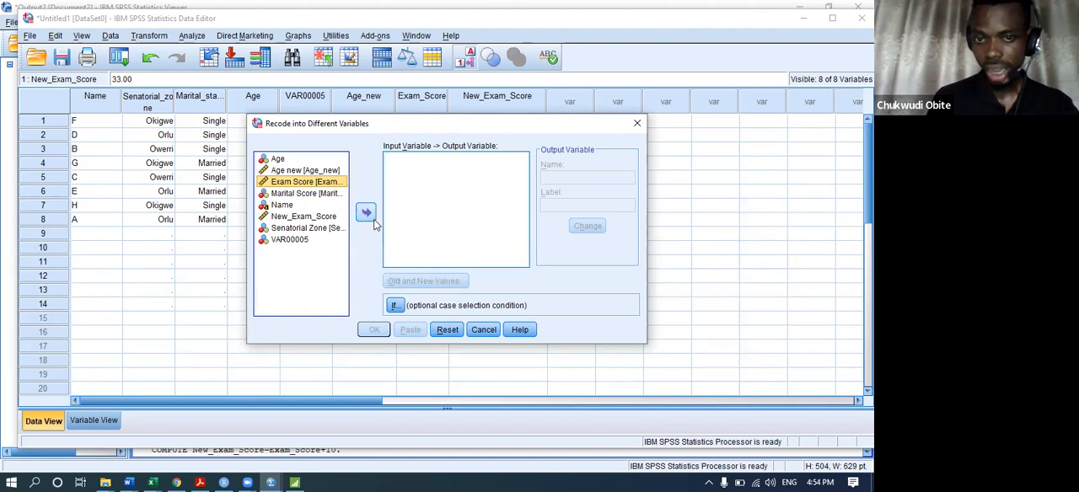
{"action": "left_click", "coordinate": [372, 216]}
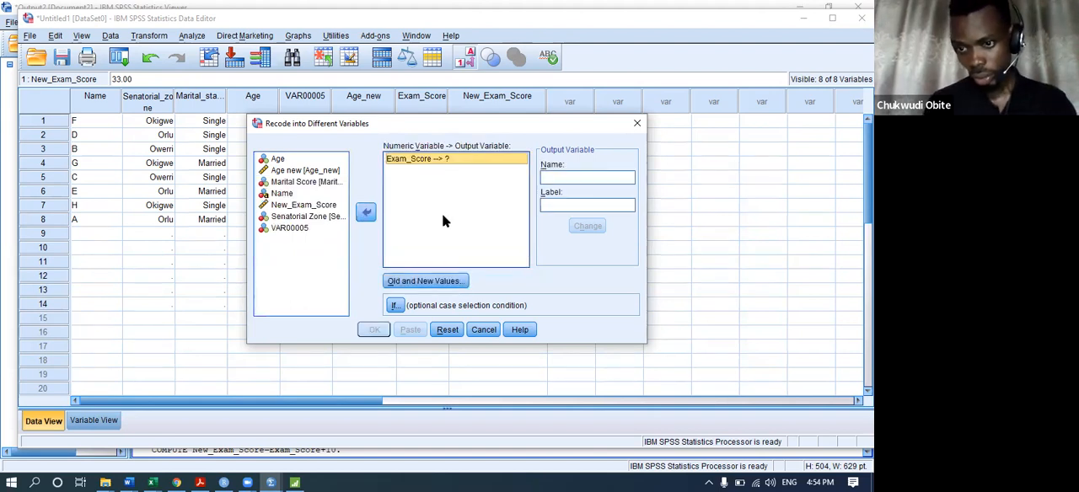
Name the recode's output variable Grade_of_student.
{"action": "left_click", "coordinate": [583, 179]}
{"action": "type", "text": "E"}
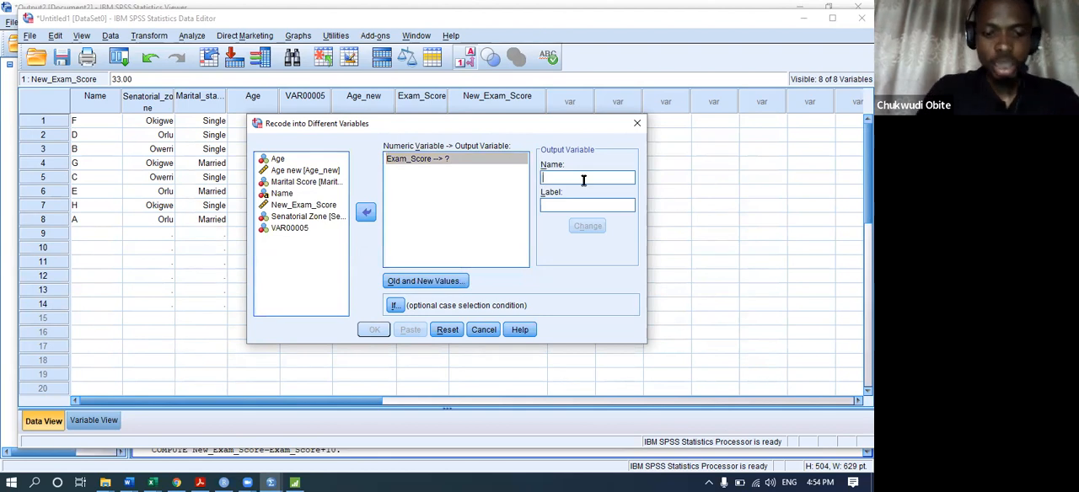
{"action": "key", "text": "BackSpace"}
{"action": "type", "text": "Grade_of_s"}
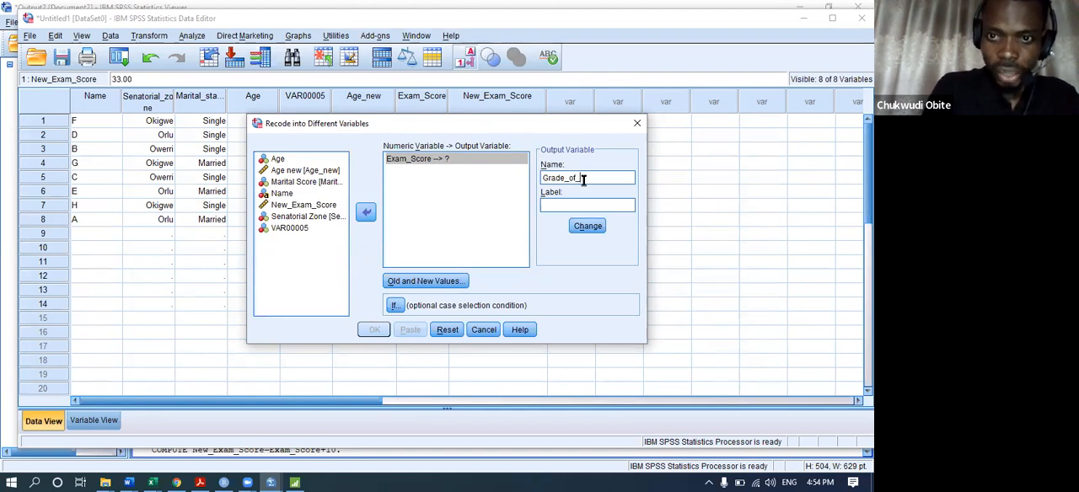
{"action": "type", "text": "tudent"}
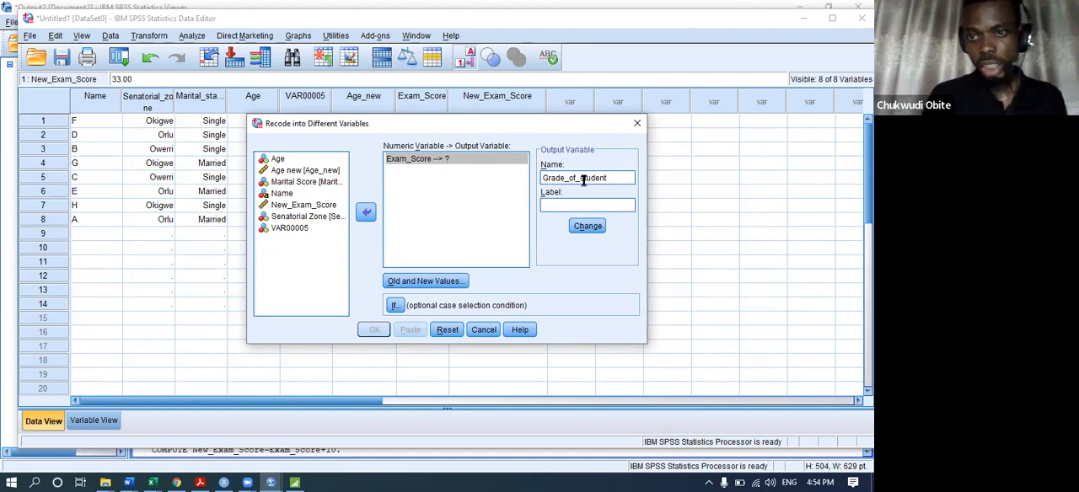
{"action": "left_click_drag", "start_coordinate": [569, 179], "coordinate": [552, 184]}
{"action": "left_click", "coordinate": [555, 181]}
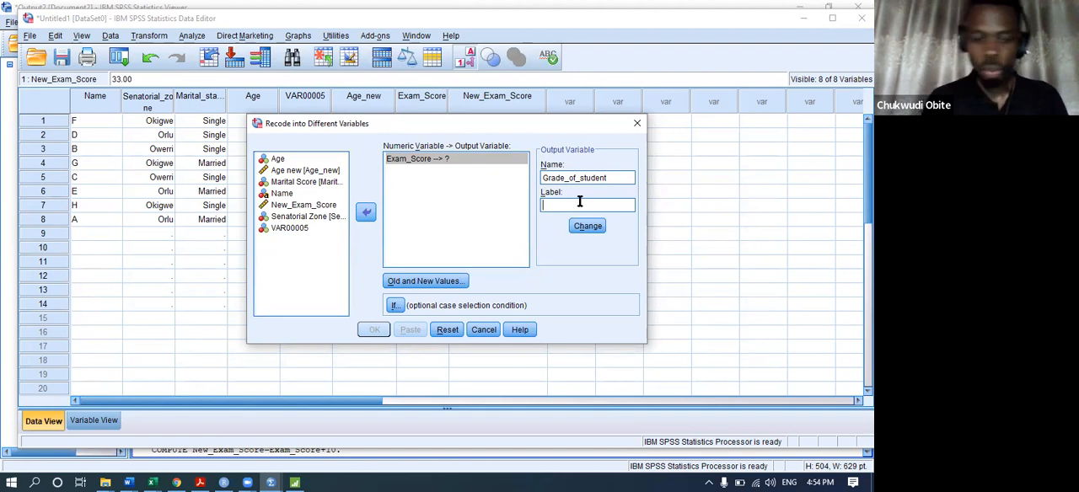
Label the output variable "Grade of student" and assign it as the recode target of Exam_Score.
{"action": "type", "text": "G"}
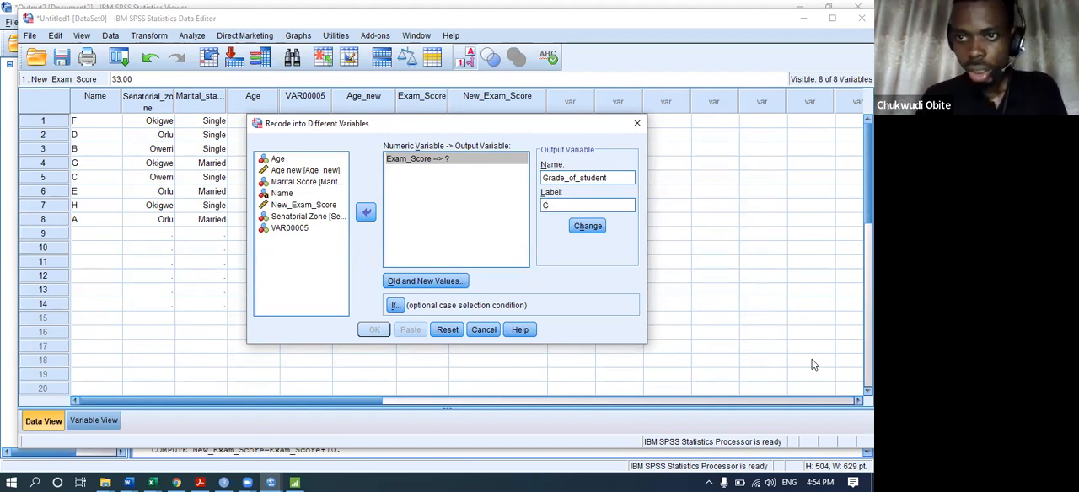
{"action": "left_click", "coordinate": [490, 28]}
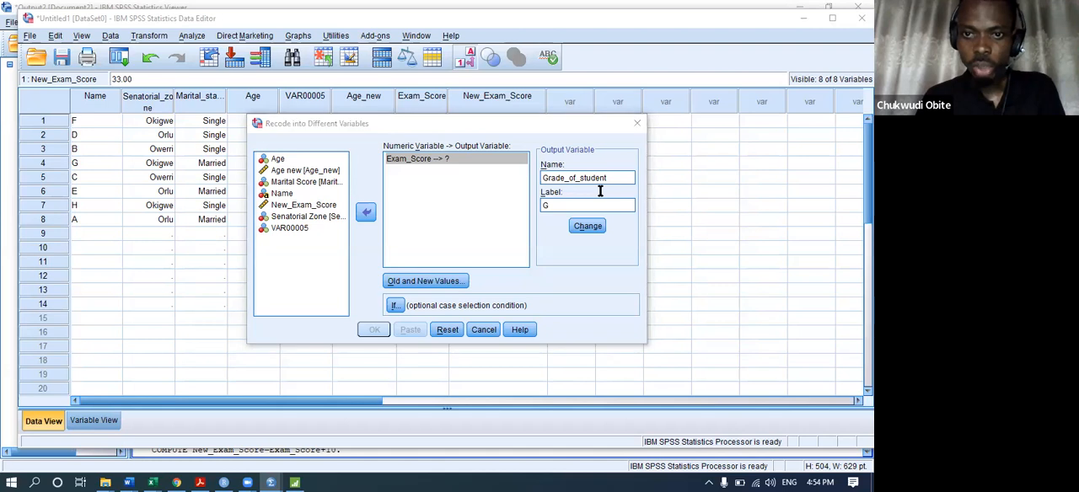
{"action": "left_click", "coordinate": [599, 205]}
{"action": "type", "text": "Grade "}
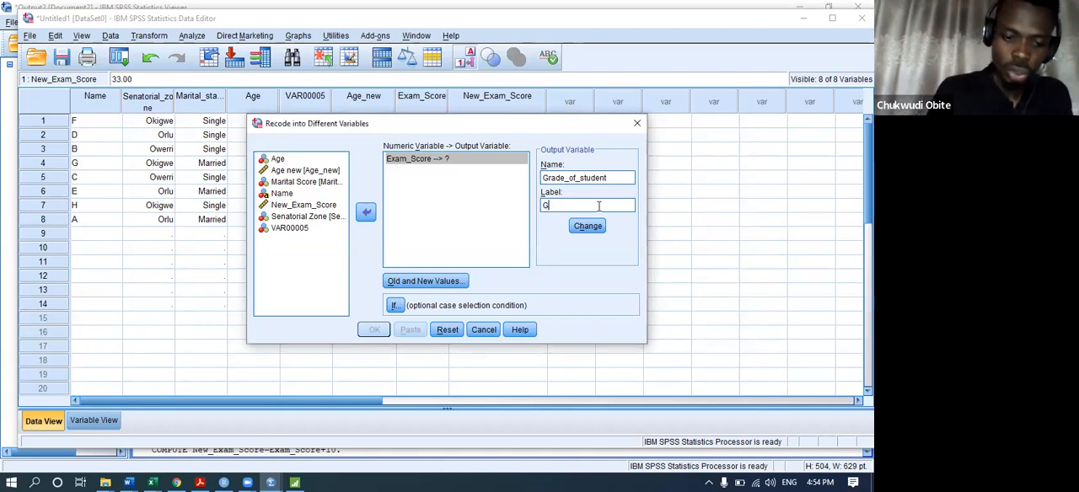
{"action": "type", "text": "of studen"}
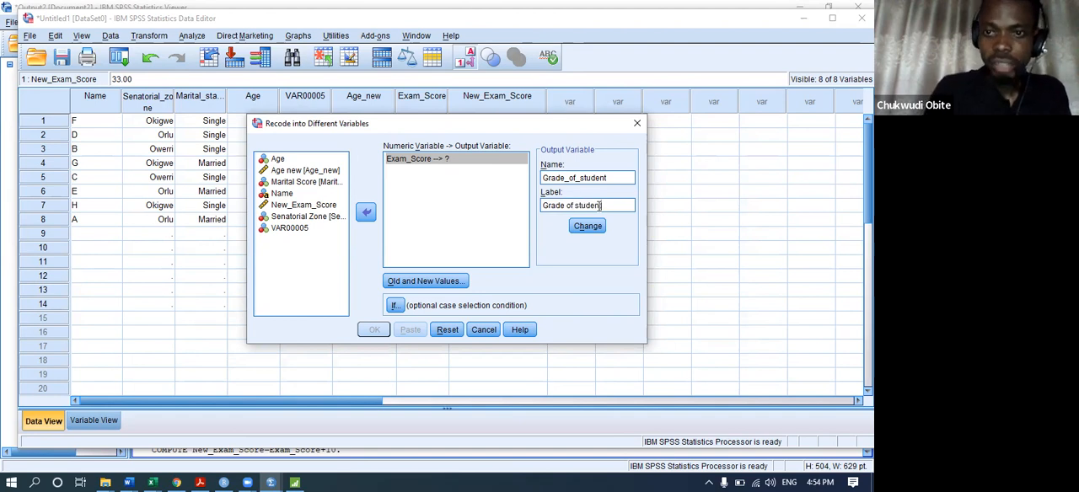
{"action": "type", "text": "t"}
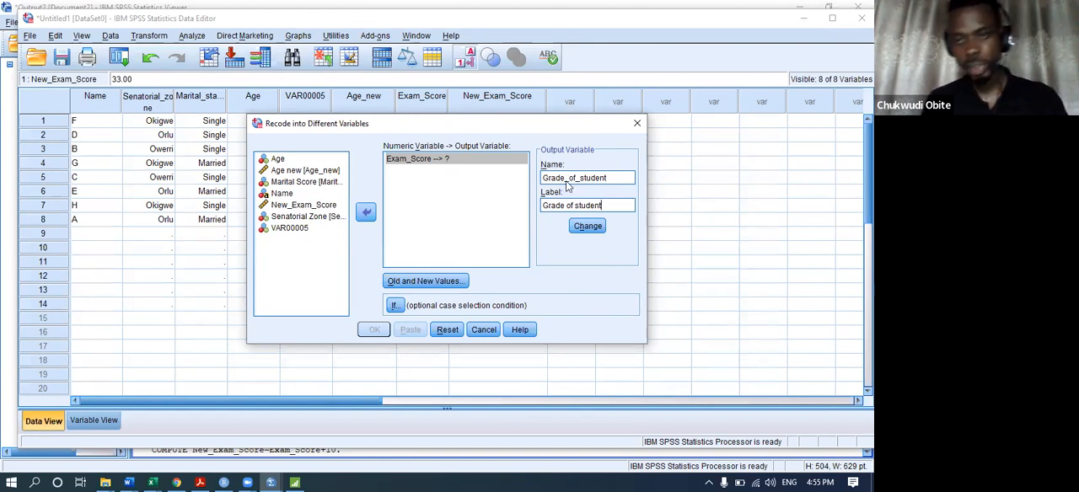
{"action": "left_click", "coordinate": [587, 226]}
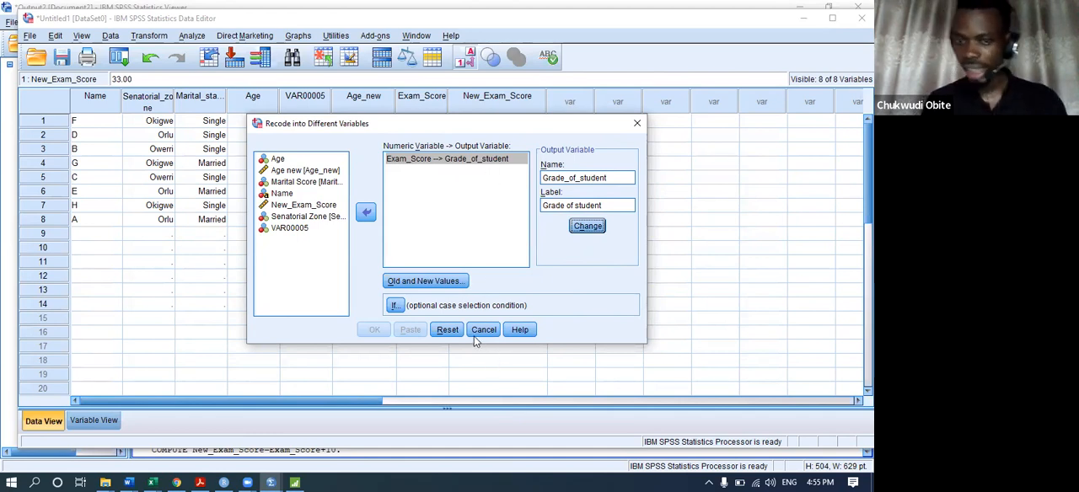
Reset the recode settings, close the dialog and reopen Recode into Different Variables.
{"action": "left_click", "coordinate": [446, 330]}
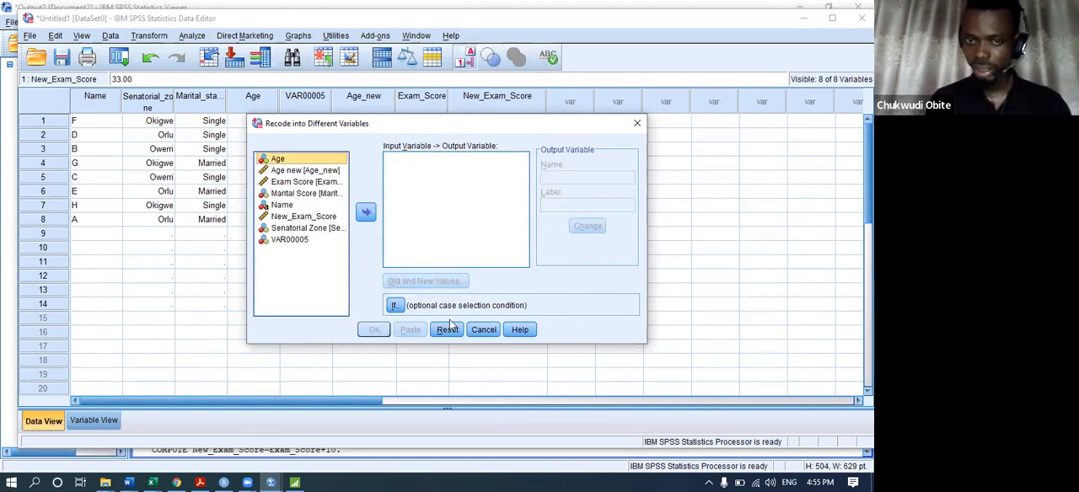
{"action": "left_click", "coordinate": [637, 124]}
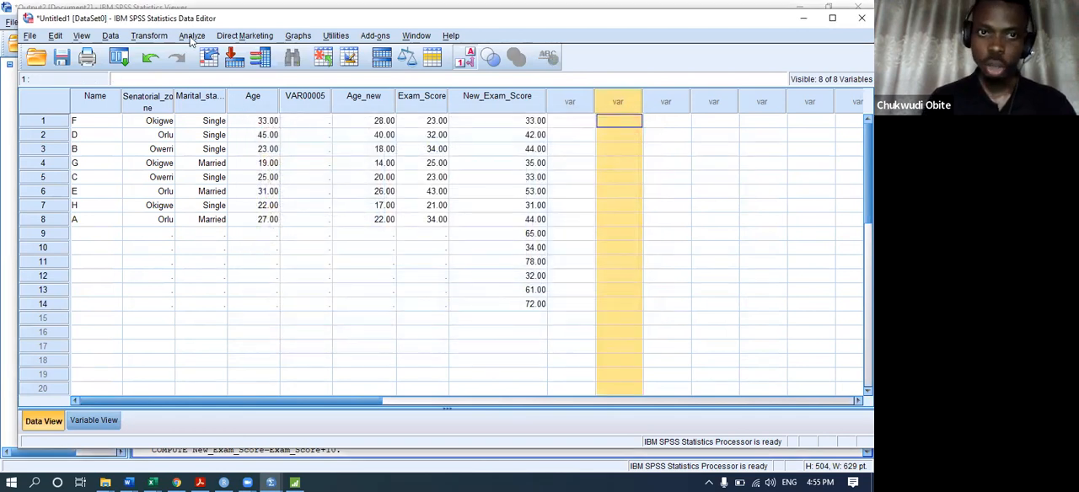
{"action": "left_click", "coordinate": [162, 38]}
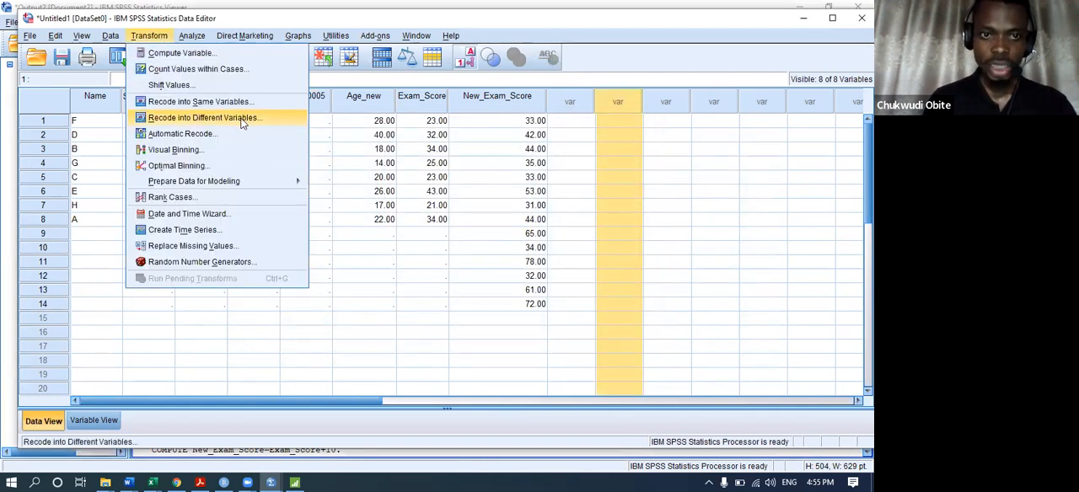
{"action": "left_click", "coordinate": [242, 121]}
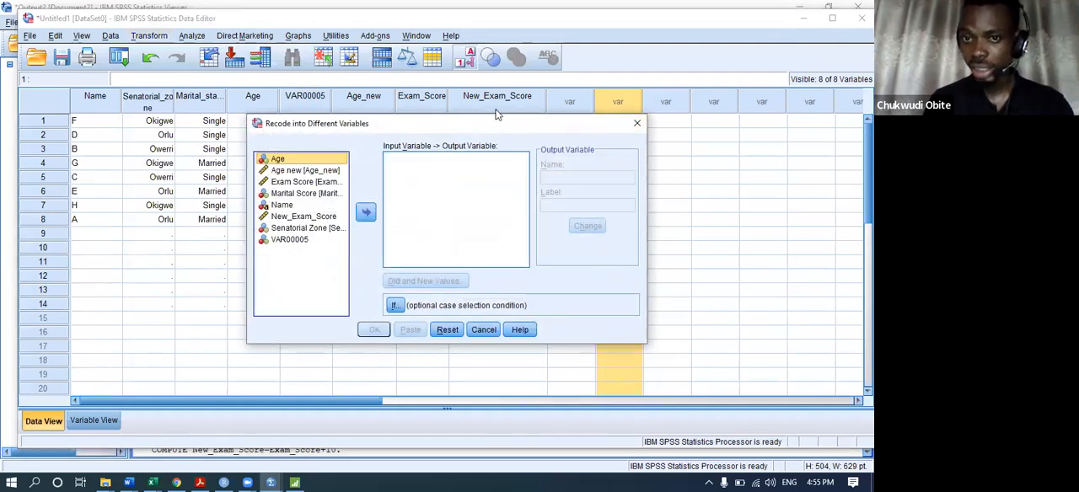
Set Exam Score as the recode's input variable and name the output variable Grade_of_student.
{"action": "left_click", "coordinate": [291, 185]}
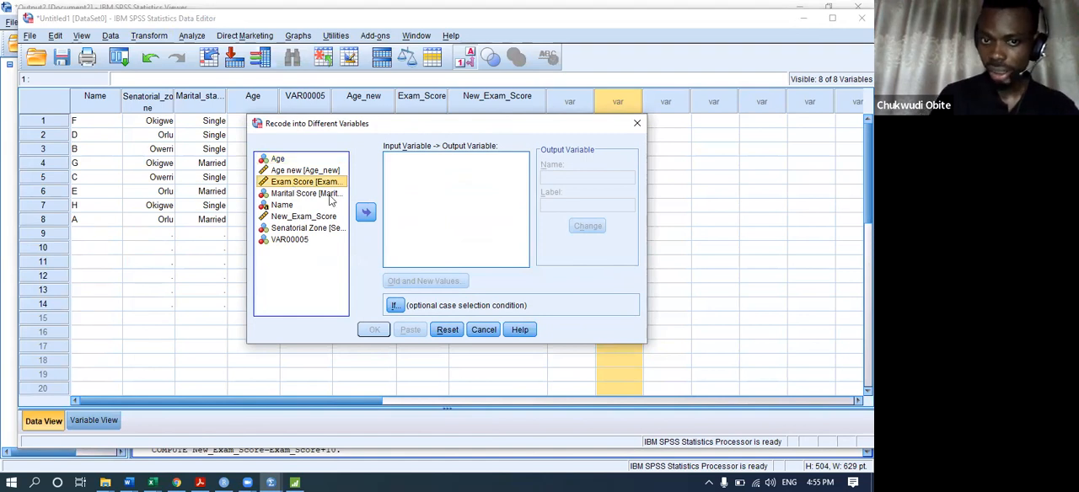
{"action": "left_click_drag", "start_coordinate": [313, 187], "coordinate": [415, 172]}
{"action": "left_click", "coordinate": [612, 175]}
{"action": "type", "text": "Grade"}
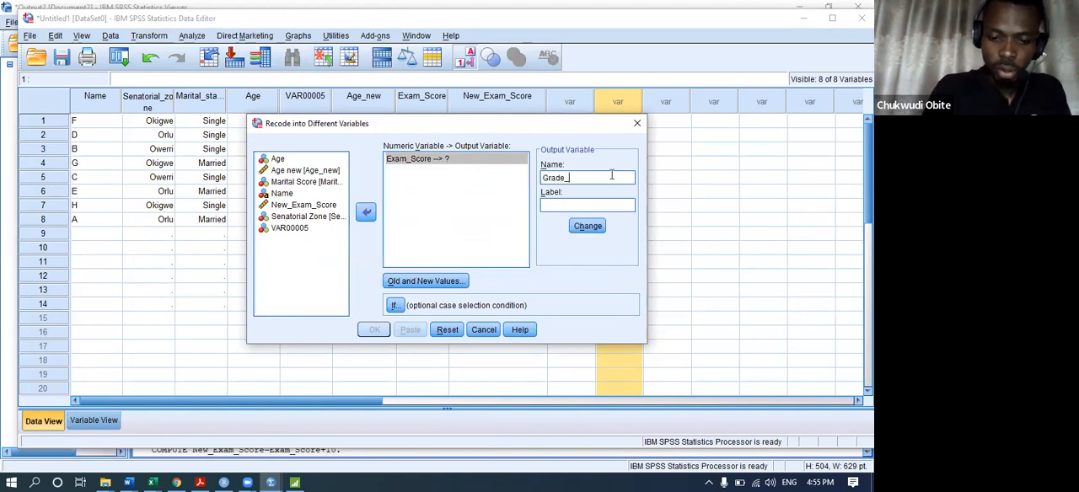
{"action": "type", "text": "_of_student"}
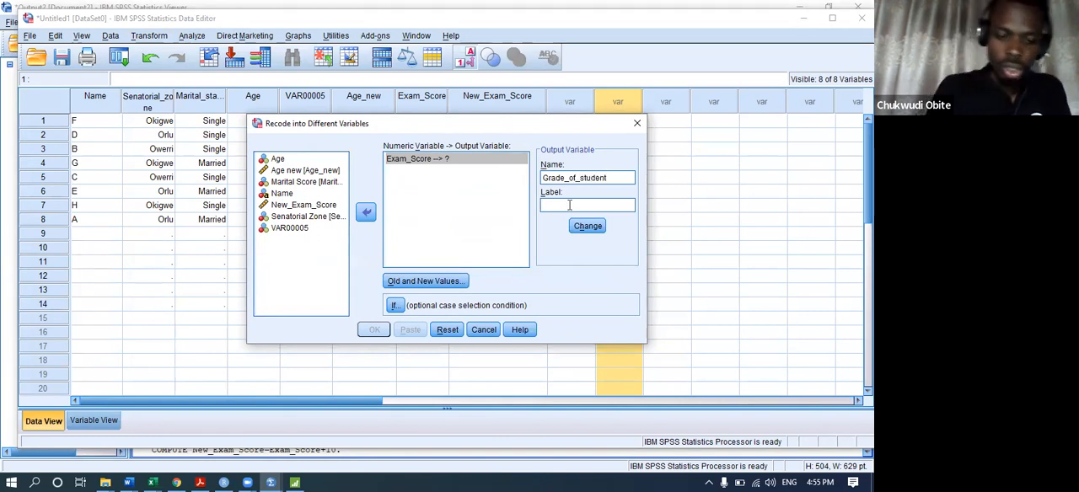
Label the output variable "Grade of Student" and assign it as the recode target of Exam_Score.
{"action": "left_click", "coordinate": [569, 205]}
{"action": "type", "text": "Grade o"}
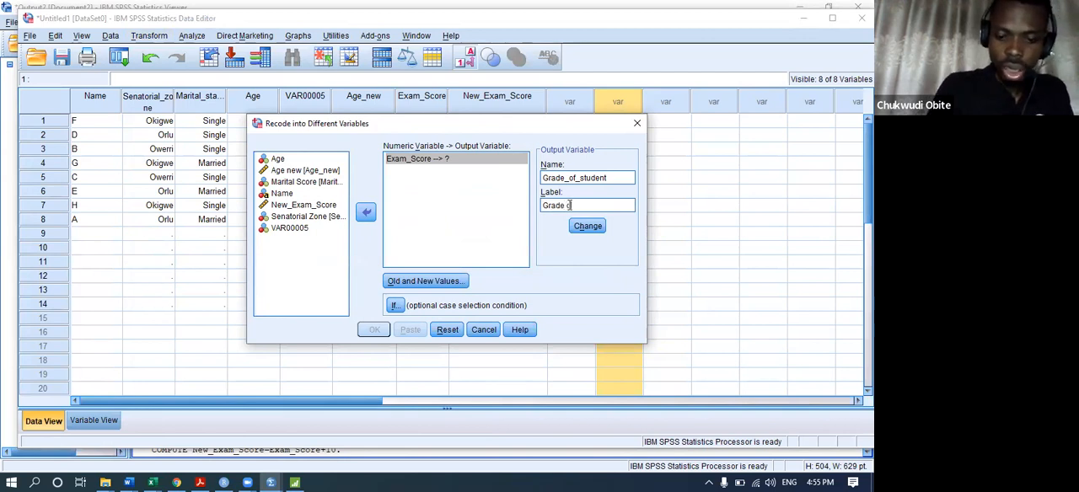
{"action": "type", "text": "f Student"}
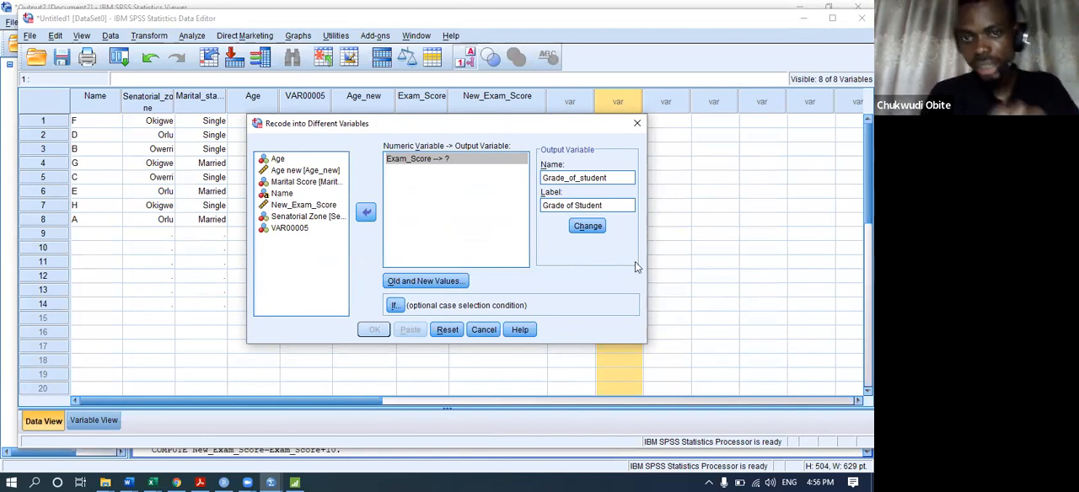
{"action": "left_click", "coordinate": [595, 229]}
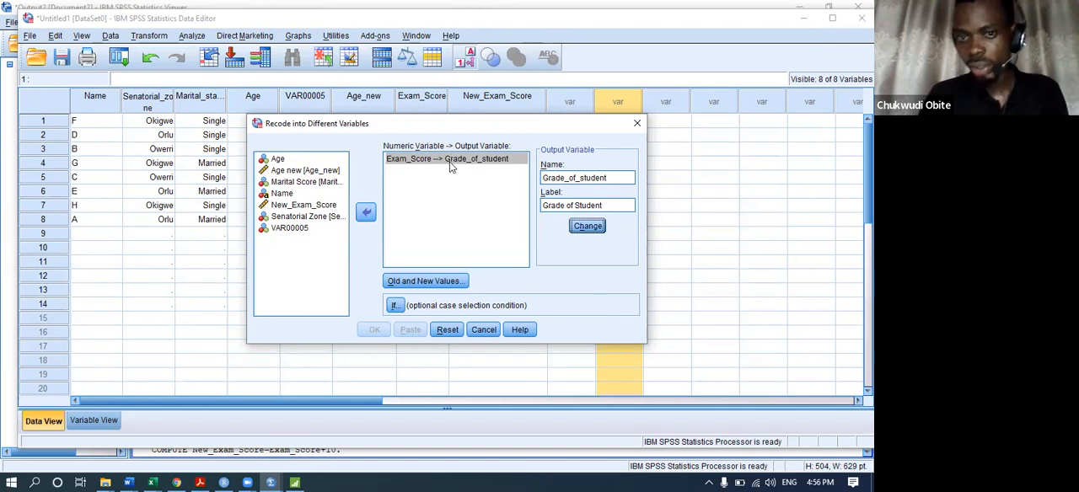
In the old and new values, make the output variable a string and add a rule recoding 70 through highest as A.
{"action": "left_click", "coordinate": [426, 282]}
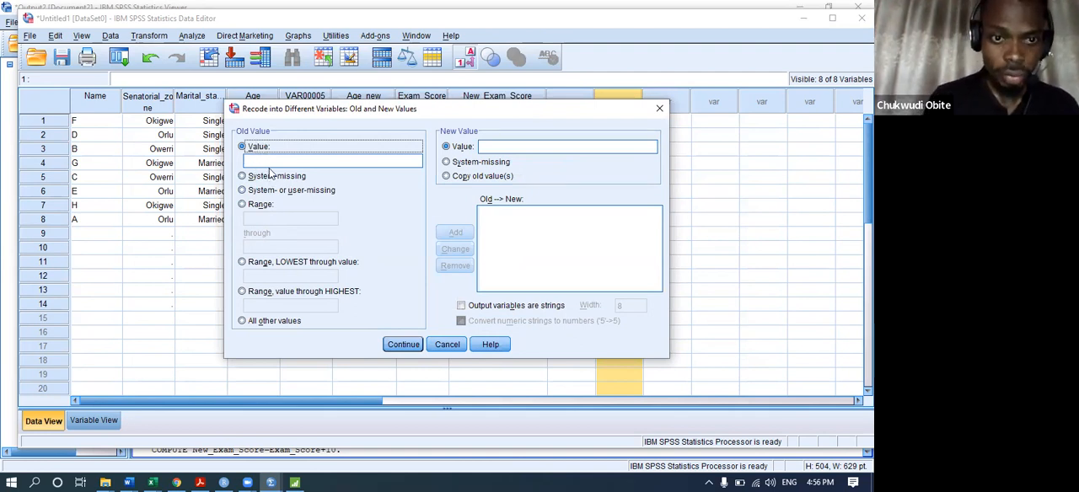
{"action": "left_click", "coordinate": [260, 206]}
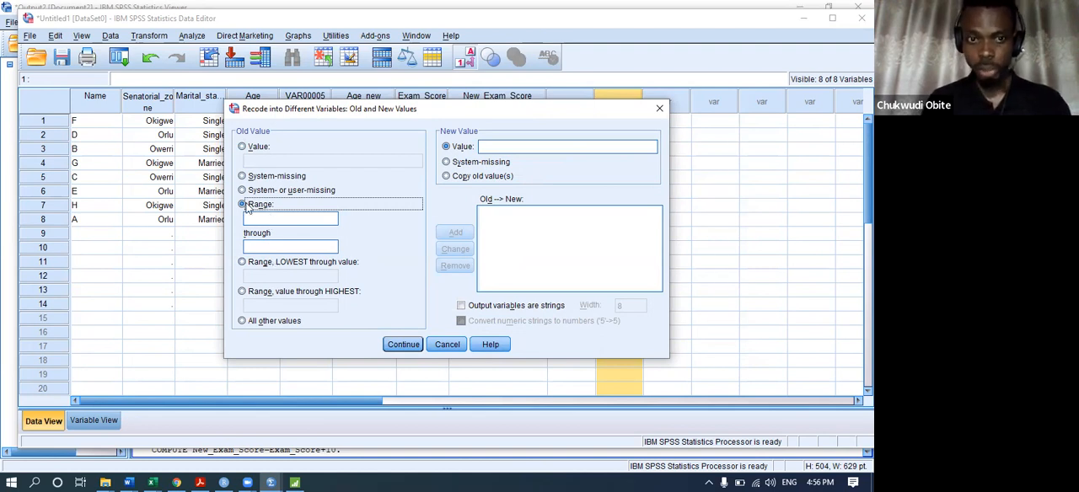
{"action": "left_click", "coordinate": [261, 264]}
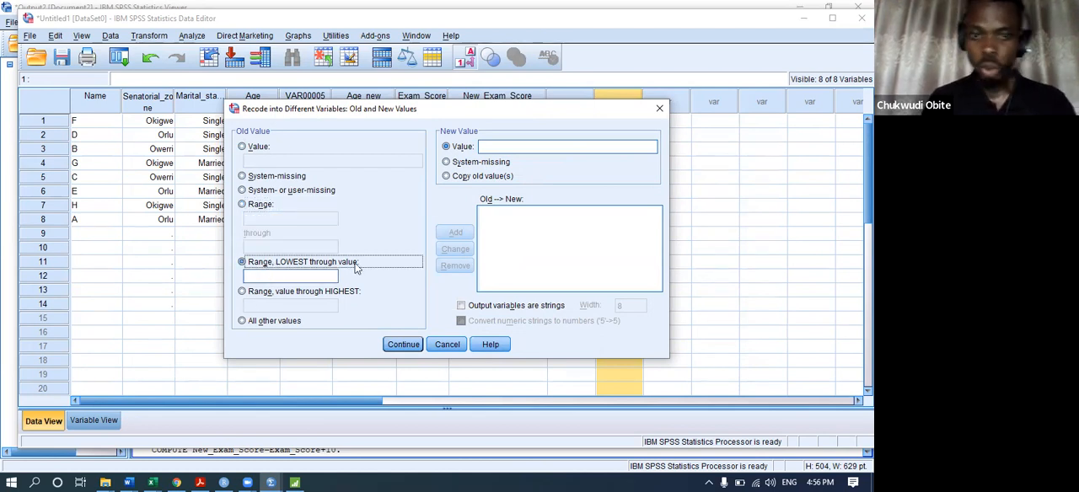
{"action": "left_click", "coordinate": [282, 293]}
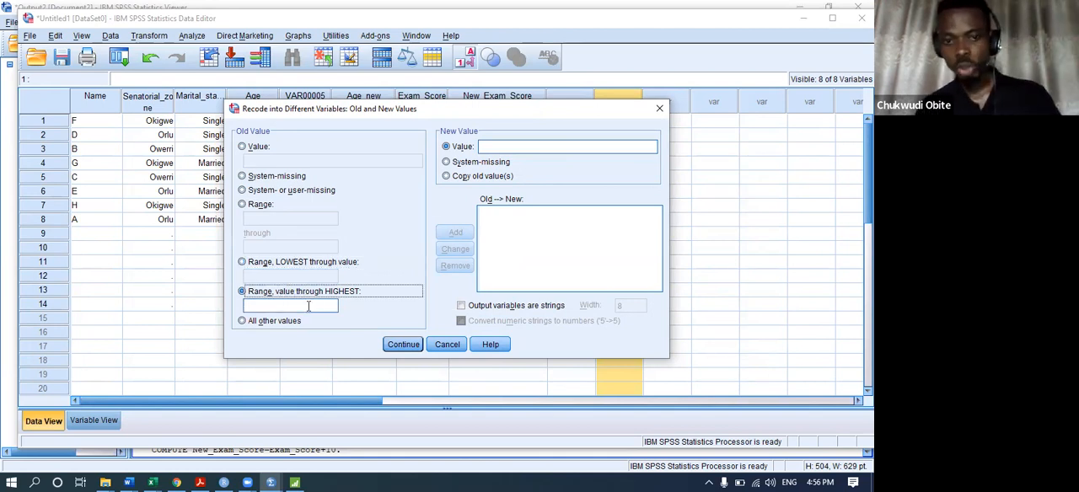
{"action": "left_click", "coordinate": [308, 306]}
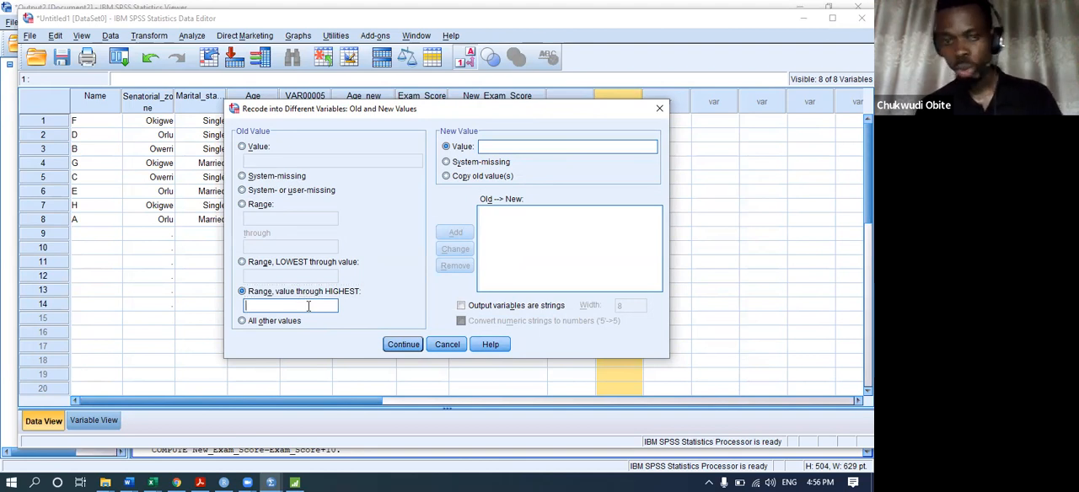
{"action": "type", "text": "70"}
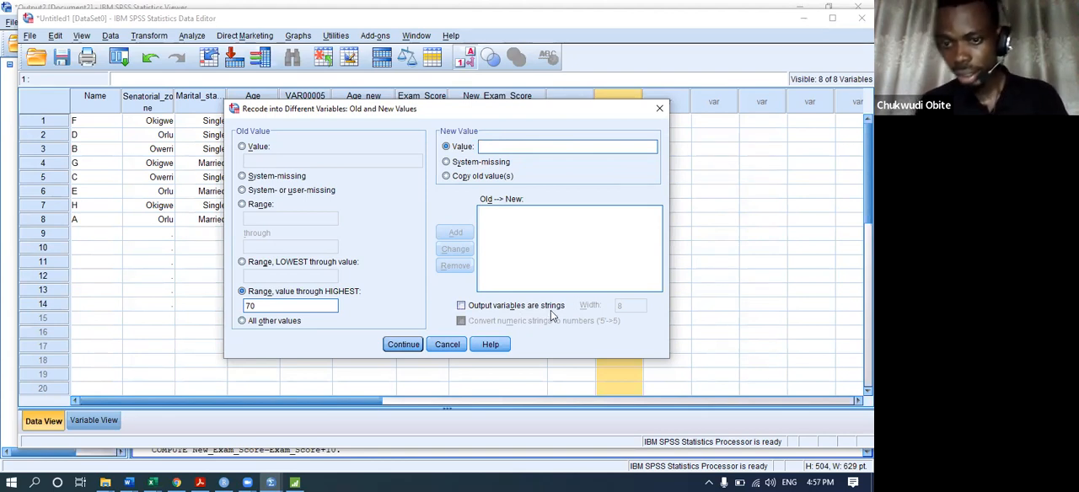
{"action": "left_click", "coordinate": [462, 307]}
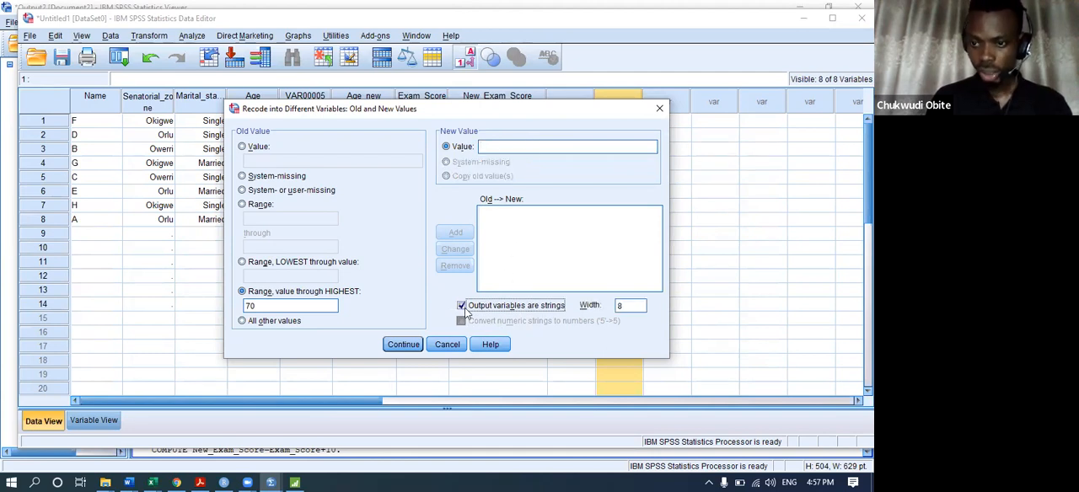
{"action": "left_click", "coordinate": [504, 148]}
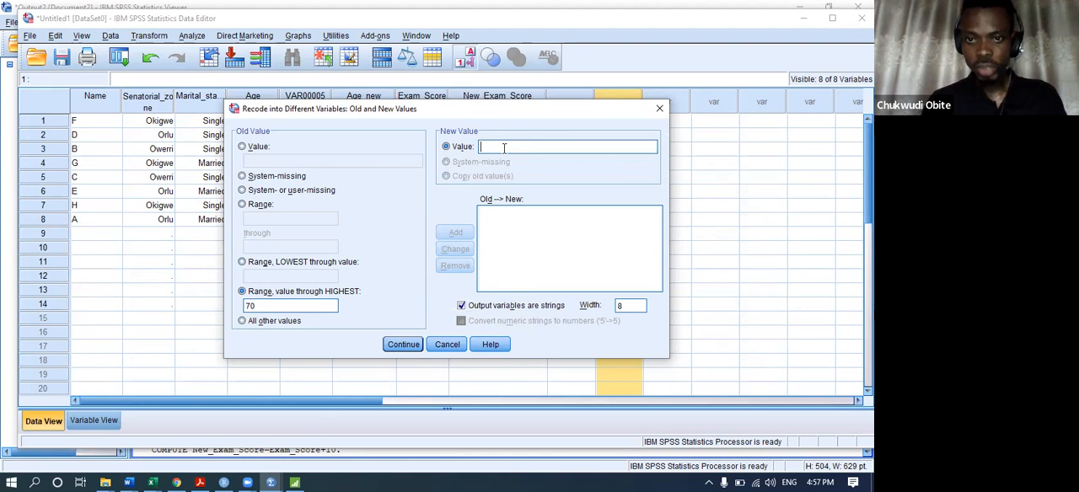
{"action": "type", "text": "A"}
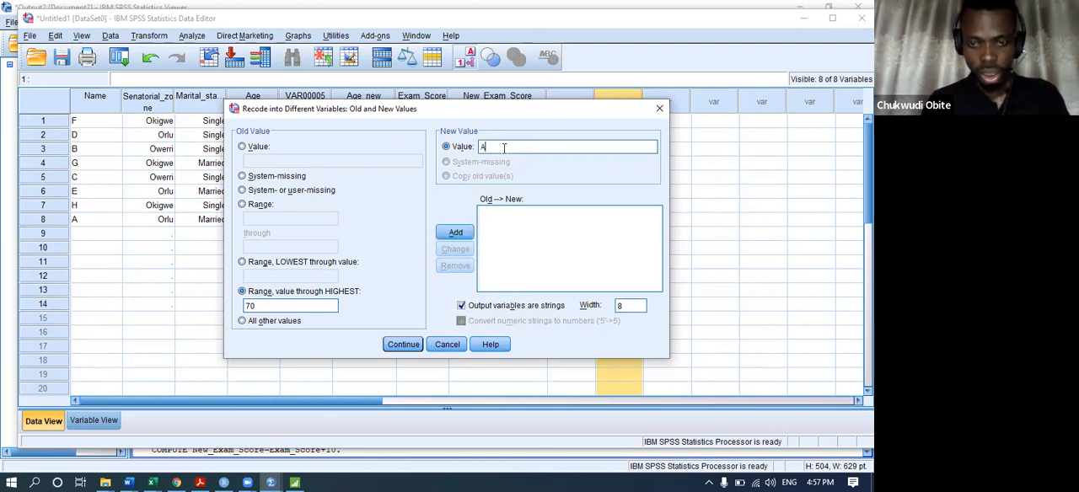
{"action": "left_click", "coordinate": [457, 231]}
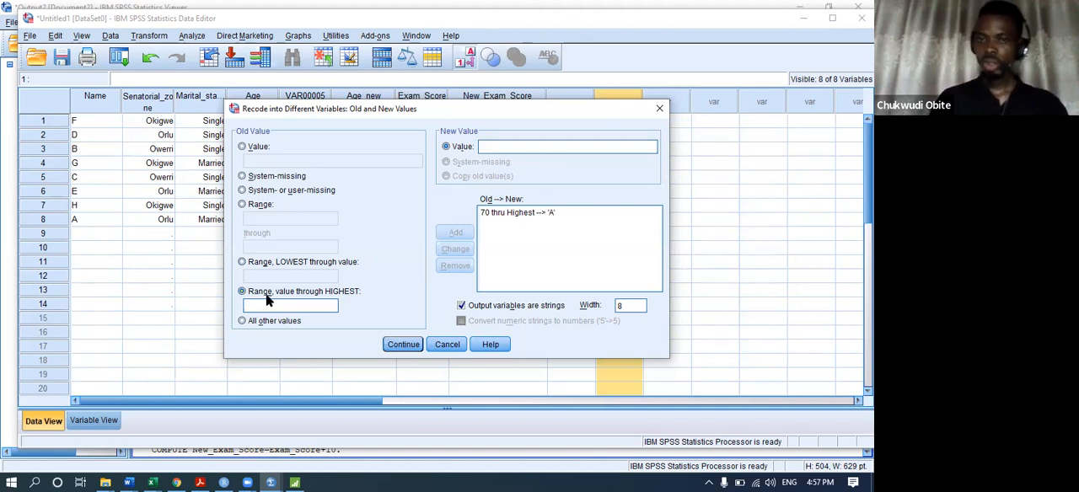
Add a recode rule that turns the range 60 through 69 into B.
{"action": "left_click", "coordinate": [253, 205]}
{"action": "left_click", "coordinate": [258, 218]}
{"action": "type", "text": "60"}
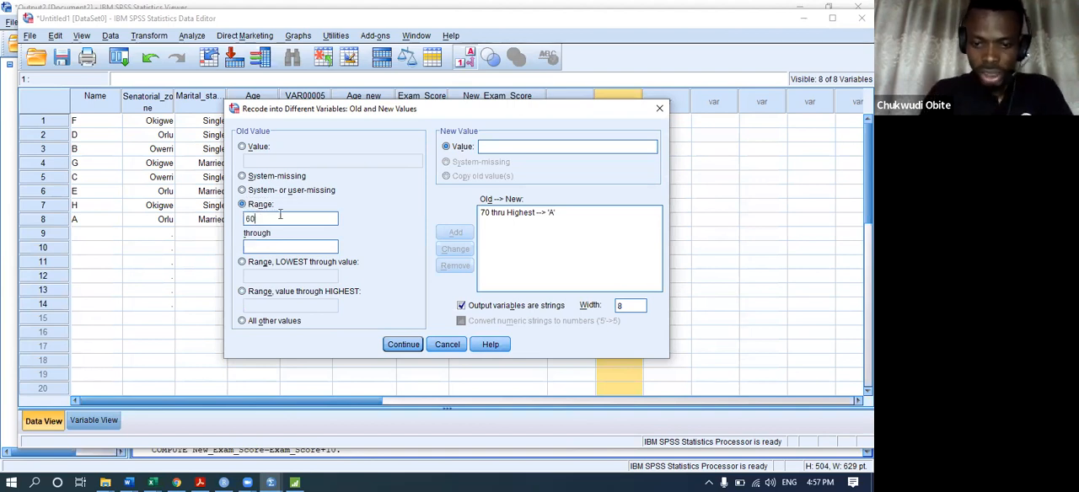
{"action": "left_click", "coordinate": [282, 247]}
{"action": "type", "text": "69"}
{"action": "left_click", "coordinate": [511, 148]}
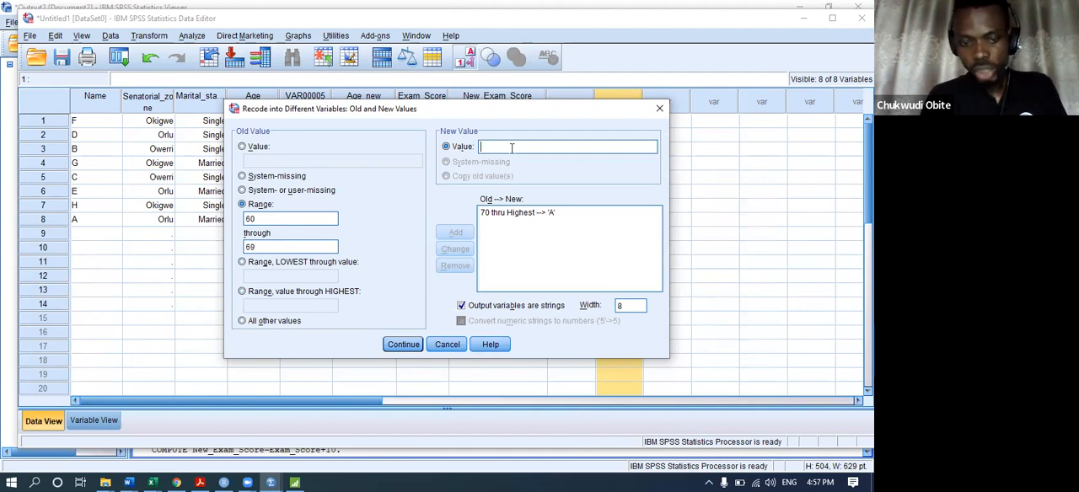
{"action": "type", "text": "B"}
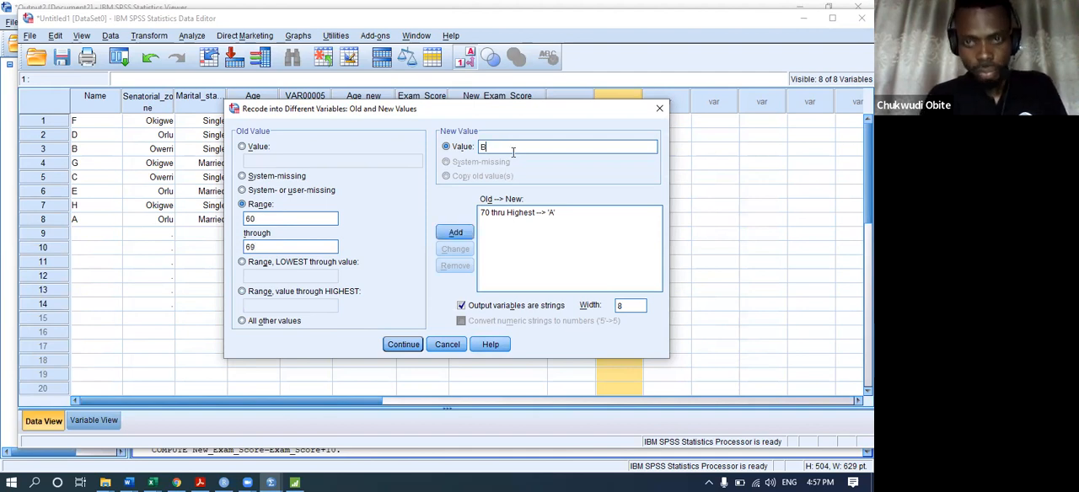
{"action": "left_click", "coordinate": [468, 235]}
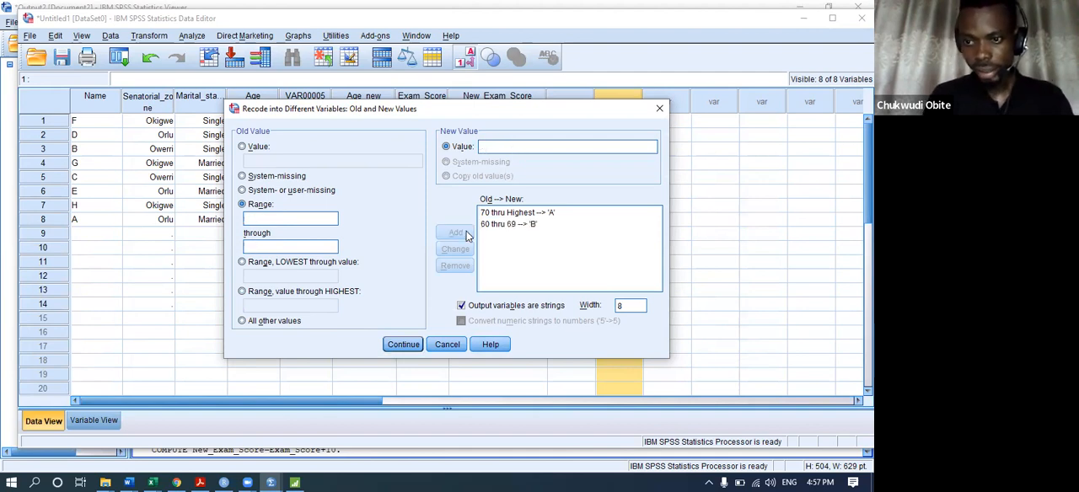
Add a recode rule that turns the range 50 through 59 into C.
{"action": "left_click", "coordinate": [287, 218]}
{"action": "type", "text": "50"}
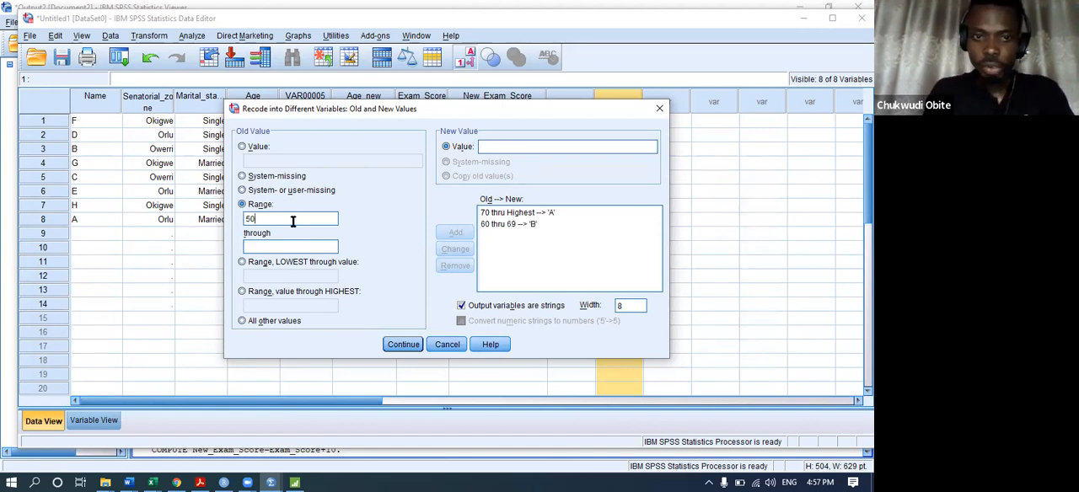
{"action": "left_click", "coordinate": [295, 248]}
{"action": "type", "text": "59"}
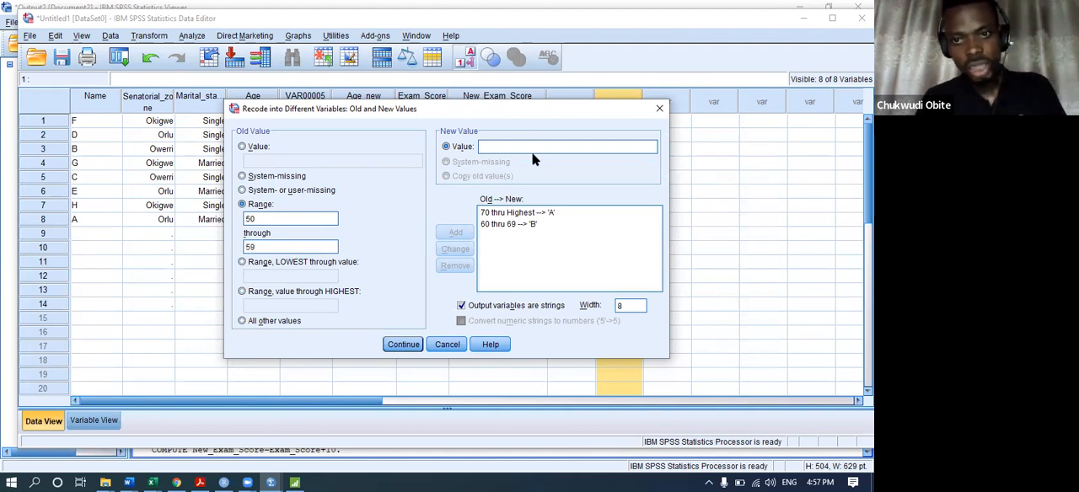
{"action": "type", "text": "C"}
{"action": "left_click", "coordinate": [455, 233]}
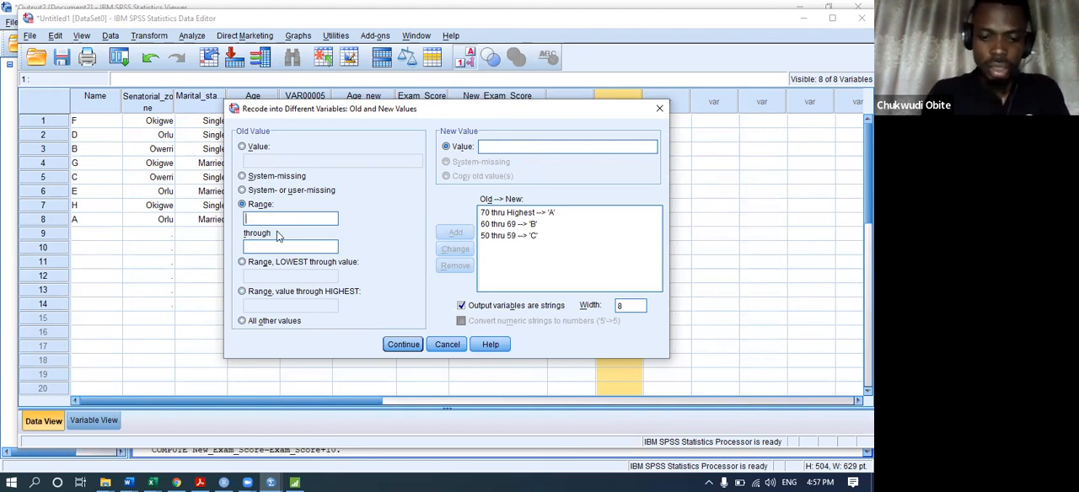
Add a recode rule that turns the range 45 through 49 into D.
{"action": "type", "text": "45"}
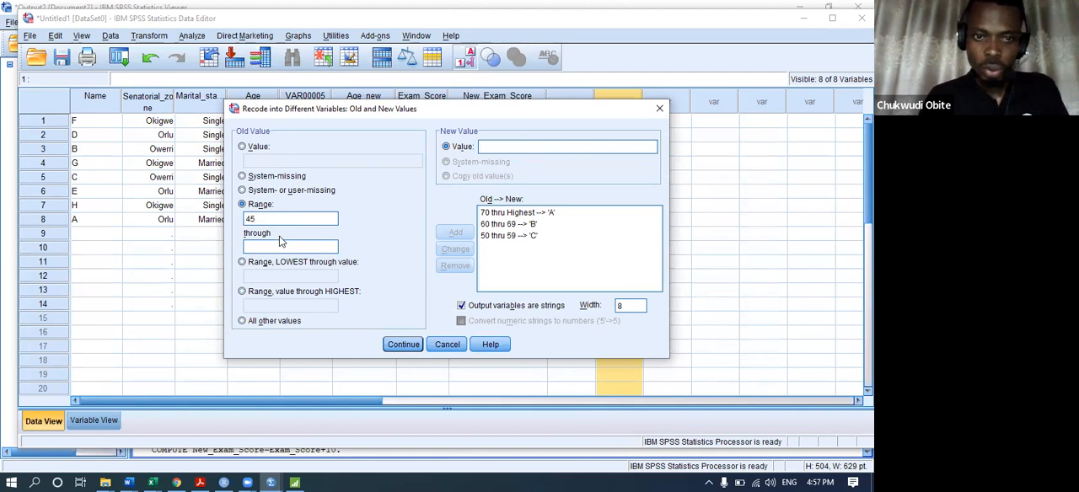
{"action": "left_click", "coordinate": [278, 245]}
{"action": "type", "text": "49"}
{"action": "left_click", "coordinate": [541, 147]}
{"action": "type", "text": "D"}
{"action": "left_click", "coordinate": [455, 233]}
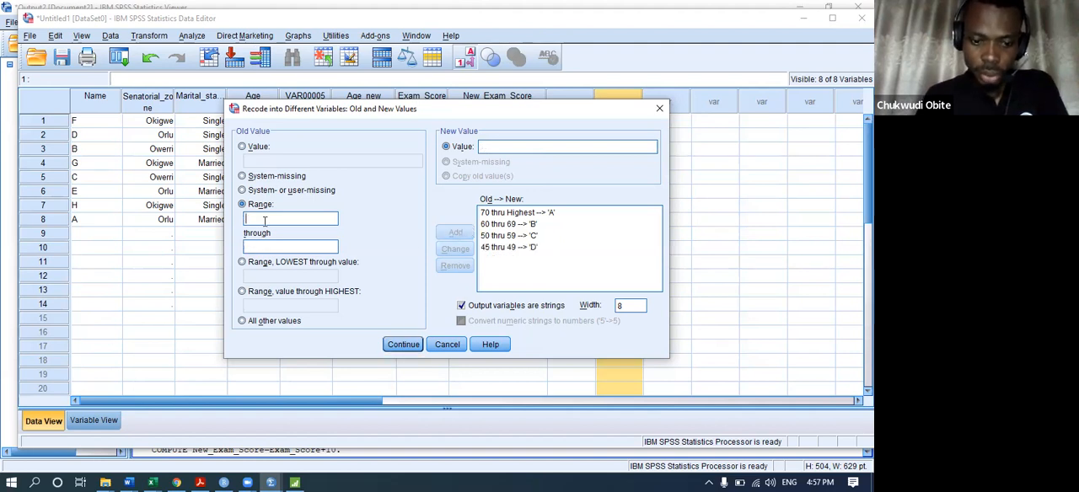
Add a recode rule that turns the range 40 through 44 into E.
{"action": "type", "text": "44"}
{"action": "type", "text": "E"}
{"action": "left_click", "coordinate": [456, 234]}
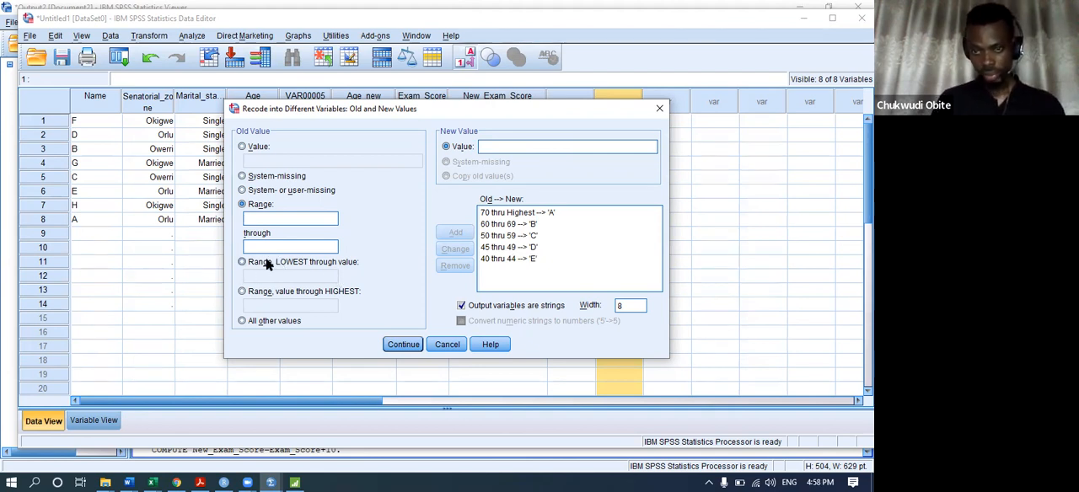
{"action": "left_click", "coordinate": [285, 219]}
{"action": "type", "text": "0"}
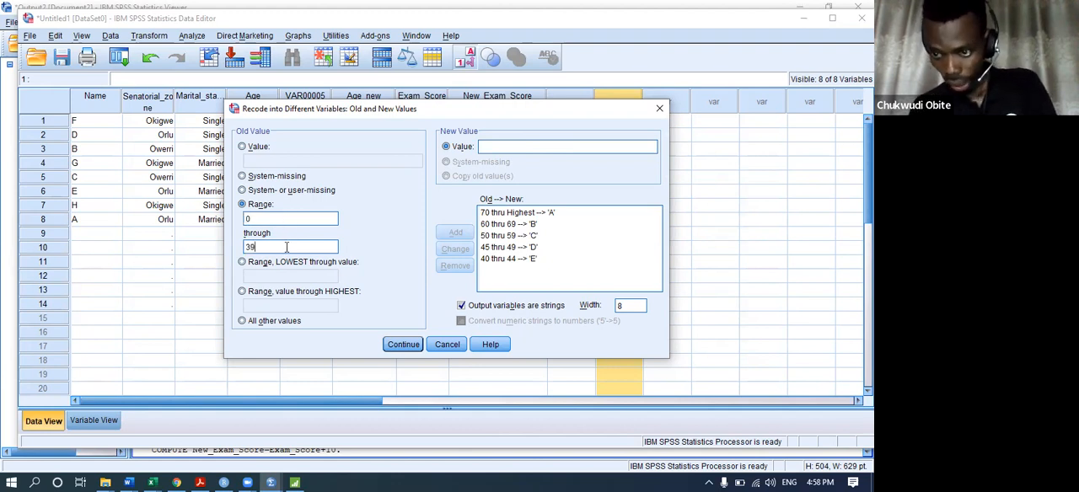
{"action": "key", "text": "BackSpace"}
{"action": "key", "text": "BackSpace"}
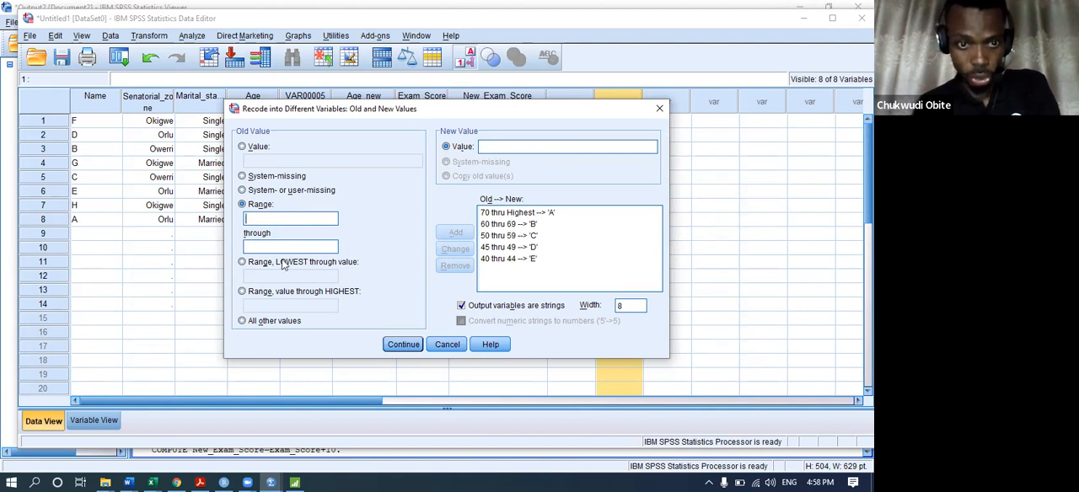
Add a recode rule that turns the range from lowest through 39 into F.
{"action": "left_click", "coordinate": [254, 264]}
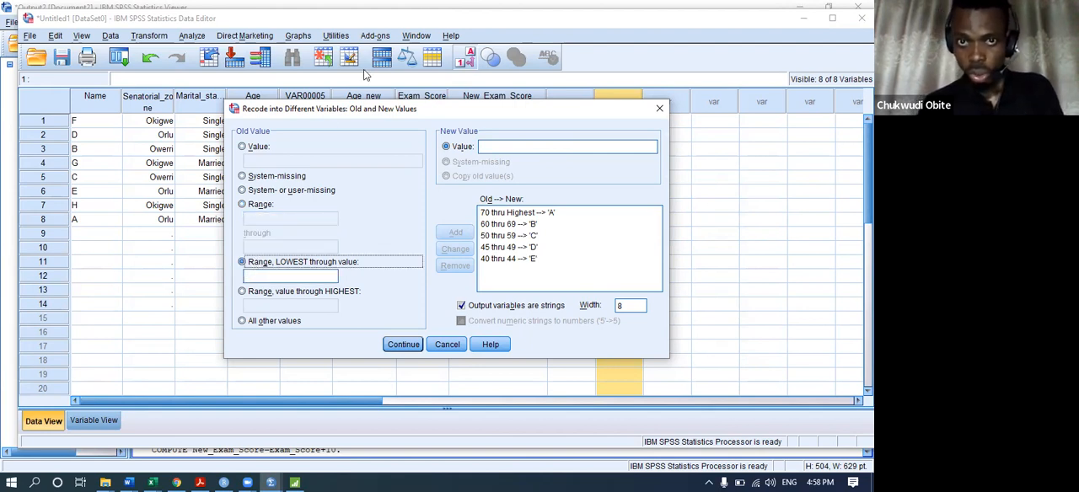
{"action": "left_click", "coordinate": [273, 273]}
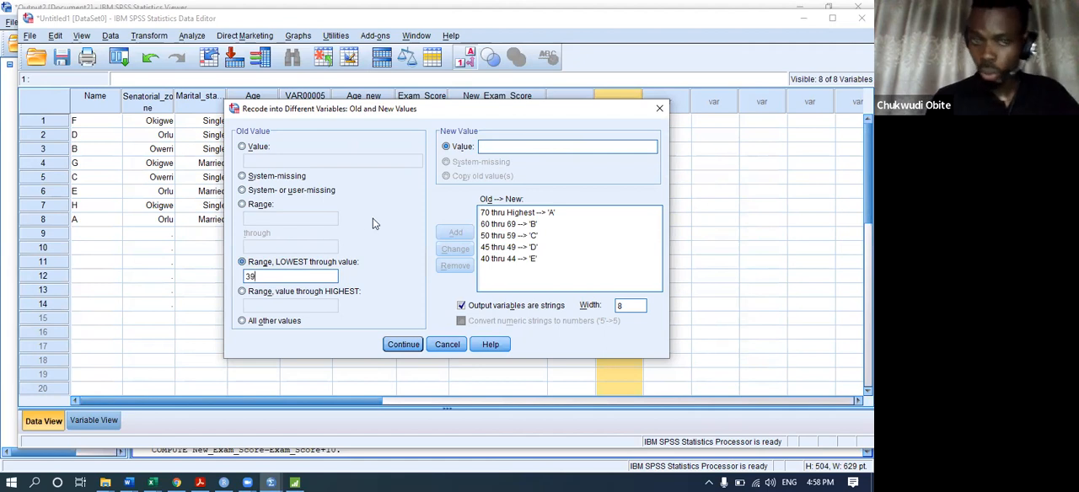
{"action": "type", "text": "F"}
{"action": "left_click", "coordinate": [452, 233]}
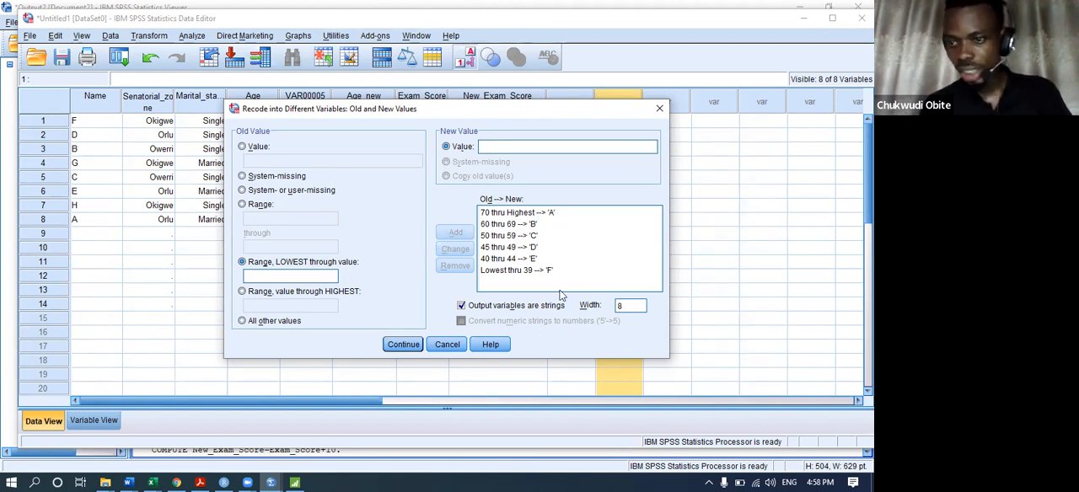
Run the recode with these rules and return to the data view to check the Grade_of_student column.
{"action": "left_click", "coordinate": [402, 345]}
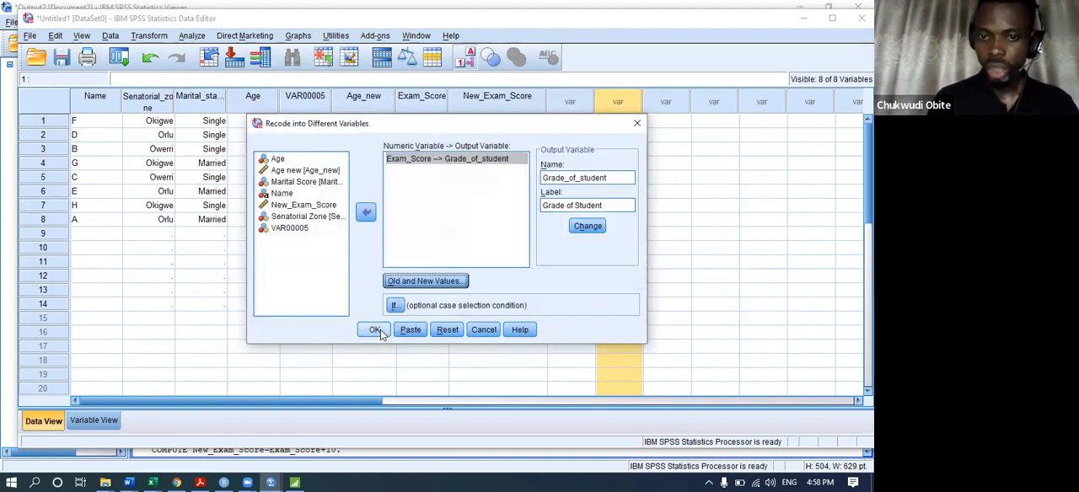
{"action": "left_click", "coordinate": [376, 329]}
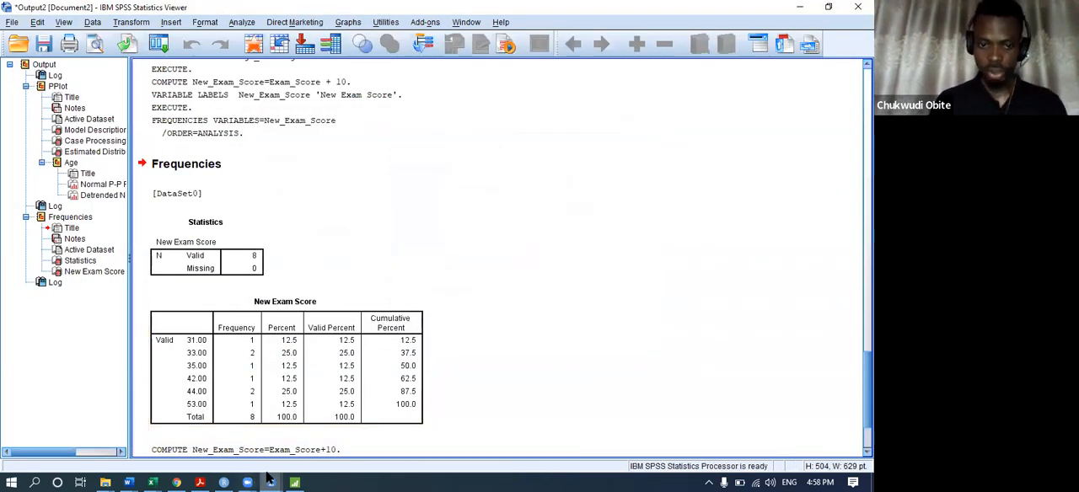
{"action": "mouse_move", "coordinate": [268, 480]}
{"action": "left_click", "coordinate": [155, 431]}
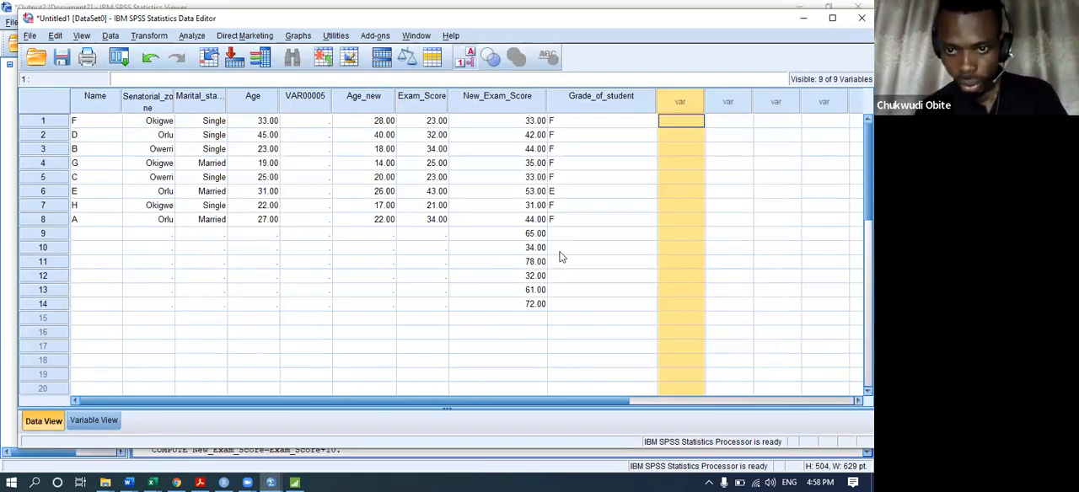
{"action": "left_click", "coordinate": [561, 252]}
{"action": "left_click", "coordinate": [568, 234]}
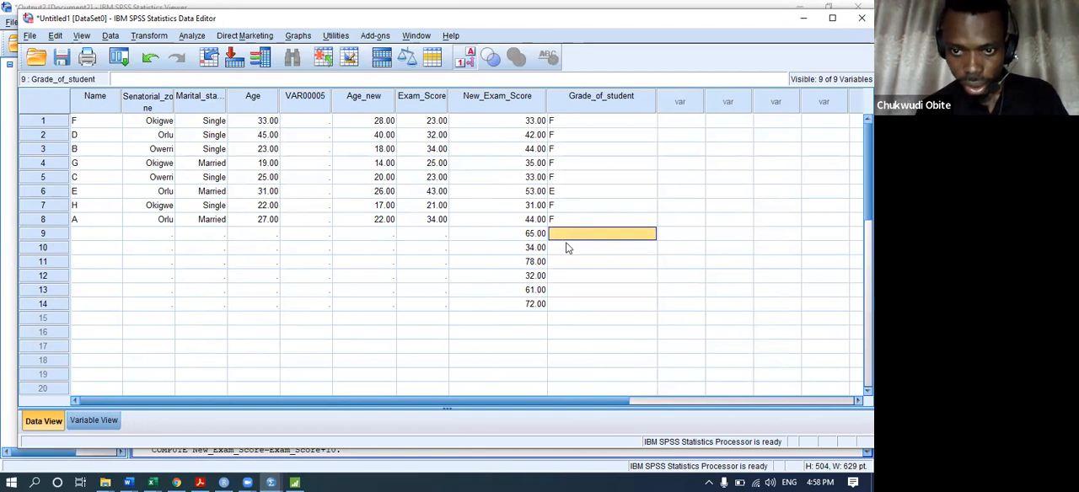
Examine the empty Grade_of_student cells from row 9 on and compare the New_Exam_Score values with their grades.
{"action": "left_click", "coordinate": [565, 243]}
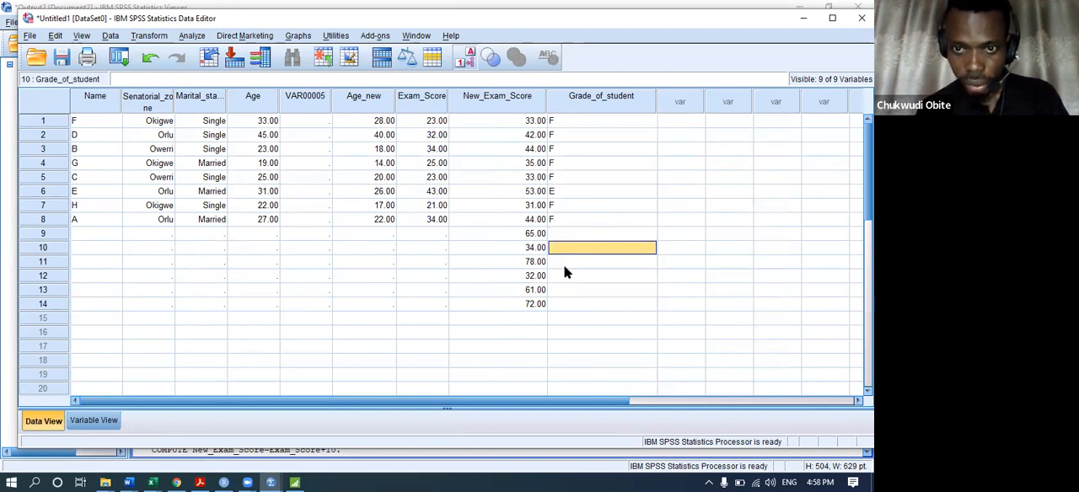
{"action": "left_click", "coordinate": [565, 266]}
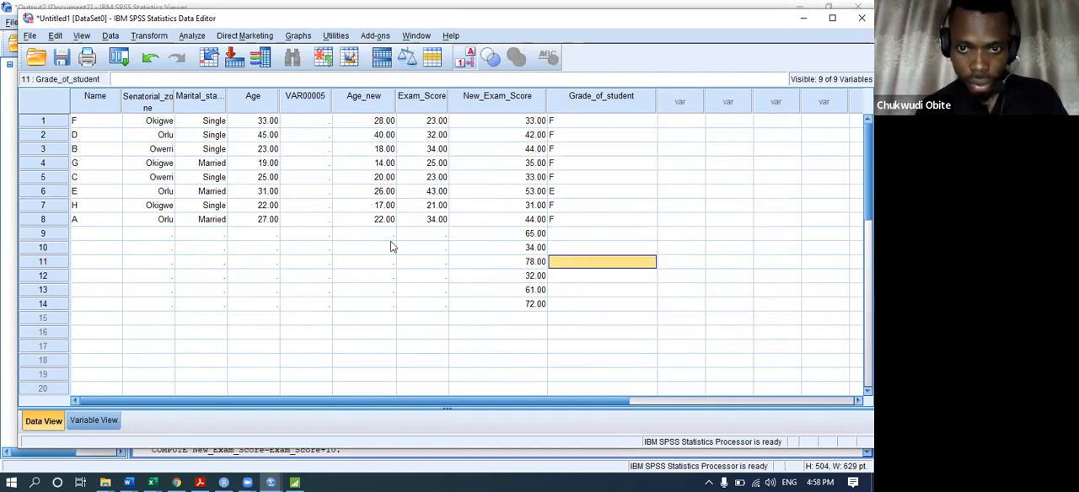
{"action": "left_click", "coordinate": [506, 247]}
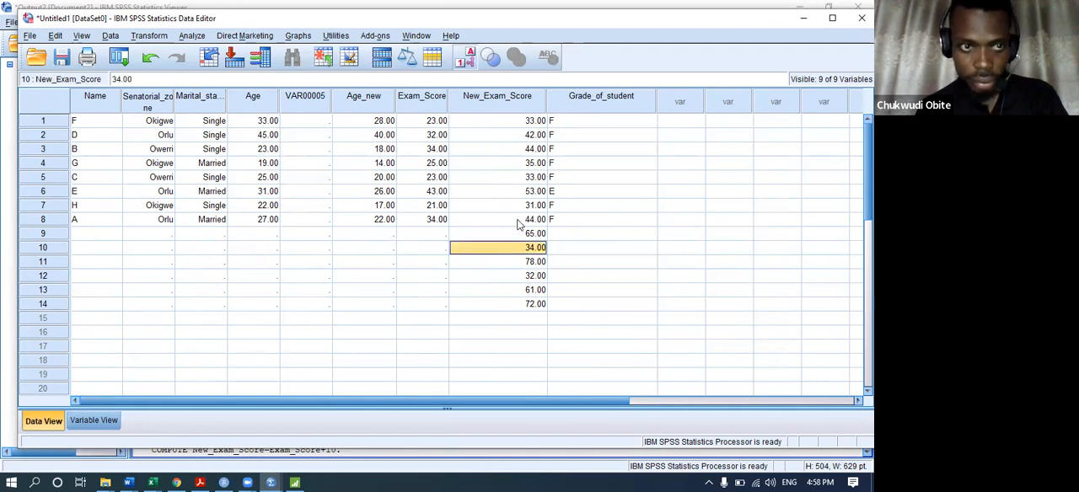
{"action": "left_click", "coordinate": [531, 193]}
{"action": "left_click", "coordinate": [542, 164]}
{"action": "left_click", "coordinate": [546, 150]}
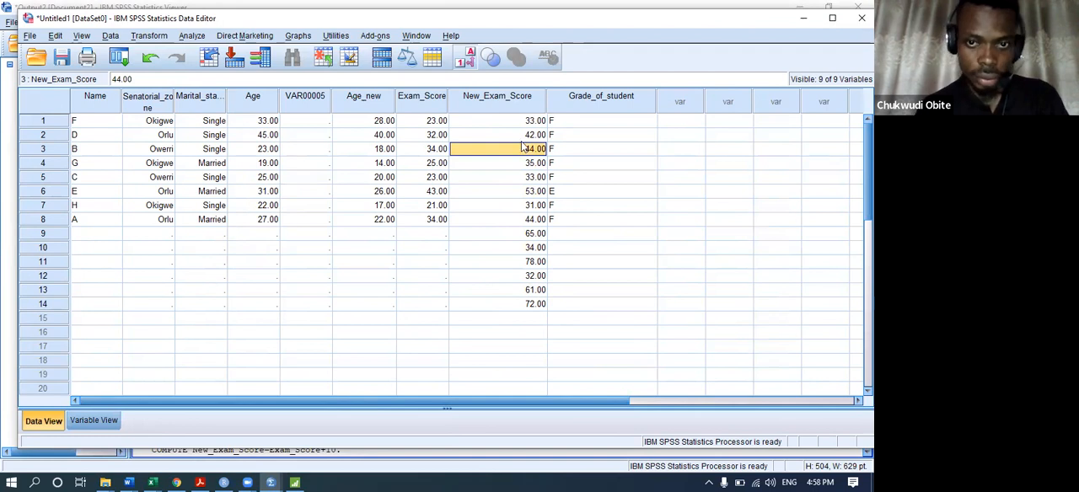
{"action": "left_click", "coordinate": [559, 124]}
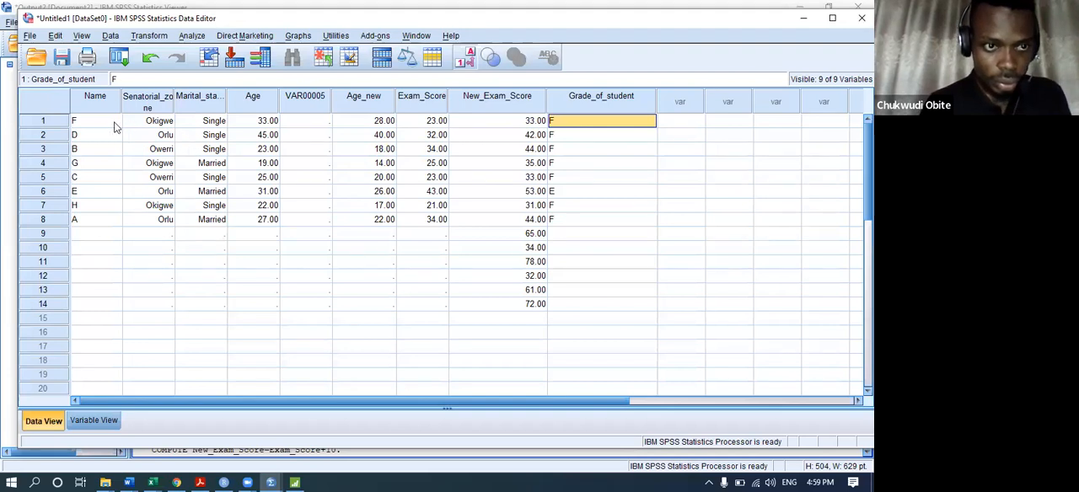
Copy the Name through Exam_Score values of the first rows into the empty cells of rows 9 to 14.
{"action": "left_click_drag", "start_coordinate": [115, 109], "coordinate": [399, 204]}
{"action": "left_click", "coordinate": [393, 205]}
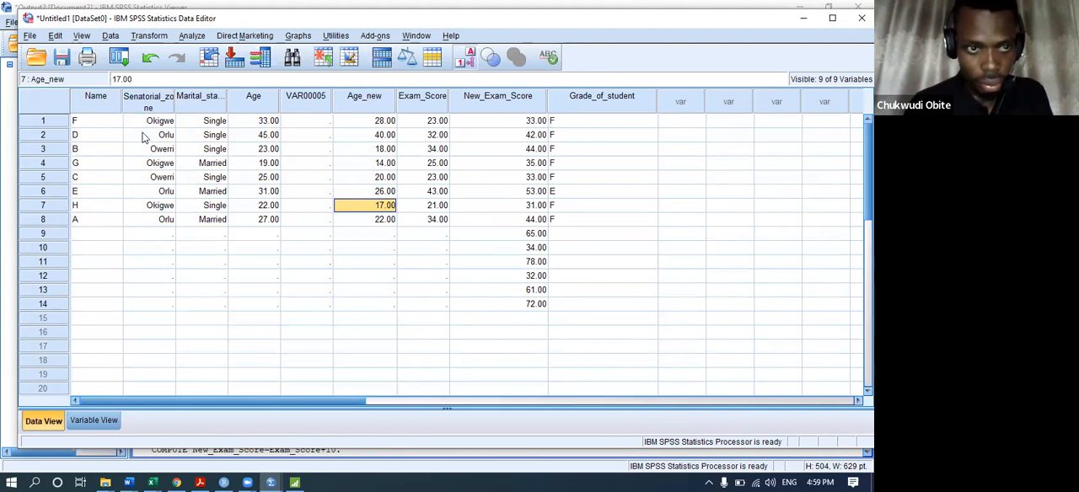
{"action": "left_click_drag", "start_coordinate": [101, 122], "coordinate": [413, 220]}
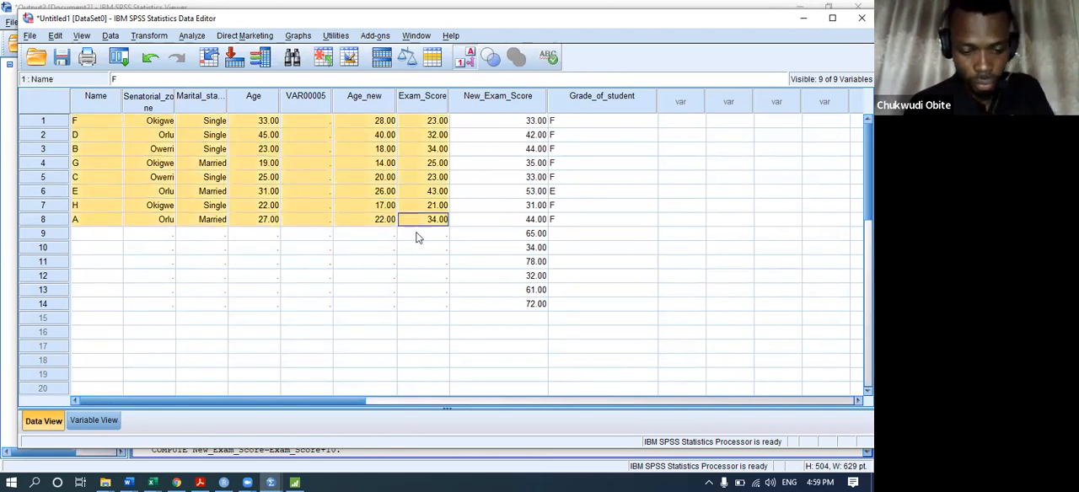
{"action": "left_click_drag", "start_coordinate": [116, 233], "coordinate": [441, 309]}
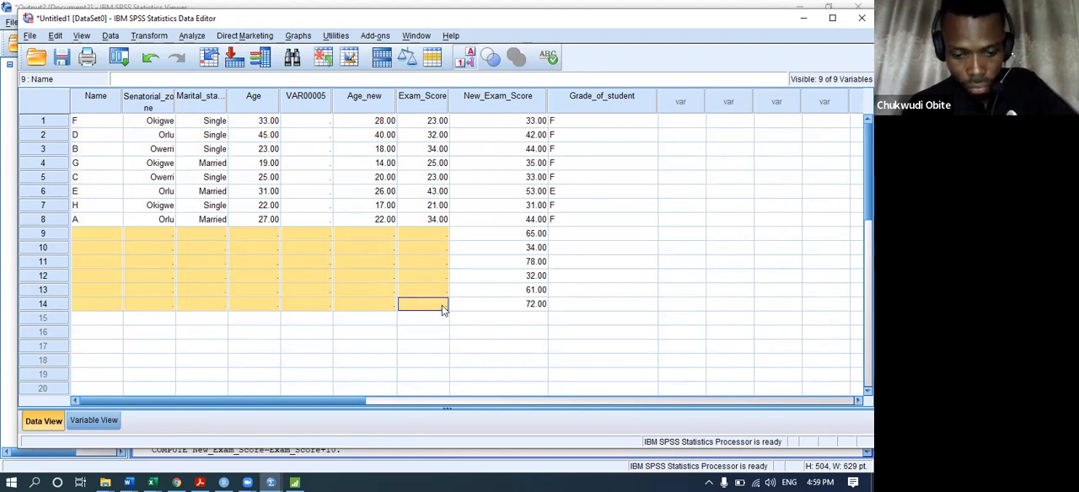
{"action": "left_click", "coordinate": [118, 235]}
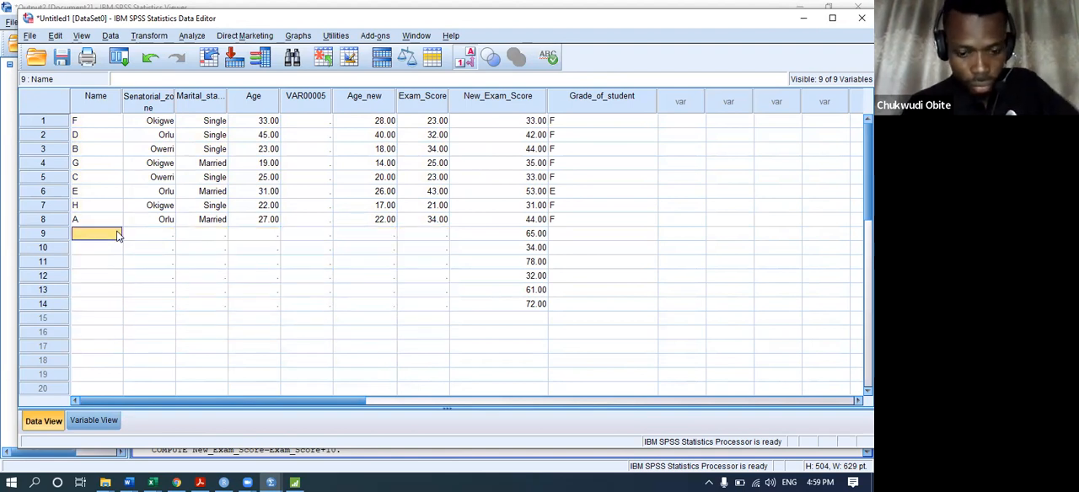
{"action": "left_click_drag", "start_coordinate": [81, 121], "coordinate": [439, 207]}
{"action": "key", "text": "ctrl+c"}
{"action": "right_click", "coordinate": [439, 206]}
{"action": "left_click", "coordinate": [80, 234]}
{"action": "left_click", "coordinate": [79, 233]}
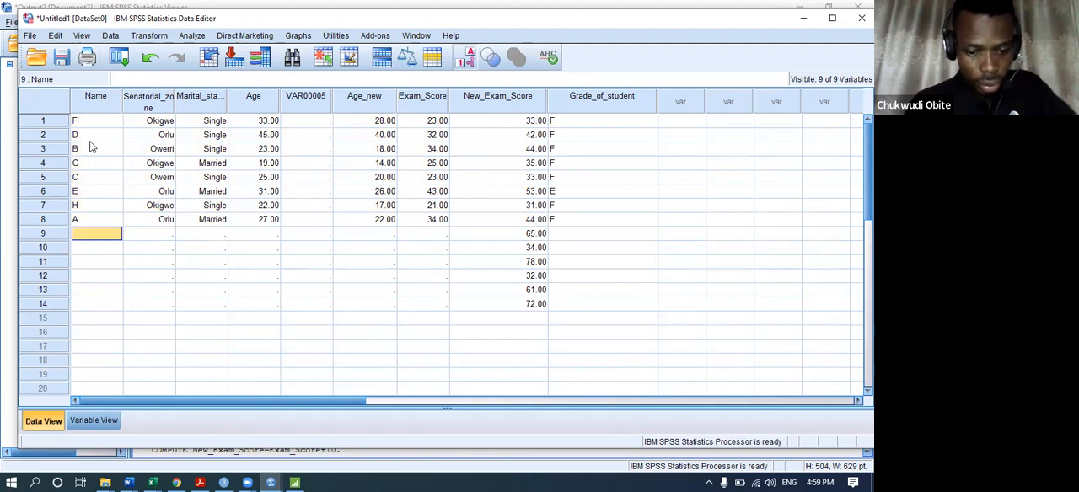
{"action": "left_click_drag", "start_coordinate": [99, 236], "coordinate": [442, 304]}
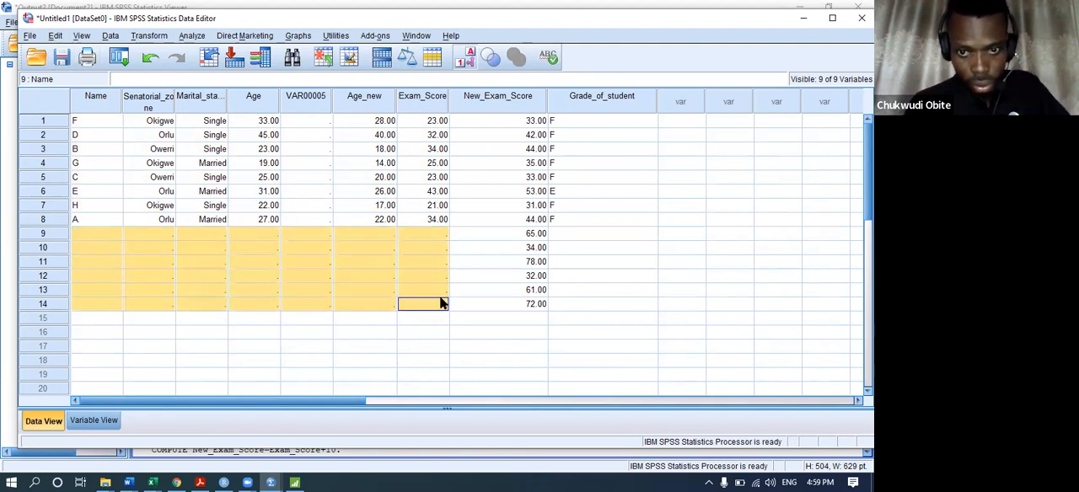
{"action": "right_click", "coordinate": [109, 235]}
{"action": "left_click", "coordinate": [158, 277]}
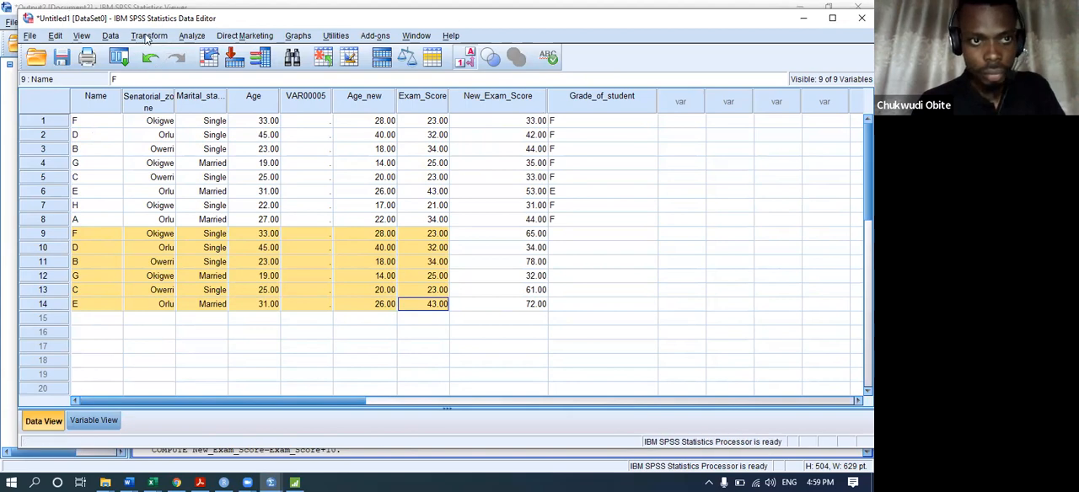
Rerun the existing recode of Exam_Score into Grade_of_student and check the grades in the added rows.
{"action": "left_click", "coordinate": [148, 36]}
{"action": "left_click", "coordinate": [214, 119]}
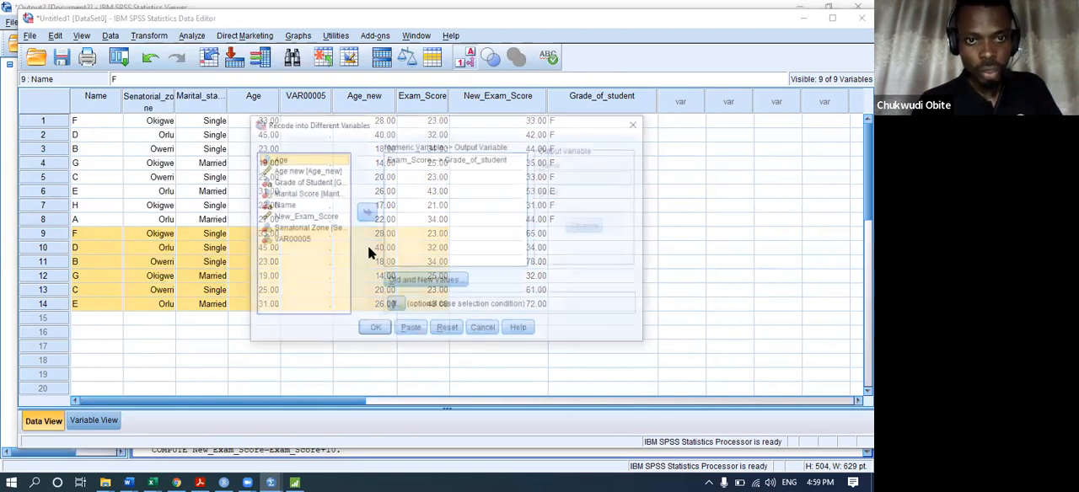
{"action": "left_click", "coordinate": [381, 330]}
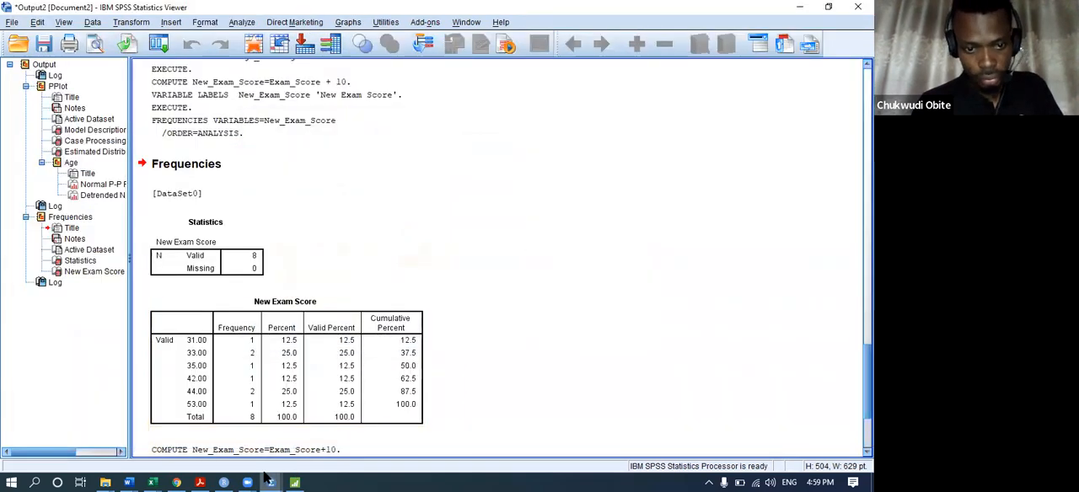
{"action": "mouse_move", "coordinate": [271, 482]}
{"action": "left_click", "coordinate": [160, 425]}
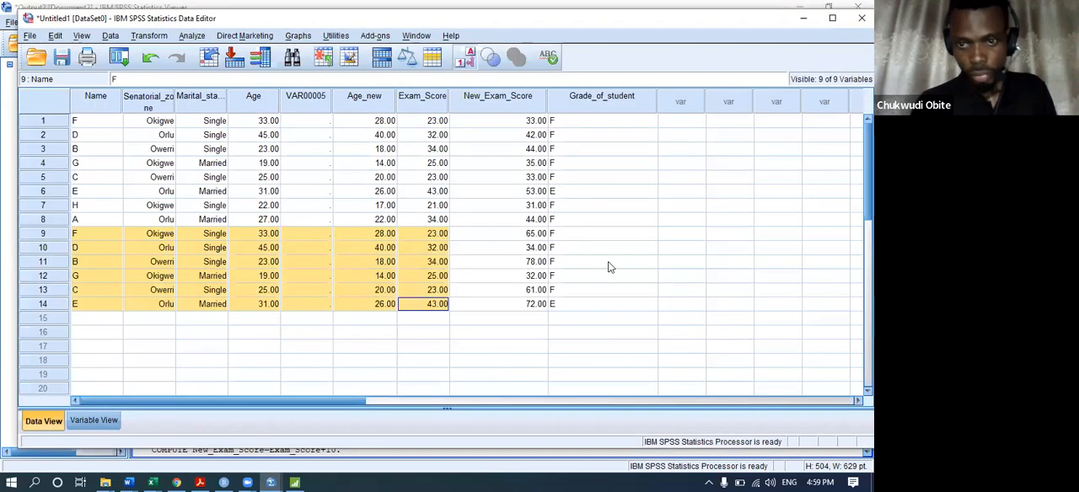
{"action": "left_click", "coordinate": [595, 277]}
{"action": "left_click", "coordinate": [563, 289]}
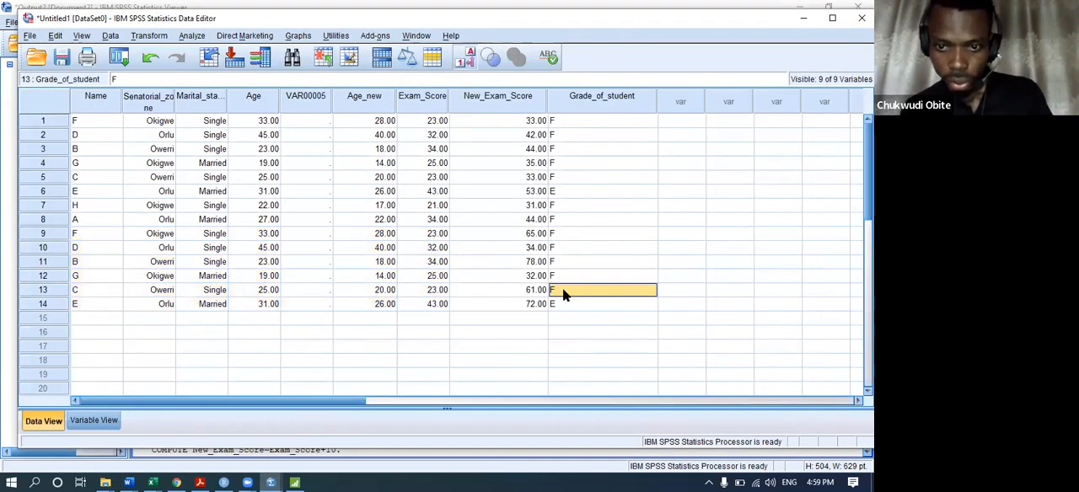
{"action": "scroll", "coordinate": [567, 289], "scroll_direction": "down", "scroll_amount": 1}
{"action": "scroll", "coordinate": [568, 289], "scroll_direction": "up", "scroll_amount": 1}
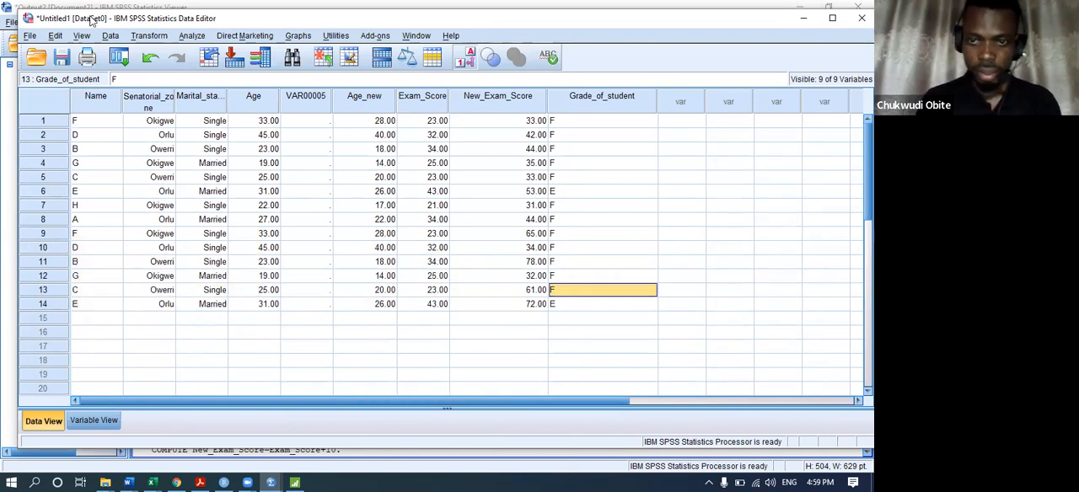
Review the old-to-new value rules of the Grade_of_student recode, run it again, and check row 13 against New_Exam_Score.
{"action": "left_click", "coordinate": [152, 39]}
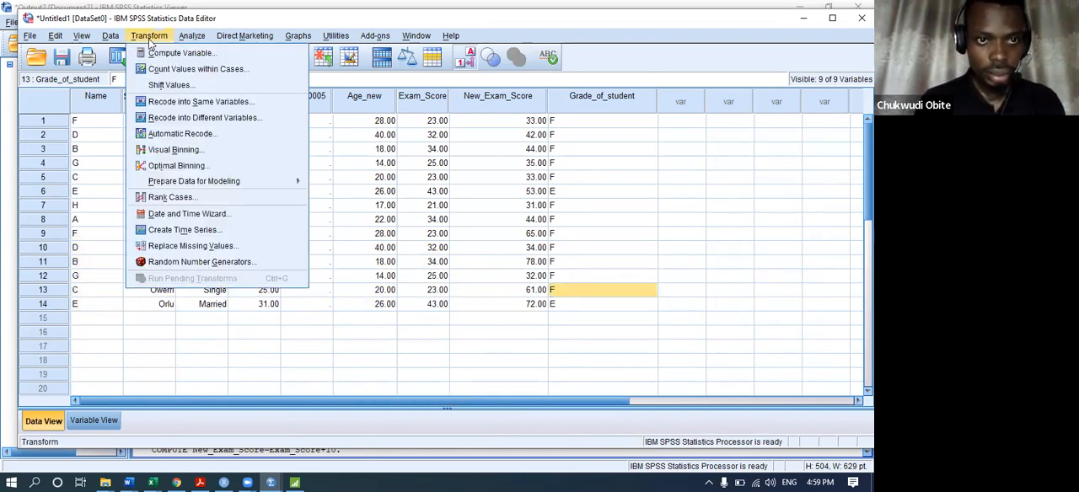
{"action": "left_click", "coordinate": [204, 117]}
{"action": "left_click", "coordinate": [426, 281]}
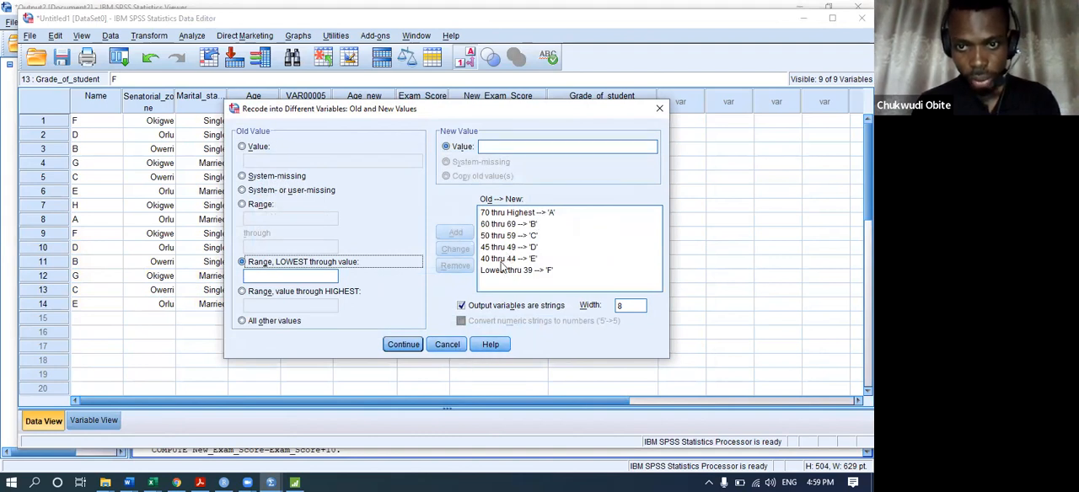
{"action": "left_click", "coordinate": [400, 349]}
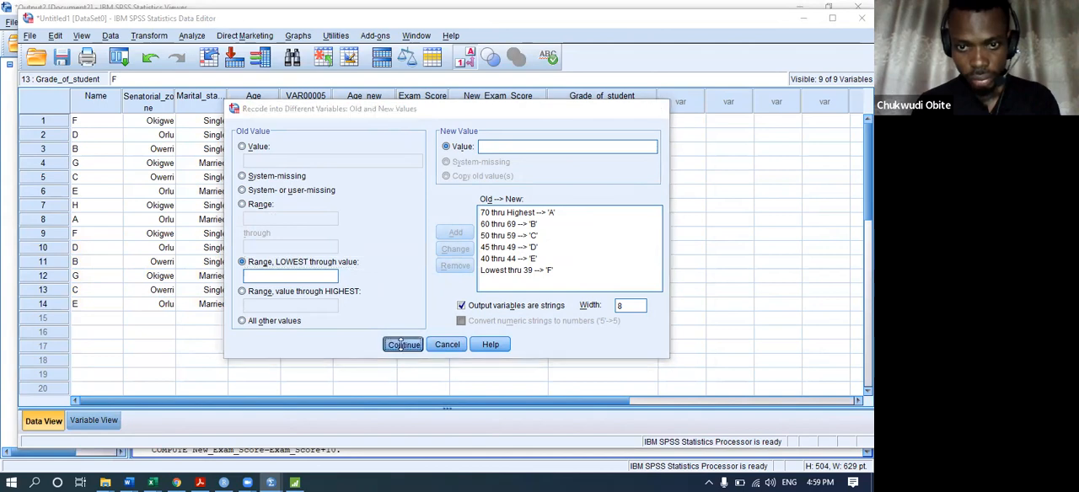
{"action": "left_click", "coordinate": [373, 329]}
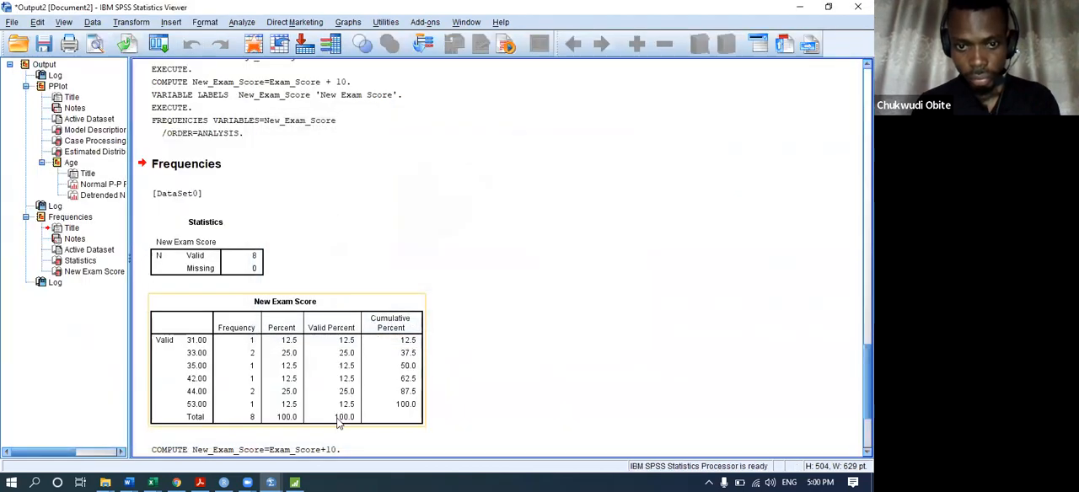
{"action": "mouse_move", "coordinate": [268, 480]}
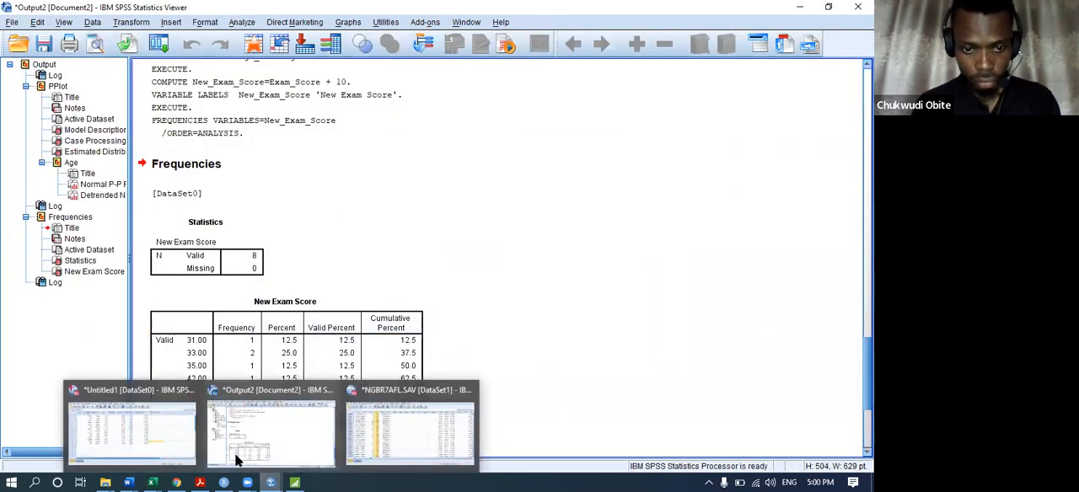
{"action": "left_click", "coordinate": [126, 434]}
{"action": "left_click", "coordinate": [500, 290]}
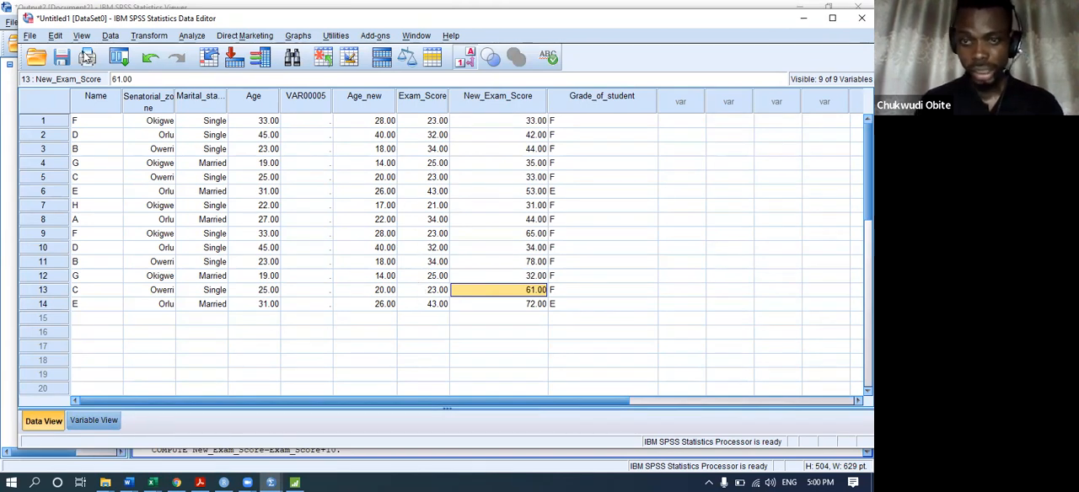
Compare the input variable in the Recode into Different Variables dialog with the Exam_Score and New_Exam_Score columns.
{"action": "left_click", "coordinate": [152, 36]}
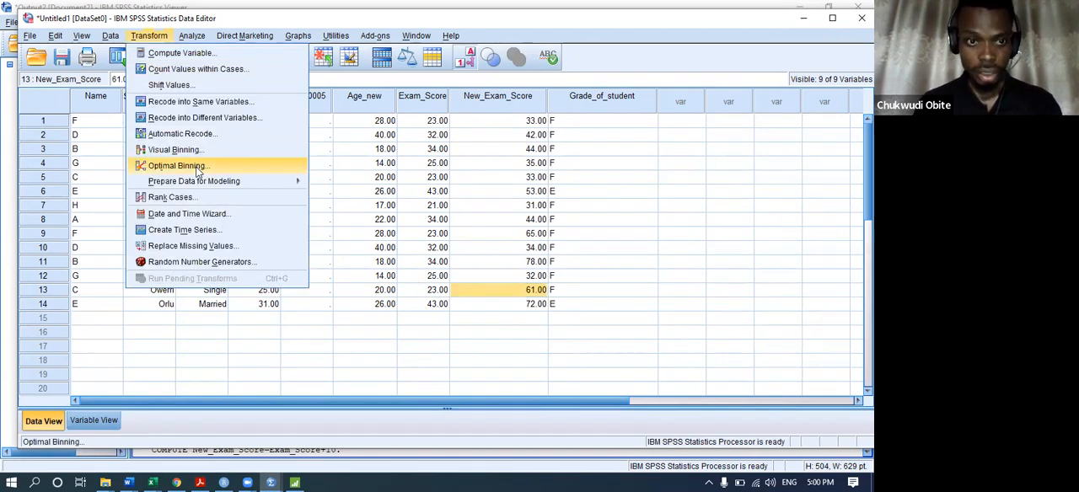
{"action": "left_click", "coordinate": [200, 115]}
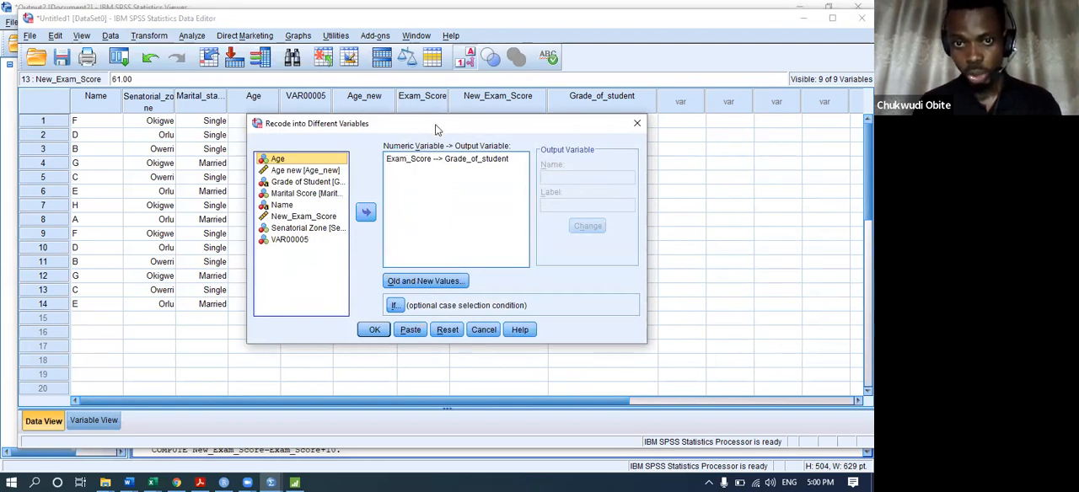
{"action": "left_click_drag", "start_coordinate": [436, 129], "coordinate": [421, 325]}
{"action": "left_click", "coordinate": [419, 263]}
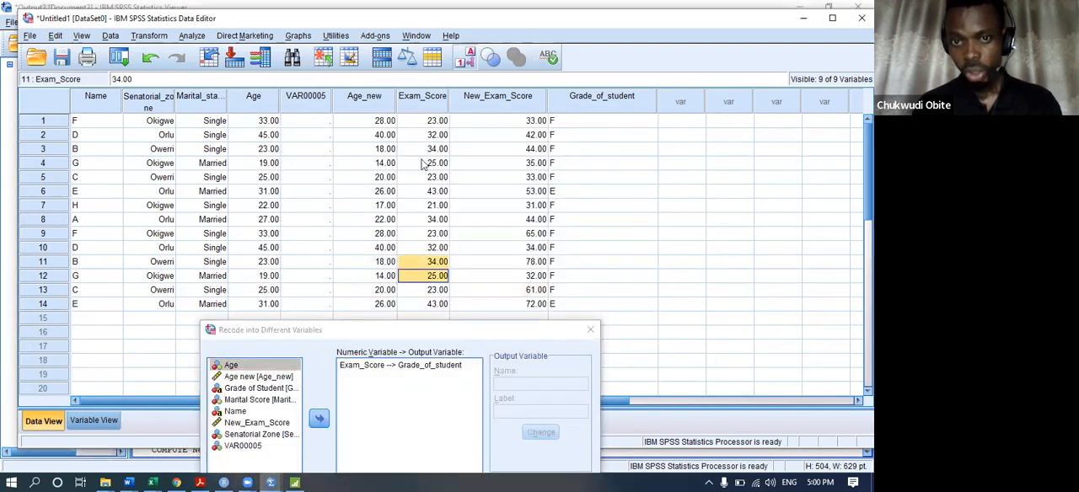
{"action": "left_click", "coordinate": [430, 125]}
{"action": "left_click", "coordinate": [435, 192]}
{"action": "left_click", "coordinate": [406, 104]}
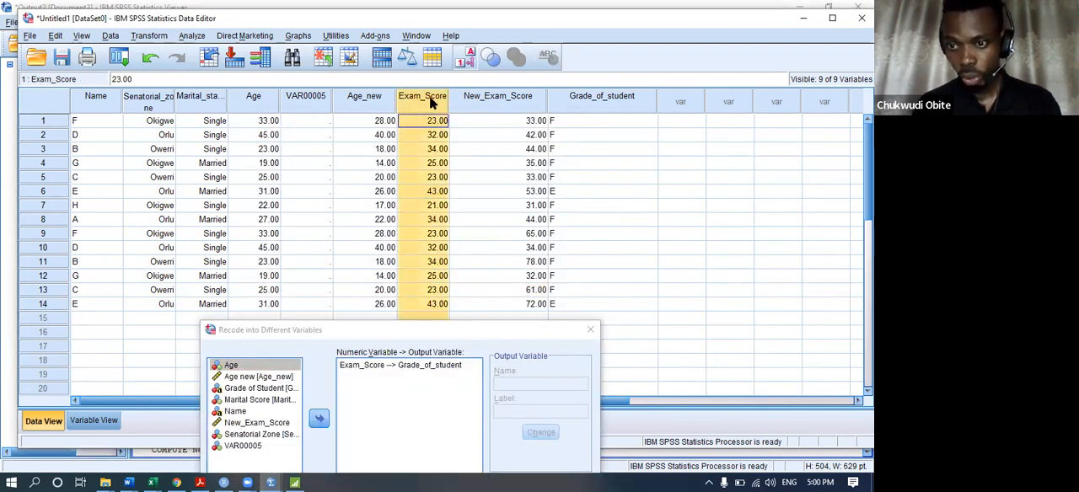
{"action": "left_click", "coordinate": [479, 96]}
{"action": "left_click_drag", "start_coordinate": [434, 330], "coordinate": [404, 136]}
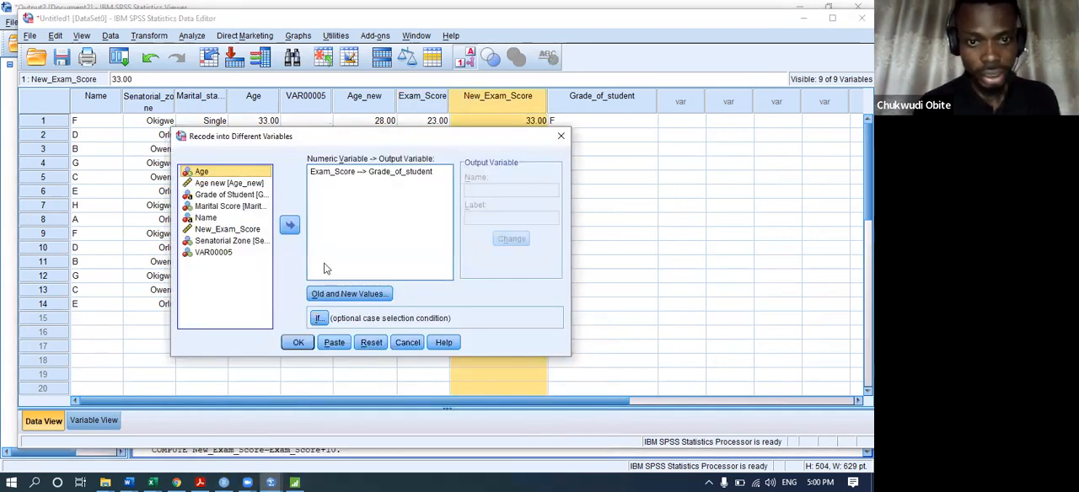
{"action": "left_click", "coordinate": [372, 342]}
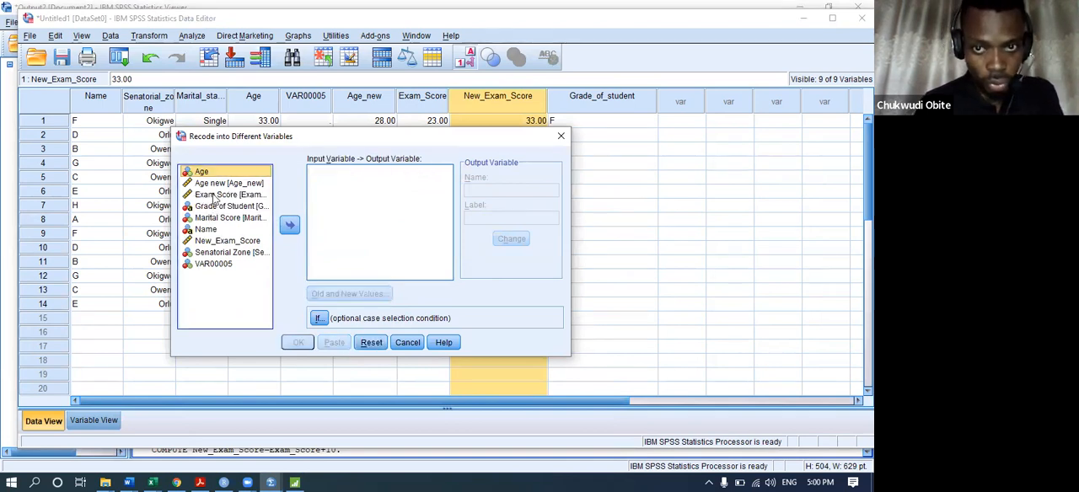
{"action": "left_click", "coordinate": [225, 241]}
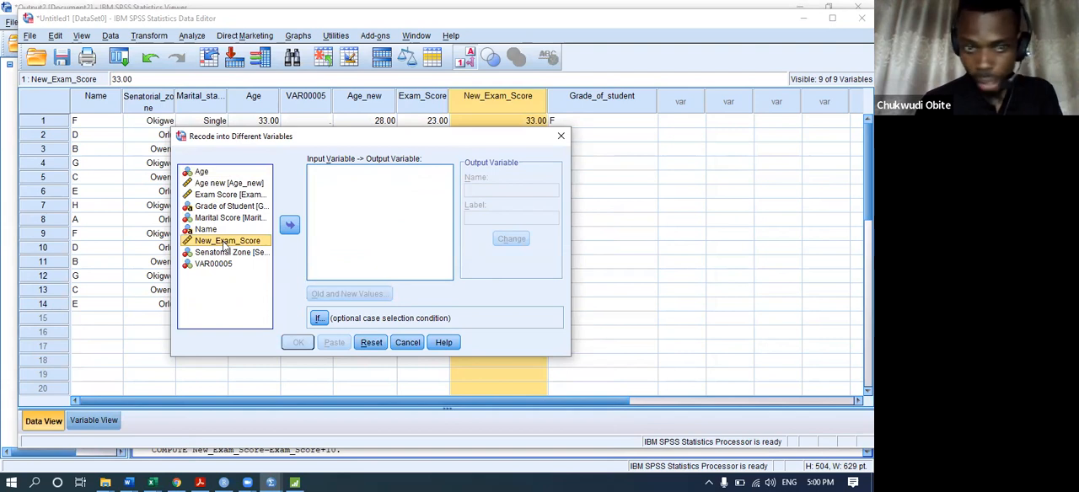
{"action": "left_click", "coordinate": [289, 224]}
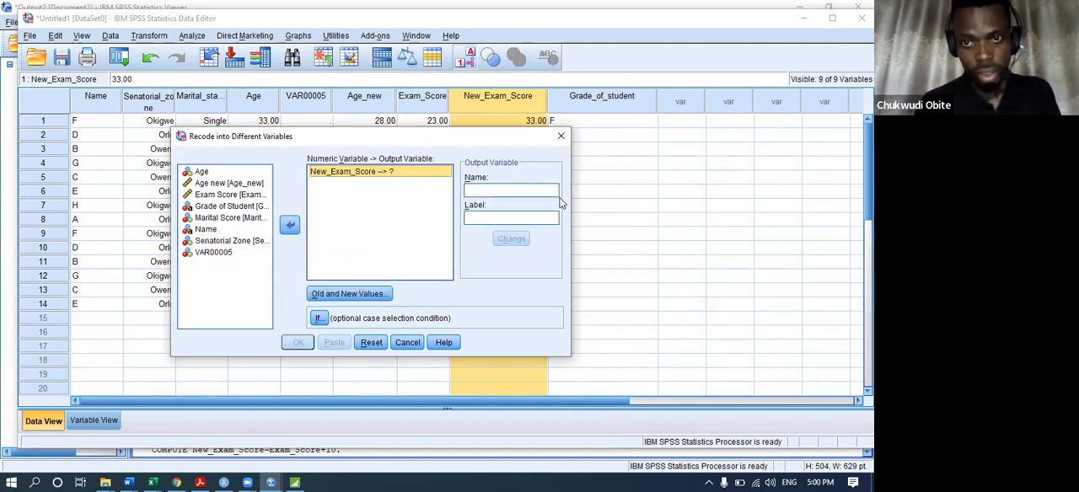
{"action": "left_click", "coordinate": [512, 192]}
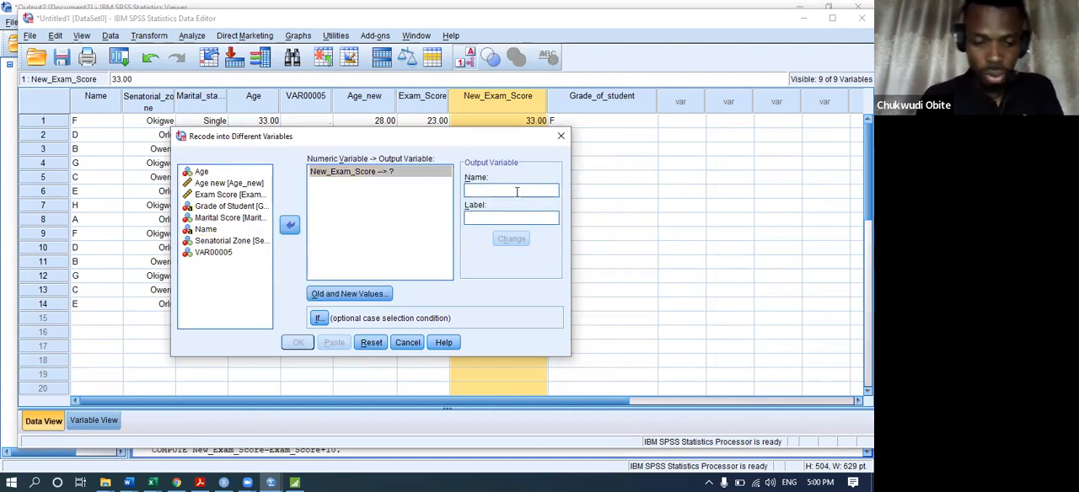
{"action": "type", "text": "gRADE"}
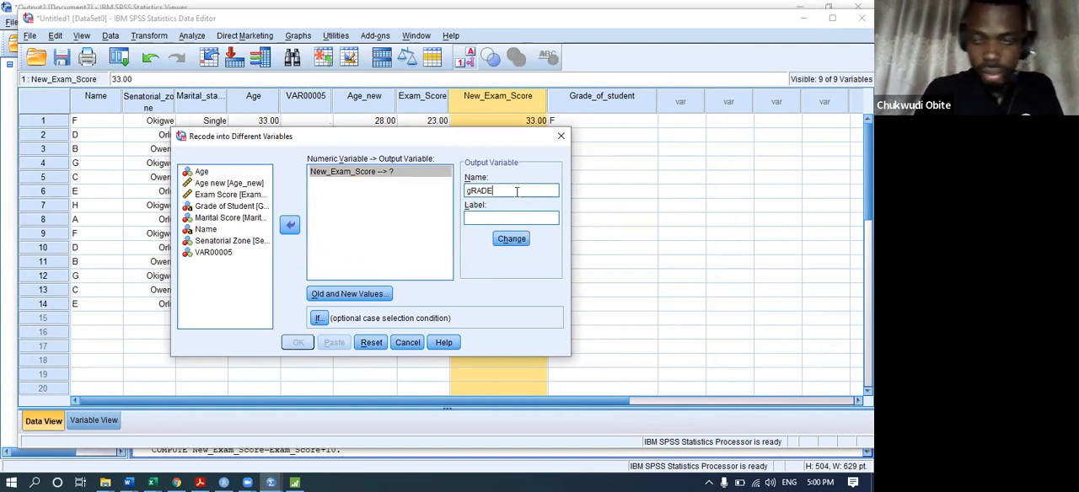
{"action": "left_click", "coordinate": [560, 136]}
Remove the Grade_of_student variable from the dataset by cutting its column.
{"action": "left_click", "coordinate": [590, 96]}
{"action": "right_click", "coordinate": [594, 96]}
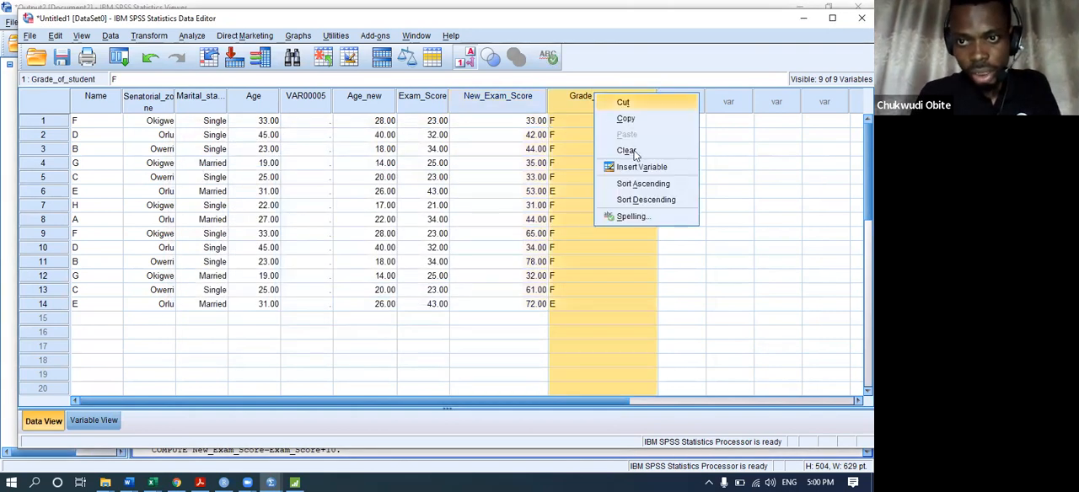
{"action": "left_click", "coordinate": [629, 105]}
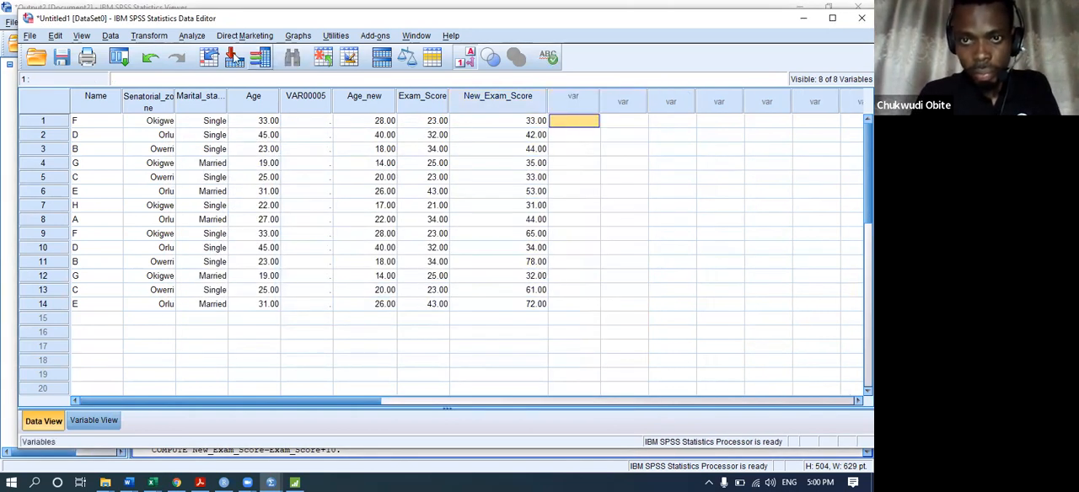
Start a Recode into Different Variables with New_Exam_Score as the input variable.
{"action": "left_click", "coordinate": [116, 37]}
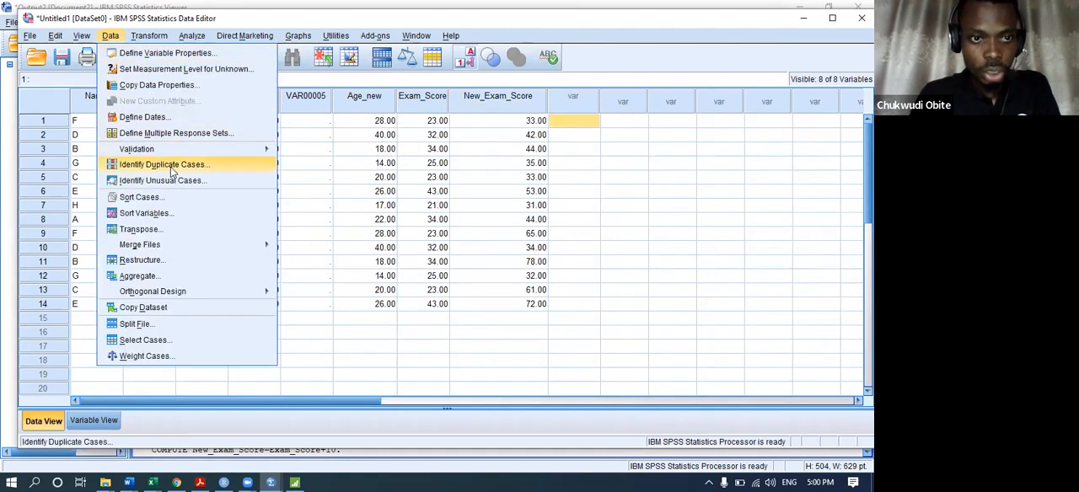
{"action": "left_click", "coordinate": [149, 35]}
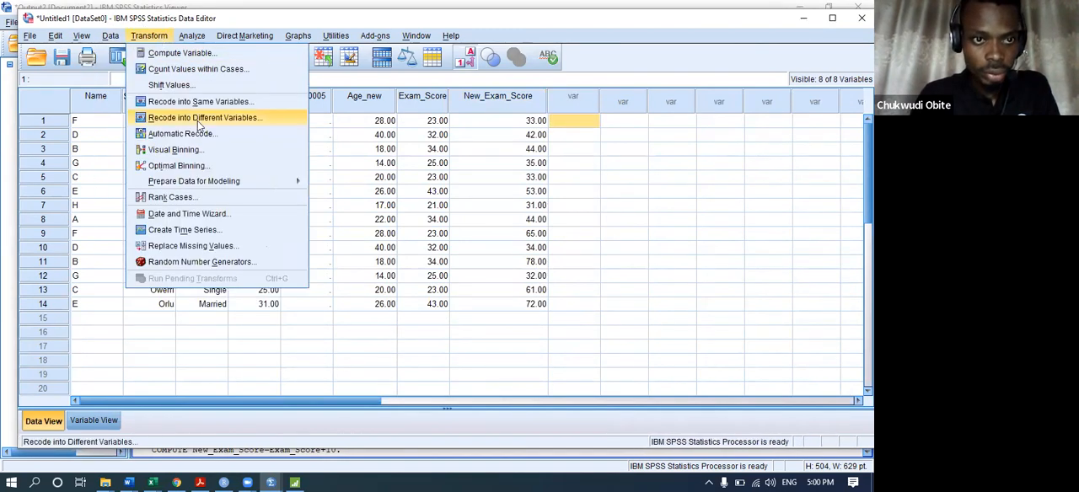
{"action": "left_click", "coordinate": [197, 120]}
{"action": "left_click", "coordinate": [303, 216]}
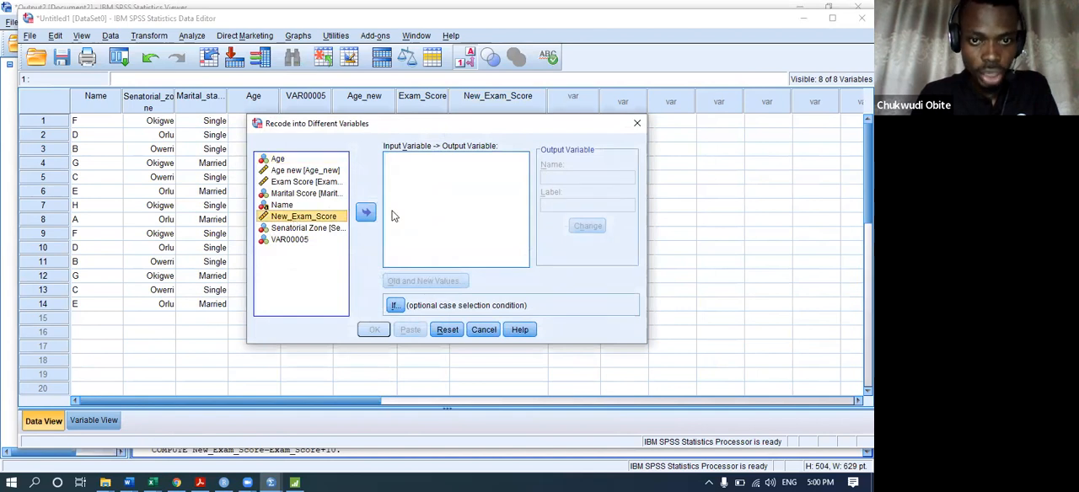
Name the output variable Grade_of_student, label it Grade of Student, and assign it to New_Exam_Score.
{"action": "left_click", "coordinate": [584, 178]}
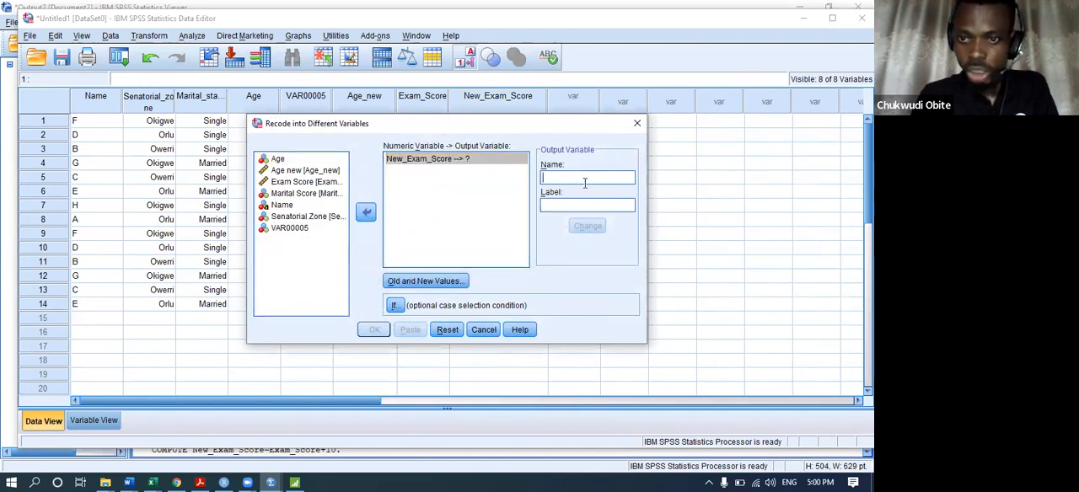
{"action": "type", "text": "Grade_"}
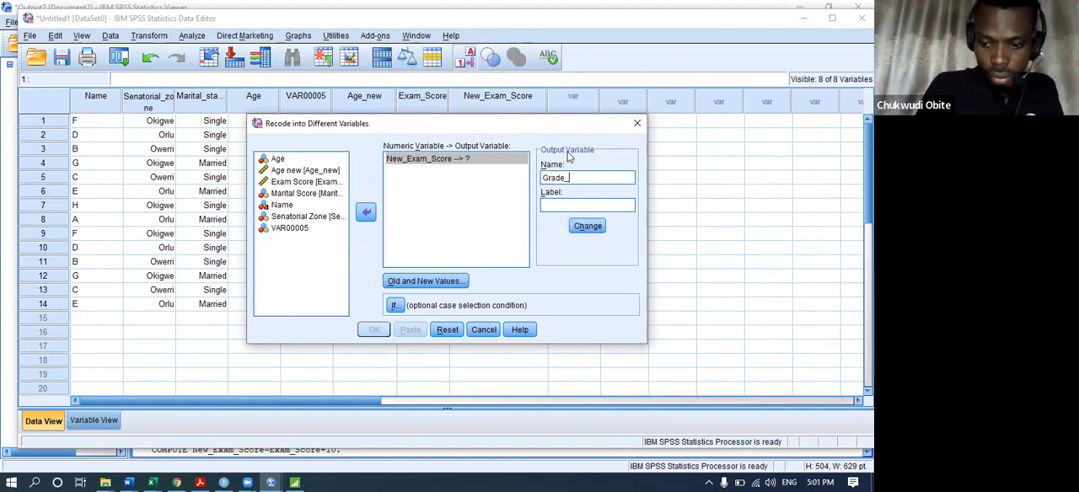
{"action": "type", "text": "of_student"}
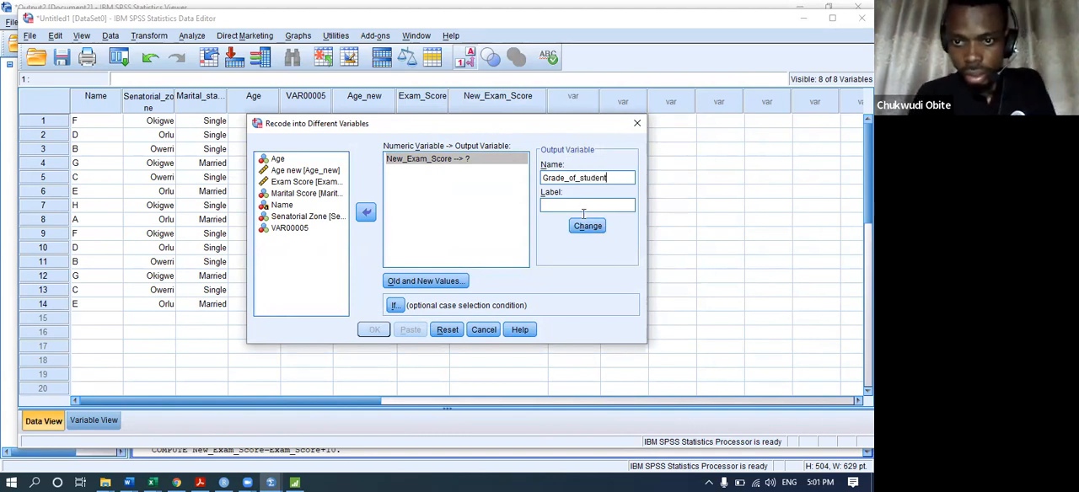
{"action": "left_click", "coordinate": [588, 204]}
{"action": "type", "text": "Grade of Student"}
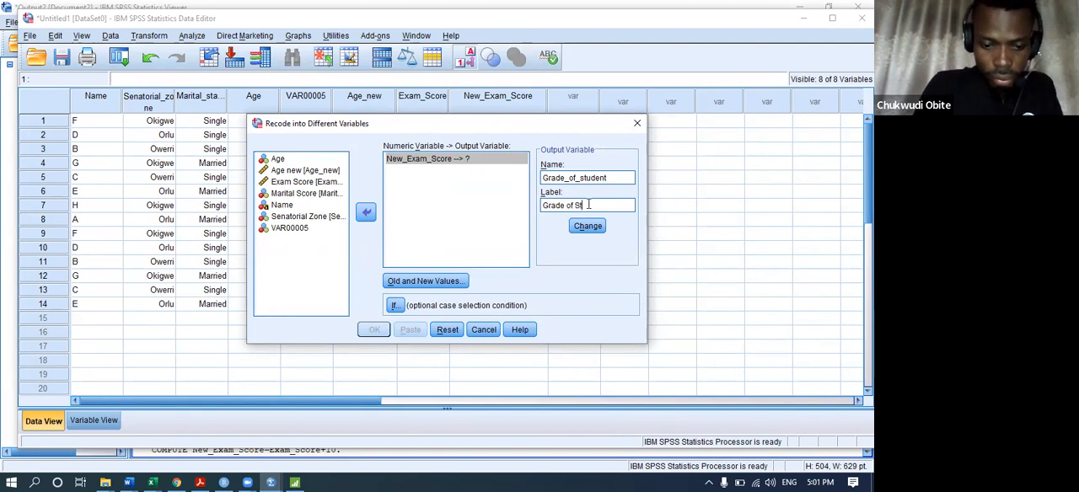
{"action": "left_click", "coordinate": [587, 226]}
Make the recode output a string variable and add a rule turning 70 through highest into A.
{"action": "left_click", "coordinate": [425, 282]}
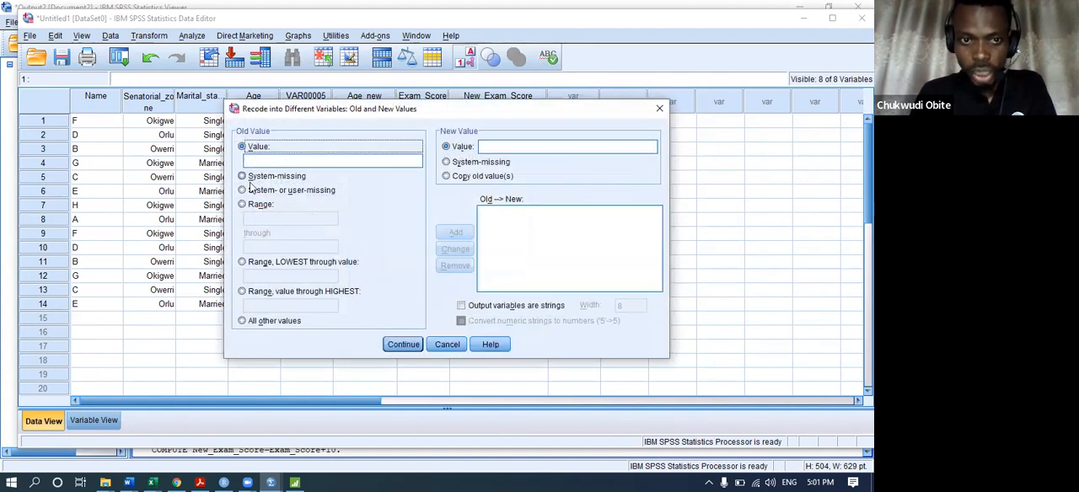
{"action": "left_click", "coordinate": [265, 292]}
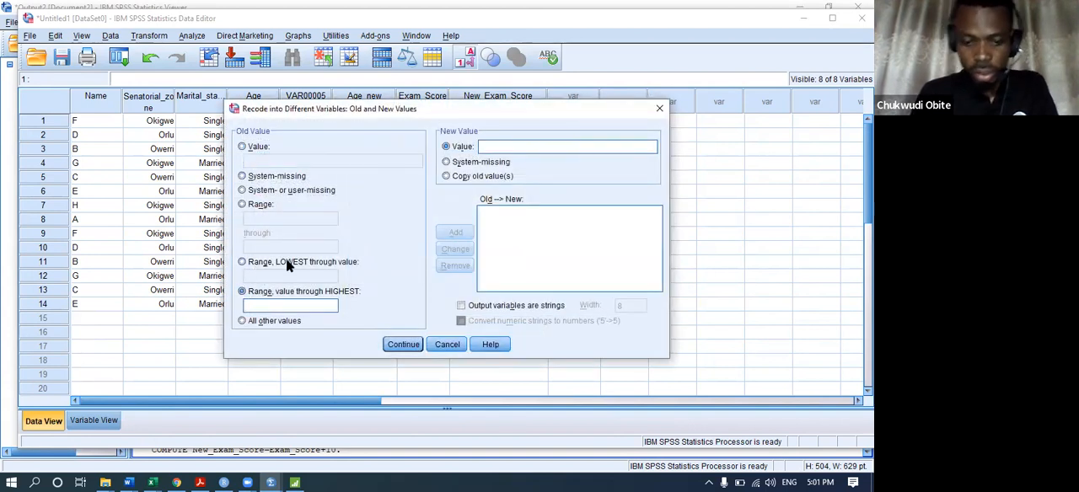
{"action": "type", "text": "70"}
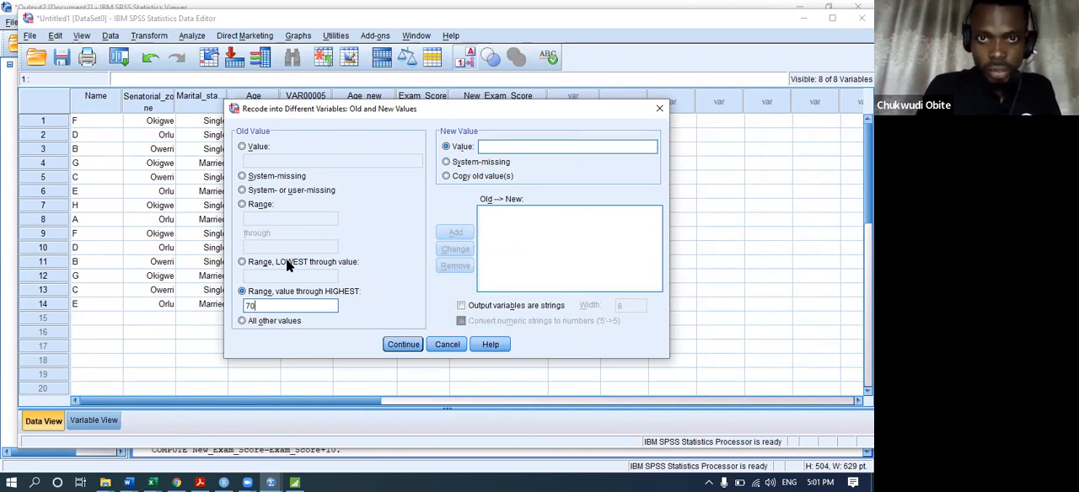
{"action": "left_click", "coordinate": [499, 145]}
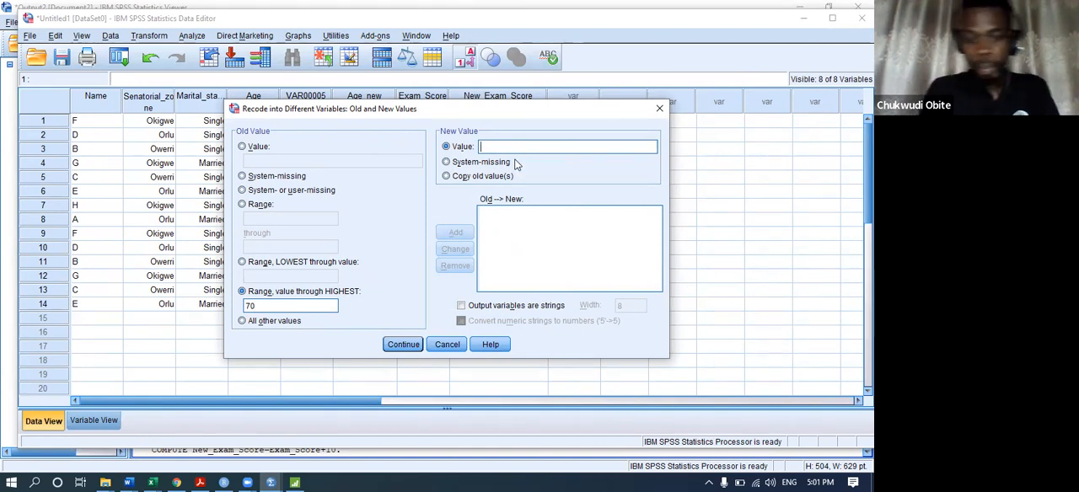
{"action": "left_click", "coordinate": [461, 306]}
{"action": "type", "text": "A"}
{"action": "left_click", "coordinate": [455, 233]}
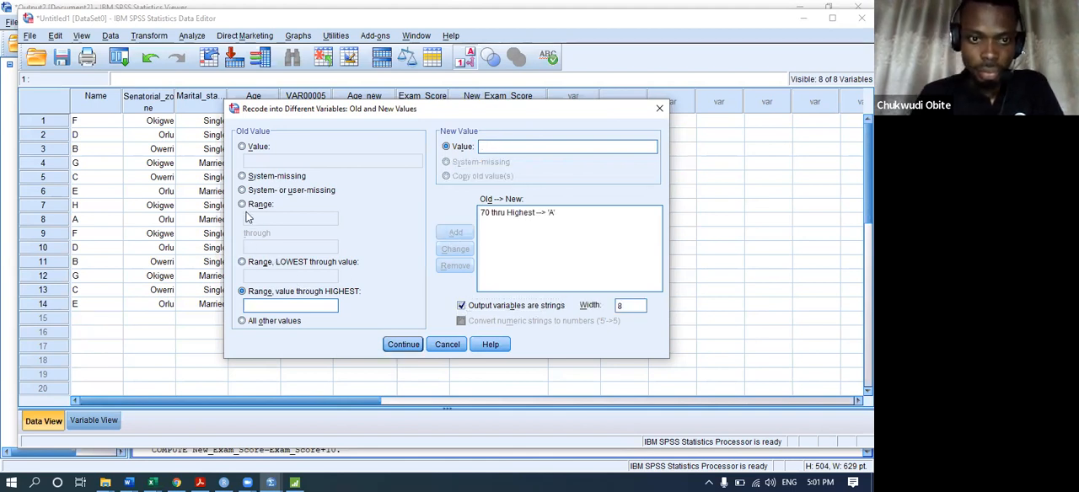
Add recode rules turning 60 through 69 into B and 50 through 59 into C.
{"action": "left_click", "coordinate": [256, 204]}
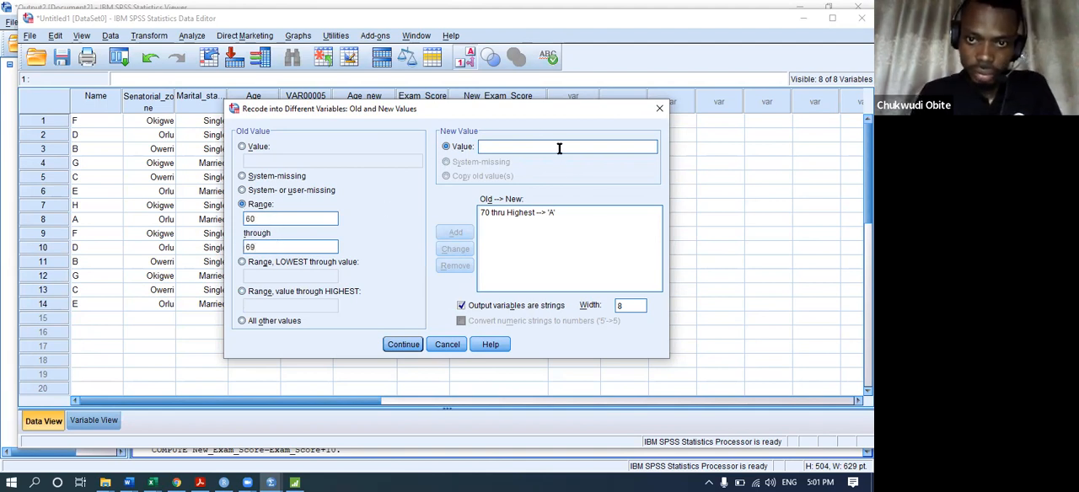
{"action": "type", "text": "B"}
{"action": "left_click", "coordinate": [456, 233]}
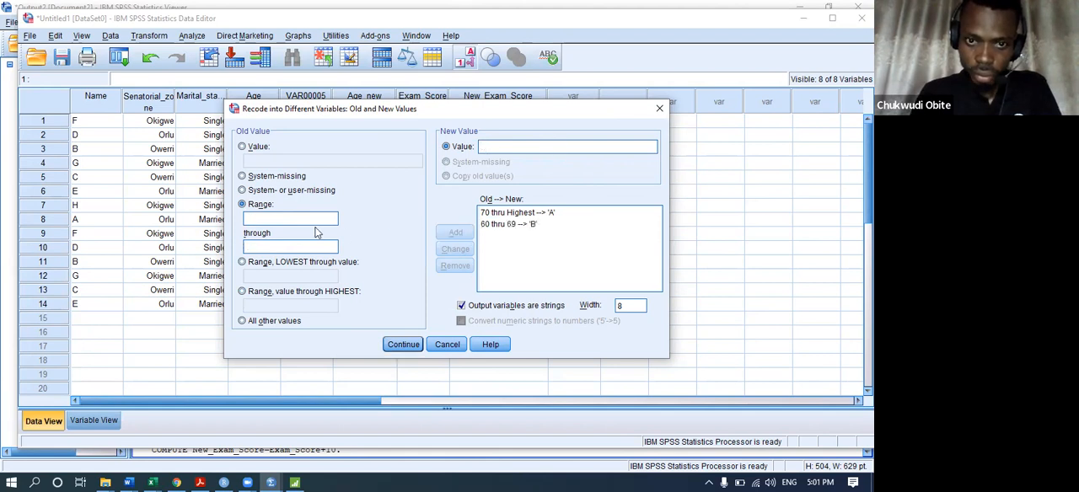
{"action": "type", "text": "50"}
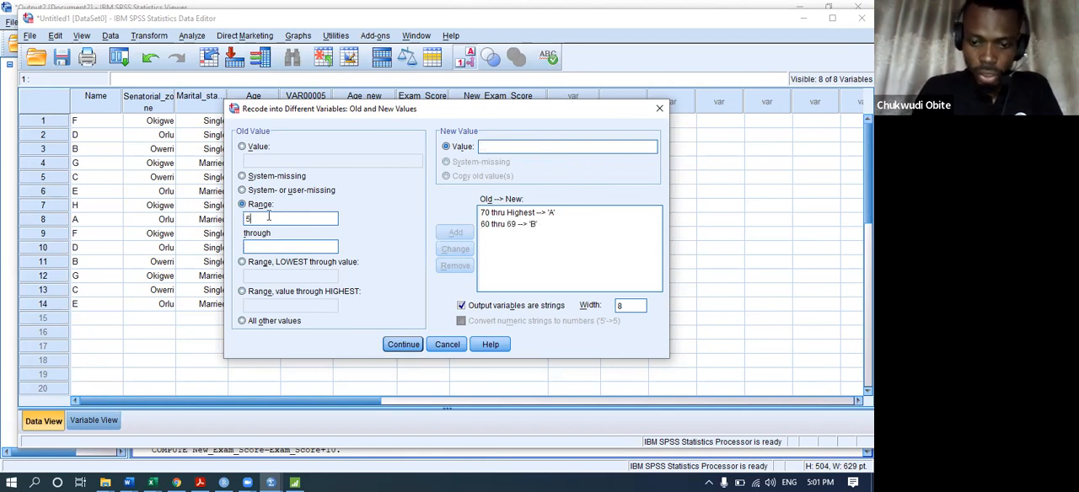
{"action": "left_click", "coordinate": [279, 247]}
{"action": "type", "text": "59"}
{"action": "left_click", "coordinate": [614, 147]}
{"action": "type", "text": "C"}
{"action": "left_click", "coordinate": [452, 233]}
Add recode rules turning 45 through 49 into D and 40 through 44 into E.
{"action": "left_click", "coordinate": [253, 219]}
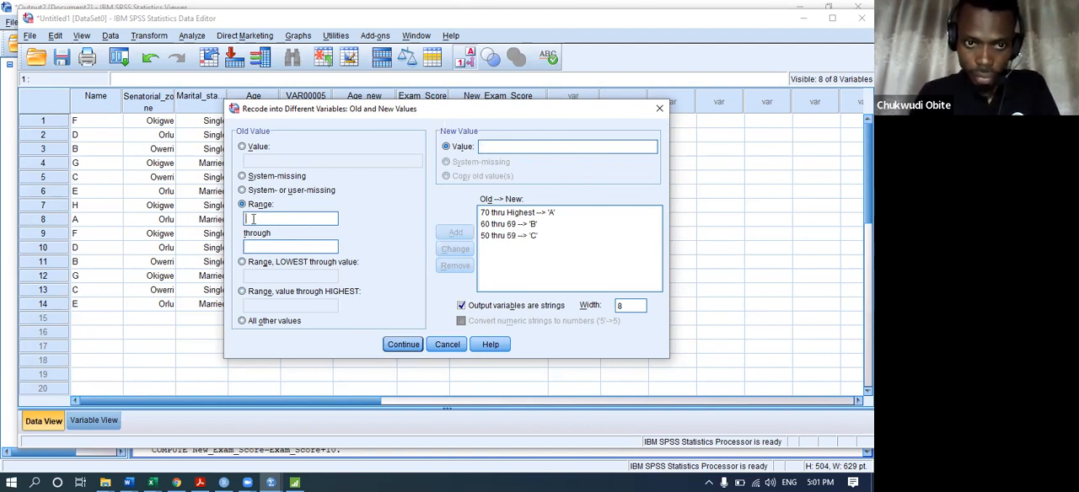
{"action": "type", "text": "45"}
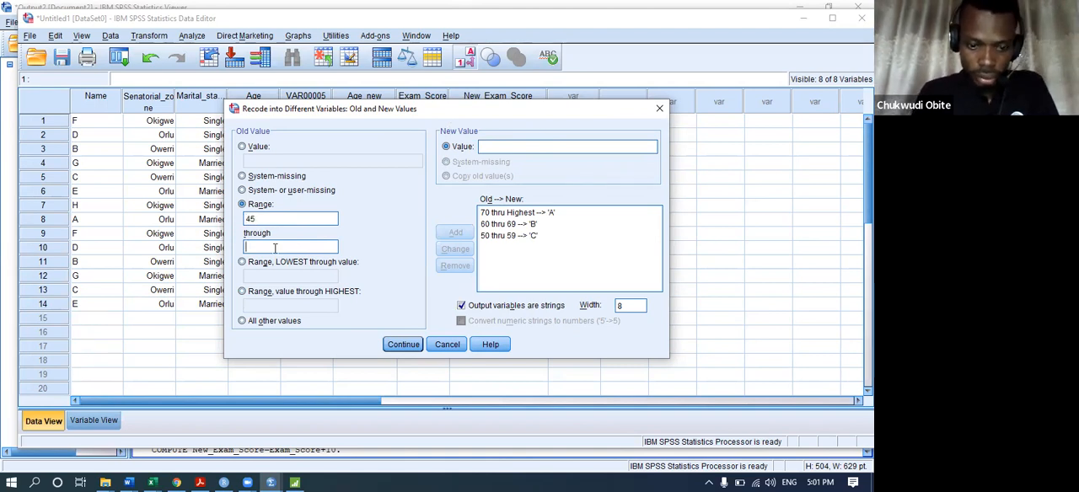
{"action": "left_click", "coordinate": [512, 149]}
{"action": "type", "text": "D"}
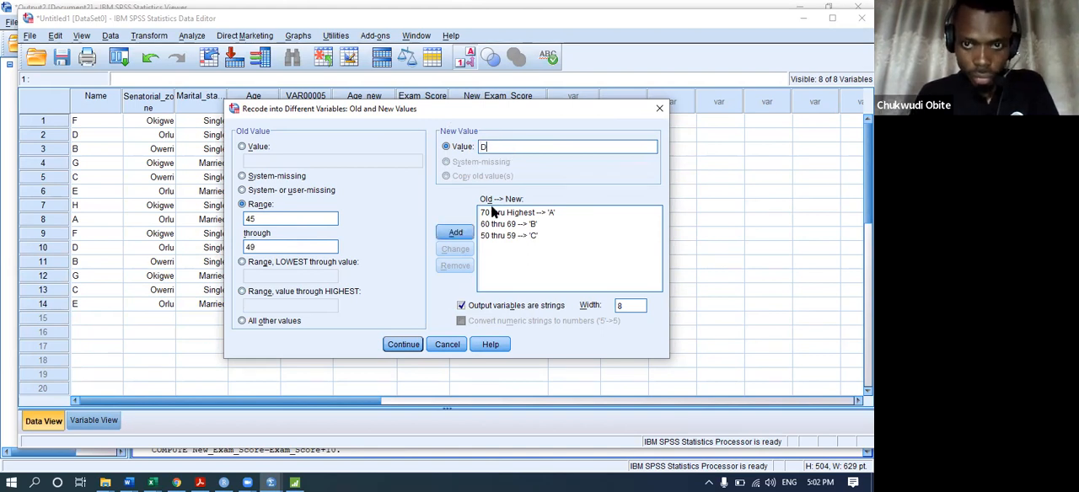
{"action": "left_click", "coordinate": [454, 233]}
{"action": "left_click", "coordinate": [300, 221]}
{"action": "type", "text": "40"}
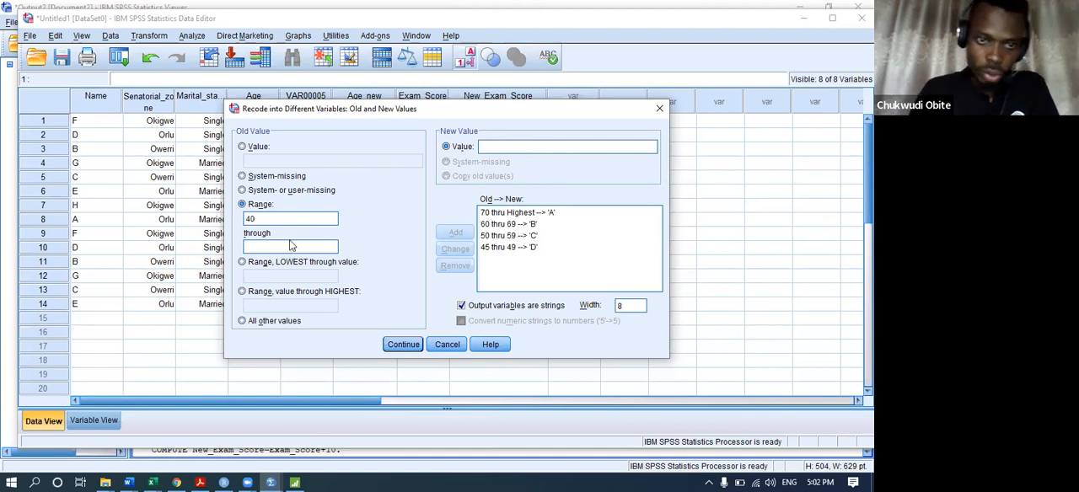
{"action": "left_click", "coordinate": [290, 243]}
{"action": "type", "text": "44"}
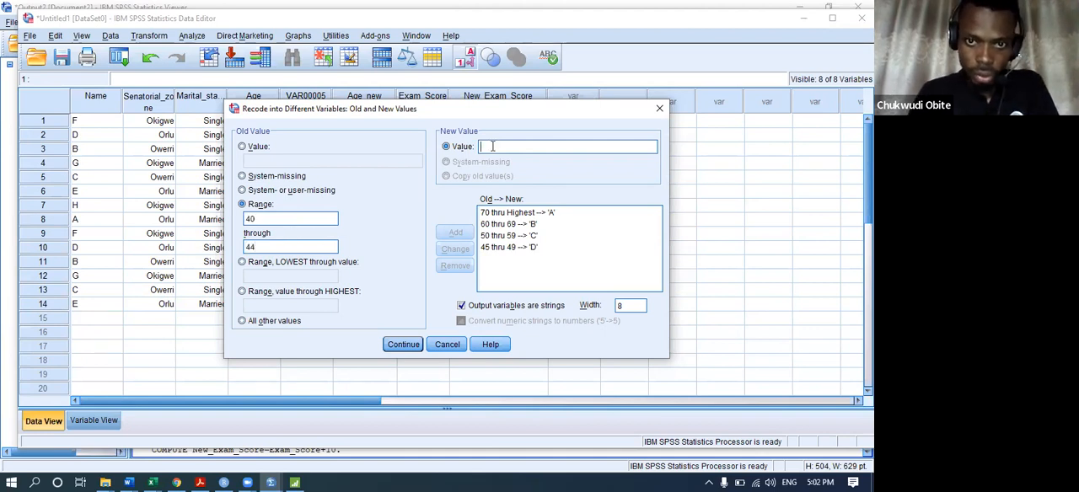
{"action": "type", "text": "E"}
{"action": "left_click", "coordinate": [455, 231]}
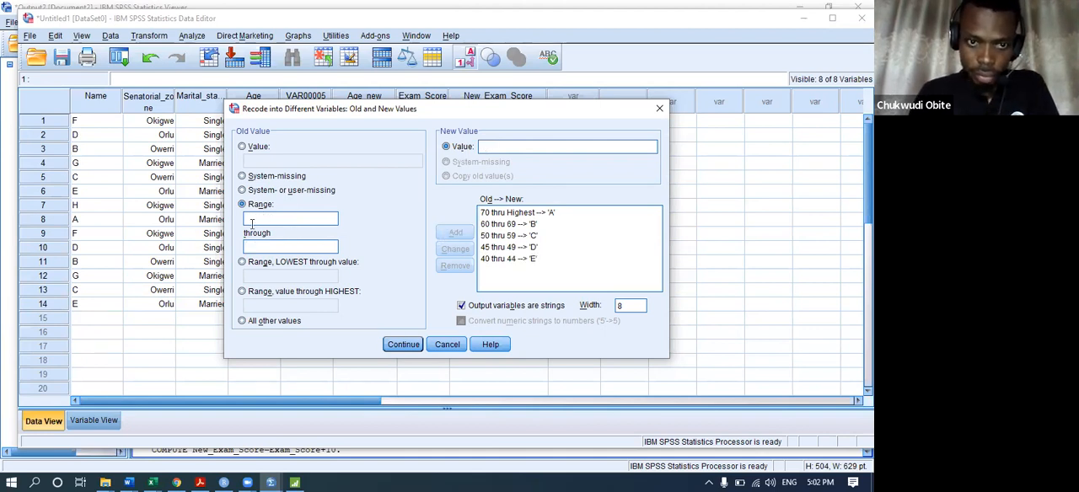
Add a rule turning lowest through 39 into F and run the recode into Grade_of_student.
{"action": "left_click", "coordinate": [277, 264]}
{"action": "left_click", "coordinate": [281, 277]}
{"action": "type", "text": "39"}
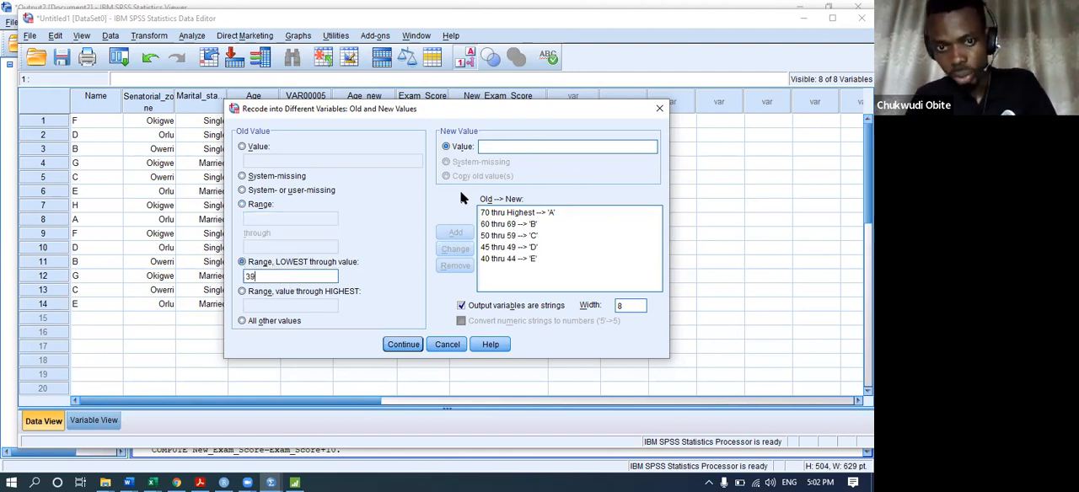
{"action": "type", "text": "F"}
{"action": "left_click", "coordinate": [455, 232]}
{"action": "left_click", "coordinate": [403, 344]}
{"action": "left_click", "coordinate": [373, 330]}
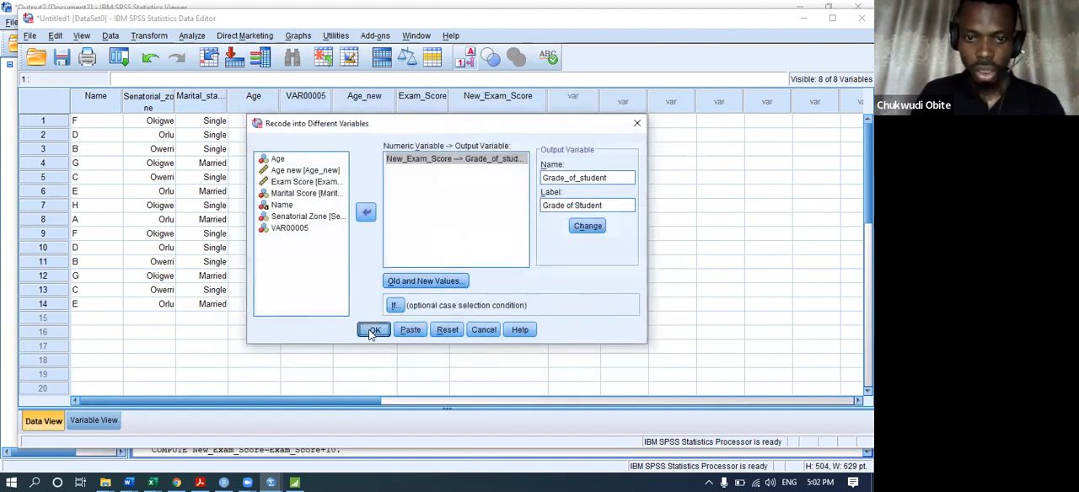
Return to the Untitled1 data and compare New_Exam_Score with Grade_of_student in rows 1, 2, 9, 11, 12 and 14.
{"action": "mouse_move", "coordinate": [271, 481]}
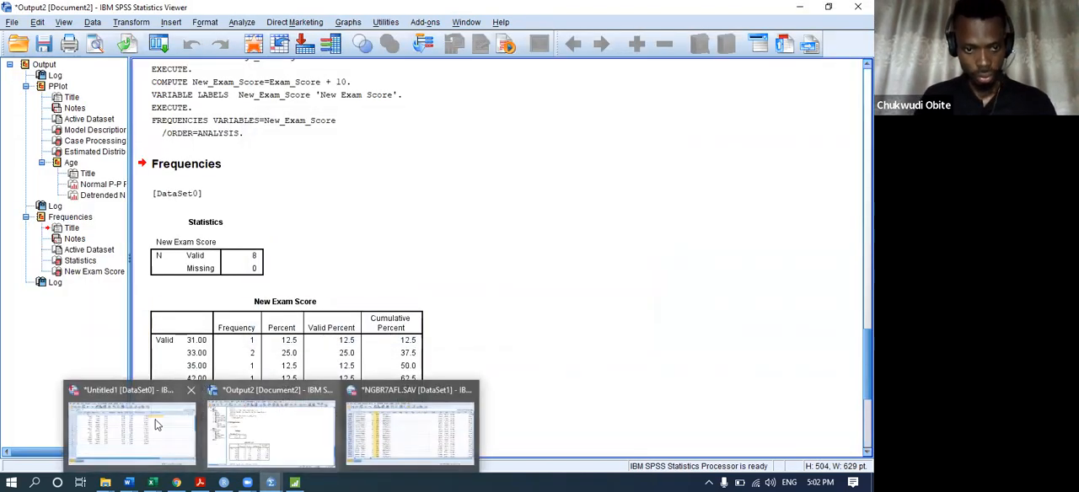
{"action": "left_click", "coordinate": [154, 422]}
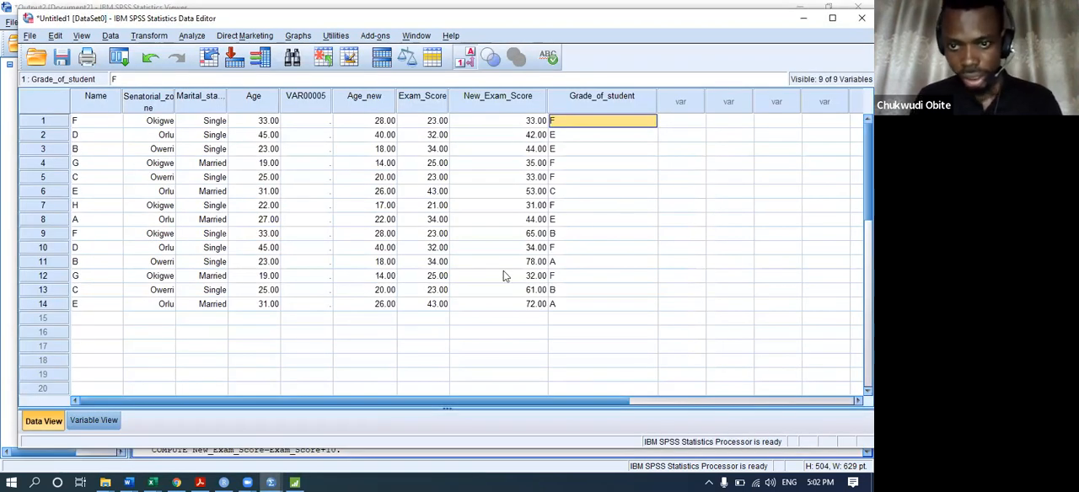
{"action": "left_click", "coordinate": [518, 120]}
{"action": "left_click", "coordinate": [563, 123]}
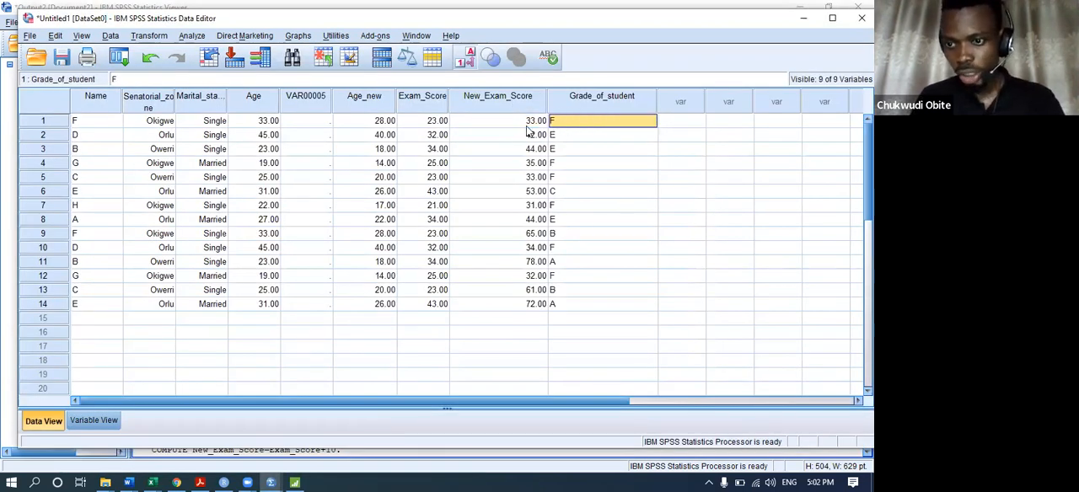
{"action": "left_click", "coordinate": [523, 134]}
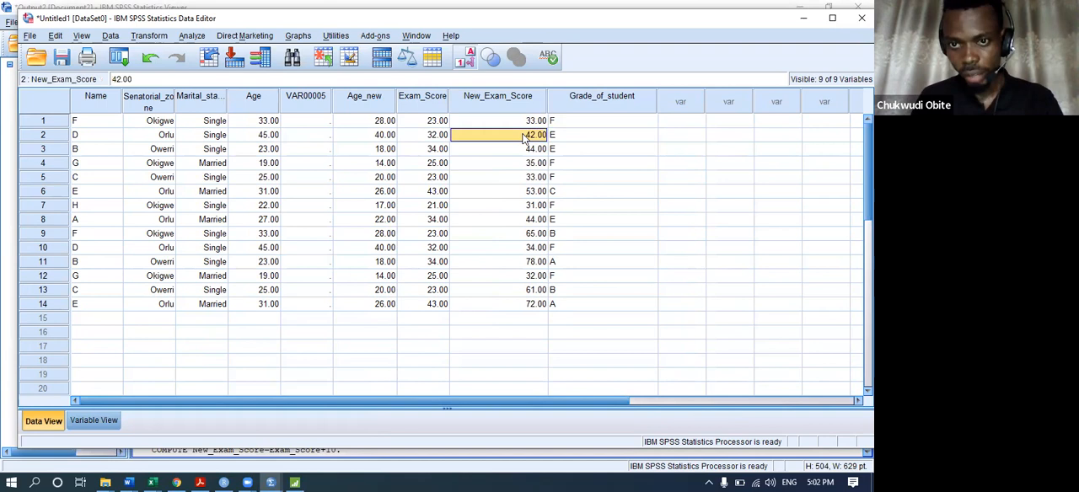
{"action": "left_click", "coordinate": [580, 140]}
{"action": "left_click", "coordinate": [529, 235]}
{"action": "left_click", "coordinate": [552, 234]}
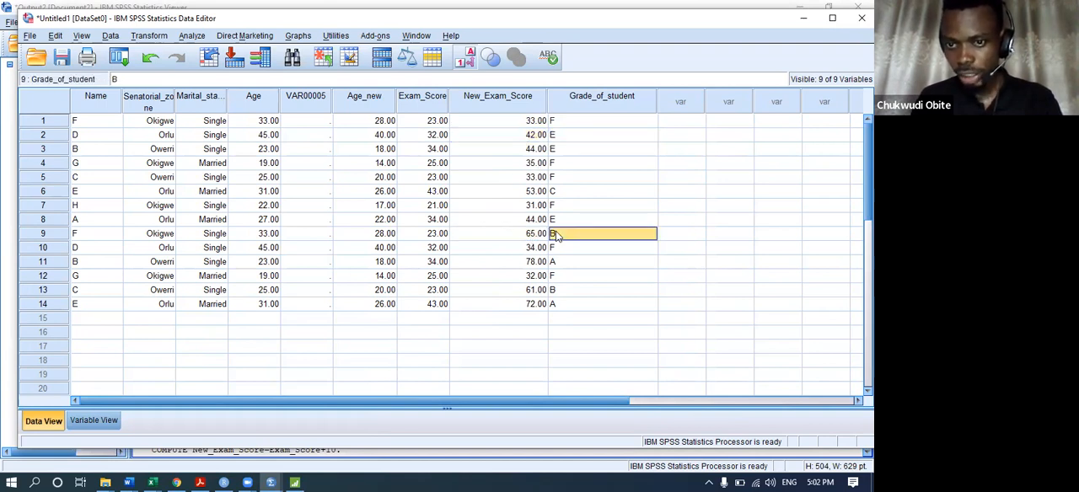
{"action": "left_click", "coordinate": [526, 278]}
{"action": "left_click", "coordinate": [563, 278]}
{"action": "left_click", "coordinate": [523, 261]}
{"action": "left_click", "coordinate": [579, 264]}
{"action": "left_click", "coordinate": [527, 307]}
{"action": "left_click", "coordinate": [558, 307]}
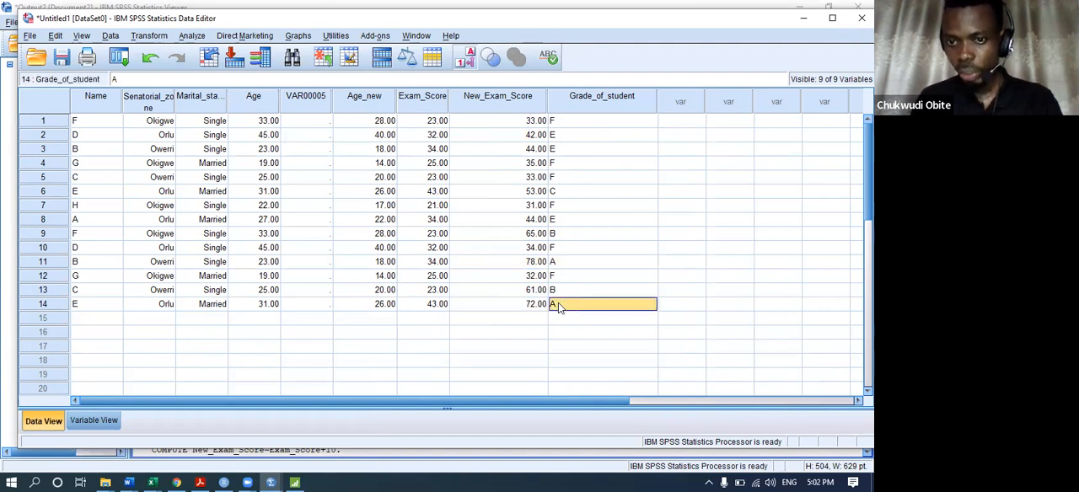
Review the letter grades down the Grade_of_student column.
{"action": "left_click", "coordinate": [570, 248]}
{"action": "left_click", "coordinate": [562, 124]}
{"action": "left_click", "coordinate": [566, 149]}
{"action": "left_click", "coordinate": [573, 177]}
{"action": "left_click", "coordinate": [583, 220]}
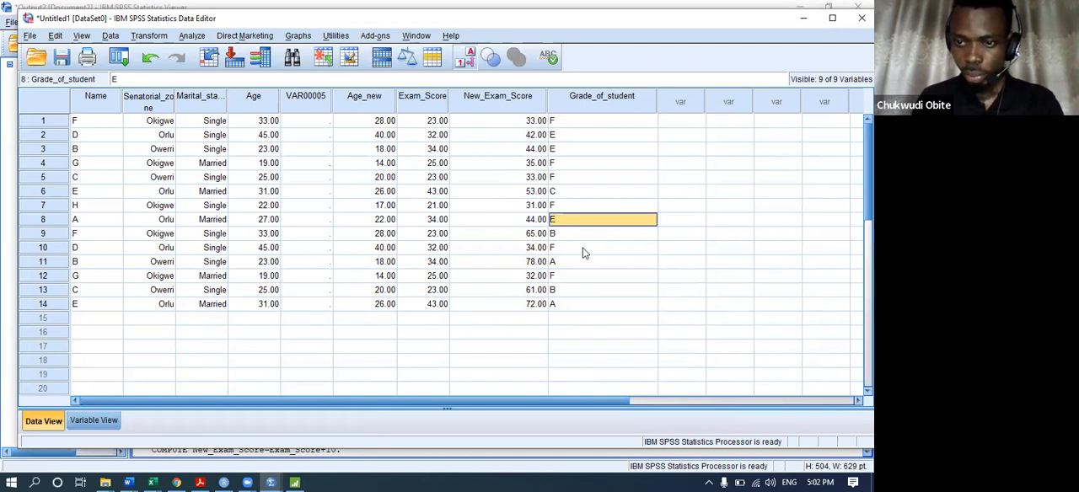
{"action": "left_click", "coordinate": [583, 248]}
{"action": "left_click", "coordinate": [579, 276]}
{"action": "left_click", "coordinate": [575, 304]}
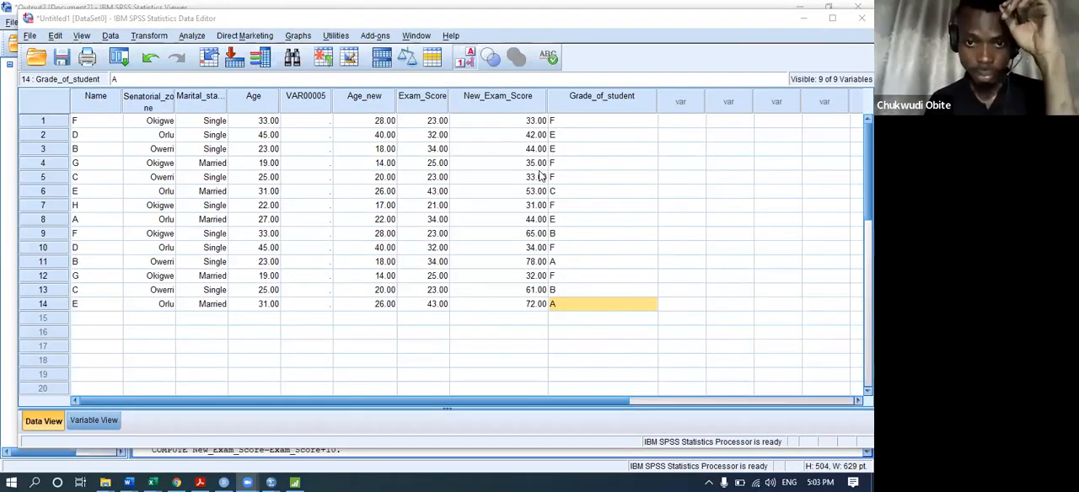
{"action": "left_click", "coordinate": [583, 97]}
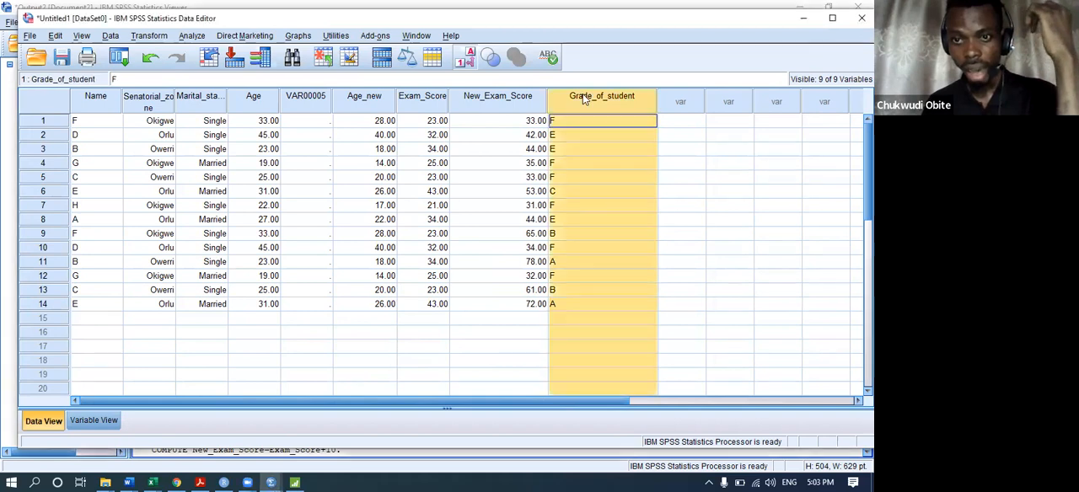
{"action": "left_click", "coordinate": [599, 140]}
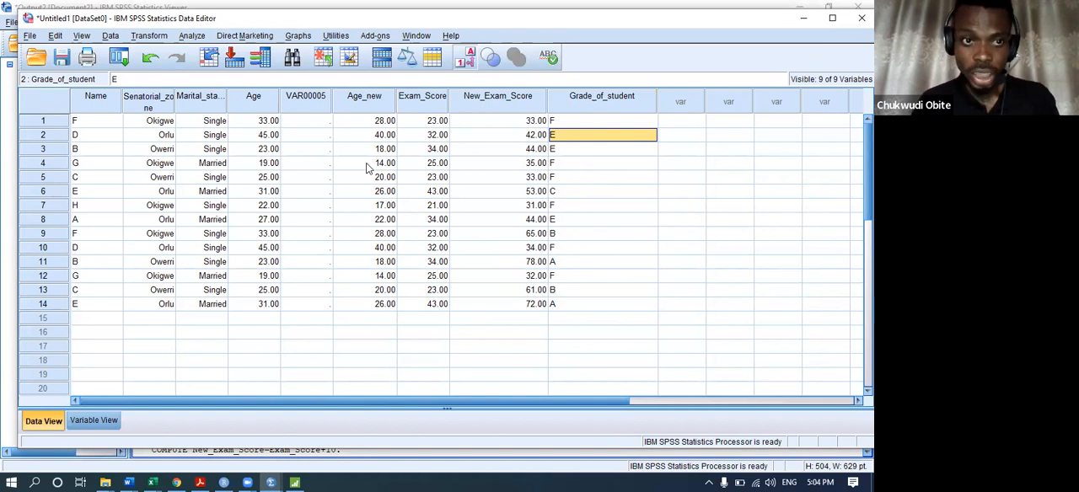
Start a recode into the same variable for Grade of Student and bring up its old and new values.
{"action": "left_click", "coordinate": [148, 36]}
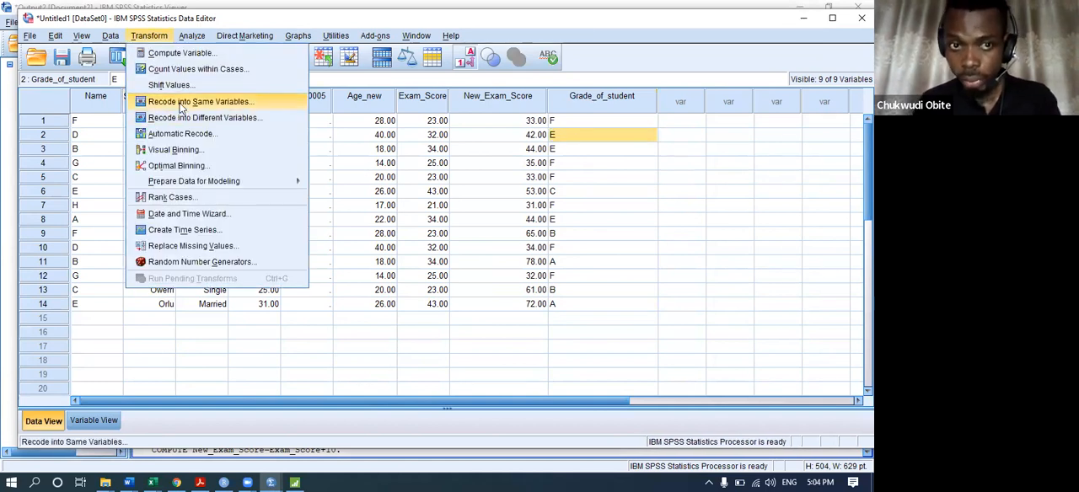
{"action": "left_click", "coordinate": [180, 102]}
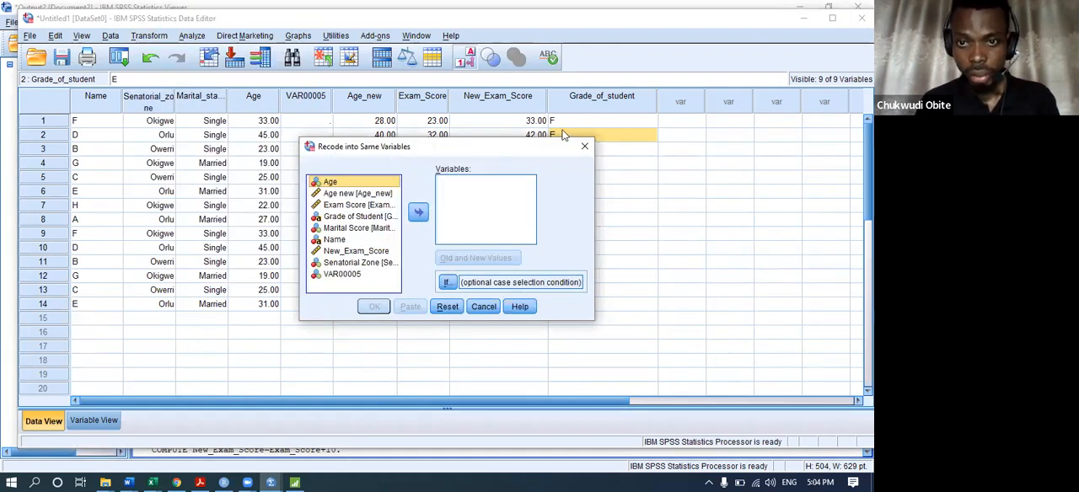
{"action": "left_click", "coordinate": [331, 217]}
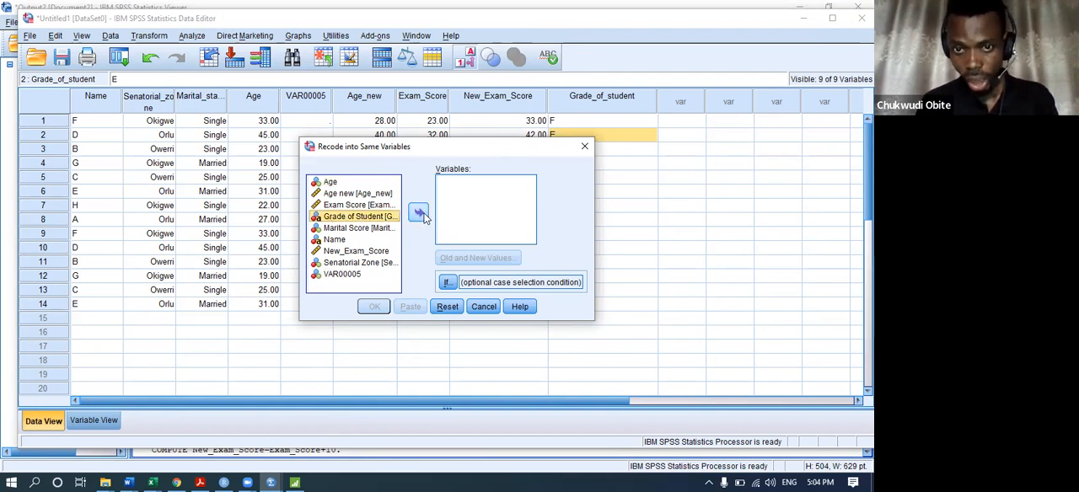
{"action": "left_click", "coordinate": [419, 212]}
{"action": "left_click", "coordinate": [459, 263]}
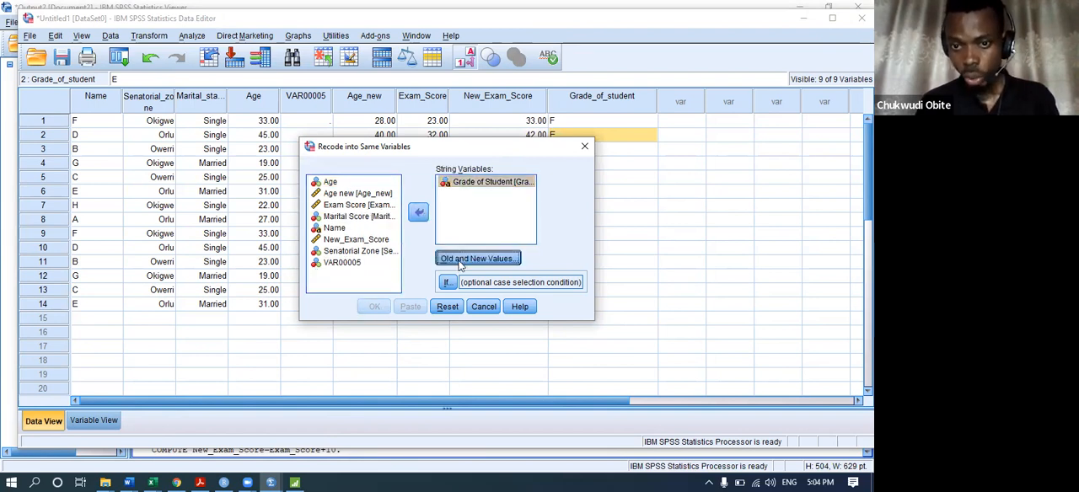
Add a rule recoding the grade F into E and run the recode on Grade of Student.
{"action": "left_click", "coordinate": [270, 162]}
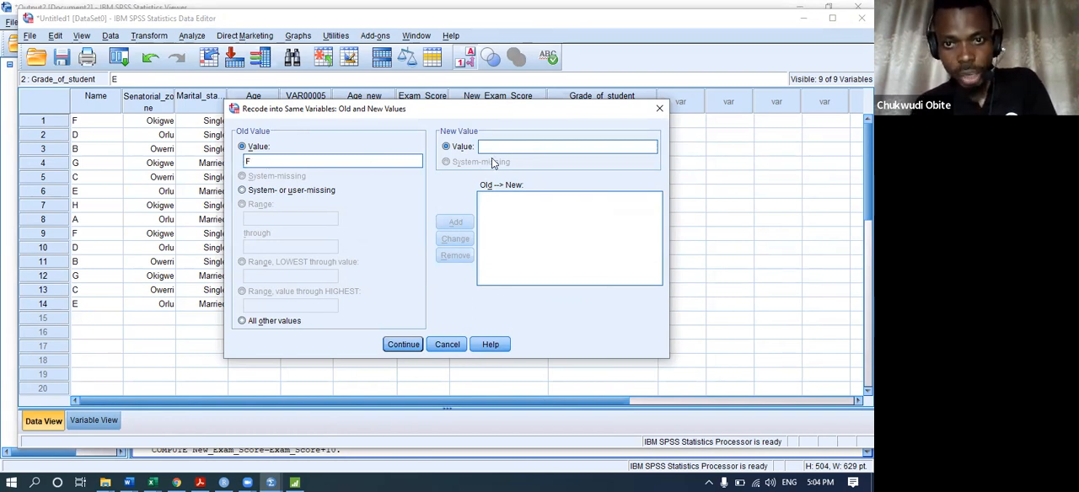
{"action": "type", "text": "E"}
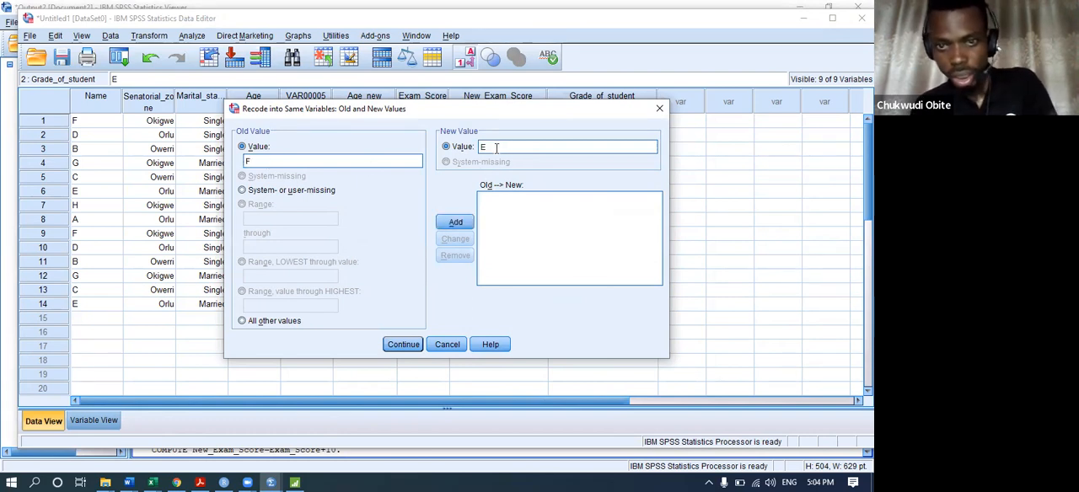
{"action": "left_click", "coordinate": [454, 223]}
{"action": "mouse_move", "coordinate": [497, 109]}
{"action": "left_mouse_down"}
{"action": "mouse_move", "coordinate": [488, 239]}
{"action": "mouse_move", "coordinate": [462, 226]}
{"action": "mouse_move", "coordinate": [480, 111]}
{"action": "left_mouse_up"}
{"action": "left_click", "coordinate": [423, 348]}
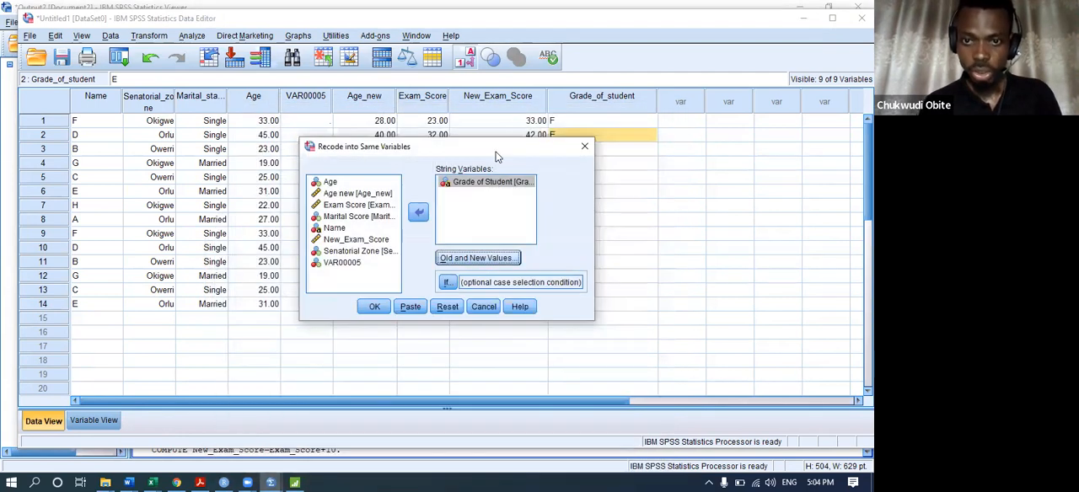
{"action": "left_click_drag", "start_coordinate": [422, 184], "coordinate": [297, 204]}
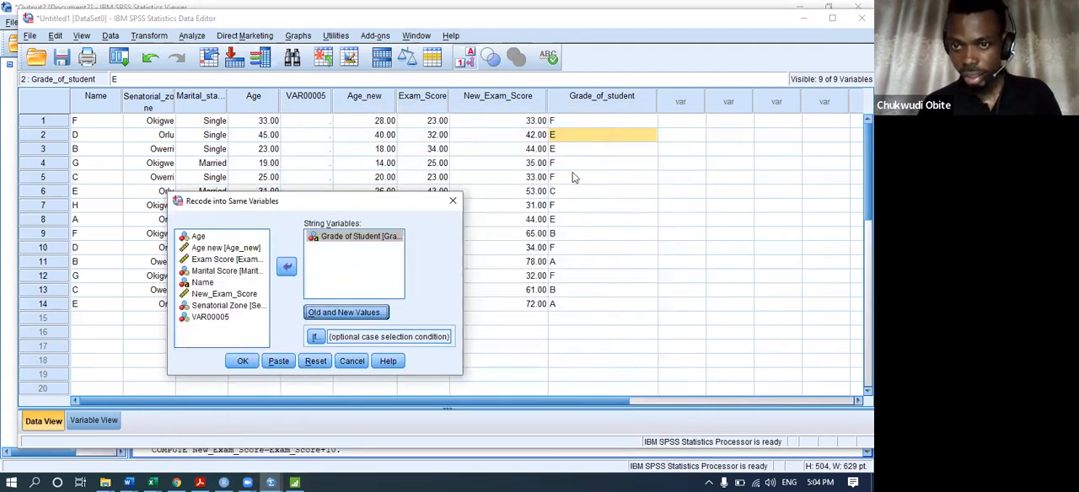
{"action": "left_click", "coordinate": [243, 361]}
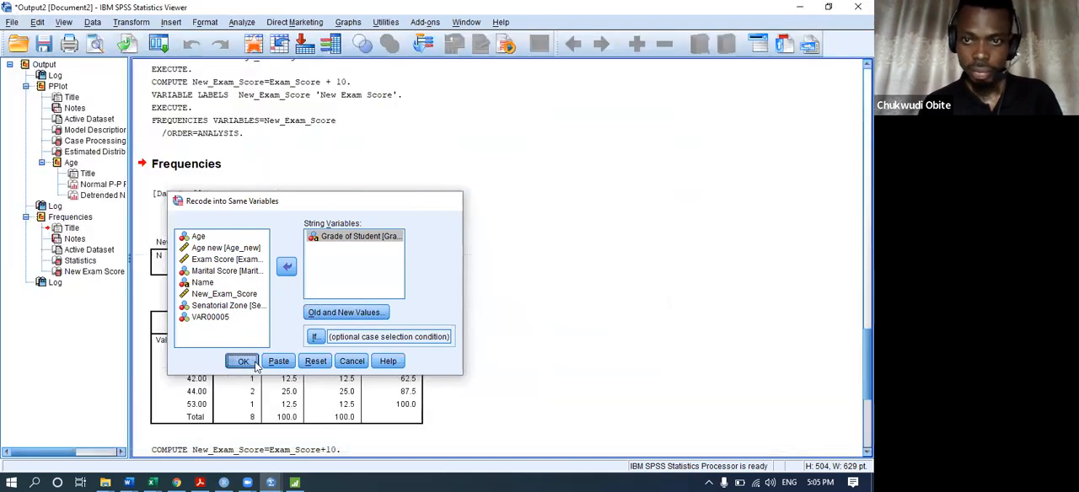
Return to the Untitled1 data and check the grades in Grade_of_student, including rows 2, 9 and 11.
{"action": "mouse_move", "coordinate": [271, 477]}
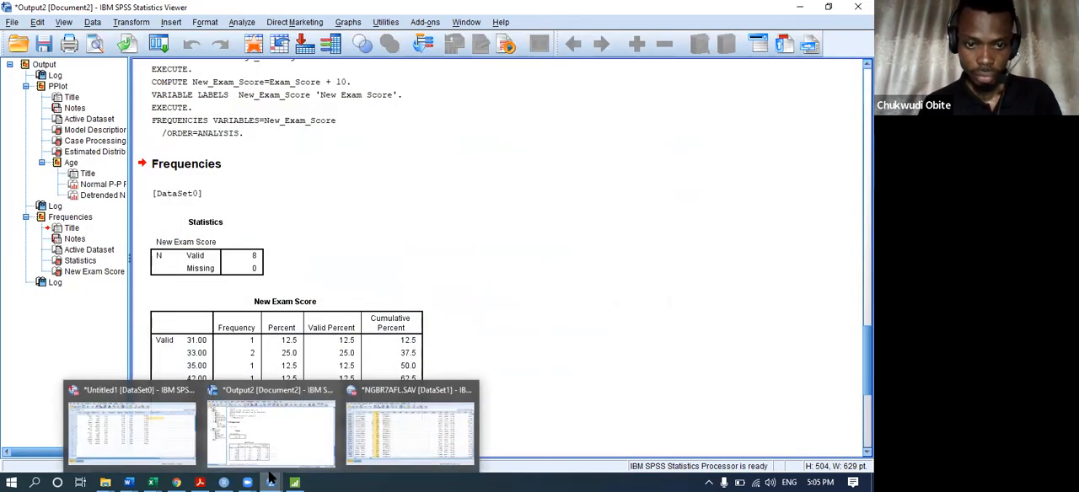
{"action": "left_click", "coordinate": [152, 422]}
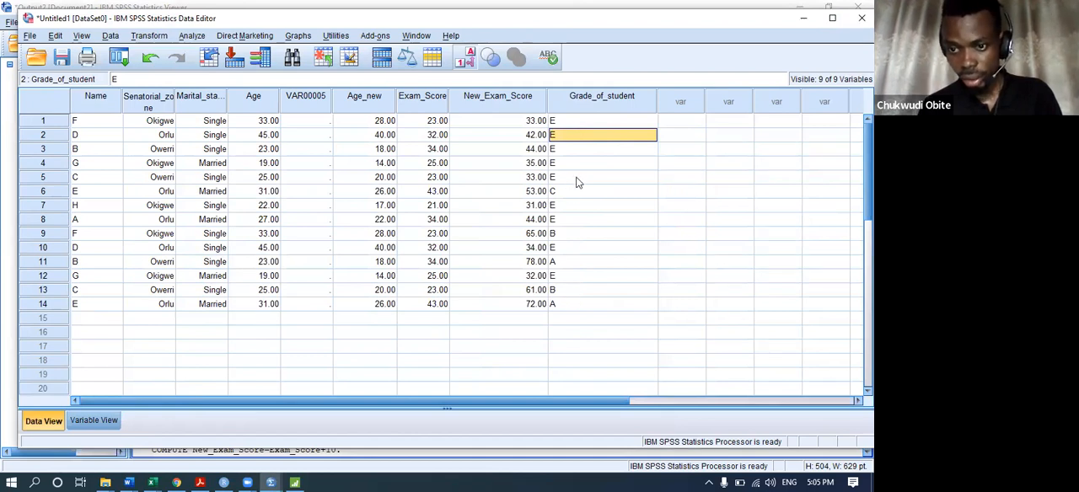
{"action": "left_click", "coordinate": [582, 262]}
{"action": "left_click", "coordinate": [581, 235]}
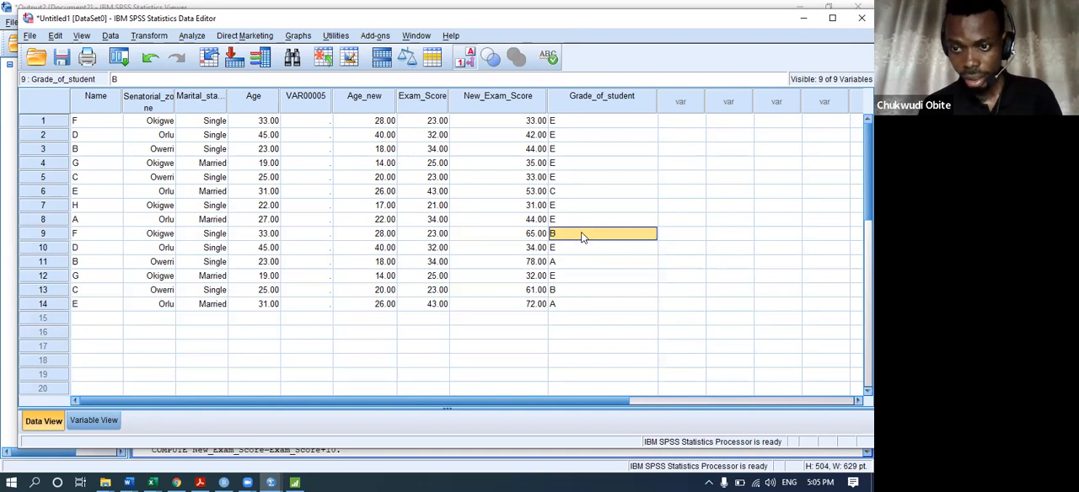
{"action": "left_click", "coordinate": [566, 136]}
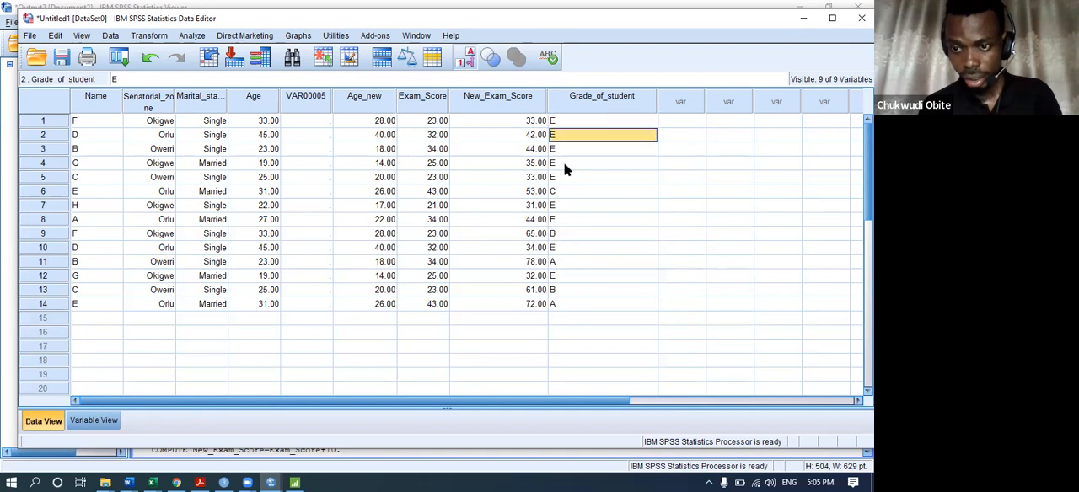
{"action": "left_click", "coordinate": [507, 97]}
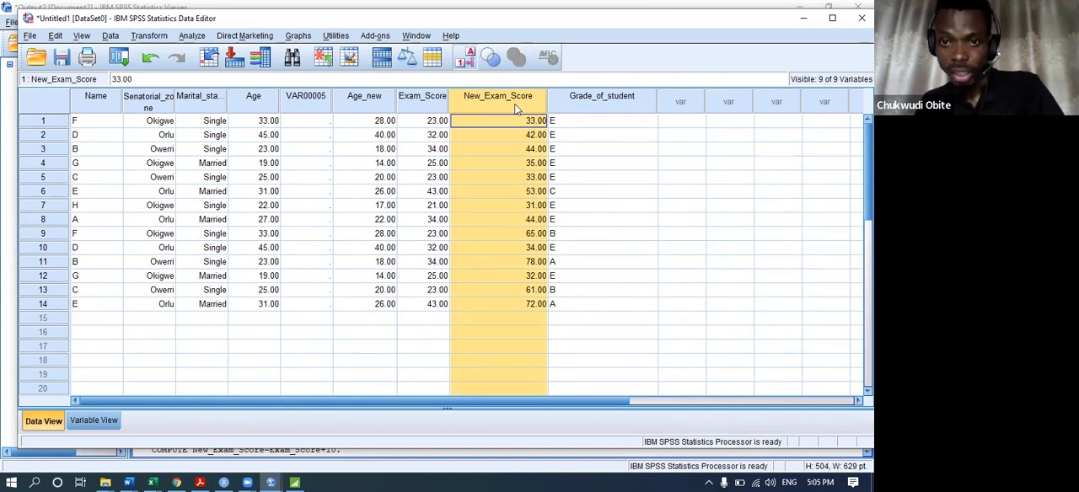
{"action": "left_click", "coordinate": [162, 39]}
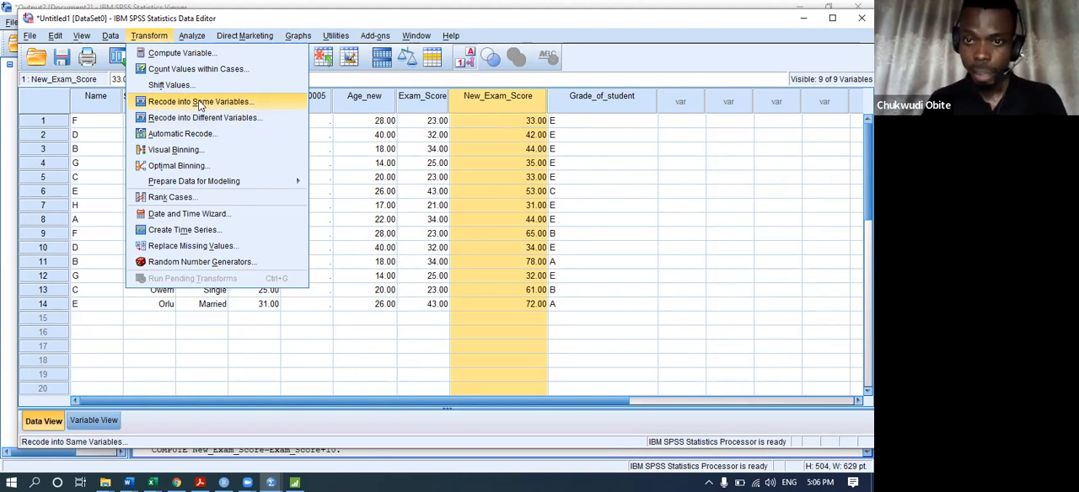
{"action": "left_click", "coordinate": [577, 148]}
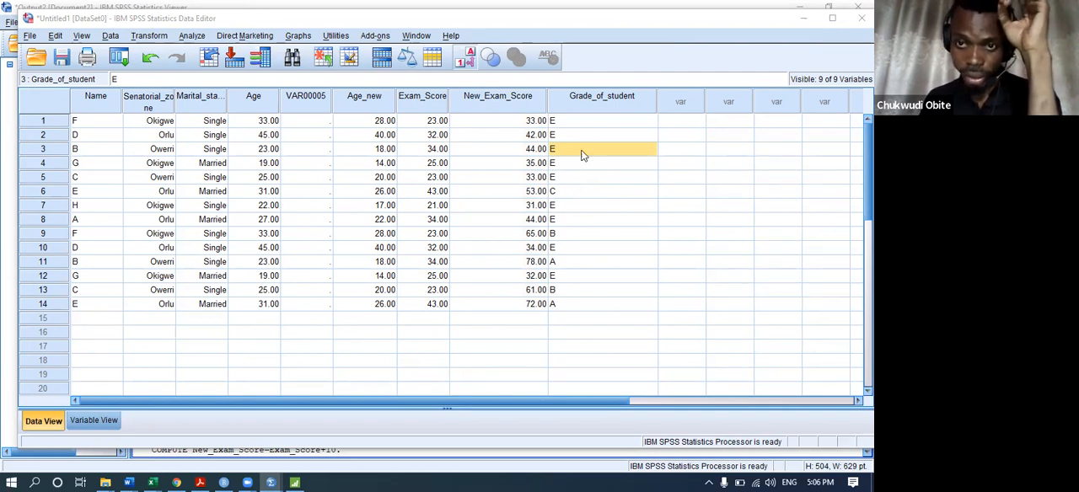
{"action": "left_click", "coordinate": [148, 35]}
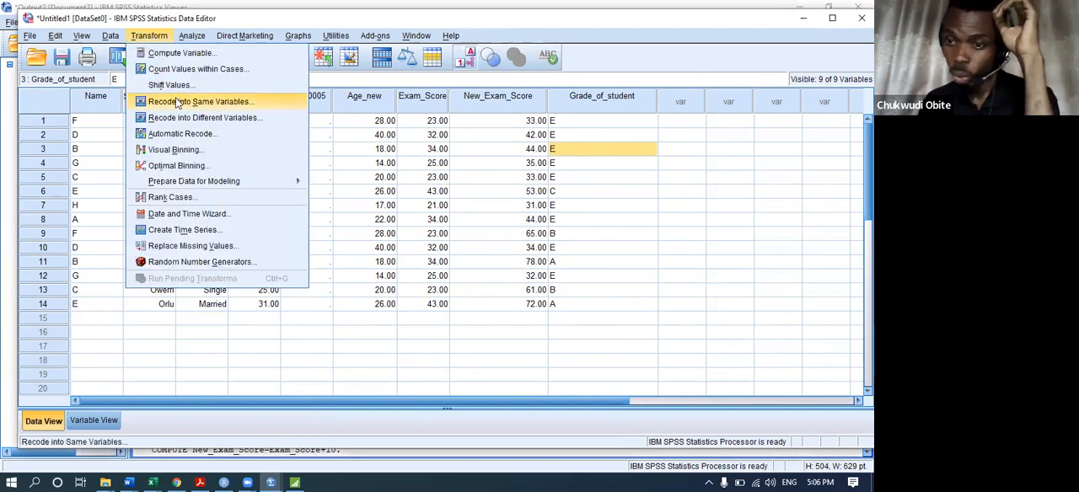
{"action": "left_click", "coordinate": [543, 124]}
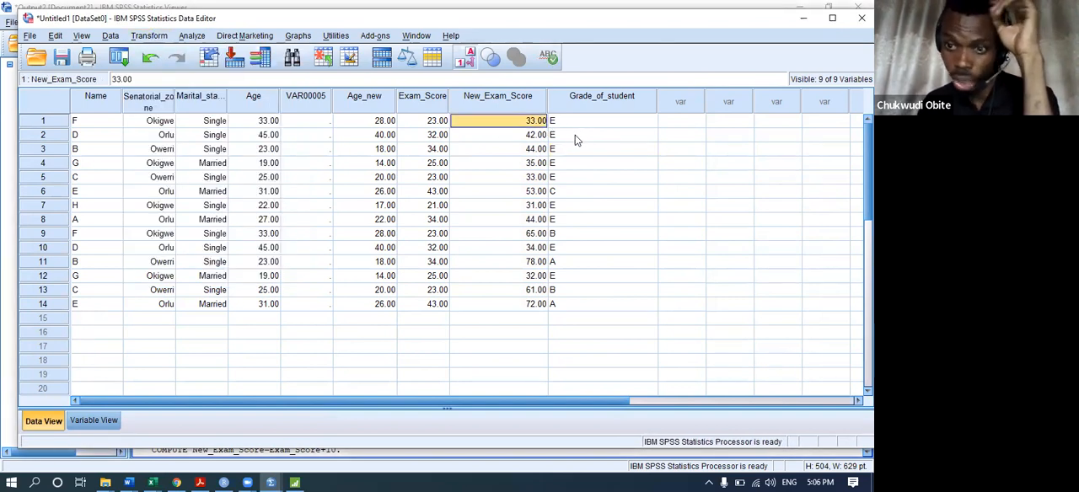
{"action": "left_click", "coordinate": [573, 221]}
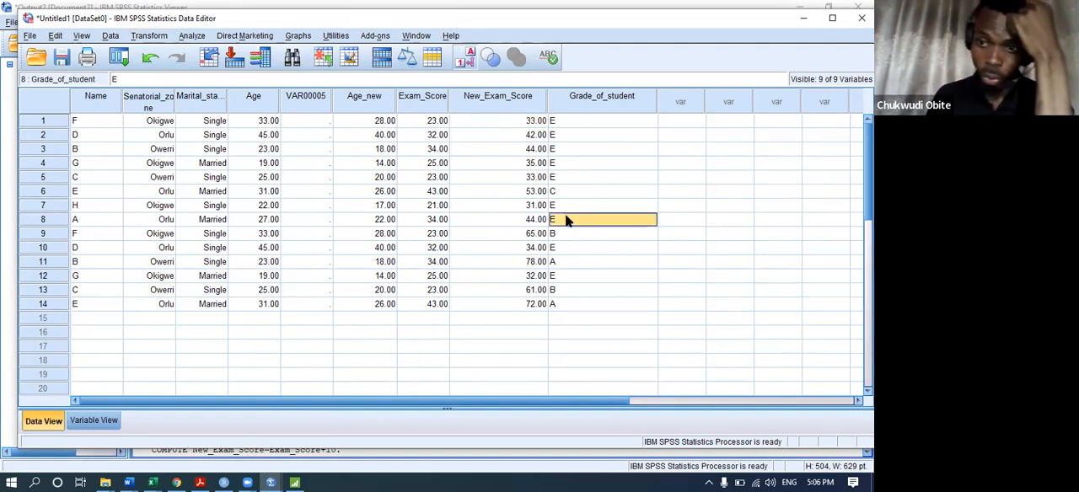
Reset the Recode into Same Variables settings and choose New_Exam_Score as the variable whose values are recoded.
{"action": "left_click", "coordinate": [156, 36]}
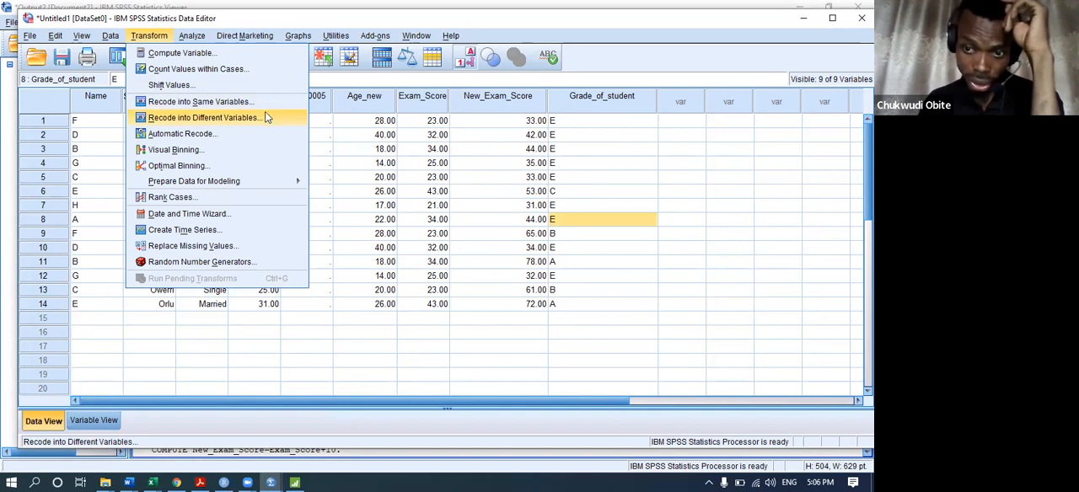
{"action": "left_click", "coordinate": [202, 103]}
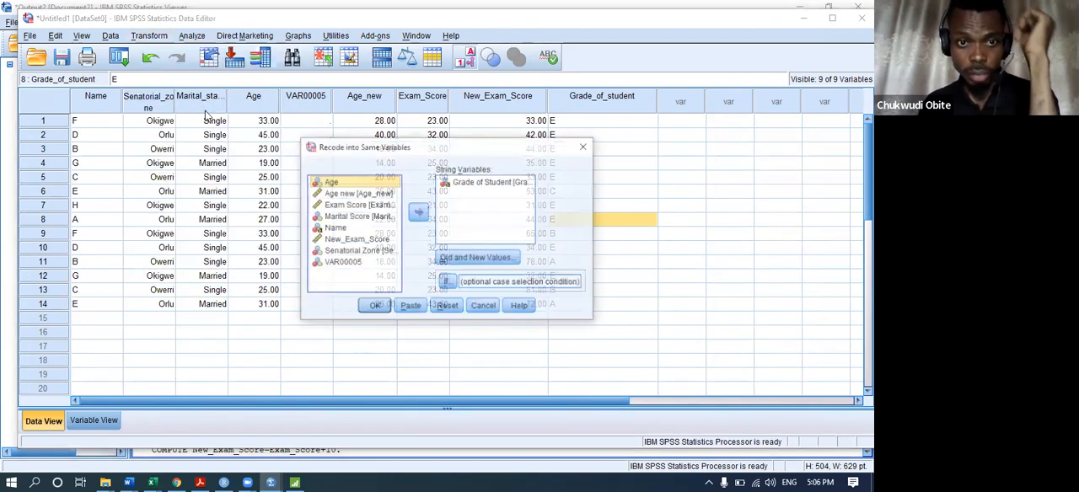
{"action": "left_click", "coordinate": [454, 308]}
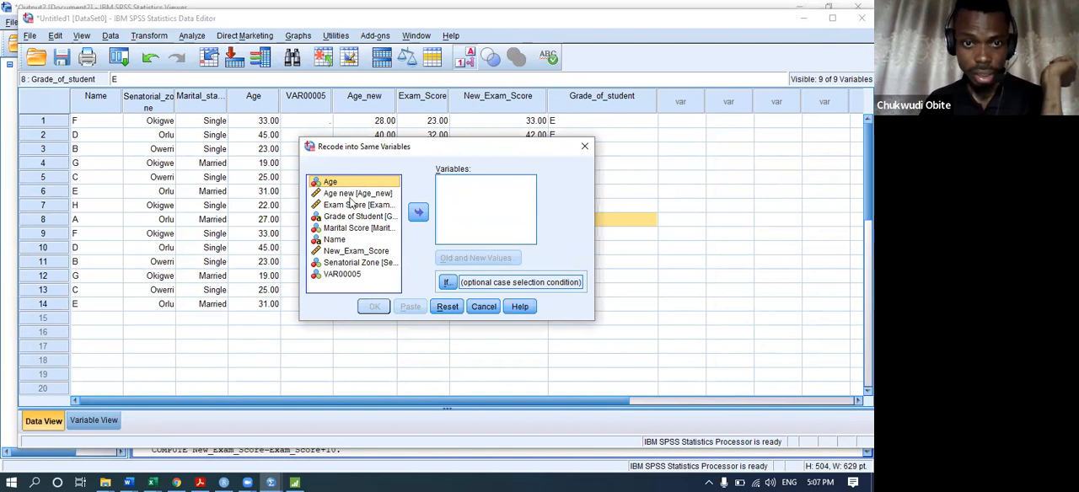
{"action": "left_click", "coordinate": [354, 251]}
{"action": "left_click", "coordinate": [418, 212]}
{"action": "left_click", "coordinate": [474, 258]}
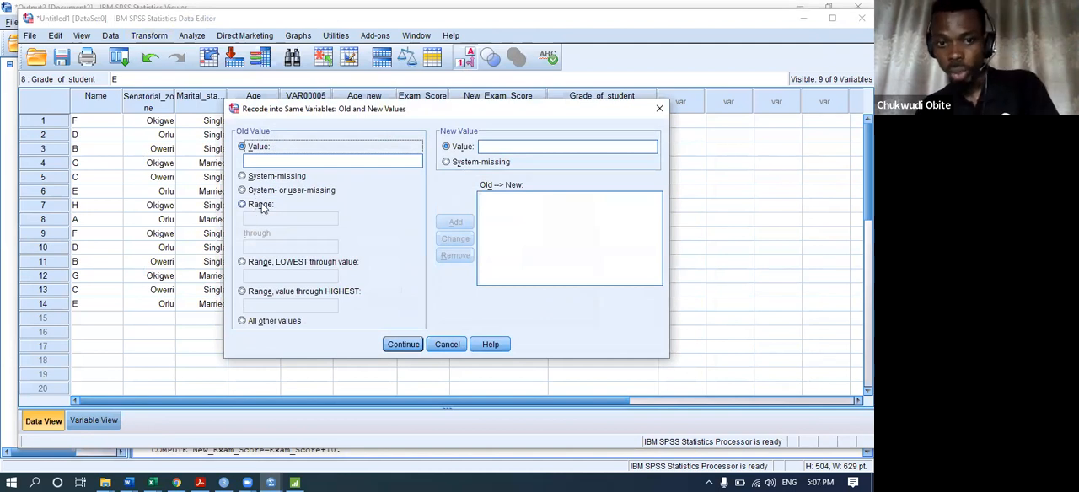
Add a rule recoding the range 35 through 39 into 40.
{"action": "left_click", "coordinate": [243, 204]}
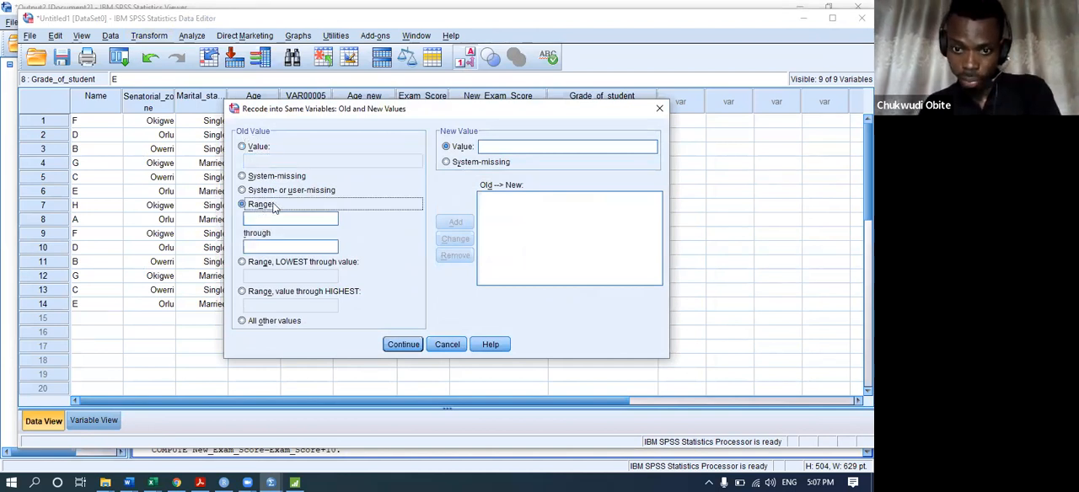
{"action": "left_click", "coordinate": [285, 221]}
{"action": "type", "text": "35"}
{"action": "left_click", "coordinate": [291, 246]}
{"action": "type", "text": "39"}
{"action": "left_click", "coordinate": [489, 147]}
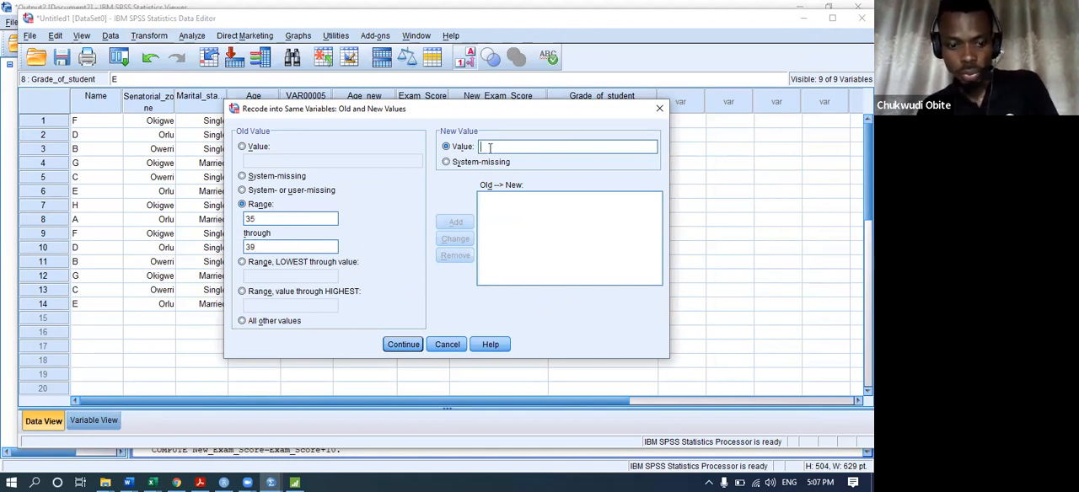
{"action": "type", "text": "40"}
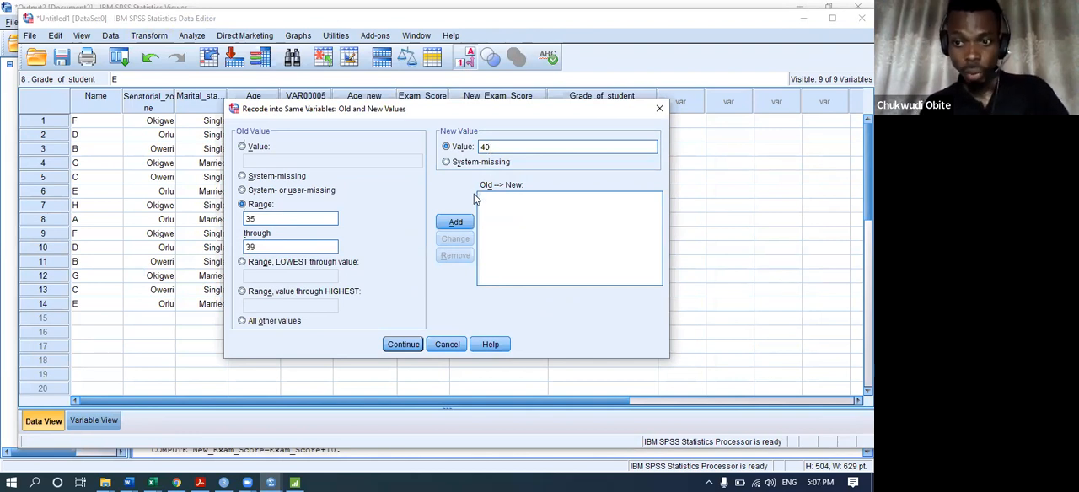
{"action": "left_click", "coordinate": [459, 223]}
Run the same-variable recode on New_Exam_Score and return to the Untitled1 data.
{"action": "left_click", "coordinate": [413, 345]}
{"action": "left_click_drag", "start_coordinate": [474, 145], "coordinate": [348, 179]}
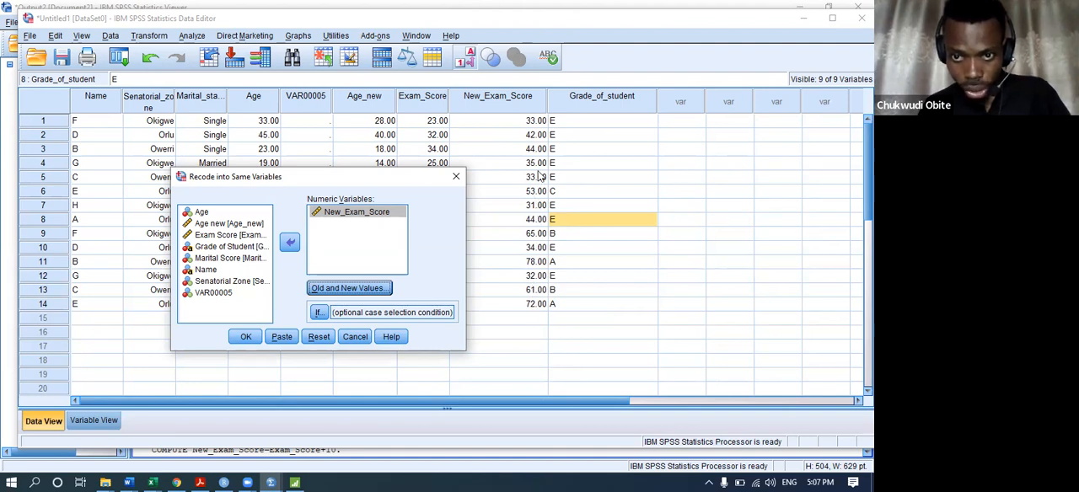
{"action": "left_click", "coordinate": [245, 336]}
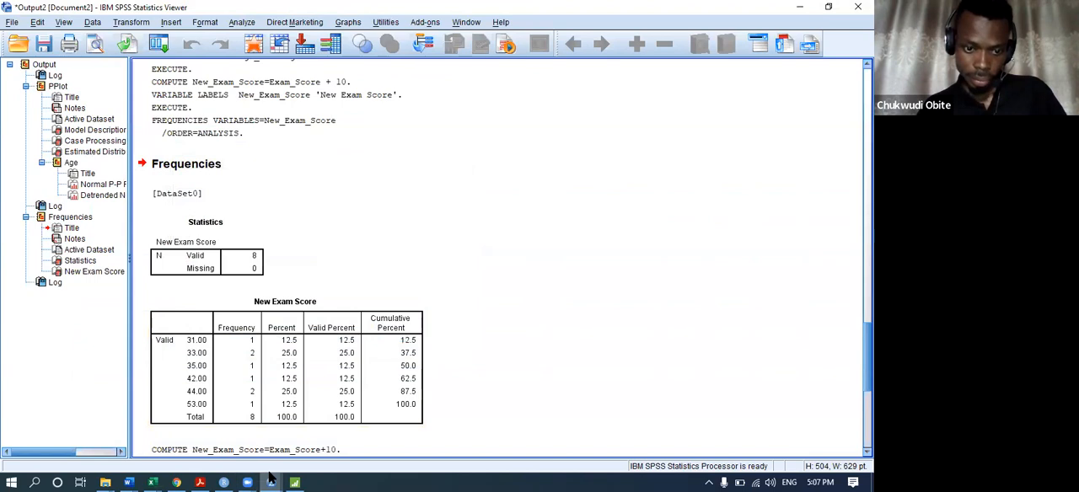
{"action": "mouse_move", "coordinate": [271, 480]}
{"action": "left_click", "coordinate": [166, 424]}
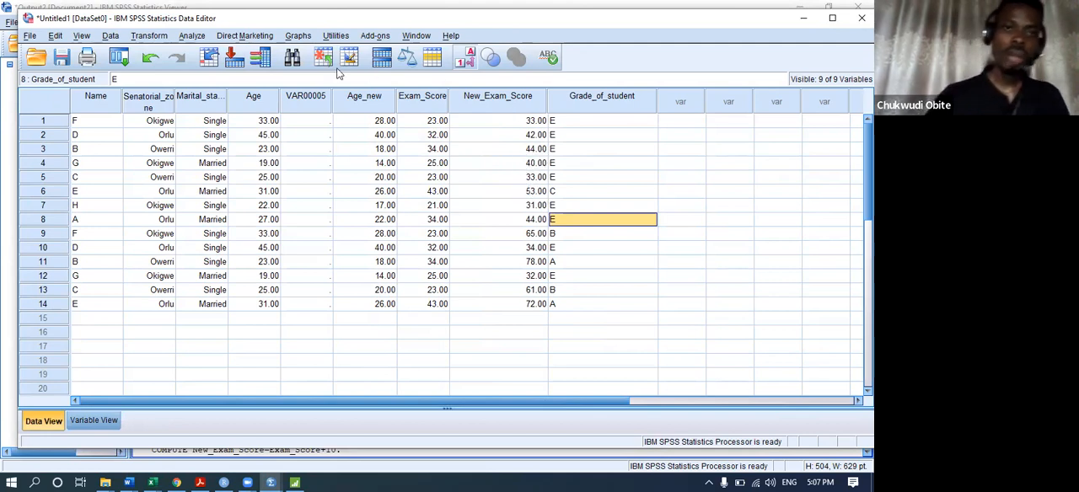
Examine the Random Number Generators options and close them.
{"action": "left_click", "coordinate": [159, 40]}
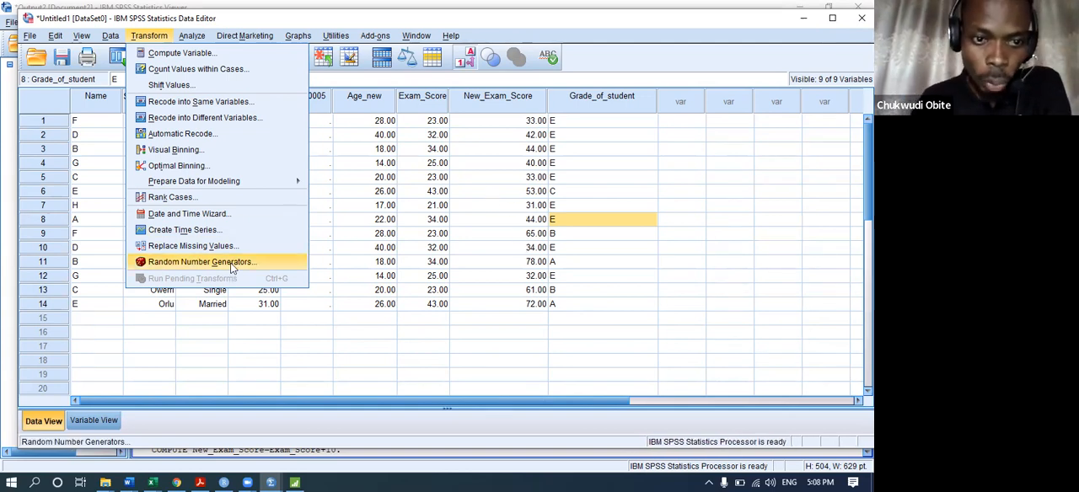
{"action": "left_click", "coordinate": [202, 262]}
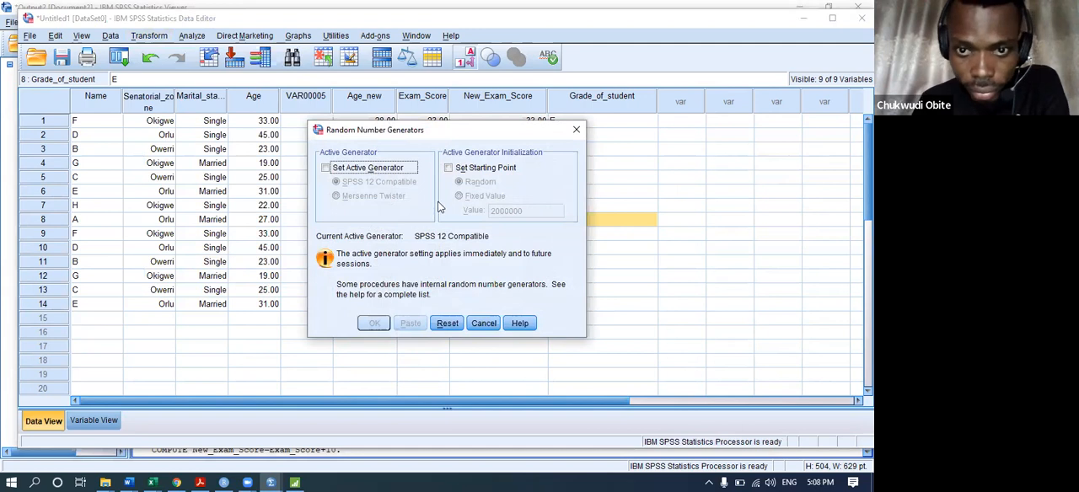
{"action": "left_click", "coordinate": [577, 129]}
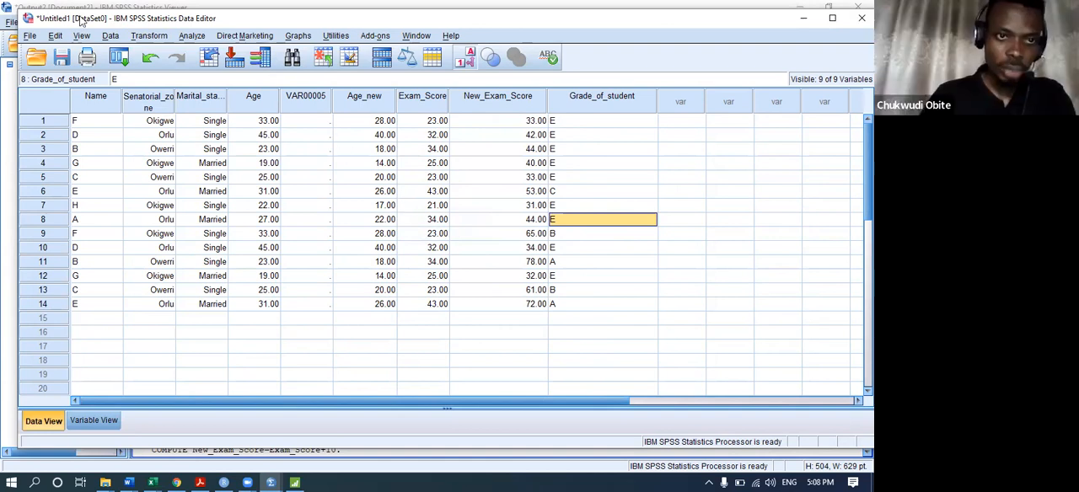
Clear the previous variable mapping from the Recode into Different Variables settings.
{"action": "left_click", "coordinate": [144, 39]}
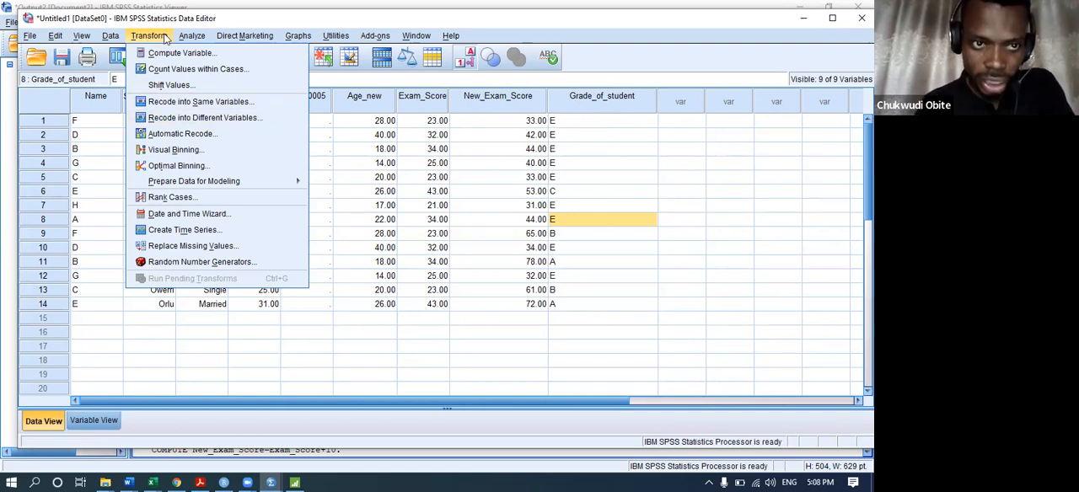
{"action": "left_click", "coordinate": [184, 118]}
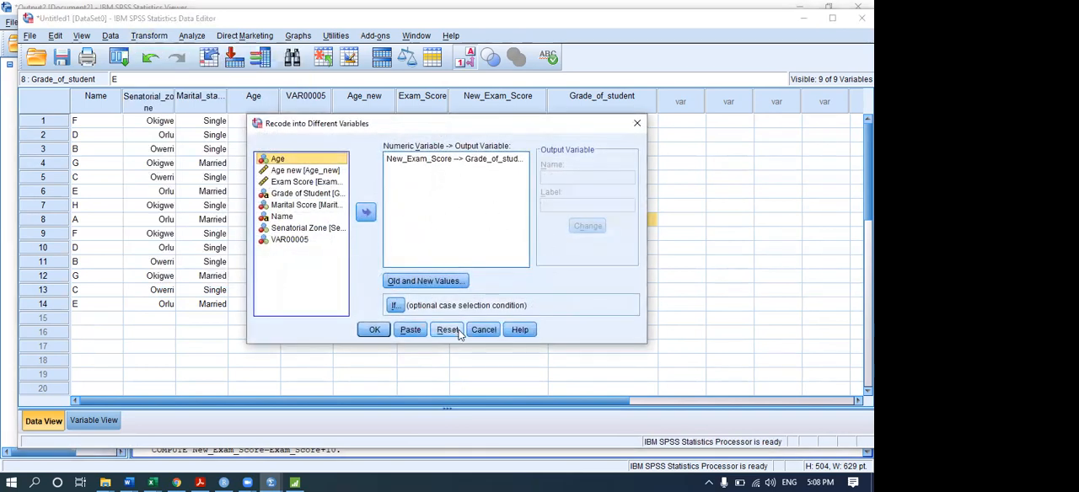
{"action": "left_click", "coordinate": [448, 329]}
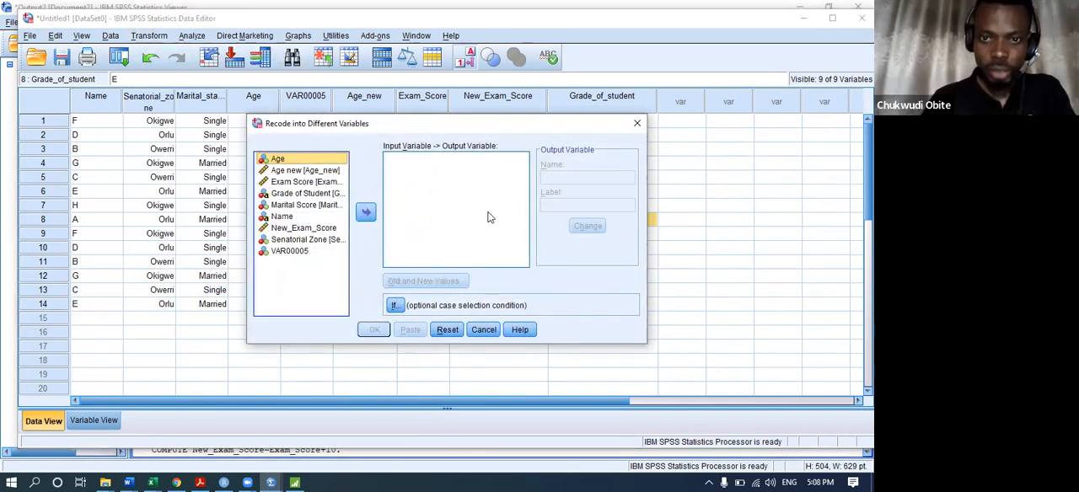
{"action": "left_click", "coordinate": [635, 125]}
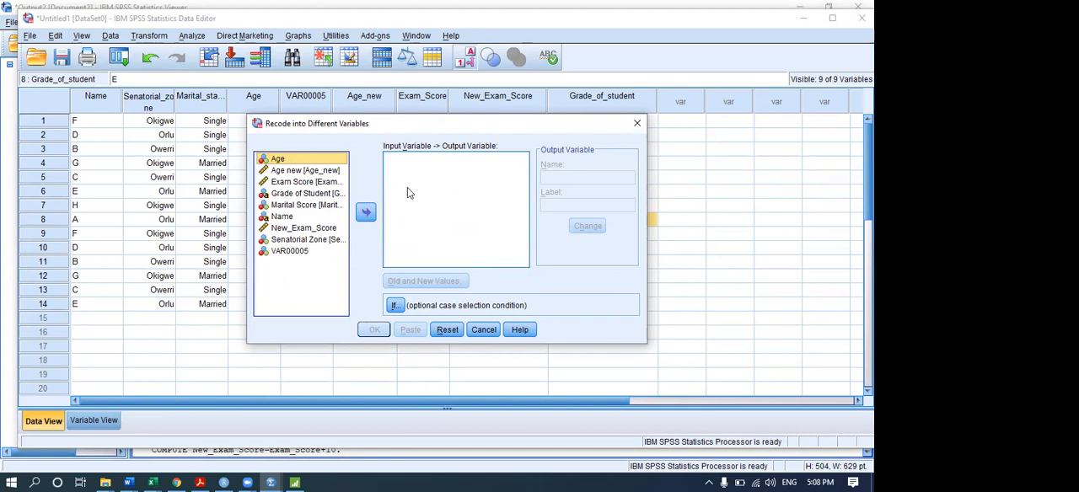